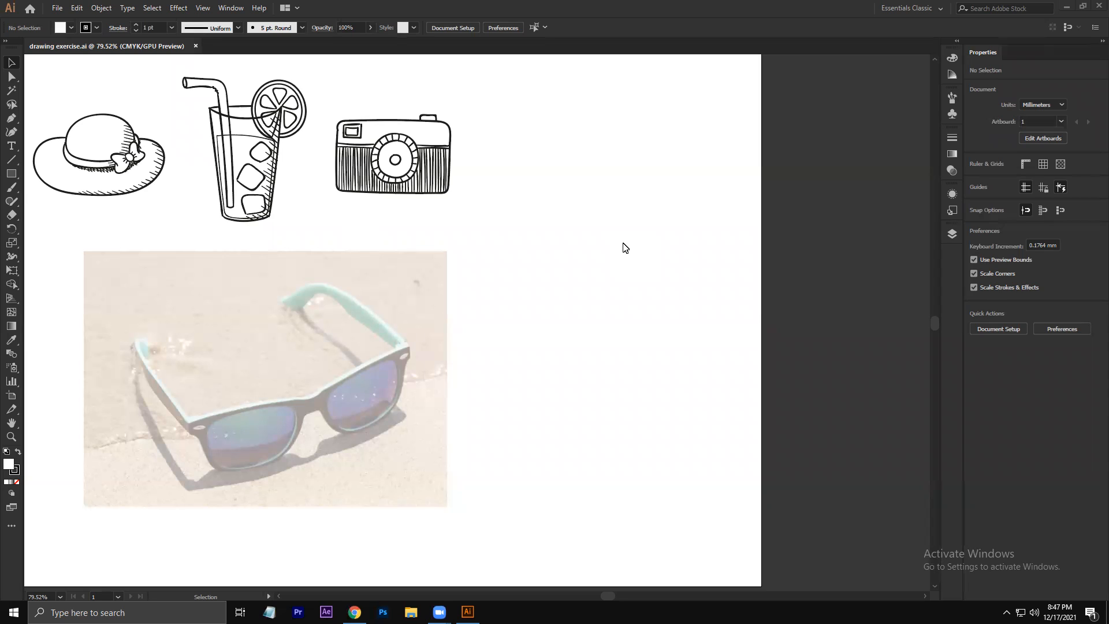
Step: Show the Pathfinder panel and place it on the empty canvas beside the artboard
{"action": "left_click", "coordinate": [9, 174]}
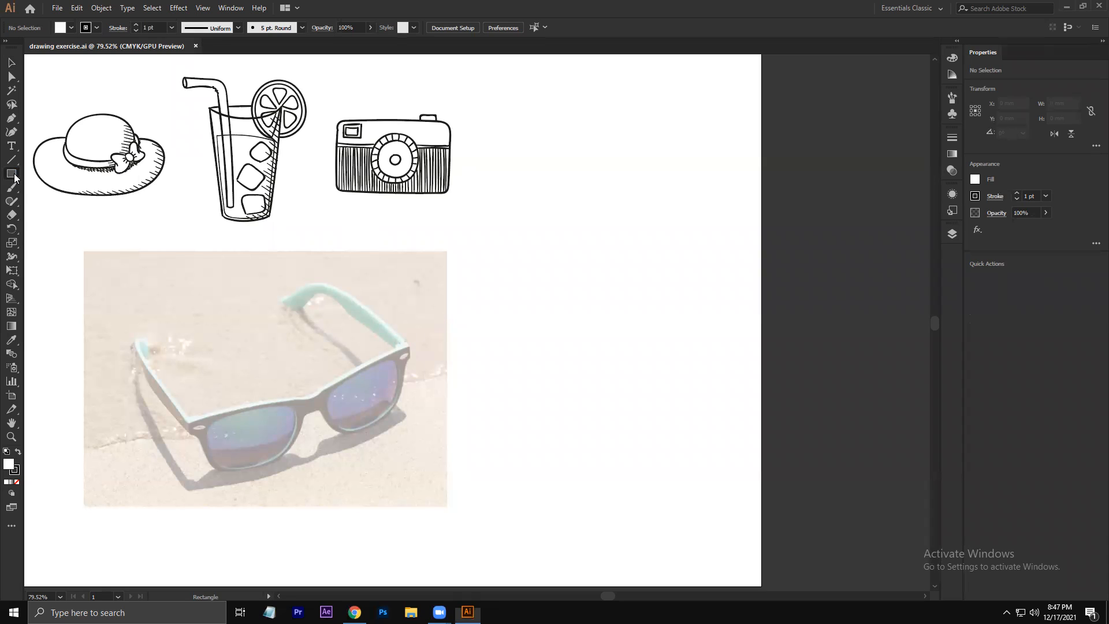
{"action": "left_click", "coordinate": [231, 8]}
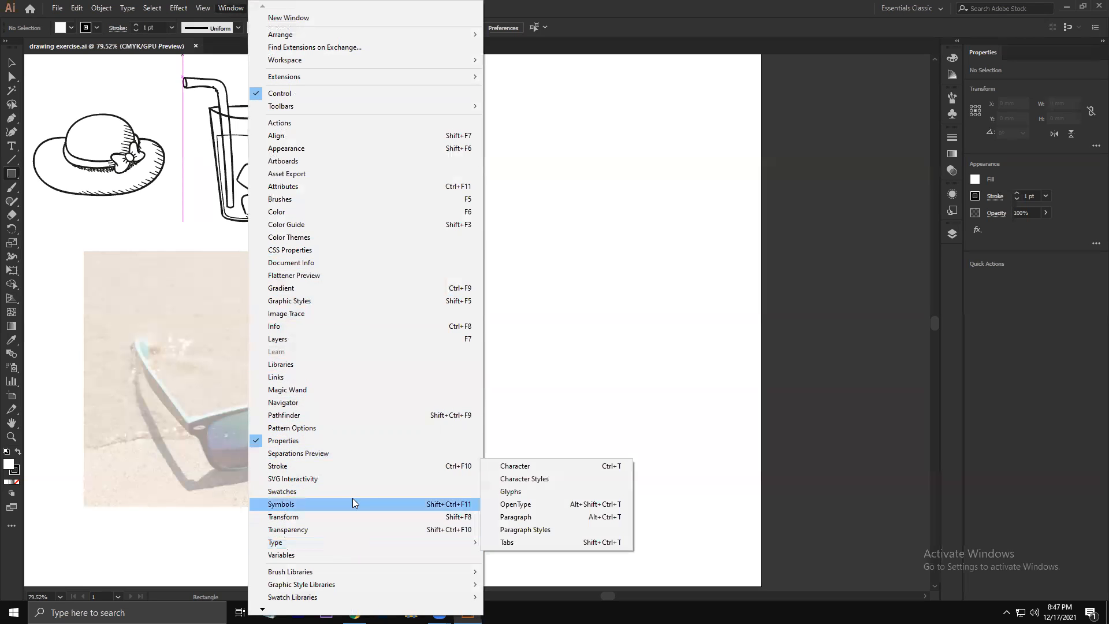
{"action": "left_click", "coordinate": [326, 416]}
{"action": "left_click_drag", "start_coordinate": [759, 344], "coordinate": [879, 146]}
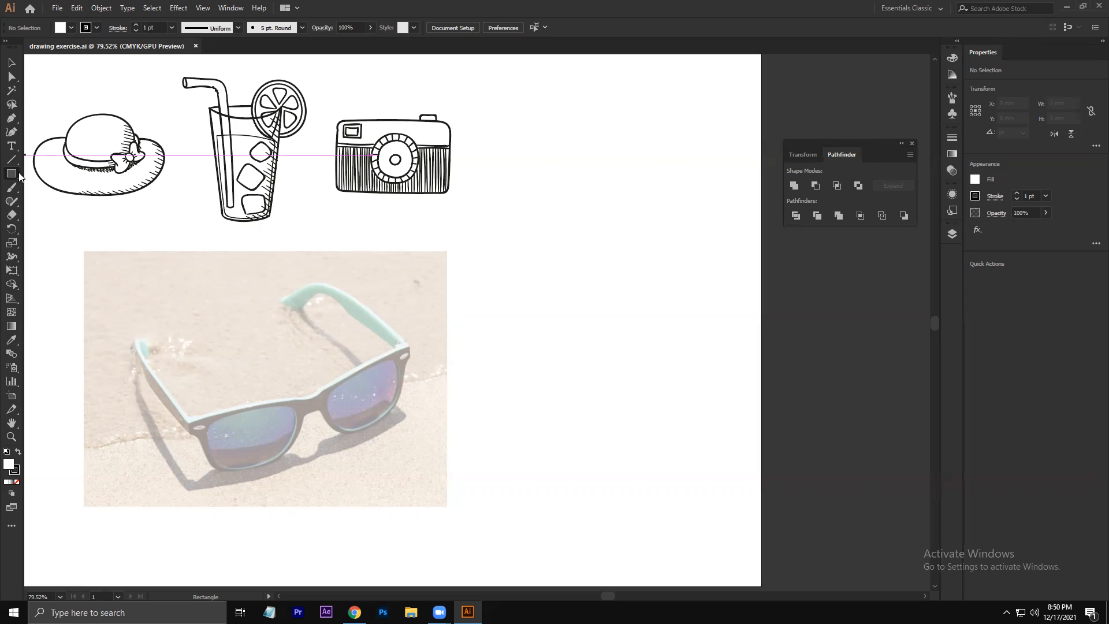
Step: Draw a wavy vertical line about 104 mm tall with the Pencil and one about 107 mm tall with the Paintbrush beside it
{"action": "left_click", "coordinate": [11, 200]}
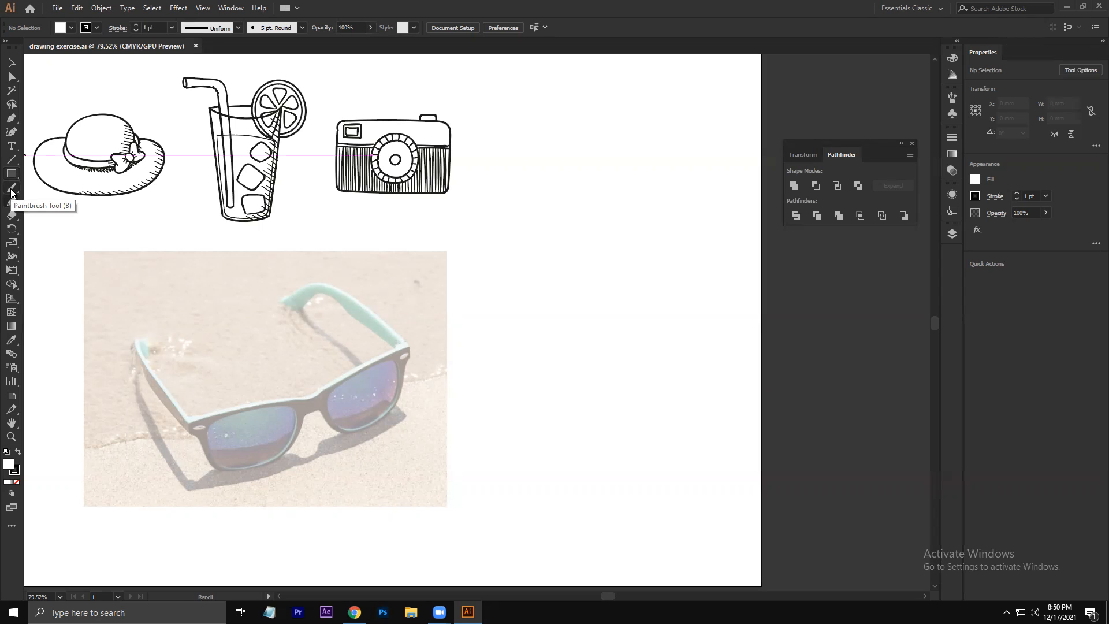
{"action": "mouse_move", "coordinate": [603, 120]}
{"action": "left_mouse_down"}
{"action": "mouse_move", "coordinate": [626, 268]}
{"action": "mouse_move", "coordinate": [617, 311]}
{"action": "left_mouse_up"}
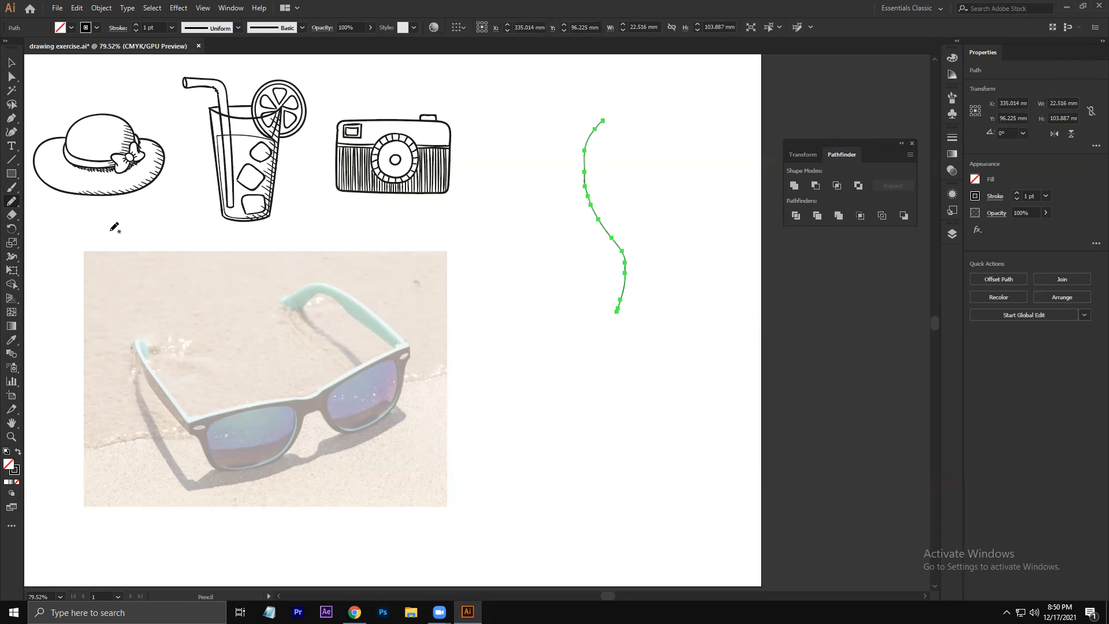
{"action": "key", "text": "b"}
{"action": "mouse_move", "coordinate": [657, 111]}
{"action": "left_mouse_down"}
{"action": "mouse_move", "coordinate": [638, 143]}
{"action": "mouse_move", "coordinate": [682, 260]}
{"action": "mouse_move", "coordinate": [670, 306]}
{"action": "left_mouse_up"}
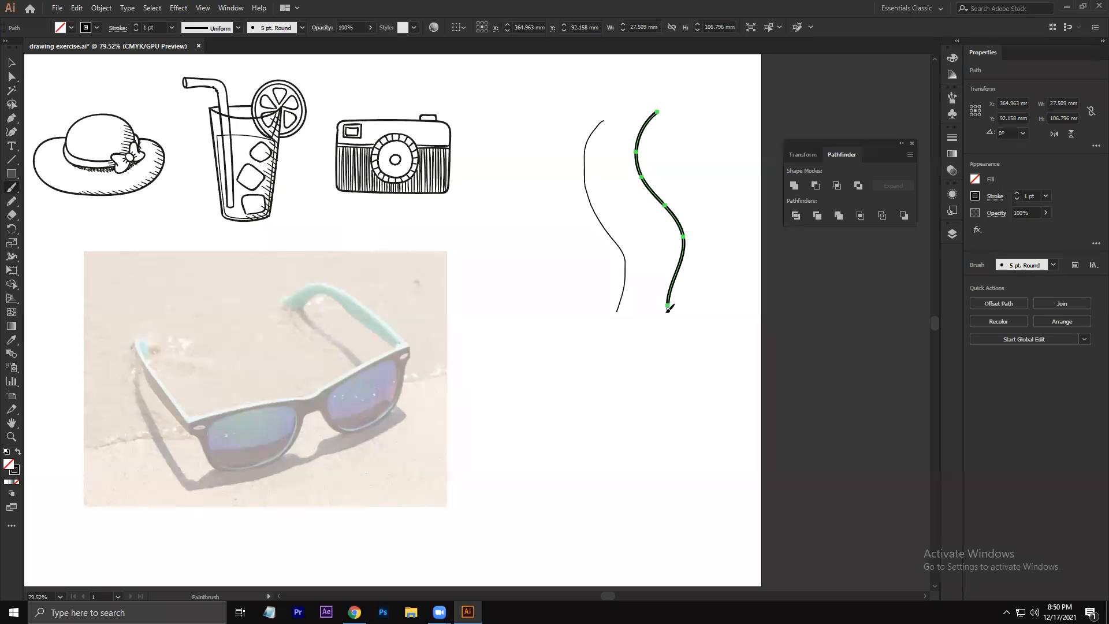
Step: Draw a curved Pen path about 96 mm tall beside the Pencil line and select it
{"action": "key", "text": "p"}
{"action": "left_click", "coordinate": [556, 120]}
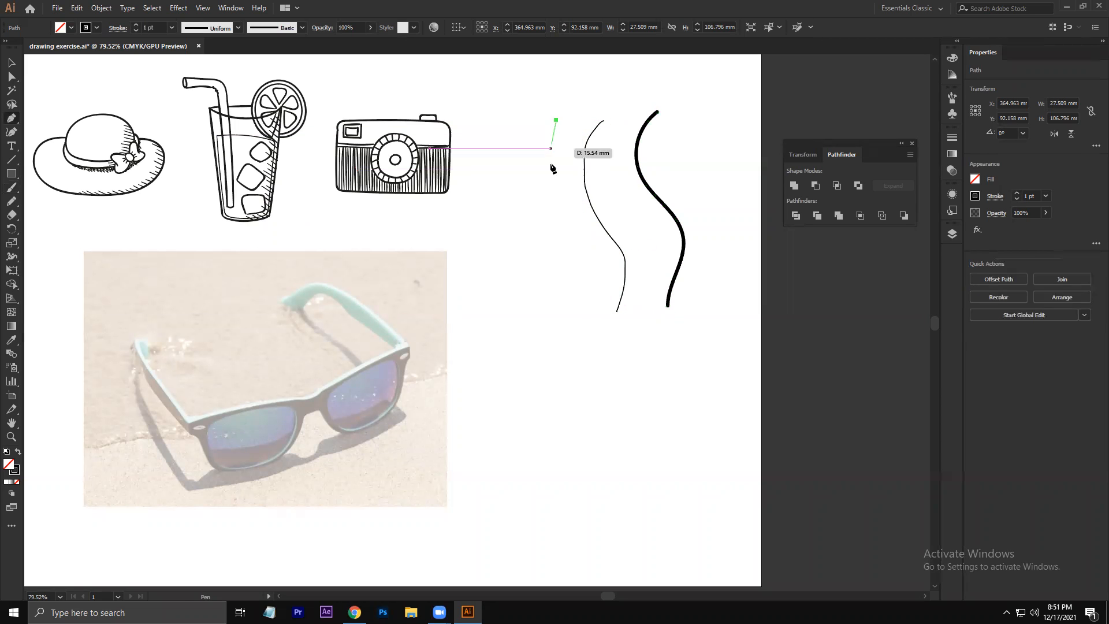
{"action": "mouse_move", "coordinate": [562, 297]}
{"action": "left_mouse_down"}
{"action": "mouse_move", "coordinate": [560, 317]}
{"action": "mouse_move", "coordinate": [526, 341]}
{"action": "left_mouse_up"}
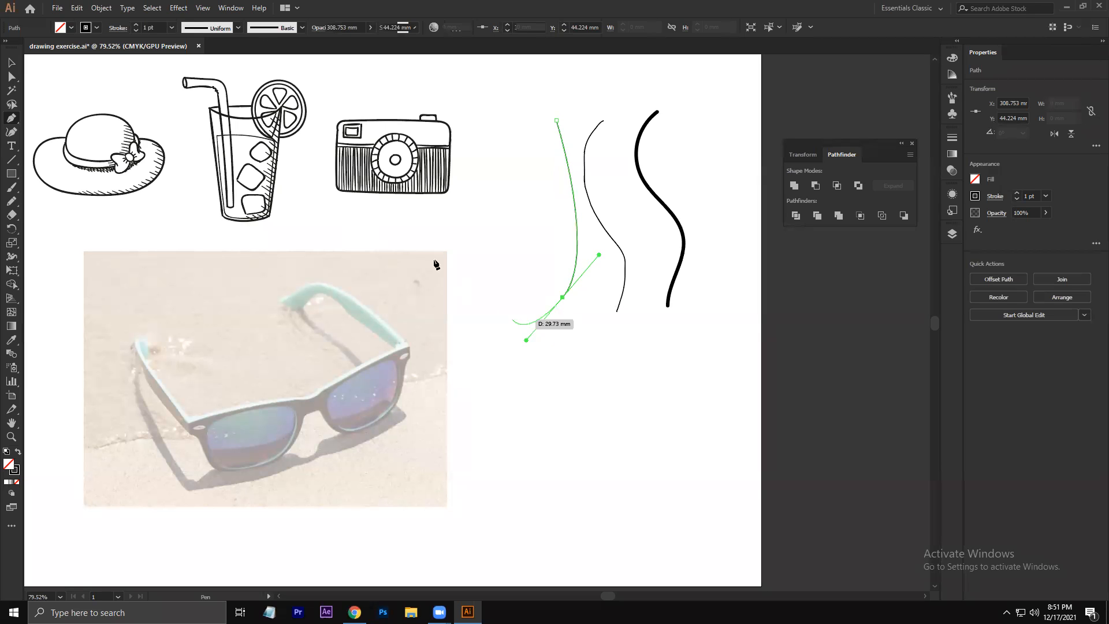
{"action": "left_click", "coordinate": [11, 62]}
{"action": "mouse_move", "coordinate": [532, 222]}
{"action": "left_mouse_down"}
{"action": "mouse_move", "coordinate": [594, 282]}
{"action": "mouse_move", "coordinate": [710, 345]}
{"action": "left_mouse_up"}
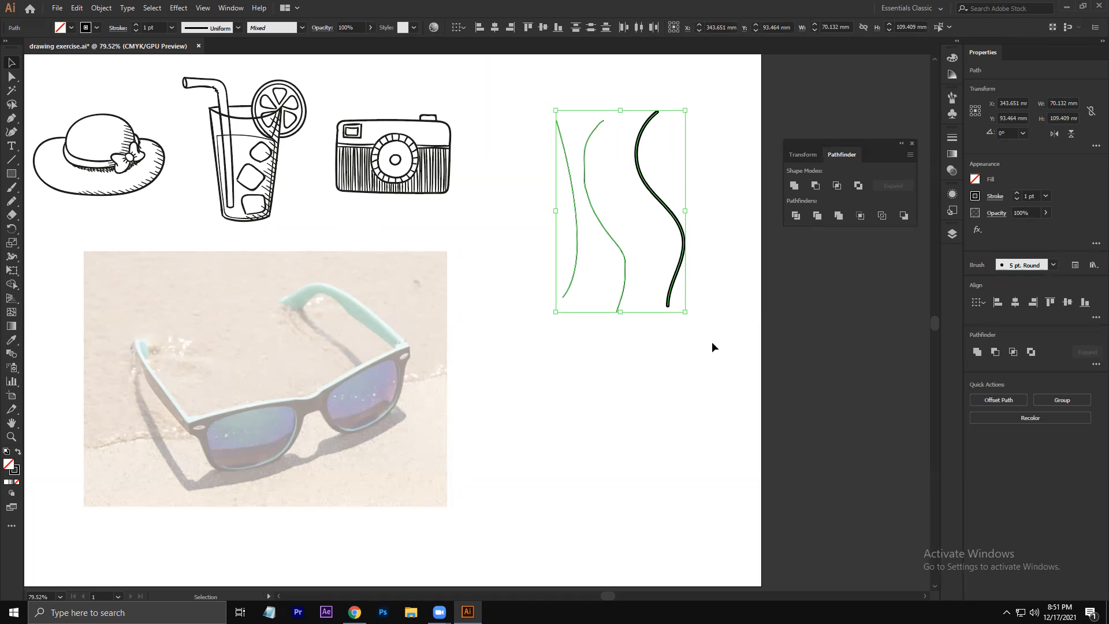
{"action": "left_click", "coordinate": [519, 232]}
{"action": "left_click", "coordinate": [574, 234]}
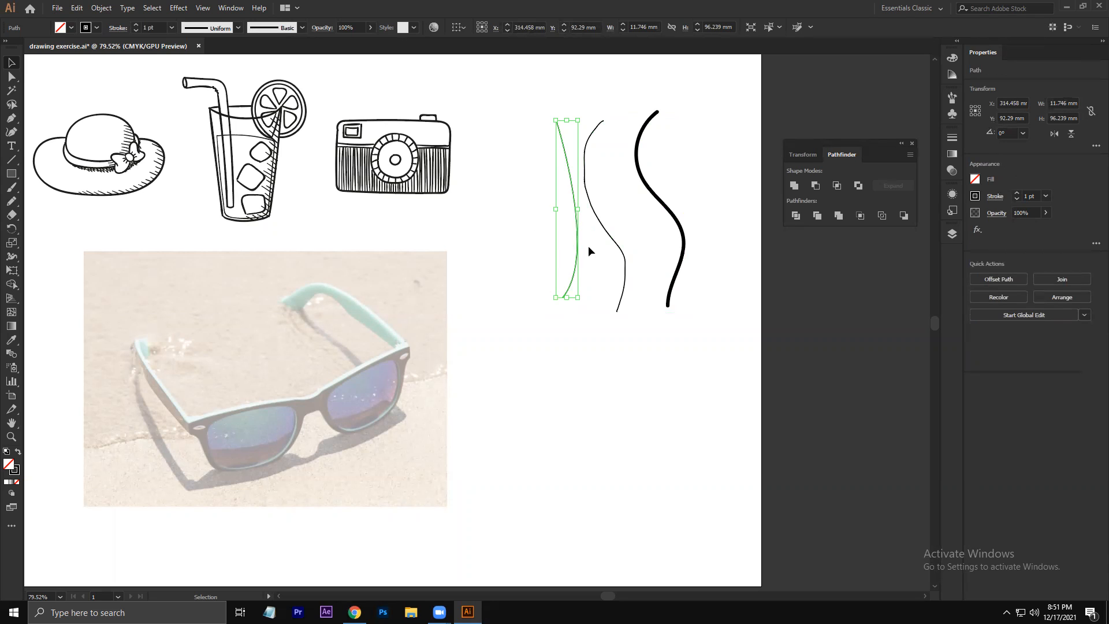
{"action": "left_click", "coordinate": [13, 119]}
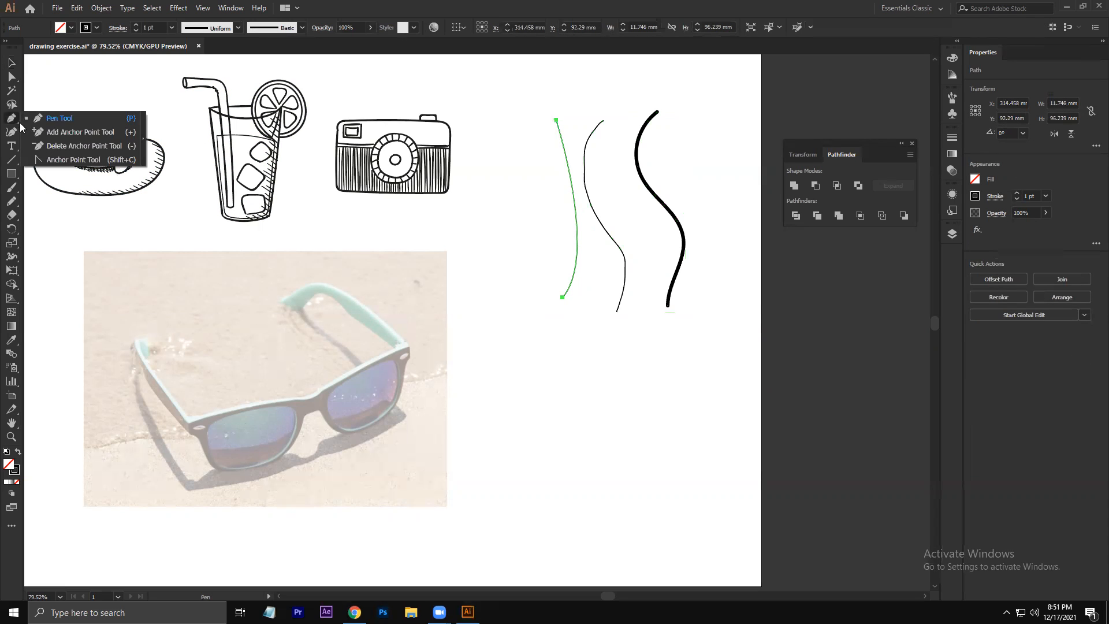
{"action": "left_click", "coordinate": [87, 123]}
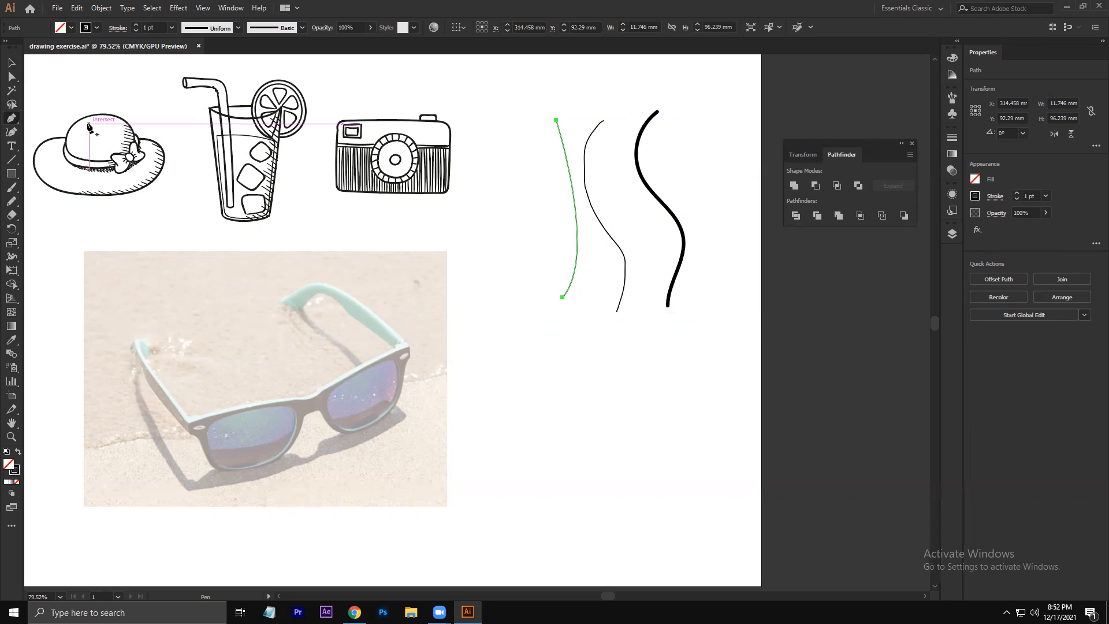
{"action": "left_click", "coordinate": [12, 120]}
{"action": "left_click", "coordinate": [12, 120]}
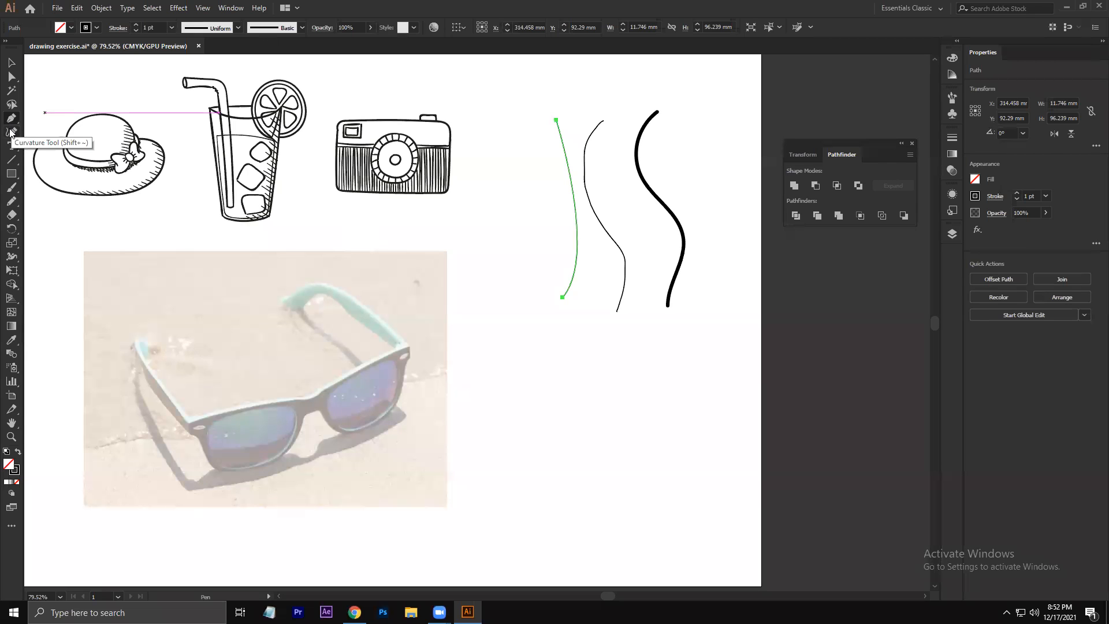
Step: Extend the Pen path downward by two points with the Curvature tool into an S-curve about 84 mm wide and 206 mm tall
{"action": "left_click", "coordinate": [10, 133]}
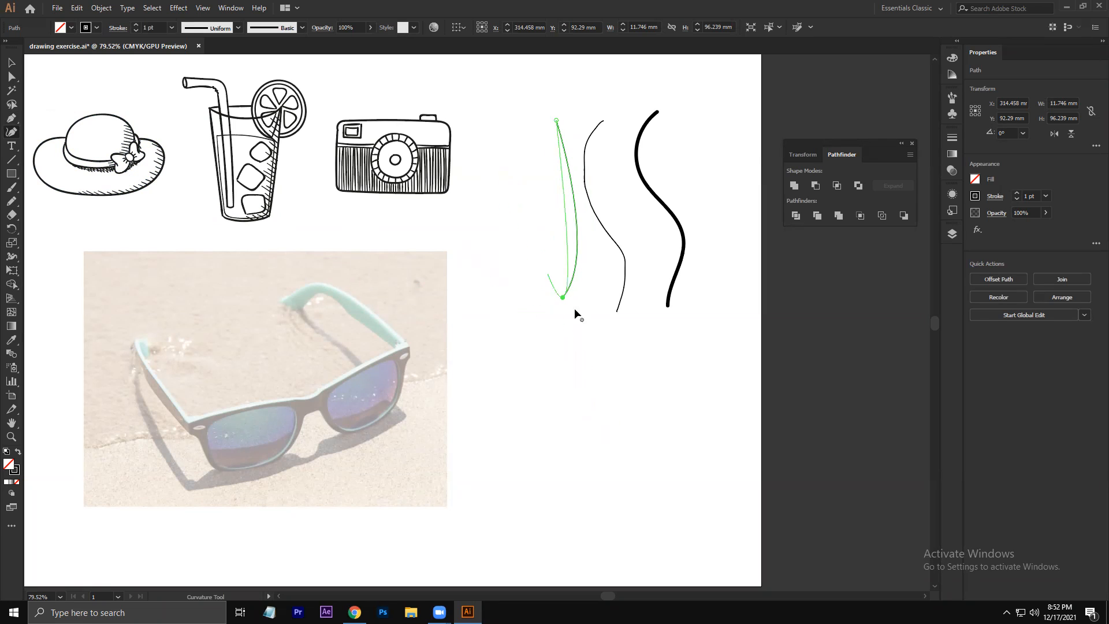
{"action": "left_click", "coordinate": [679, 367]}
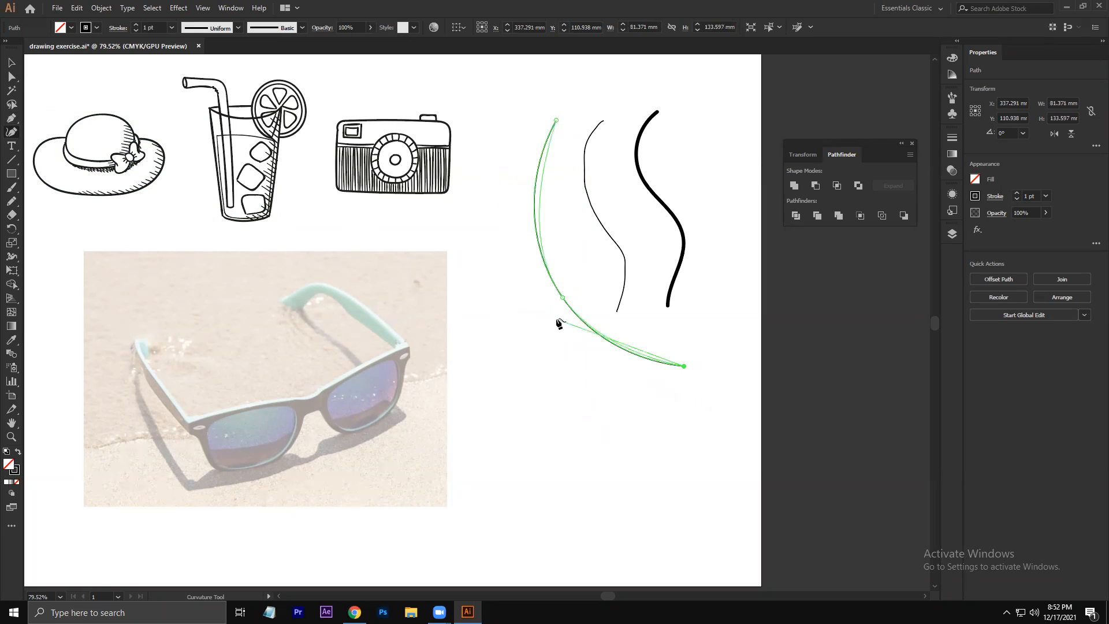
{"action": "left_click", "coordinate": [660, 500]}
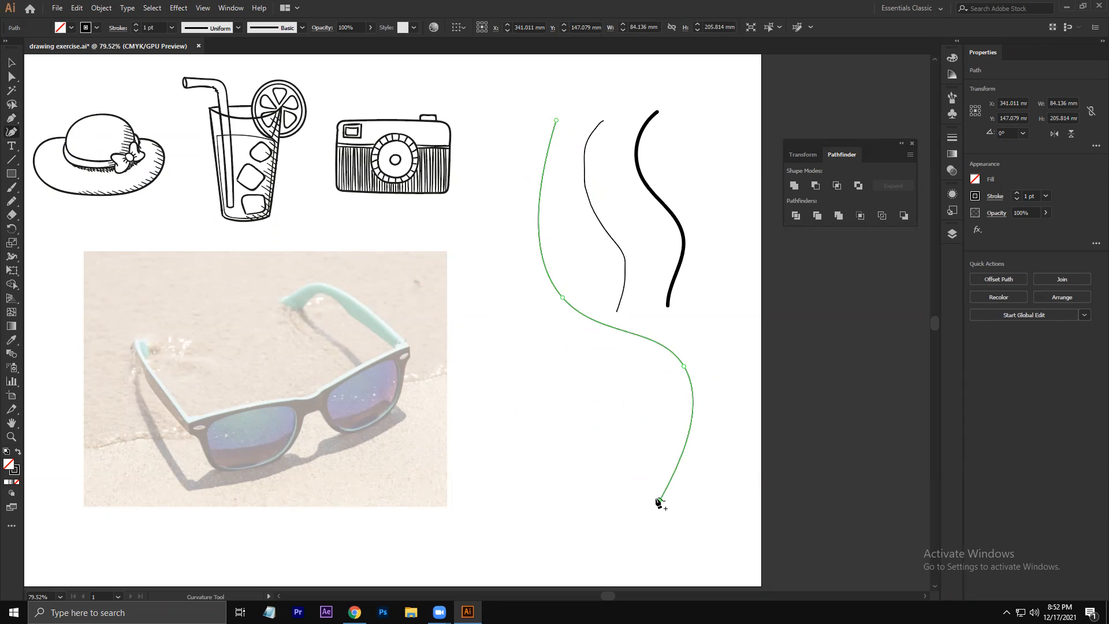
{"action": "left_click", "coordinate": [659, 501]}
{"action": "key", "text": "Escape"}
Step: Select all three practice lines on the blank part of the artboard and delete them
{"action": "left_click", "coordinate": [12, 62]}
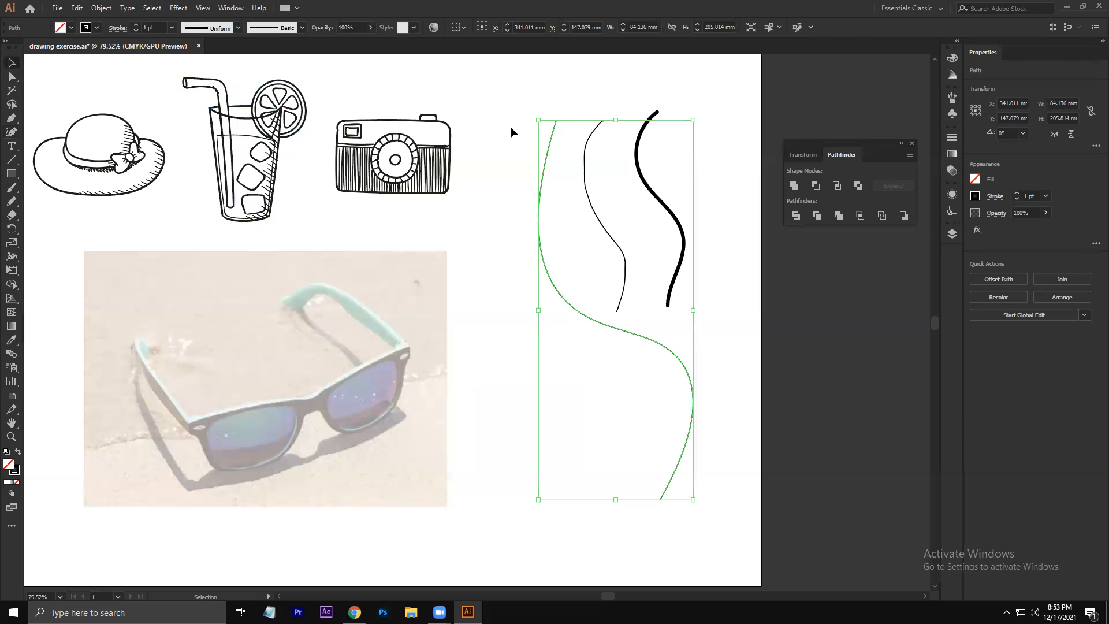
{"action": "left_click", "coordinate": [504, 84]}
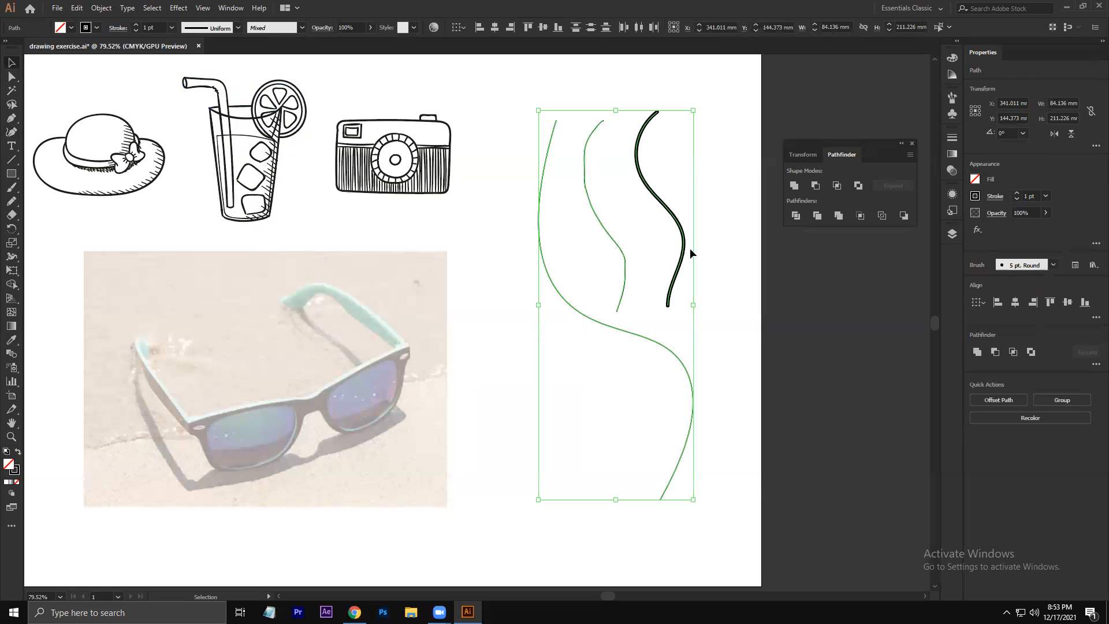
{"action": "key", "text": "Delete"}
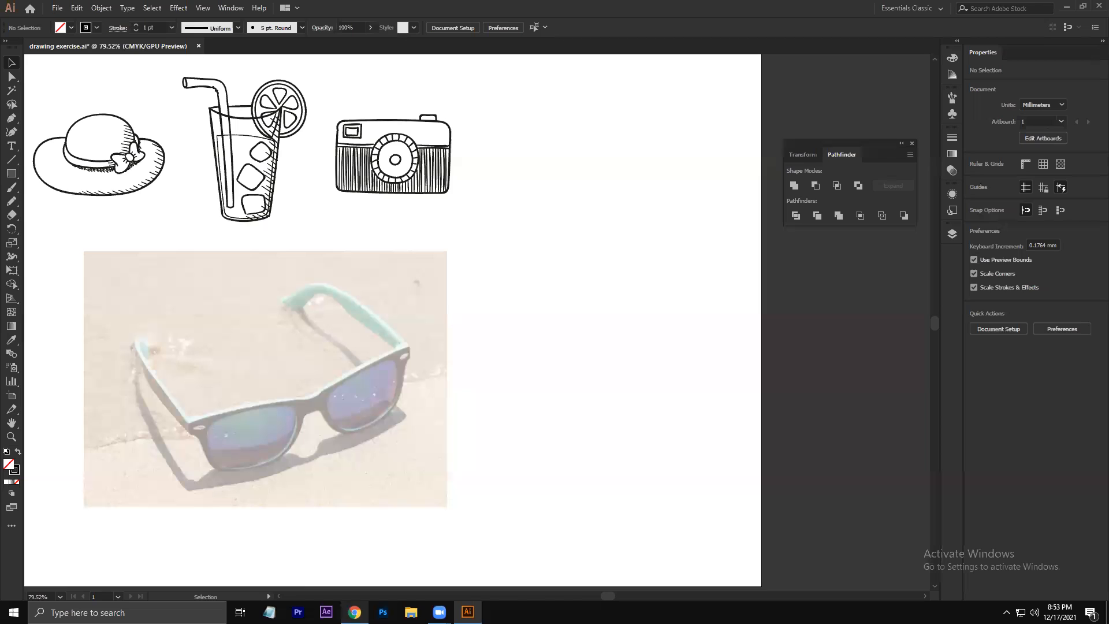
Step: Switch to Facebook in Chrome and reopen the "ACP illustrator LIVE class Batch 3" group chat
{"action": "left_click", "coordinate": [355, 612]}
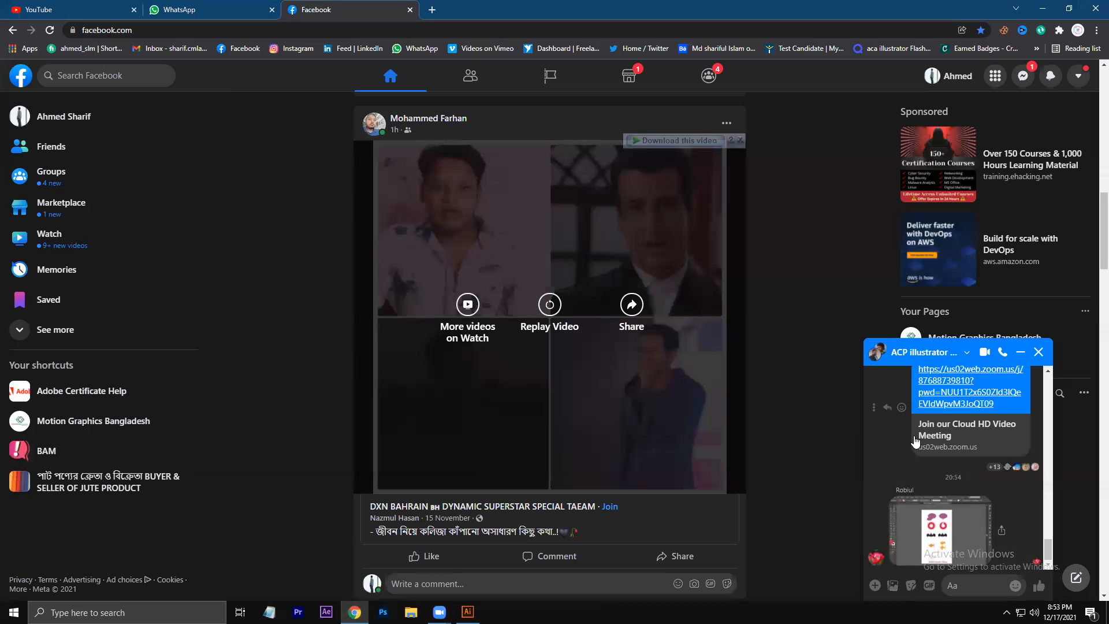
{"action": "left_click", "coordinate": [1038, 351]}
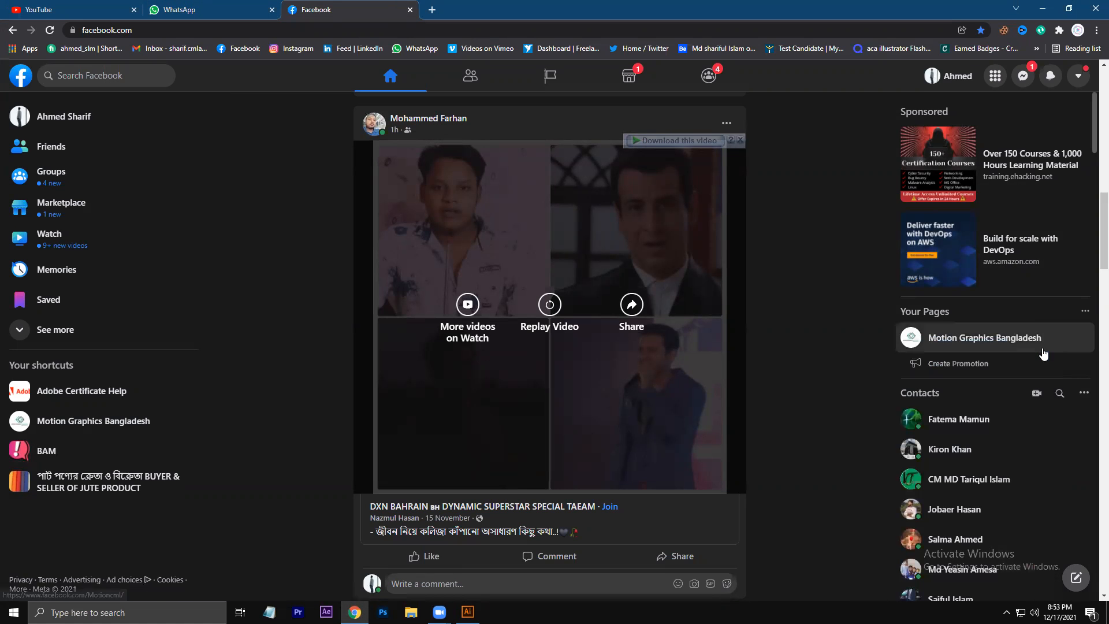
{"action": "left_click", "coordinate": [1020, 79]}
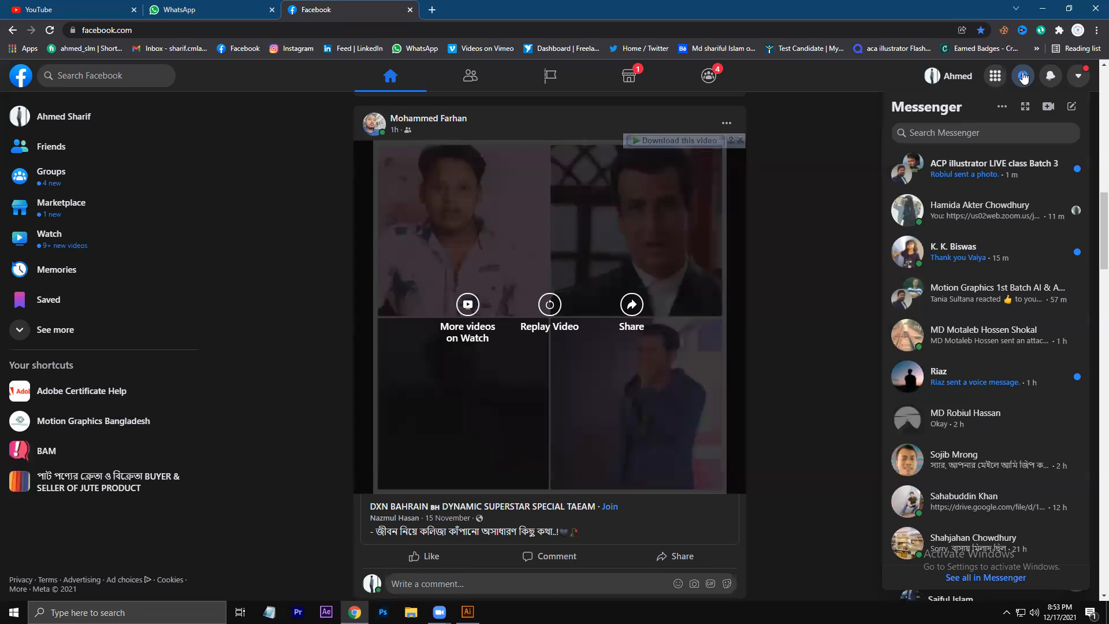
{"action": "left_click", "coordinate": [953, 171]}
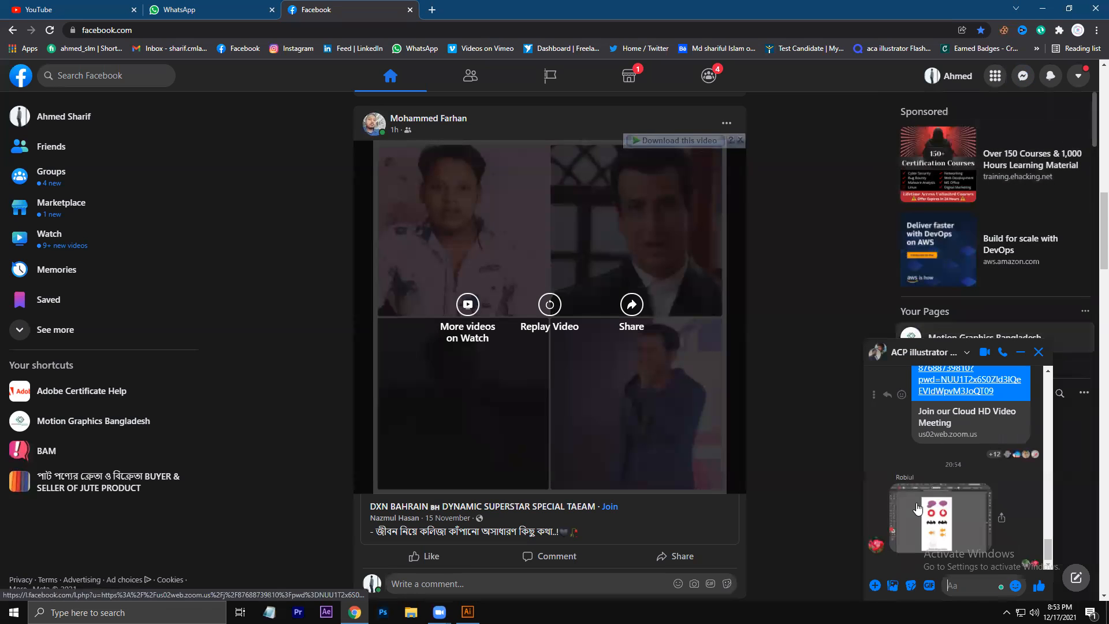
Step: Look through the group chat's message history for the submitted homework images and the shared exercise link
{"action": "scroll", "coordinate": [943, 486], "scroll_direction": "up", "scroll_amount": 10}
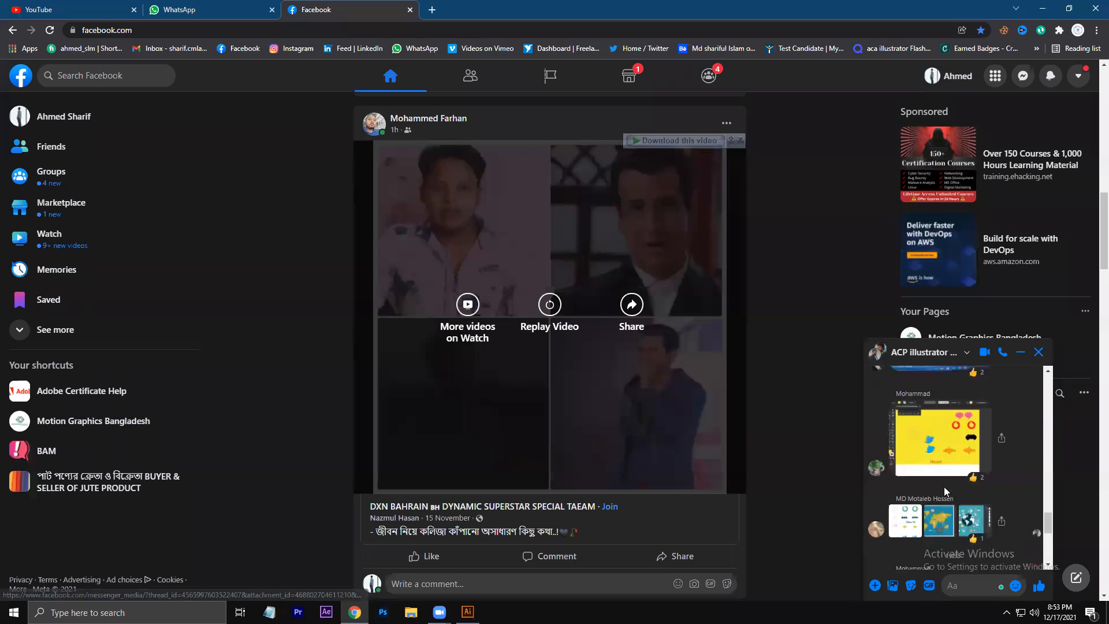
{"action": "scroll", "coordinate": [945, 480], "scroll_direction": "up", "scroll_amount": 10}
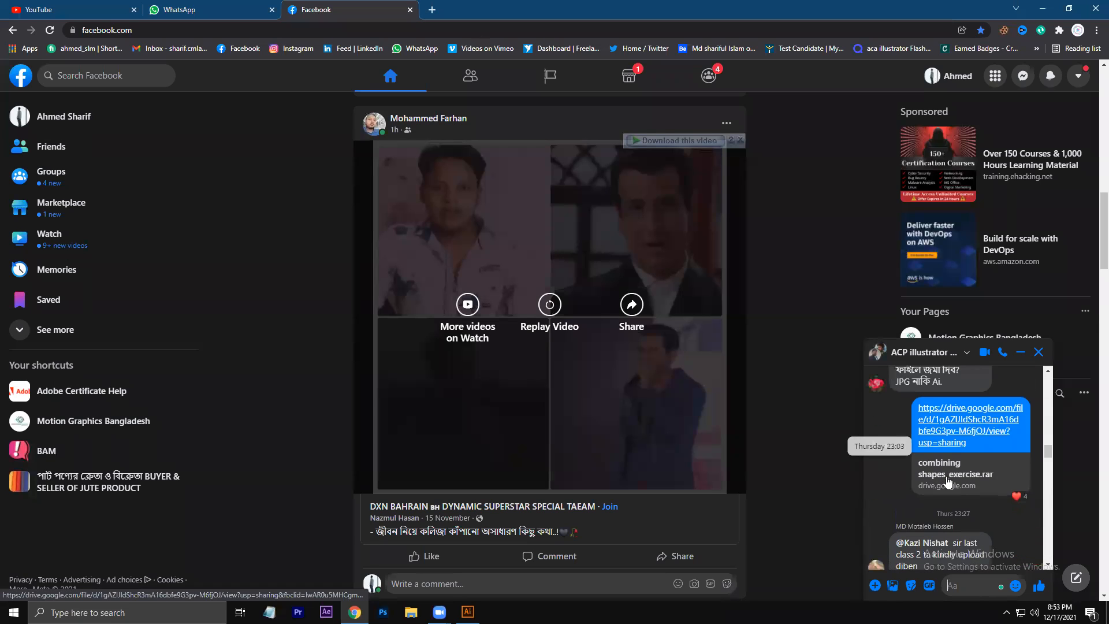
{"action": "scroll", "coordinate": [947, 479], "scroll_direction": "down", "scroll_amount": 2}
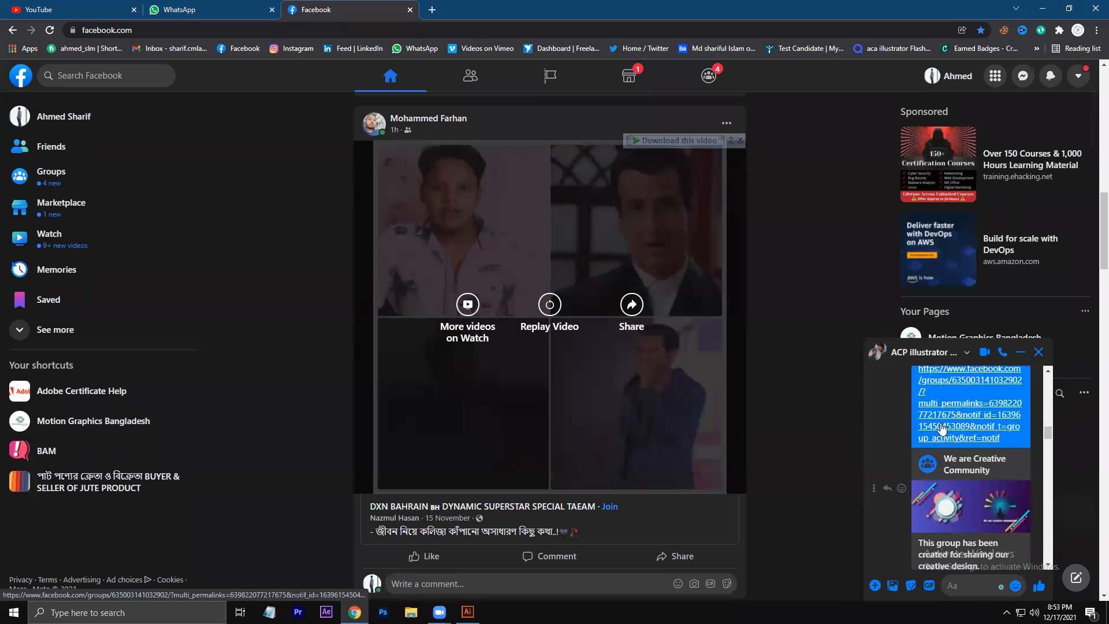
{"action": "scroll", "coordinate": [953, 430], "scroll_direction": "down", "scroll_amount": 10}
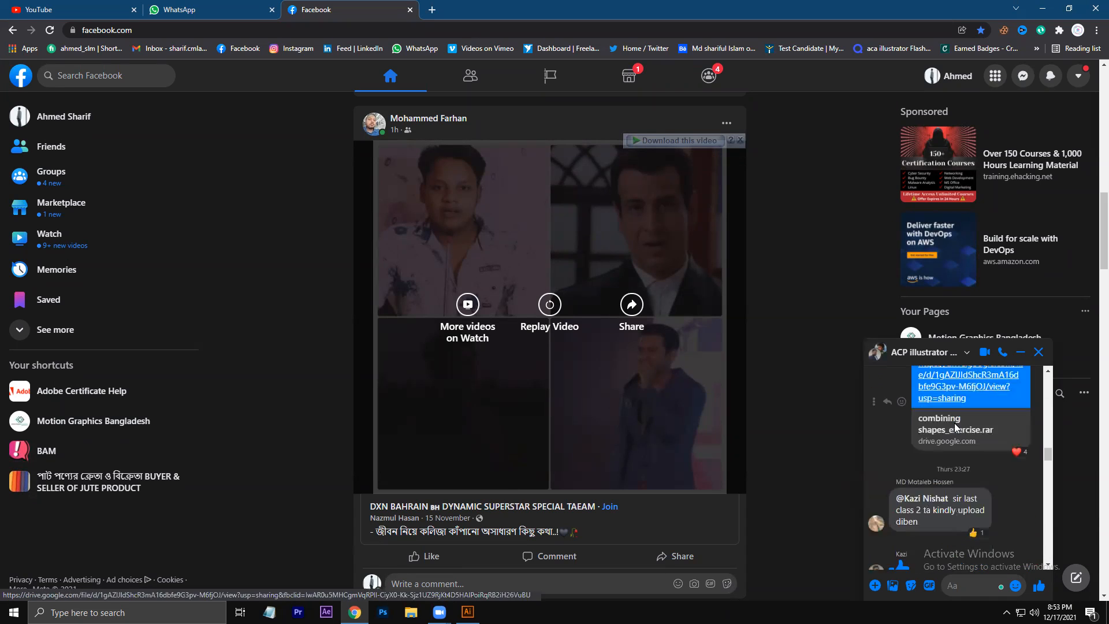
{"action": "scroll", "coordinate": [948, 500], "scroll_direction": "down", "scroll_amount": 10}
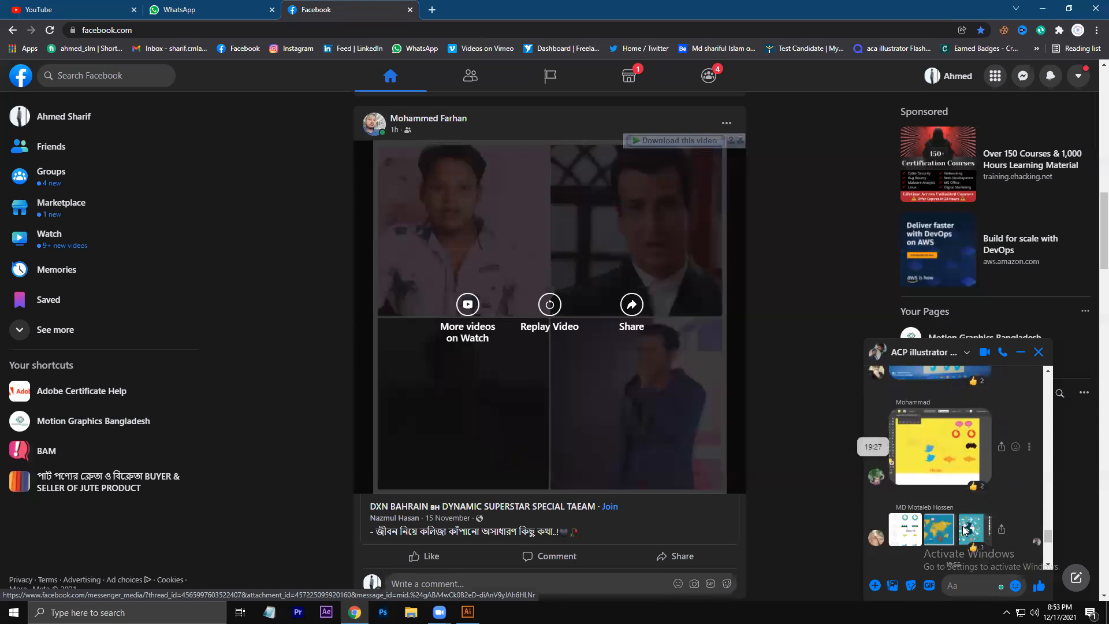
{"action": "scroll", "coordinate": [958, 523], "scroll_direction": "up", "scroll_amount": 8}
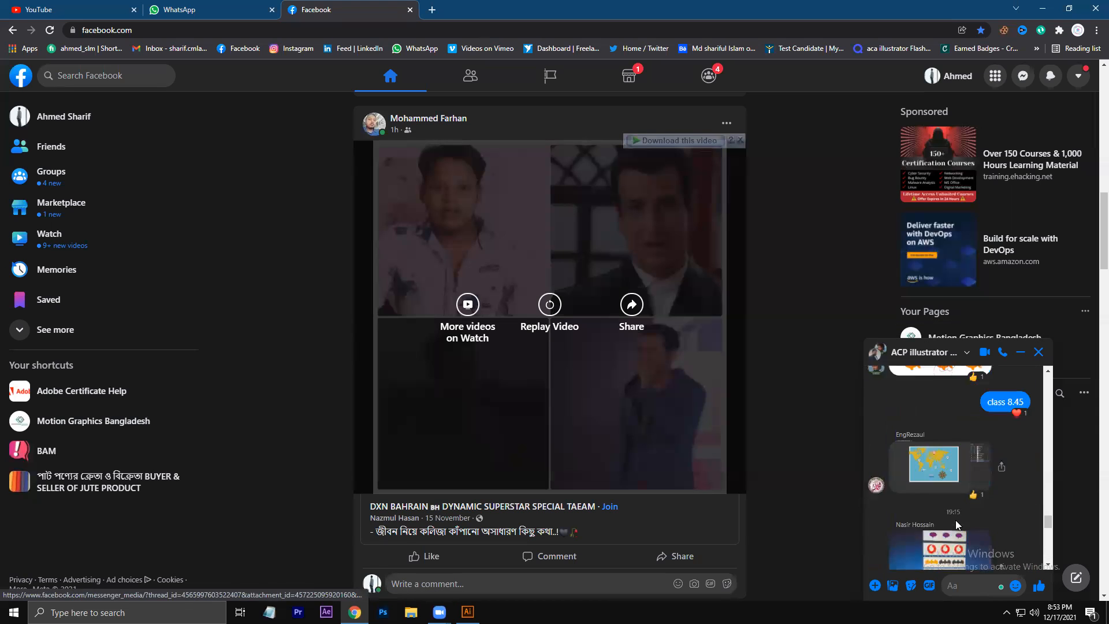
{"action": "scroll", "coordinate": [948, 515], "scroll_direction": "down", "scroll_amount": 3}
{"action": "scroll", "coordinate": [947, 516], "scroll_direction": "up", "scroll_amount": 9}
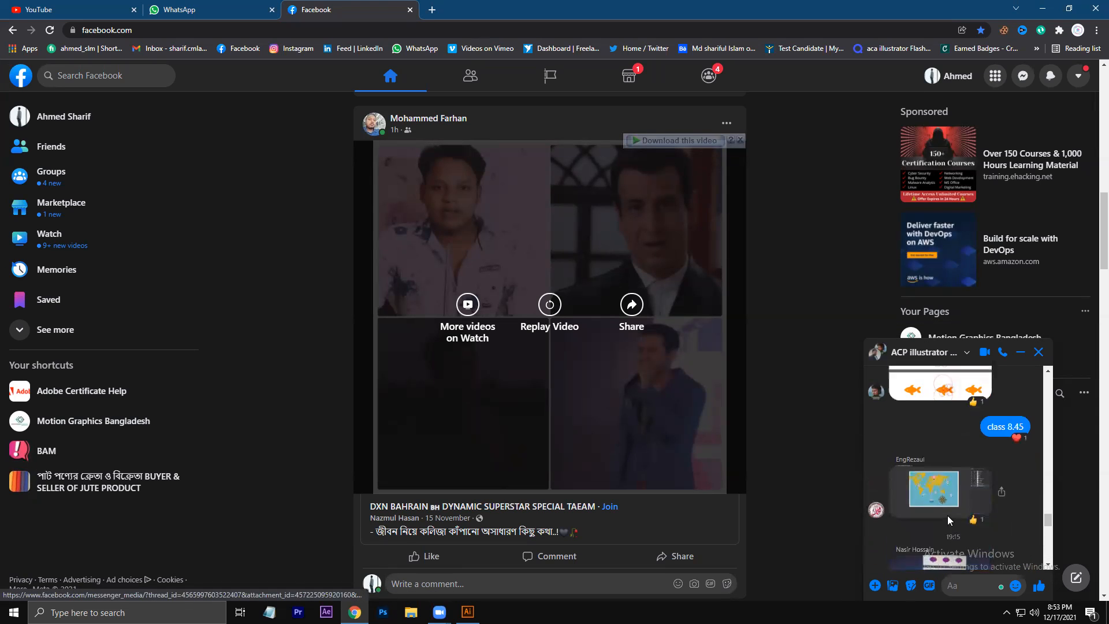
{"action": "scroll", "coordinate": [947, 509], "scroll_direction": "up", "scroll_amount": 3}
{"action": "scroll", "coordinate": [948, 500], "scroll_direction": "down", "scroll_amount": 10}
{"action": "scroll", "coordinate": [948, 500], "scroll_direction": "down", "scroll_amount": 6}
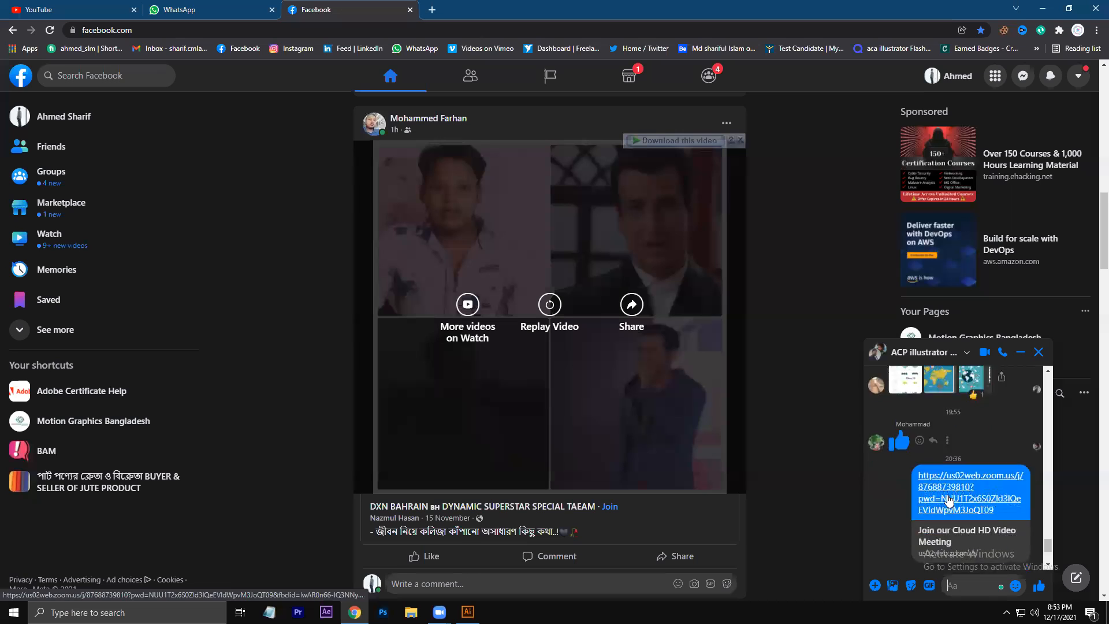
{"action": "scroll", "coordinate": [948, 500], "scroll_direction": "up", "scroll_amount": 10}
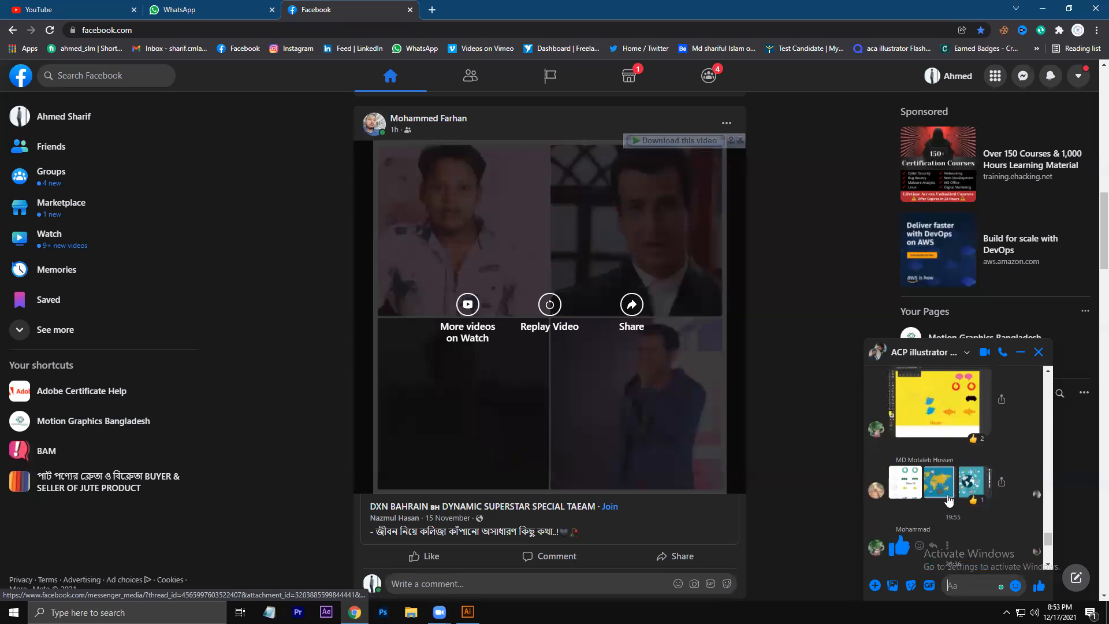
{"action": "scroll", "coordinate": [947, 501], "scroll_direction": "up", "scroll_amount": 10}
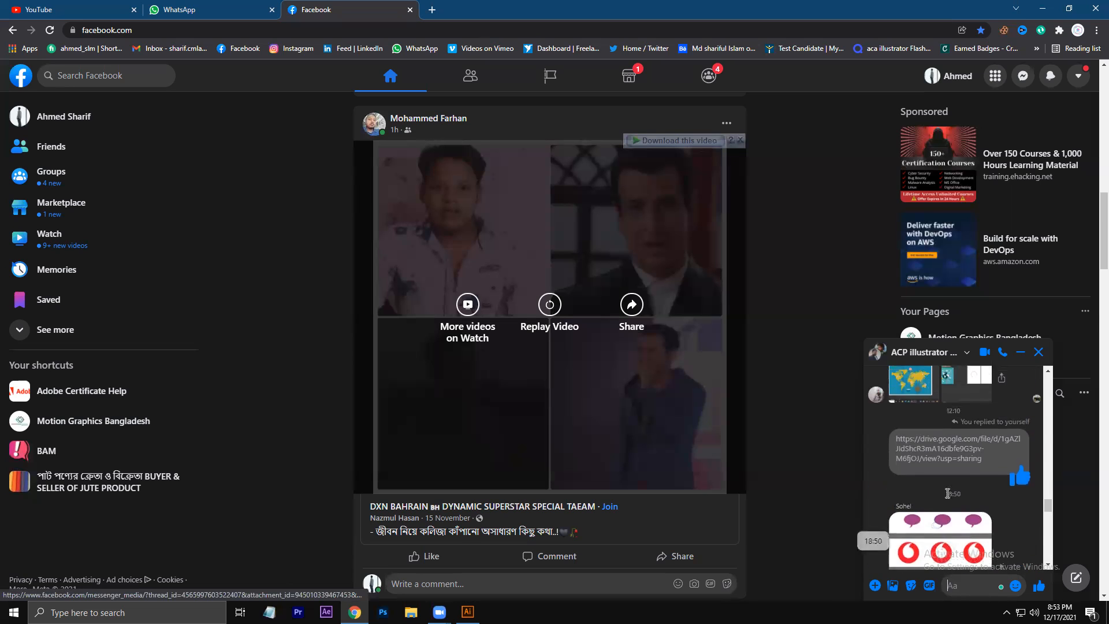
{"action": "scroll", "coordinate": [947, 489], "scroll_direction": "down", "scroll_amount": 8}
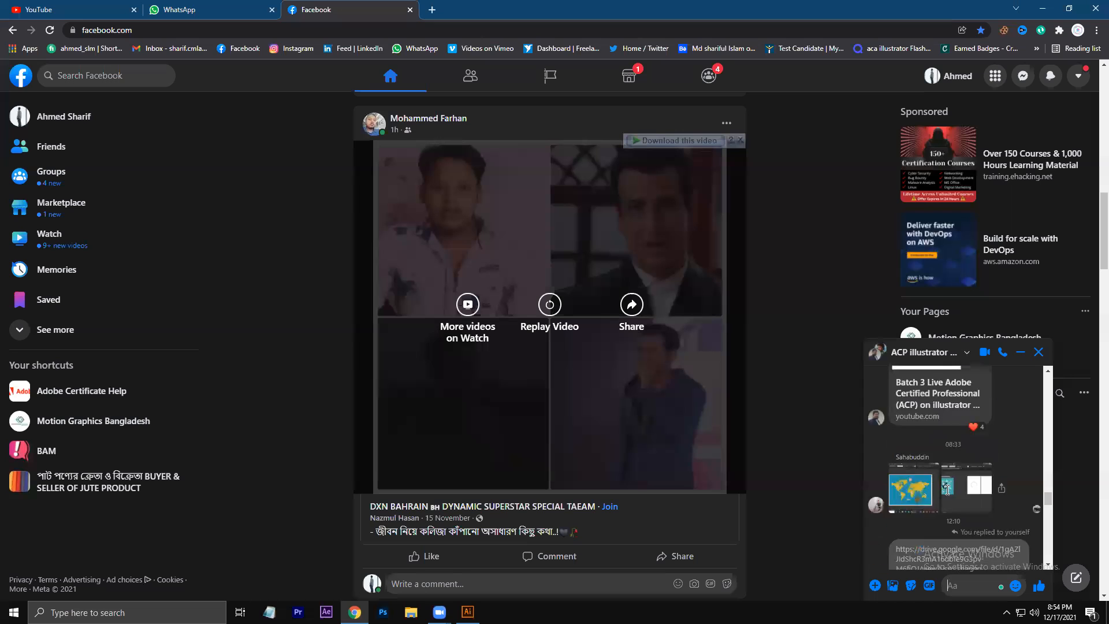
{"action": "scroll", "coordinate": [947, 498], "scroll_direction": "down", "scroll_amount": 5}
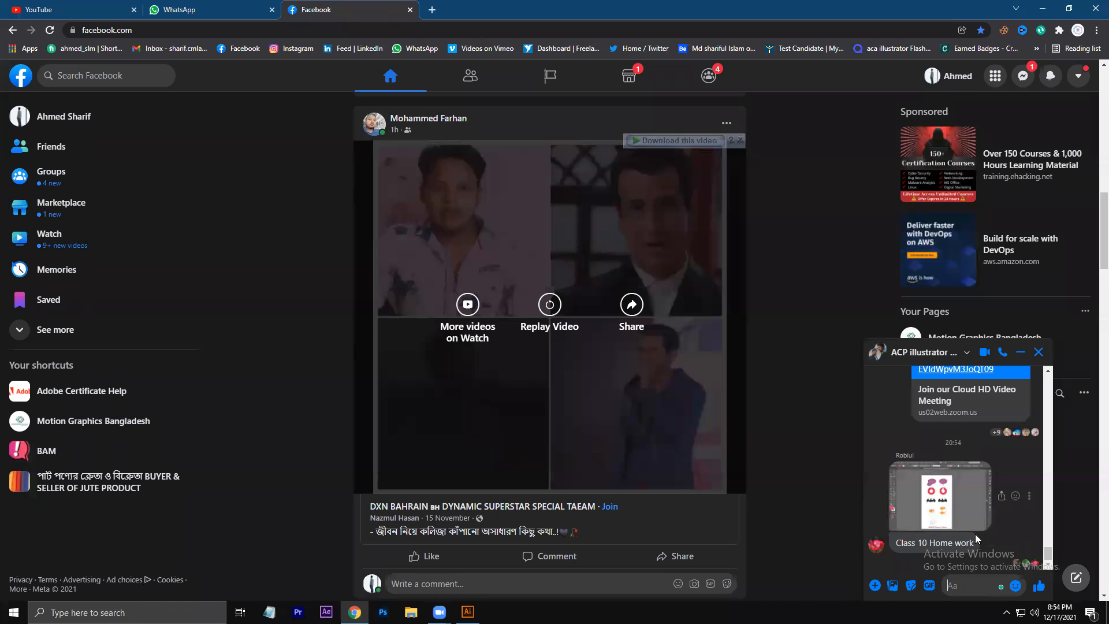
Step: Look over the newest homework message and meeting link in the group chat, close the chat, and switch back to Illustrator
{"action": "scroll", "coordinate": [956, 477], "scroll_direction": "up", "scroll_amount": 3}
{"action": "scroll", "coordinate": [956, 475], "scroll_direction": "down", "scroll_amount": 3}
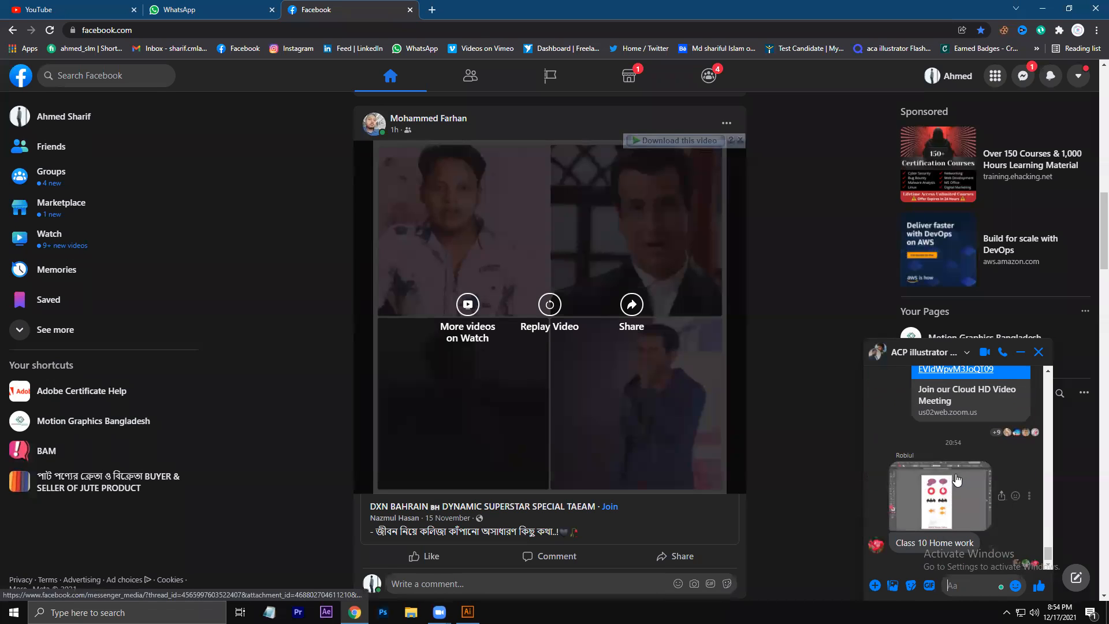
{"action": "scroll", "coordinate": [964, 507], "scroll_direction": "up", "scroll_amount": 2}
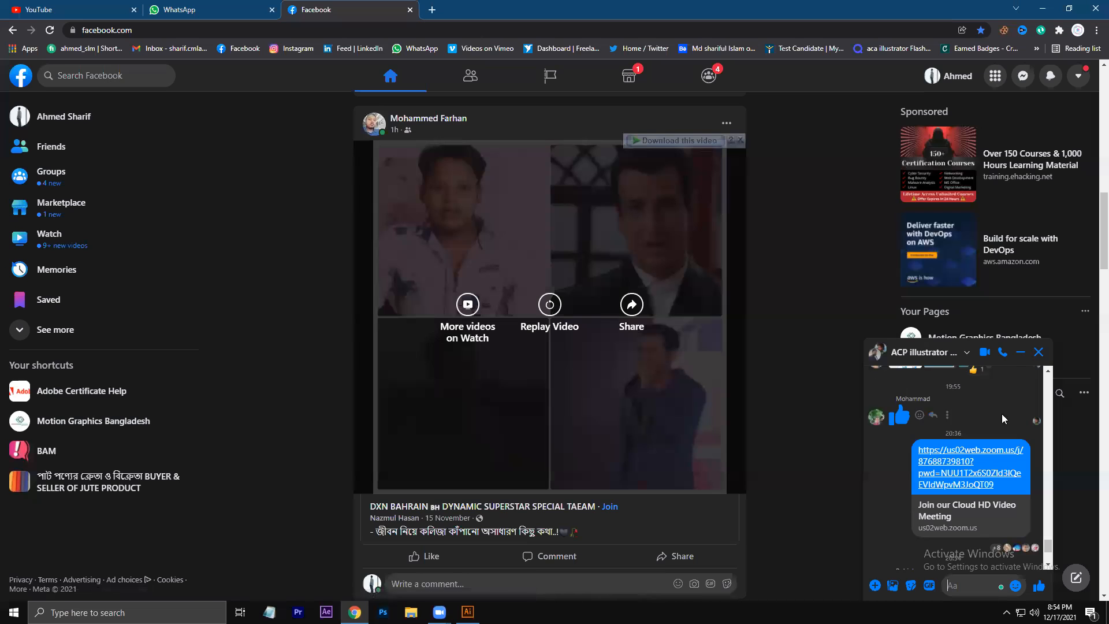
{"action": "left_click", "coordinate": [1039, 353]}
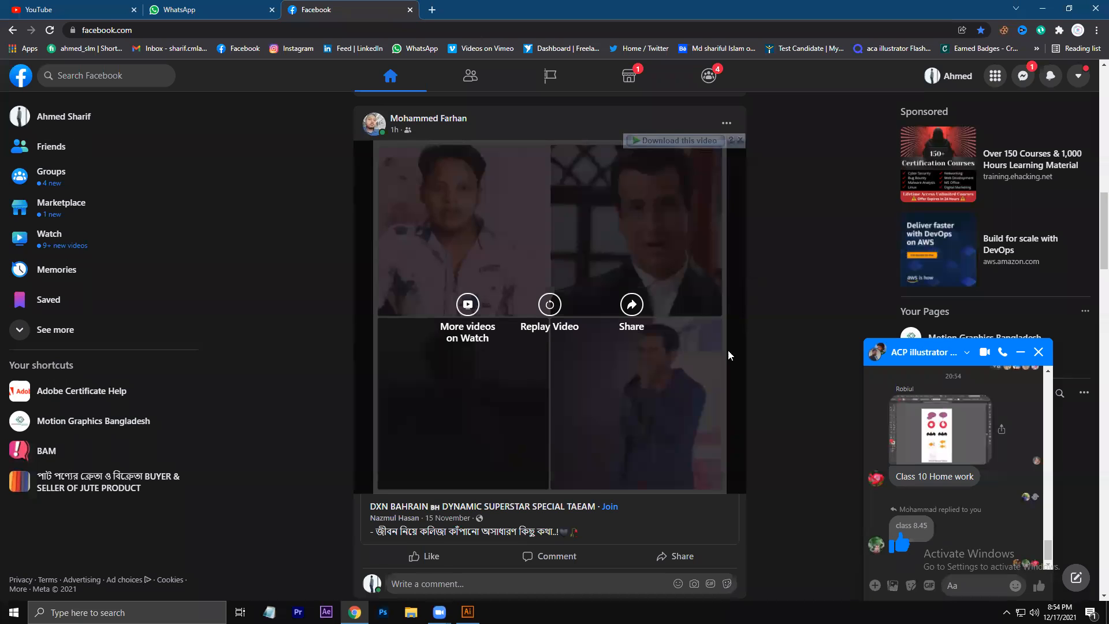
{"action": "left_click", "coordinate": [467, 612]}
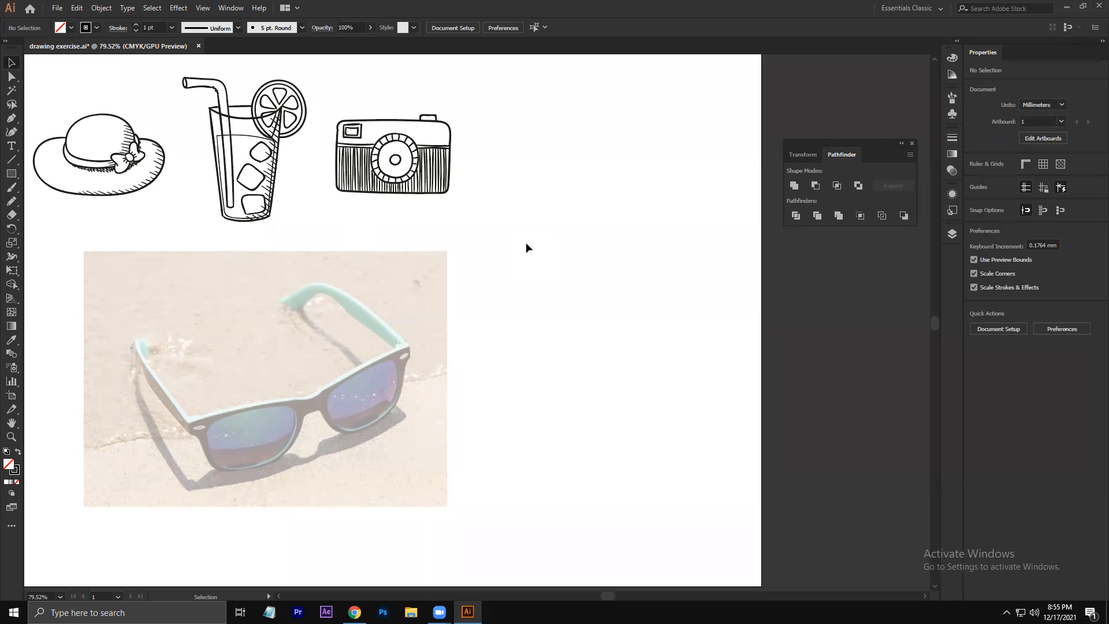
Step: Draw four freehand S-shaped practice curves with the Pencil tool on the blank area beside the camera and sunglasses
{"action": "key", "text": "n"}
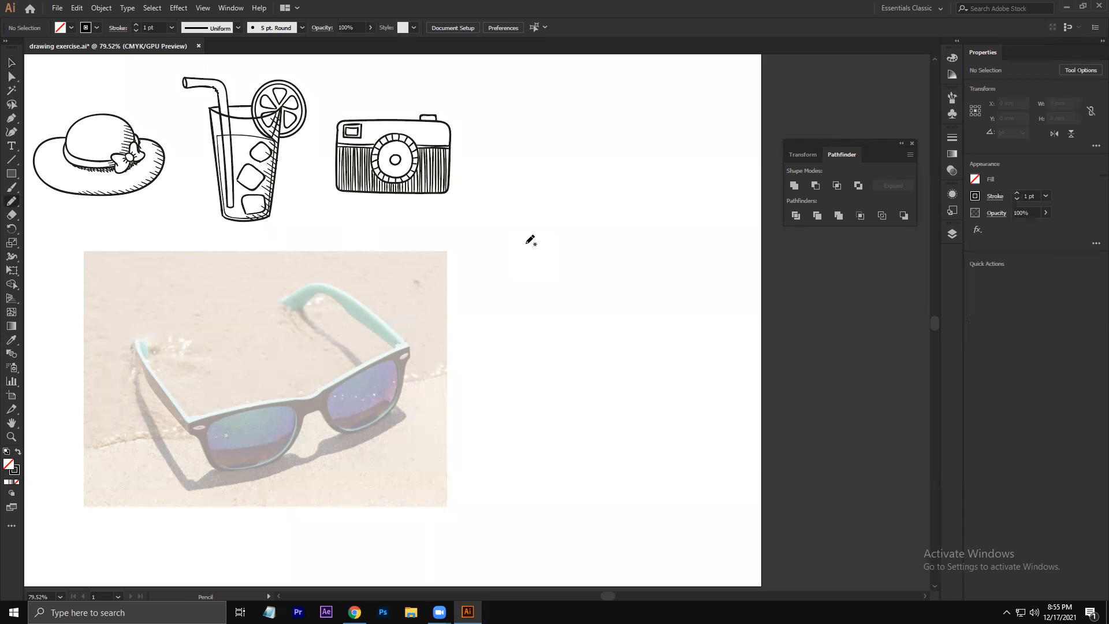
{"action": "right_click", "coordinate": [9, 204]}
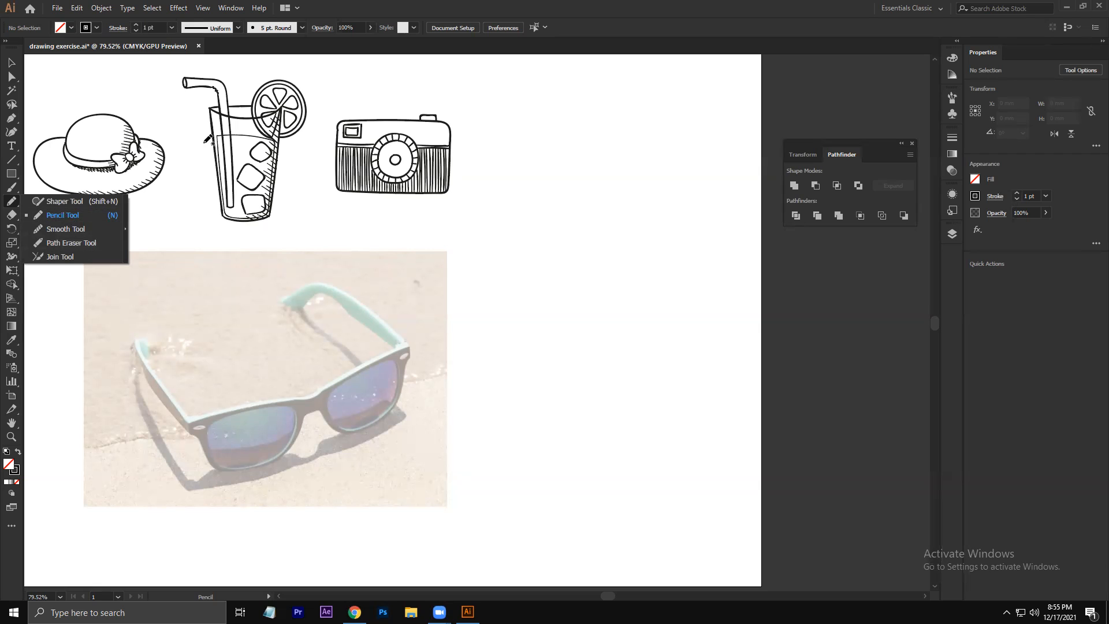
{"action": "left_click", "coordinate": [72, 218]}
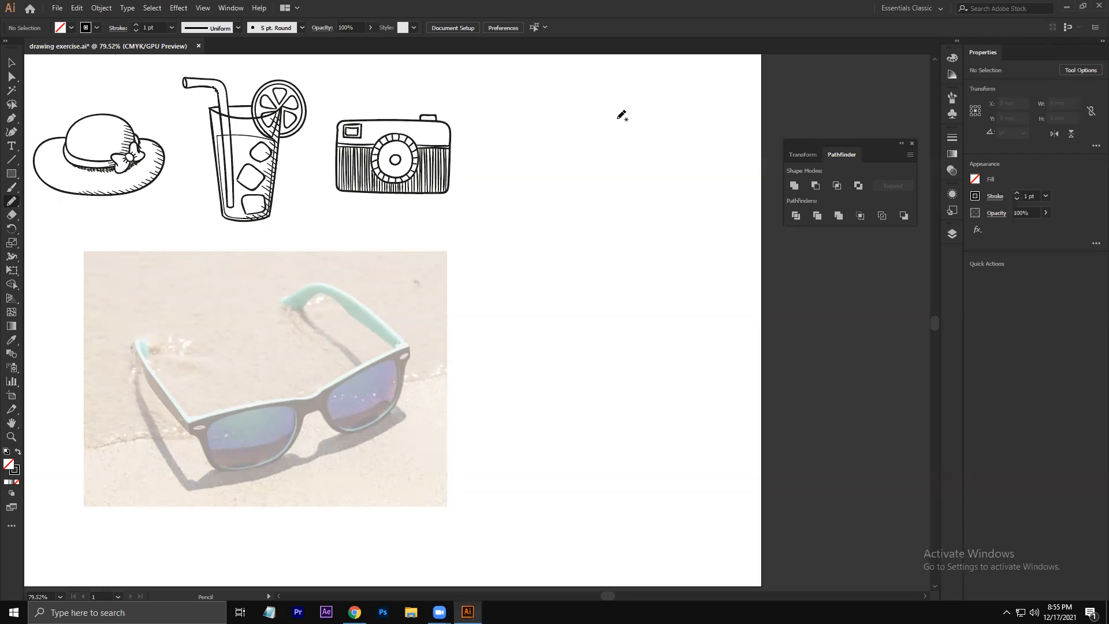
{"action": "mouse_move", "coordinate": [616, 119]}
{"action": "left_mouse_down"}
{"action": "mouse_move", "coordinate": [499, 168]}
{"action": "mouse_move", "coordinate": [529, 306]}
{"action": "left_mouse_up"}
{"action": "left_click_drag", "start_coordinate": [685, 168], "coordinate": [619, 340]}
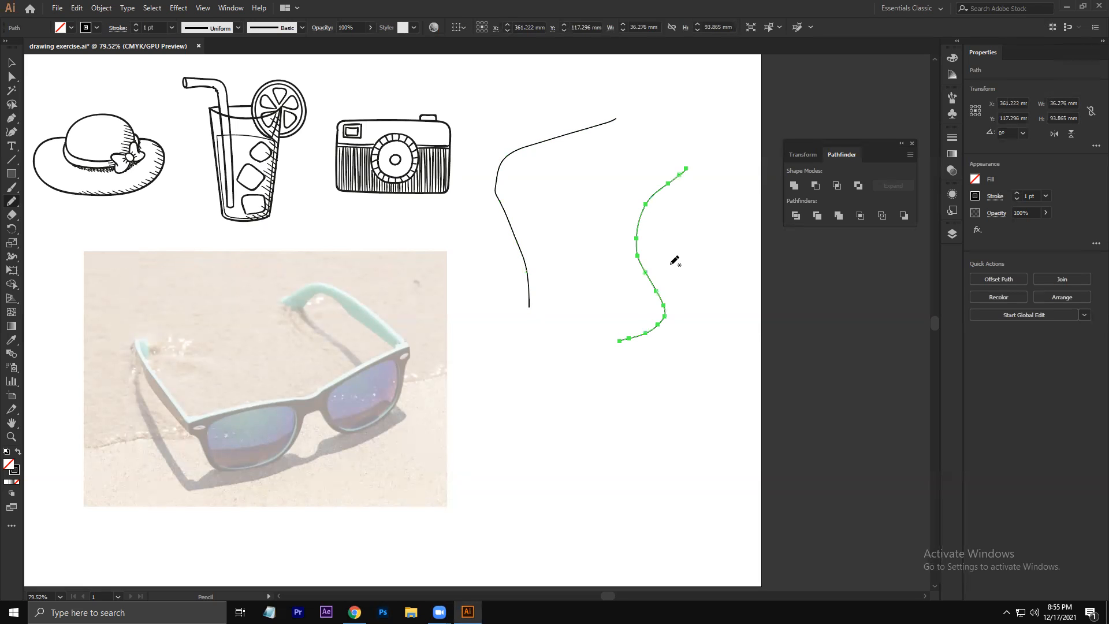
{"action": "left_click_drag", "start_coordinate": [648, 132], "coordinate": [596, 280]}
{"action": "left_click_drag", "start_coordinate": [574, 175], "coordinate": [552, 310]}
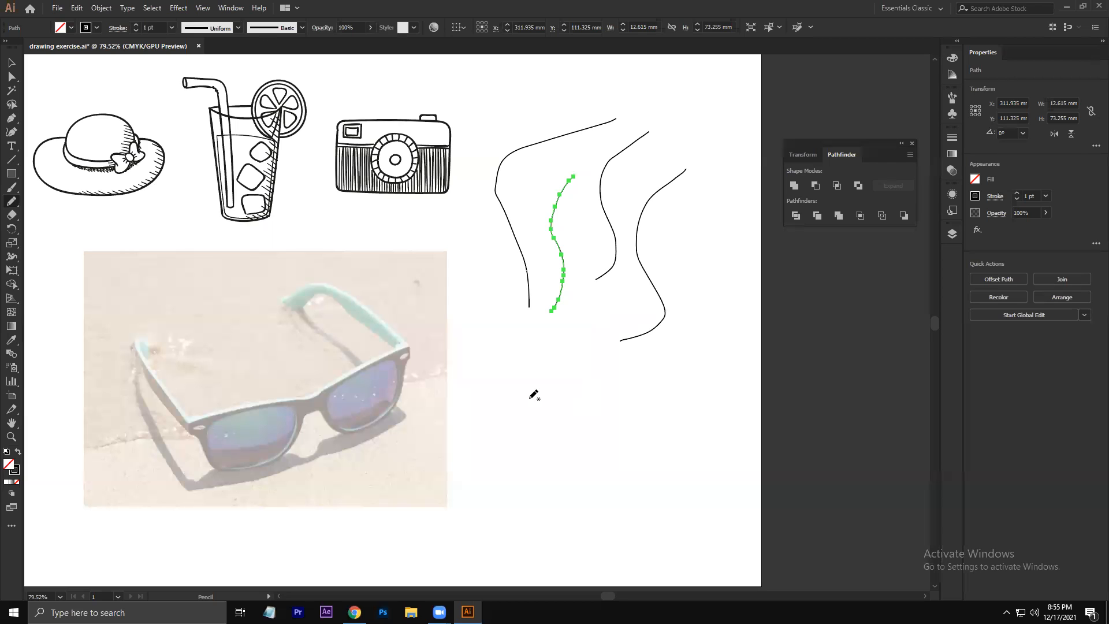
Step: Draw another Pencil S-curve about 22 mm wide and 48 mm tall below the practice lines and inspect its anchor points
{"action": "left_click", "coordinate": [11, 173]}
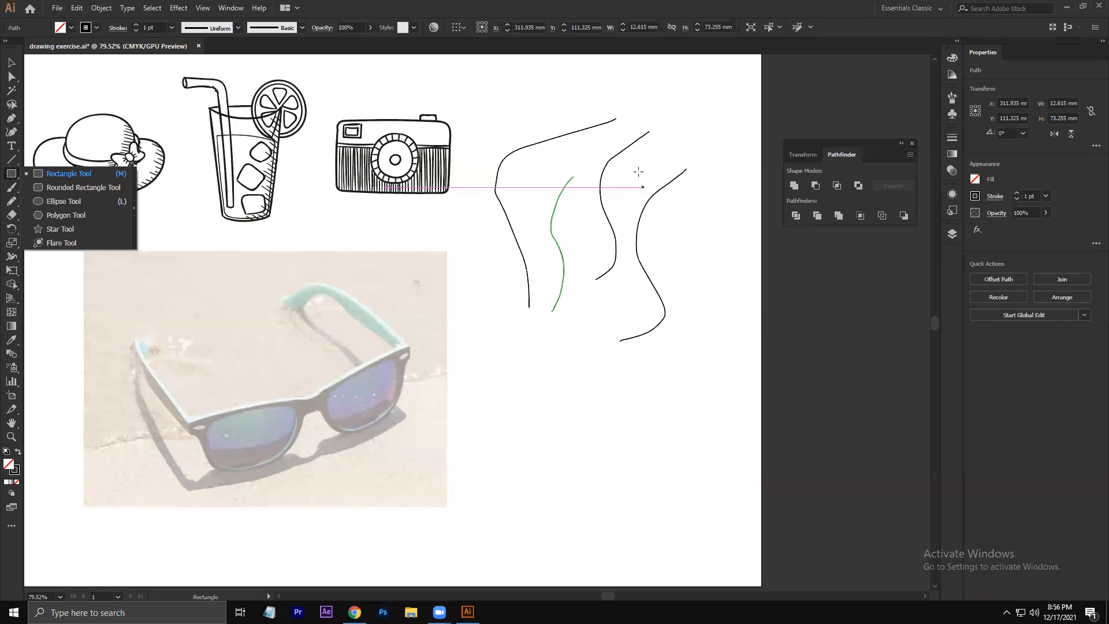
{"action": "left_click", "coordinate": [12, 62]}
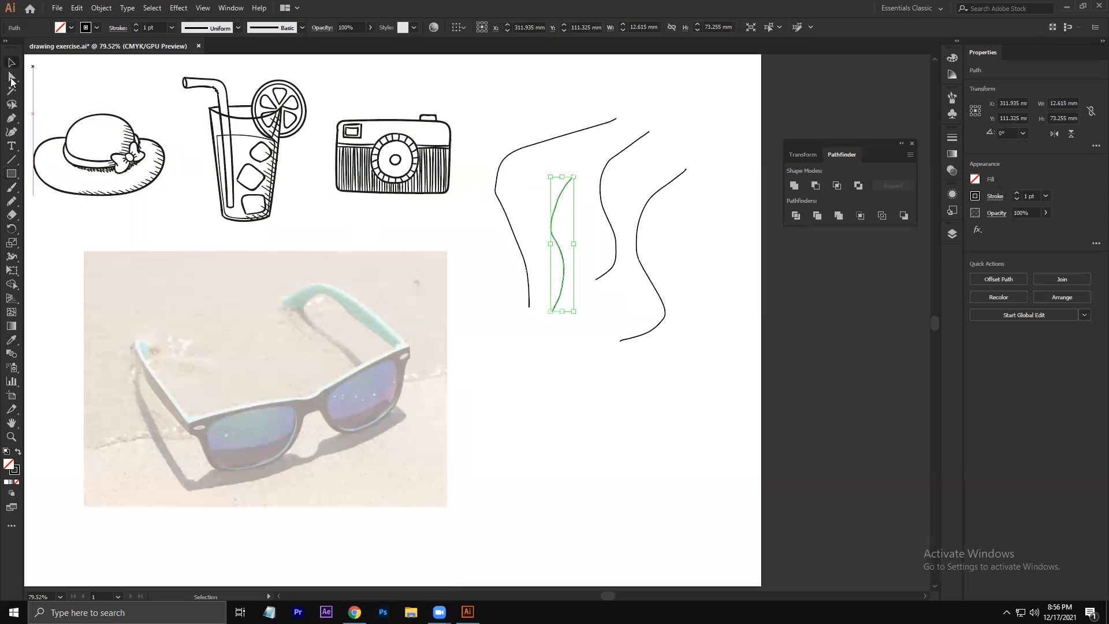
{"action": "left_click", "coordinate": [12, 201]}
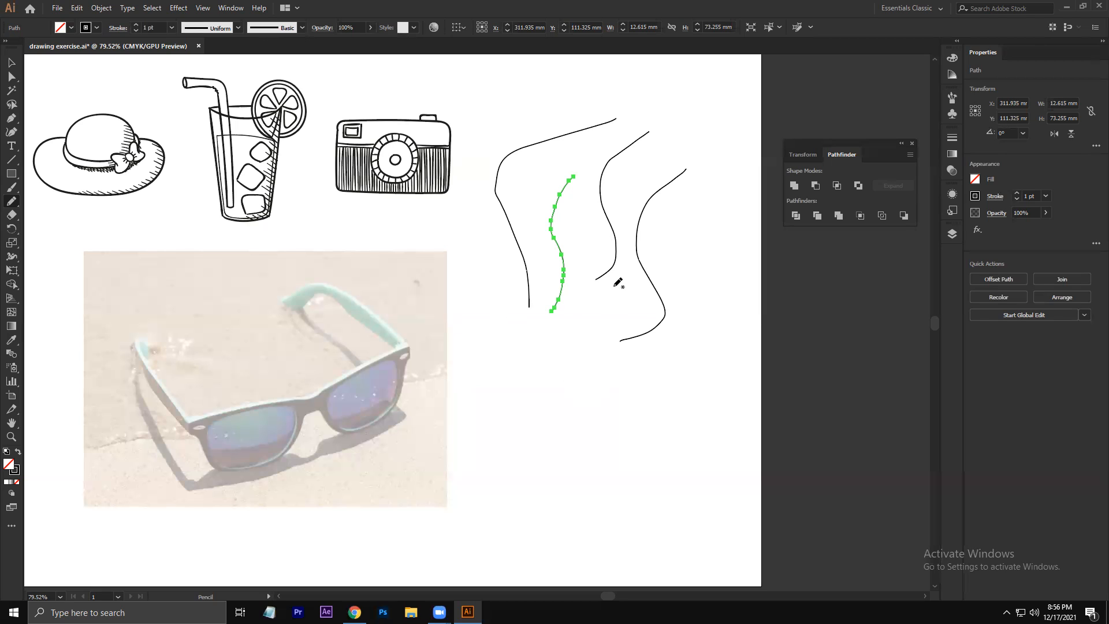
{"action": "mouse_move", "coordinate": [613, 287]}
{"action": "left_mouse_down"}
{"action": "mouse_move", "coordinate": [589, 295]}
{"action": "mouse_move", "coordinate": [588, 363]}
{"action": "mouse_move", "coordinate": [573, 373]}
{"action": "left_mouse_up"}
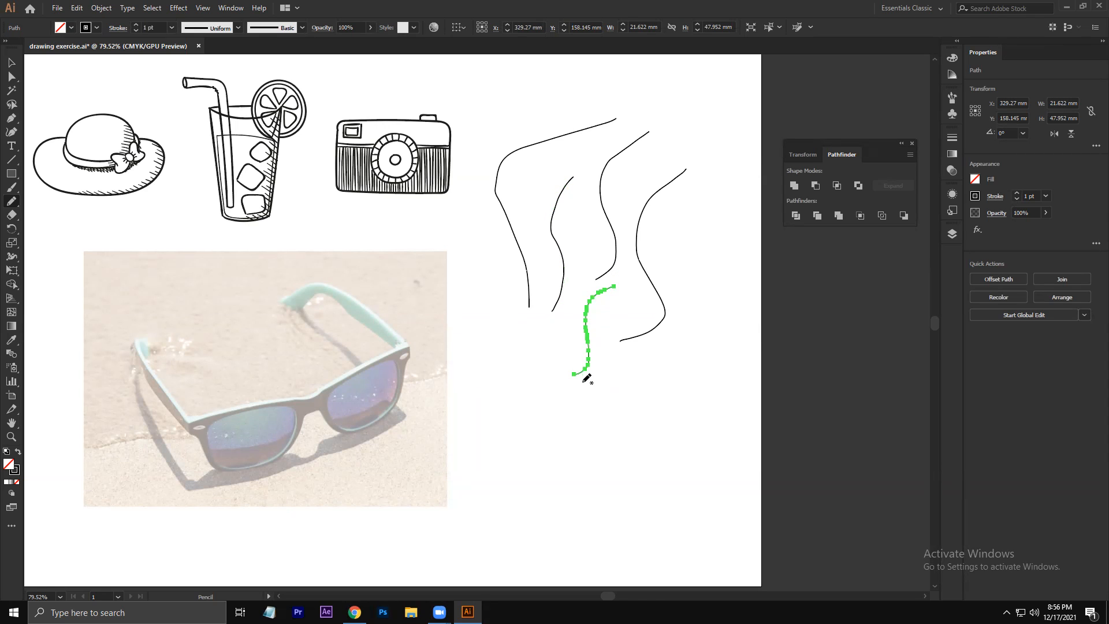
{"action": "key", "text": "z"}
{"action": "left_click_drag", "start_coordinate": [598, 299], "coordinate": [843, 456]}
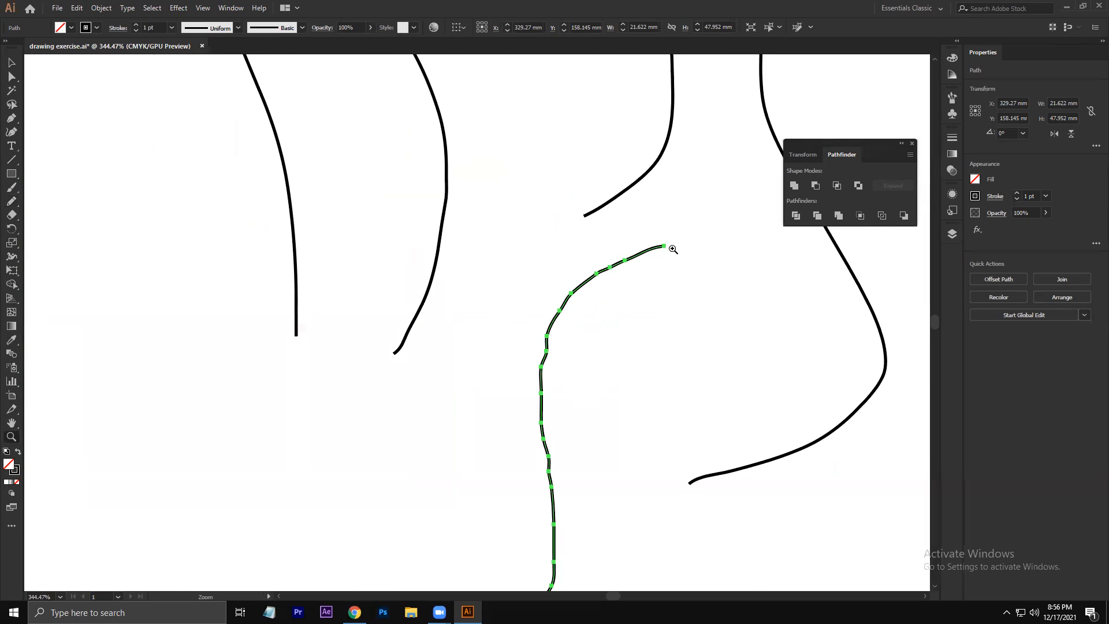
{"action": "left_click_drag", "start_coordinate": [681, 272], "coordinate": [797, 359]}
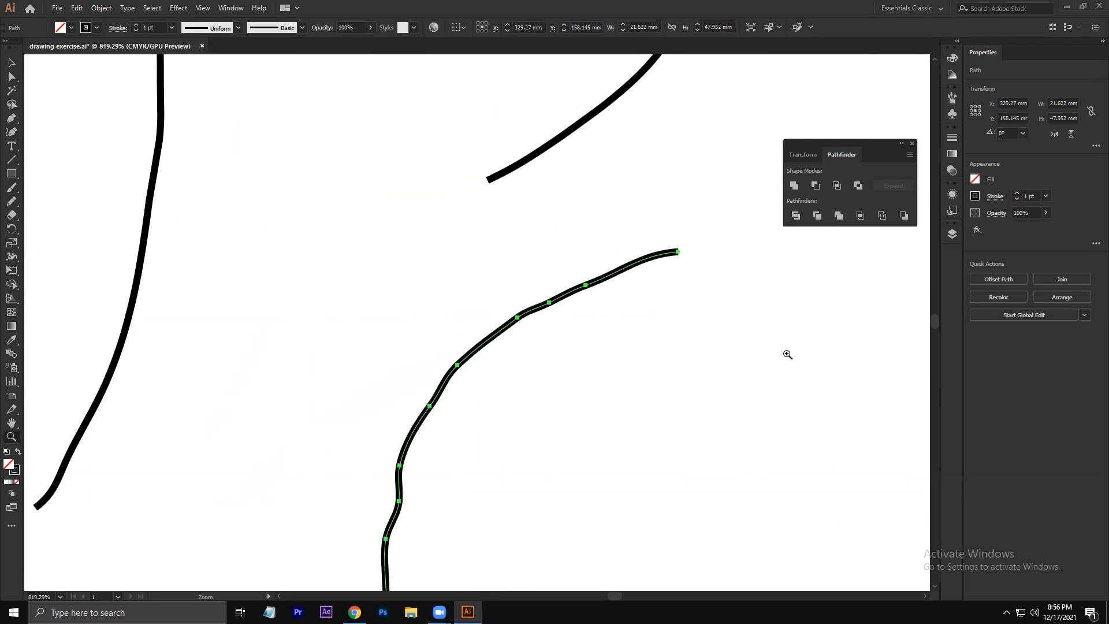
{"action": "mouse_move", "coordinate": [606, 380]}
{"action": "left_mouse_down"}
{"action": "mouse_move", "coordinate": [575, 224]}
{"action": "mouse_move", "coordinate": [539, 294]}
{"action": "mouse_move", "coordinate": [478, 332]}
{"action": "mouse_move", "coordinate": [485, 265]}
{"action": "left_mouse_up"}
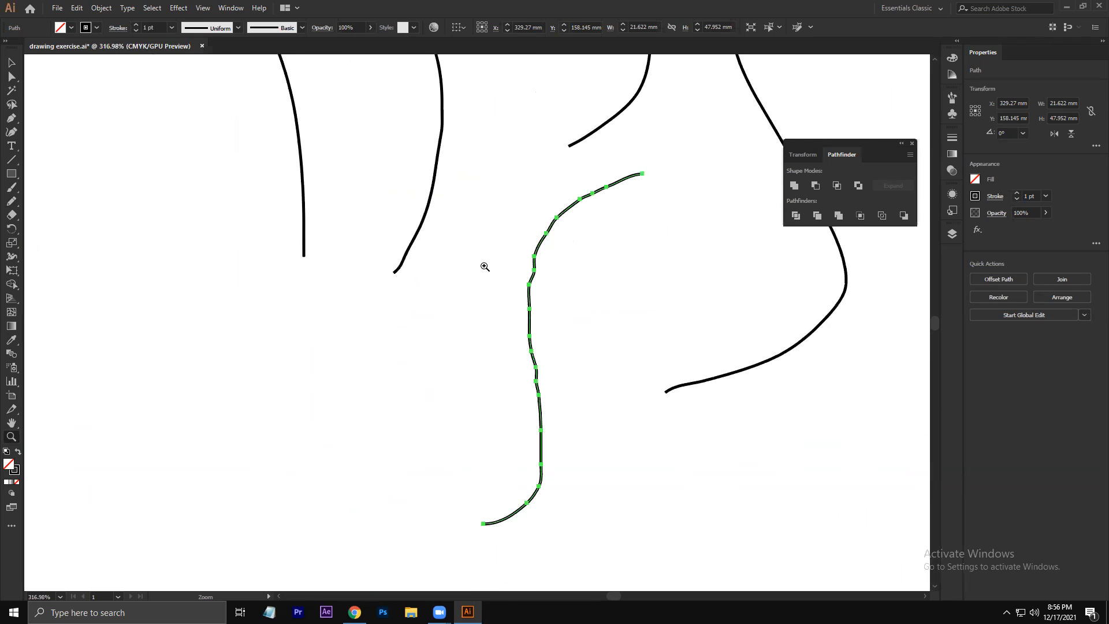
Step: Delete the four earlier practice curves, keeping only the newest wavy S-curve
{"action": "left_click", "coordinate": [11, 63]}
{"action": "left_click_drag", "start_coordinate": [217, 185], "coordinate": [431, 304]}
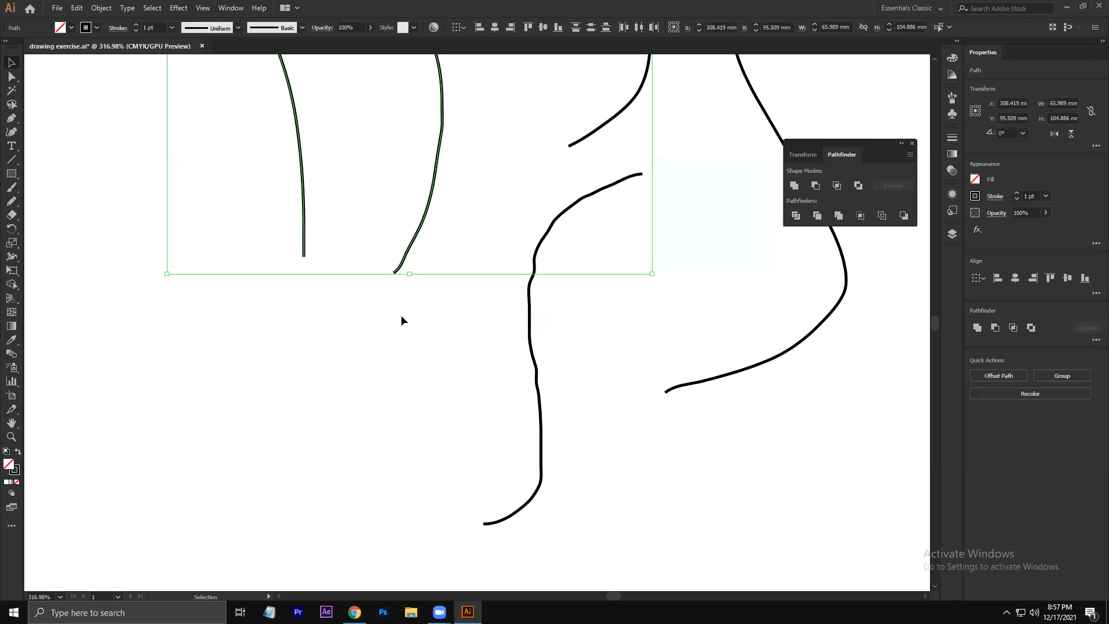
{"action": "key", "text": "Delete"}
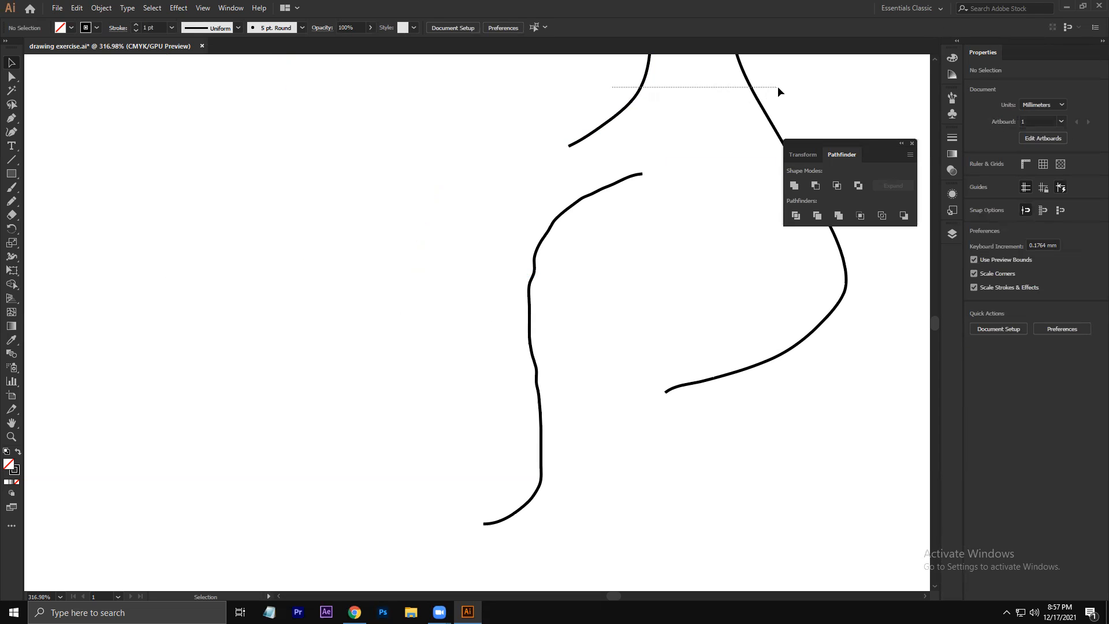
{"action": "left_click", "coordinate": [760, 111]}
{"action": "key", "text": "Delete"}
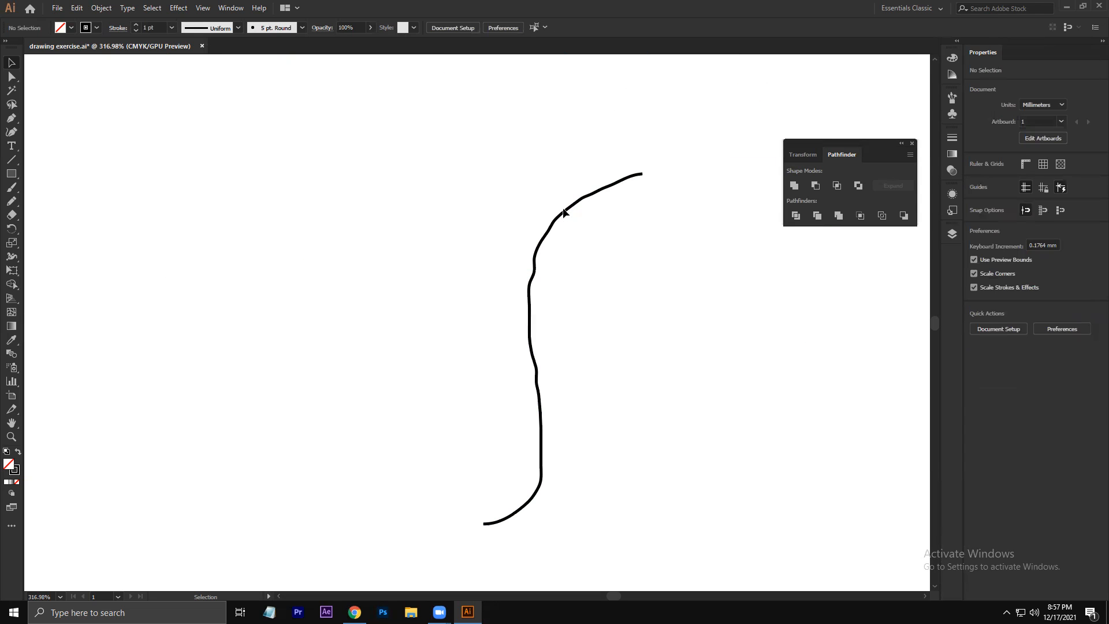
Step: With the Pencil tool, draw a nearly straight line about 14 mm long and an S-curve about 31 by 42 mm beside the wavy curve
{"action": "left_click", "coordinate": [564, 216]}
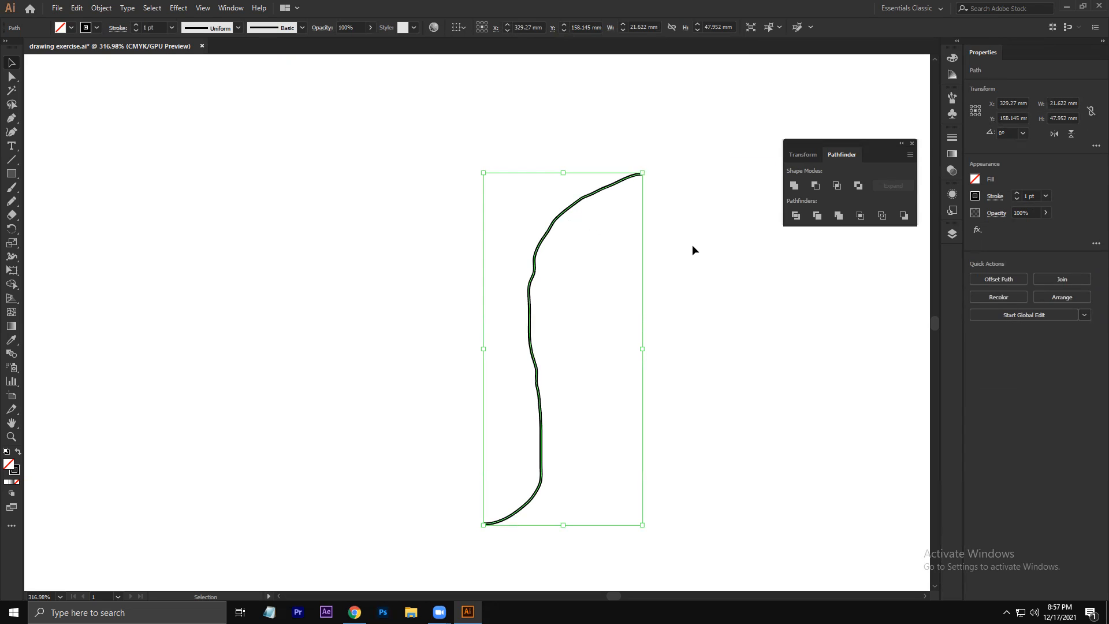
{"action": "key", "text": "n"}
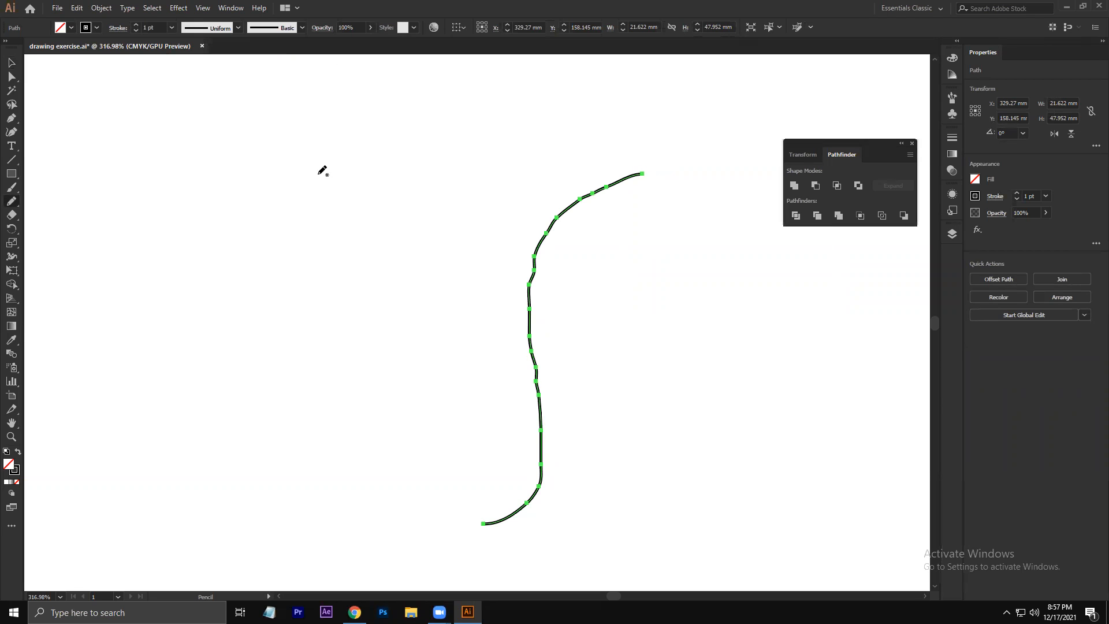
{"action": "mouse_move", "coordinate": [266, 151]}
{"action": "left_mouse_down"}
{"action": "mouse_move", "coordinate": [579, 156]}
{"action": "mouse_move", "coordinate": [323, 121]}
{"action": "mouse_move", "coordinate": [630, 130]}
{"action": "mouse_move", "coordinate": [446, 147]}
{"action": "mouse_move", "coordinate": [496, 152]}
{"action": "mouse_move", "coordinate": [362, 146]}
{"action": "mouse_move", "coordinate": [532, 147]}
{"action": "mouse_move", "coordinate": [367, 148]}
{"action": "mouse_move", "coordinate": [426, 135]}
{"action": "mouse_move", "coordinate": [340, 129]}
{"action": "mouse_move", "coordinate": [595, 130]}
{"action": "mouse_move", "coordinate": [255, 143]}
{"action": "mouse_move", "coordinate": [624, 138]}
{"action": "mouse_move", "coordinate": [469, 145]}
{"action": "left_mouse_up"}
{"action": "mouse_move", "coordinate": [469, 145]}
{"action": "left_mouse_down"}
{"action": "mouse_move", "coordinate": [223, 168]}
{"action": "mouse_move", "coordinate": [328, 150]}
{"action": "mouse_move", "coordinate": [355, 159]}
{"action": "mouse_move", "coordinate": [369, 141]}
{"action": "left_mouse_up"}
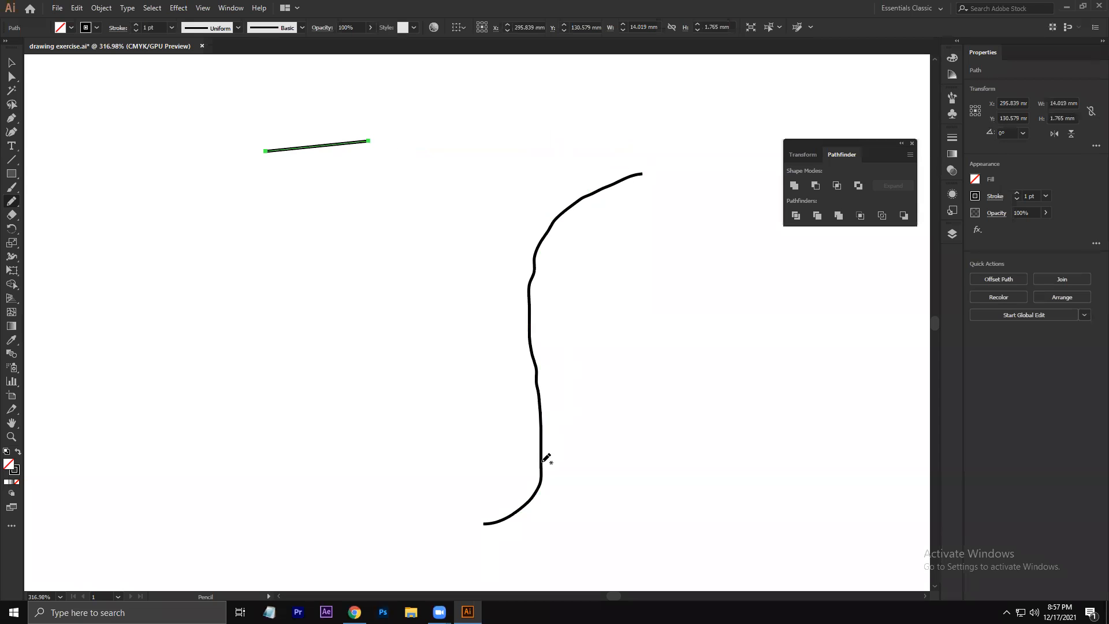
{"action": "mouse_move", "coordinate": [579, 151]}
{"action": "left_mouse_down"}
{"action": "mouse_move", "coordinate": [460, 236]}
{"action": "mouse_move", "coordinate": [352, 458]}
{"action": "left_mouse_up"}
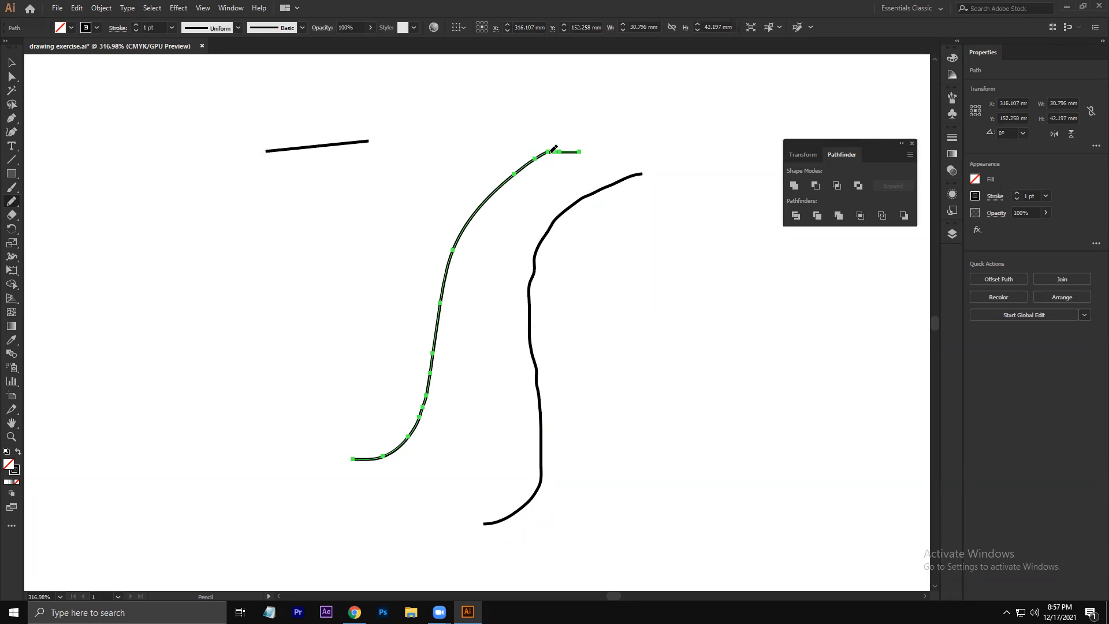
Step: Draw a Pencil zigzag about 19 mm wide and 5 mm tall, plus a sharp-cornered stroke about 31 by 28 mm
{"action": "mouse_move", "coordinate": [594, 342]}
{"action": "left_mouse_down"}
{"action": "mouse_move", "coordinate": [634, 320]}
{"action": "mouse_move", "coordinate": [745, 315]}
{"action": "left_mouse_up"}
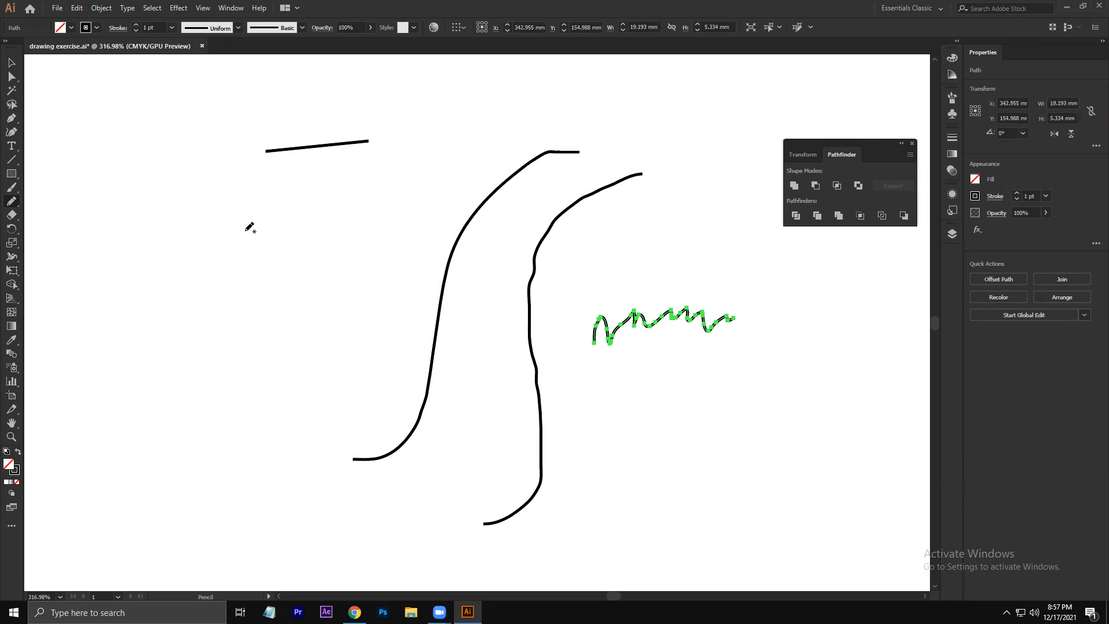
{"action": "mouse_move", "coordinate": [227, 199]}
{"action": "left_mouse_down"}
{"action": "mouse_move", "coordinate": [463, 182]}
{"action": "mouse_move", "coordinate": [239, 191]}
{"action": "mouse_move", "coordinate": [225, 393]}
{"action": "mouse_move", "coordinate": [244, 402]}
{"action": "mouse_move", "coordinate": [230, 403]}
{"action": "mouse_move", "coordinate": [239, 303]}
{"action": "mouse_move", "coordinate": [239, 412]}
{"action": "mouse_move", "coordinate": [240, 233]}
{"action": "mouse_move", "coordinate": [237, 384]}
{"action": "mouse_move", "coordinate": [227, 356]}
{"action": "left_mouse_up"}
{"action": "mouse_move", "coordinate": [227, 355]}
{"action": "left_mouse_down"}
{"action": "mouse_move", "coordinate": [372, 263]}
{"action": "mouse_move", "coordinate": [448, 154]}
{"action": "mouse_move", "coordinate": [434, 255]}
{"action": "left_mouse_up"}
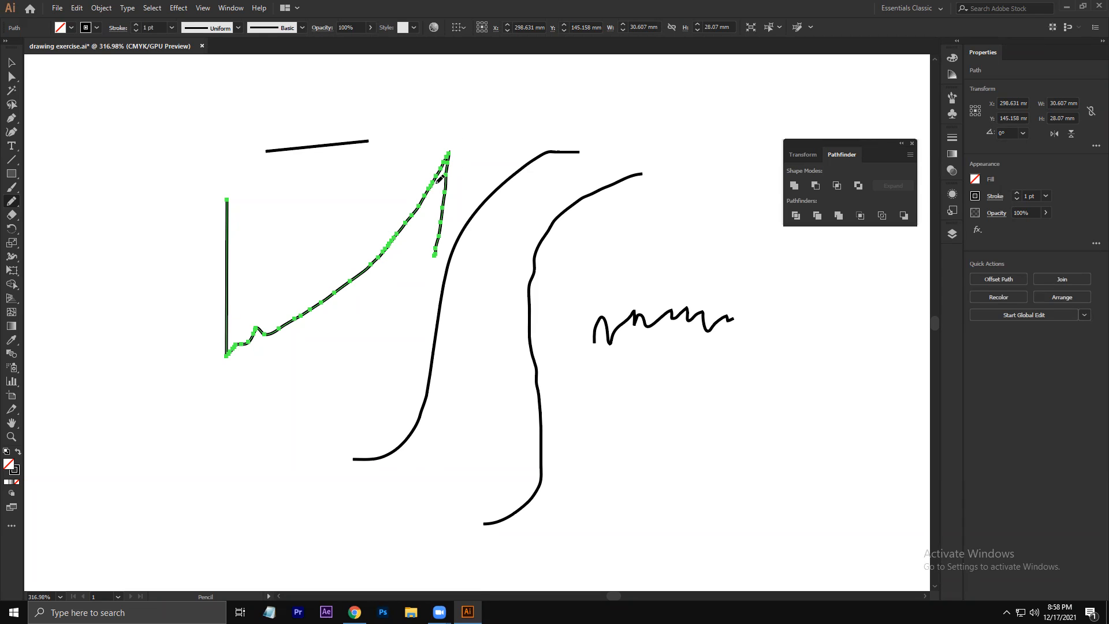
Step: Set the anchor point, handle and bounding box display size to Default in the Selection & Anchor Display preferences
{"action": "key", "text": "ctrl+k"}
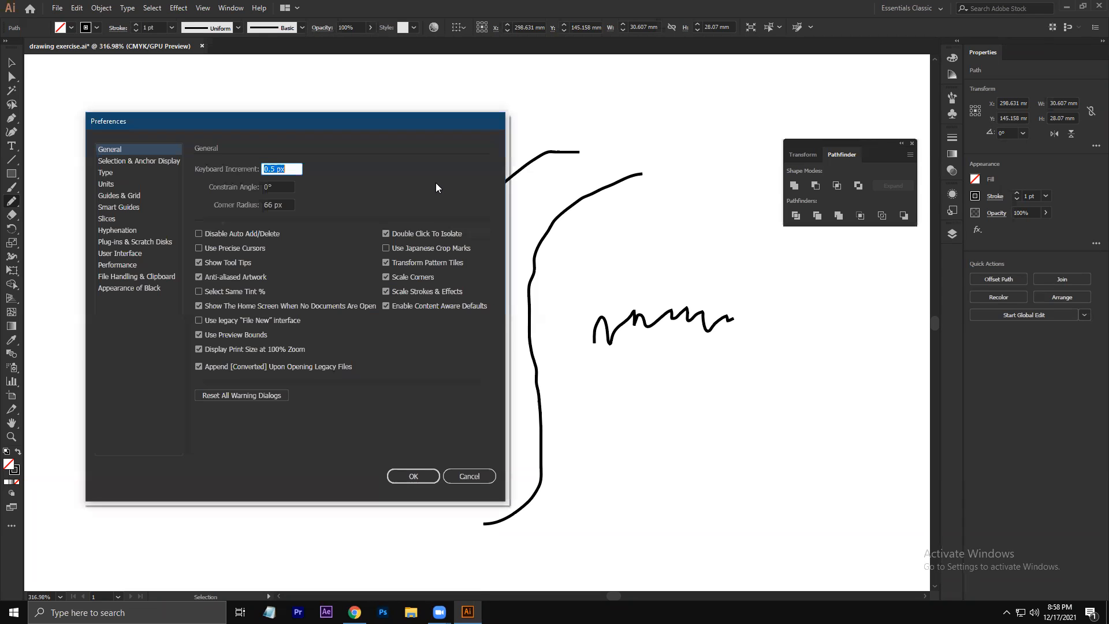
{"action": "left_click", "coordinate": [127, 163]}
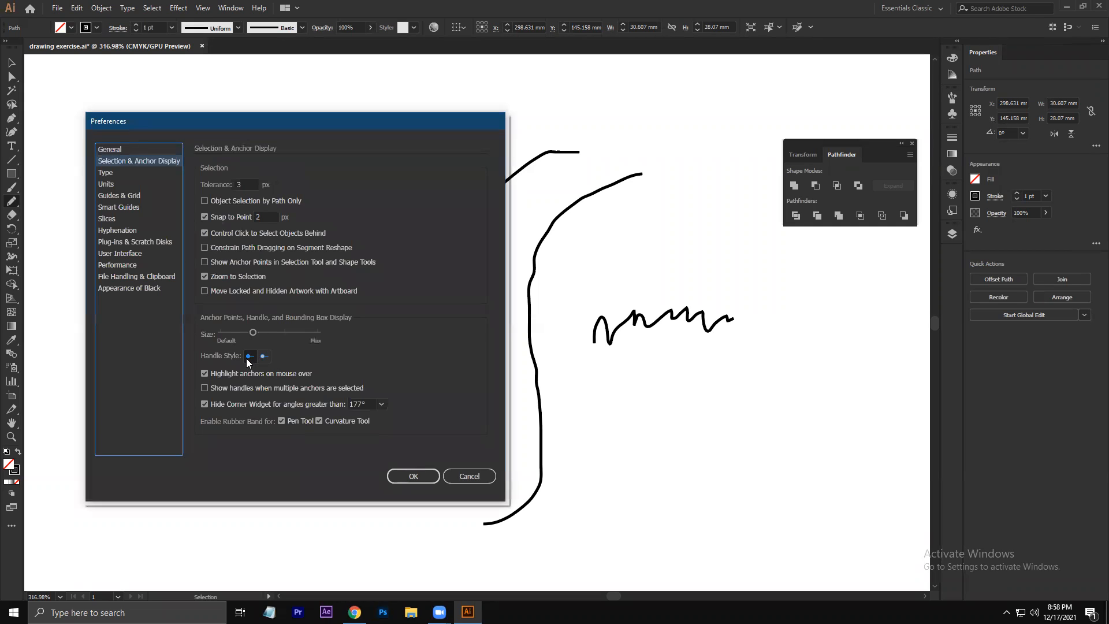
{"action": "left_click_drag", "start_coordinate": [252, 333], "coordinate": [229, 336]}
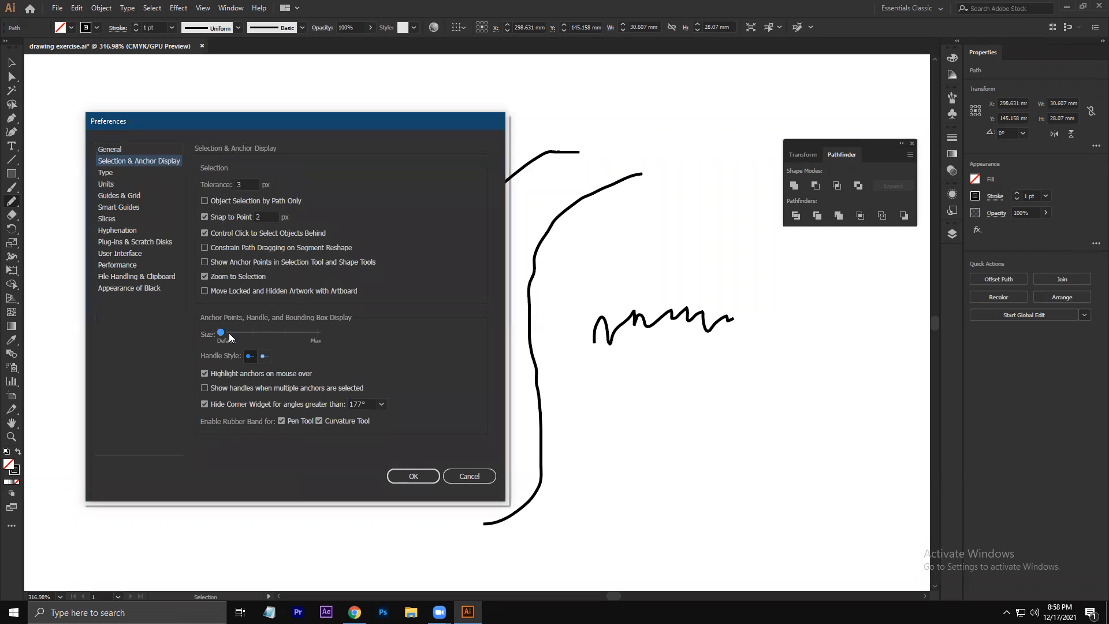
{"action": "left_click", "coordinate": [413, 475]}
Step: Draw one more Pencil S-curve beside the vertical stroke, and delete all practice strokes except the small zigzag
{"action": "mouse_move", "coordinate": [155, 171]}
{"action": "left_mouse_down"}
{"action": "mouse_move", "coordinate": [134, 257]}
{"action": "mouse_move", "coordinate": [170, 354]}
{"action": "left_mouse_up"}
{"action": "left_click", "coordinate": [12, 63]}
{"action": "left_click", "coordinate": [53, 149]}
{"action": "left_click_drag", "start_coordinate": [129, 131], "coordinate": [545, 408]}
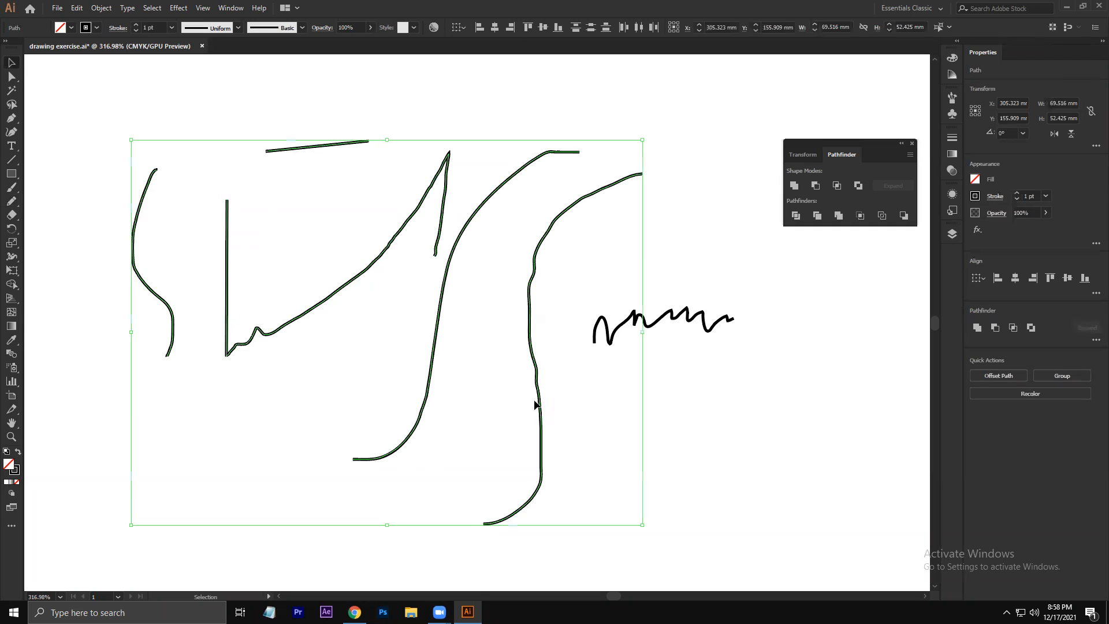
{"action": "key", "text": "Delete"}
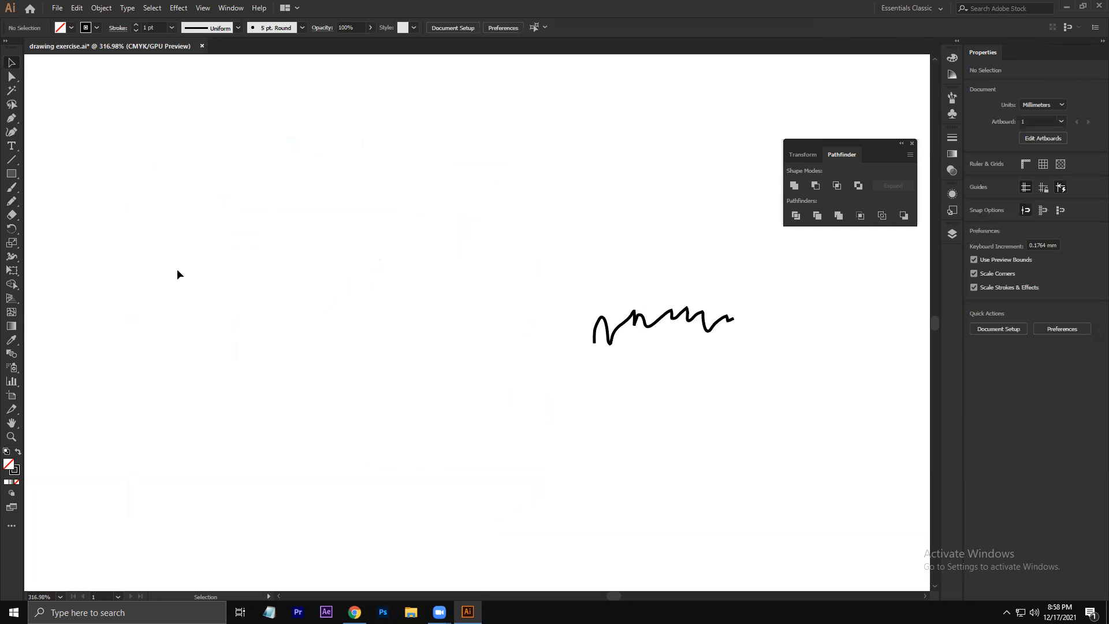
Step: Reset the Pencil Tool Options to their defaults and draw a smooth test S-curve about 20 mm wide and 29 mm tall
{"action": "double_click", "coordinate": [11, 203]}
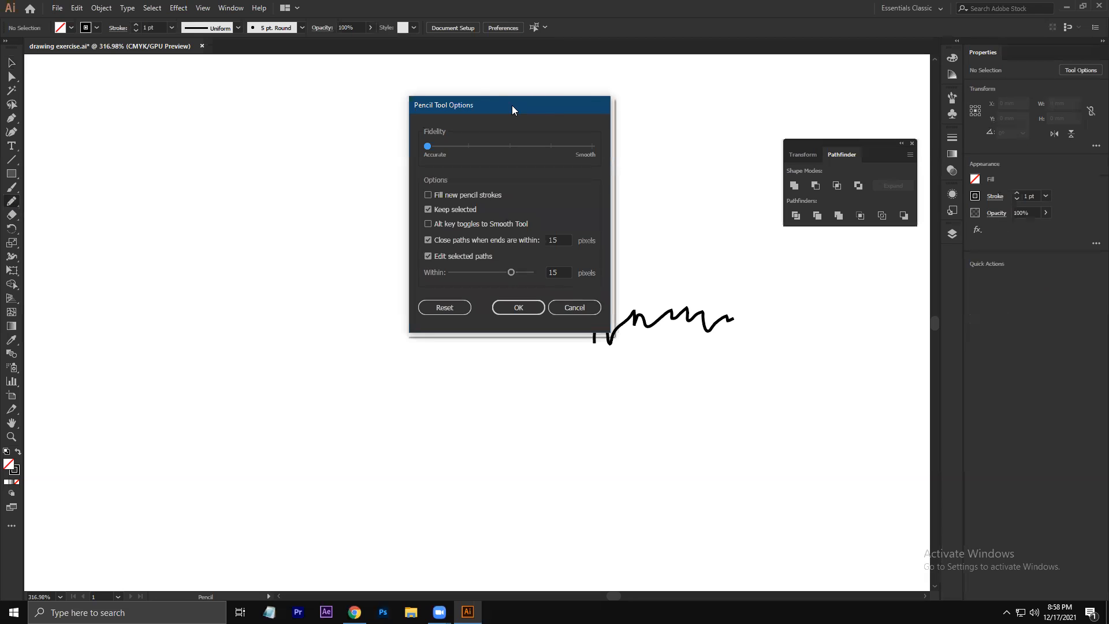
{"action": "left_click_drag", "start_coordinate": [512, 105], "coordinate": [229, 101]}
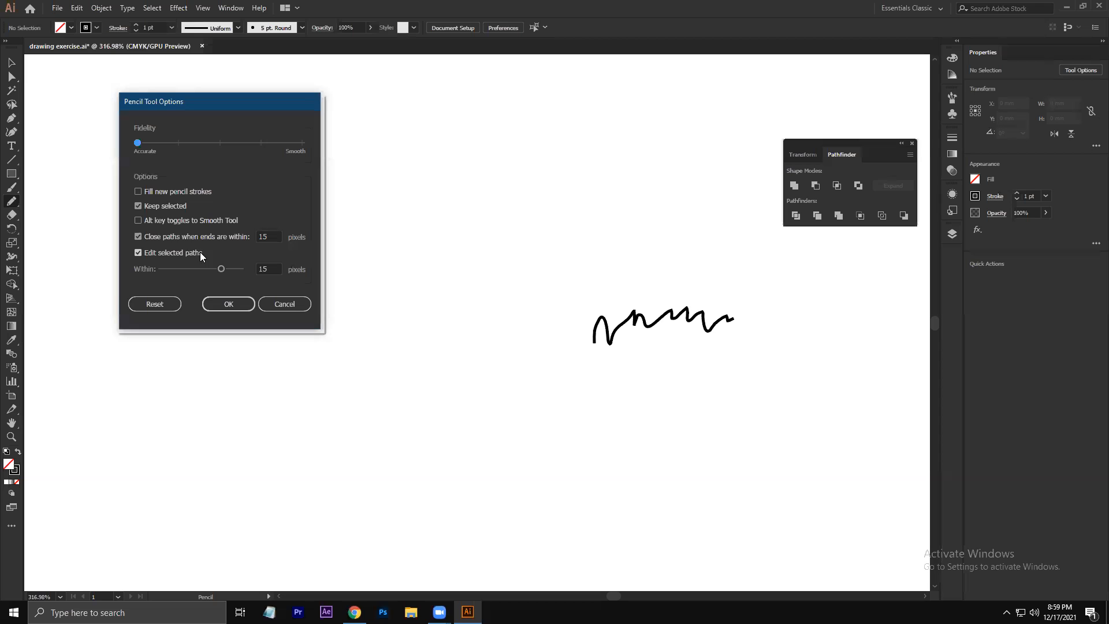
{"action": "left_click", "coordinate": [275, 268]}
{"action": "left_click", "coordinate": [156, 305]}
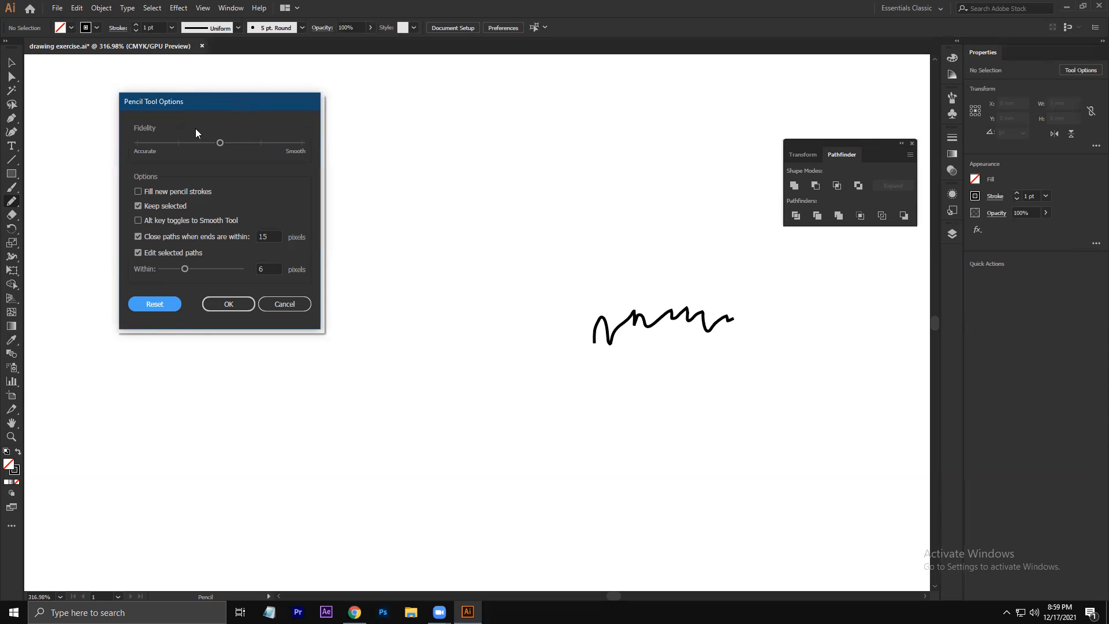
{"action": "left_click", "coordinate": [242, 303]}
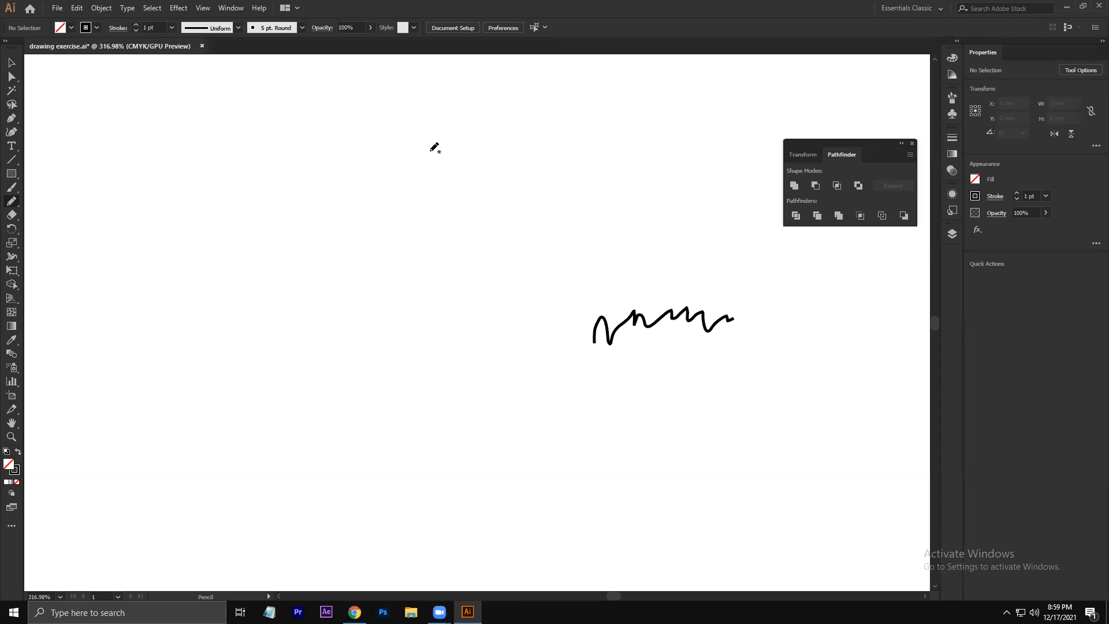
{"action": "mouse_move", "coordinate": [443, 160]}
{"action": "left_mouse_down"}
{"action": "mouse_move", "coordinate": [412, 161]}
{"action": "mouse_move", "coordinate": [332, 328]}
{"action": "mouse_move", "coordinate": [301, 366]}
{"action": "left_mouse_up"}
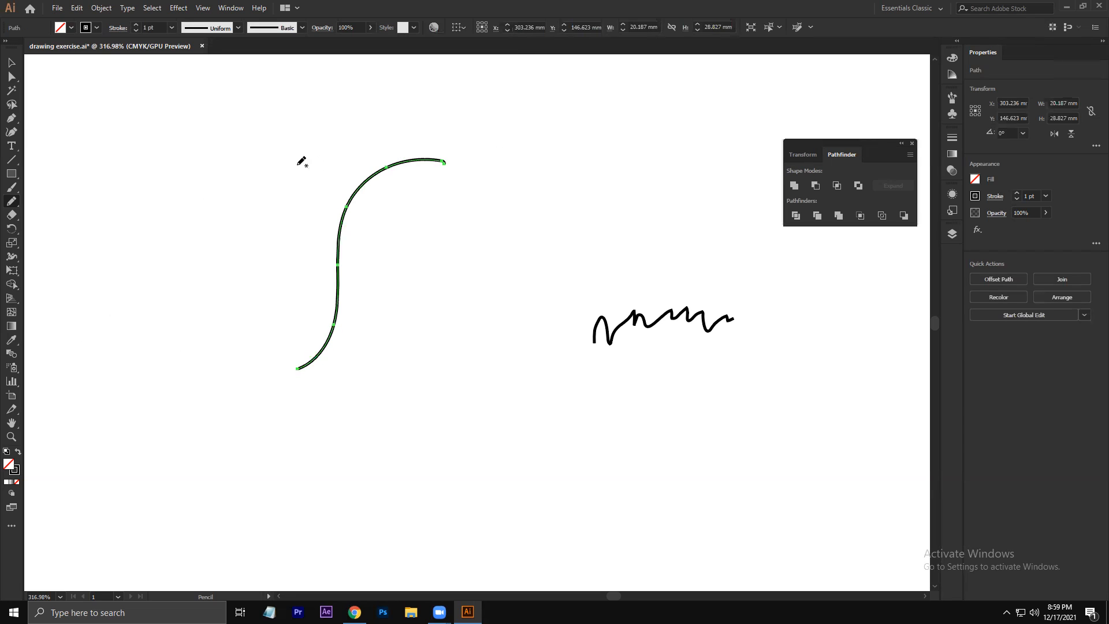
Step: Set the Pencil tool's Fidelity fully to Accurate and draw an S-curve about 22 mm wide and 30 mm tall beside the first
{"action": "double_click", "coordinate": [11, 203]}
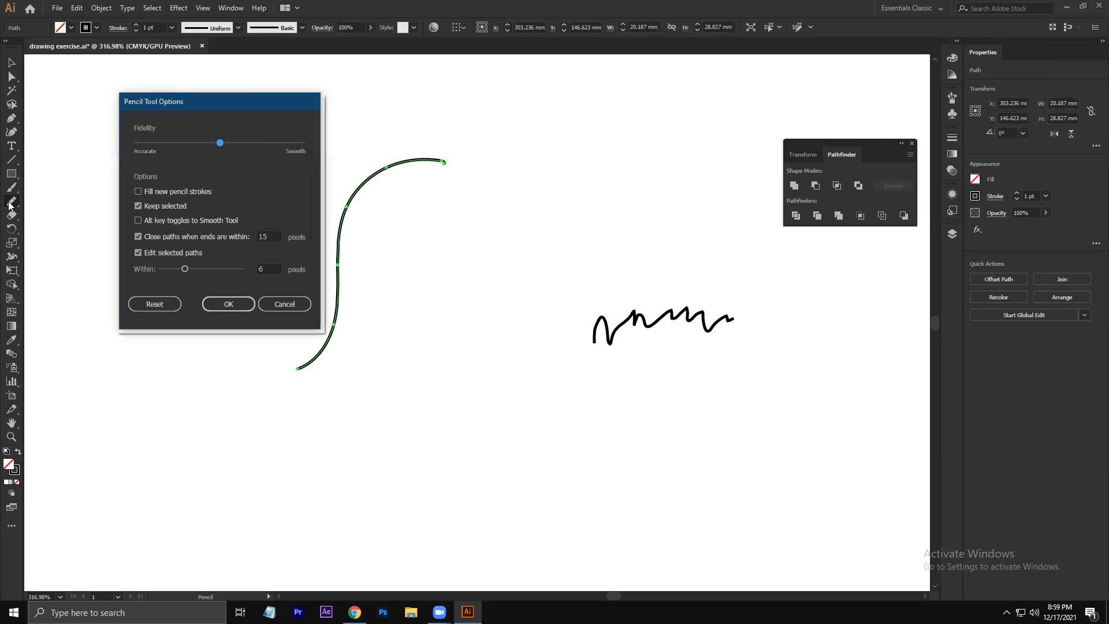
{"action": "left_click_drag", "start_coordinate": [243, 102], "coordinate": [608, 110]}
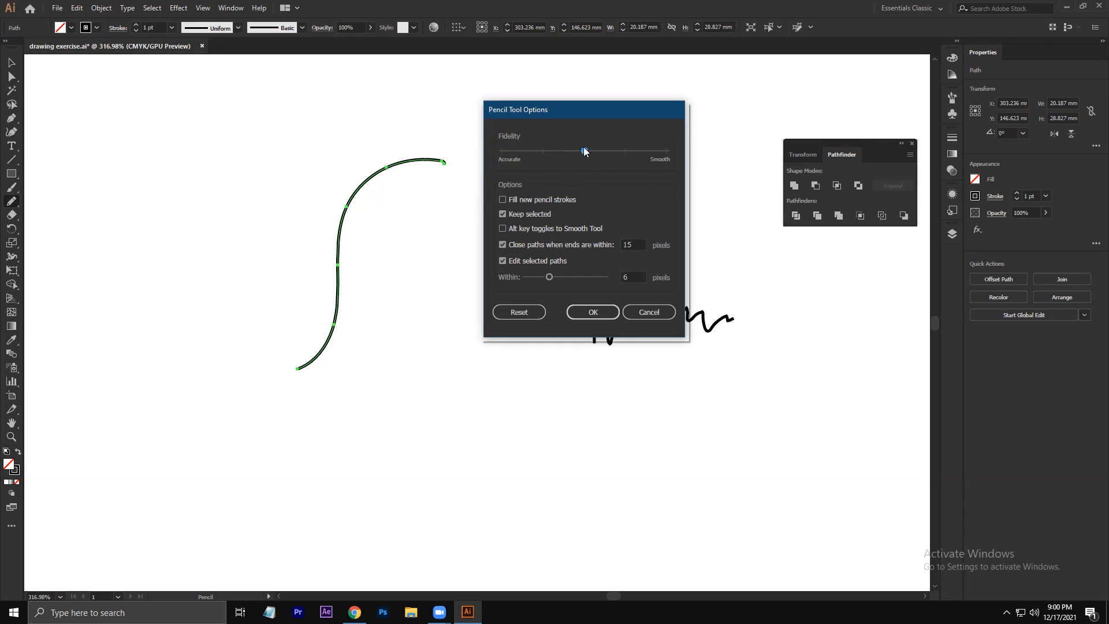
{"action": "left_click_drag", "start_coordinate": [586, 151], "coordinate": [505, 152]}
{"action": "left_click", "coordinate": [587, 315]}
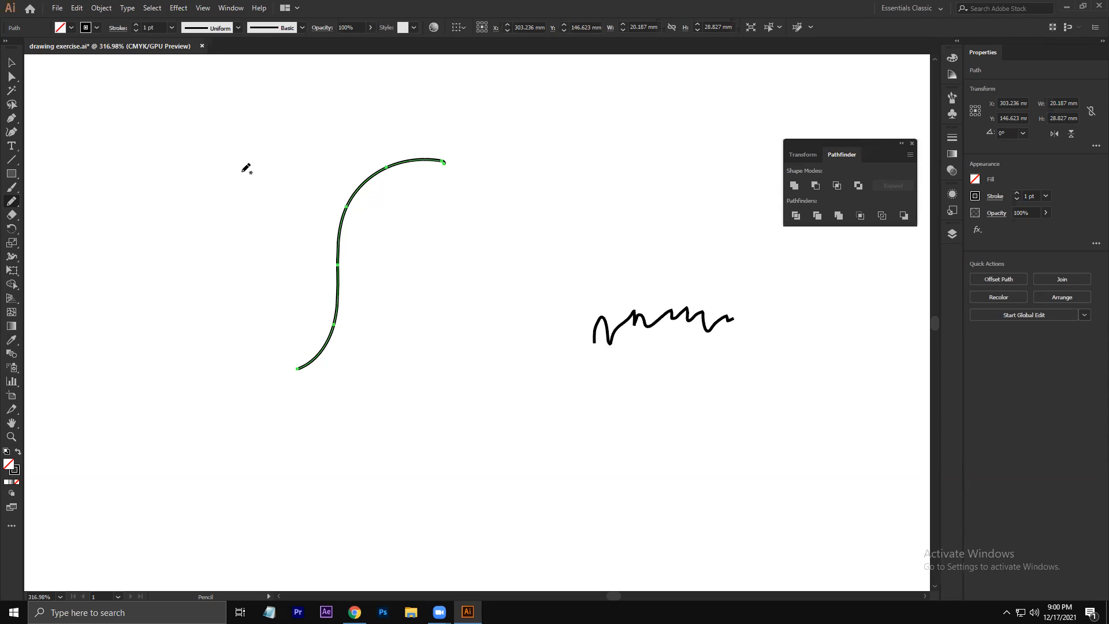
{"action": "mouse_move", "coordinate": [334, 118]}
{"action": "left_mouse_down"}
{"action": "mouse_move", "coordinate": [306, 99]}
{"action": "mouse_move", "coordinate": [239, 160]}
{"action": "mouse_move", "coordinate": [202, 279]}
{"action": "mouse_move", "coordinate": [175, 314]}
{"action": "left_mouse_up"}
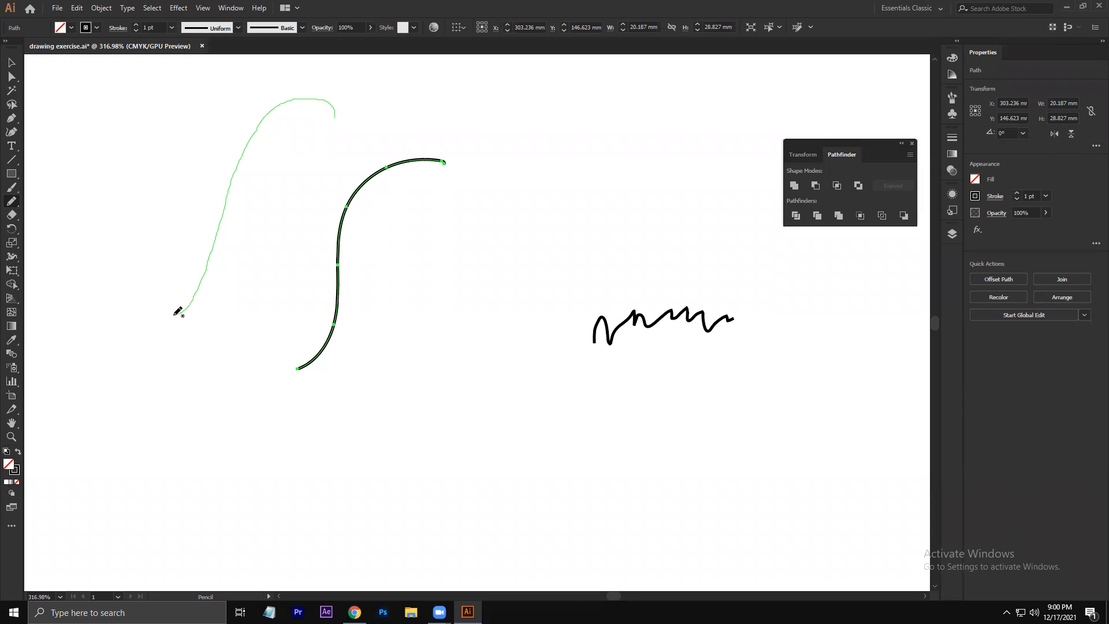
{"action": "left_click_drag", "start_coordinate": [174, 314], "coordinate": [175, 315]}
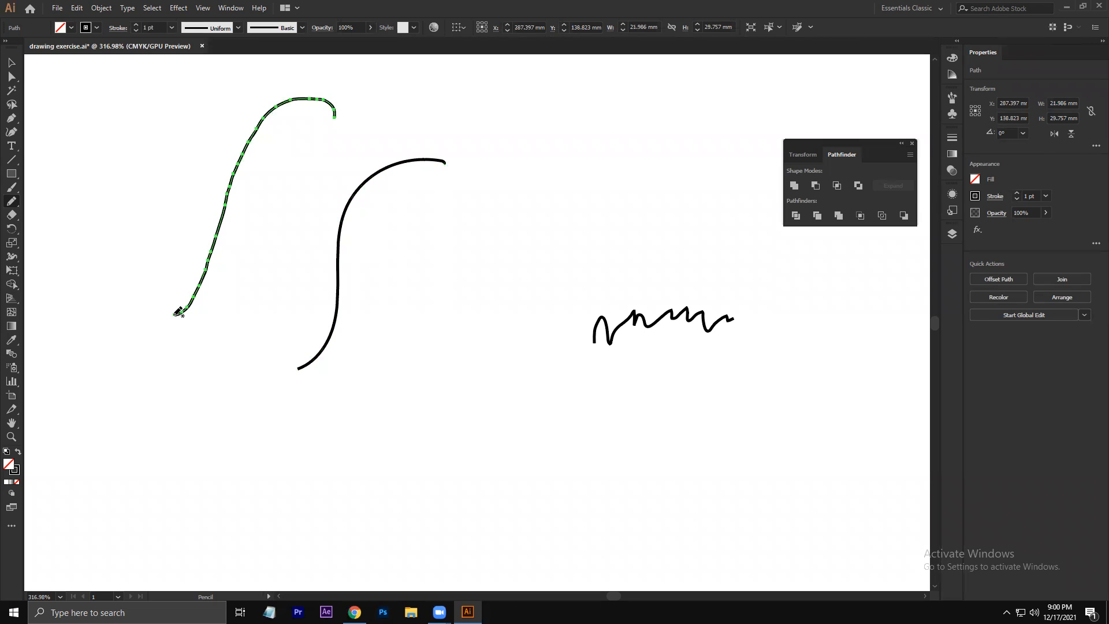
Step: Set the Pencil tool's Fidelity fully to Smooth and draw another S-curve about 20 mm wide and 35 mm tall
{"action": "double_click", "coordinate": [14, 201]}
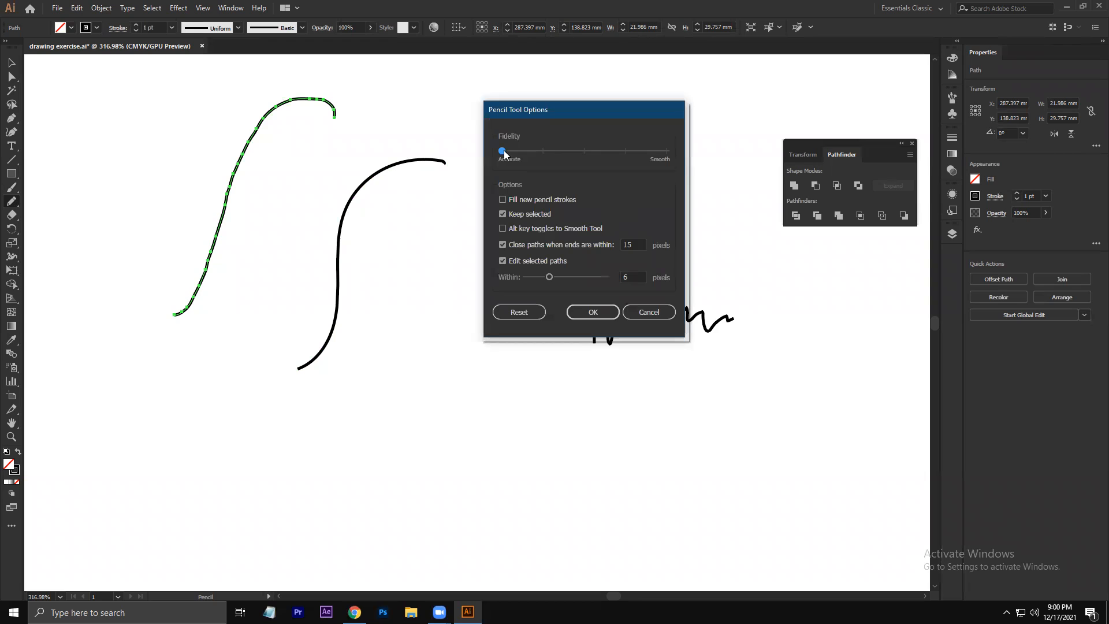
{"action": "left_click_drag", "start_coordinate": [627, 153], "coordinate": [667, 152]}
{"action": "left_click", "coordinate": [593, 312]}
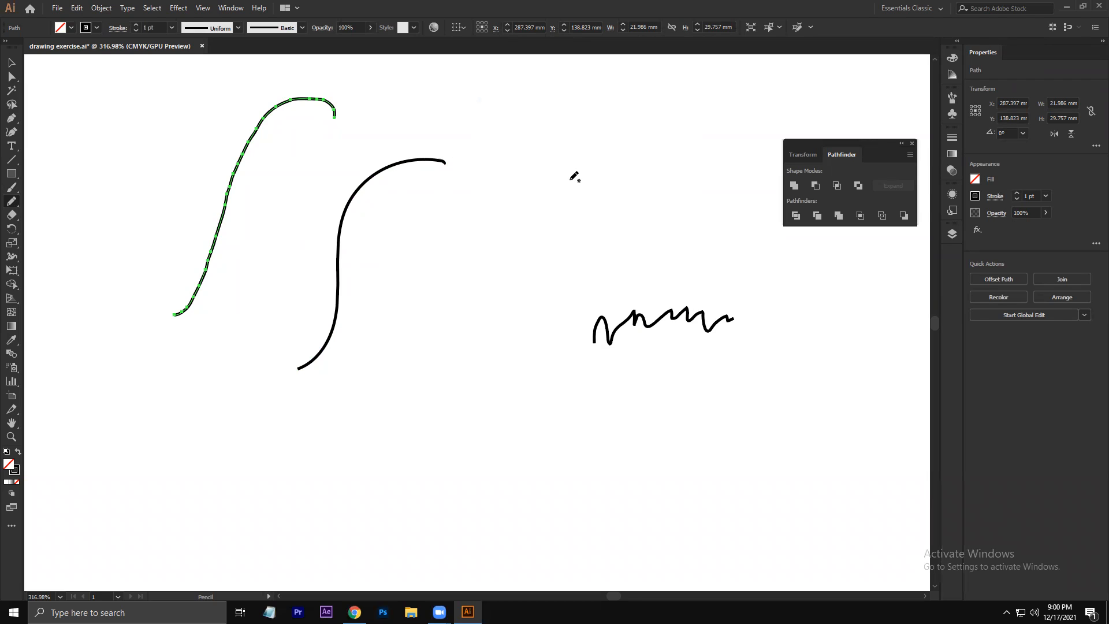
{"action": "mouse_move", "coordinate": [554, 175]}
{"action": "left_mouse_down"}
{"action": "mouse_move", "coordinate": [459, 237]}
{"action": "mouse_move", "coordinate": [412, 407]}
{"action": "left_mouse_up"}
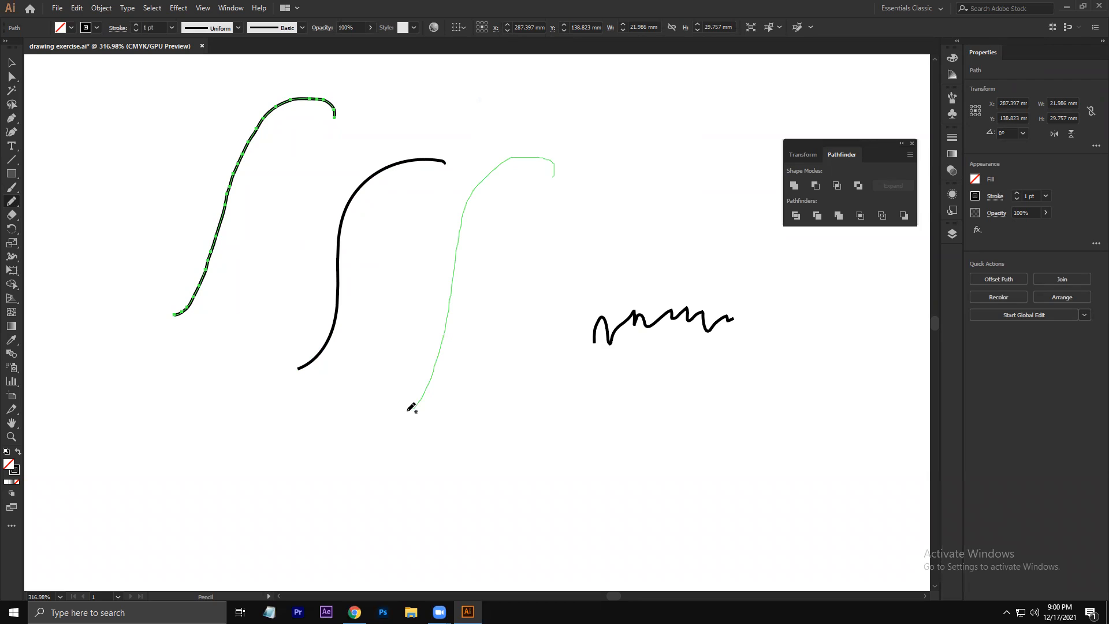
{"action": "left_click_drag", "start_coordinate": [411, 408], "coordinate": [411, 406]}
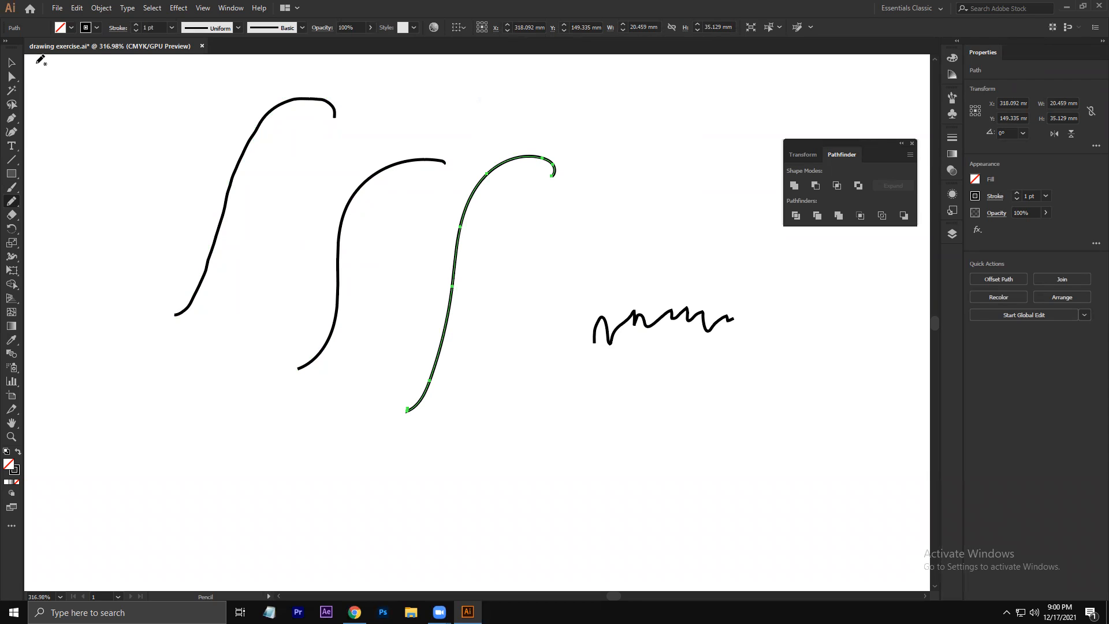
Step: Compare the anchor points on the smoothest S-curve with those on the most accurate one
{"action": "left_click", "coordinate": [10, 63]}
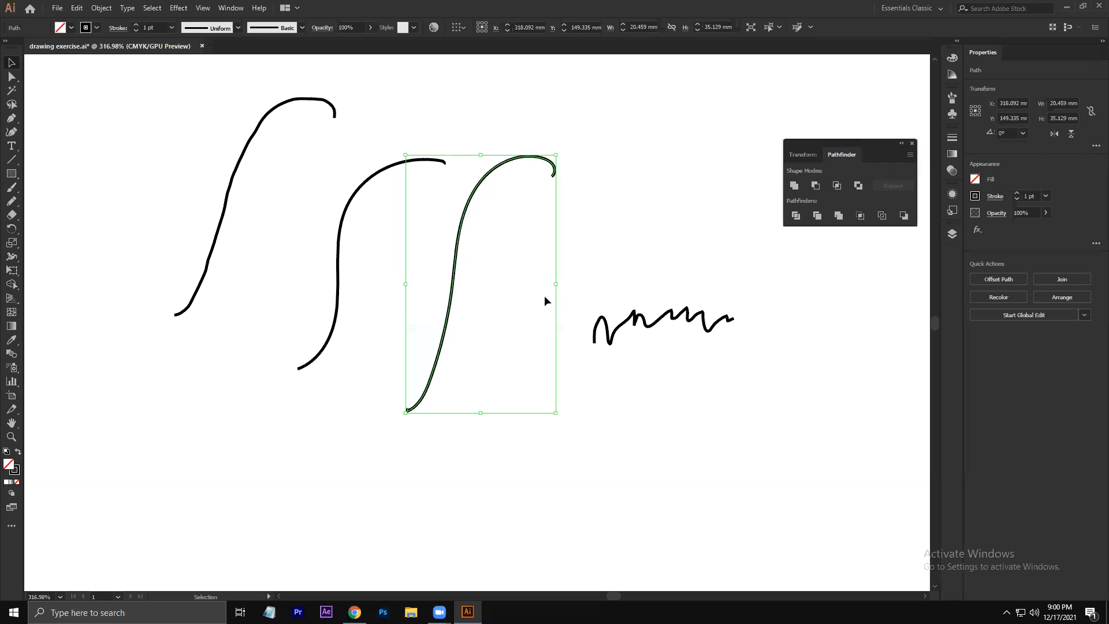
{"action": "left_click", "coordinate": [628, 203]}
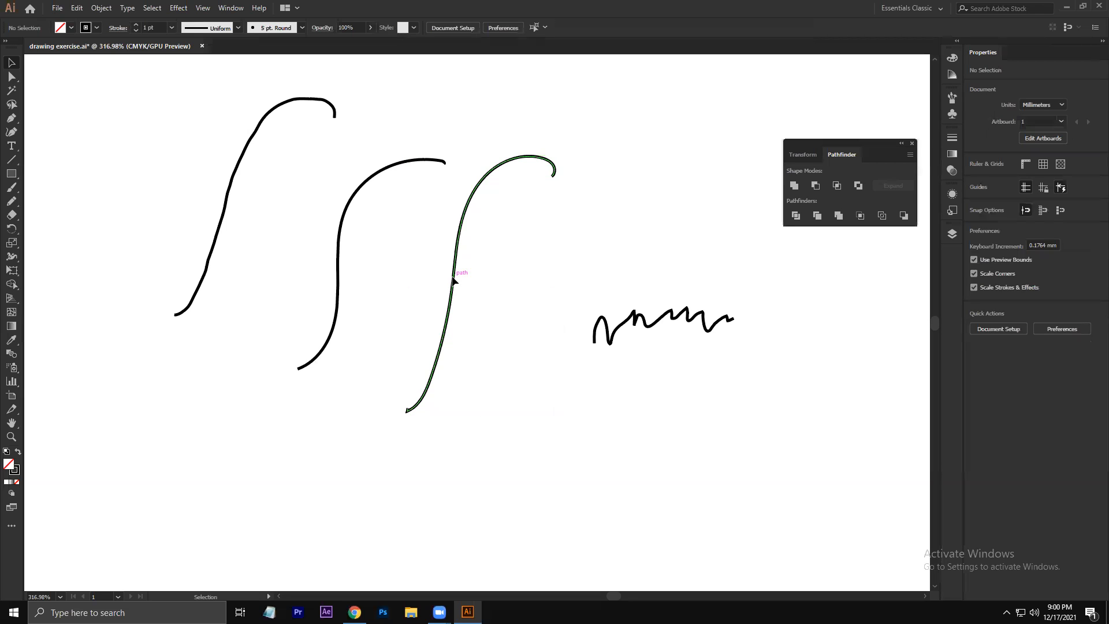
{"action": "left_click", "coordinate": [453, 280]}
{"action": "key", "text": "n"}
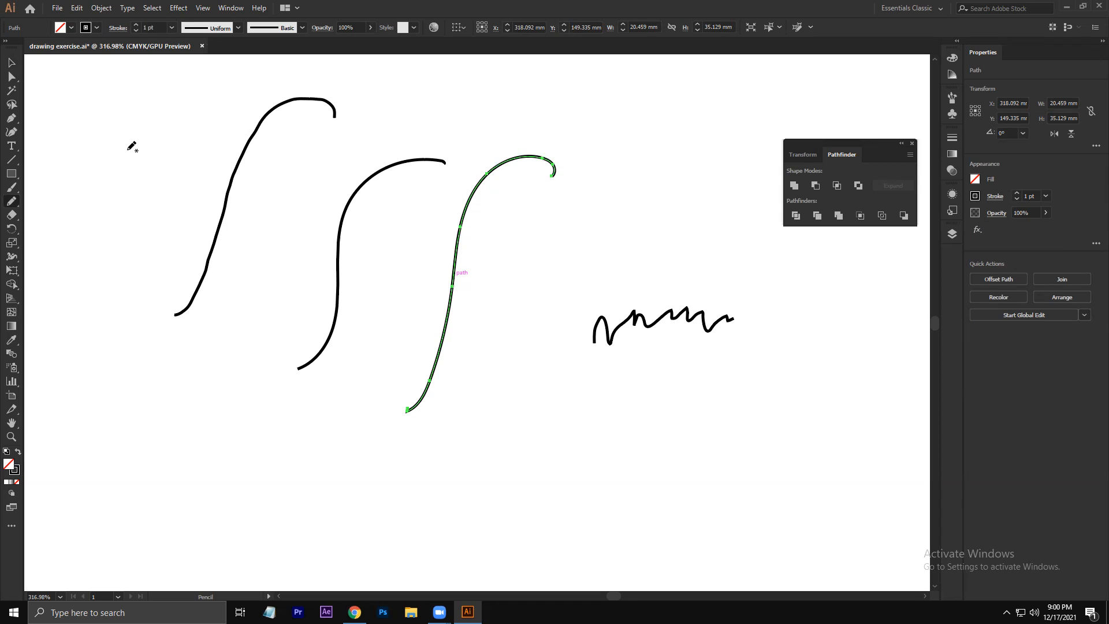
{"action": "left_click", "coordinate": [12, 62]}
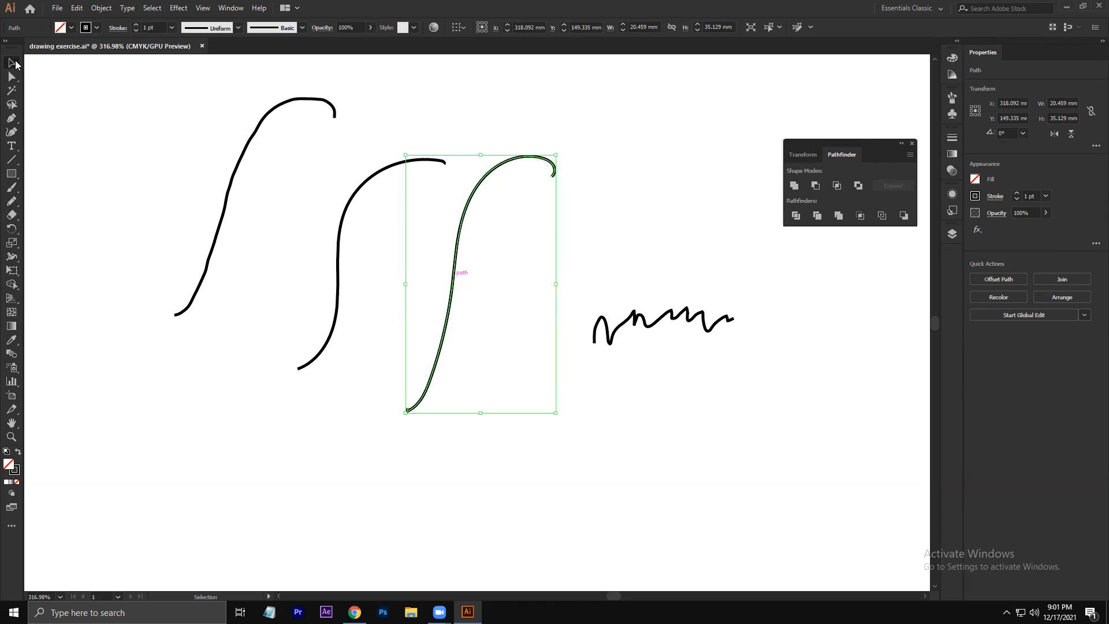
{"action": "left_click", "coordinate": [223, 221]}
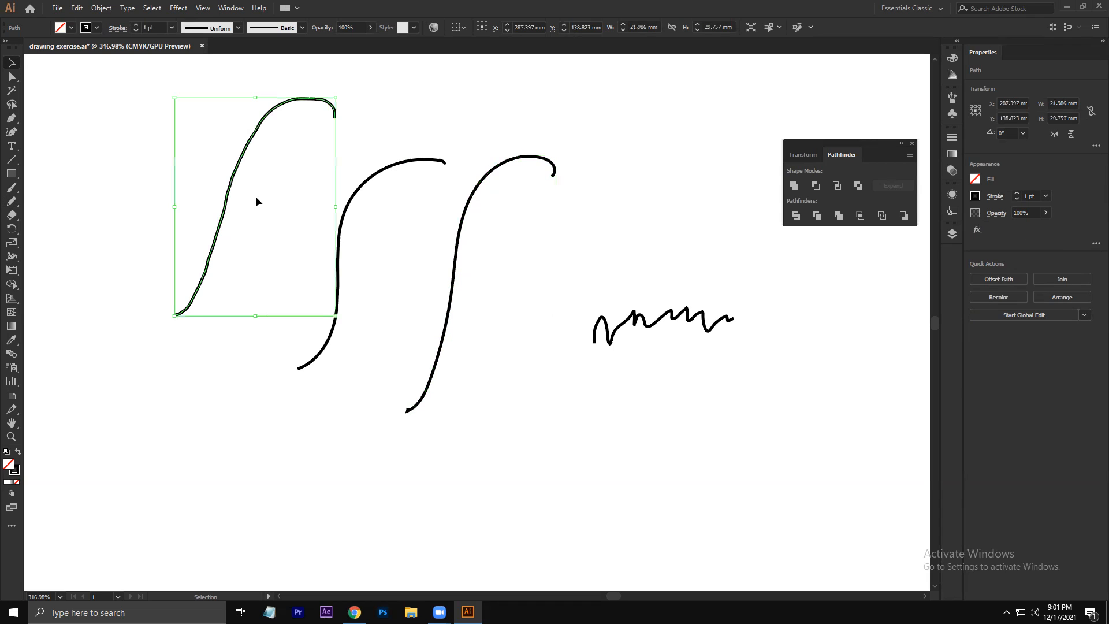
{"action": "key", "text": "n"}
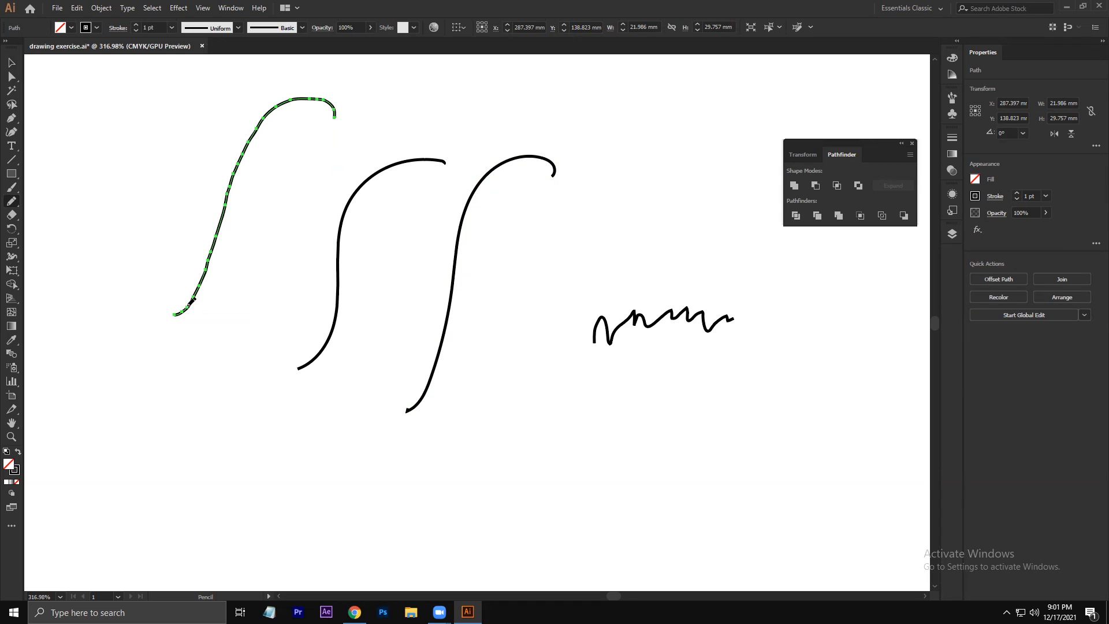
Step: Set the Pencil tool's Fidelity midway between Accurate and Smooth and draw an S-curve about 17 mm wide and 35 mm tall
{"action": "double_click", "coordinate": [11, 201]}
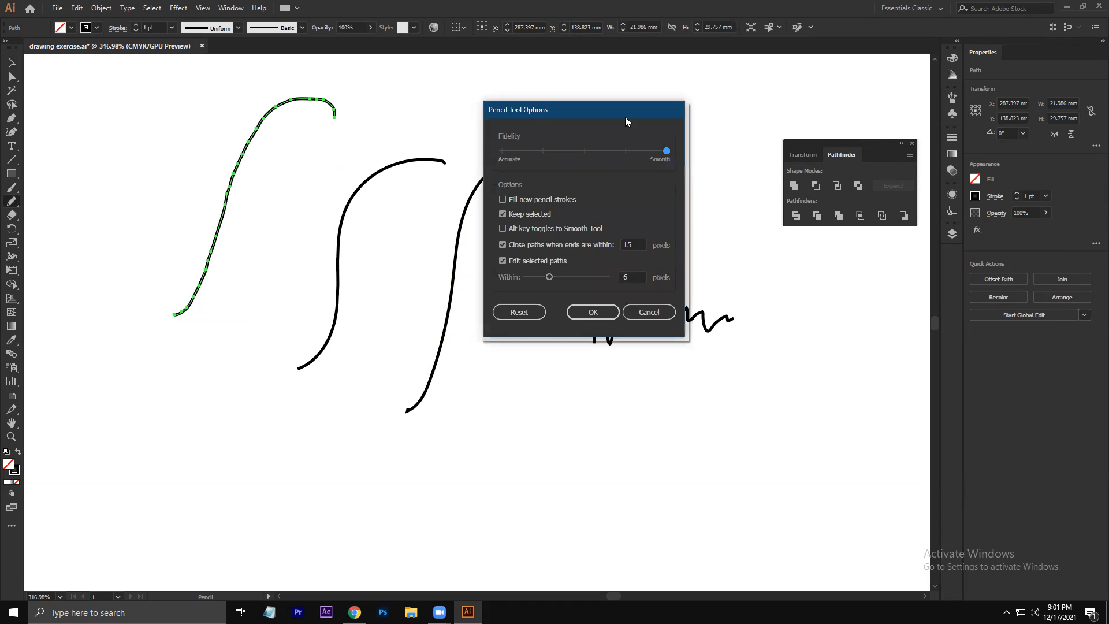
{"action": "left_click_drag", "start_coordinate": [591, 104], "coordinate": [631, 75]}
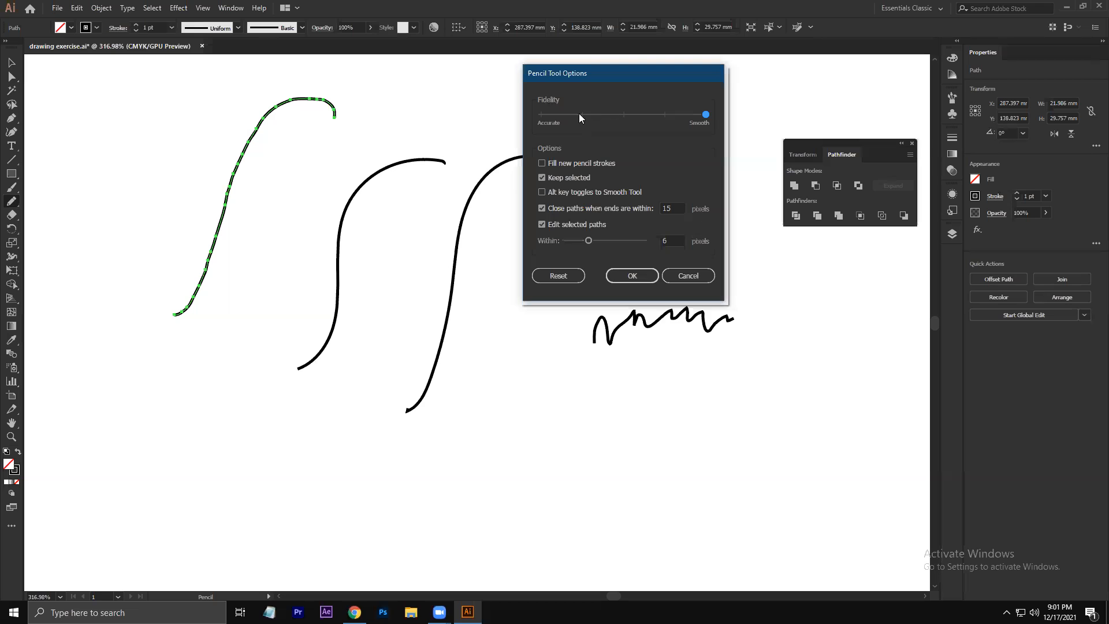
{"action": "left_click_drag", "start_coordinate": [707, 114], "coordinate": [632, 119]}
{"action": "left_click_drag", "start_coordinate": [668, 117], "coordinate": [625, 118]}
{"action": "left_click", "coordinate": [633, 275]}
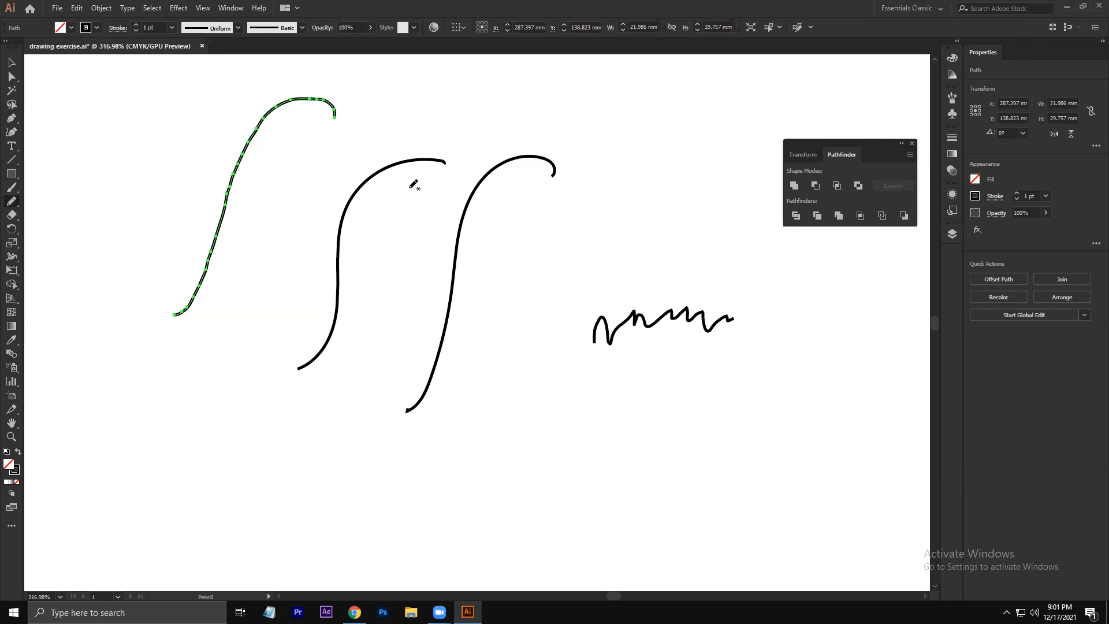
{"action": "mouse_move", "coordinate": [608, 184]}
{"action": "left_mouse_down"}
{"action": "mouse_move", "coordinate": [567, 188]}
{"action": "mouse_move", "coordinate": [490, 429]}
{"action": "left_mouse_up"}
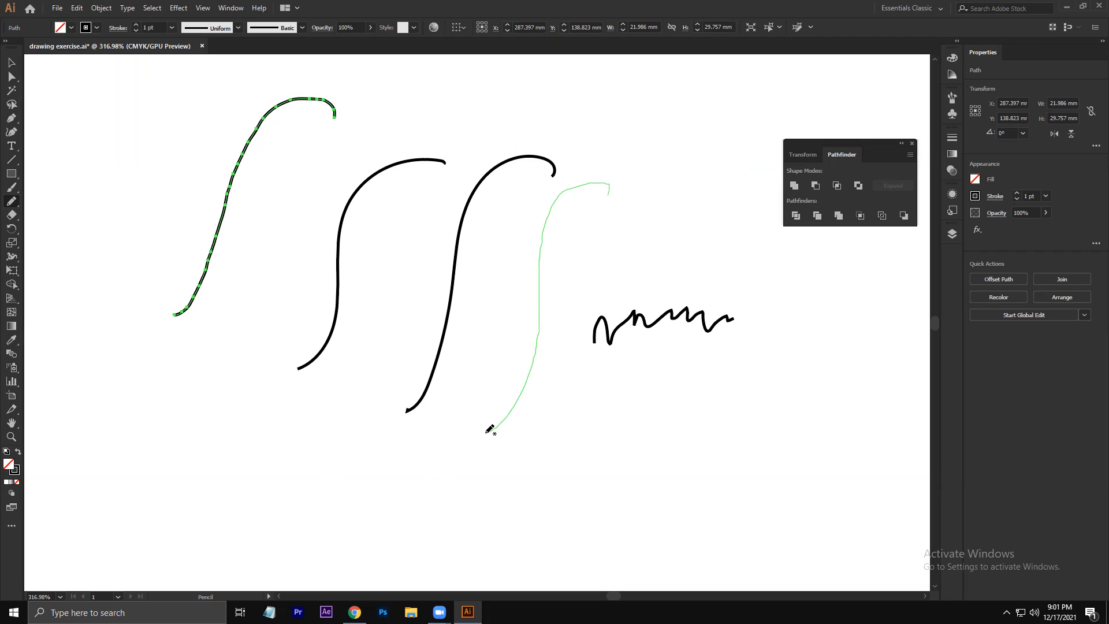
{"action": "left_click_drag", "start_coordinate": [490, 428], "coordinate": [488, 431]}
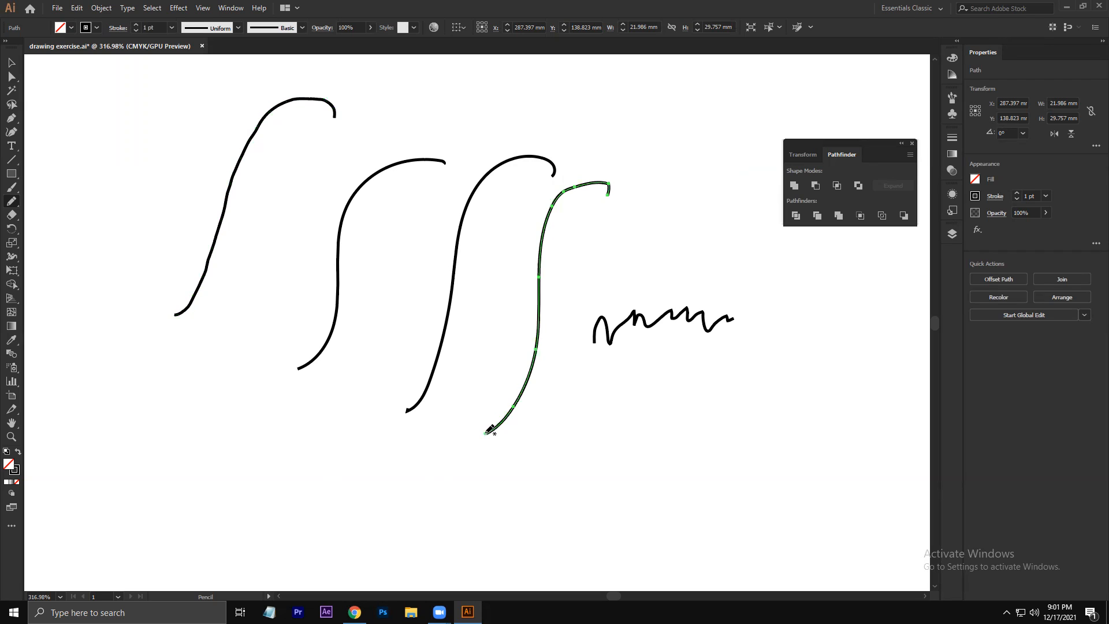
Step: Examine the anchor points of the mid-fidelity, smooth and accurate S-curves one after another to compare the fidelity settings
{"action": "left_click", "coordinate": [11, 63]}
{"action": "left_click", "coordinate": [463, 431]}
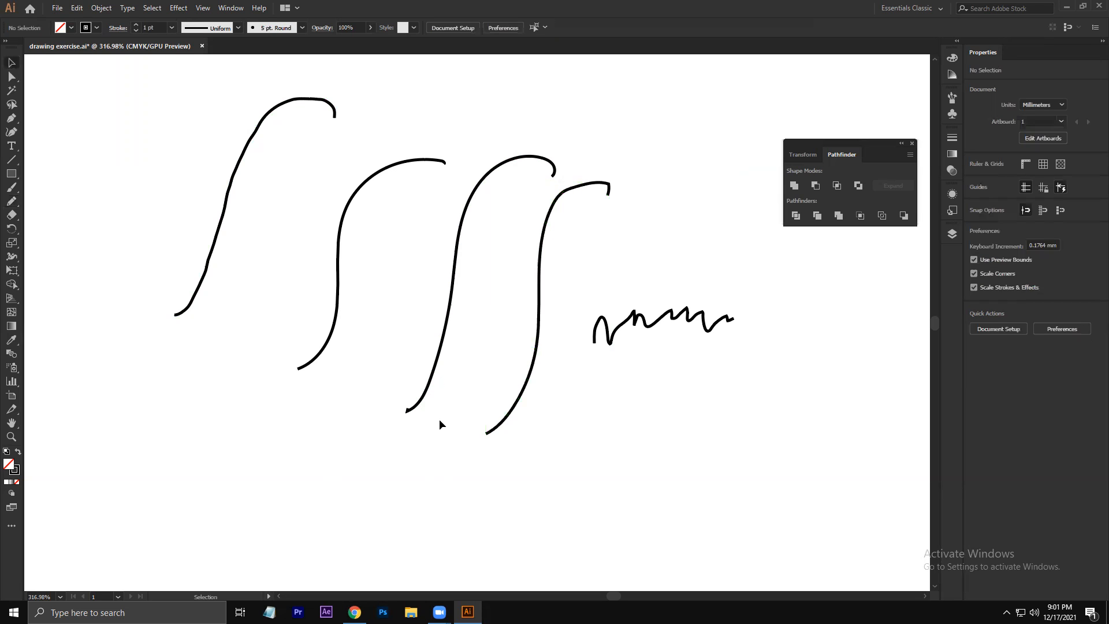
{"action": "left_click", "coordinate": [522, 397]}
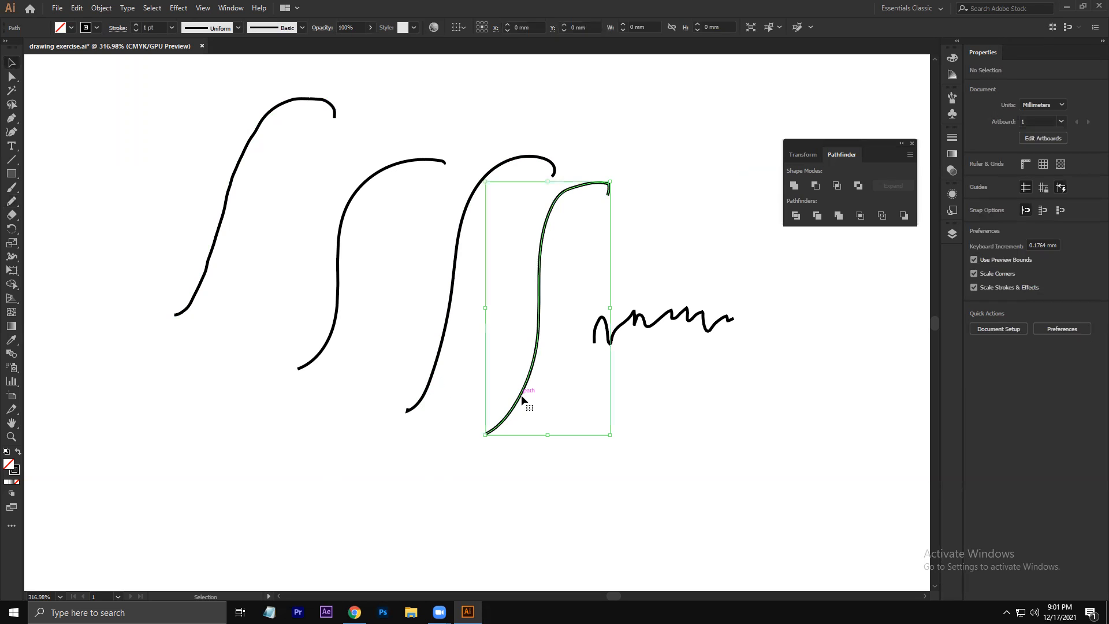
{"action": "key", "text": "n"}
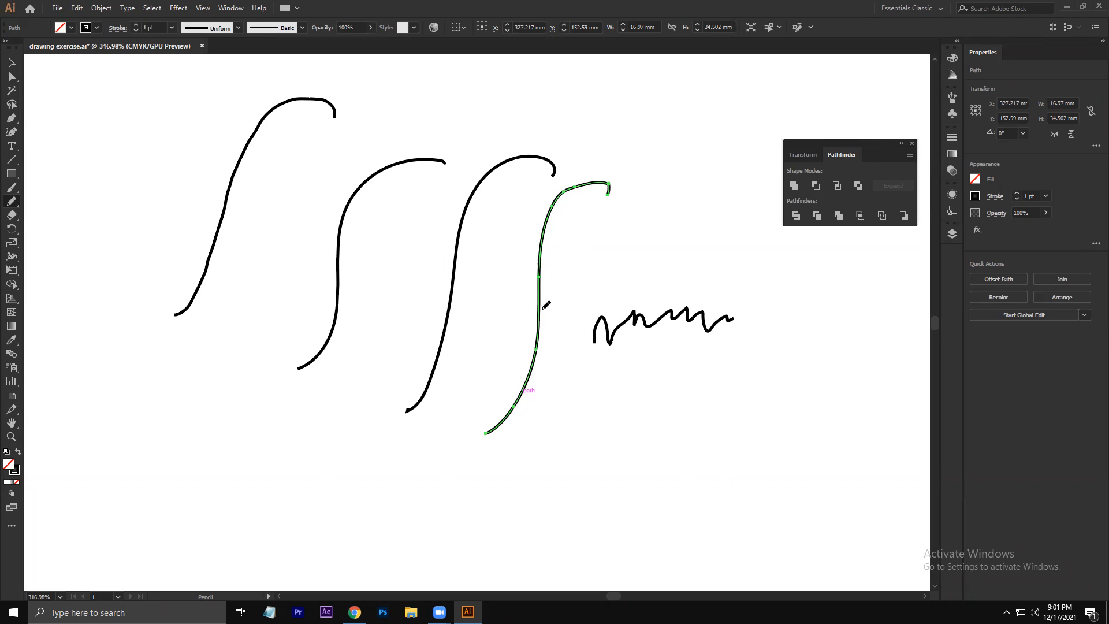
{"action": "left_click", "coordinate": [448, 323], "text": "ctrl"}
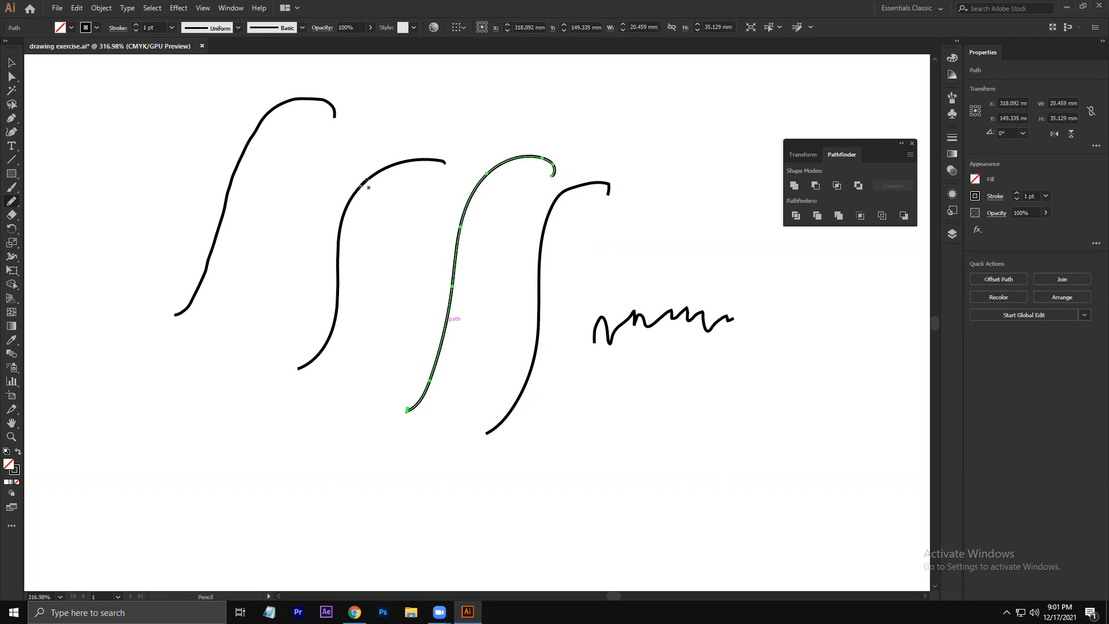
{"action": "key", "text": "b"}
{"action": "key", "text": "v"}
{"action": "left_click", "coordinate": [334, 110]}
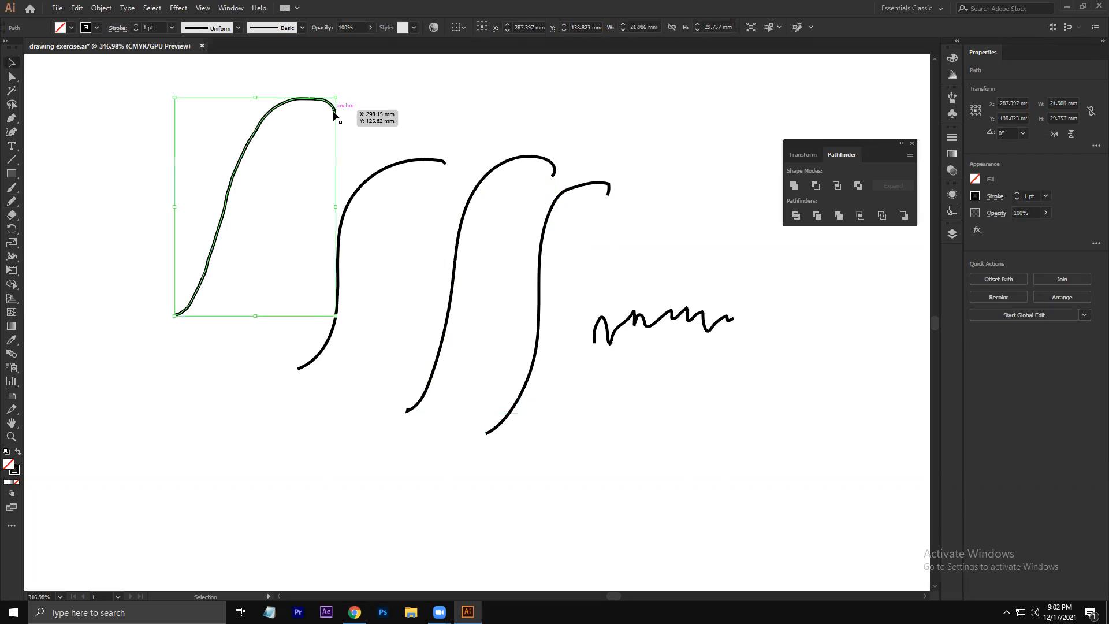
{"action": "key", "text": "n"}
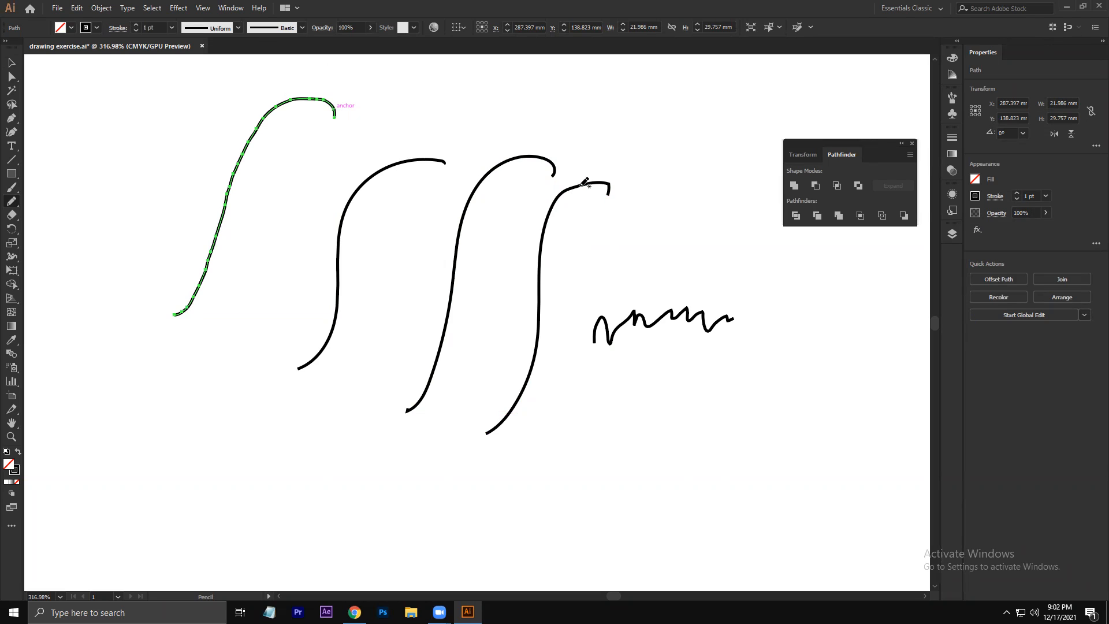
{"action": "key", "text": "v"}
{"action": "left_click", "coordinate": [604, 184]}
{"action": "key", "text": "n"}
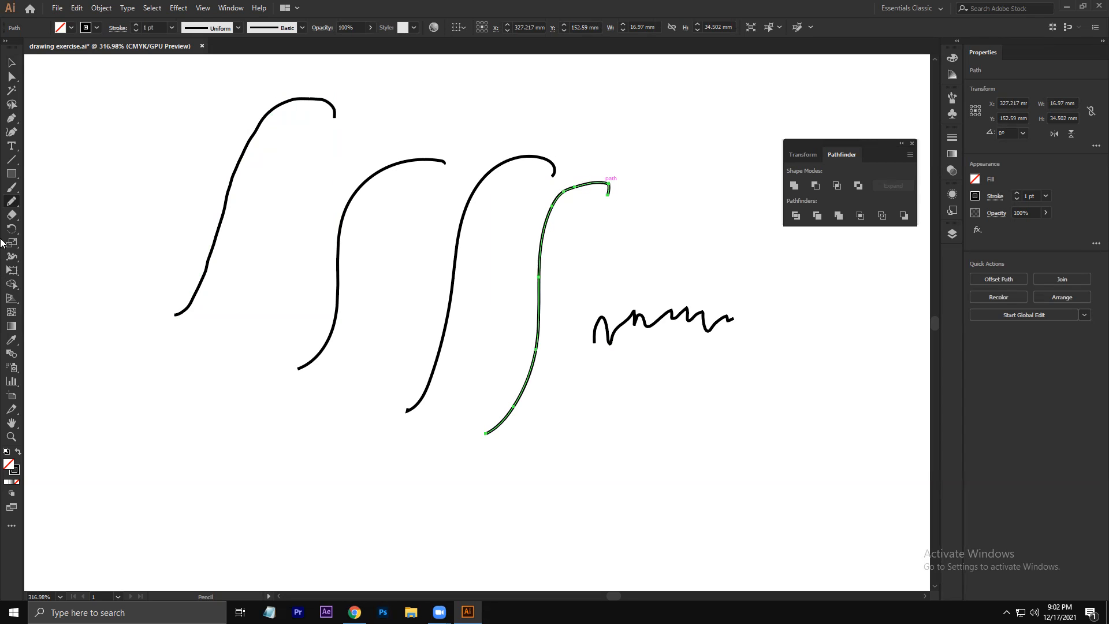
Step: Turn off Keep selected for the Pencil tool and draw an S-curve between the accurate stroke and the curve beside it
{"action": "double_click", "coordinate": [11, 200]}
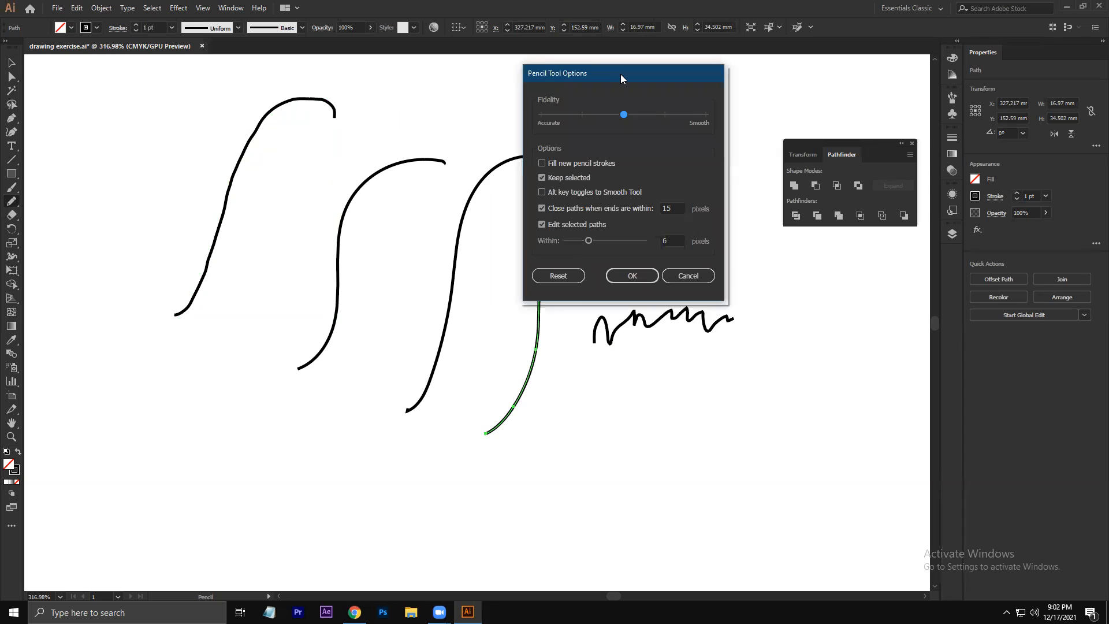
{"action": "left_click_drag", "start_coordinate": [627, 75], "coordinate": [682, 52]}
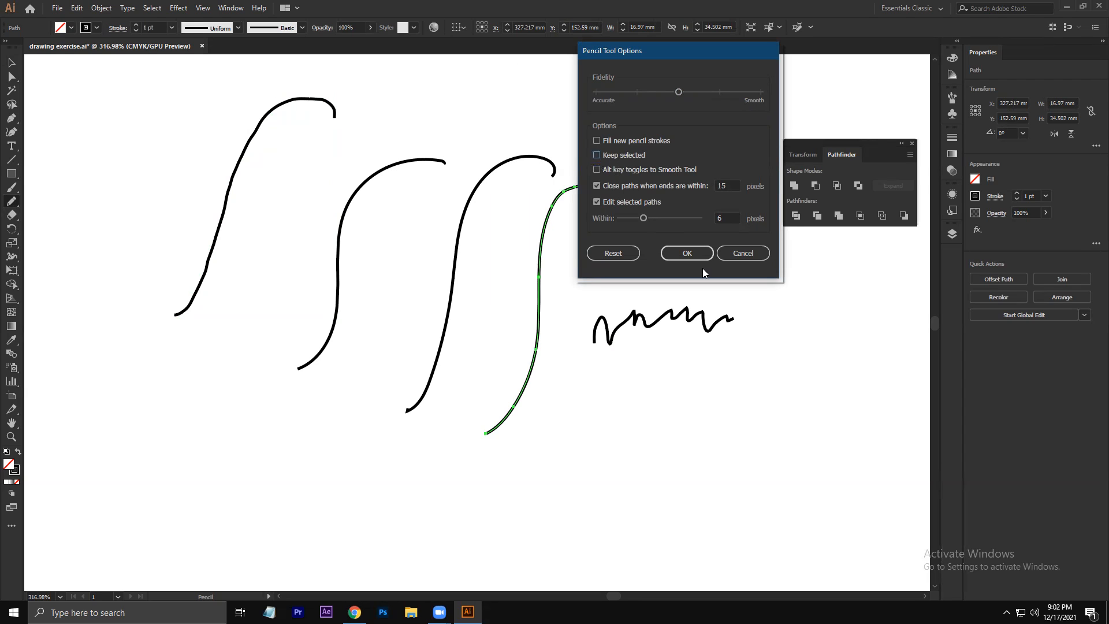
{"action": "left_click", "coordinate": [691, 254]}
{"action": "mouse_move", "coordinate": [404, 139]}
{"action": "left_mouse_down"}
{"action": "mouse_move", "coordinate": [365, 142]}
{"action": "mouse_move", "coordinate": [264, 333]}
{"action": "left_mouse_up"}
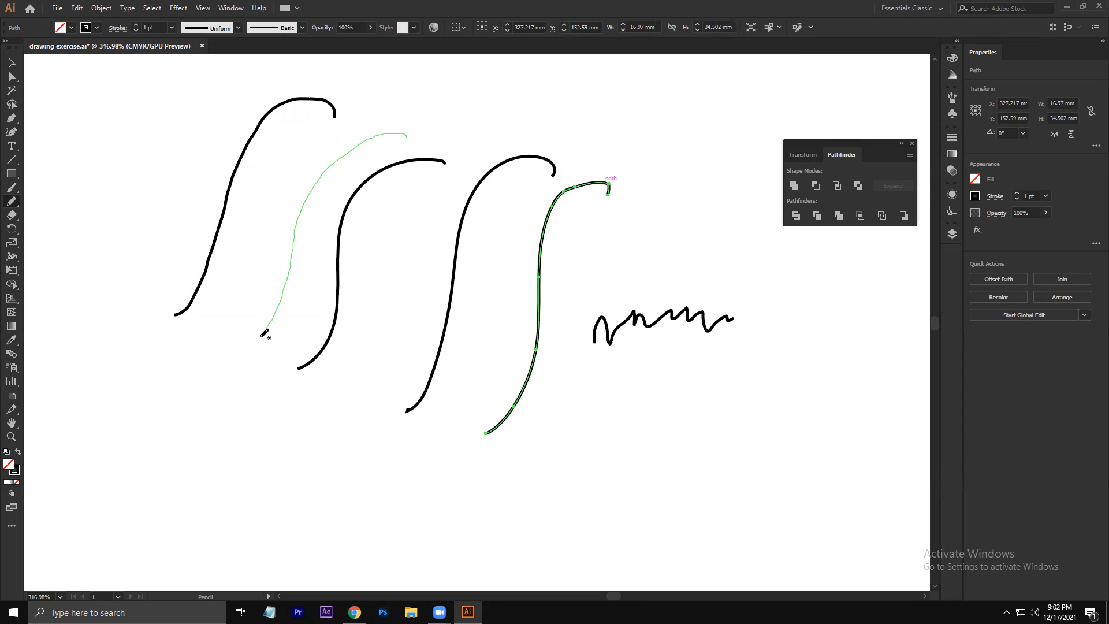
{"action": "left_click_drag", "start_coordinate": [261, 336], "coordinate": [259, 336]}
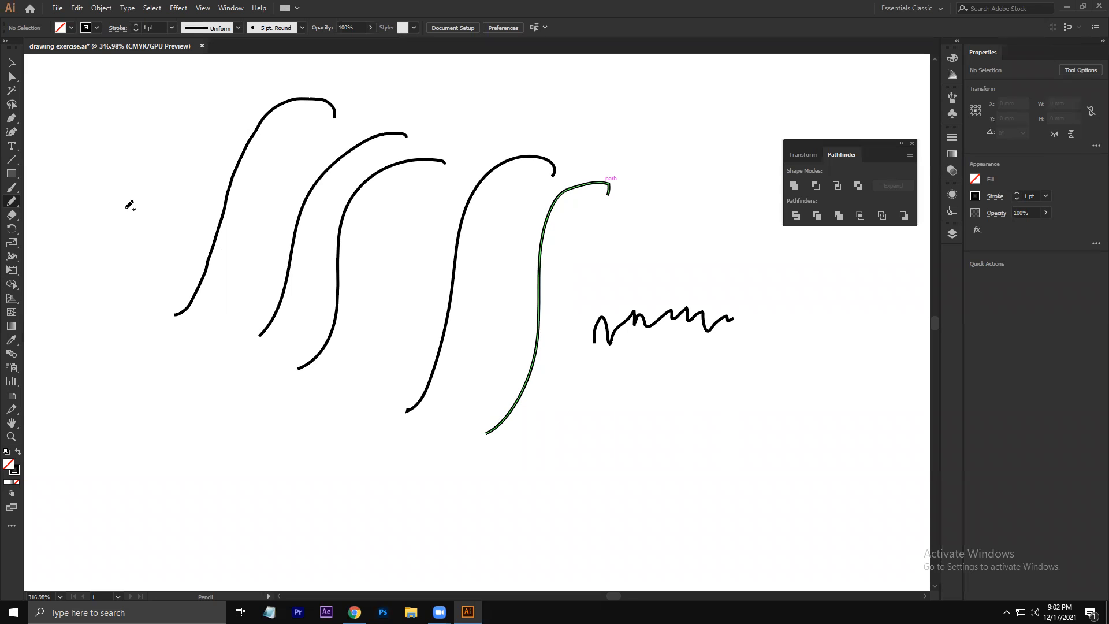
Step: Turn Keep selected back on for the Pencil tool and draw an S-curve about 10 mm wide and 23 mm tall
{"action": "double_click", "coordinate": [12, 201]}
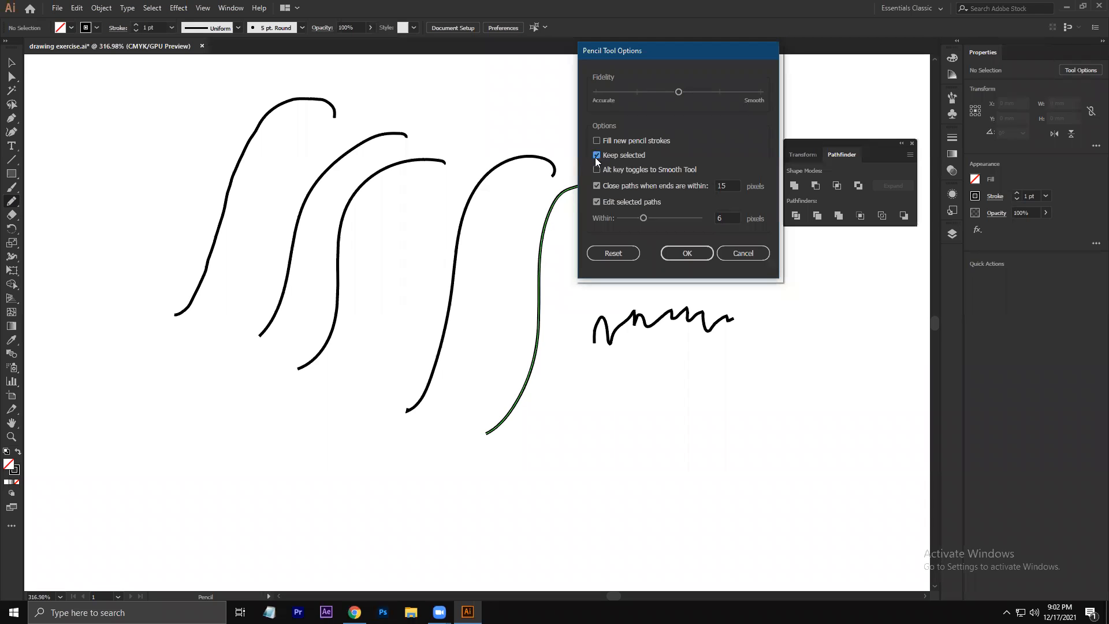
{"action": "left_click", "coordinate": [696, 255]}
{"action": "mouse_move", "coordinate": [537, 186]}
{"action": "left_mouse_down"}
{"action": "mouse_move", "coordinate": [496, 212]}
{"action": "mouse_move", "coordinate": [485, 321]}
{"action": "mouse_move", "coordinate": [465, 355]}
{"action": "left_mouse_up"}
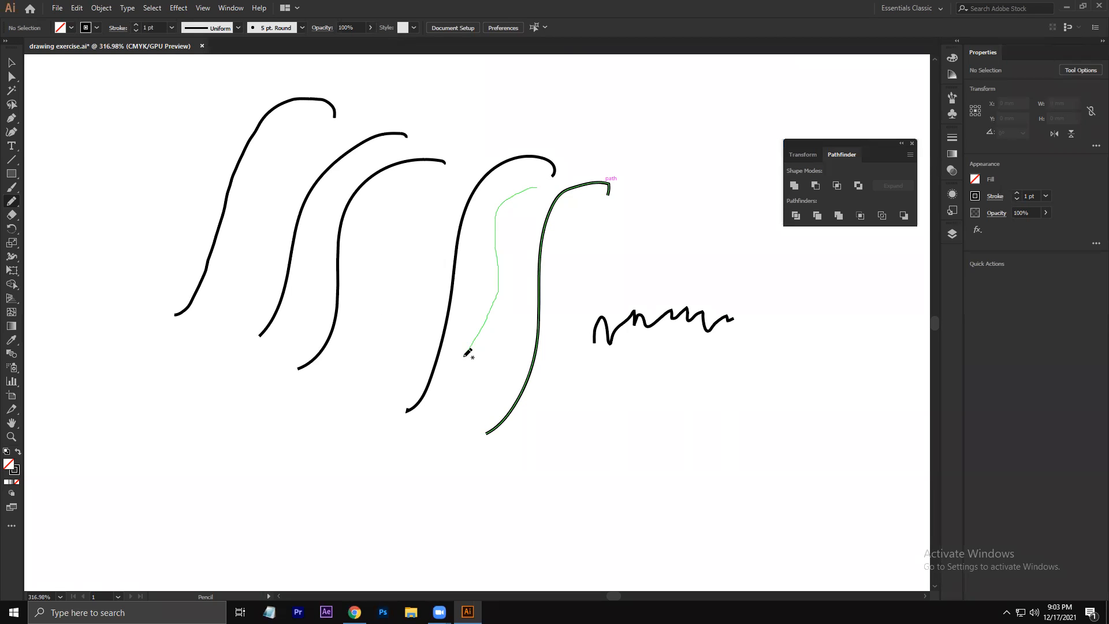
{"action": "left_click_drag", "start_coordinate": [465, 354], "coordinate": [465, 355]}
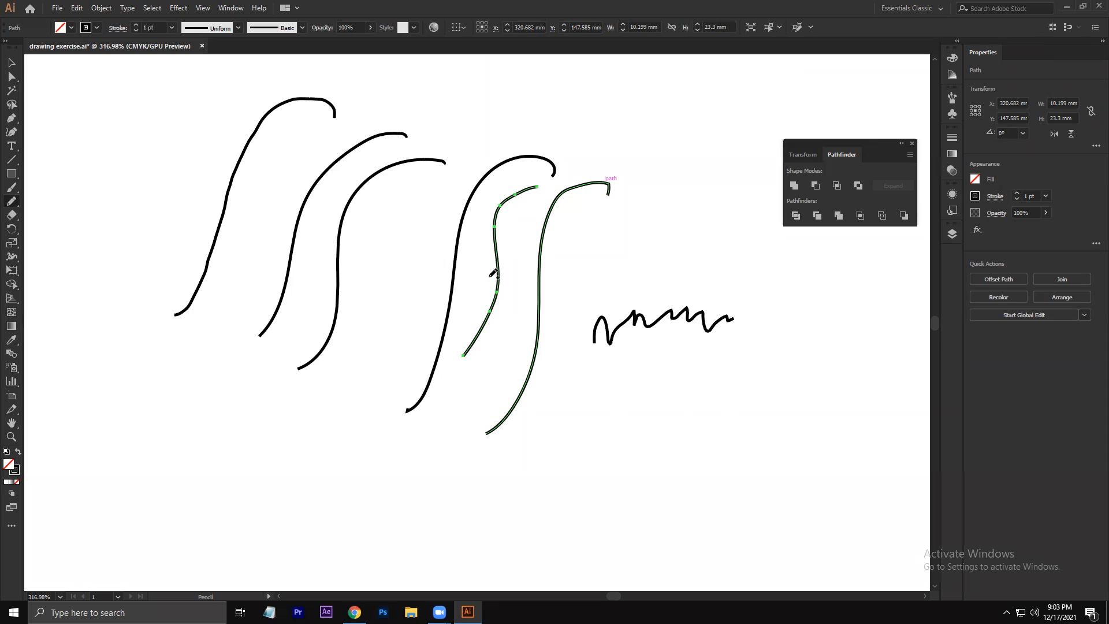
Step: Draw a straight vertical Pencil line about 28 mm tall beside the first S-curve, keeping the current Pencil options
{"action": "double_click", "coordinate": [11, 201]}
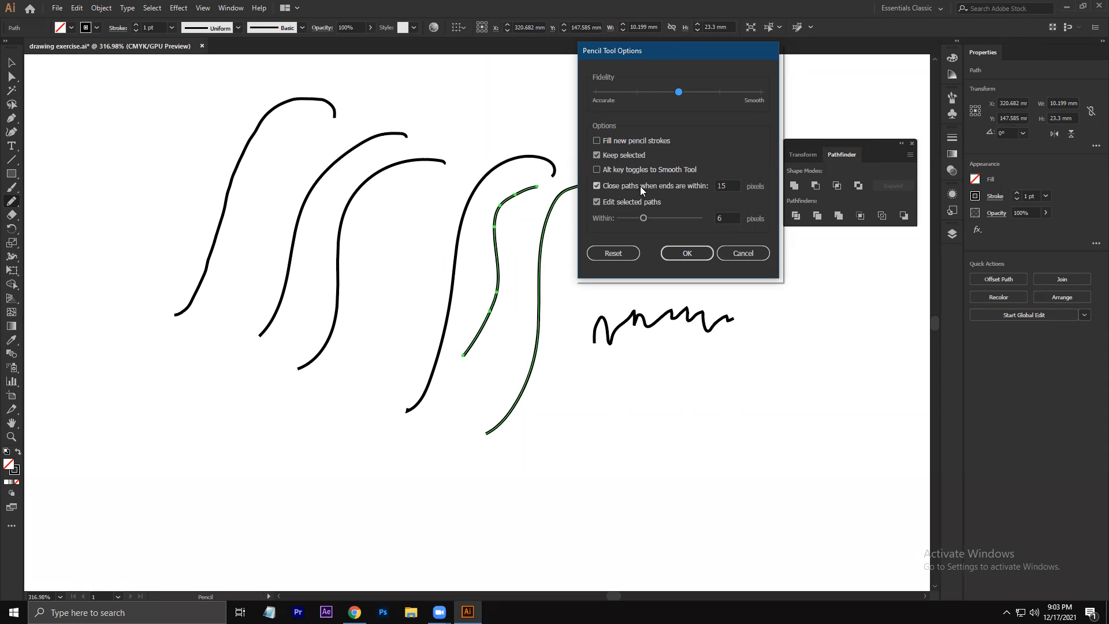
{"action": "left_click", "coordinate": [687, 253]}
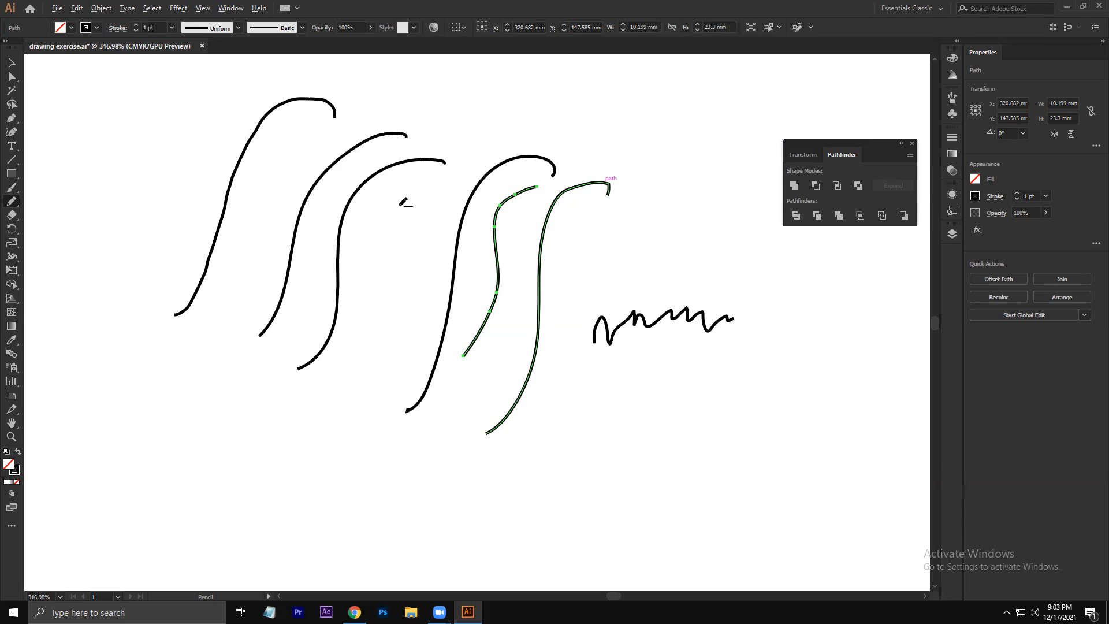
{"action": "mouse_move", "coordinate": [123, 108]}
{"action": "left_mouse_down"}
{"action": "mouse_move", "coordinate": [150, 128]}
{"action": "mouse_move", "coordinate": [112, 200]}
{"action": "mouse_move", "coordinate": [112, 149]}
{"action": "mouse_move", "coordinate": [116, 137]}
{"action": "mouse_move", "coordinate": [128, 226]}
{"action": "mouse_move", "coordinate": [128, 145]}
{"action": "mouse_move", "coordinate": [124, 315]}
{"action": "left_mouse_up"}
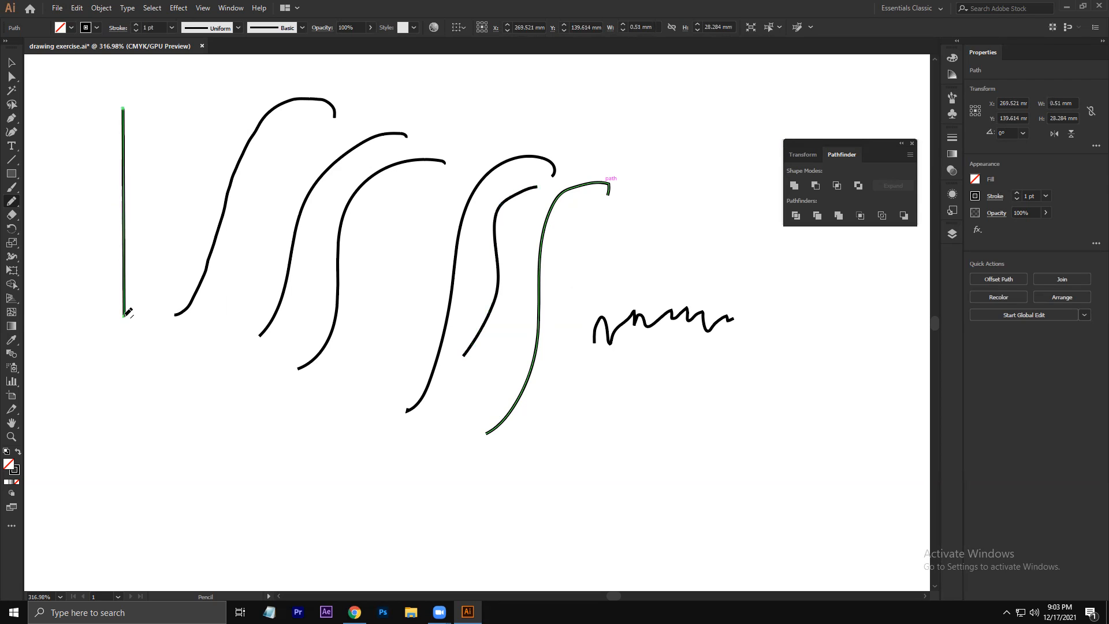
Step: Enable the Alt key toggle to the Smooth tool in the Pencil options and draw an S-curve about 13 mm wide and 35 mm tall
{"action": "double_click", "coordinate": [12, 203]}
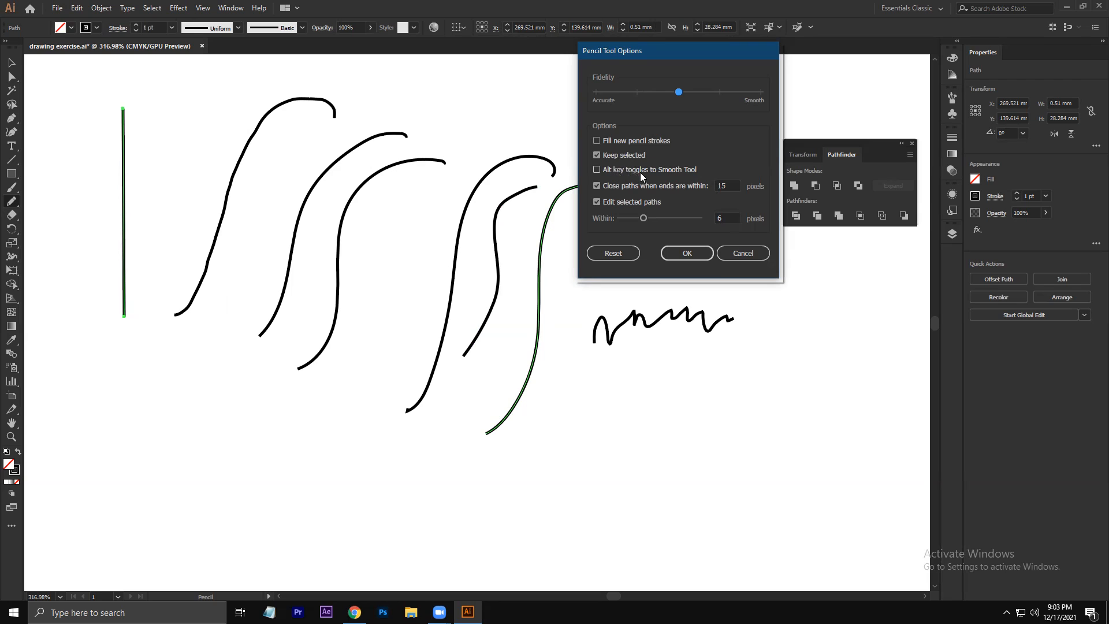
{"action": "left_click", "coordinate": [656, 168]}
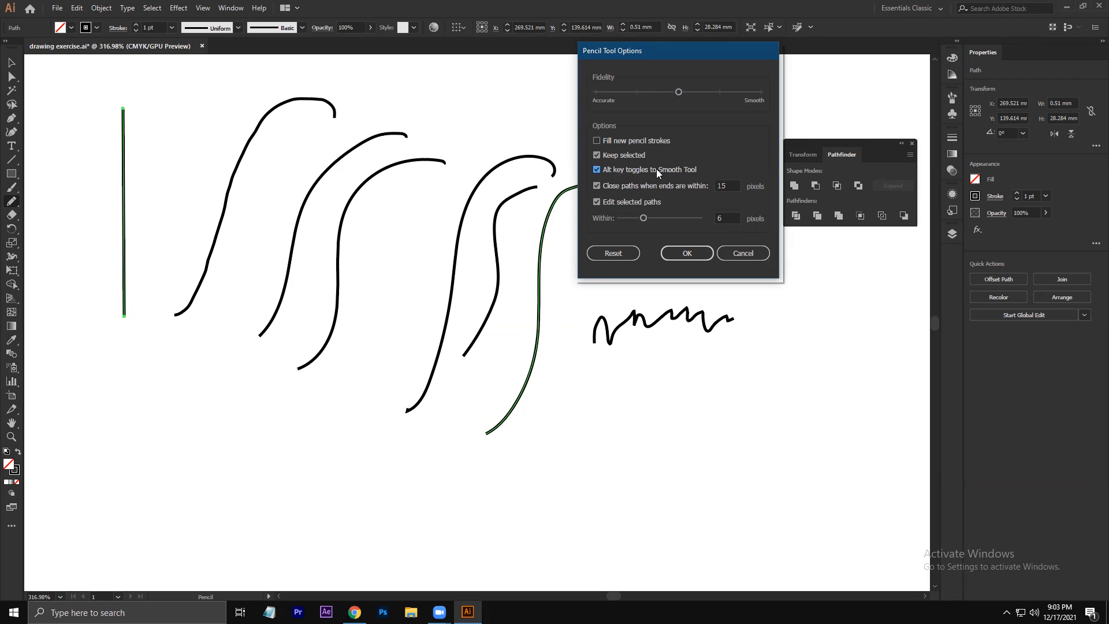
{"action": "left_click", "coordinate": [686, 253]}
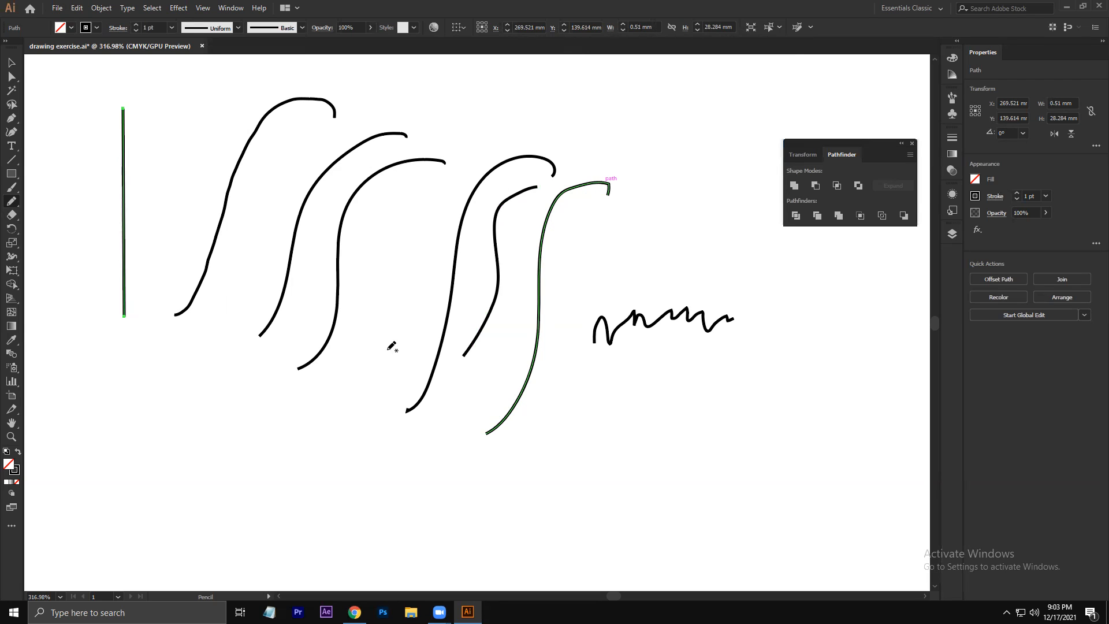
{"action": "mouse_move", "coordinate": [455, 173]}
{"action": "left_mouse_down"}
{"action": "mouse_move", "coordinate": [408, 243]}
{"action": "mouse_move", "coordinate": [366, 423]}
{"action": "left_mouse_up"}
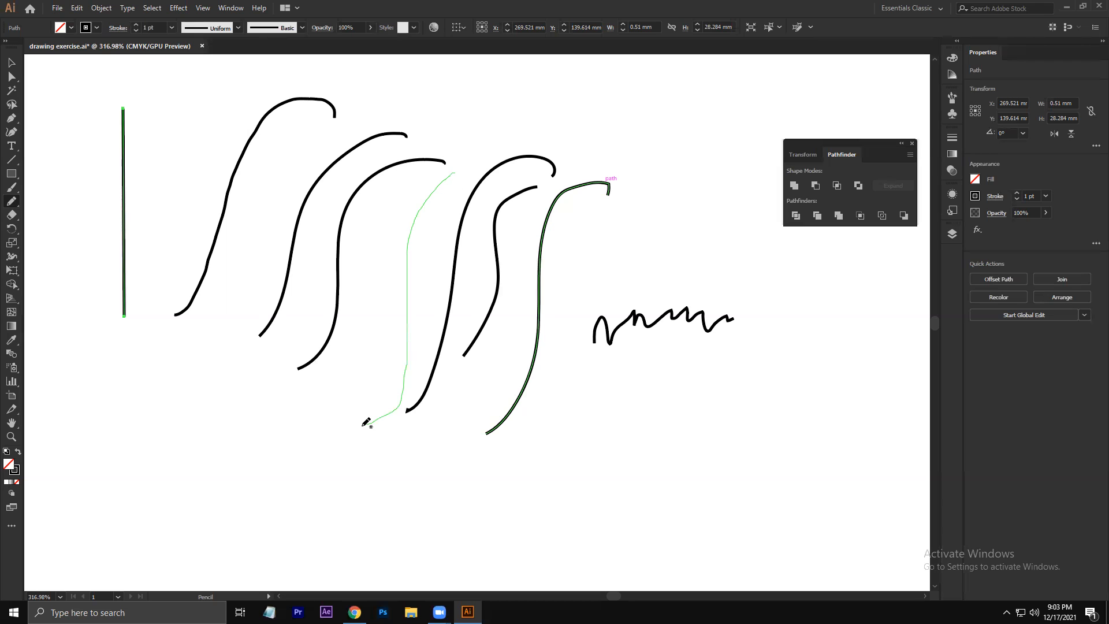
{"action": "left_click_drag", "start_coordinate": [366, 422], "coordinate": [366, 422]}
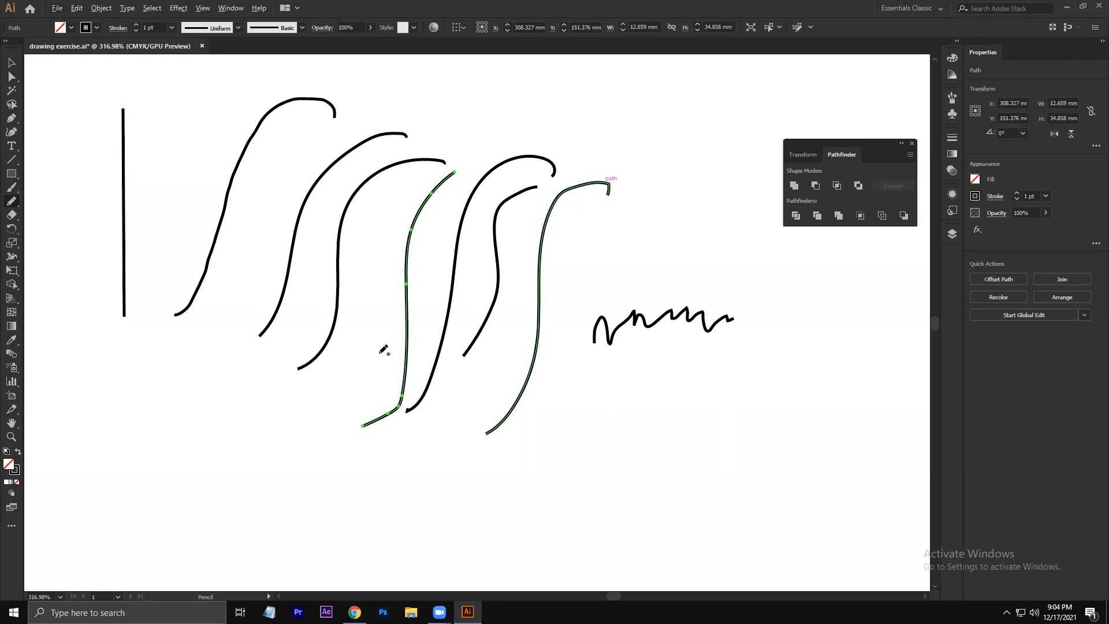
Step: Review the Pencil options, switch to the Smooth tool and back to the Pencil tool, and try smoothing the newest S-curve's upper part
{"action": "double_click", "coordinate": [11, 201]}
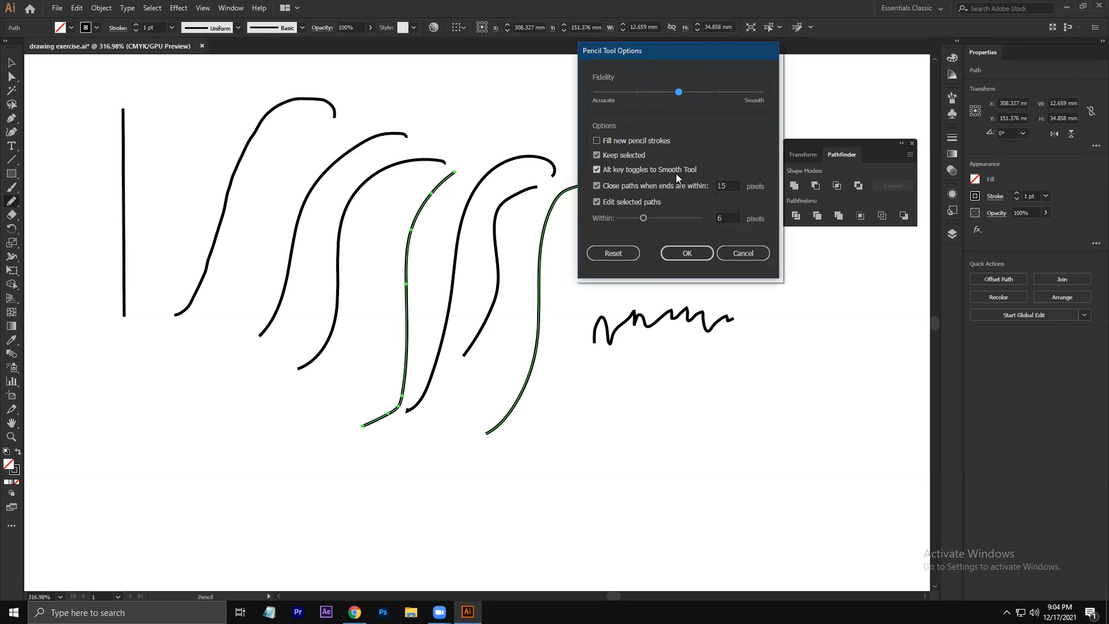
{"action": "left_click", "coordinate": [742, 254]}
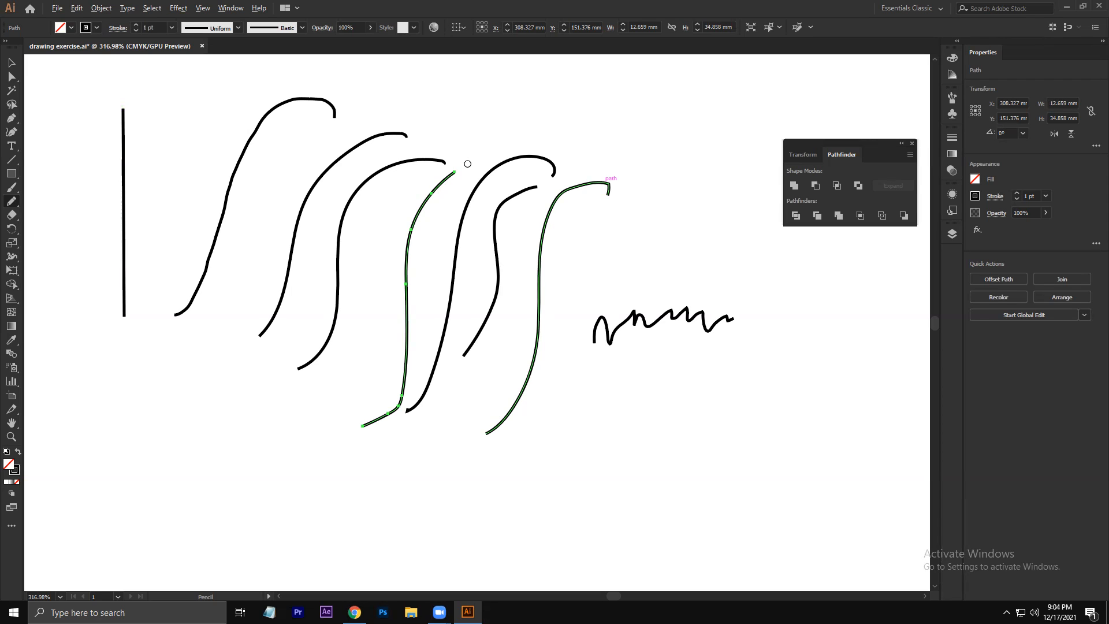
{"action": "left_click", "coordinate": [12, 201]}
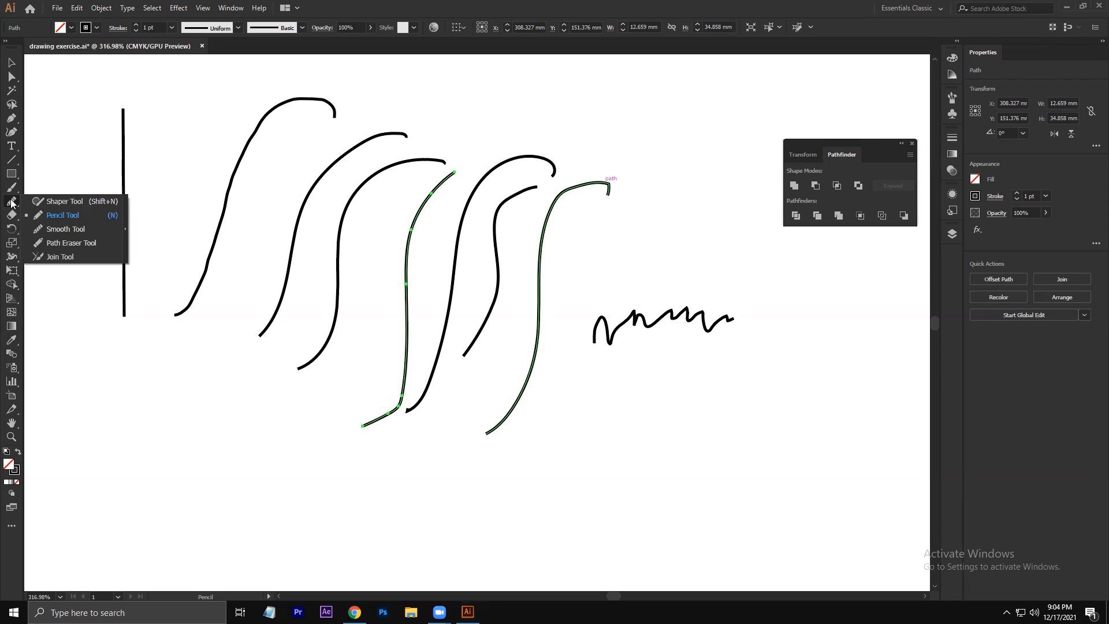
{"action": "left_click", "coordinate": [67, 229]}
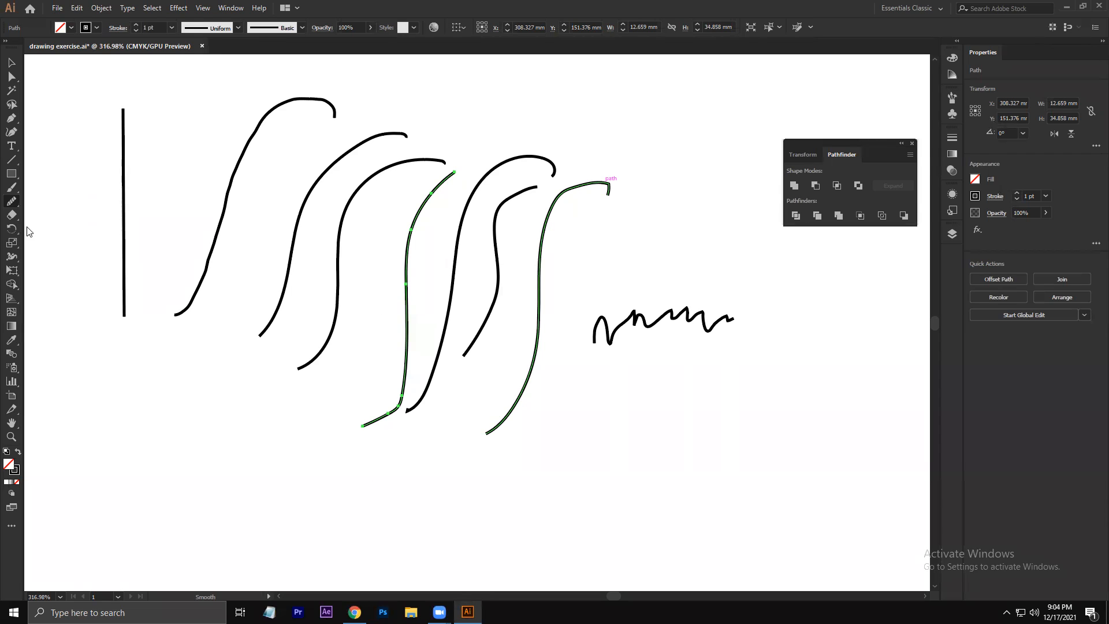
{"action": "left_click_drag", "start_coordinate": [16, 201], "coordinate": [59, 216]}
{"action": "left_click_drag", "start_coordinate": [428, 192], "coordinate": [408, 243]}
Step: Select the accurate S-curve nearest the vertical line and smooth it along its whole length with the Pencil's temporary Smooth tool
{"action": "left_click", "coordinate": [11, 62]}
{"action": "left_click", "coordinate": [236, 173]}
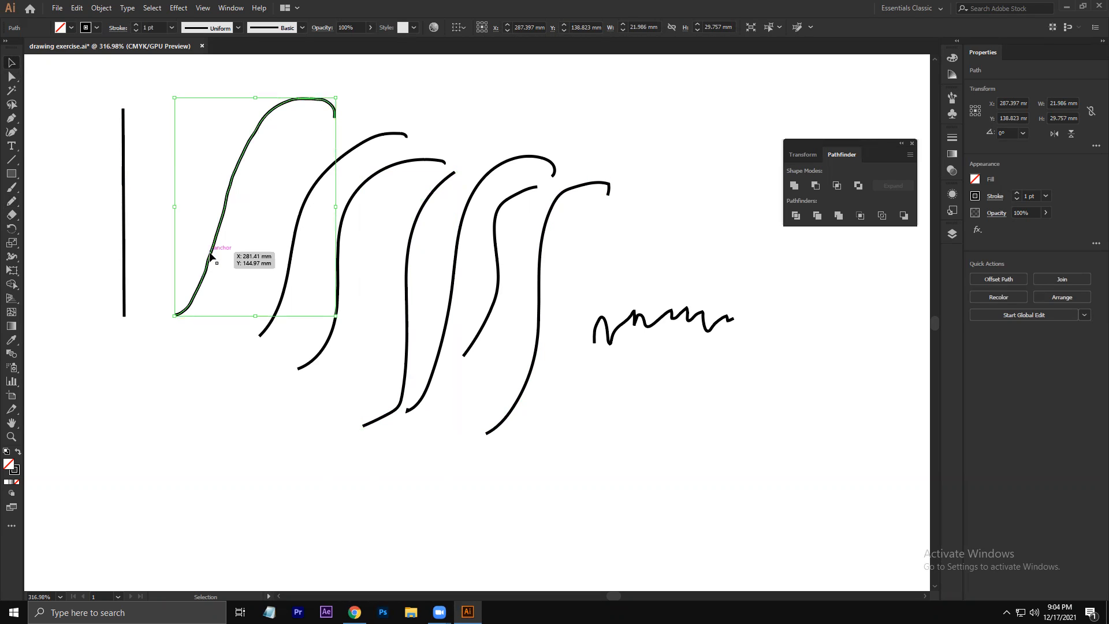
{"action": "key", "text": "n"}
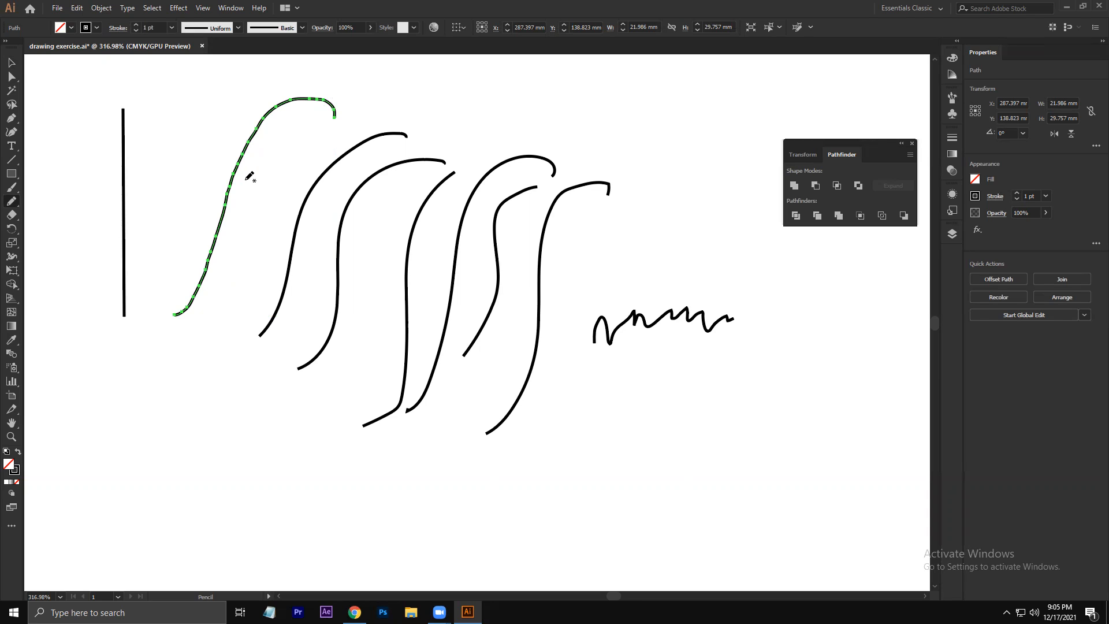
{"action": "mouse_move", "coordinate": [233, 174]}
{"action": "left_mouse_down"}
{"action": "mouse_move", "coordinate": [286, 94]}
{"action": "mouse_move", "coordinate": [251, 146]}
{"action": "mouse_move", "coordinate": [238, 201]}
{"action": "left_mouse_up"}
{"action": "mouse_move", "coordinate": [231, 207]}
{"action": "left_mouse_down"}
{"action": "mouse_move", "coordinate": [203, 304]}
{"action": "mouse_move", "coordinate": [200, 287]}
{"action": "left_mouse_up"}
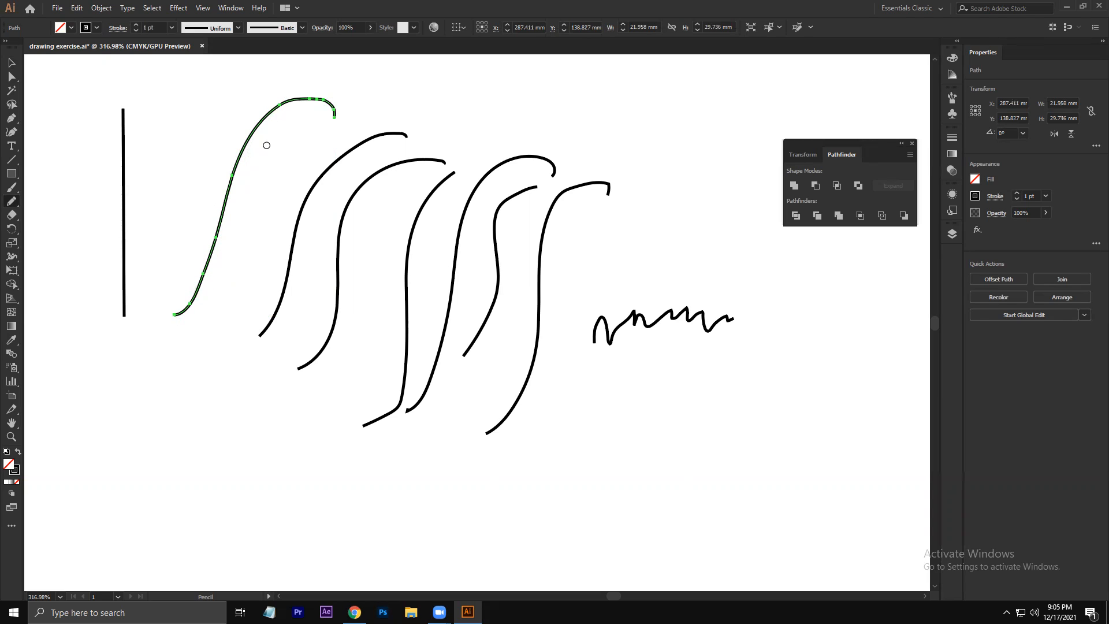
{"action": "mouse_move", "coordinate": [321, 97]}
{"action": "left_mouse_down"}
{"action": "mouse_move", "coordinate": [354, 132]}
{"action": "mouse_move", "coordinate": [318, 101]}
{"action": "mouse_move", "coordinate": [329, 104]}
{"action": "mouse_move", "coordinate": [337, 118]}
{"action": "mouse_move", "coordinate": [288, 99]}
{"action": "mouse_move", "coordinate": [259, 130]}
{"action": "mouse_move", "coordinate": [176, 314]}
{"action": "left_mouse_up"}
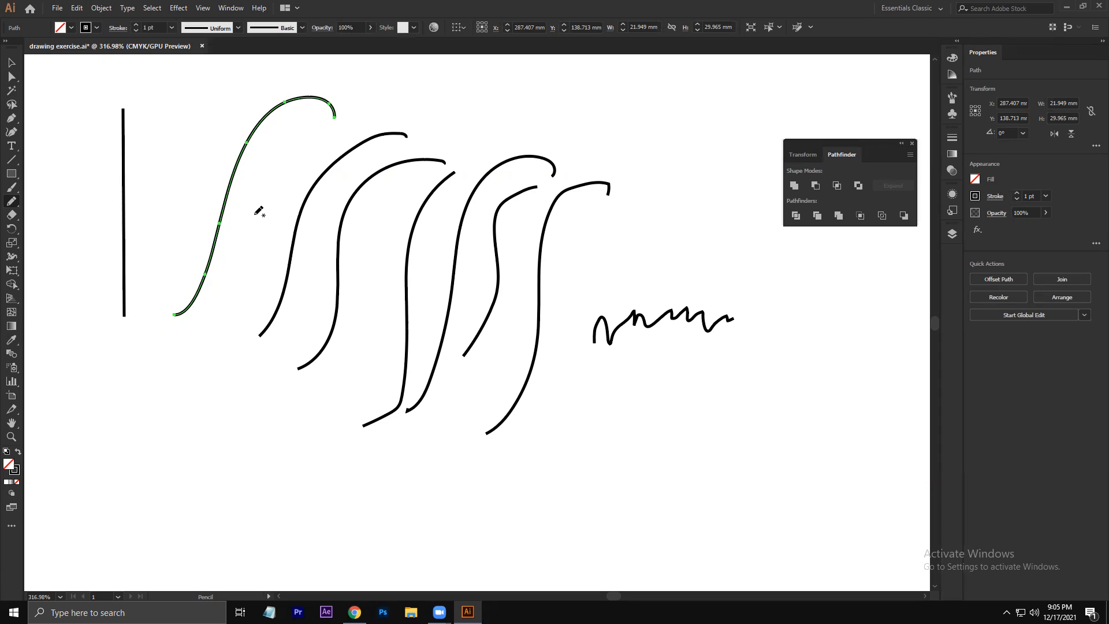
Step: Set the Pencil tool to close paths when their ends are within 10 pixels
{"action": "double_click", "coordinate": [12, 201]}
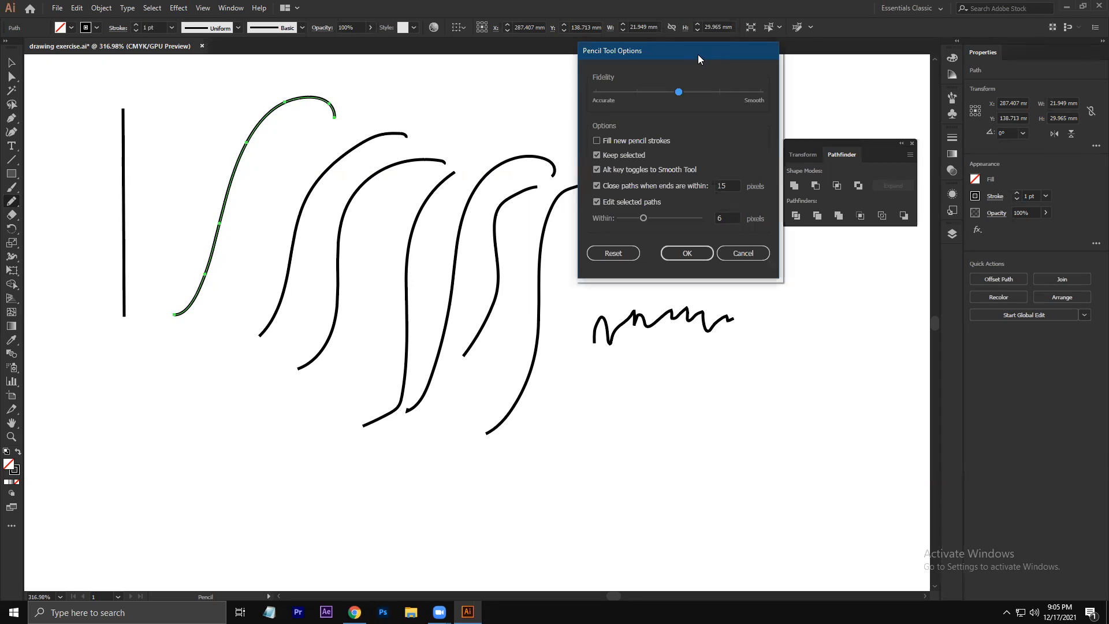
{"action": "left_click_drag", "start_coordinate": [698, 54], "coordinate": [652, 59]}
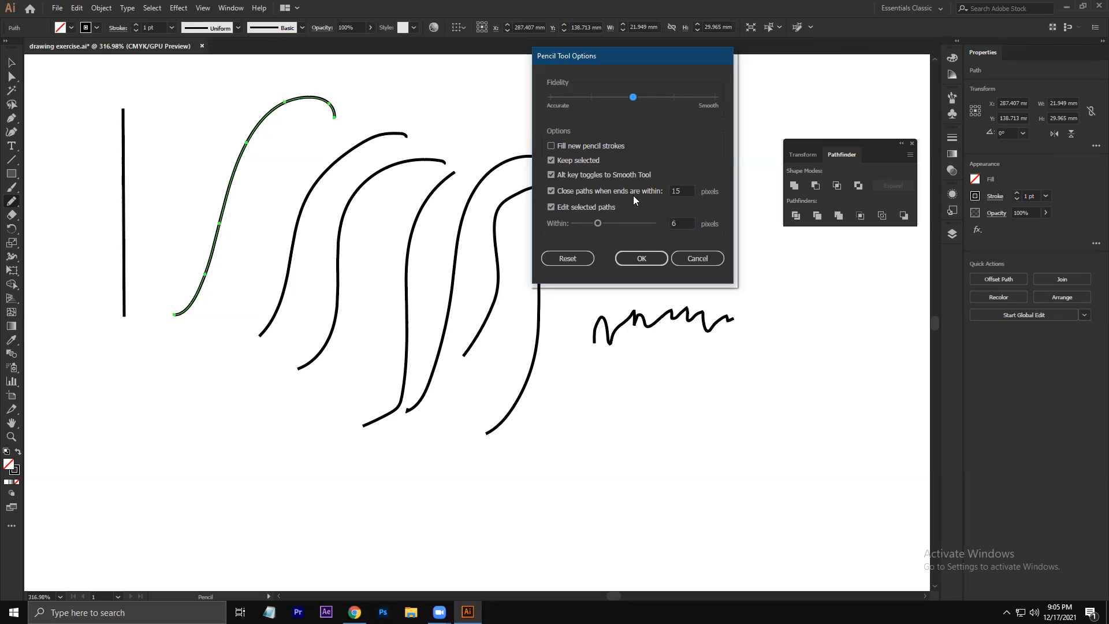
{"action": "double_click", "coordinate": [682, 190]}
{"action": "type", "text": "10"}
{"action": "key", "text": "Return"}
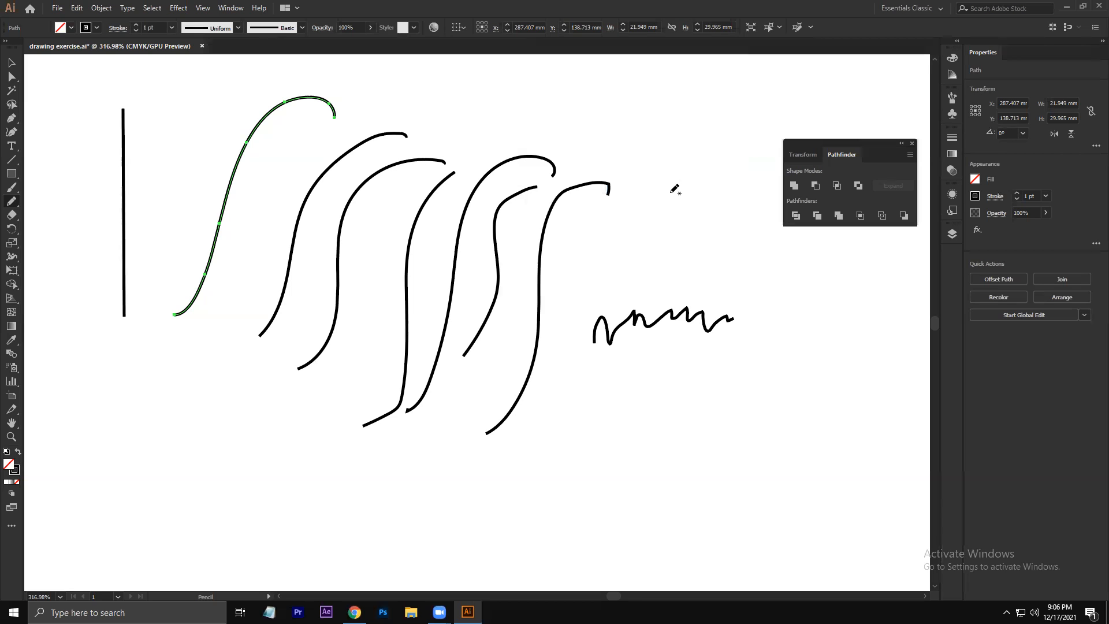
Step: Draw a rounded closed loop about 15 mm wide and 13 mm tall in the empty area below the S-curves
{"action": "key", "text": "space"}
{"action": "mouse_move", "coordinate": [237, 359]}
{"action": "left_mouse_down"}
{"action": "mouse_move", "coordinate": [383, 201]}
{"action": "mouse_move", "coordinate": [382, 142]}
{"action": "mouse_move", "coordinate": [348, 99]}
{"action": "mouse_move", "coordinate": [361, 168]}
{"action": "left_mouse_up"}
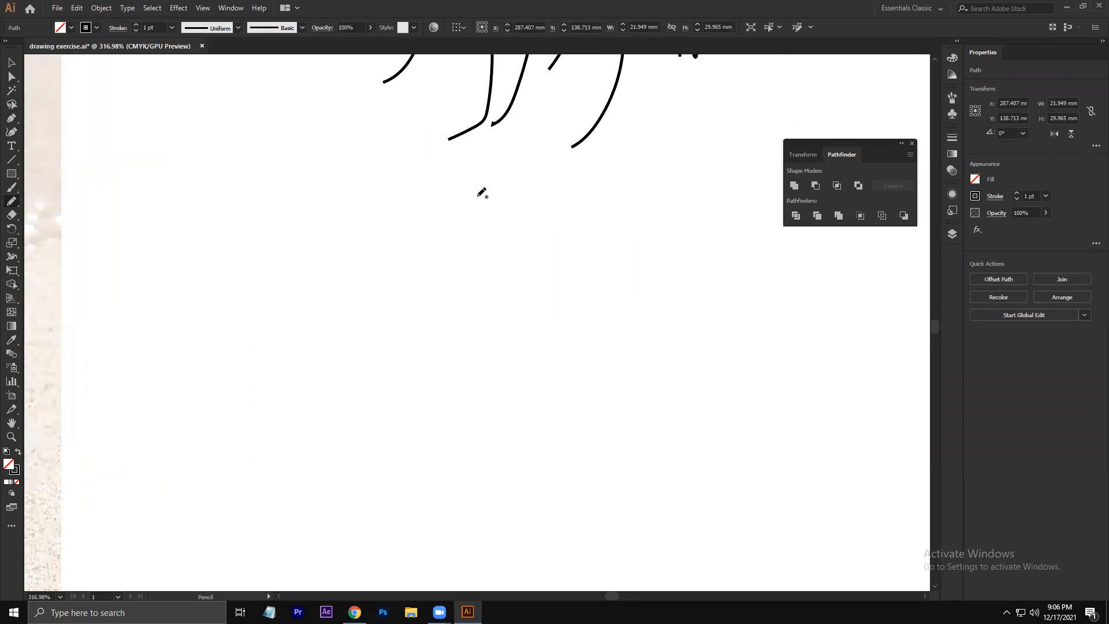
{"action": "mouse_move", "coordinate": [449, 214]}
{"action": "left_mouse_down"}
{"action": "mouse_move", "coordinate": [391, 227]}
{"action": "mouse_move", "coordinate": [374, 252]}
{"action": "mouse_move", "coordinate": [378, 298]}
{"action": "mouse_move", "coordinate": [433, 307]}
{"action": "mouse_move", "coordinate": [463, 273]}
{"action": "mouse_move", "coordinate": [451, 215]}
{"action": "left_mouse_up"}
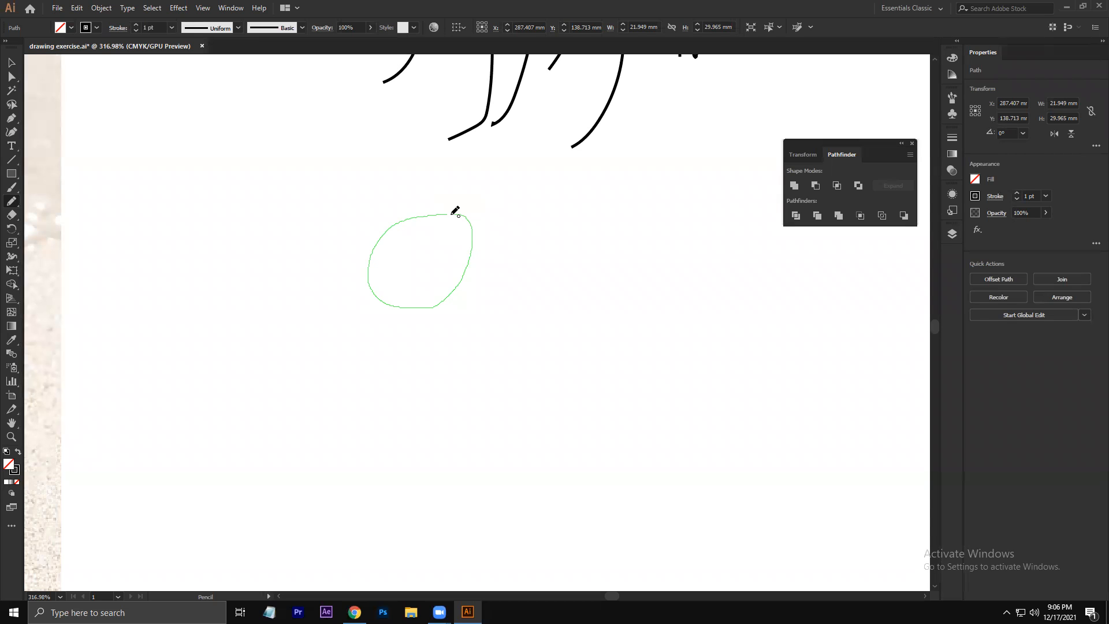
{"action": "left_click_drag", "start_coordinate": [451, 215], "coordinate": [452, 214]}
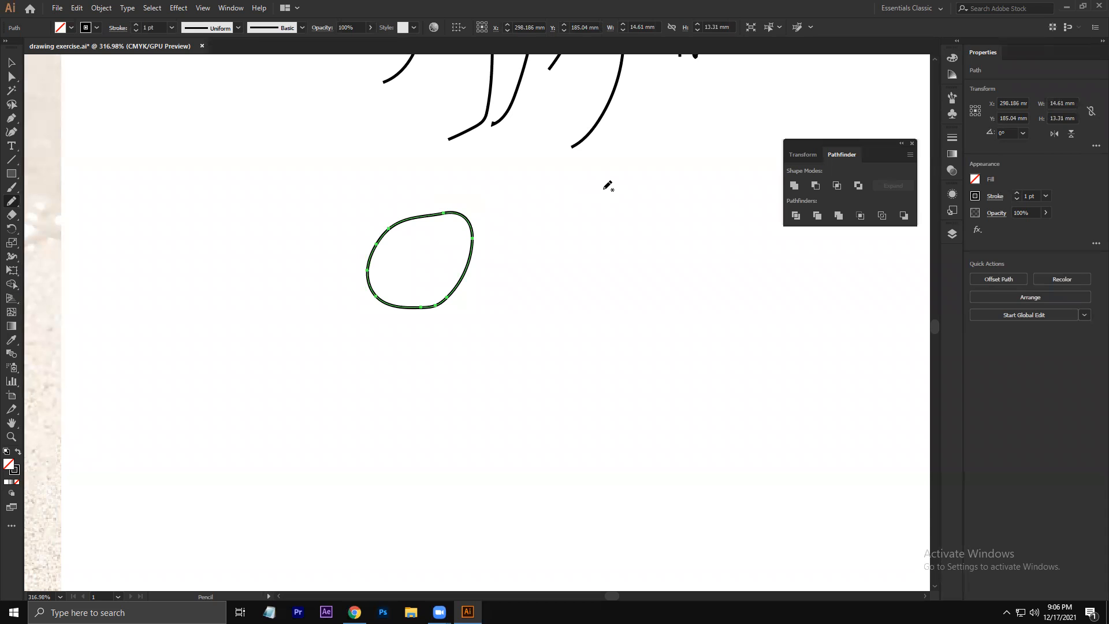
Step: Set the Pencil's path-closing distance to 20 pixels and draw a closed shape about 22 mm wide and 19 mm tall beside the loop
{"action": "double_click", "coordinate": [11, 201]}
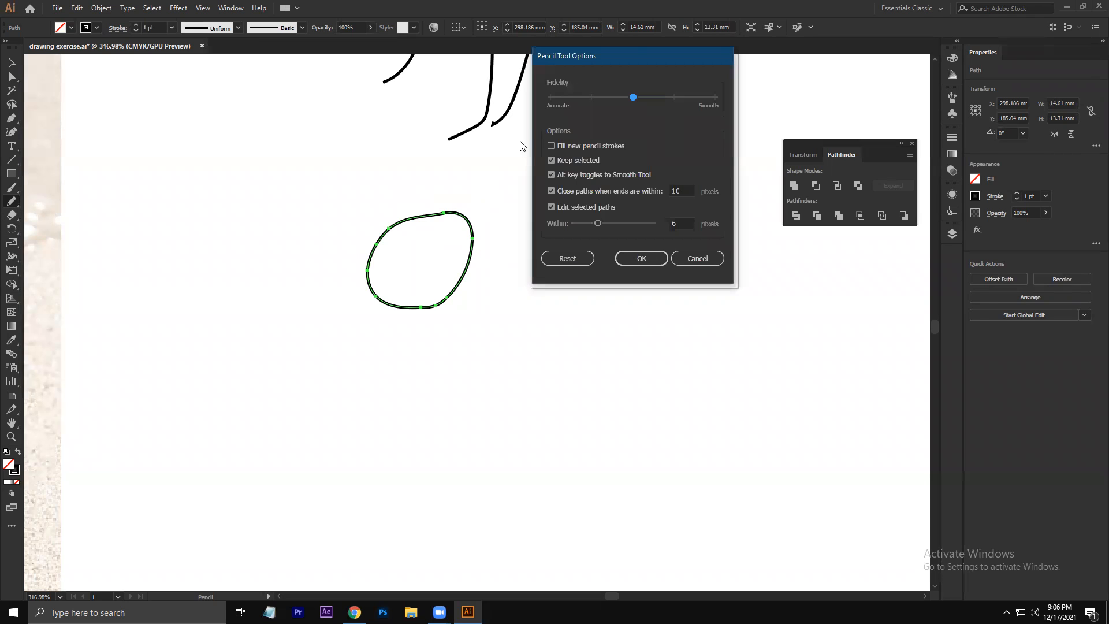
{"action": "left_click_drag", "start_coordinate": [645, 62], "coordinate": [656, 80]}
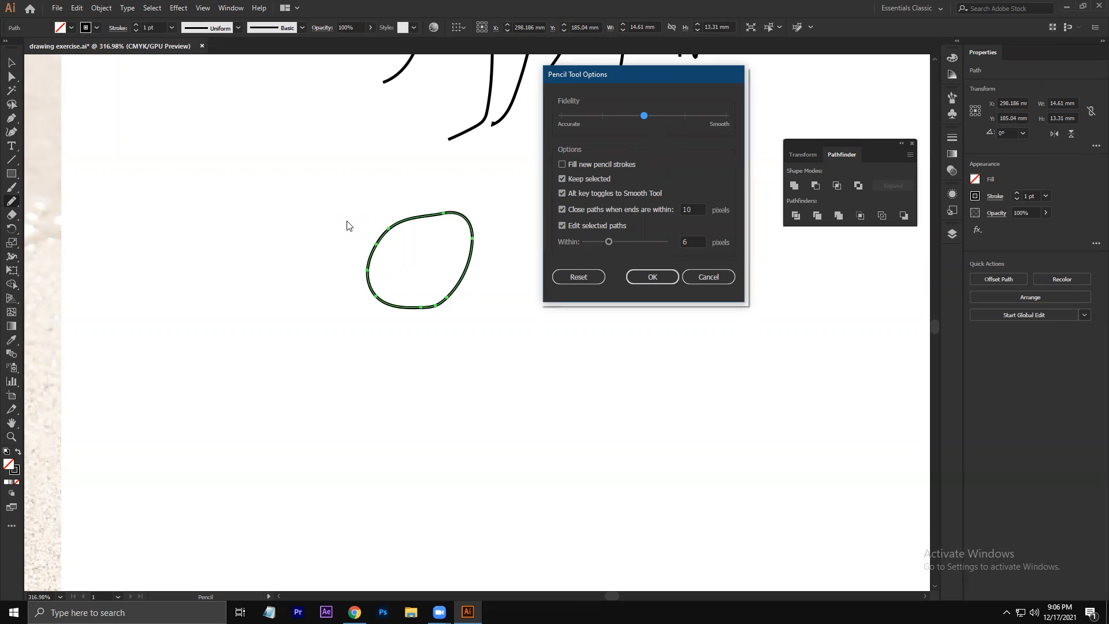
{"action": "mouse_move", "coordinate": [696, 211]}
{"action": "left_mouse_down"}
{"action": "mouse_move", "coordinate": [669, 206]}
{"action": "mouse_move", "coordinate": [652, 255]}
{"action": "mouse_move", "coordinate": [641, 203]}
{"action": "mouse_move", "coordinate": [630, 202]}
{"action": "left_mouse_up"}
{"action": "type", "text": "20"}
{"action": "key", "text": "Return"}
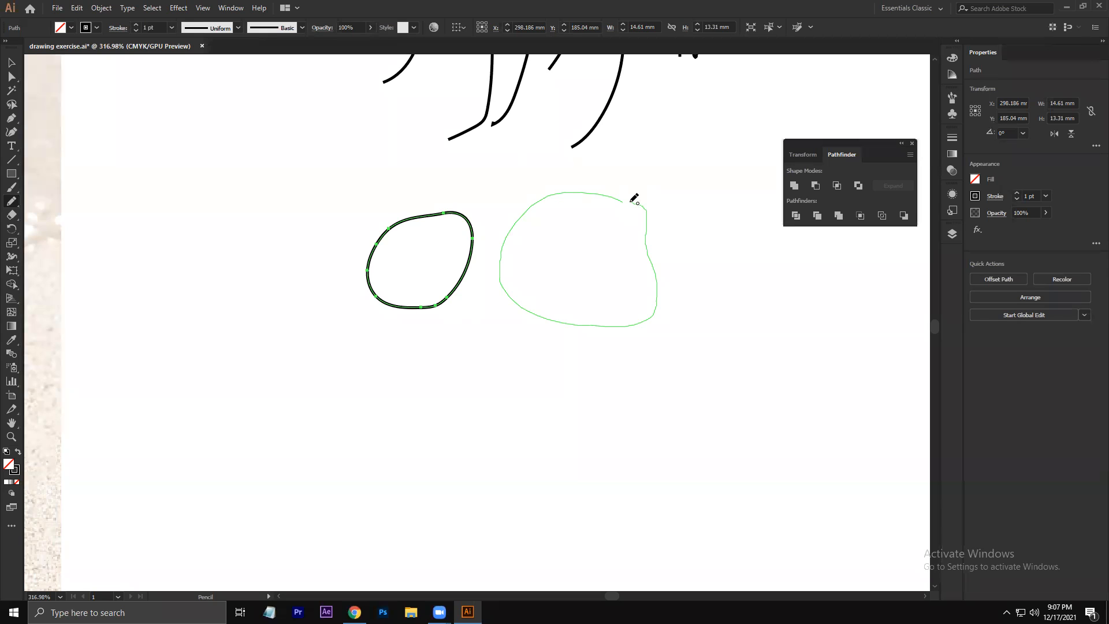
{"action": "left_click_drag", "start_coordinate": [634, 198], "coordinate": [637, 194]}
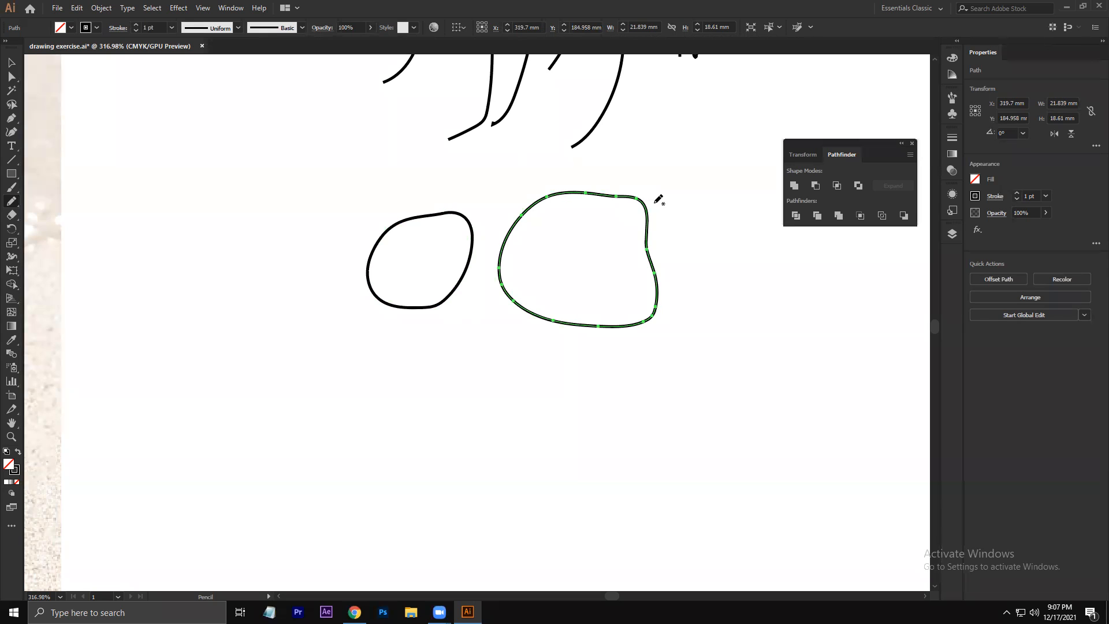
Step: Turn off automatic path closing for the Pencil tool and draw a loop about 14 mm wide and 14 mm tall beside the closed shapes
{"action": "double_click", "coordinate": [11, 201]}
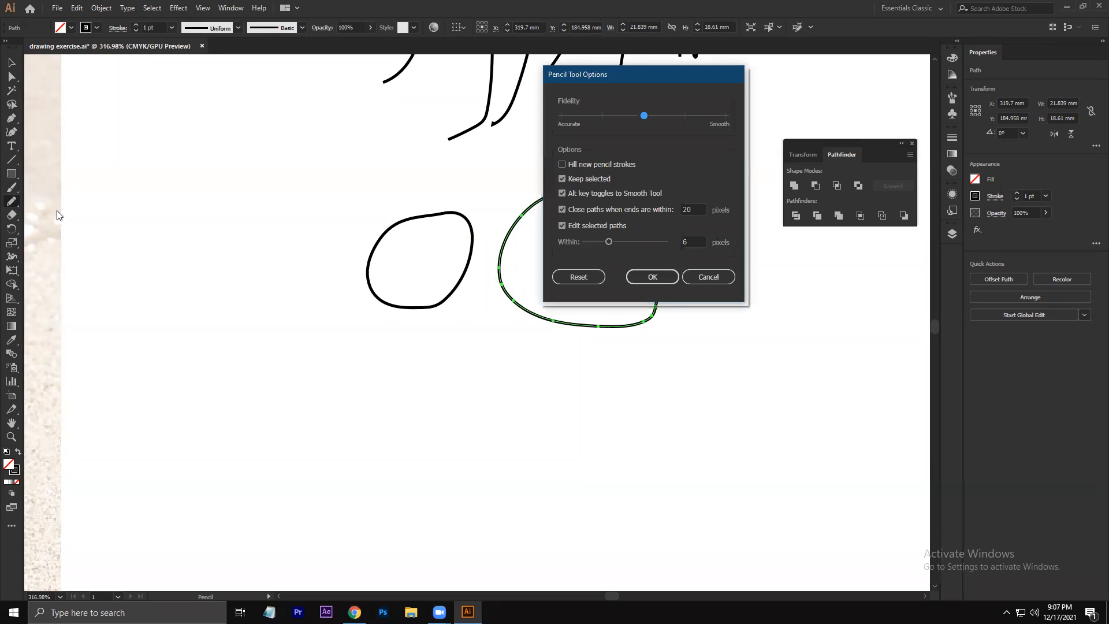
{"action": "left_click", "coordinate": [561, 210]}
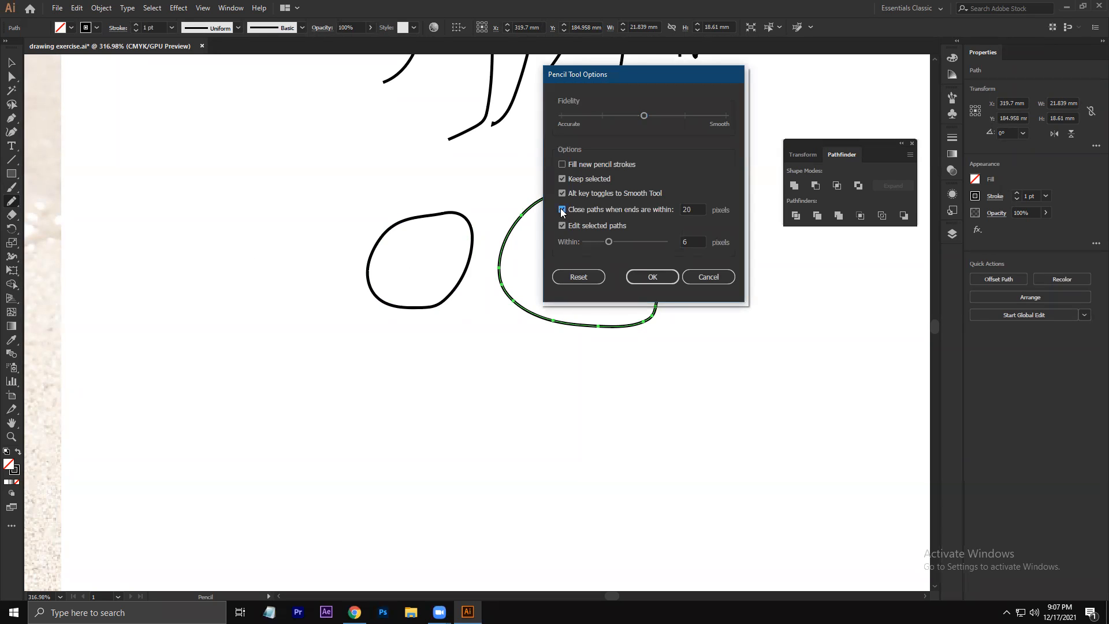
{"action": "left_click", "coordinate": [664, 276]}
{"action": "mouse_move", "coordinate": [311, 180]}
{"action": "left_mouse_down"}
{"action": "mouse_move", "coordinate": [268, 180]}
{"action": "mouse_move", "coordinate": [239, 263]}
{"action": "mouse_move", "coordinate": [314, 235]}
{"action": "mouse_move", "coordinate": [310, 180]}
{"action": "left_mouse_up"}
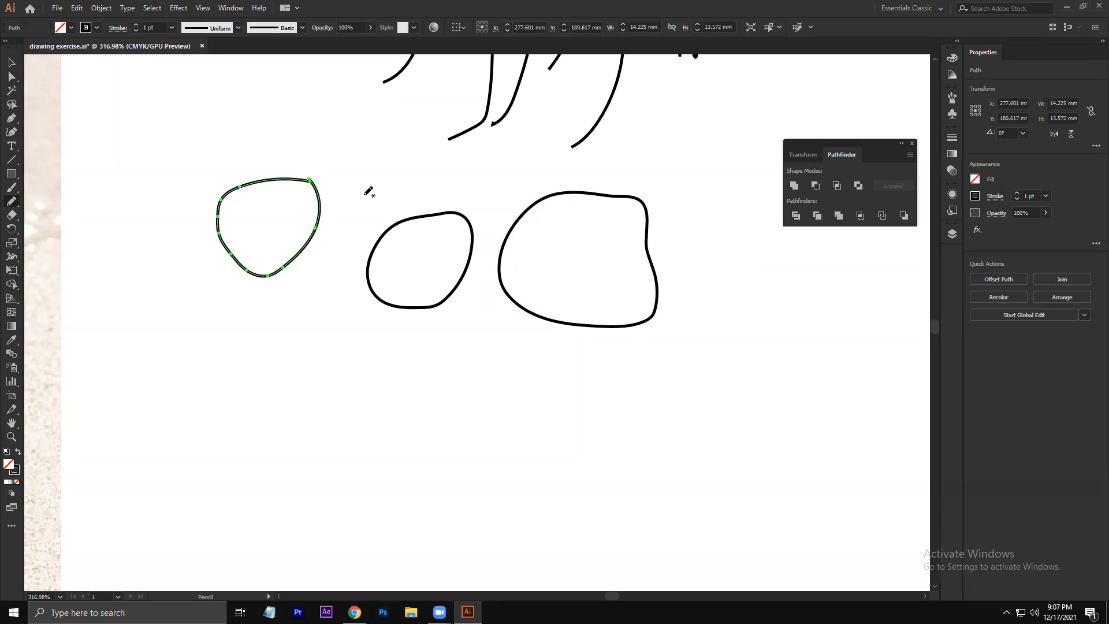
Step: Draw a smaller loop about 9 mm wide and 9 mm tall below the previous one and examine its ends up close
{"action": "mouse_move", "coordinate": [316, 331]}
{"action": "left_mouse_down"}
{"action": "mouse_move", "coordinate": [255, 369]}
{"action": "mouse_move", "coordinate": [291, 394]}
{"action": "mouse_move", "coordinate": [316, 331]}
{"action": "left_mouse_up"}
{"action": "key", "text": "z"}
{"action": "left_click_drag", "start_coordinate": [312, 323], "coordinate": [582, 498]}
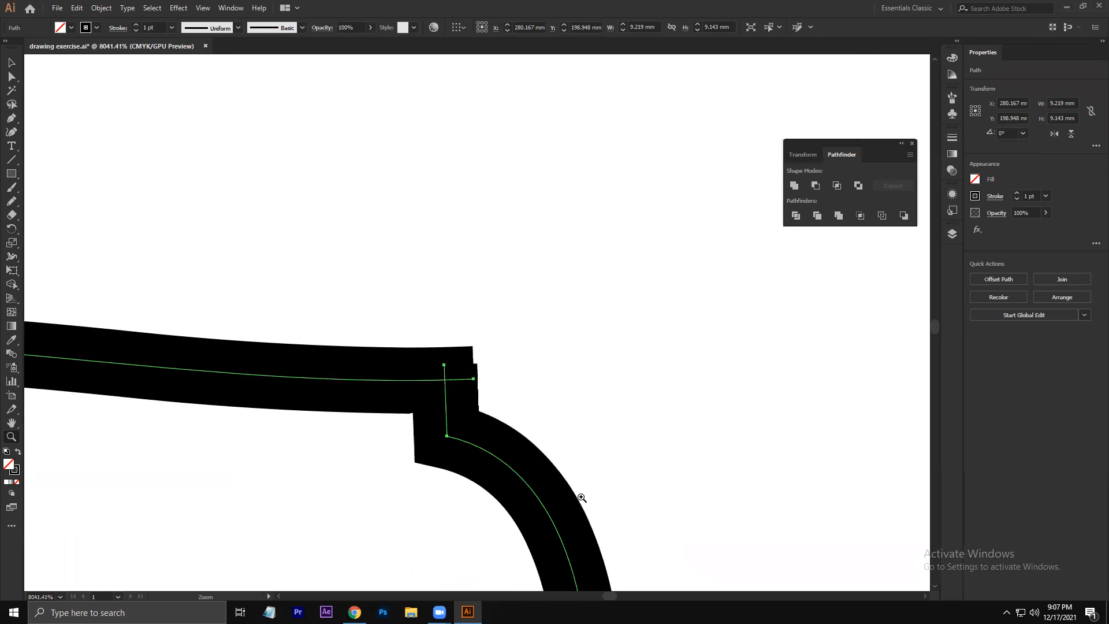
{"action": "scroll", "coordinate": [453, 396], "scroll_direction": "down", "scroll_amount": 2}
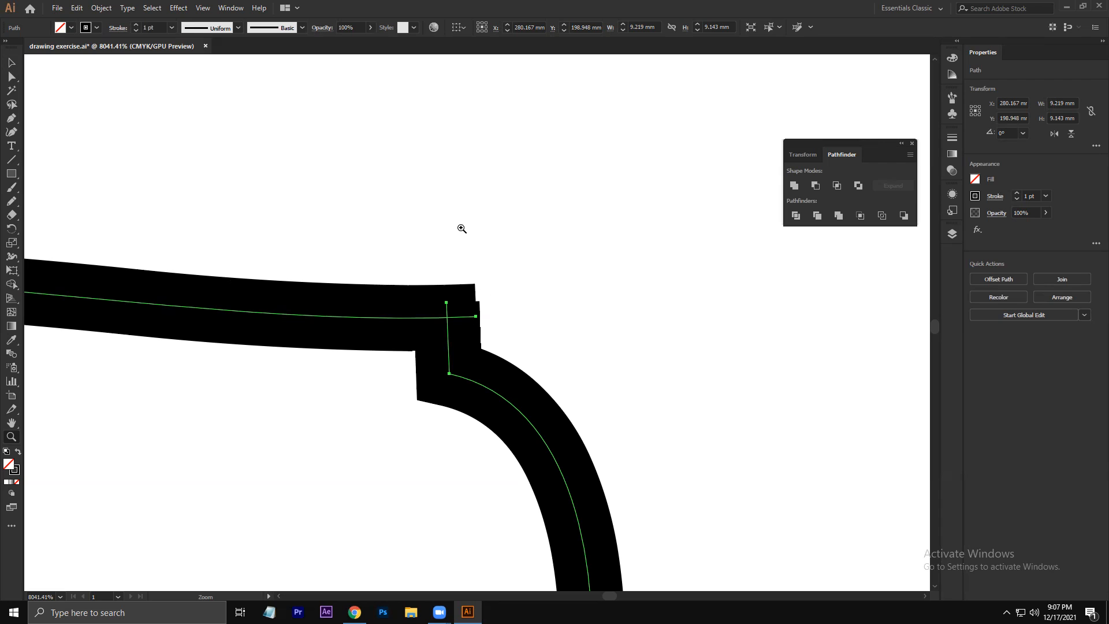
Step: Turn automatic path closing back on for the Pencil tool and draw a tiny loop about 0.6 mm wide above the open ends
{"action": "left_click", "coordinate": [12, 201]}
{"action": "double_click", "coordinate": [12, 201]}
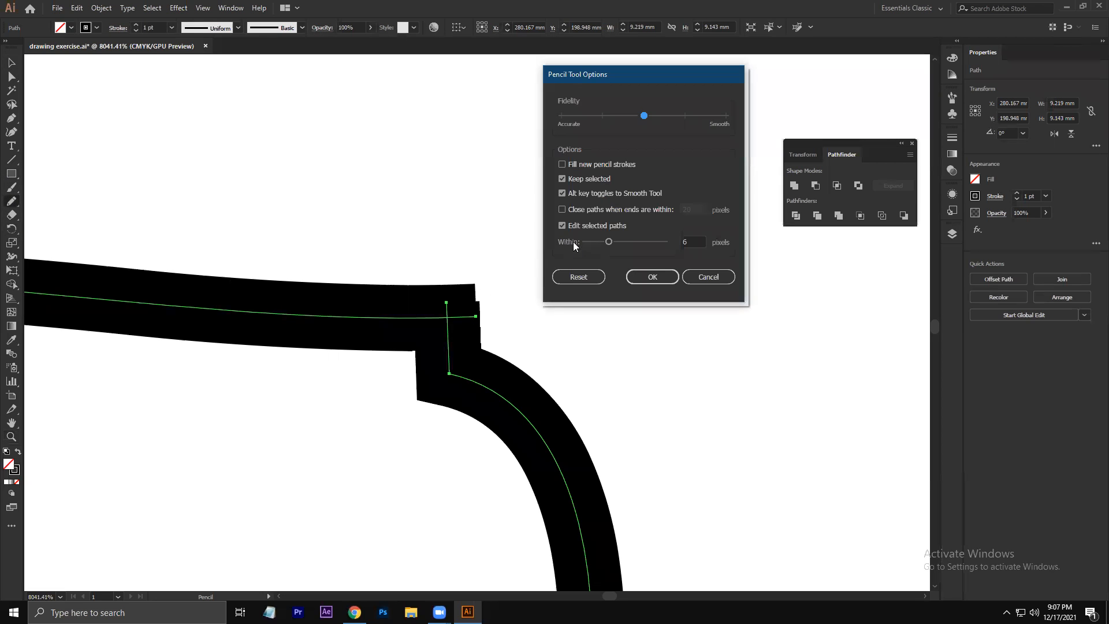
{"action": "left_click", "coordinate": [562, 209]}
{"action": "left_click", "coordinate": [652, 278]}
{"action": "mouse_move", "coordinate": [492, 163]}
{"action": "left_mouse_down"}
{"action": "mouse_move", "coordinate": [459, 177]}
{"action": "mouse_move", "coordinate": [484, 198]}
{"action": "mouse_move", "coordinate": [489, 161]}
{"action": "left_mouse_up"}
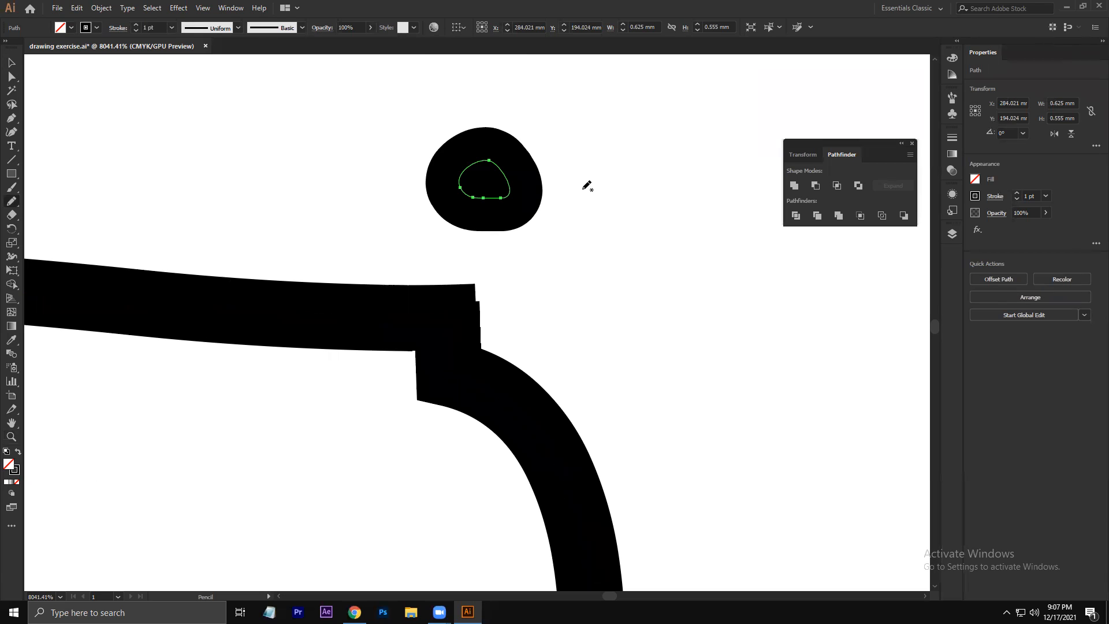
Step: Try resetting the Pencil tool options to their defaults, and discard the changes
{"action": "key", "text": "z"}
{"action": "left_click_drag", "start_coordinate": [587, 186], "coordinate": [304, 372]}
{"action": "left_click_drag", "start_coordinate": [697, 139], "coordinate": [265, 473]}
{"action": "left_click_drag", "start_coordinate": [237, 374], "coordinate": [412, 456]}
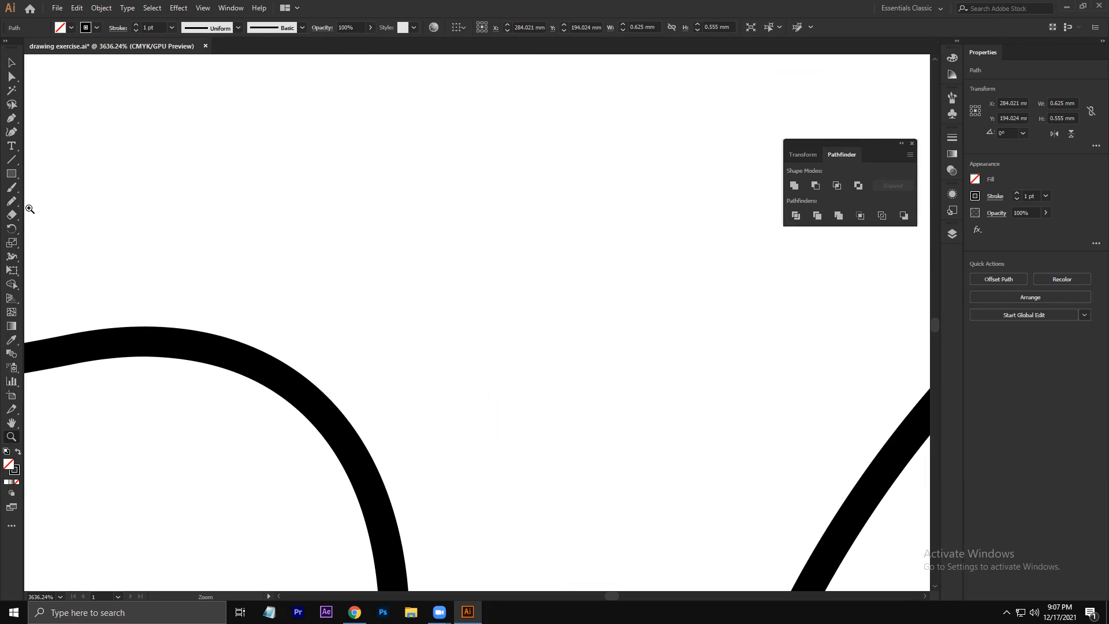
{"action": "double_click", "coordinate": [10, 200]}
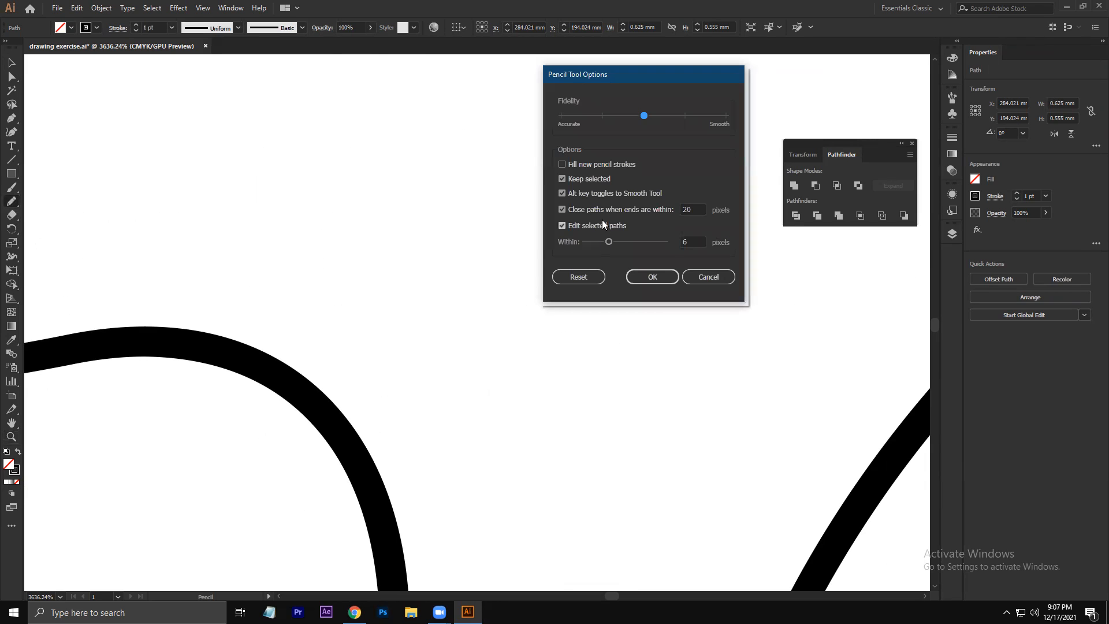
{"action": "left_click_drag", "start_coordinate": [703, 209], "coordinate": [671, 206]}
{"action": "left_click", "coordinate": [586, 273]}
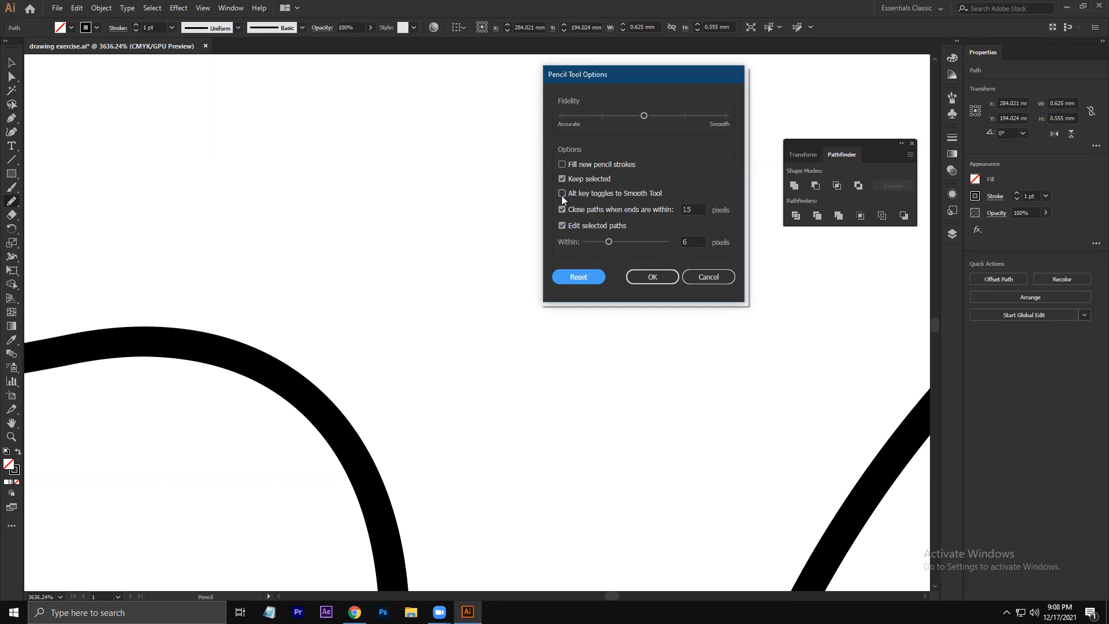
{"action": "left_click", "coordinate": [712, 277]}
Step: Examine the Pencil tool's Edit selected paths setting and its pixel distance, leaving the options as they are
{"action": "double_click", "coordinate": [11, 201]}
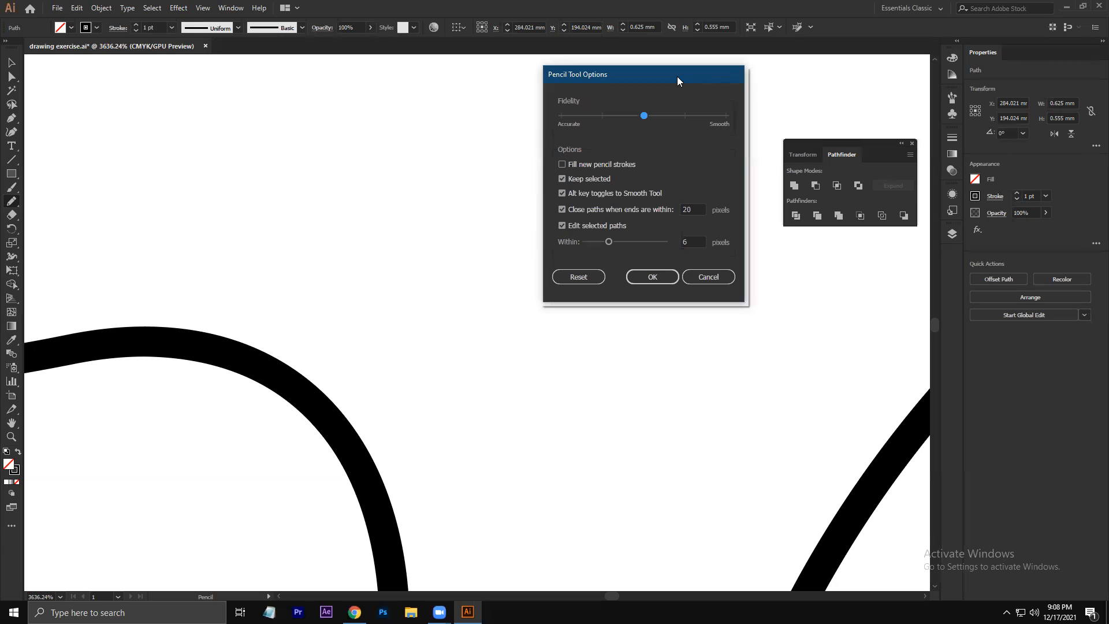
{"action": "left_click_drag", "start_coordinate": [677, 77], "coordinate": [676, 68]}
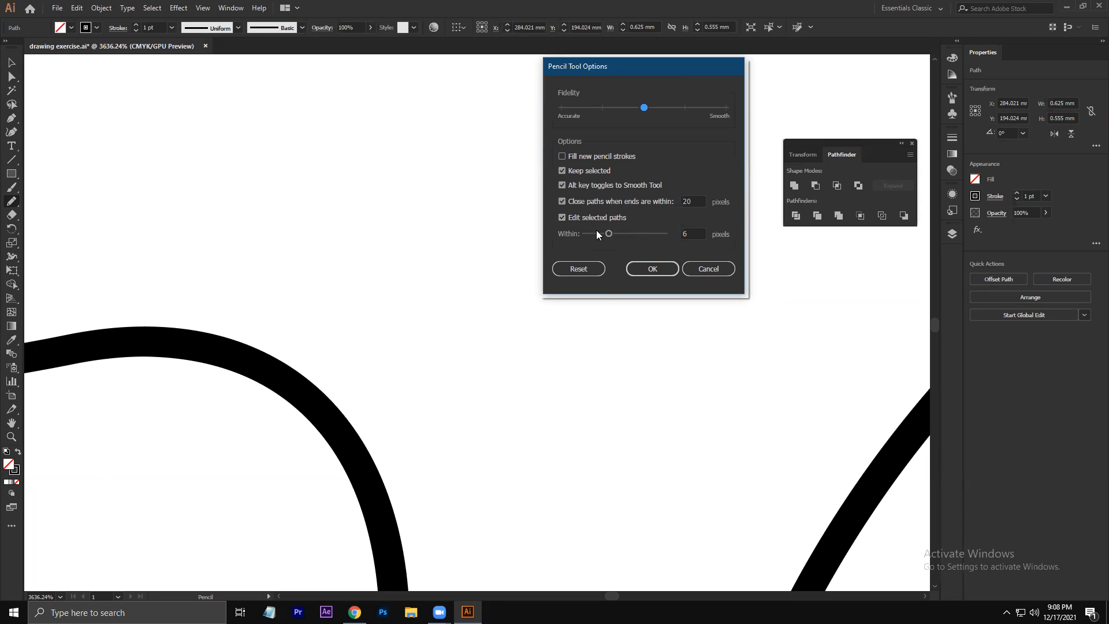
{"action": "left_click", "coordinate": [707, 271]}
Step: Draw an S-curve about 30 mm wide and 46 mm tall beside the closed shapes, and extend its lower end to about 68 mm overall width
{"action": "key", "text": "z"}
{"action": "left_click", "coordinate": [308, 285], "text": "alt"}
{"action": "left_click_drag", "start_coordinate": [308, 286], "coordinate": [7, 415]}
{"action": "mouse_move", "coordinate": [558, 196]}
{"action": "left_mouse_down"}
{"action": "mouse_move", "coordinate": [678, 231]}
{"action": "mouse_move", "coordinate": [507, 161]}
{"action": "left_mouse_up"}
{"action": "key", "text": "n"}
{"action": "left_click_drag", "start_coordinate": [614, 256], "coordinate": [700, 129]}
{"action": "left_click_drag", "start_coordinate": [595, 352], "coordinate": [536, 374]}
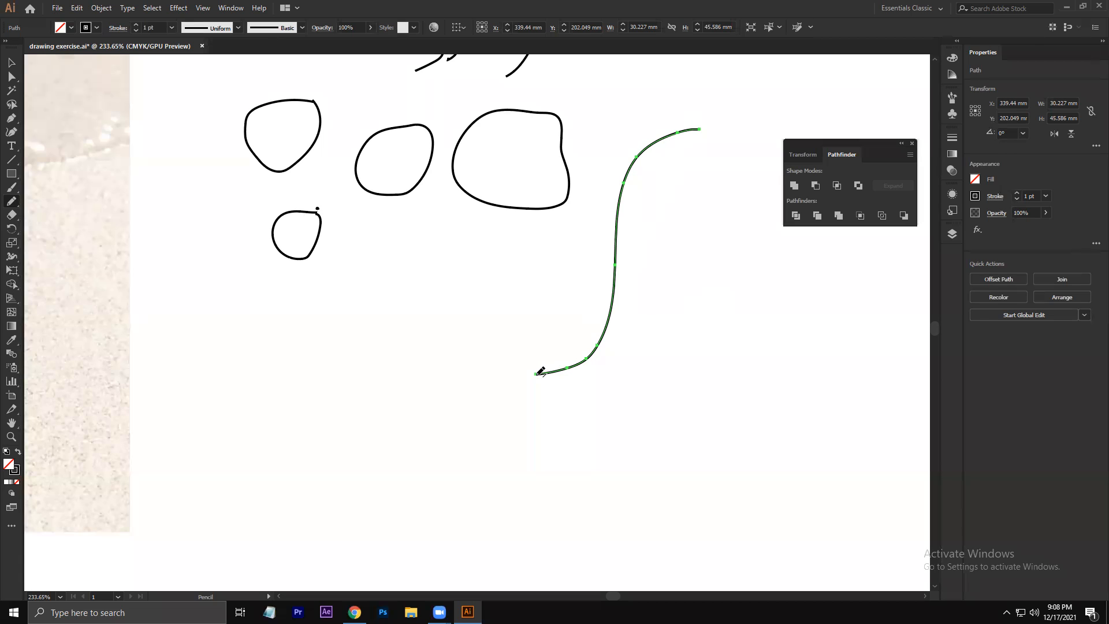
{"action": "left_click_drag", "start_coordinate": [536, 373], "coordinate": [329, 384]}
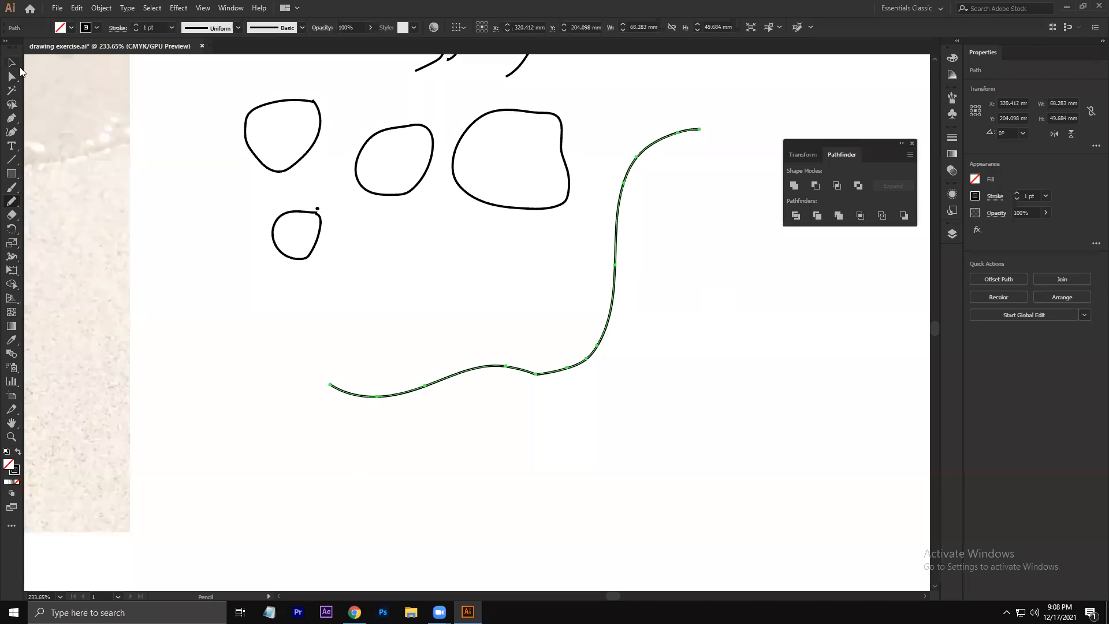
Step: Select the extended curve and move it about 7 mm right and 6 mm down as one object
{"action": "left_click", "coordinate": [12, 62]}
{"action": "left_click", "coordinate": [471, 422]}
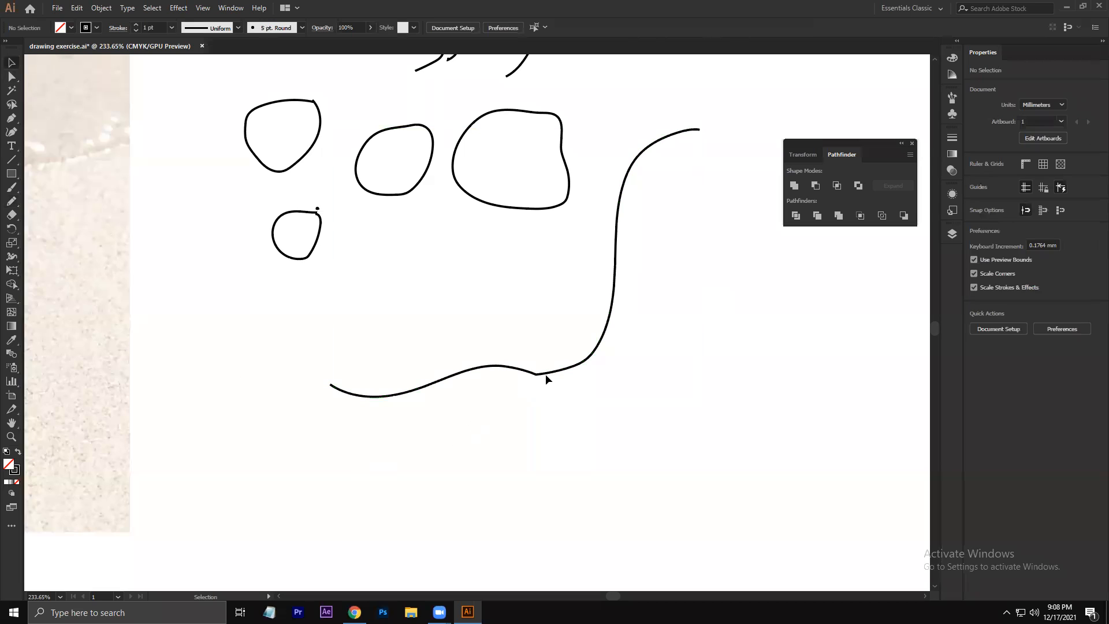
{"action": "left_click", "coordinate": [555, 373]}
{"action": "left_click_drag", "start_coordinate": [564, 383], "coordinate": [600, 413]}
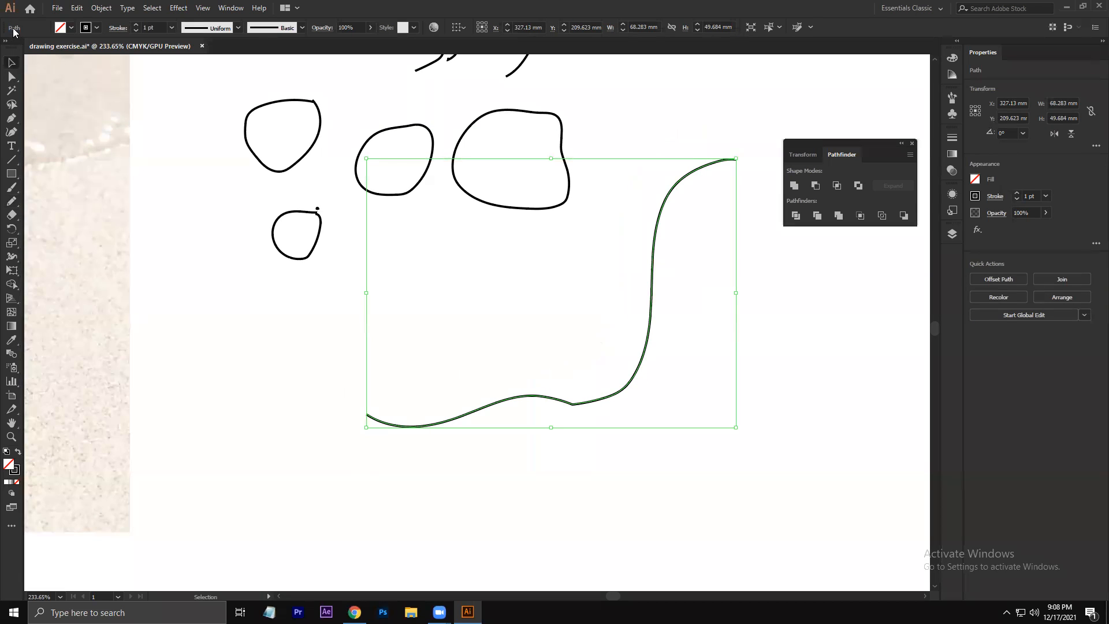
Step: Turn off Edit selected paths for the Pencil, then draw a curve about 27 mm wide and a second stroke about 37 mm wide from its end
{"action": "left_click", "coordinate": [12, 202]}
{"action": "double_click", "coordinate": [12, 201]}
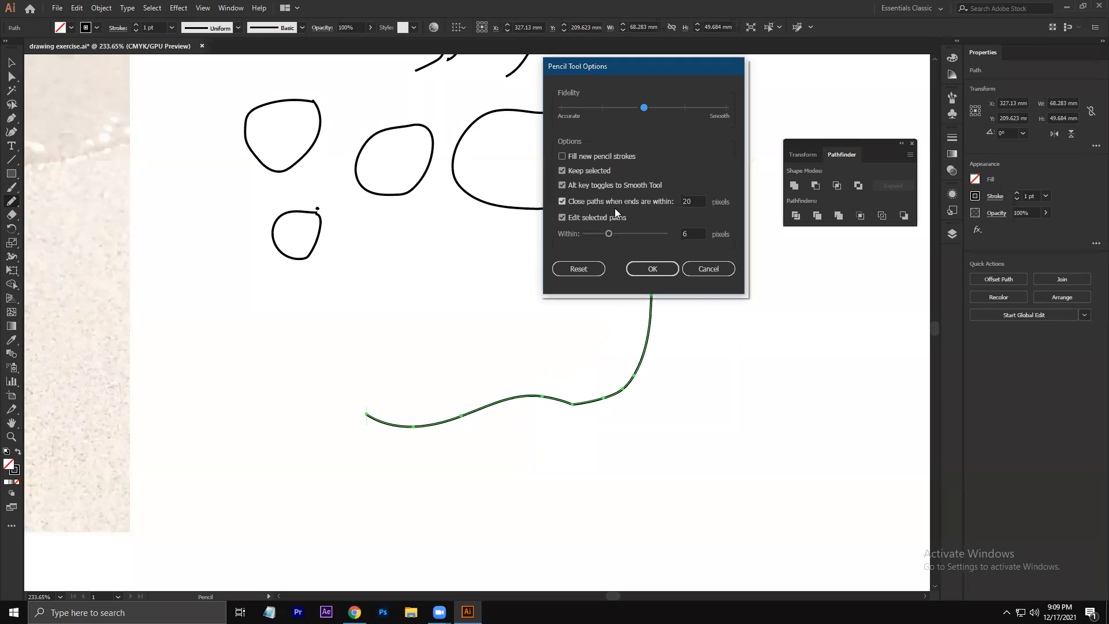
{"action": "left_click", "coordinate": [563, 216]}
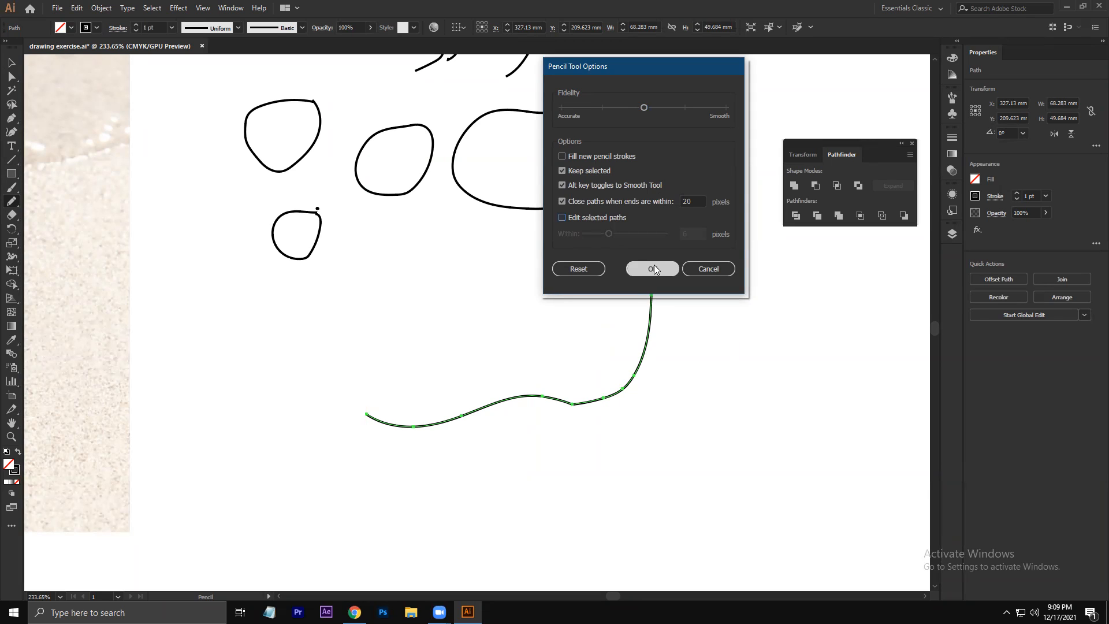
{"action": "left_click", "coordinate": [654, 269]}
{"action": "mouse_move", "coordinate": [540, 231]}
{"action": "left_mouse_down"}
{"action": "mouse_move", "coordinate": [482, 251]}
{"action": "mouse_move", "coordinate": [391, 341]}
{"action": "left_mouse_up"}
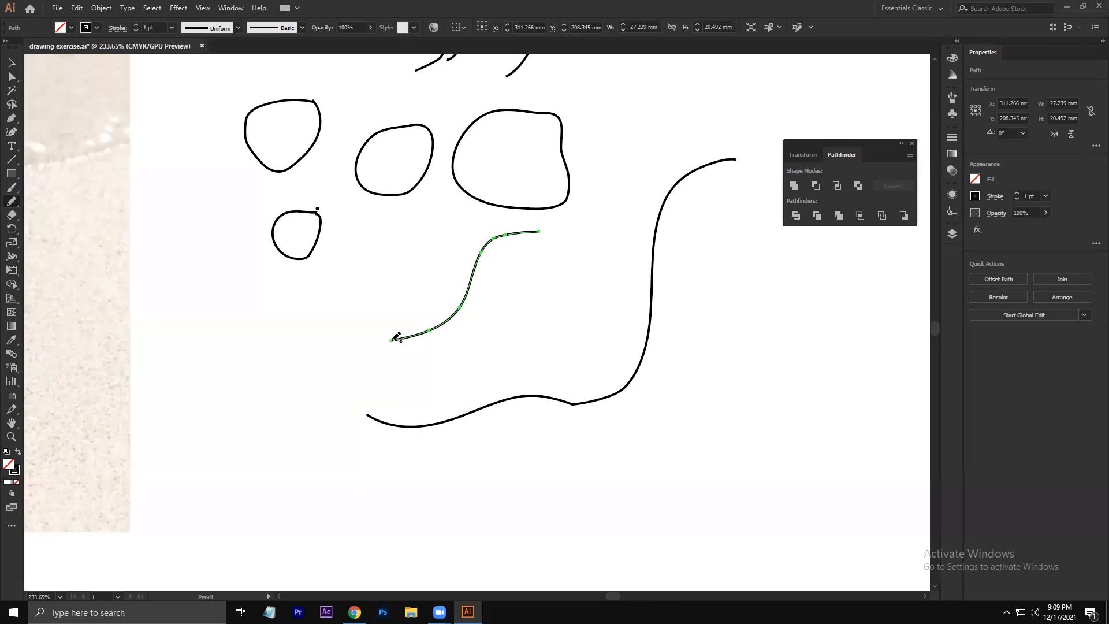
{"action": "left_click_drag", "start_coordinate": [392, 341], "coordinate": [191, 373]}
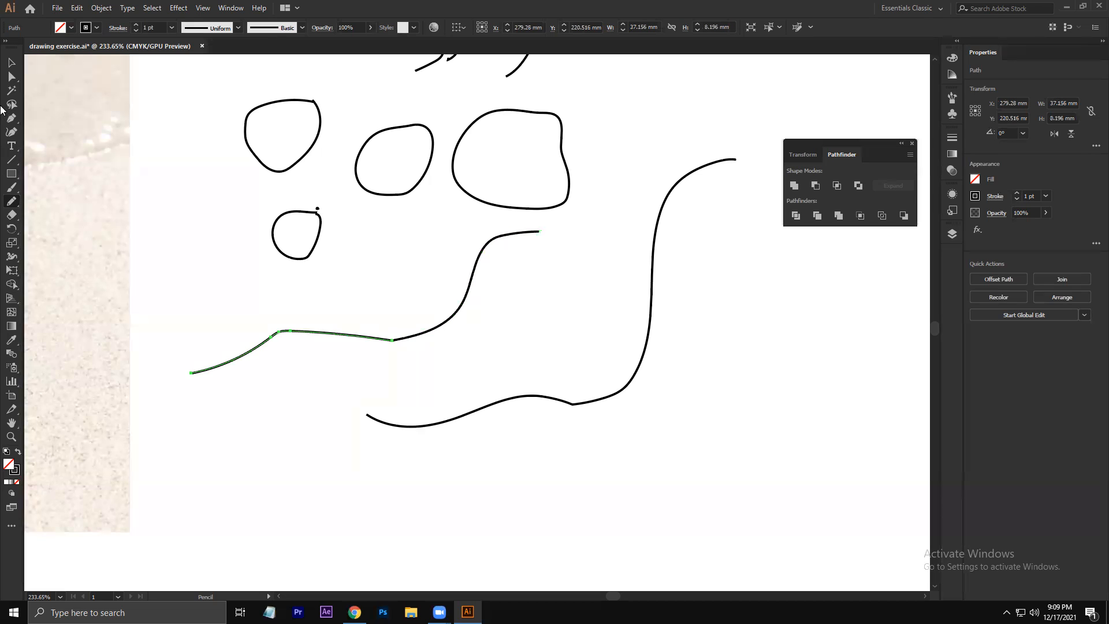
Step: Move the new S-curve right, away from the stroke it touches, then try moving that flatter stroke down and undo its move
{"action": "key", "text": "v"}
{"action": "left_click", "coordinate": [440, 321]}
{"action": "left_click_drag", "start_coordinate": [448, 317], "coordinate": [543, 338]}
{"action": "left_click_drag", "start_coordinate": [345, 336], "coordinate": [349, 393]}
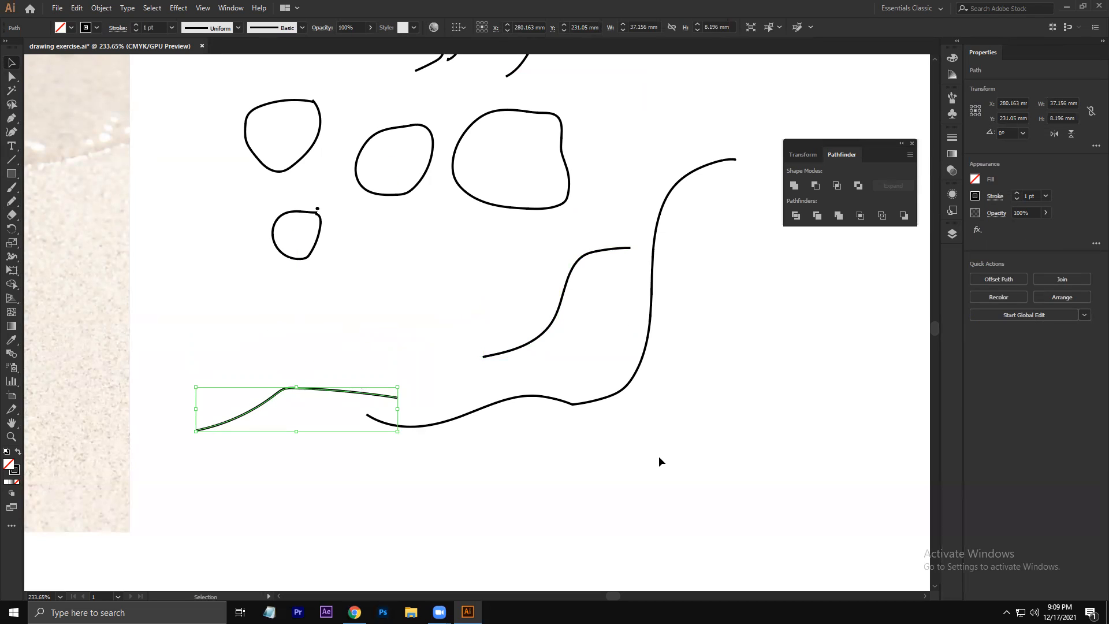
{"action": "key", "text": "ctrl+z"}
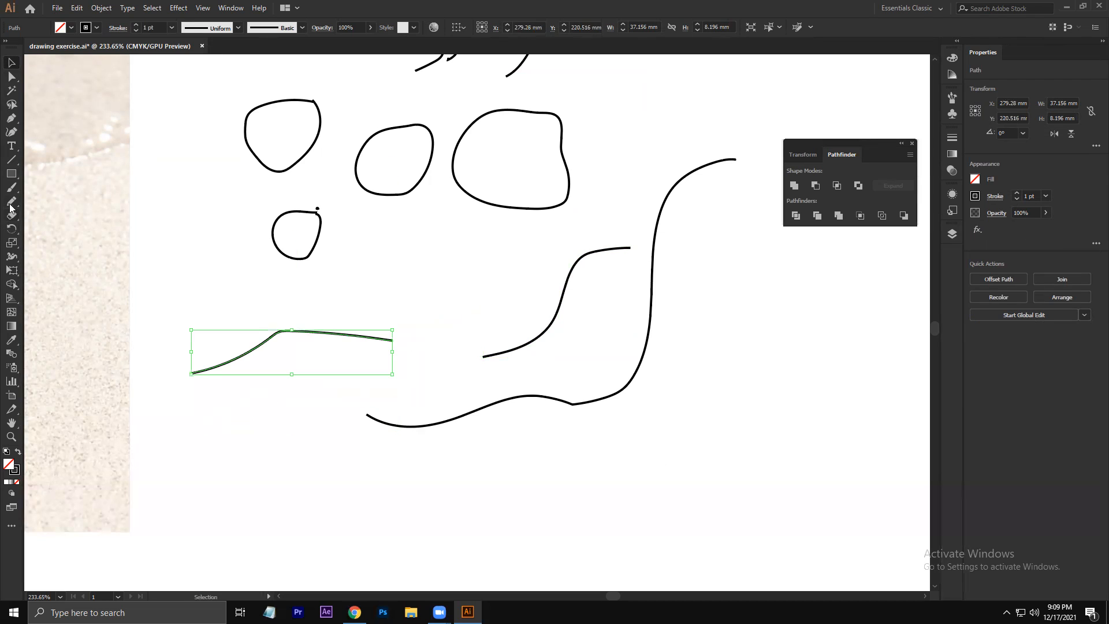
Step: Turn Edit selected paths back on for the Pencil tool and change its pixel distance
{"action": "double_click", "coordinate": [11, 204]}
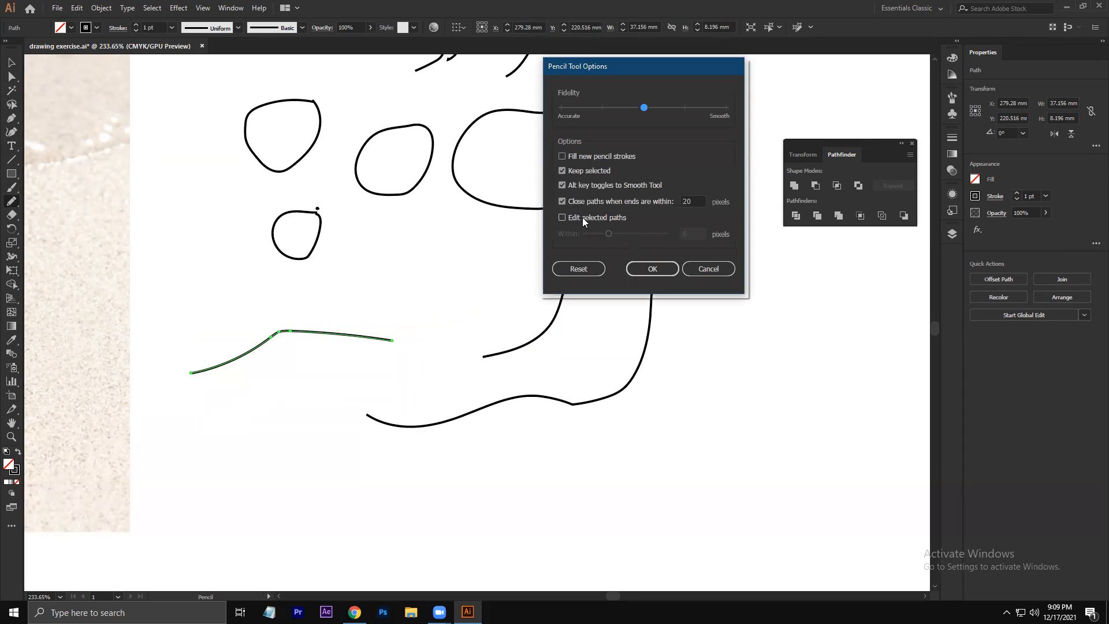
{"action": "left_click", "coordinate": [563, 217]}
{"action": "left_click", "coordinate": [694, 231]}
{"action": "key", "text": "BackSpace"}
{"action": "type", "text": "140"}
{"action": "type", "text": "0"}
{"action": "key", "text": "Return"}
Step: Draw a curve about 20 mm wide and 41 mm tall in the empty area, and redraw its upper part into a leaf-like loop
{"action": "left_click_drag", "start_coordinate": [649, 218], "coordinate": [452, 123]}
{"action": "mouse_move", "coordinate": [658, 118]}
{"action": "left_mouse_down"}
{"action": "mouse_move", "coordinate": [594, 177]}
{"action": "mouse_move", "coordinate": [570, 316]}
{"action": "mouse_move", "coordinate": [550, 337]}
{"action": "left_mouse_up"}
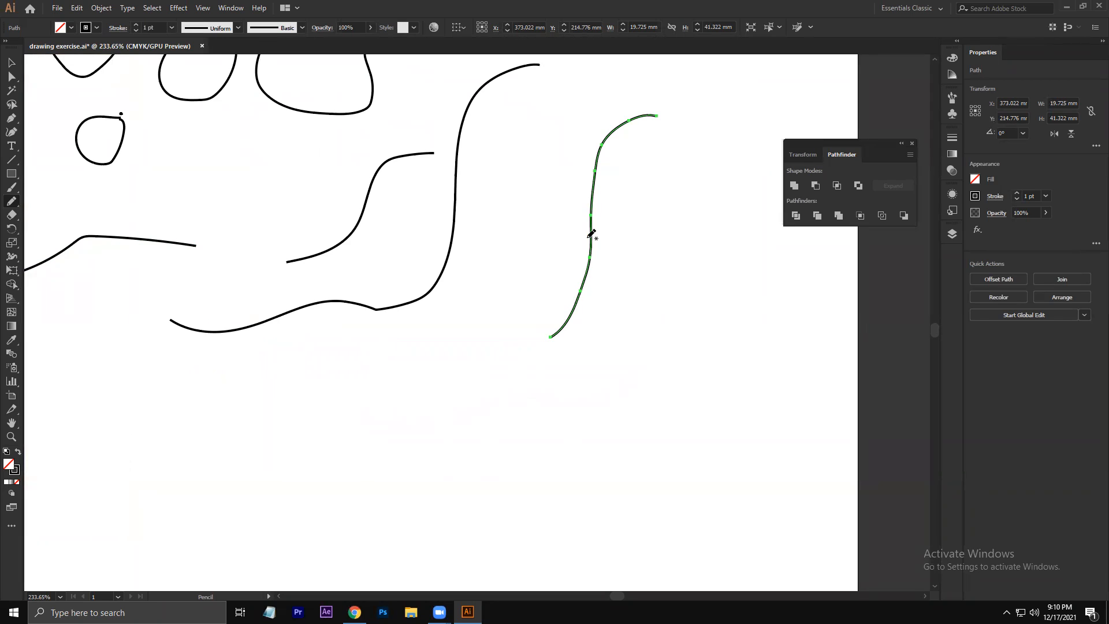
{"action": "mouse_move", "coordinate": [594, 211]}
{"action": "left_mouse_down"}
{"action": "mouse_move", "coordinate": [627, 189]}
{"action": "mouse_move", "coordinate": [648, 129]}
{"action": "left_mouse_up"}
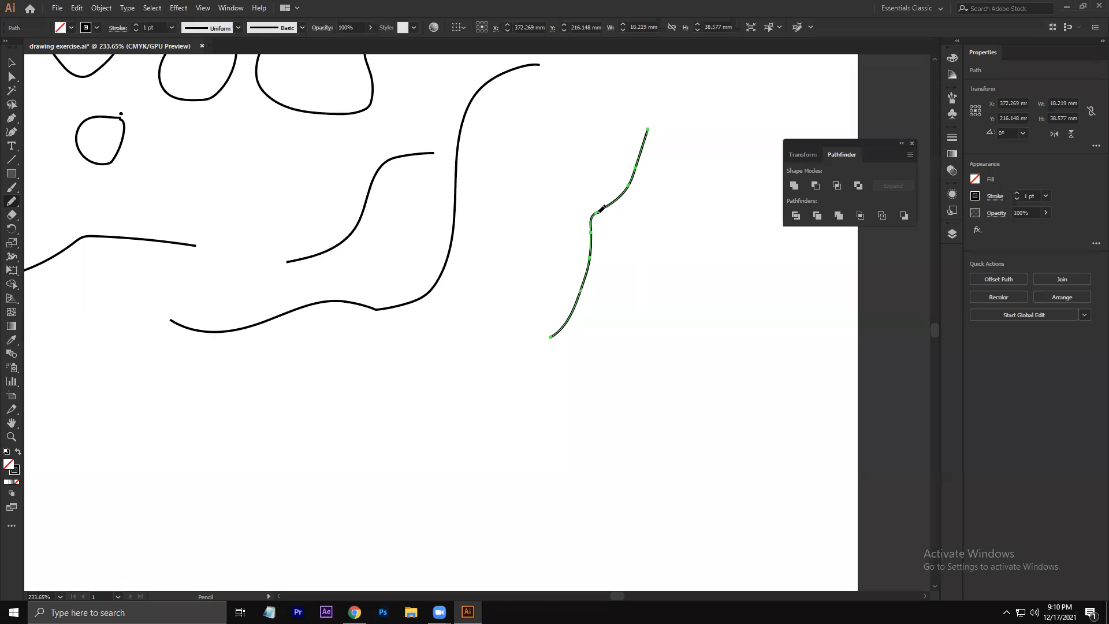
{"action": "mouse_move", "coordinate": [594, 212]}
{"action": "left_mouse_down"}
{"action": "mouse_move", "coordinate": [592, 110]}
{"action": "mouse_move", "coordinate": [691, 78]}
{"action": "mouse_move", "coordinate": [590, 240]}
{"action": "left_mouse_up"}
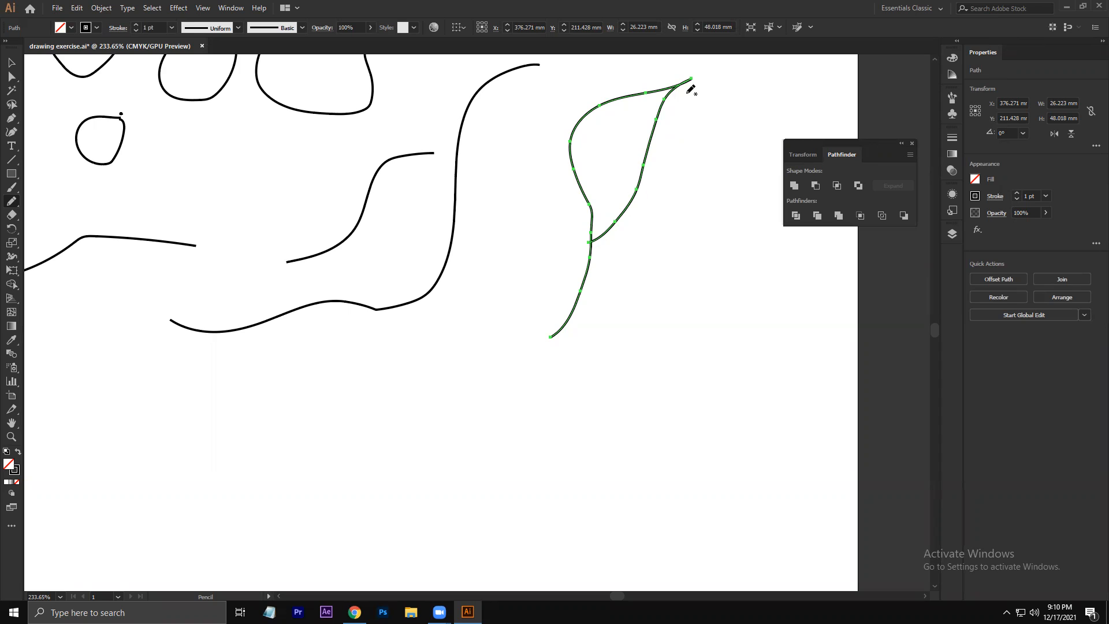
{"action": "left_click", "coordinate": [11, 62]}
{"action": "left_click", "coordinate": [691, 227]}
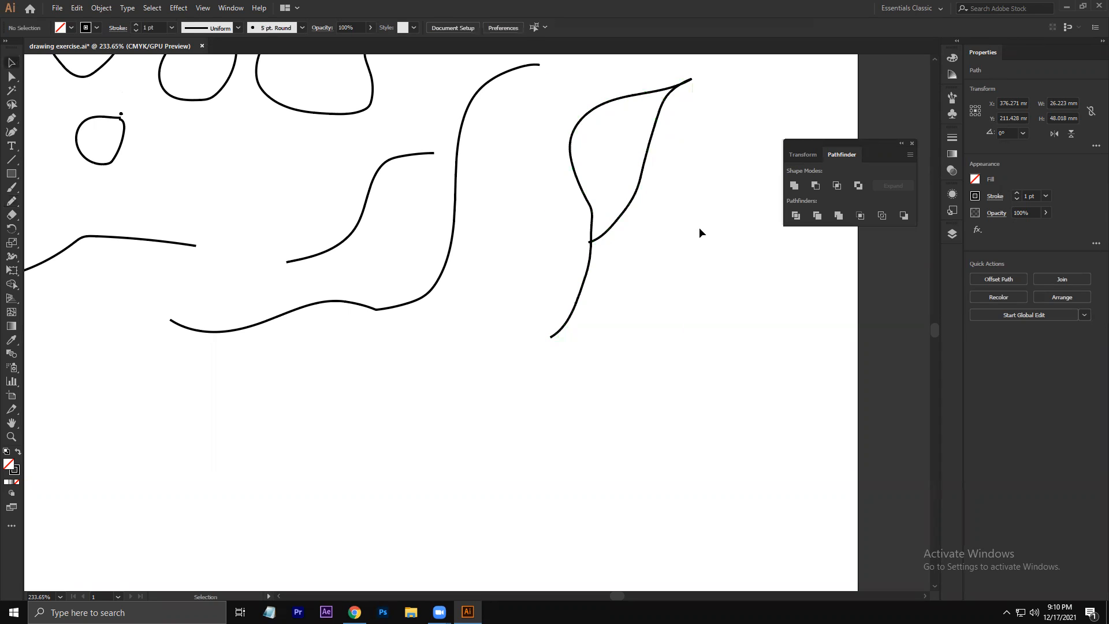
{"action": "left_click", "coordinate": [634, 198]}
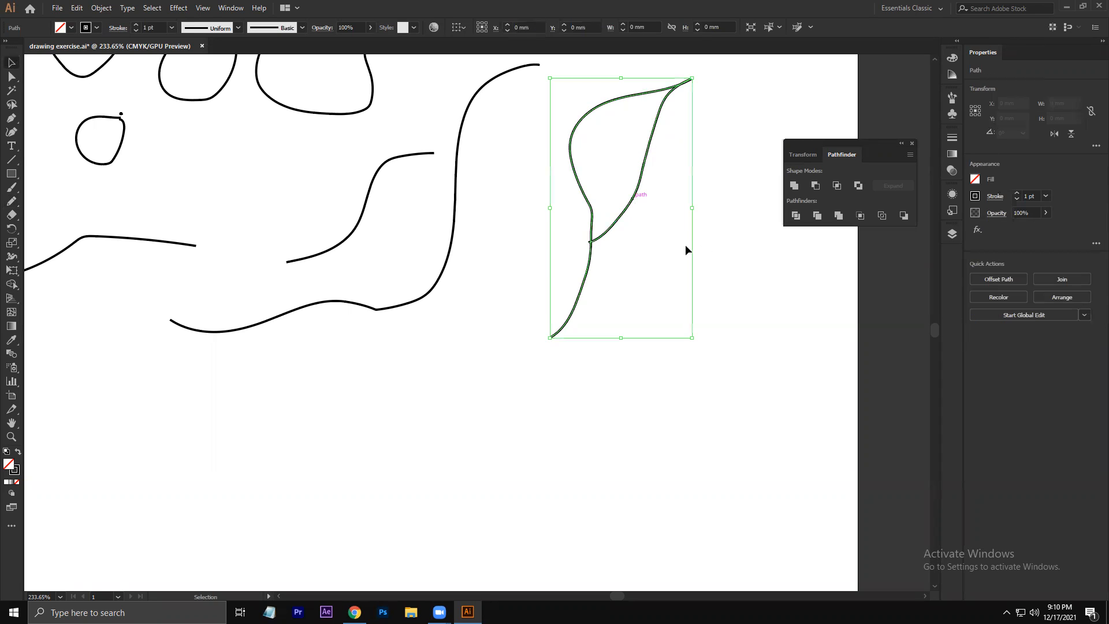
{"action": "left_click", "coordinate": [779, 246]}
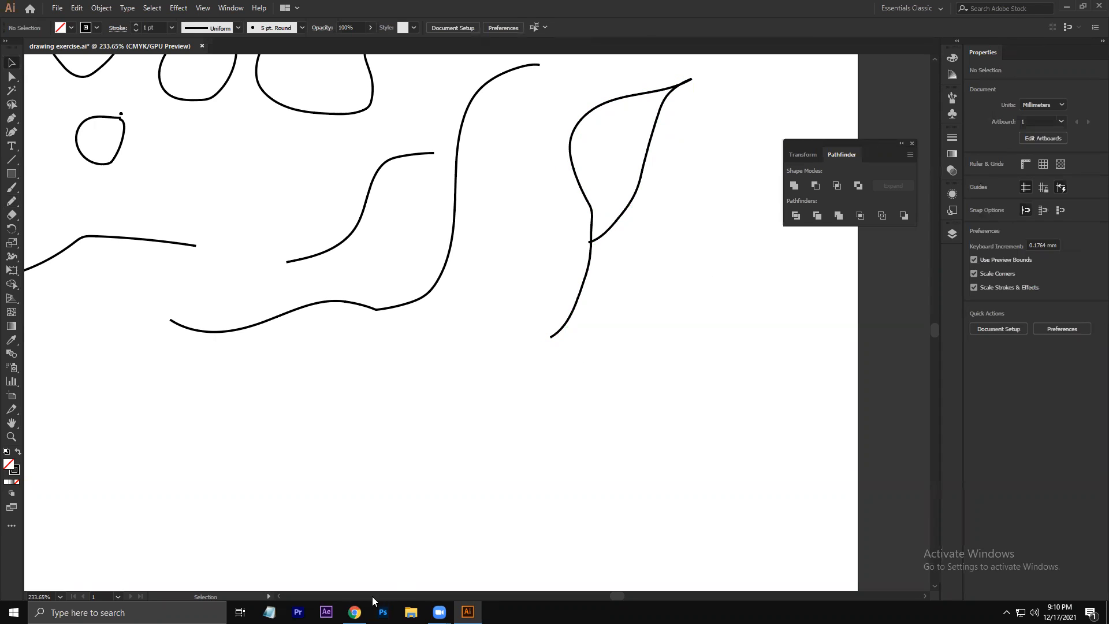
Step: Switch to Facebook in Chrome, close the two open chats, and check the notifications and Messenger list
{"action": "left_click", "coordinate": [354, 612]}
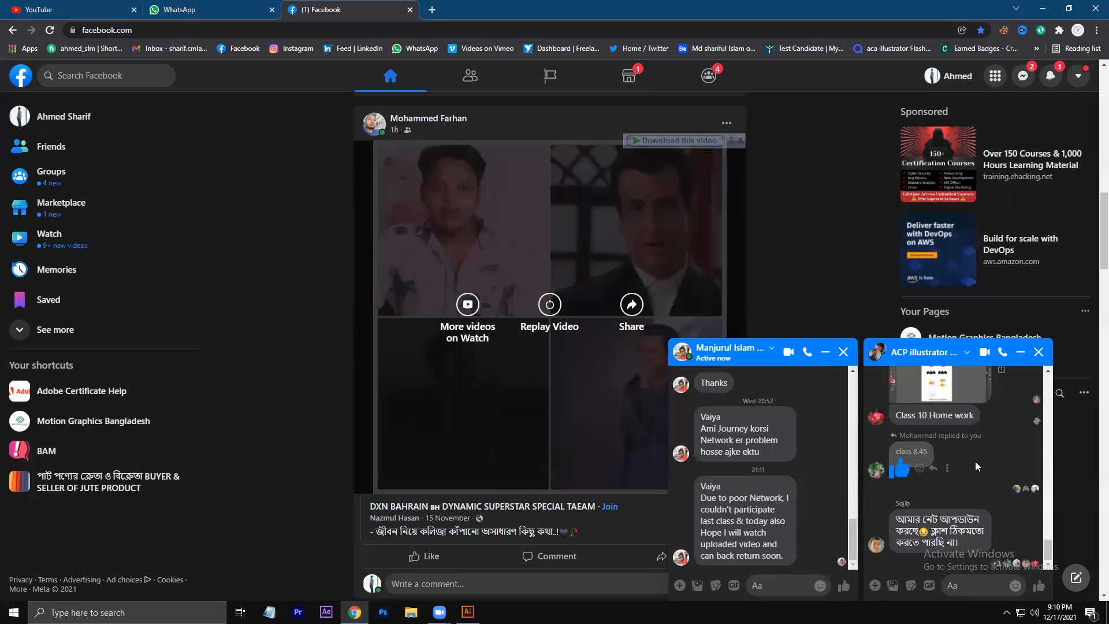
{"action": "left_click", "coordinate": [844, 353]}
{"action": "left_click", "coordinate": [1038, 352]}
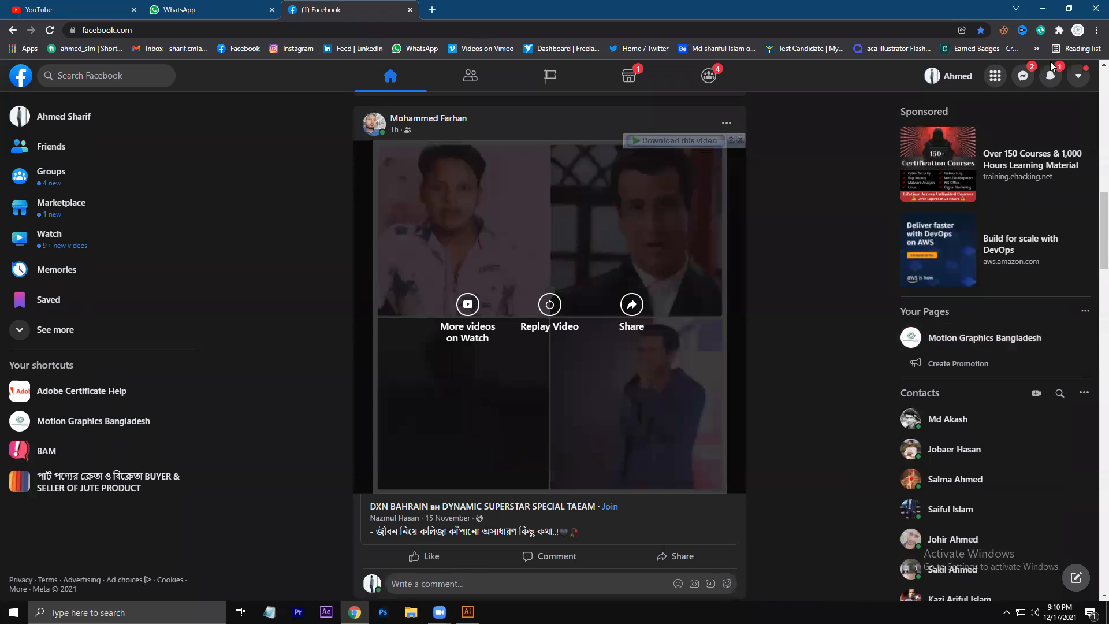
{"action": "left_click", "coordinate": [1052, 76]}
{"action": "left_click", "coordinate": [1052, 77]}
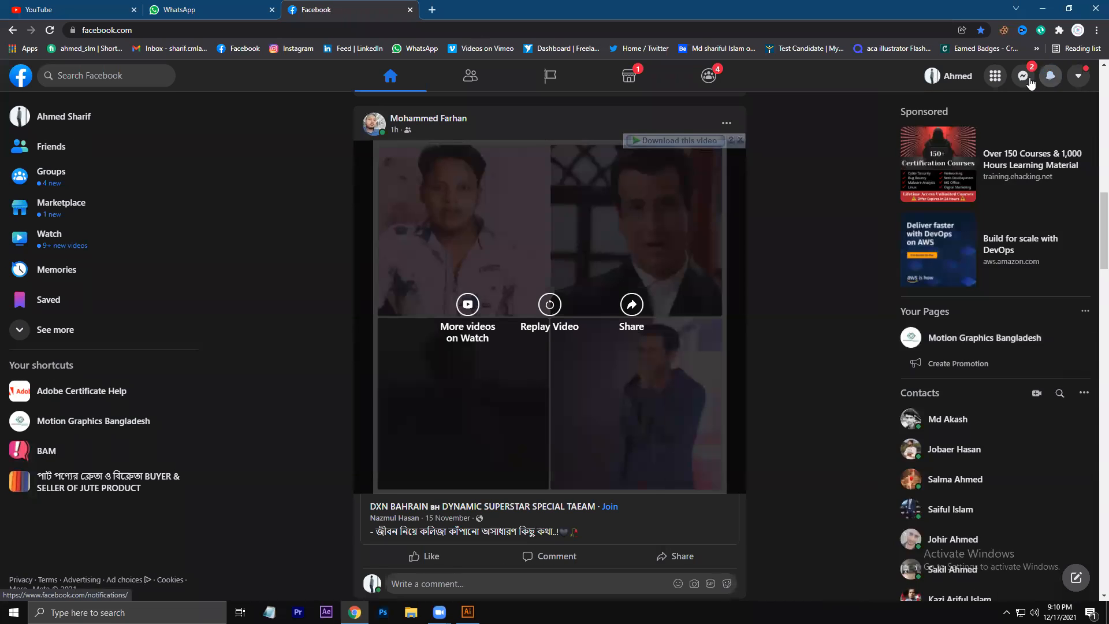
{"action": "left_click", "coordinate": [1026, 80]}
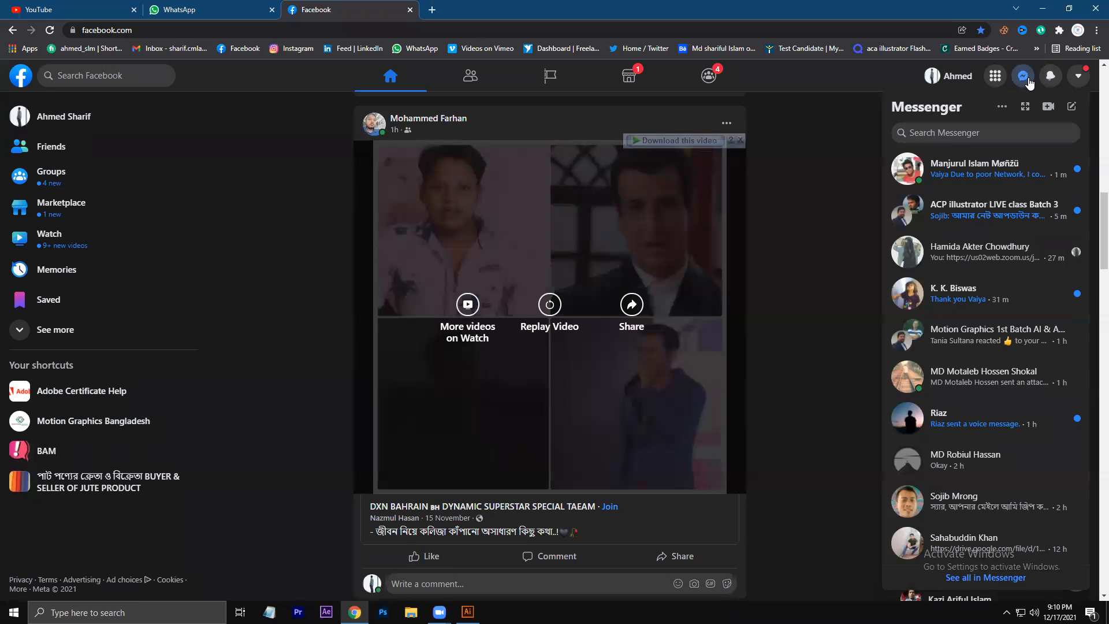
{"action": "left_click", "coordinate": [1028, 81]}
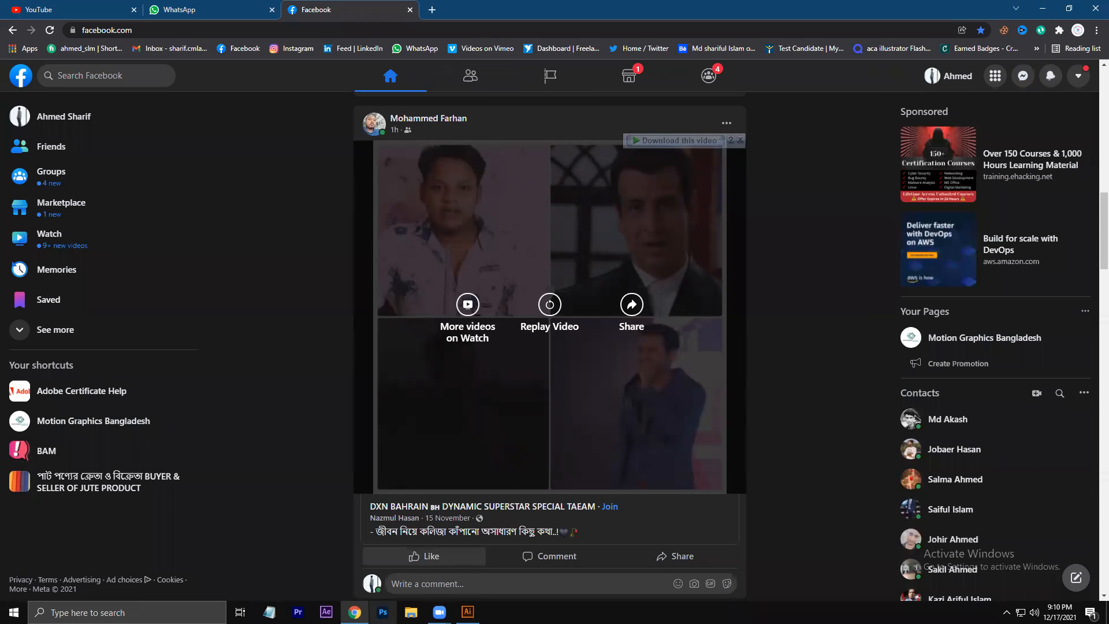
Step: Return to Illustrator and delete all the practice strokes and shapes beside the sunglasses photo
{"action": "left_click", "coordinate": [468, 611]}
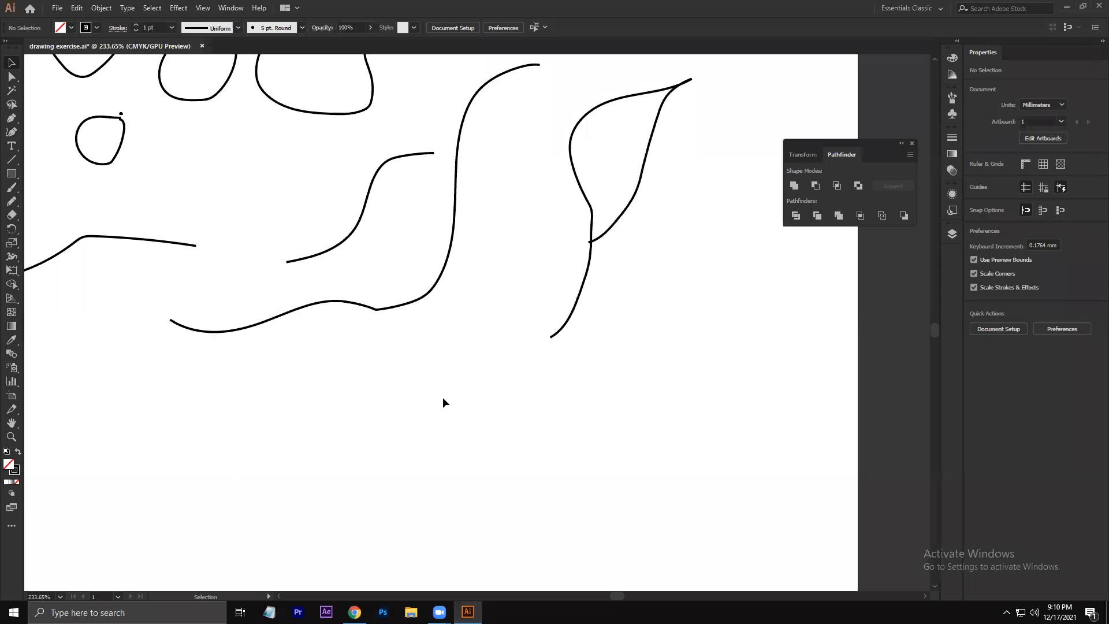
{"action": "key", "text": "z"}
{"action": "left_click_drag", "start_coordinate": [393, 383], "coordinate": [324, 413]}
{"action": "left_click_drag", "start_coordinate": [433, 333], "coordinate": [405, 374]}
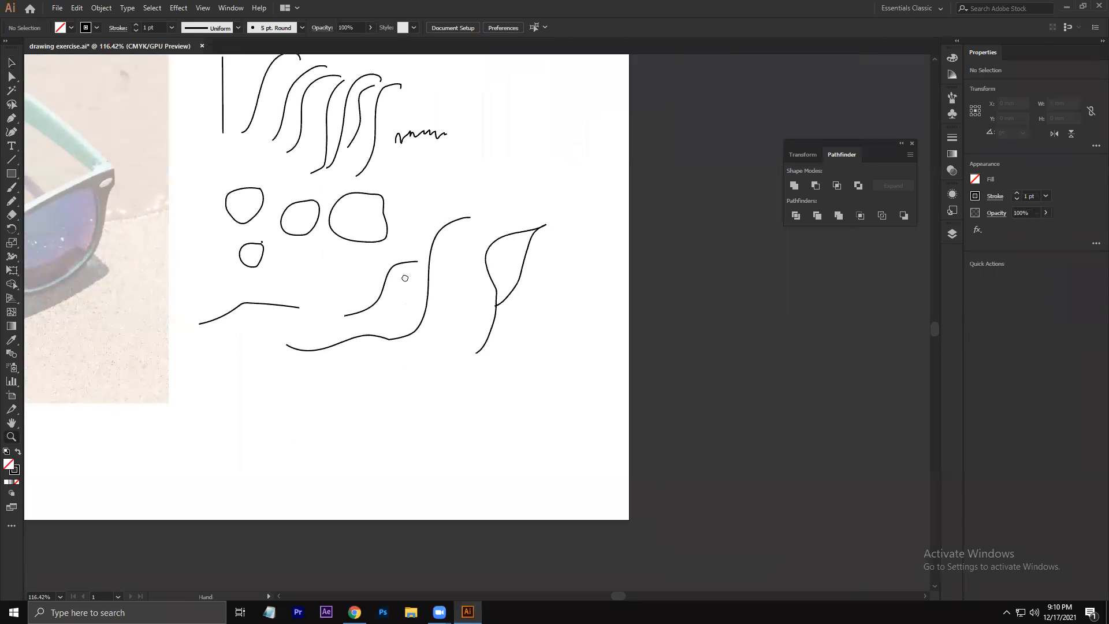
{"action": "left_click_drag", "start_coordinate": [405, 238], "coordinate": [406, 306]}
{"action": "left_click", "coordinate": [10, 64]}
{"action": "mouse_move", "coordinate": [206, 109]}
{"action": "left_mouse_down"}
{"action": "mouse_move", "coordinate": [480, 391]}
{"action": "mouse_move", "coordinate": [566, 456]}
{"action": "left_mouse_up"}
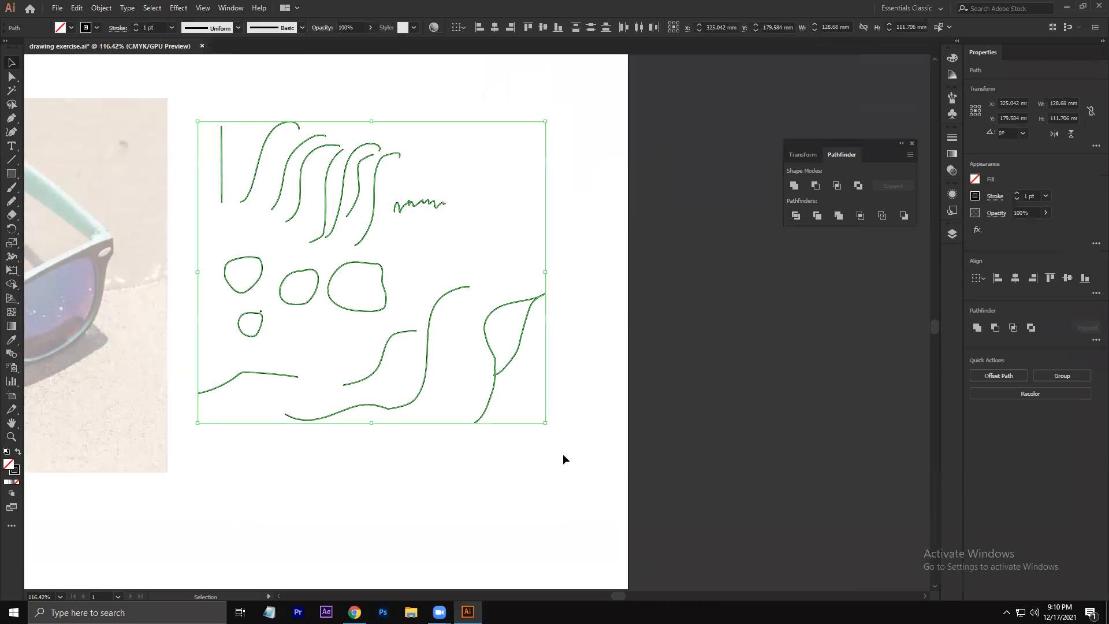
{"action": "key", "text": "Delete"}
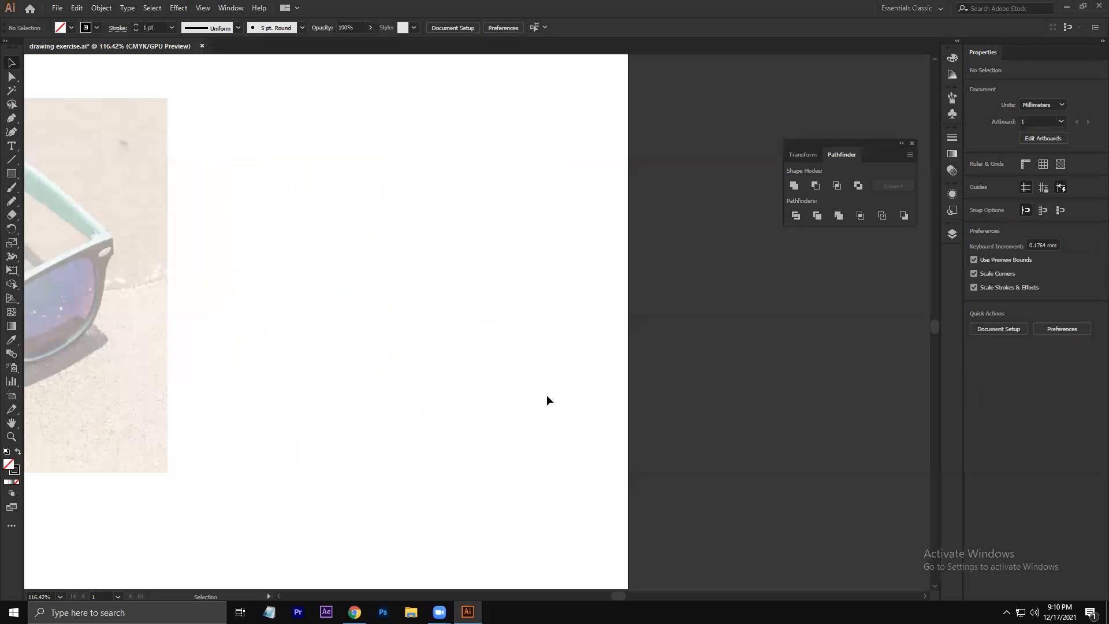
Step: Draw an irregular closed shape about 56 mm wide and 76 mm tall with the Pencil in the cleared area
{"action": "key", "text": "n"}
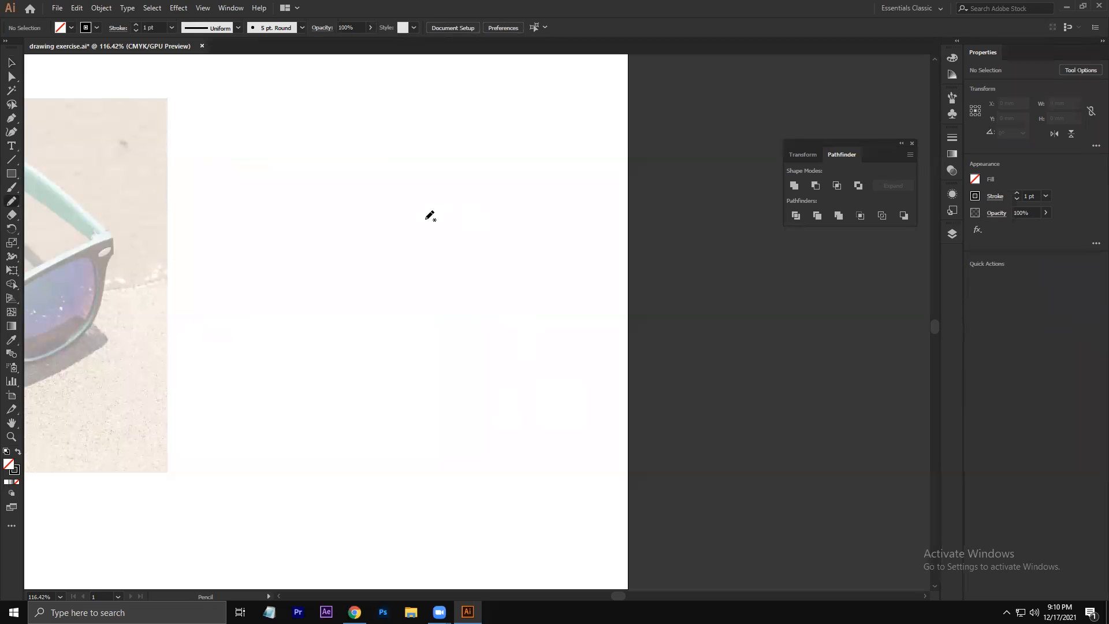
{"action": "mouse_move", "coordinate": [422, 210]}
{"action": "left_mouse_down"}
{"action": "mouse_move", "coordinate": [366, 238]}
{"action": "mouse_move", "coordinate": [356, 319]}
{"action": "mouse_move", "coordinate": [375, 355]}
{"action": "mouse_move", "coordinate": [405, 369]}
{"action": "mouse_move", "coordinate": [424, 330]}
{"action": "mouse_move", "coordinate": [476, 292]}
{"action": "mouse_move", "coordinate": [453, 227]}
{"action": "mouse_move", "coordinate": [499, 175]}
{"action": "mouse_move", "coordinate": [453, 173]}
{"action": "mouse_move", "coordinate": [422, 209]}
{"action": "left_mouse_up"}
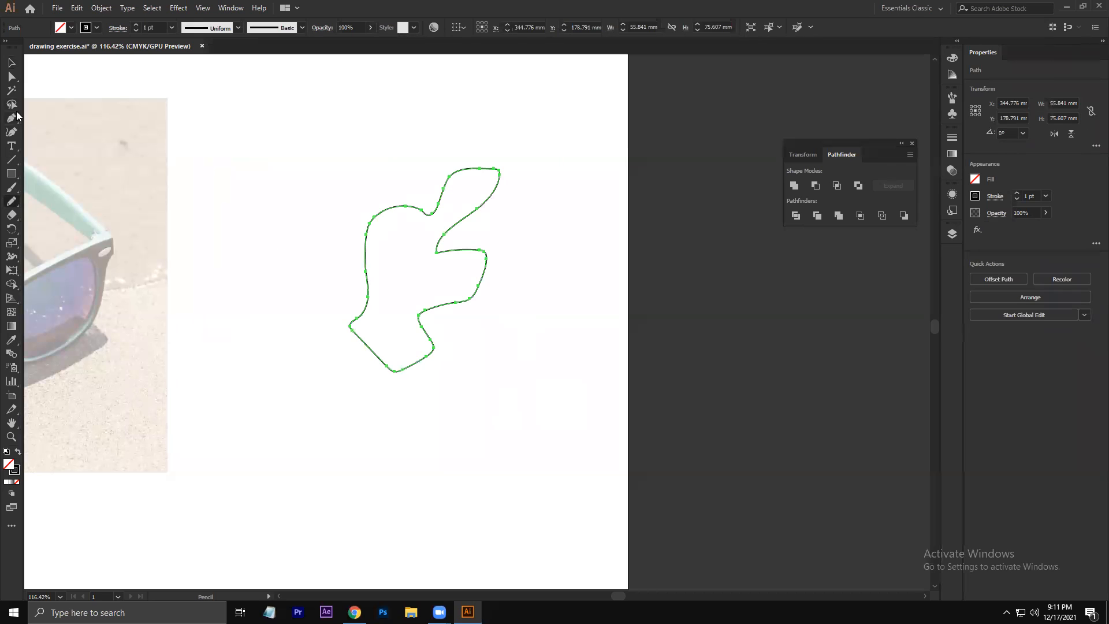
{"action": "left_click", "coordinate": [11, 62]}
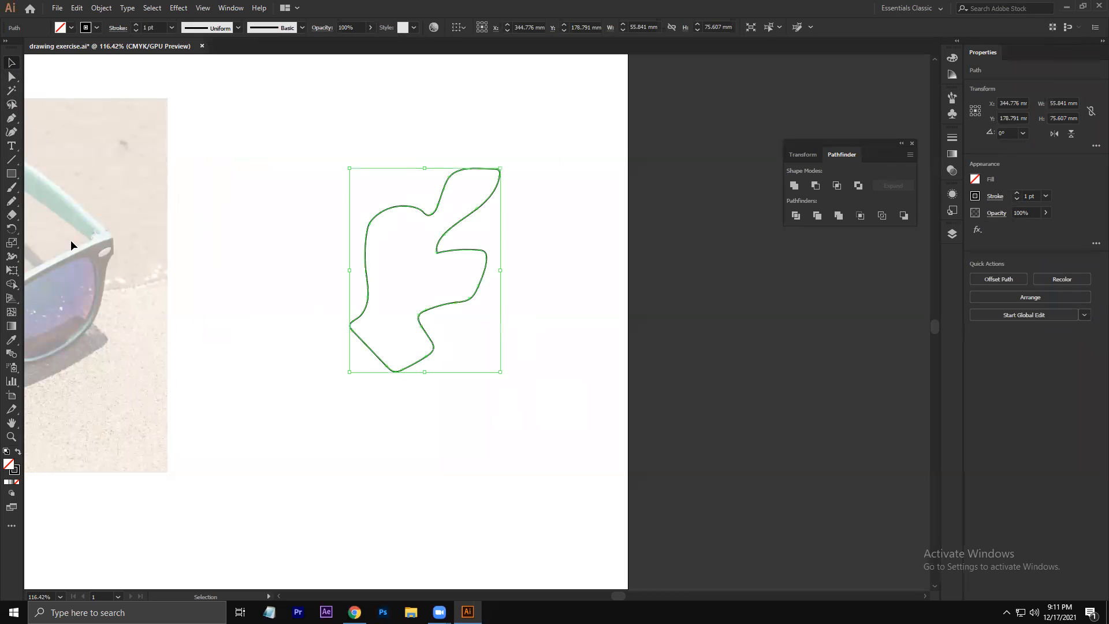
Step: Review the Pencil Tool options and dismiss them without changing anything
{"action": "left_click", "coordinate": [542, 237]}
{"action": "left_click", "coordinate": [472, 254]}
{"action": "double_click", "coordinate": [10, 202]}
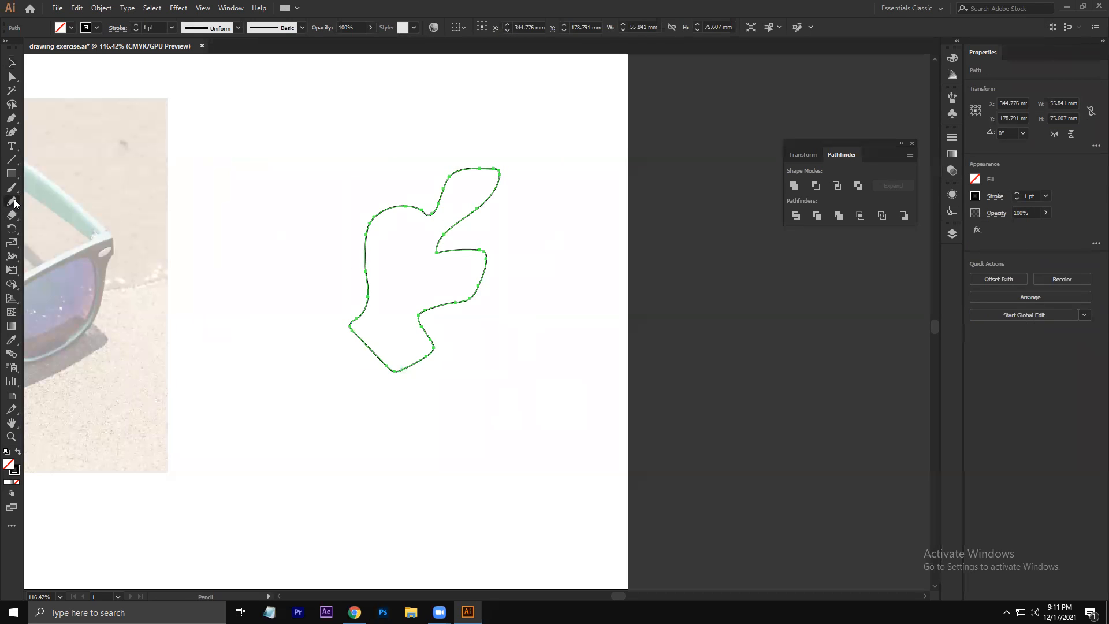
{"action": "mouse_move", "coordinate": [629, 60]}
{"action": "left_mouse_down"}
{"action": "mouse_move", "coordinate": [715, 41]}
{"action": "mouse_move", "coordinate": [680, 59]}
{"action": "left_mouse_up"}
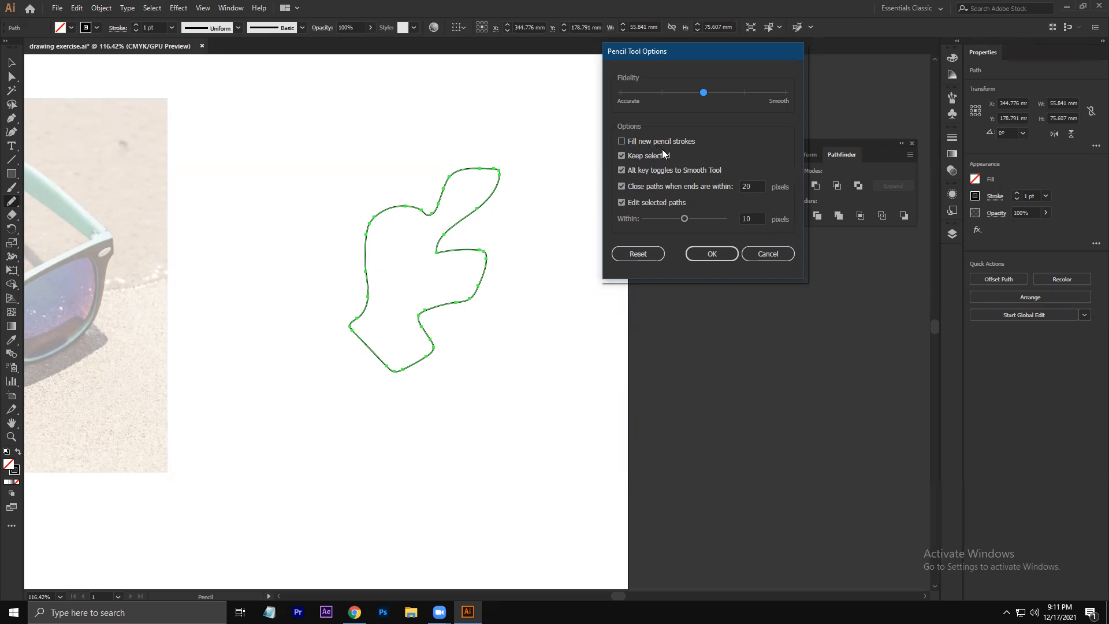
{"action": "left_click", "coordinate": [783, 255]}
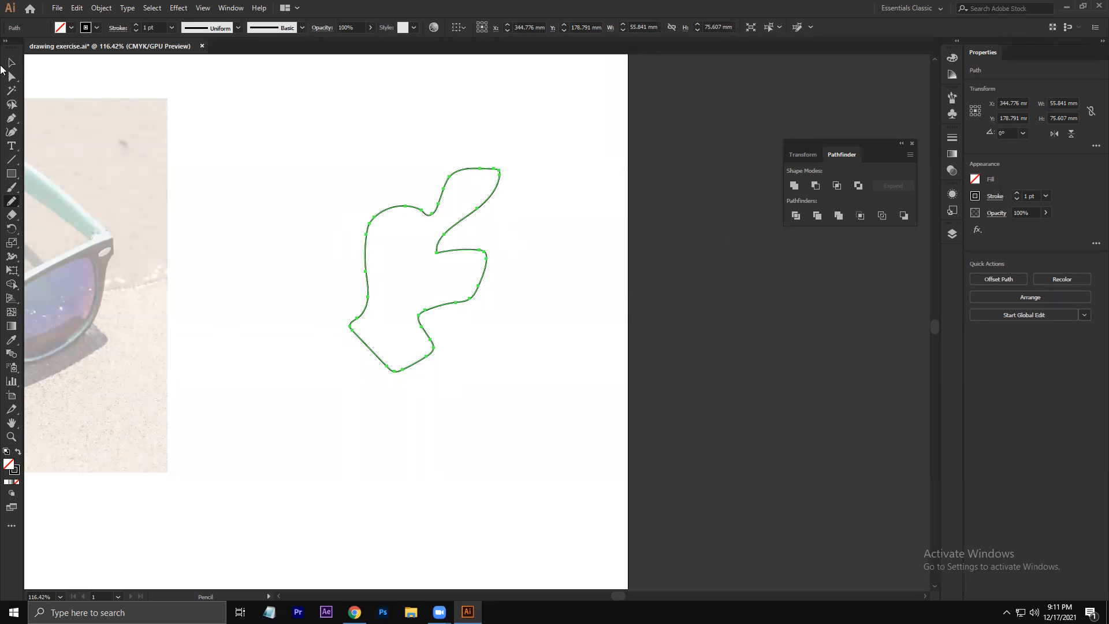
Step: Open the Simplify command for the irregular closed shape and preview the simplified path
{"action": "key", "text": "z"}
{"action": "left_click_drag", "start_coordinate": [414, 302], "coordinate": [492, 376]}
{"action": "left_click_drag", "start_coordinate": [473, 159], "coordinate": [415, 182]}
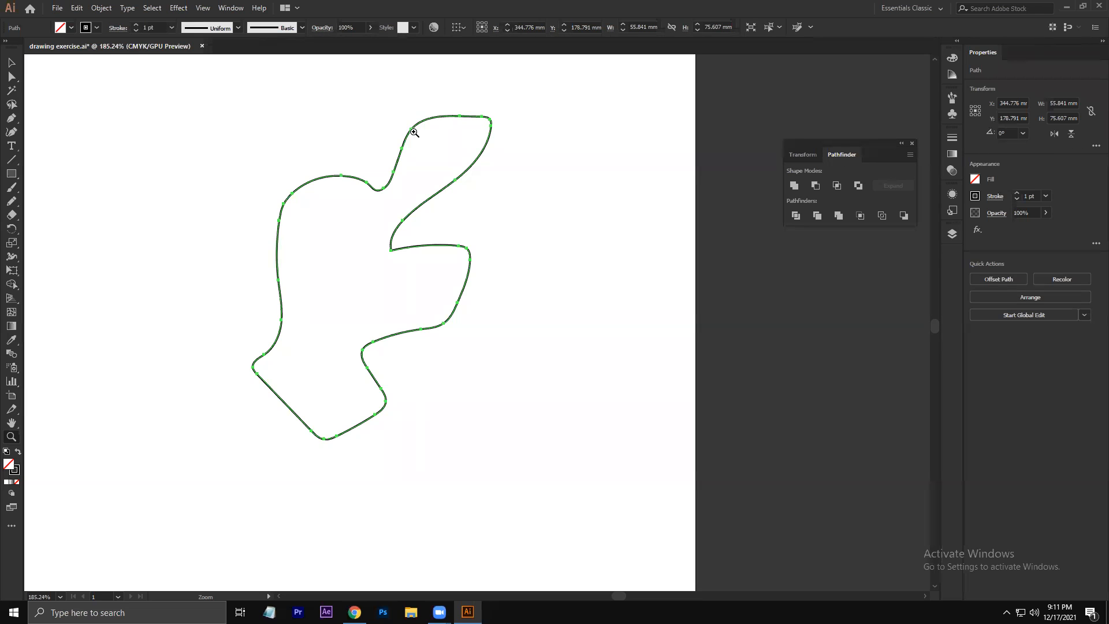
{"action": "key", "text": "n"}
{"action": "right_click", "coordinate": [11, 206]}
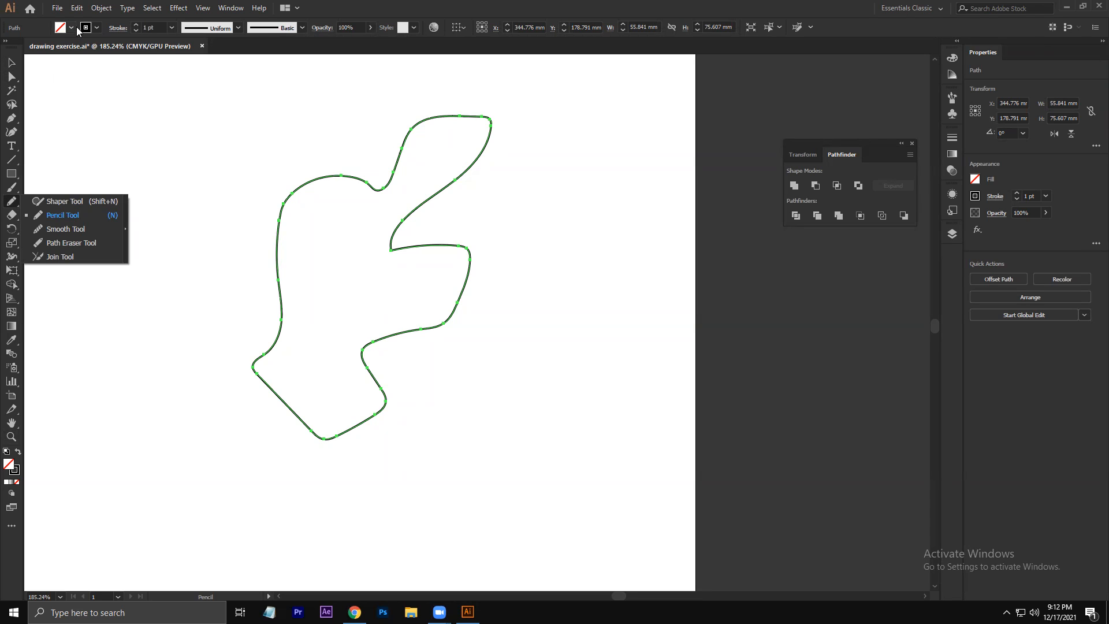
{"action": "left_click", "coordinate": [98, 8]}
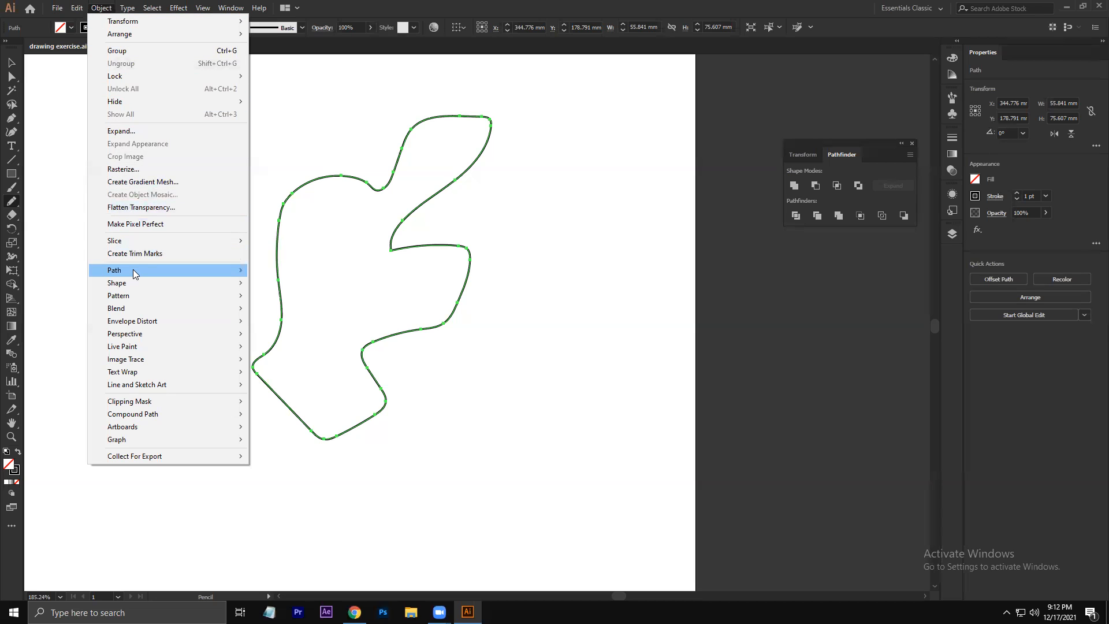
{"action": "mouse_move", "coordinate": [134, 271]}
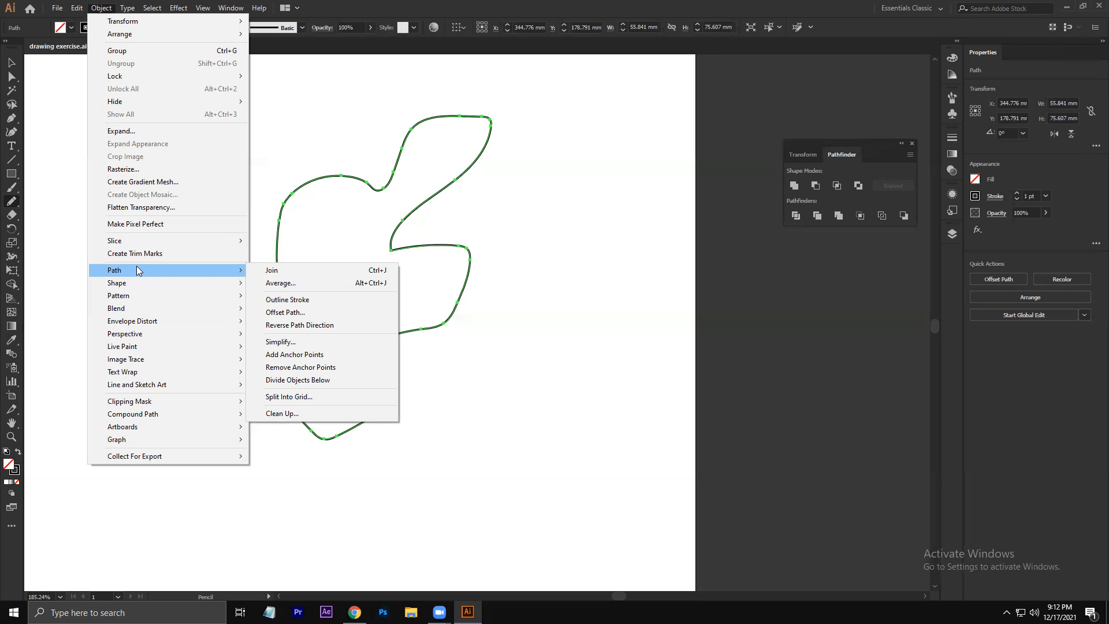
{"action": "left_click", "coordinate": [326, 342]}
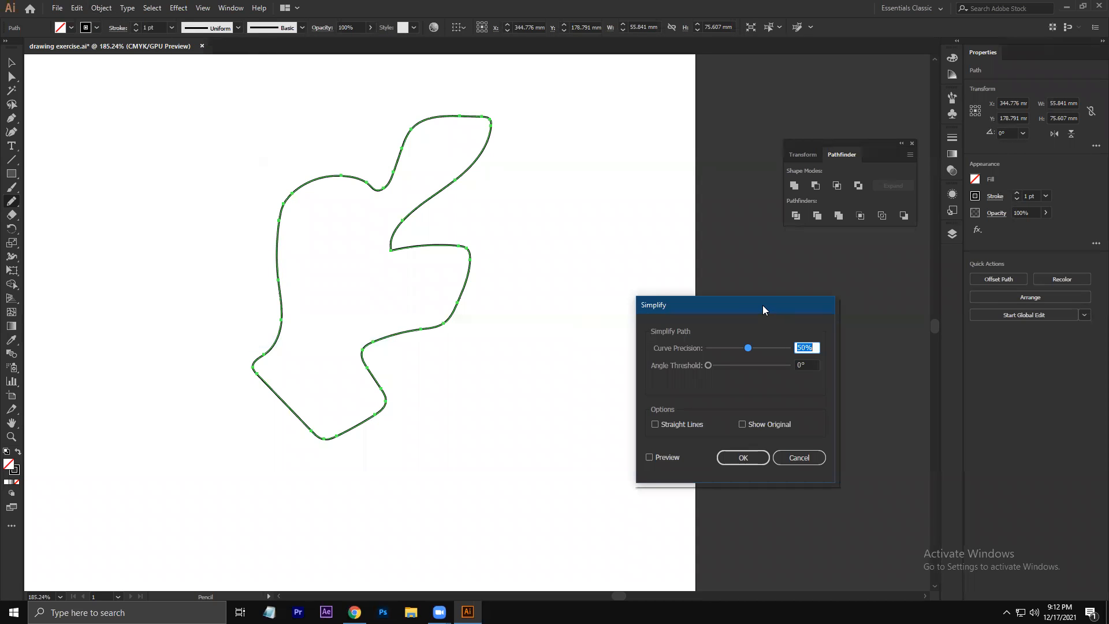
{"action": "left_click_drag", "start_coordinate": [763, 305], "coordinate": [639, 102]}
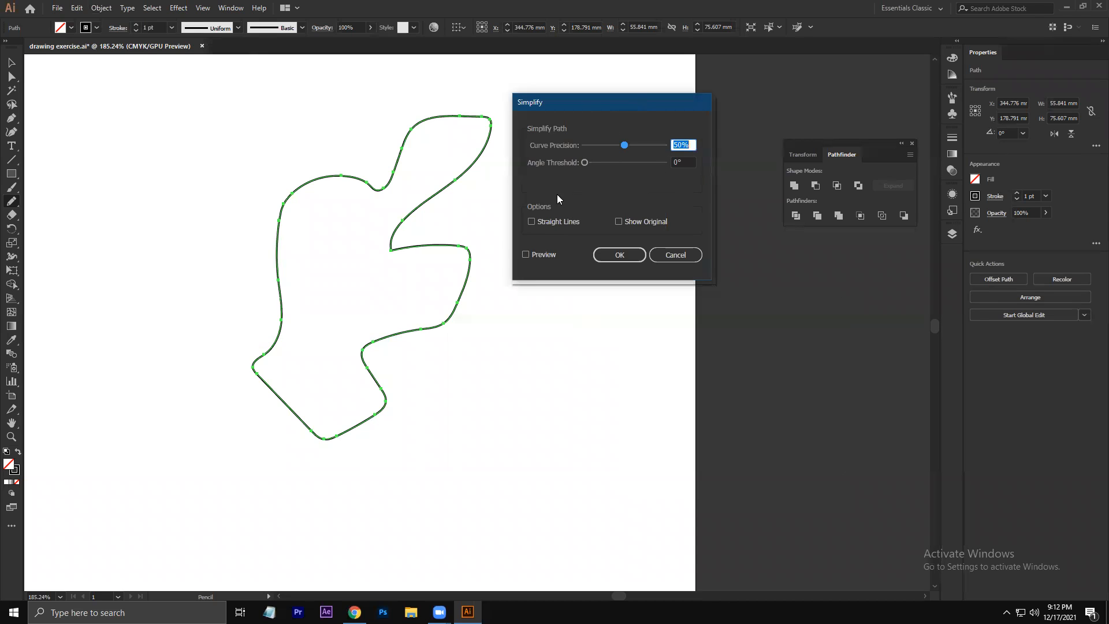
{"action": "left_click", "coordinate": [525, 254]}
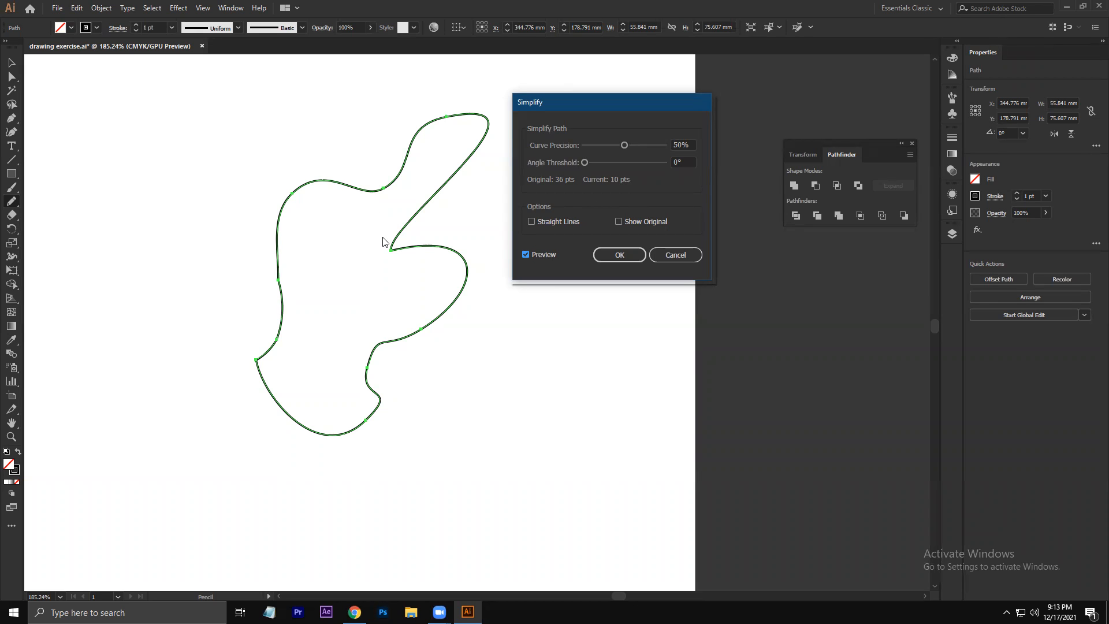
Step: Switch to Facebook in Chrome, reply "ok" in the open chat and minimise it
{"action": "left_click", "coordinate": [354, 612]}
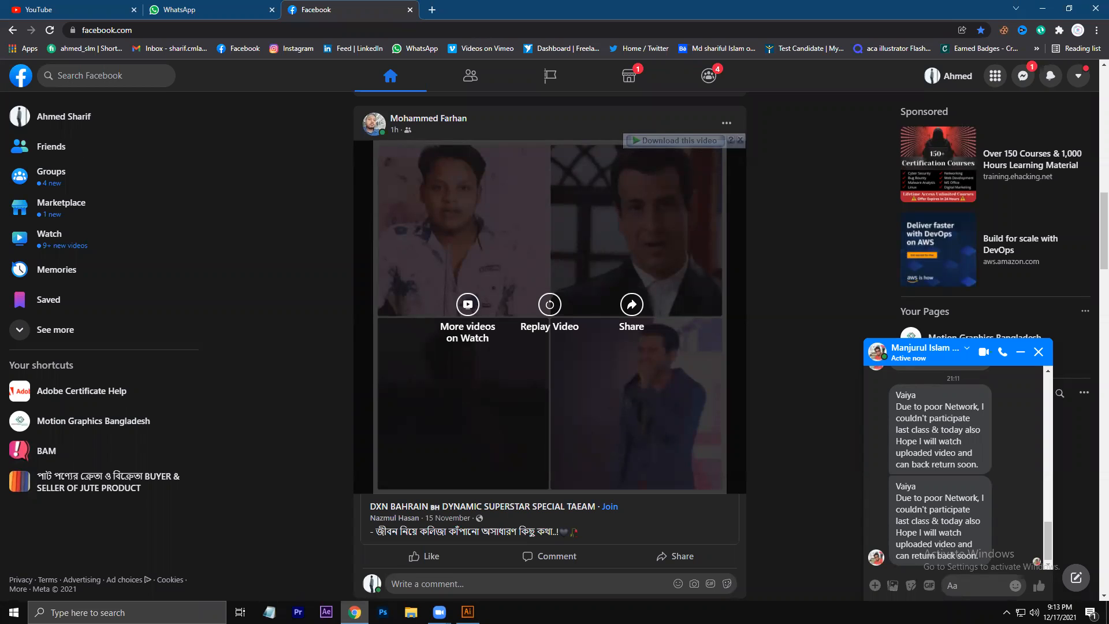
{"action": "left_click", "coordinate": [1007, 596]}
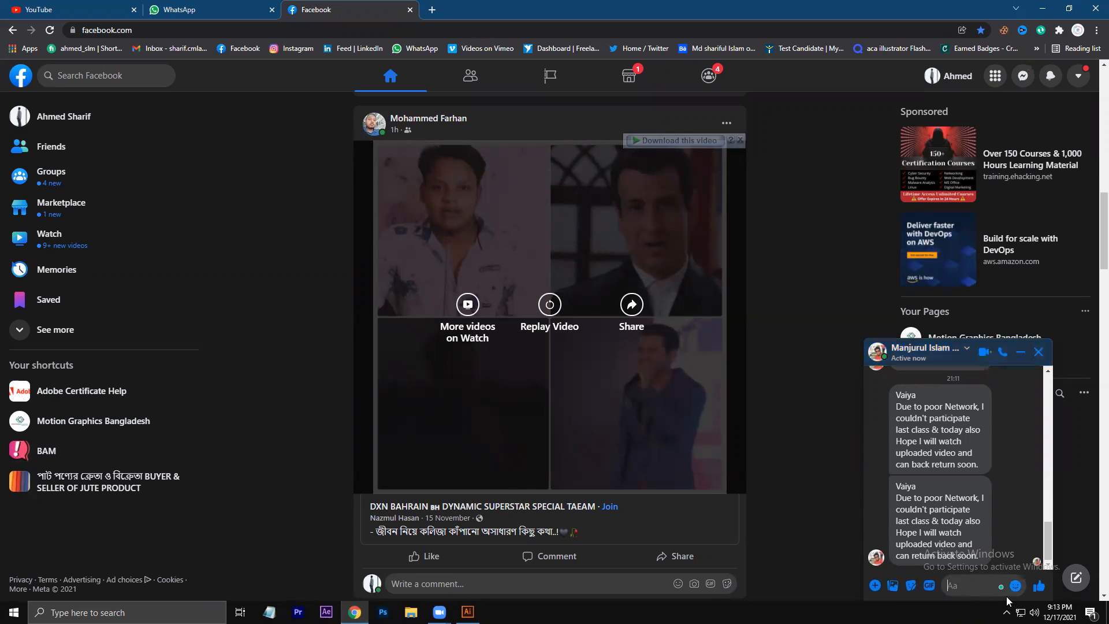
{"action": "type", "text": "ok"}
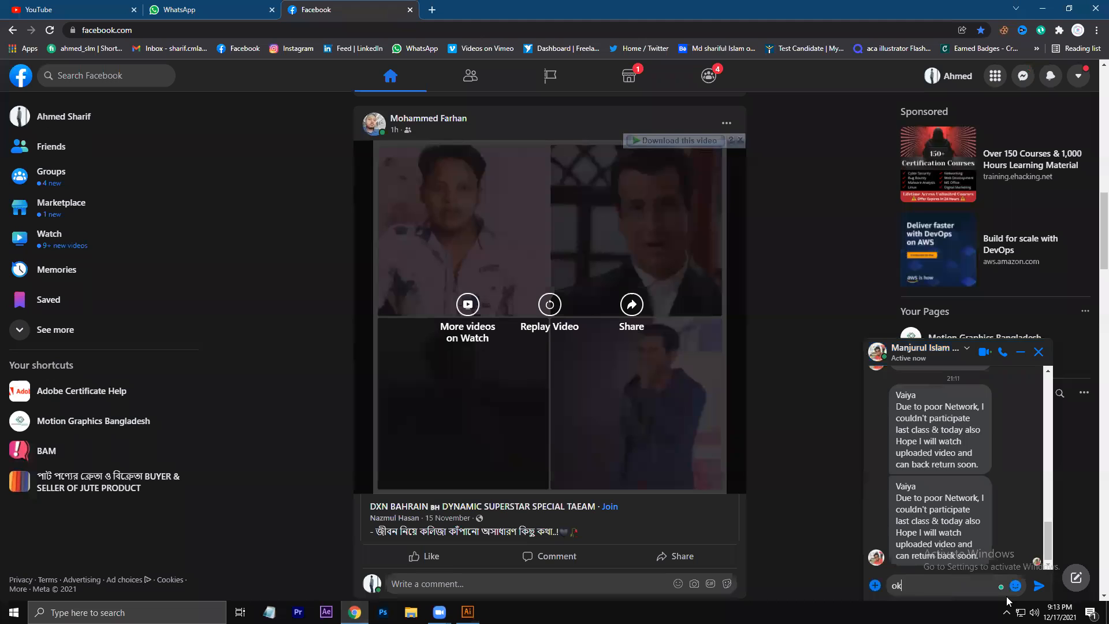
{"action": "key", "text": "Return"}
{"action": "left_click", "coordinate": [1021, 352]}
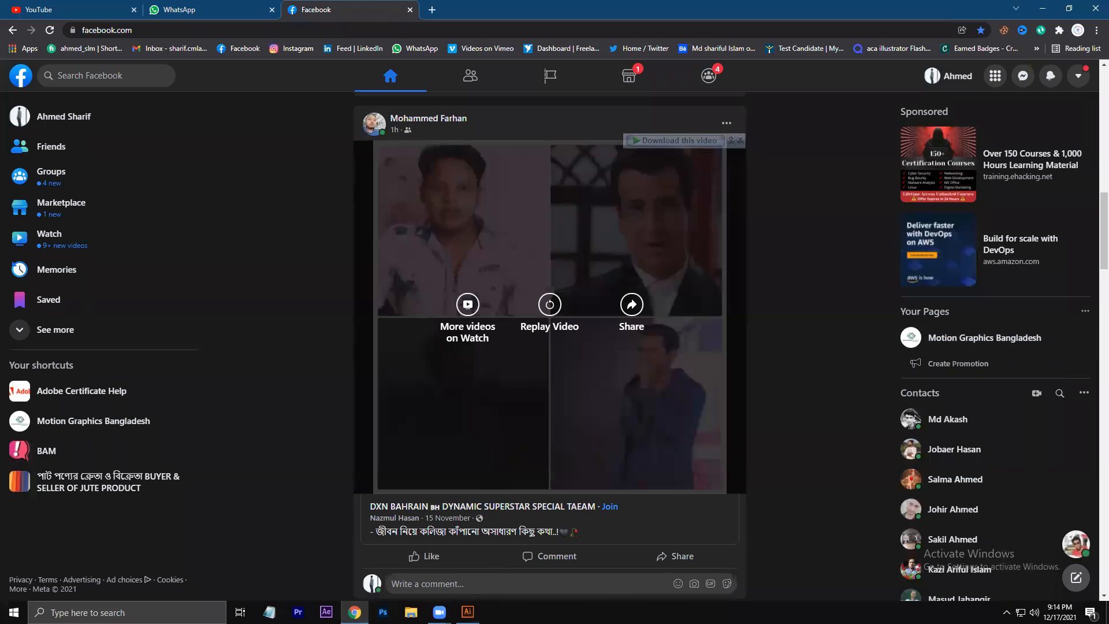
Step: Return to Illustrator and try Simplify with 78% curve precision, 64° angle threshold, Straight Lines and Show Original, then cancel
{"action": "left_click", "coordinate": [467, 612]}
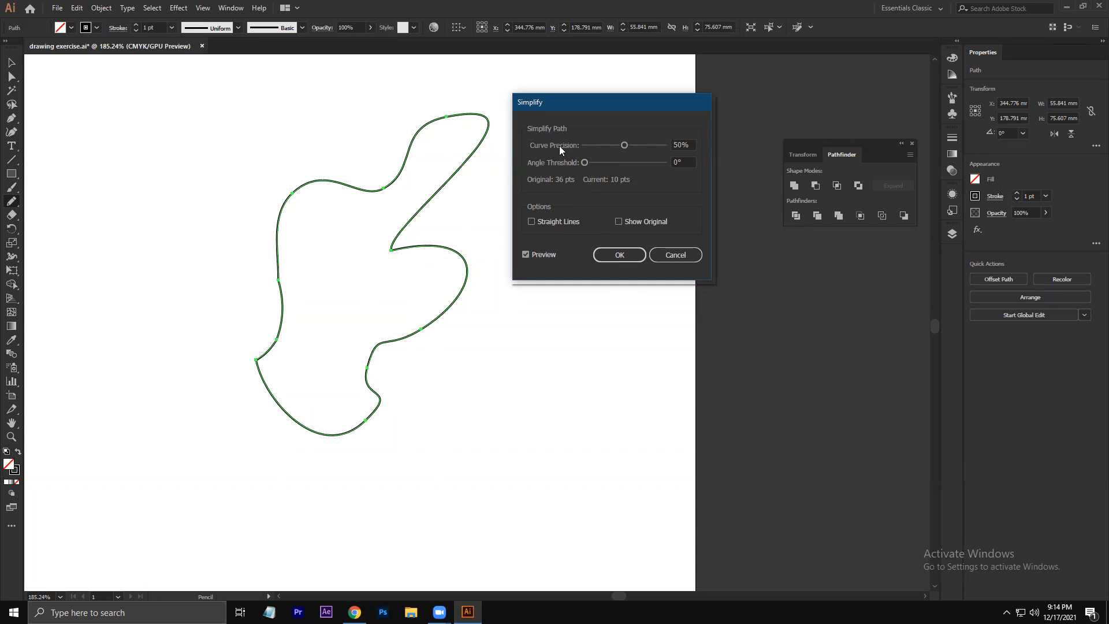
{"action": "left_click_drag", "start_coordinate": [623, 145], "coordinate": [647, 147]}
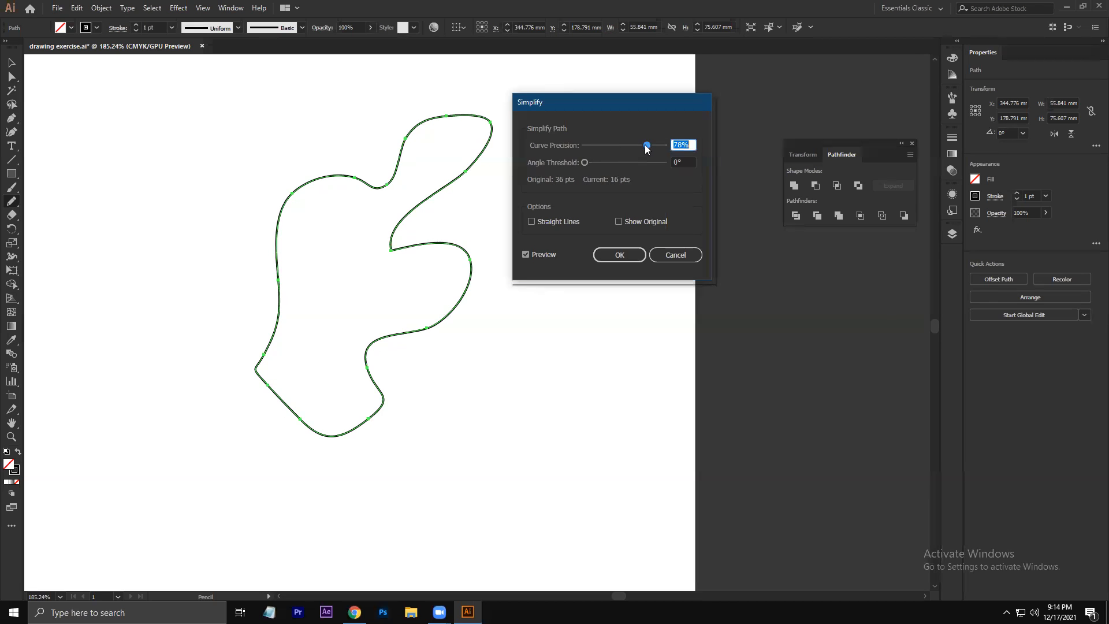
{"action": "left_click_drag", "start_coordinate": [583, 166], "coordinate": [614, 167]}
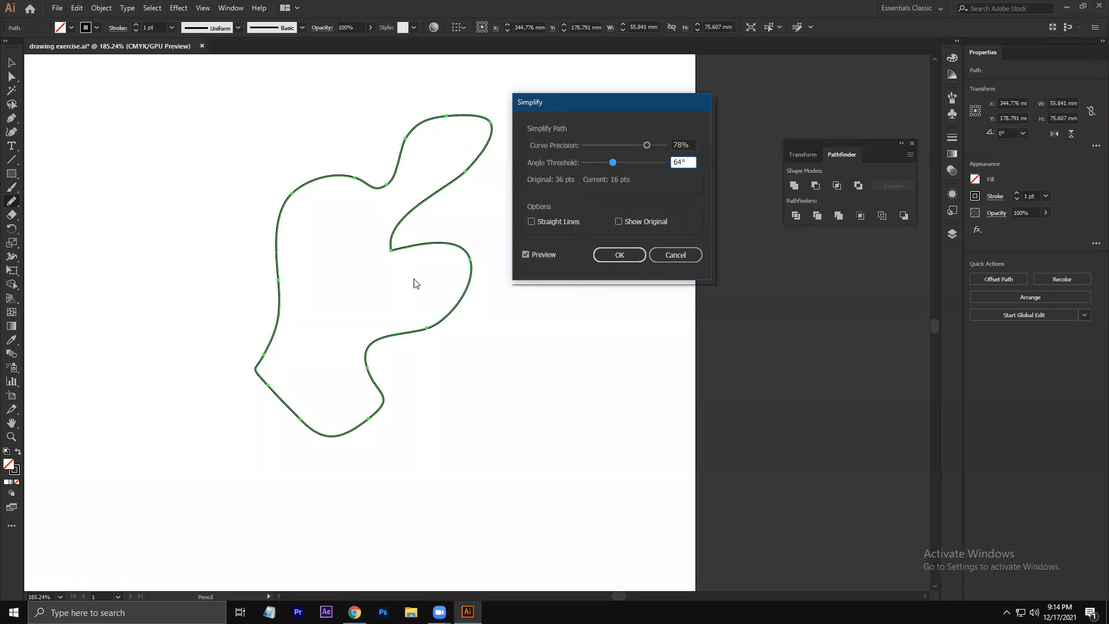
{"action": "left_click", "coordinate": [532, 221]}
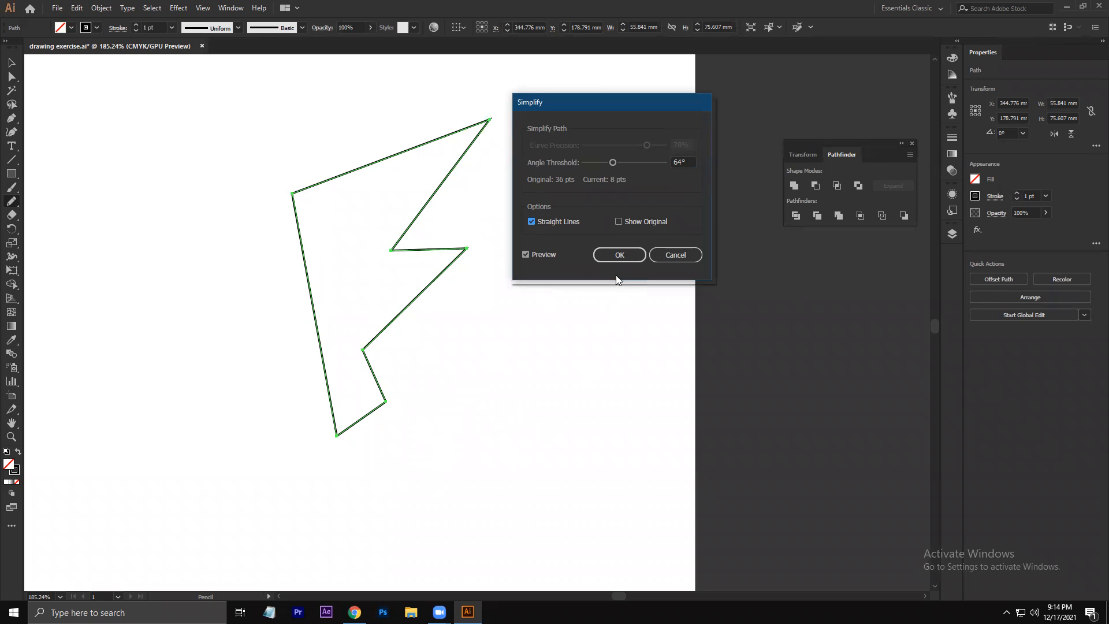
{"action": "left_click", "coordinate": [618, 222]}
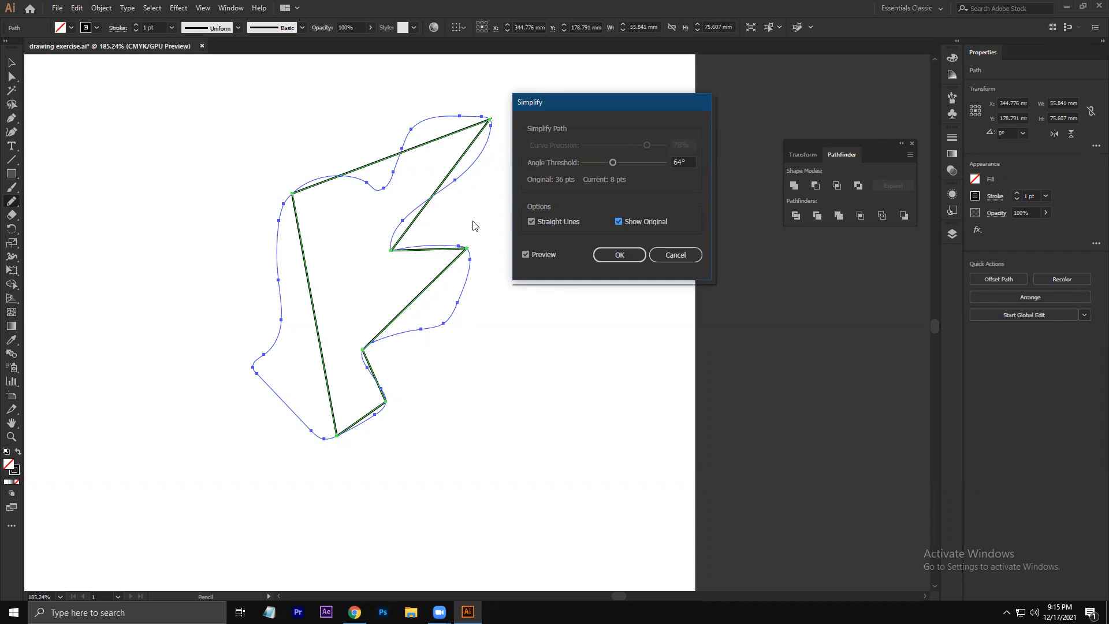
{"action": "left_click", "coordinate": [694, 257]}
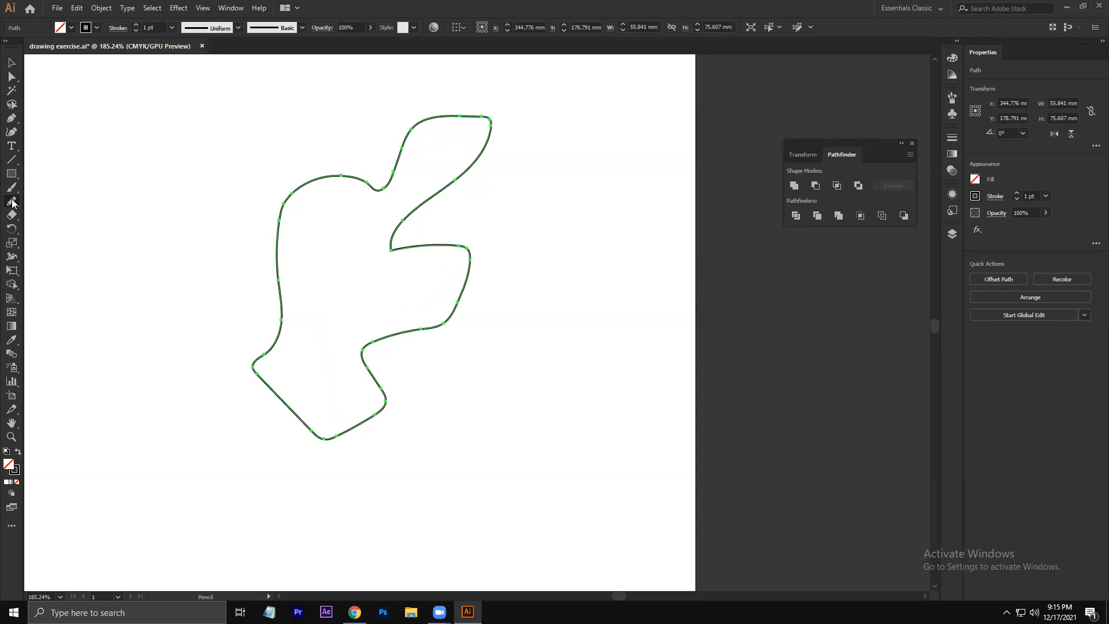
Step: Reselect the Pencil tool and check its Edit selected paths settings, leaving them as they are
{"action": "left_click", "coordinate": [12, 201]}
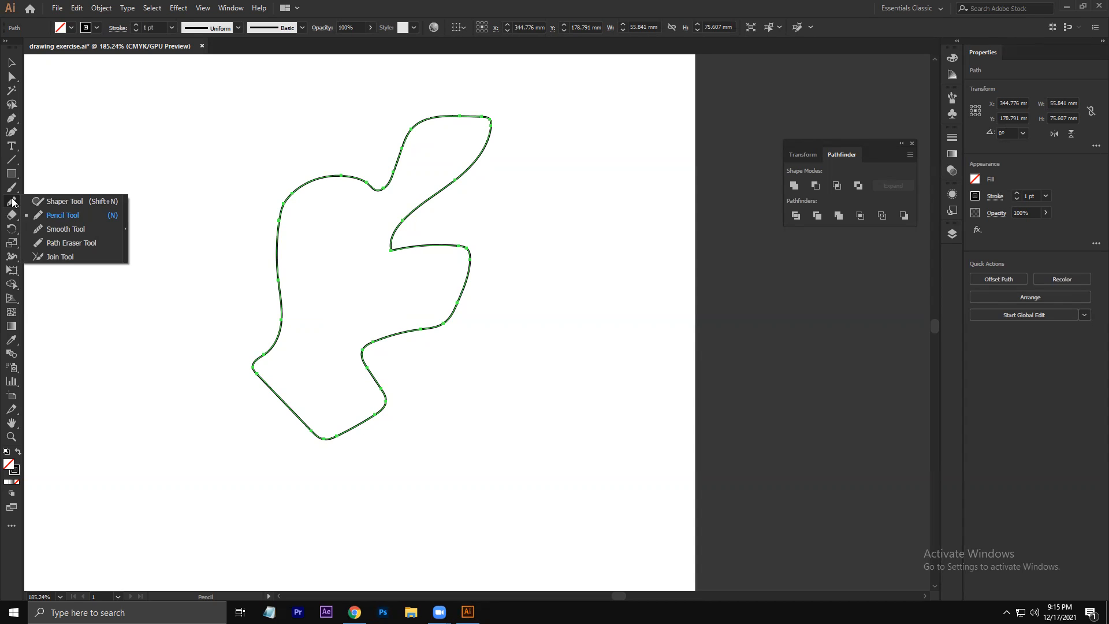
{"action": "left_click", "coordinate": [68, 217]}
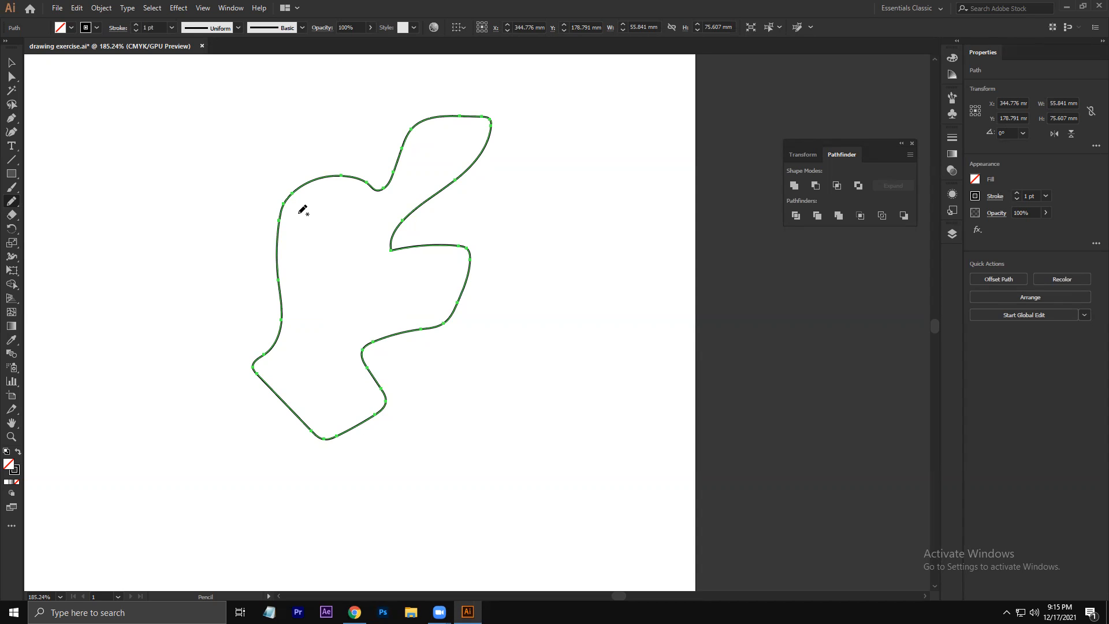
{"action": "double_click", "coordinate": [12, 200]}
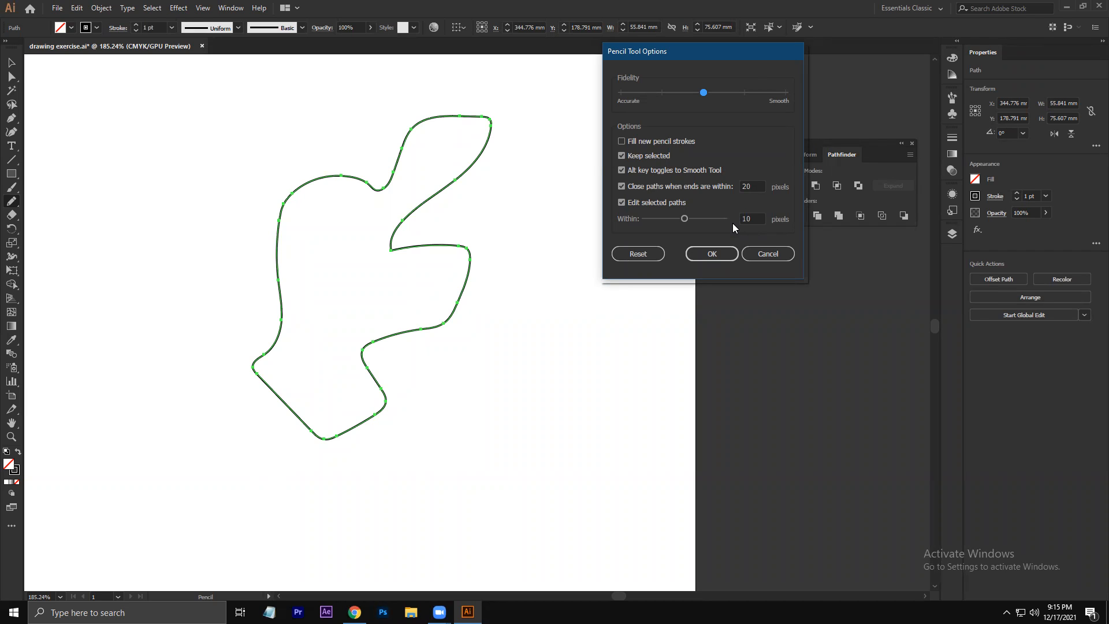
{"action": "left_click", "coordinate": [775, 254]}
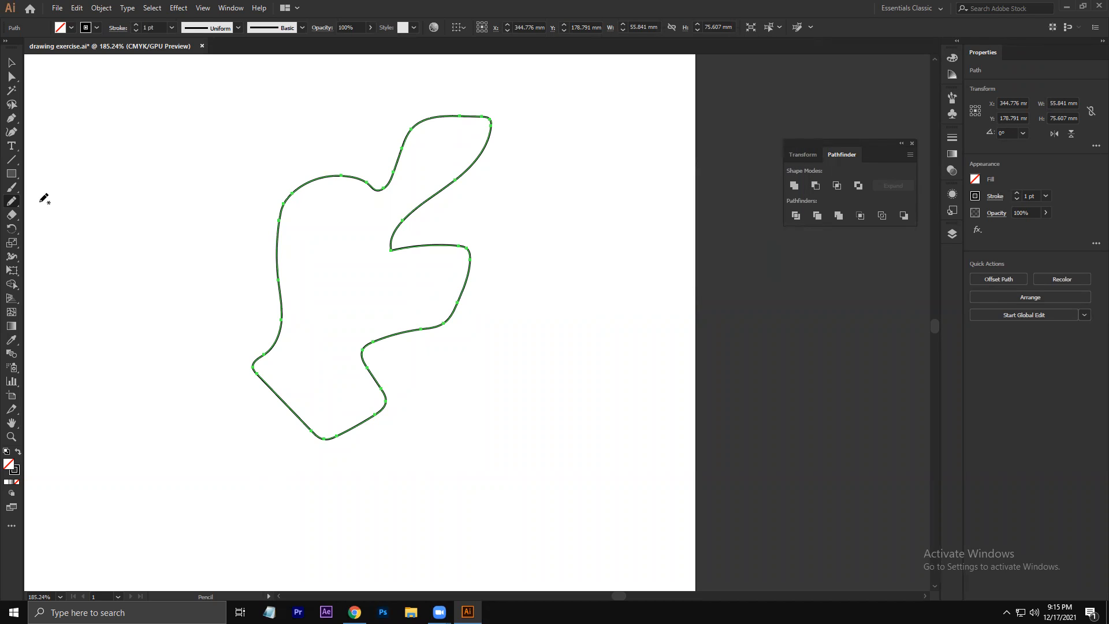
Step: Smooth the left edge of the irregular shape with the Smooth tool
{"action": "left_click", "coordinate": [11, 200]}
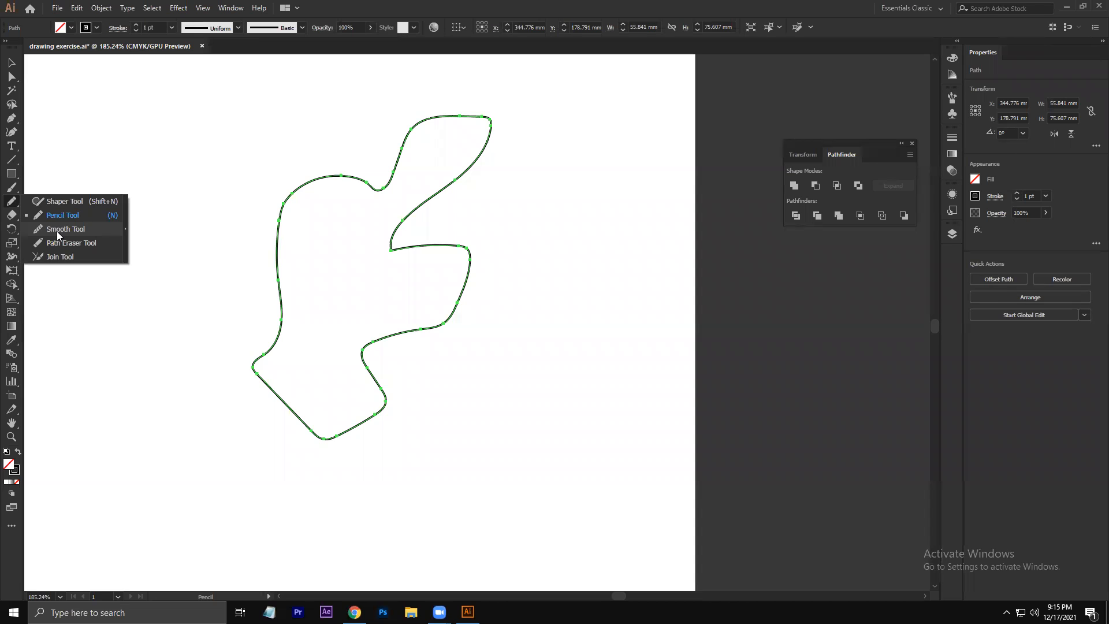
{"action": "left_click", "coordinate": [59, 229]}
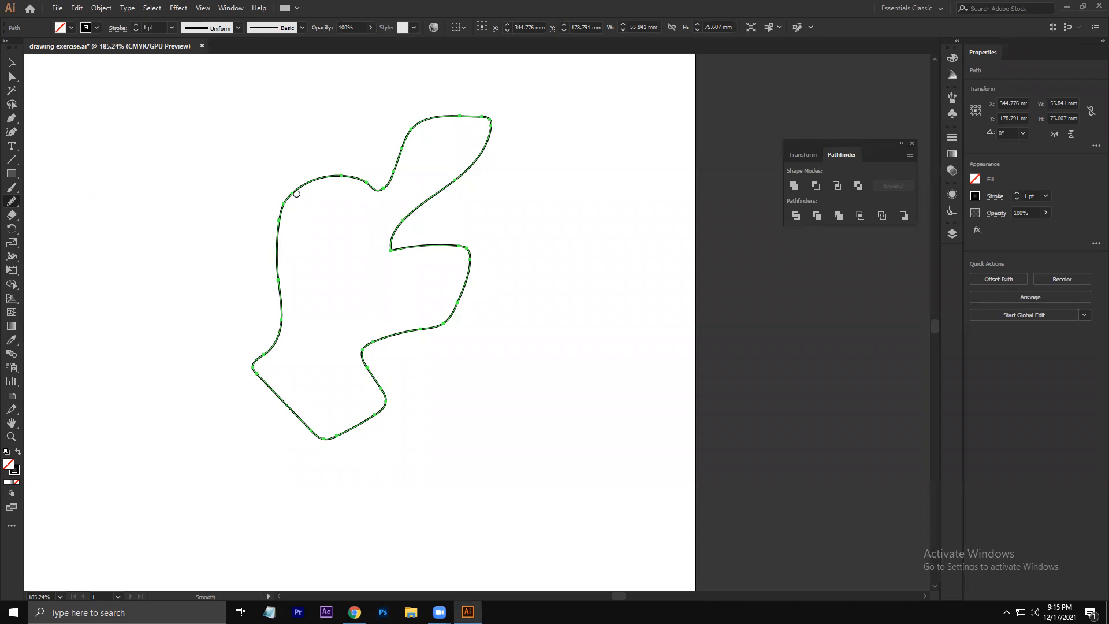
{"action": "left_click_drag", "start_coordinate": [276, 272], "coordinate": [272, 358]}
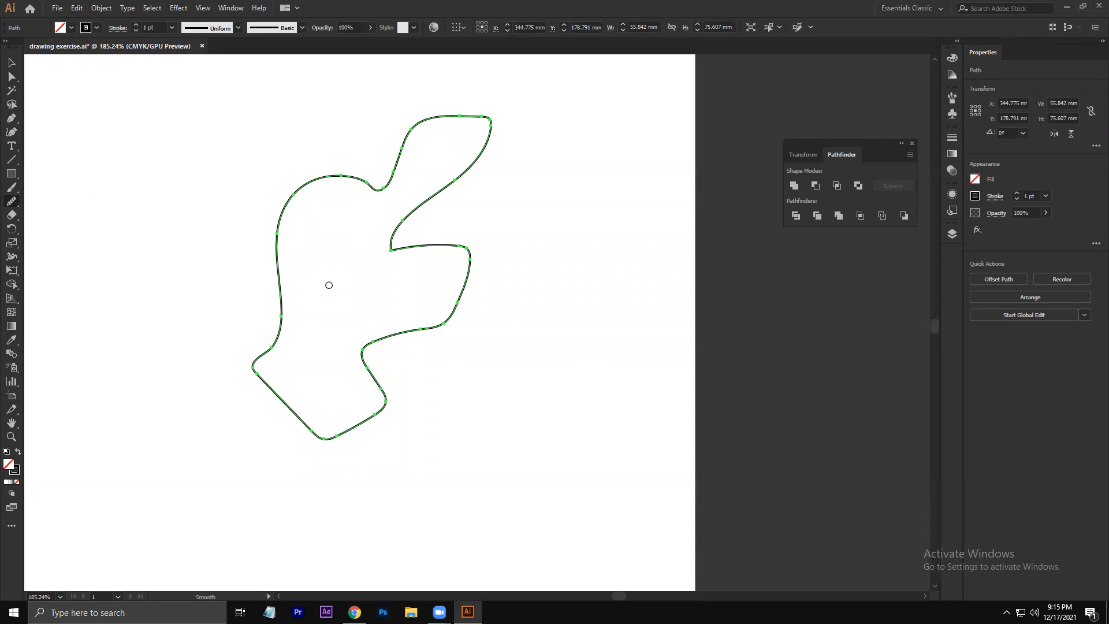
Step: Preview Simplify on the smoothed shape to check its anchor point count, and cancel the command
{"action": "left_click", "coordinate": [100, 9]}
{"action": "mouse_move", "coordinate": [132, 271]}
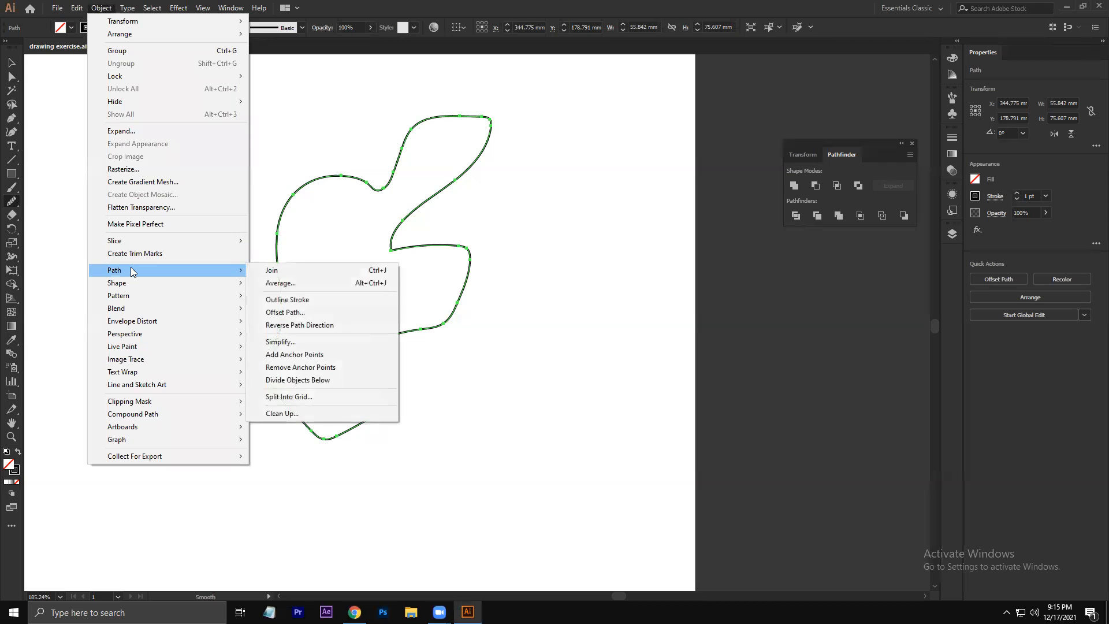
{"action": "left_click", "coordinate": [311, 340]}
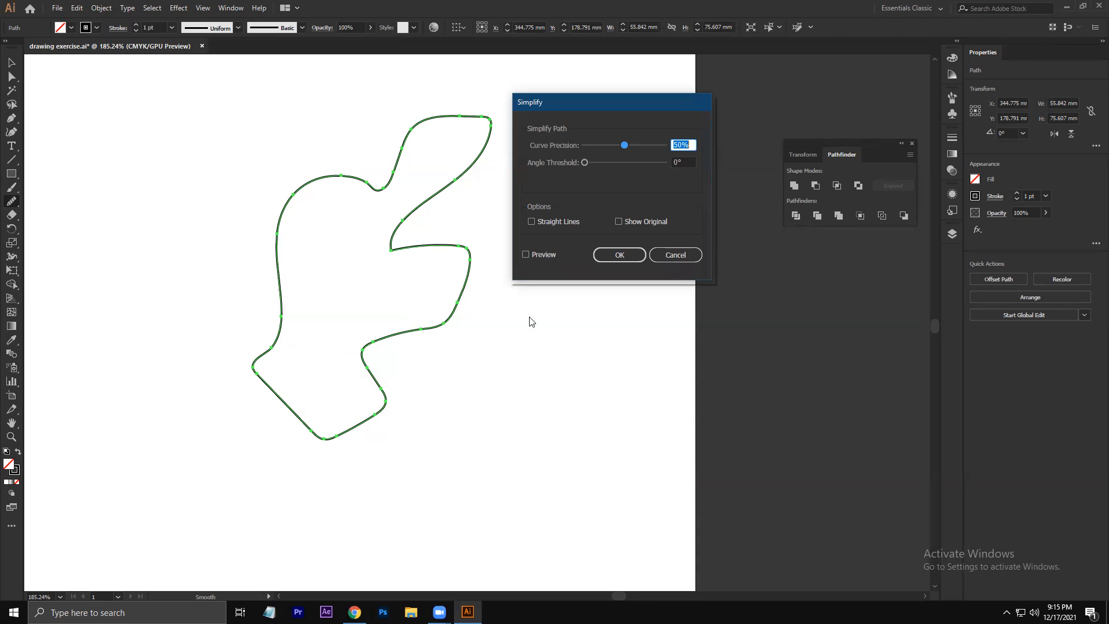
{"action": "left_click", "coordinate": [526, 255]}
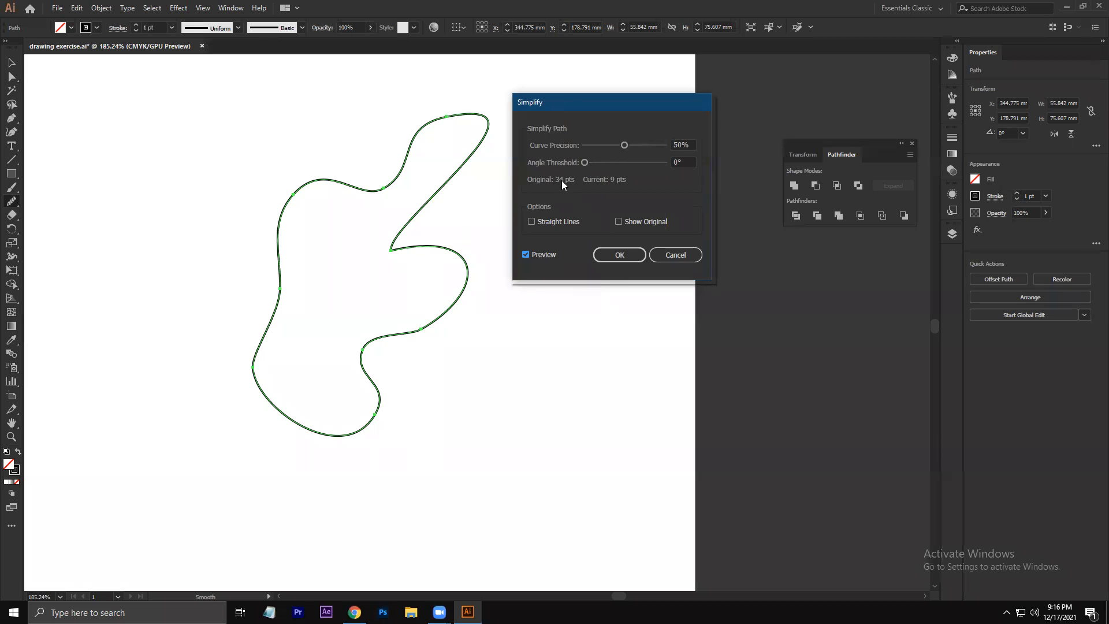
{"action": "left_click", "coordinate": [683, 256]}
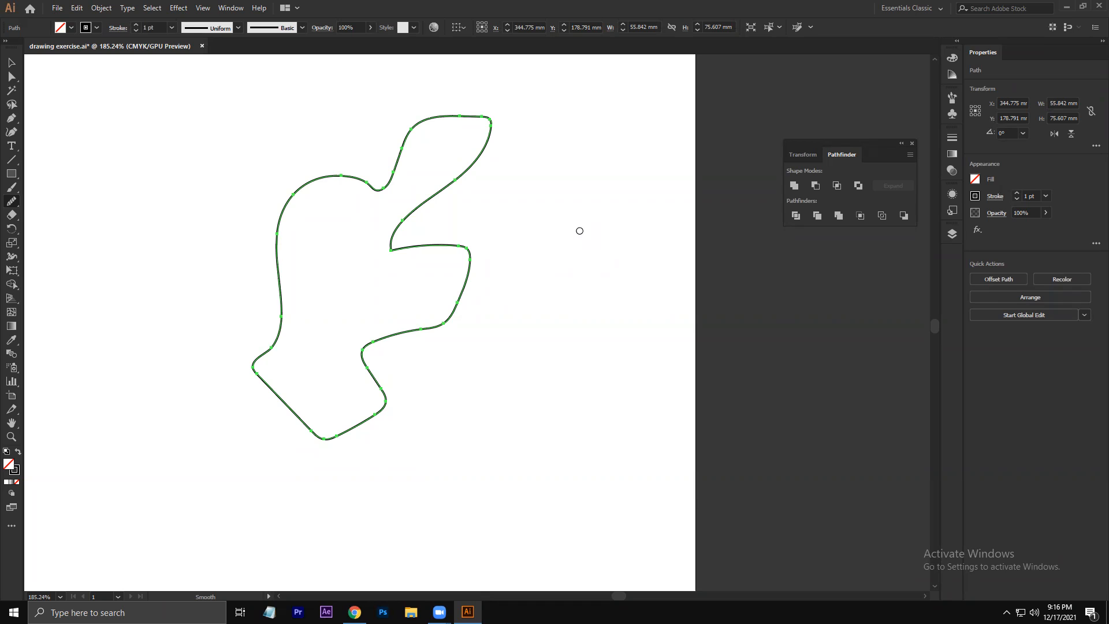
Step: Delete the irregular practice shape and activate the Paintbrush tool over the empty area beside the photo
{"action": "left_click", "coordinate": [12, 63]}
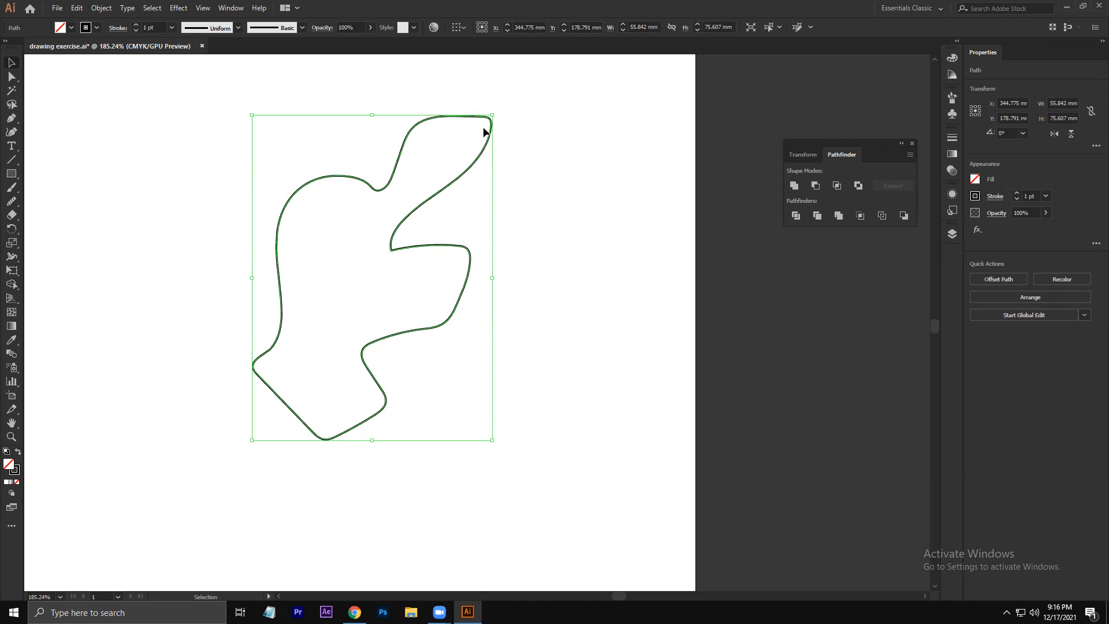
{"action": "key", "text": "Delete"}
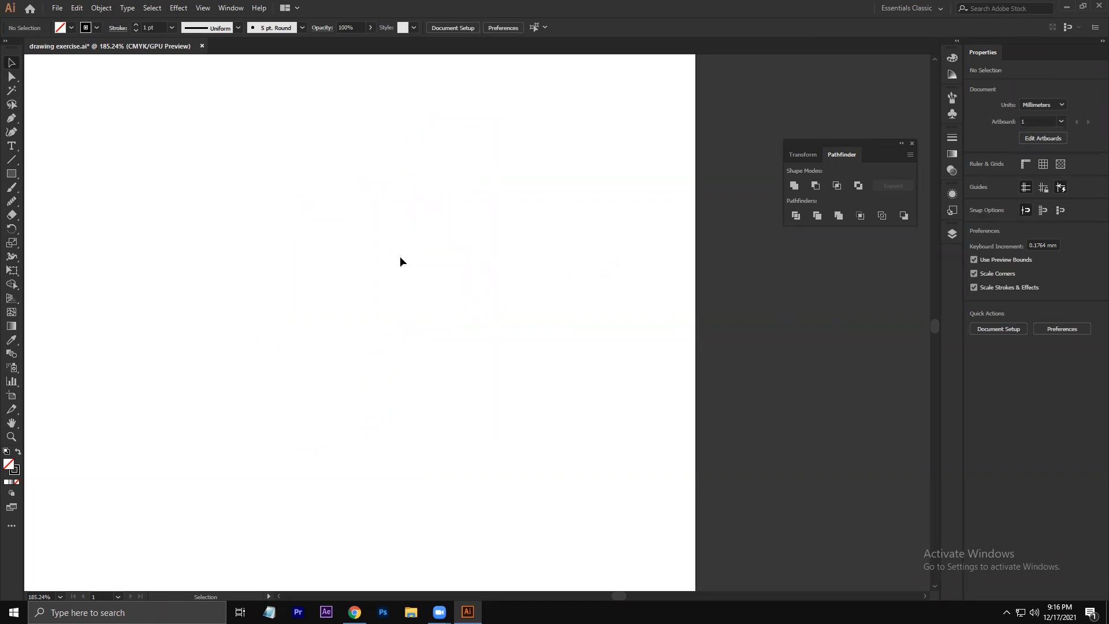
{"action": "key", "text": "z"}
{"action": "left_click_drag", "start_coordinate": [473, 231], "coordinate": [430, 376]}
{"action": "key", "text": "space"}
{"action": "left_click_drag", "start_coordinate": [328, 254], "coordinate": [355, 377]}
{"action": "left_click_drag", "start_coordinate": [342, 289], "coordinate": [409, 254]}
{"action": "key", "text": "space"}
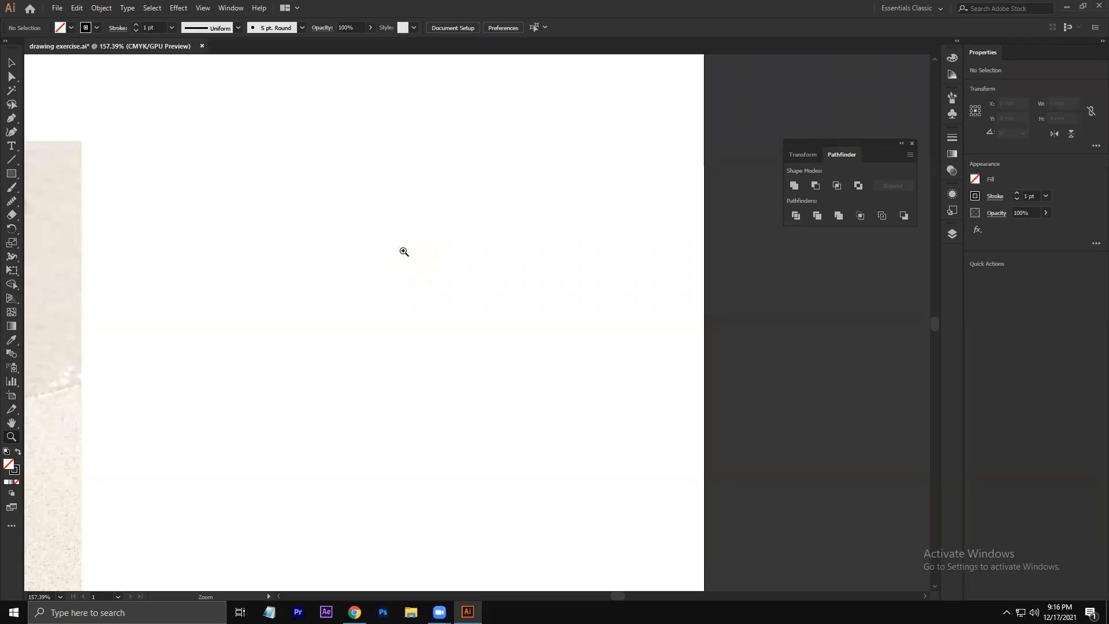
{"action": "key", "text": "b"}
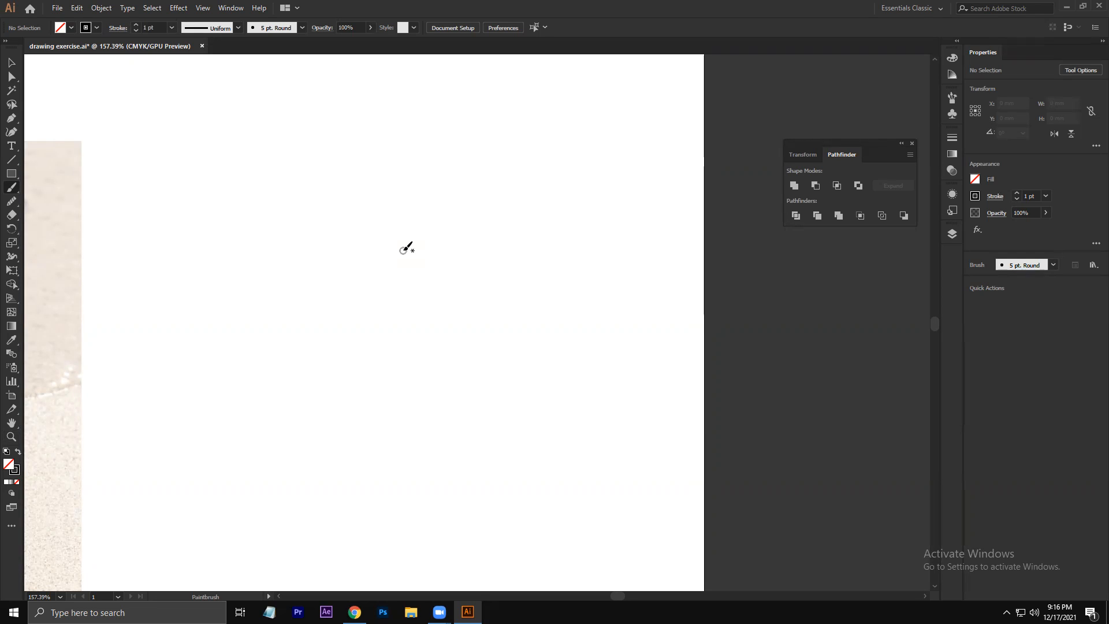
Step: Show the Brushes panel, float it over the artboard and enlarge it so that all its brushes fit
{"action": "left_click", "coordinate": [231, 8]}
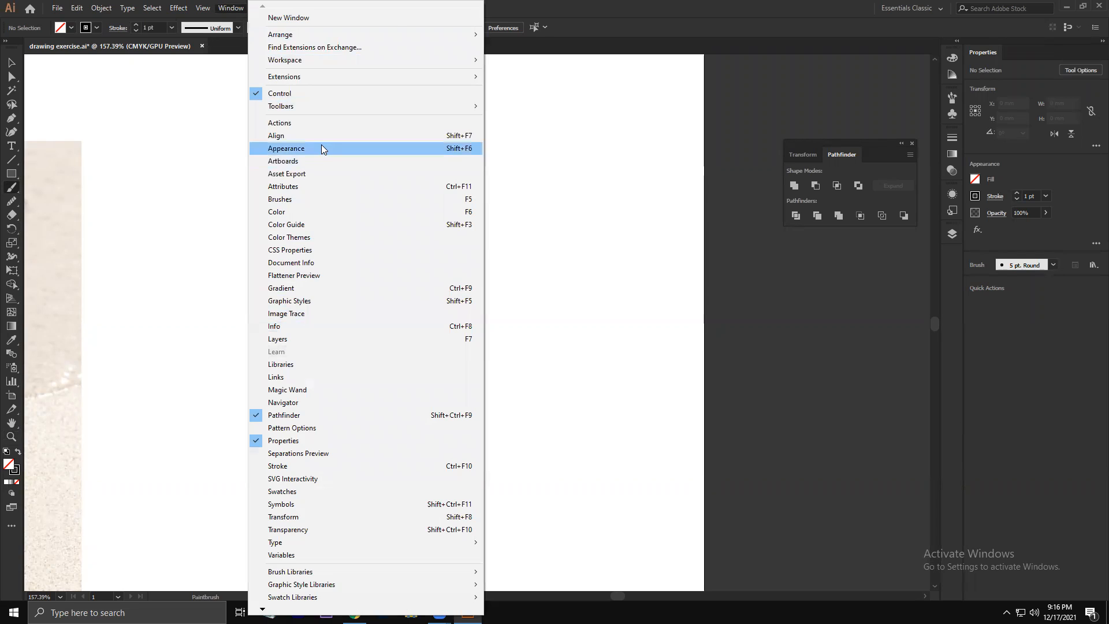
{"action": "left_click", "coordinate": [323, 198]}
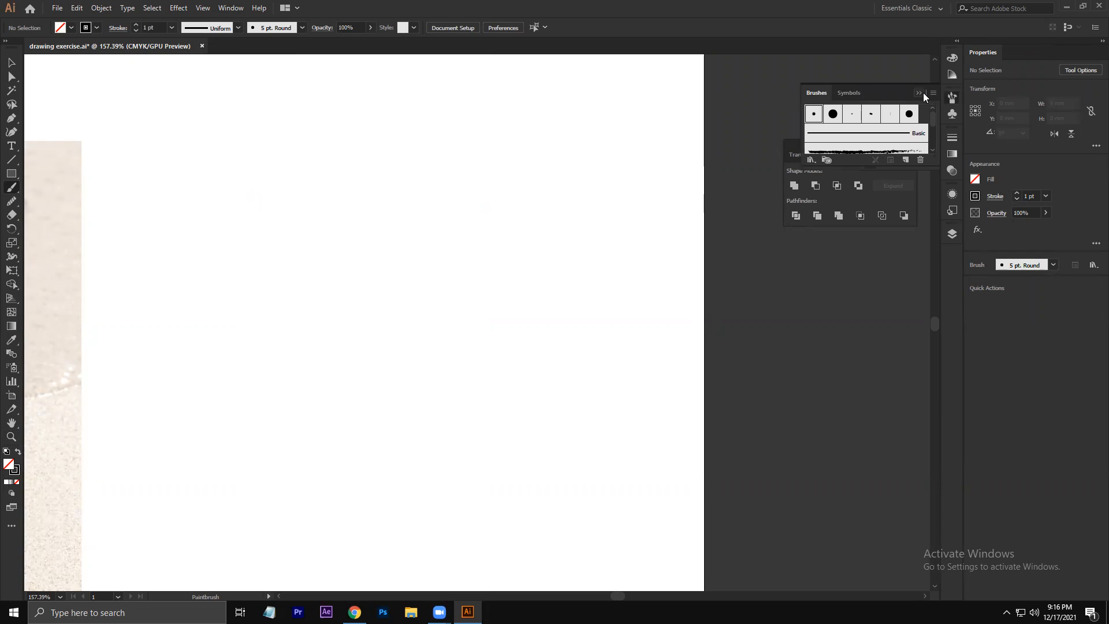
{"action": "mouse_move", "coordinate": [881, 92]}
{"action": "left_mouse_down"}
{"action": "mouse_move", "coordinate": [622, 81]}
{"action": "mouse_move", "coordinate": [685, 60]}
{"action": "left_mouse_up"}
{"action": "left_click_drag", "start_coordinate": [684, 134], "coordinate": [678, 255]}
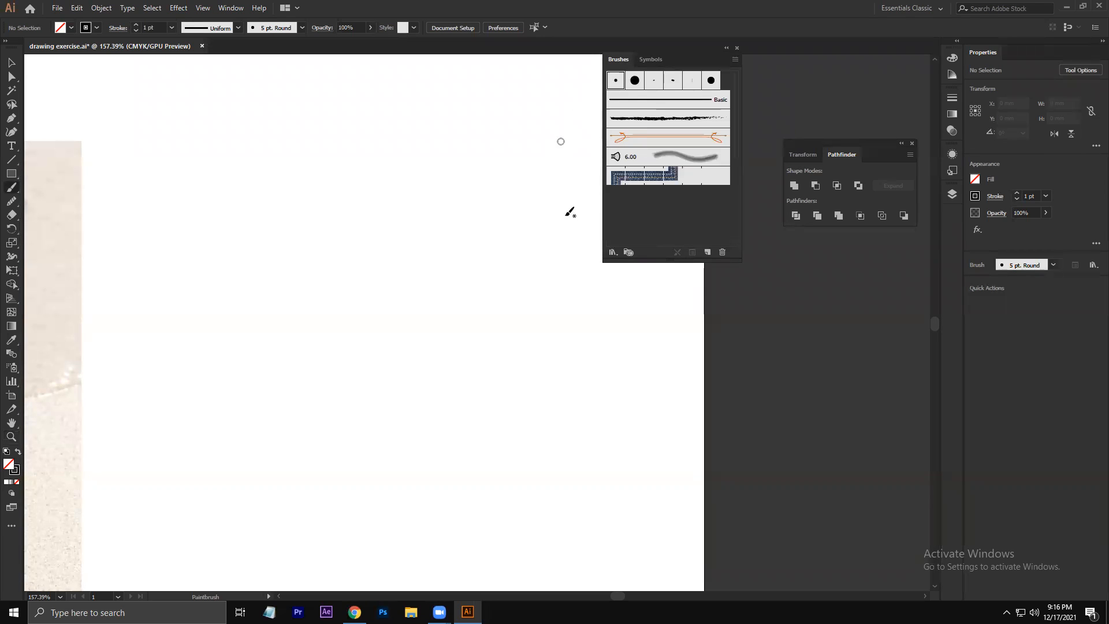
Step: Browse the available brush library categories, including the Borders collections
{"action": "left_click", "coordinate": [612, 252]}
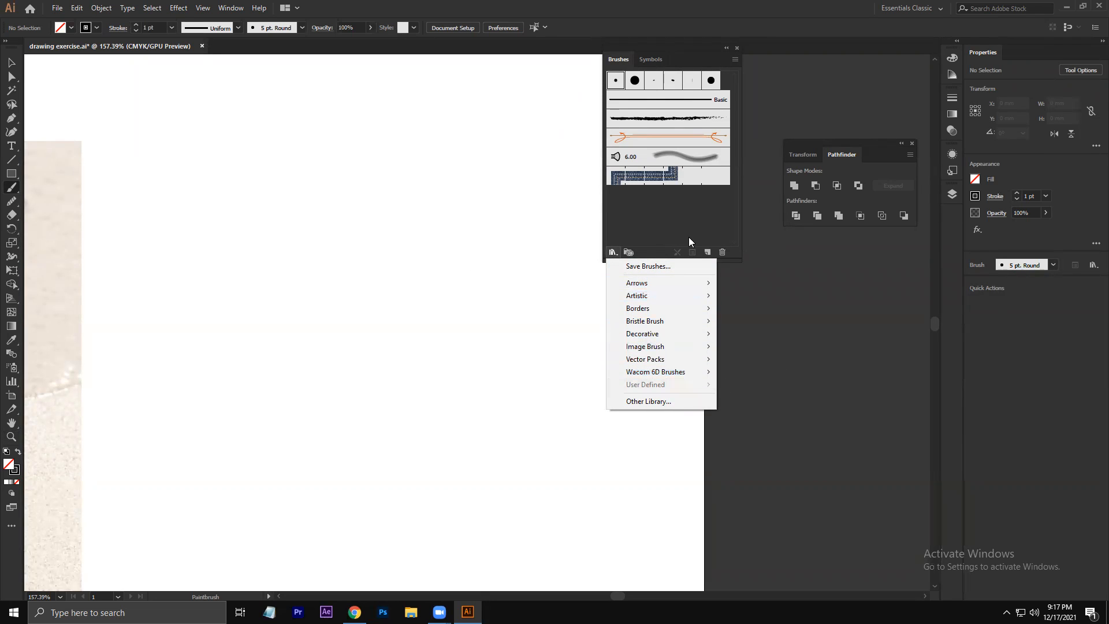
{"action": "left_click", "coordinate": [694, 221]}
{"action": "left_click", "coordinate": [613, 252]}
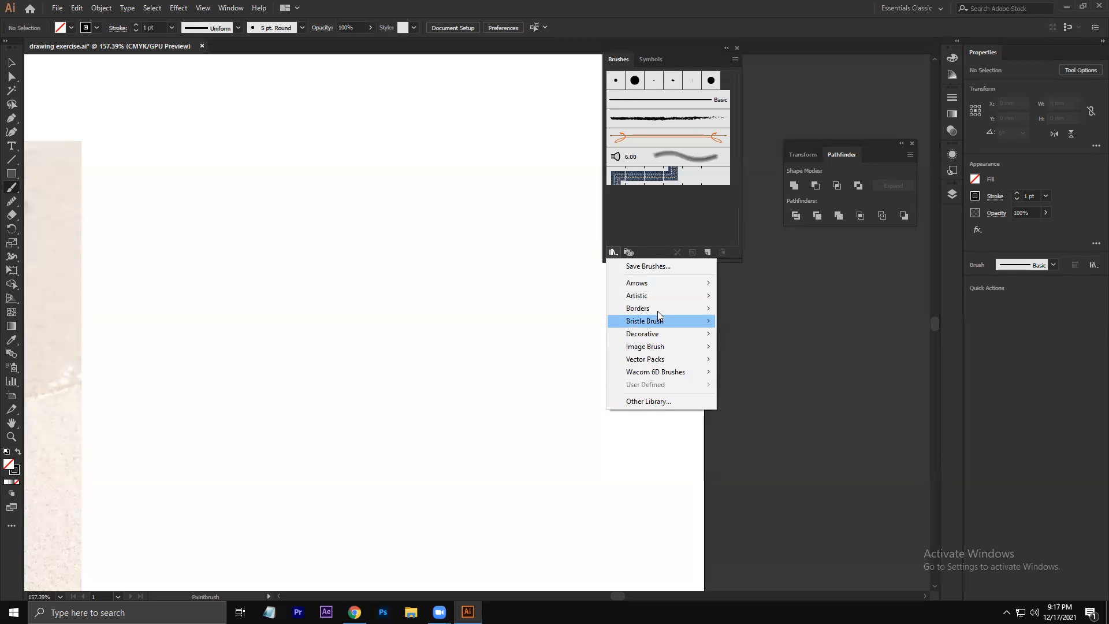
{"action": "mouse_move", "coordinate": [658, 307]}
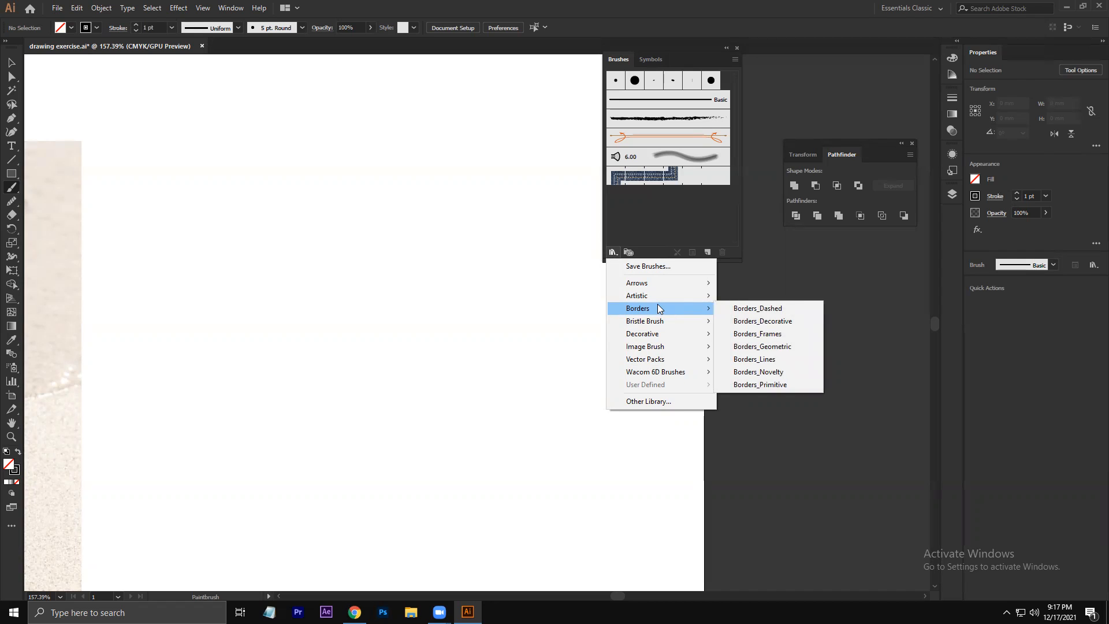
{"action": "left_click", "coordinate": [772, 247]}
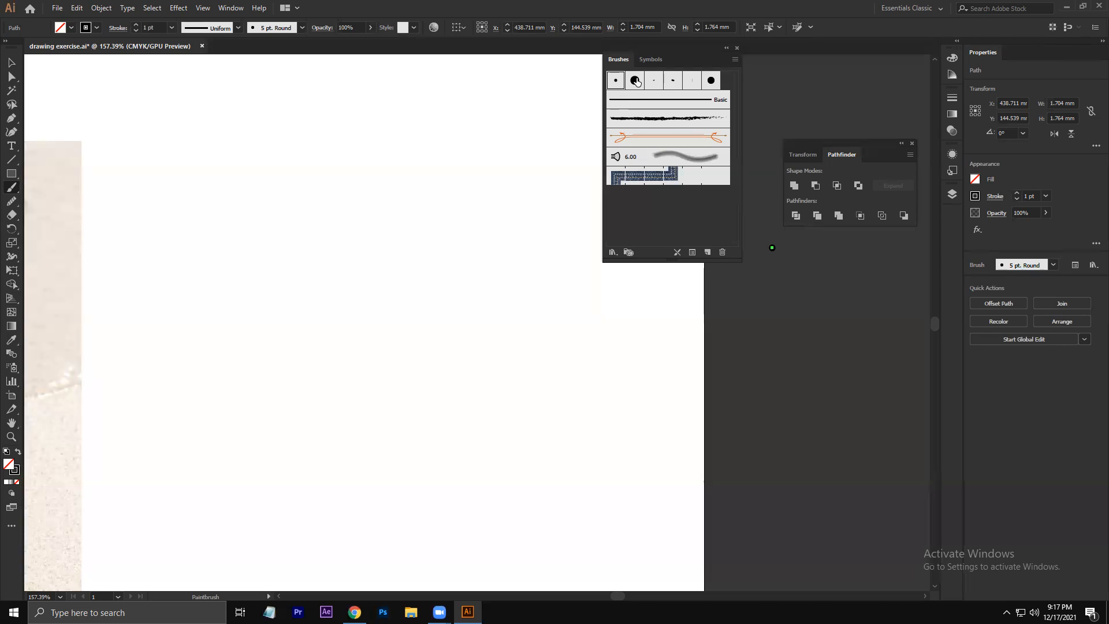
{"action": "left_click", "coordinate": [613, 252]}
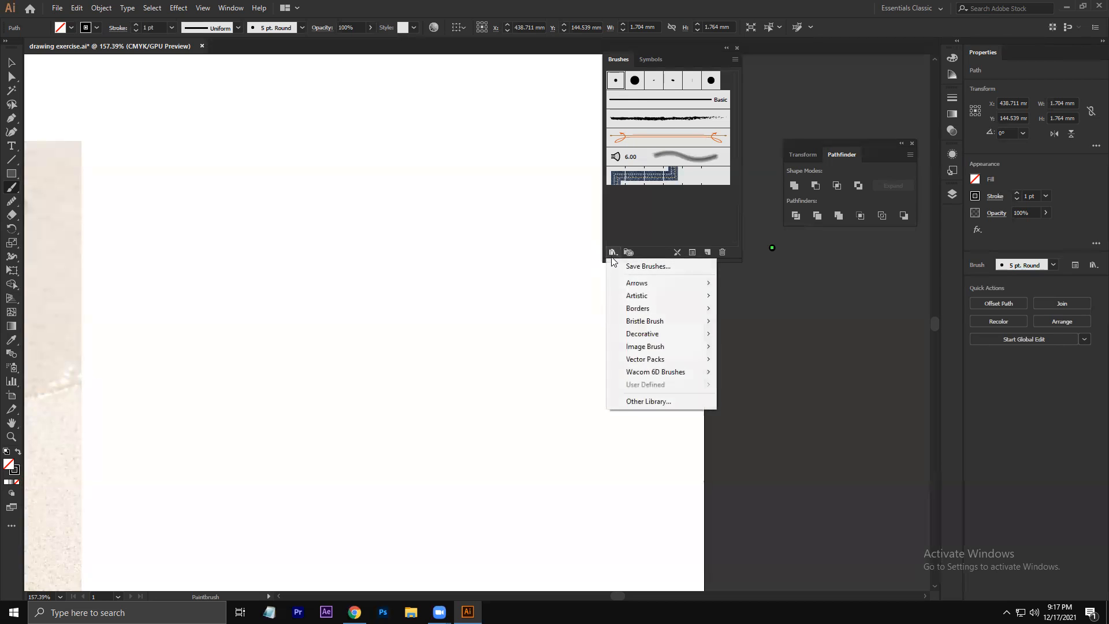
{"action": "left_click", "coordinate": [231, 7]}
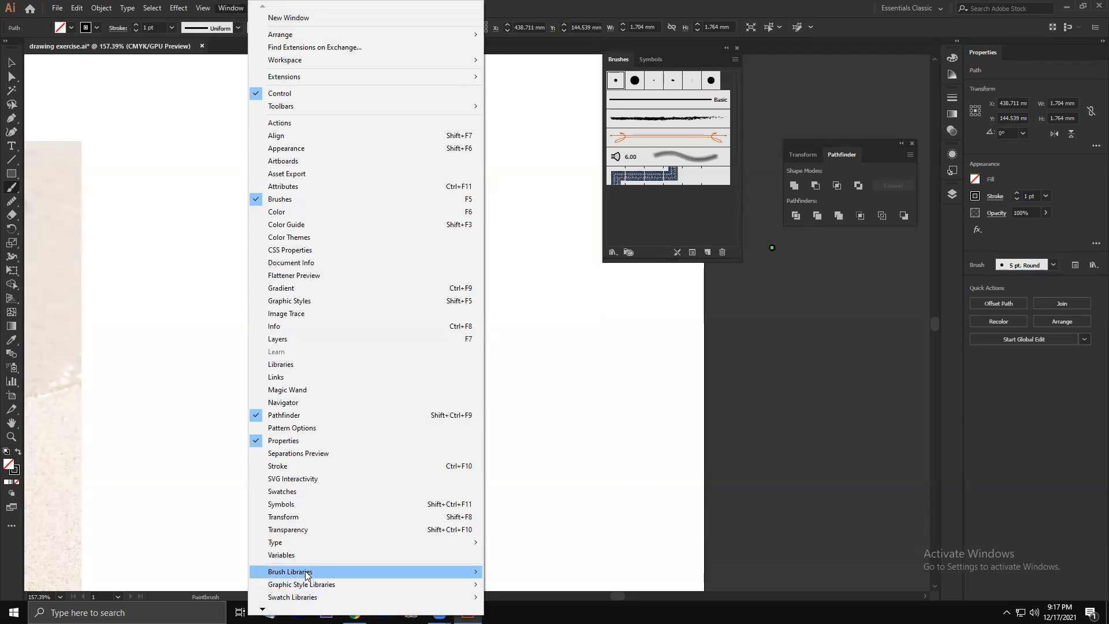
{"action": "mouse_move", "coordinate": [308, 572]}
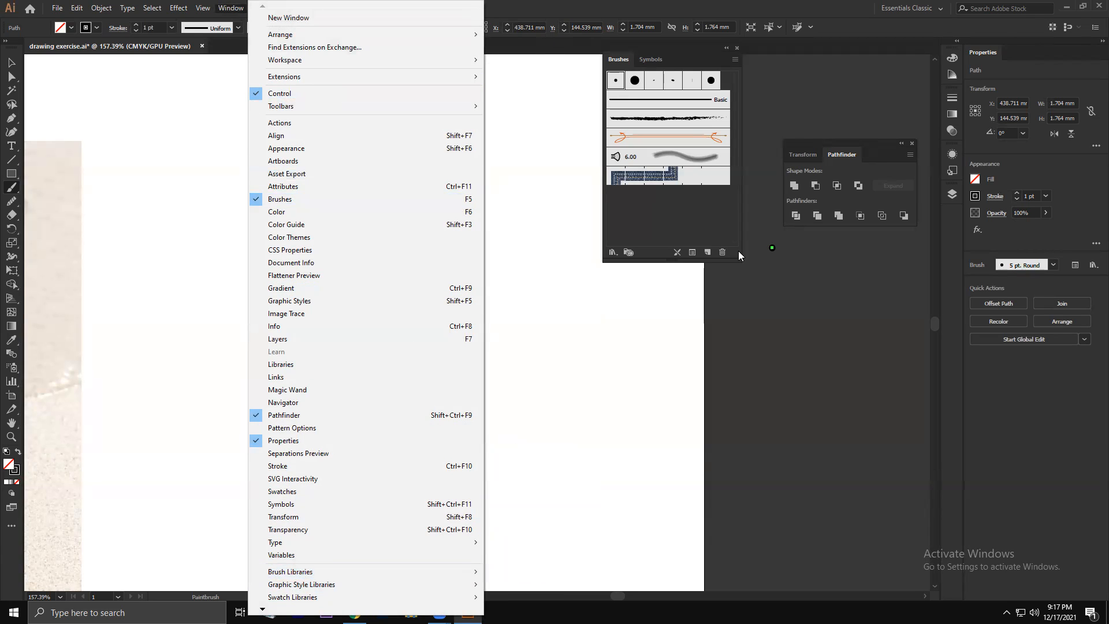
{"action": "left_click", "coordinate": [779, 276]}
{"action": "left_click", "coordinate": [775, 279]}
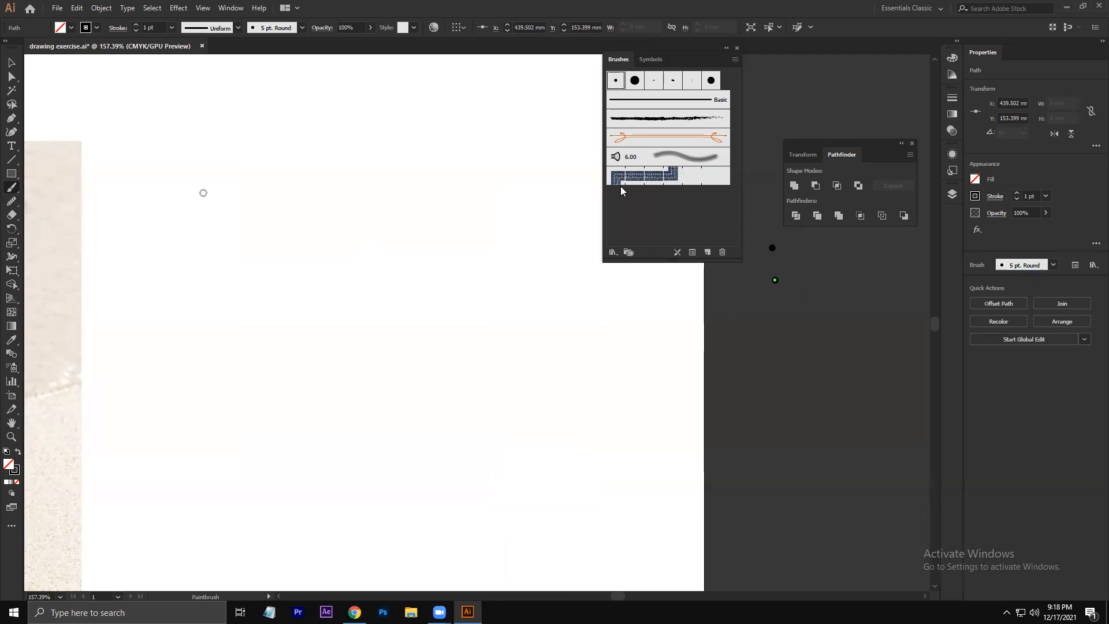
Step: Examine the Fidelity range in the Paintbrush tool options, keeping it midway between Accurate and Smooth
{"action": "double_click", "coordinate": [11, 191]}
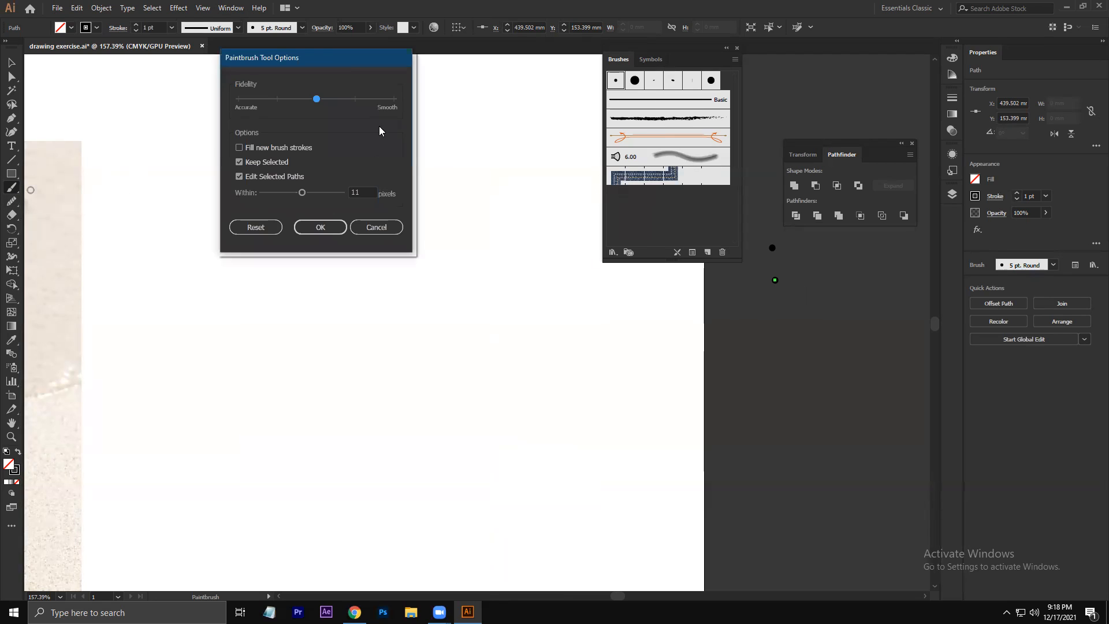
{"action": "left_click_drag", "start_coordinate": [334, 58], "coordinate": [273, 100]}
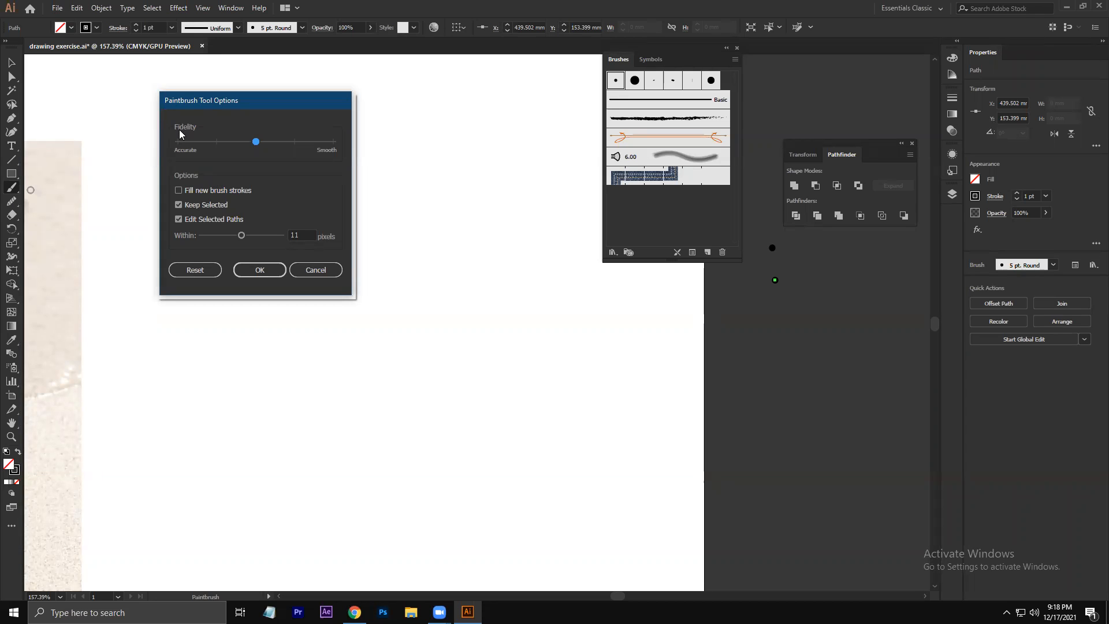
{"action": "left_click_drag", "start_coordinate": [256, 142], "coordinate": [203, 141]}
{"action": "left_click_drag", "start_coordinate": [311, 144], "coordinate": [268, 146]}
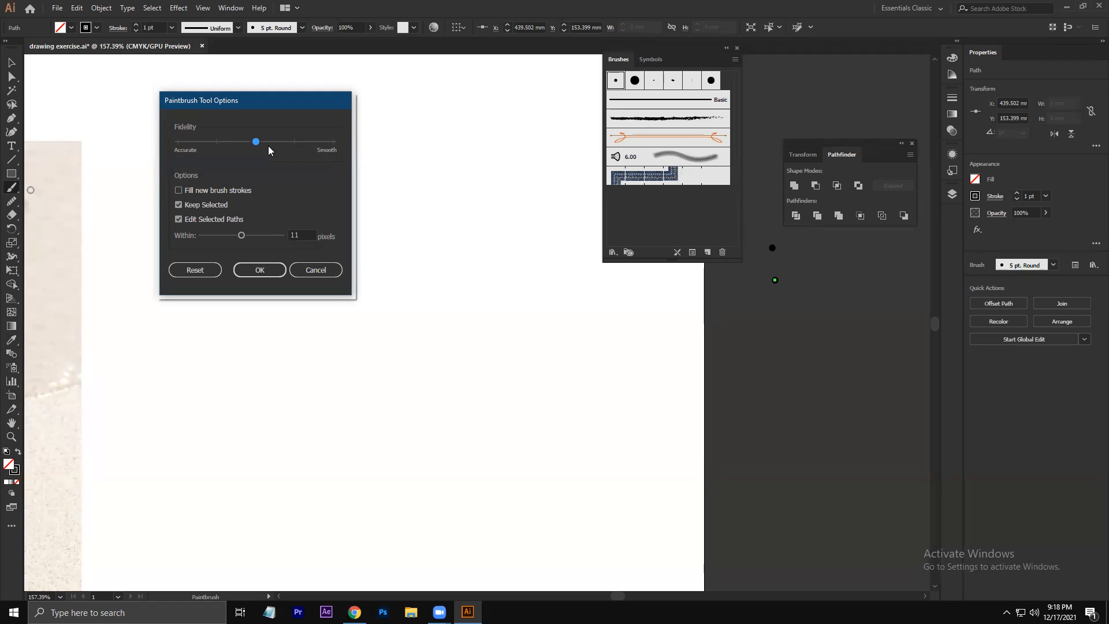
{"action": "left_click", "coordinate": [270, 266]}
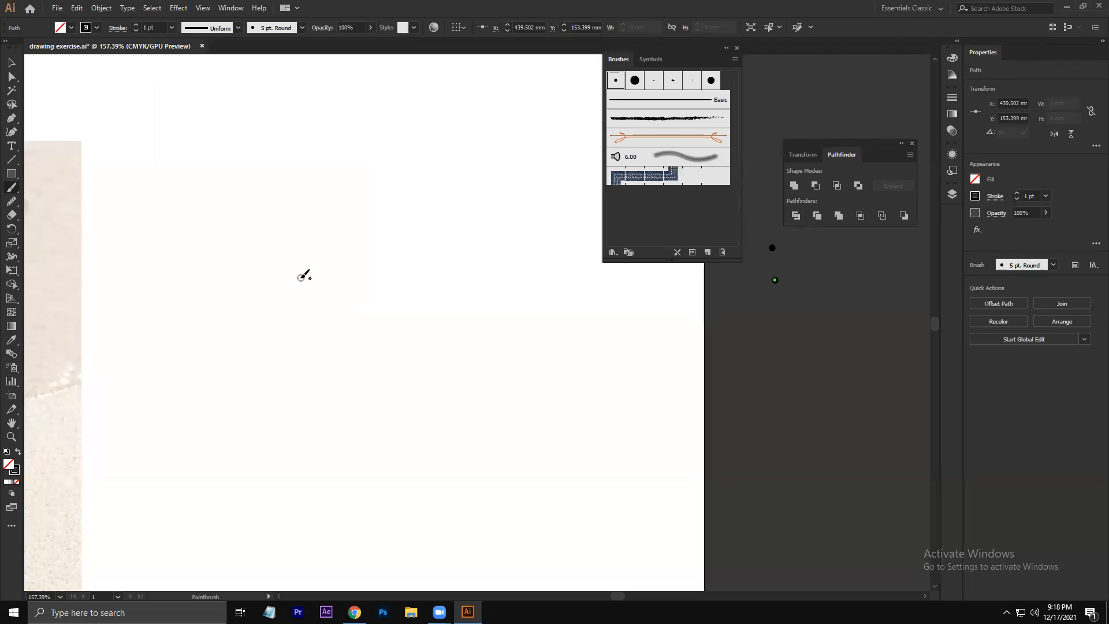
Step: Draw an open curved line about 23 mm wide and 55 mm tall on the empty artboard area with the Pencil tool
{"action": "left_click", "coordinate": [11, 202]}
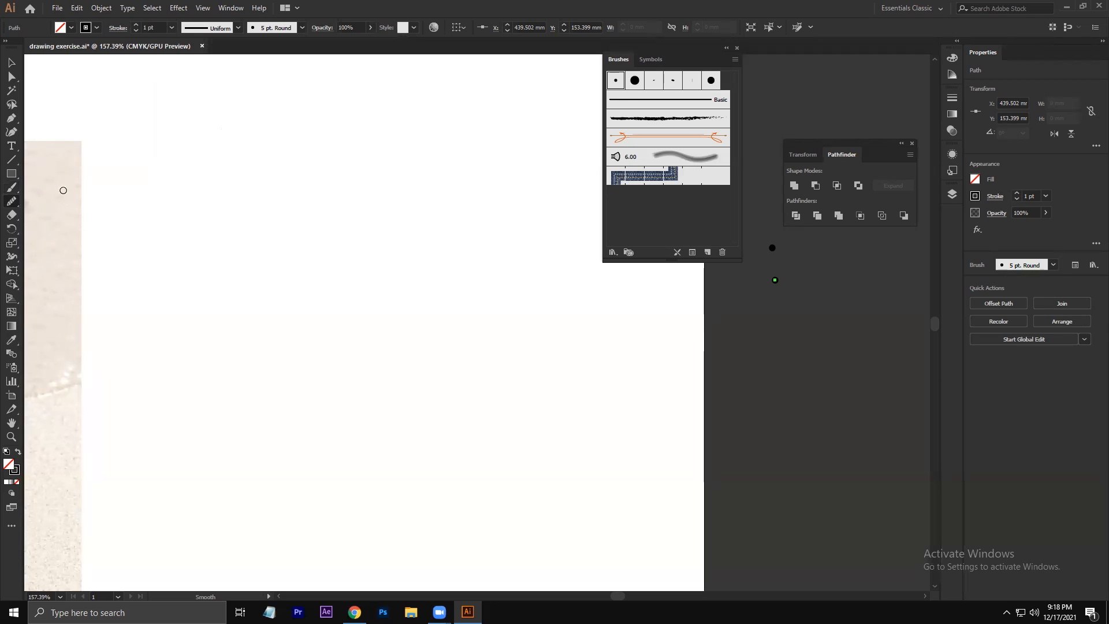
{"action": "left_click", "coordinate": [10, 201]}
{"action": "left_click", "coordinate": [63, 215]}
{"action": "mouse_move", "coordinate": [285, 102]}
{"action": "left_mouse_down"}
{"action": "mouse_move", "coordinate": [258, 112]}
{"action": "mouse_move", "coordinate": [229, 165]}
{"action": "mouse_move", "coordinate": [204, 297]}
{"action": "left_mouse_up"}
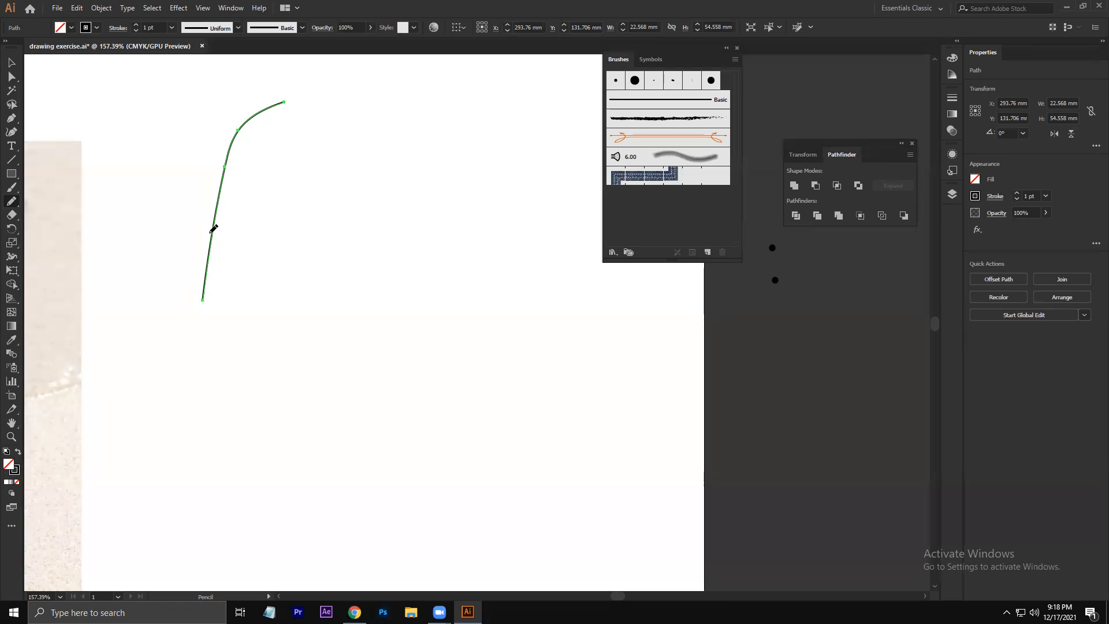
Step: Activate the Paintbrush tool and set the pencil curve's stroke weight to 0.5 pt
{"action": "left_click", "coordinate": [12, 188]}
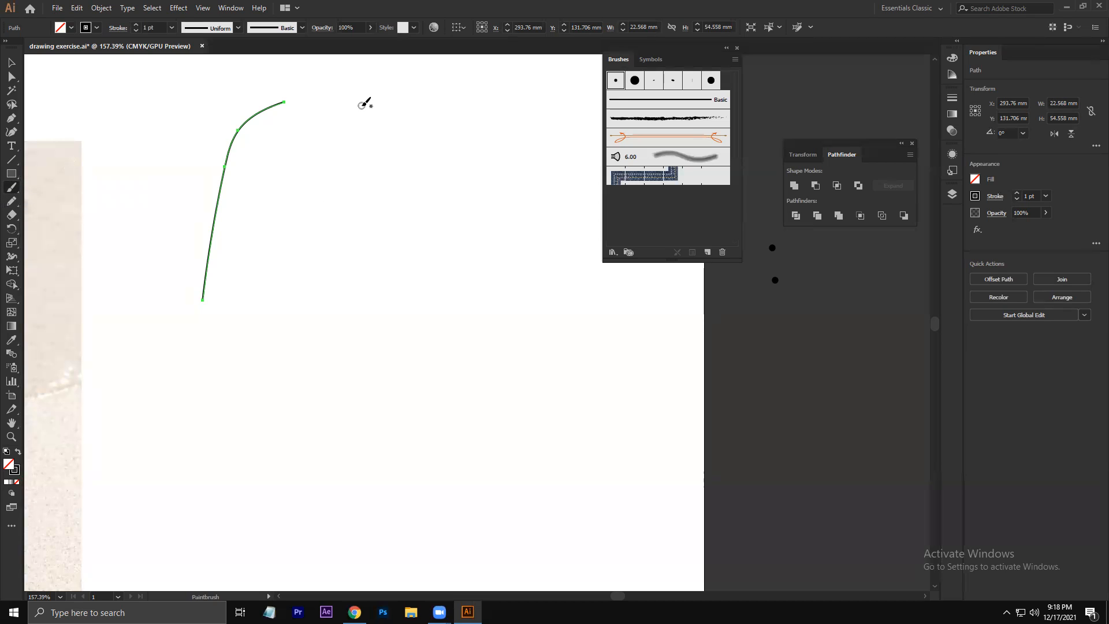
{"action": "left_click", "coordinate": [133, 31]}
{"action": "left_click", "coordinate": [134, 30]}
Step: Paint a closed irregular outline about 36 mm wide and 66 mm tall beside the curve with the 5 pt. Round brush
{"action": "key", "text": "z"}
{"action": "left_click_drag", "start_coordinate": [340, 132], "coordinate": [416, 319]}
{"action": "key", "text": "space"}
{"action": "left_click_drag", "start_coordinate": [387, 195], "coordinate": [393, 238]}
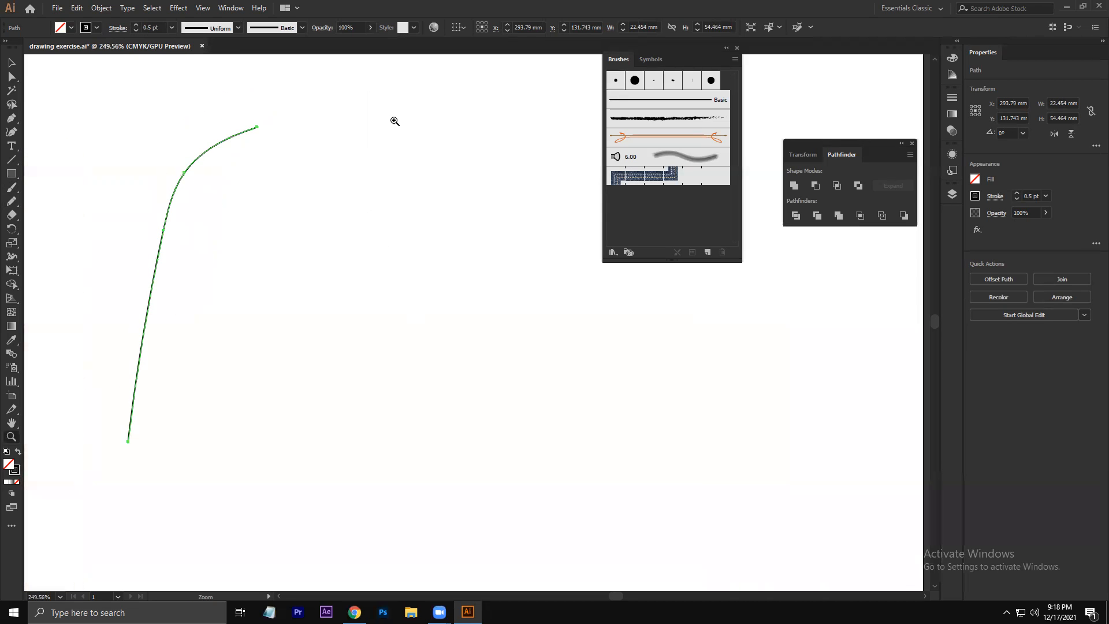
{"action": "key", "text": "b"}
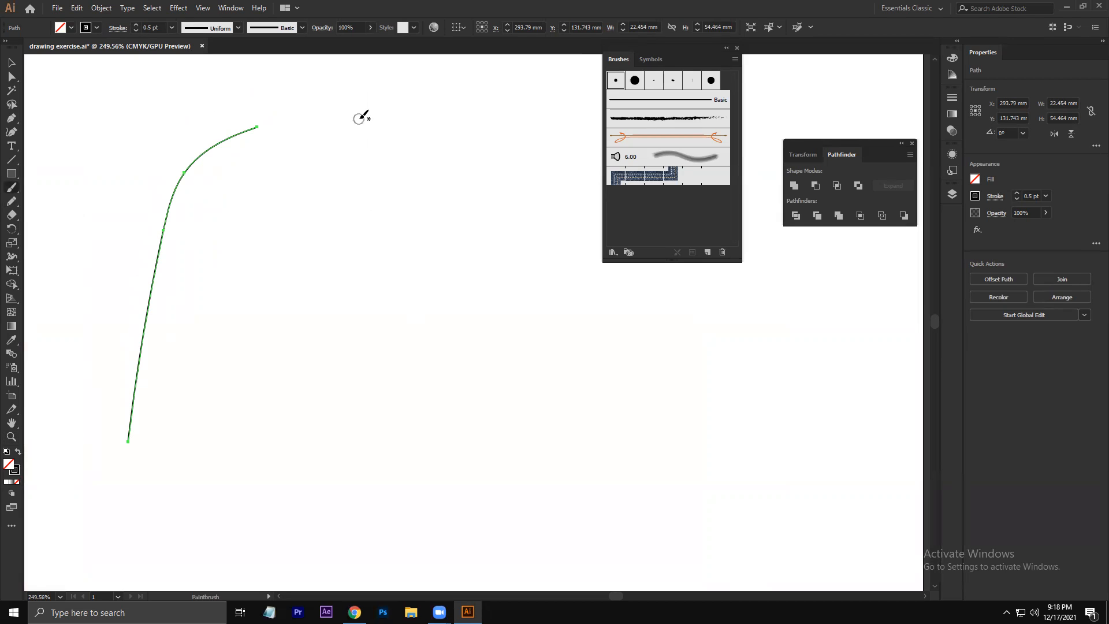
{"action": "left_click_drag", "start_coordinate": [352, 125], "coordinate": [301, 173]}
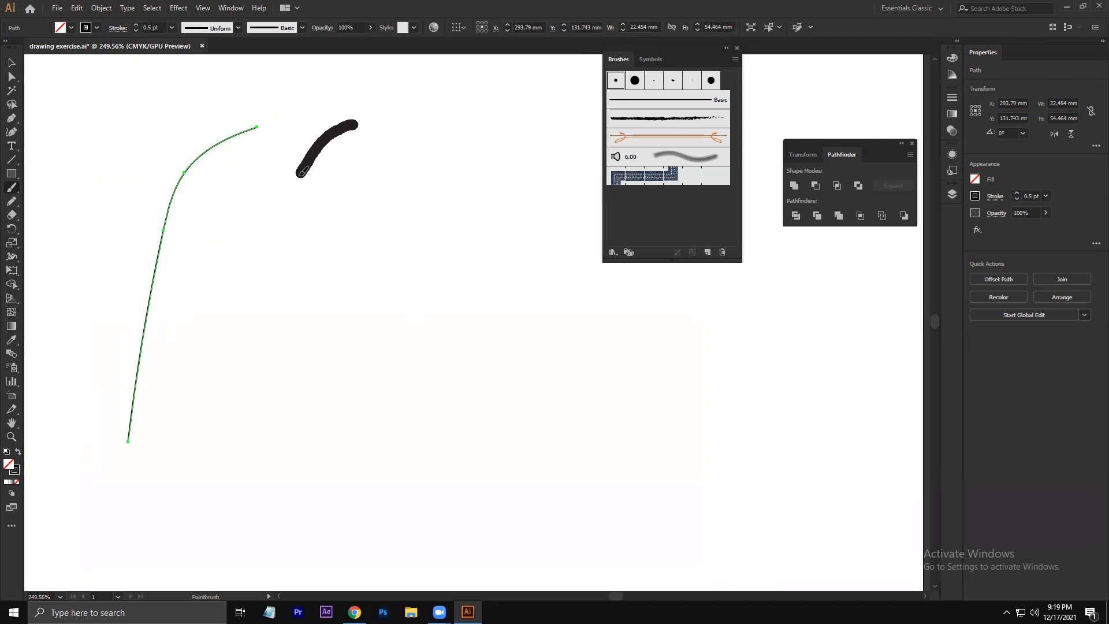
{"action": "mouse_move", "coordinate": [300, 173]}
{"action": "left_mouse_down"}
{"action": "mouse_move", "coordinate": [255, 351]}
{"action": "mouse_move", "coordinate": [234, 387]}
{"action": "mouse_move", "coordinate": [250, 430]}
{"action": "mouse_move", "coordinate": [305, 455]}
{"action": "mouse_move", "coordinate": [302, 391]}
{"action": "mouse_move", "coordinate": [339, 352]}
{"action": "mouse_move", "coordinate": [400, 321]}
{"action": "mouse_move", "coordinate": [422, 269]}
{"action": "mouse_move", "coordinate": [396, 196]}
{"action": "mouse_move", "coordinate": [430, 140]}
{"action": "left_mouse_up"}
{"action": "mouse_move", "coordinate": [396, 84]}
{"action": "left_mouse_down"}
{"action": "mouse_move", "coordinate": [378, 108]}
{"action": "mouse_move", "coordinate": [382, 151]}
{"action": "mouse_move", "coordinate": [357, 124]}
{"action": "left_mouse_up"}
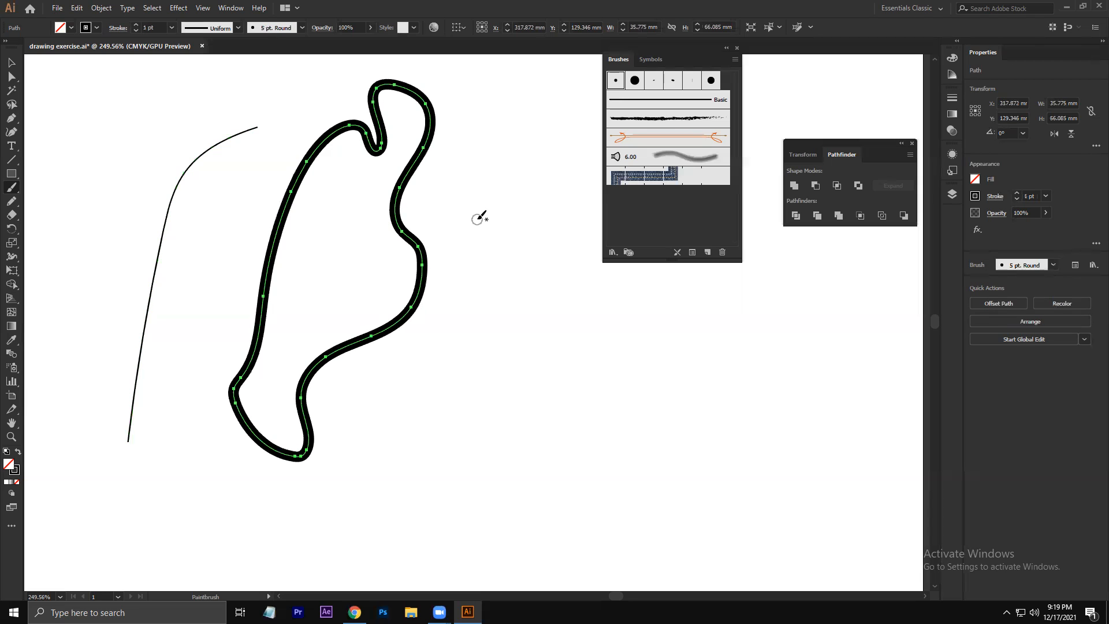
Step: Turn off Keep Selected in the Paintbrush options and paint a closed pointed oval beside the irregular outline
{"action": "double_click", "coordinate": [12, 189]}
{"action": "left_click_drag", "start_coordinate": [254, 142], "coordinate": [296, 143]}
{"action": "left_click", "coordinate": [259, 146]}
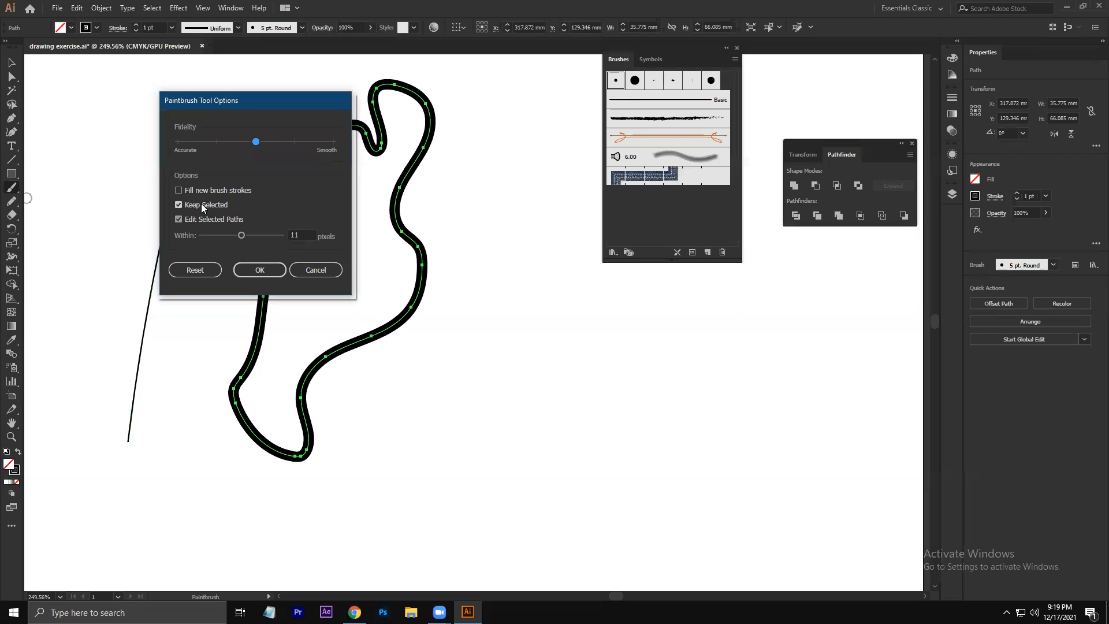
{"action": "left_click", "coordinate": [282, 271]}
{"action": "mouse_move", "coordinate": [514, 189]}
{"action": "left_mouse_down"}
{"action": "mouse_move", "coordinate": [489, 203]}
{"action": "mouse_move", "coordinate": [486, 332]}
{"action": "mouse_move", "coordinate": [533, 284]}
{"action": "mouse_move", "coordinate": [508, 188]}
{"action": "left_mouse_up"}
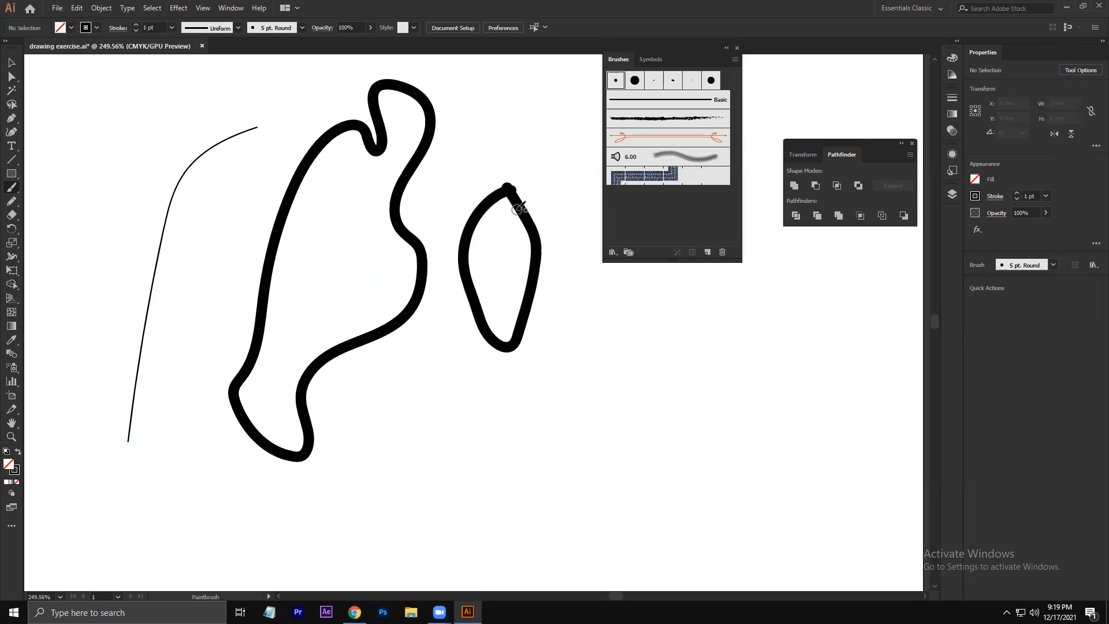
Step: Turn Keep Selected back on in the Paintbrush options and paint a wavy open stroke about 31 mm wide and 24 mm tall below the oval
{"action": "double_click", "coordinate": [11, 187]}
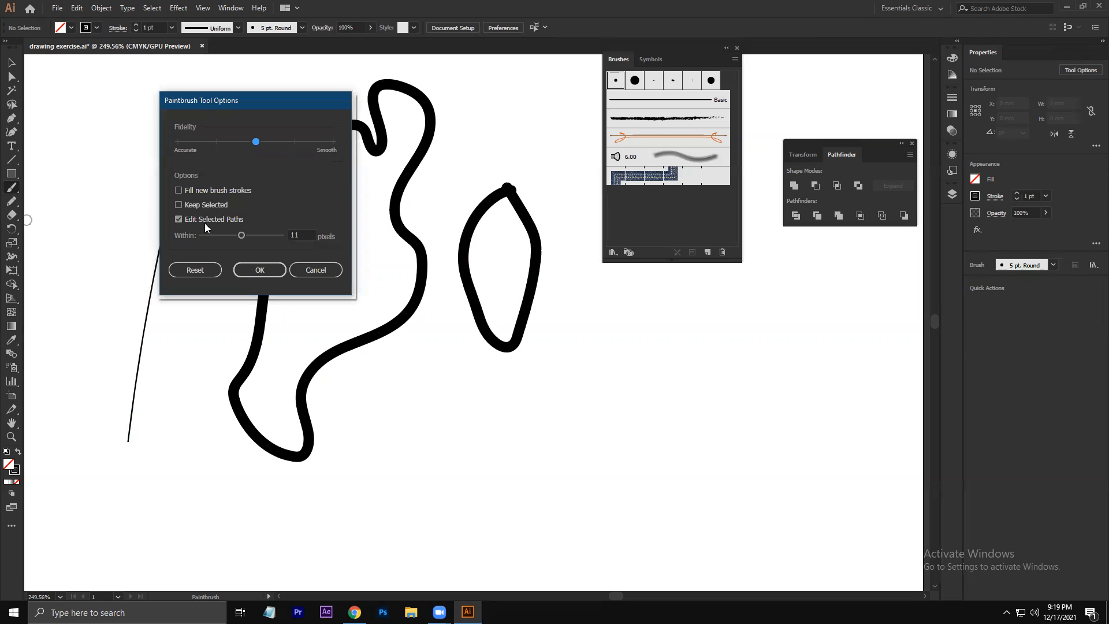
{"action": "left_click", "coordinate": [189, 205]}
{"action": "left_click", "coordinate": [194, 221]}
{"action": "left_click", "coordinate": [194, 221]}
{"action": "left_click", "coordinate": [260, 270]}
{"action": "left_click_drag", "start_coordinate": [658, 334], "coordinate": [483, 456]}
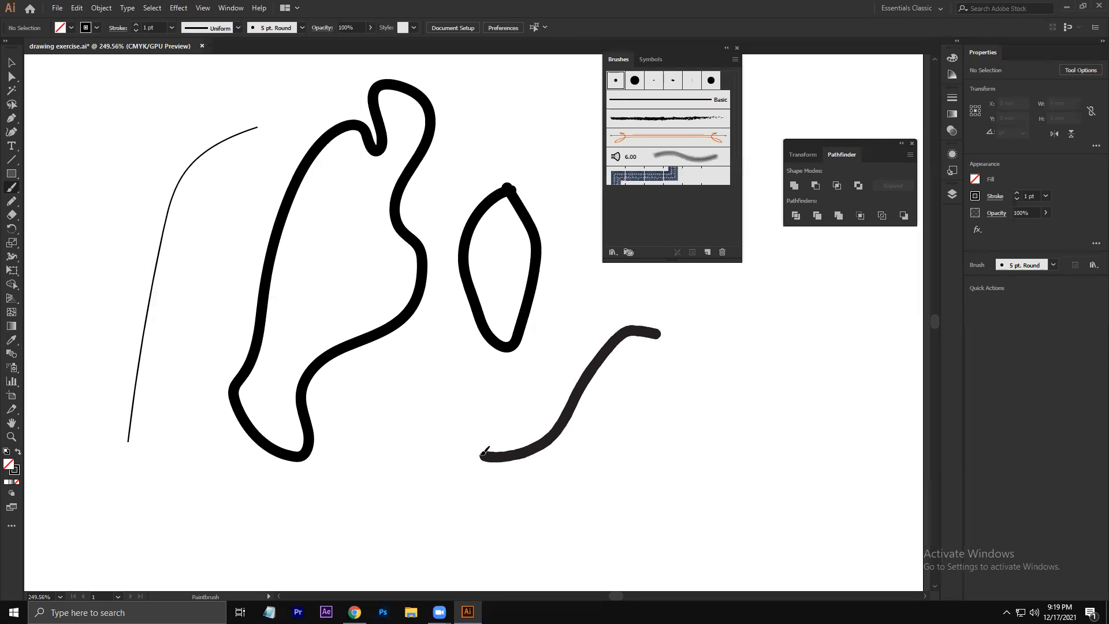
Step: Check the Edit Selected Paths option of the Paintbrush, and extend the wavy stroke from its lower end to about 48 mm wide overall
{"action": "double_click", "coordinate": [12, 187]}
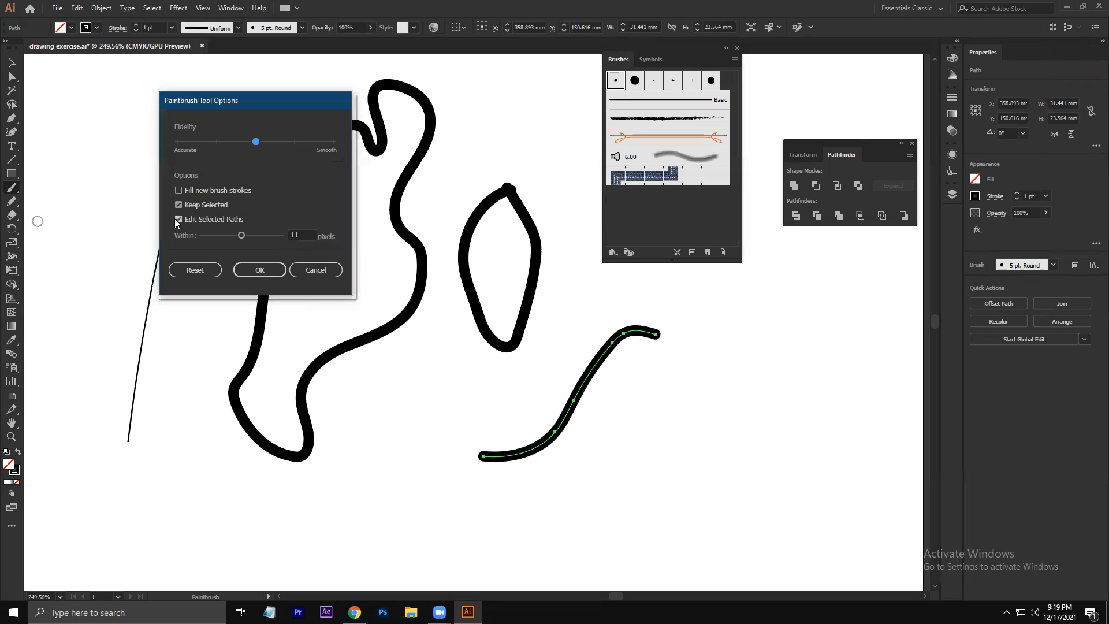
{"action": "left_click", "coordinate": [355, 612]}
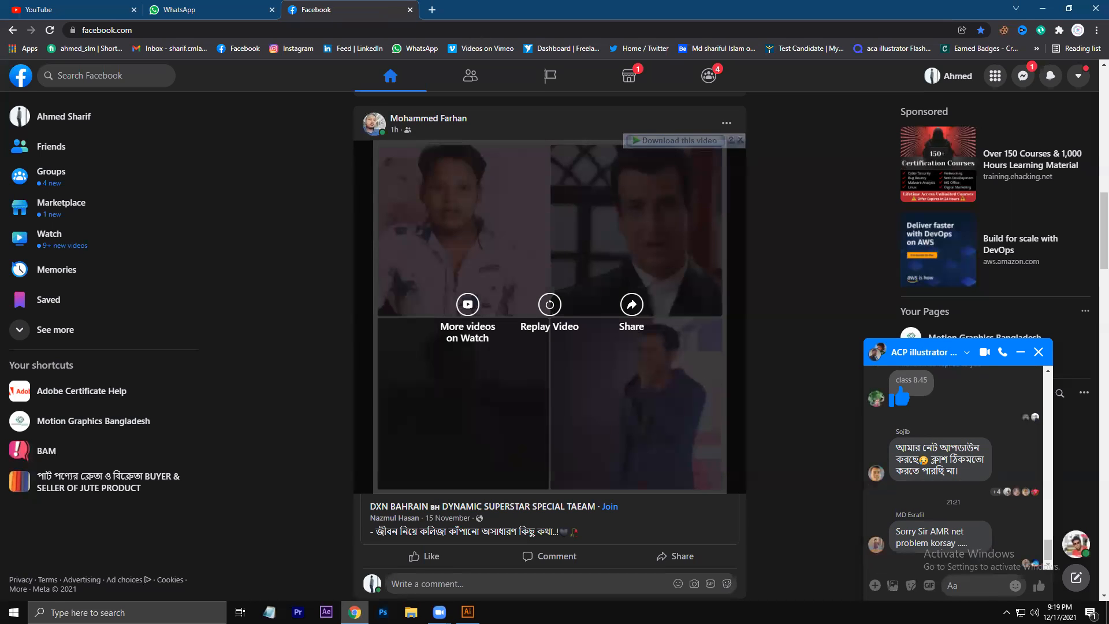
{"action": "left_click", "coordinate": [468, 612]}
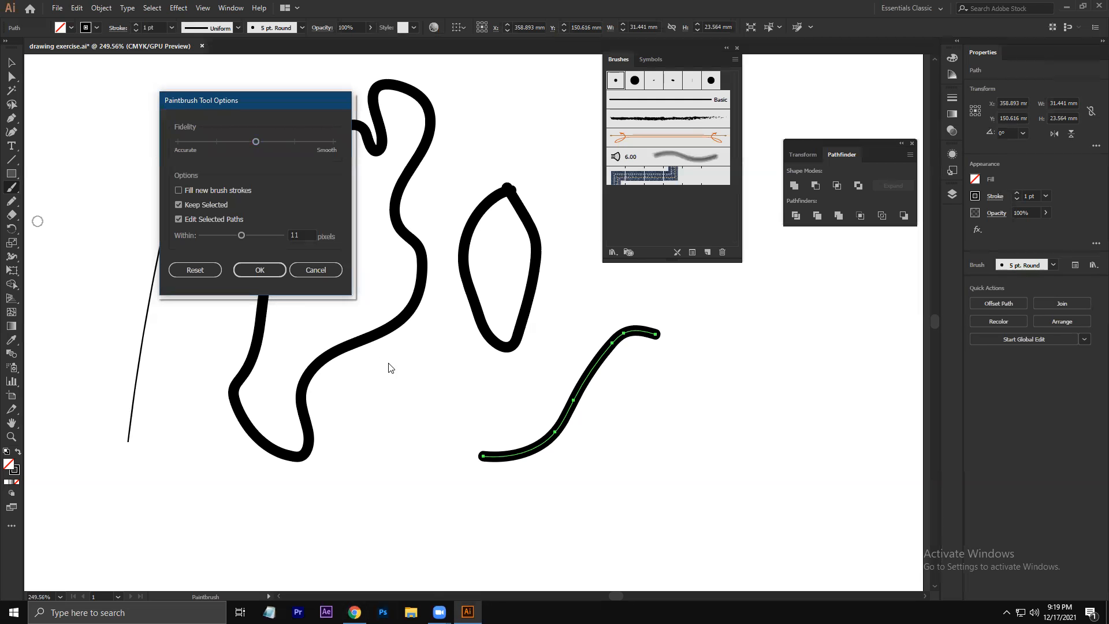
{"action": "left_click", "coordinate": [306, 270]}
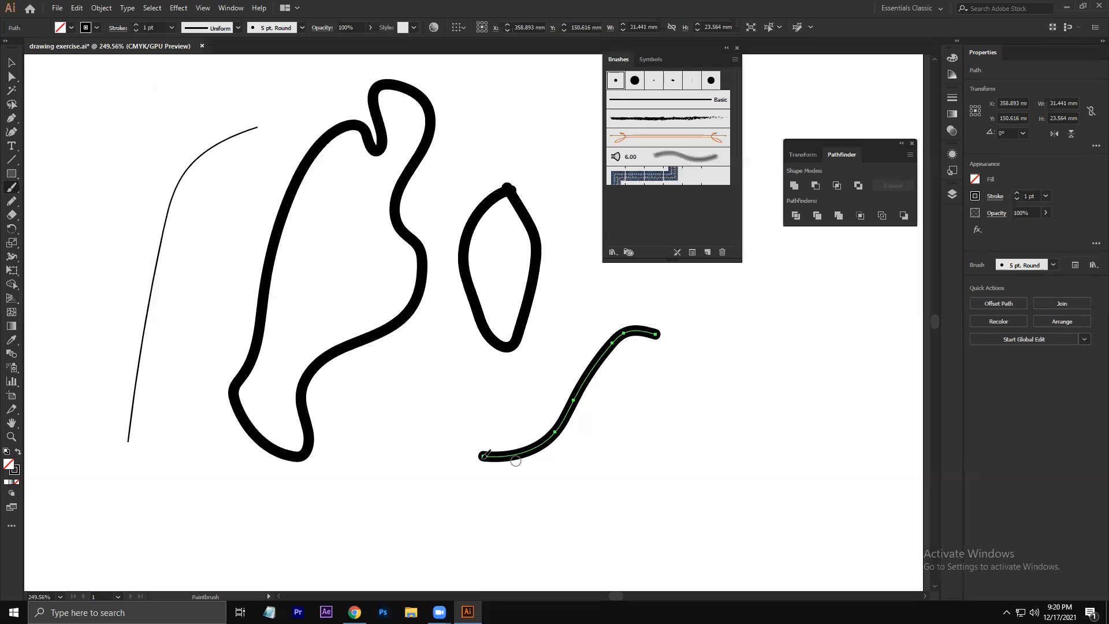
{"action": "mouse_move", "coordinate": [484, 455]}
{"action": "left_mouse_down"}
{"action": "mouse_move", "coordinate": [436, 432]}
{"action": "mouse_move", "coordinate": [392, 373]}
{"action": "left_mouse_up"}
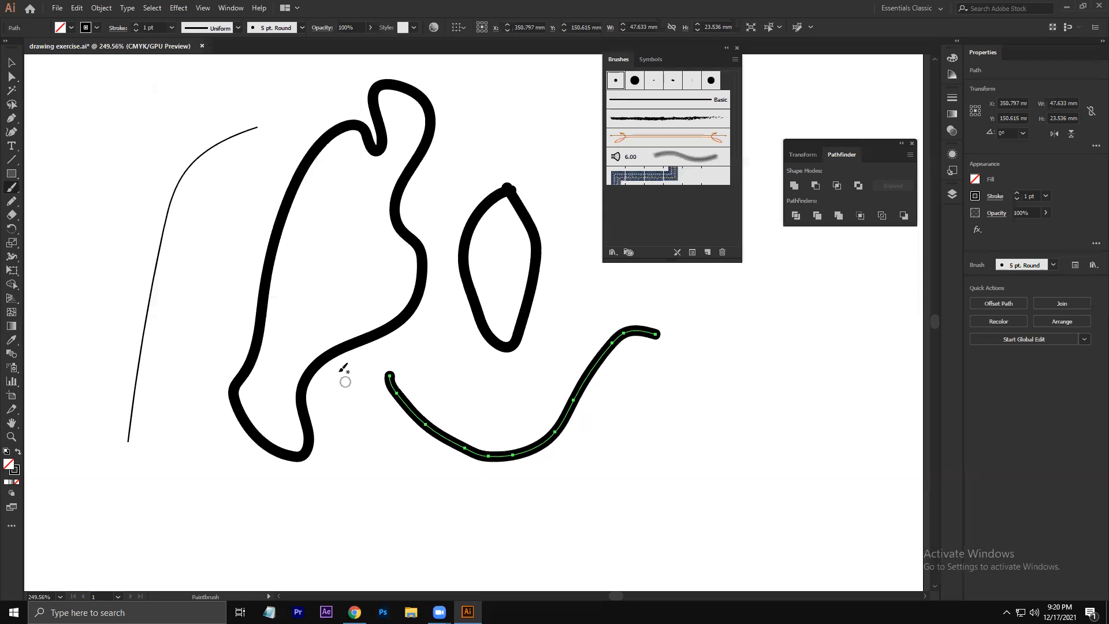
Step: Try an Edit Selected Paths distance of 20 pixels in the Paintbrush options, and cancel the dialog
{"action": "double_click", "coordinate": [11, 188]}
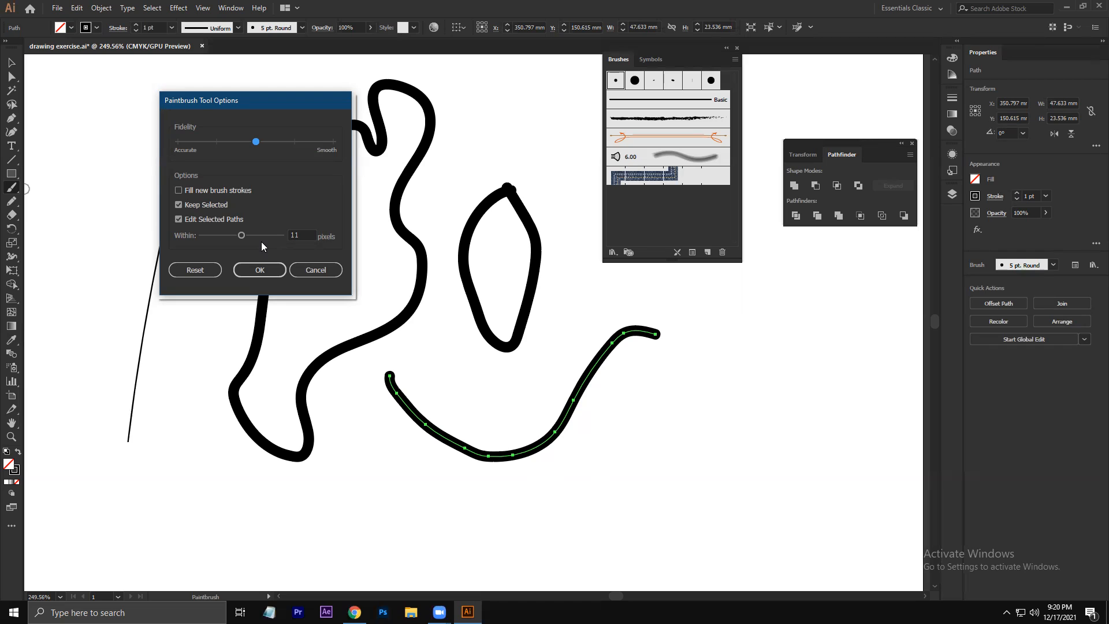
{"action": "left_click", "coordinate": [301, 235]}
{"action": "type", "text": "20"}
{"action": "left_click", "coordinate": [315, 270]}
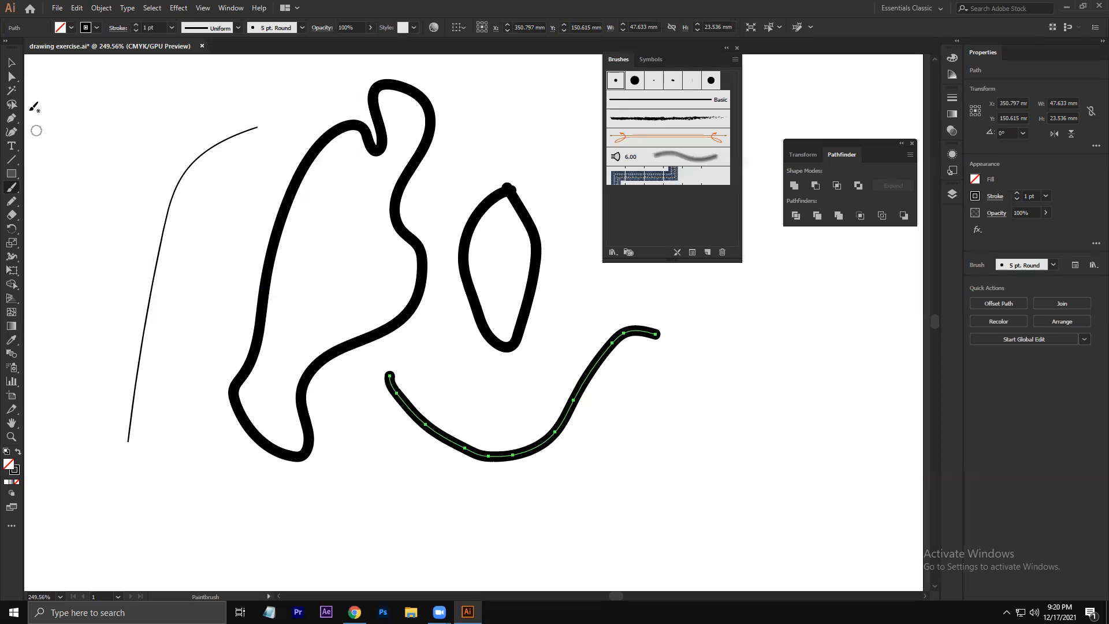
Step: Delete the pencil curve and all the painted practice strokes on the artboard
{"action": "left_click", "coordinate": [9, 66]}
{"action": "left_click_drag", "start_coordinate": [161, 129], "coordinate": [578, 467]}
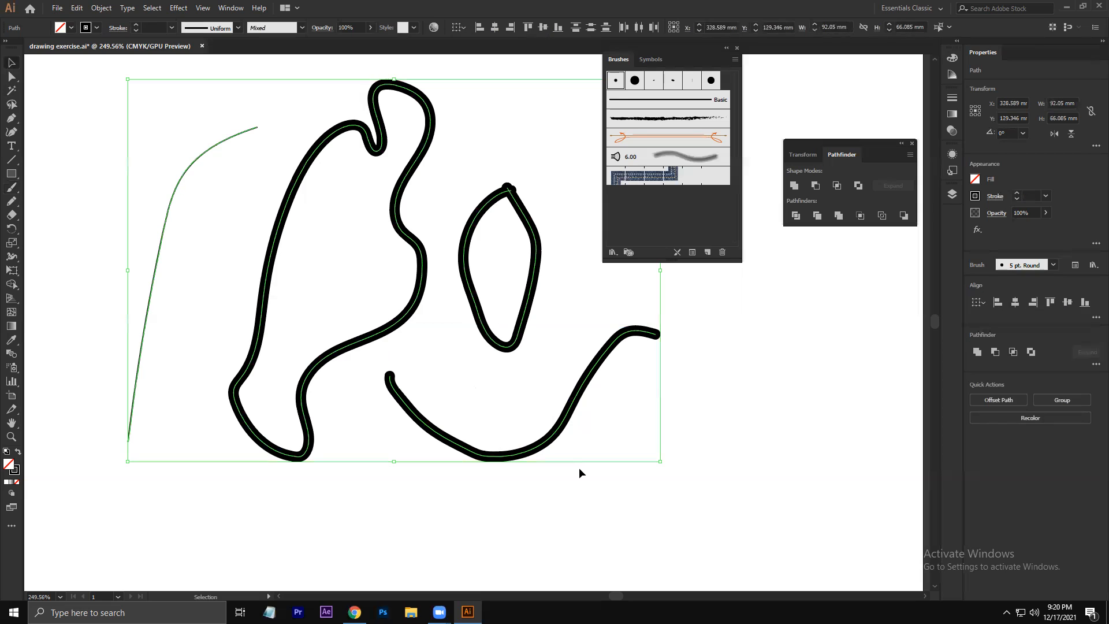
{"action": "key", "text": "Delete"}
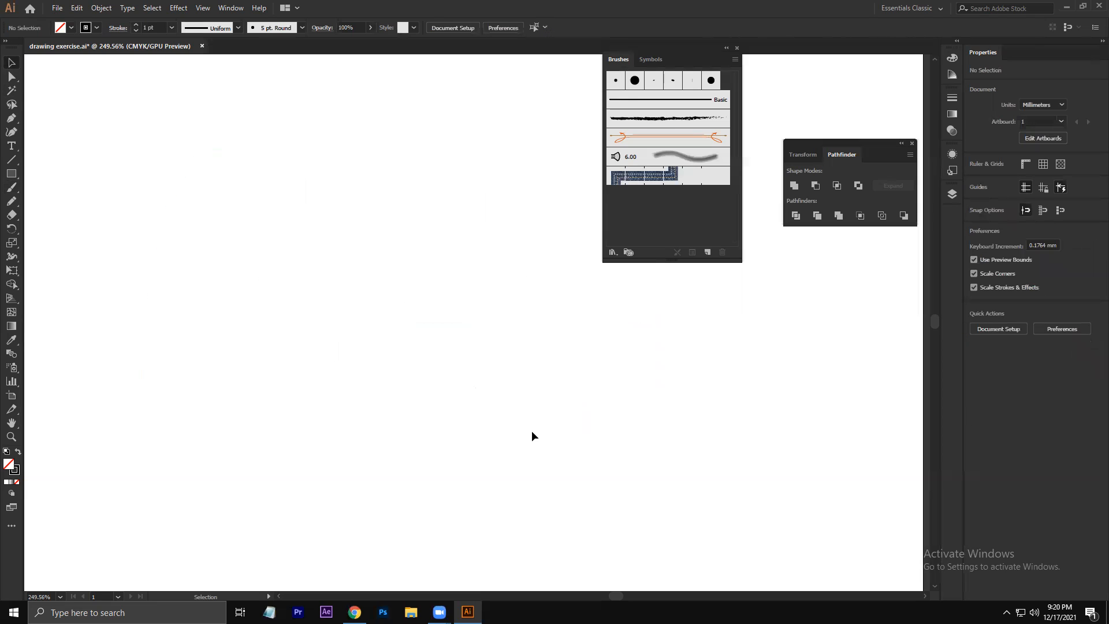
Step: Draw a closed, roughly round Pencil loop about 38 mm wide and 38 mm tall in the blank area beside the sunglasses photo
{"action": "key", "text": "b"}
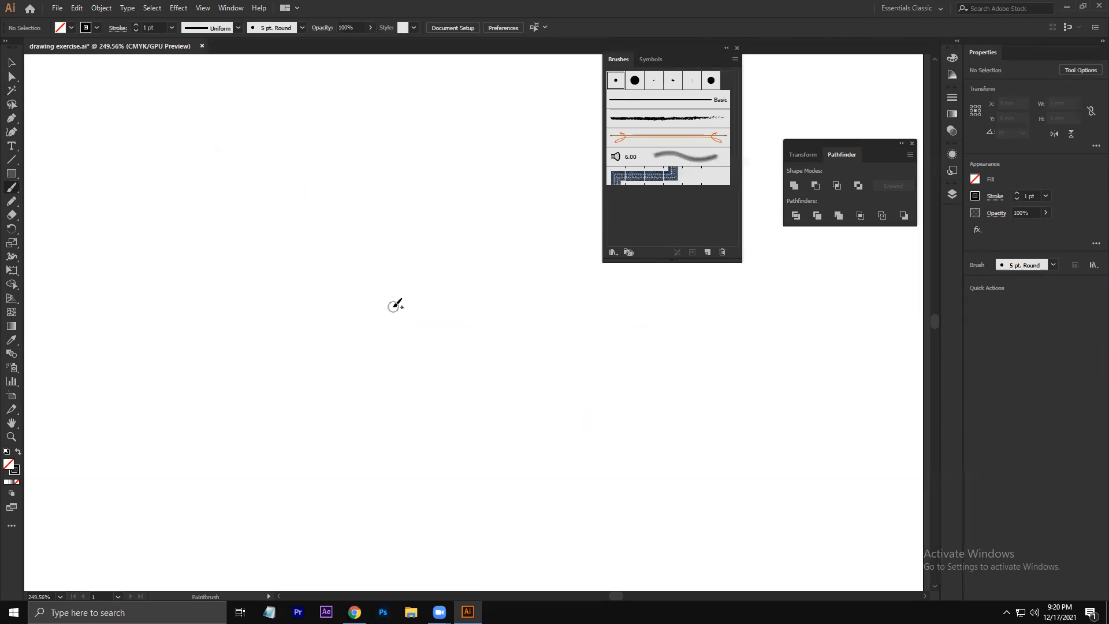
{"action": "key", "text": "z"}
{"action": "left_click_drag", "start_coordinate": [496, 254], "coordinate": [409, 322]}
{"action": "left_click", "coordinate": [11, 201]}
{"action": "mouse_move", "coordinate": [353, 186]}
{"action": "left_mouse_down"}
{"action": "mouse_move", "coordinate": [302, 215]}
{"action": "mouse_move", "coordinate": [397, 191]}
{"action": "mouse_move", "coordinate": [353, 180]}
{"action": "left_mouse_up"}
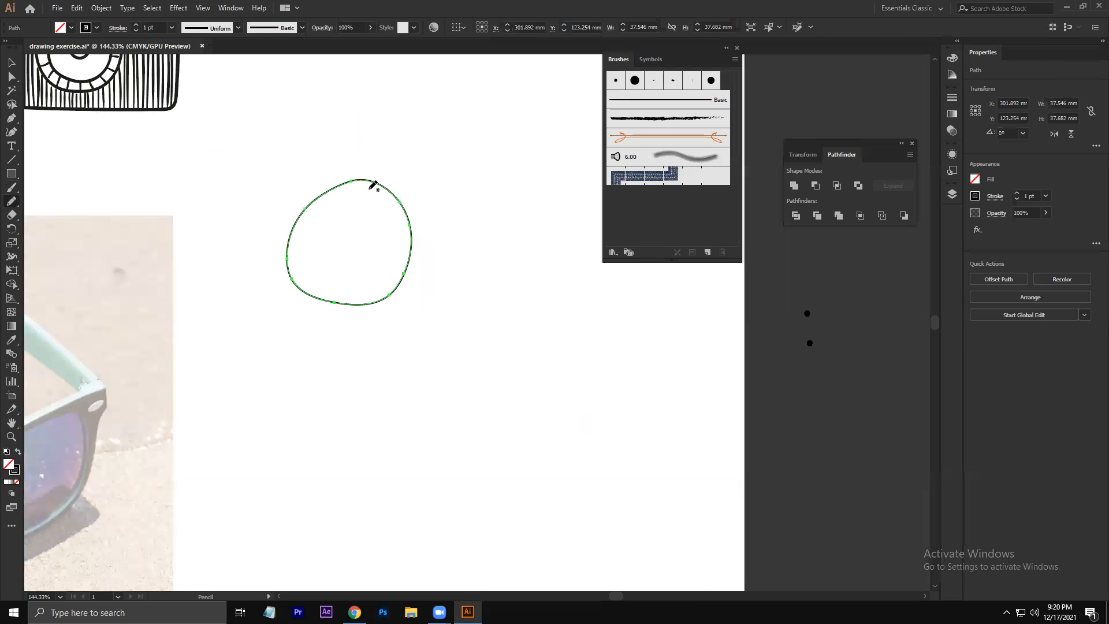
Step: Compare the Pencil tool options with the Paintbrush tool options, checking for a setting that closes paths when their ends are near
{"action": "double_click", "coordinate": [11, 201]}
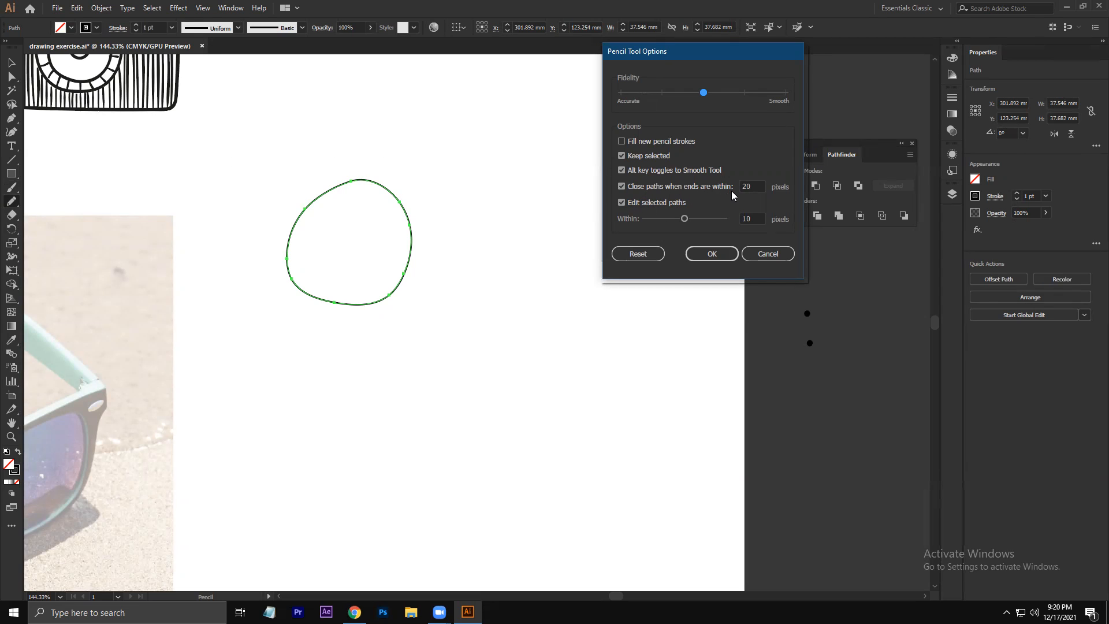
{"action": "left_click", "coordinate": [711, 253]}
{"action": "double_click", "coordinate": [11, 187]}
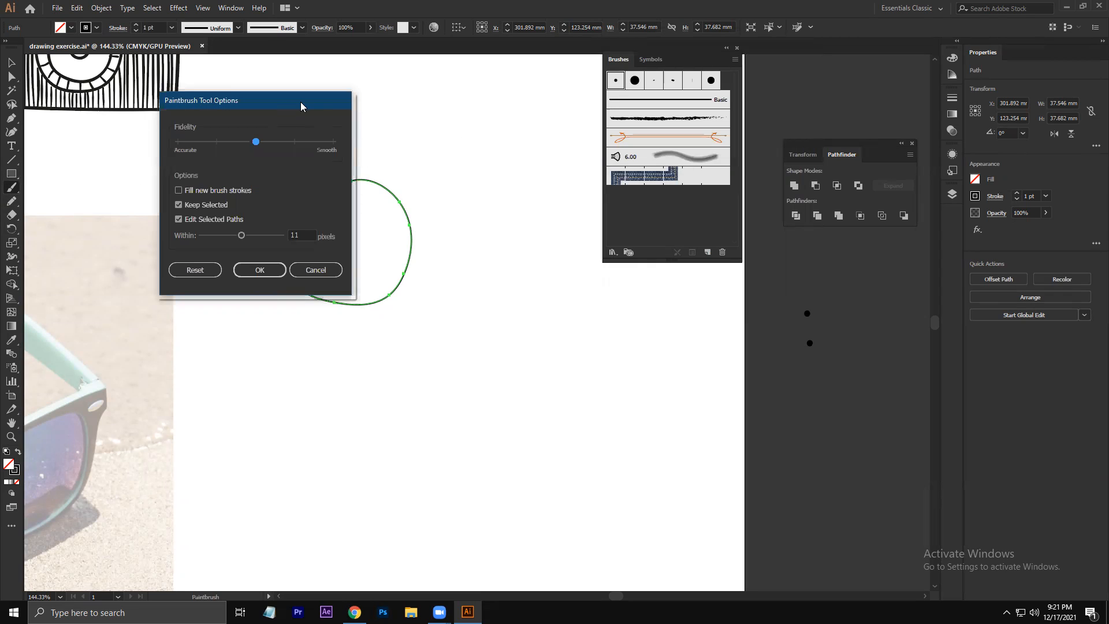
{"action": "left_click_drag", "start_coordinate": [301, 103], "coordinate": [665, 55]}
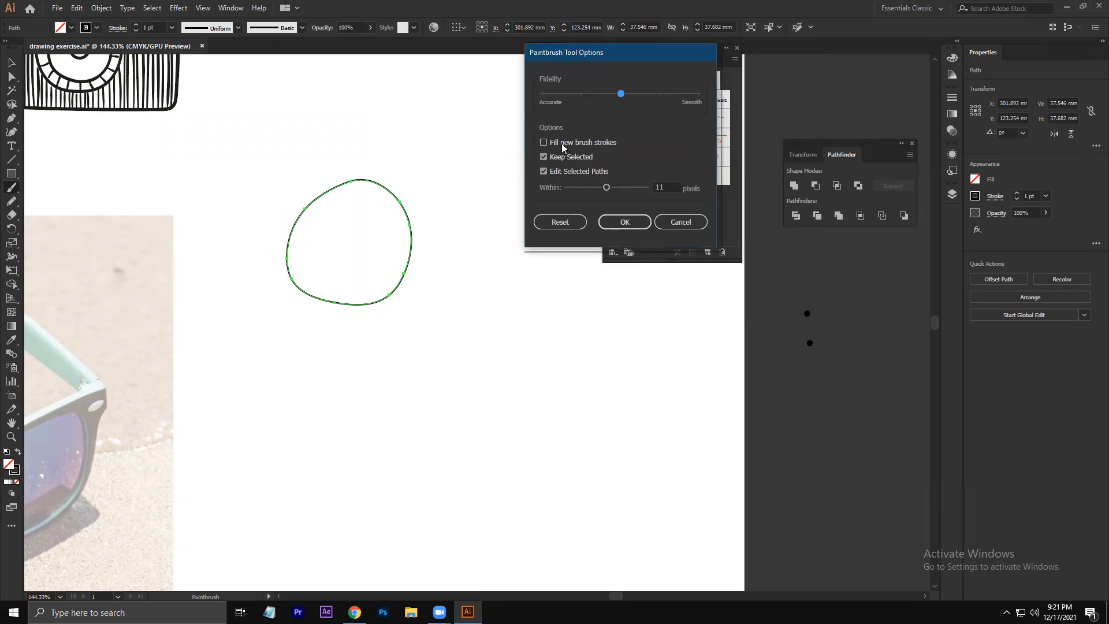
{"action": "left_click", "coordinate": [682, 222]}
Step: Paint a small round Paintbrush stroke about 21 mm wide and 19 mm tall beside the pencil loop, and inspect its two ends up close
{"action": "mouse_move", "coordinate": [490, 170]}
{"action": "left_mouse_down"}
{"action": "mouse_move", "coordinate": [466, 170]}
{"action": "mouse_move", "coordinate": [447, 195]}
{"action": "mouse_move", "coordinate": [472, 228]}
{"action": "mouse_move", "coordinate": [506, 217]}
{"action": "mouse_move", "coordinate": [512, 173]}
{"action": "mouse_move", "coordinate": [491, 170]}
{"action": "left_mouse_up"}
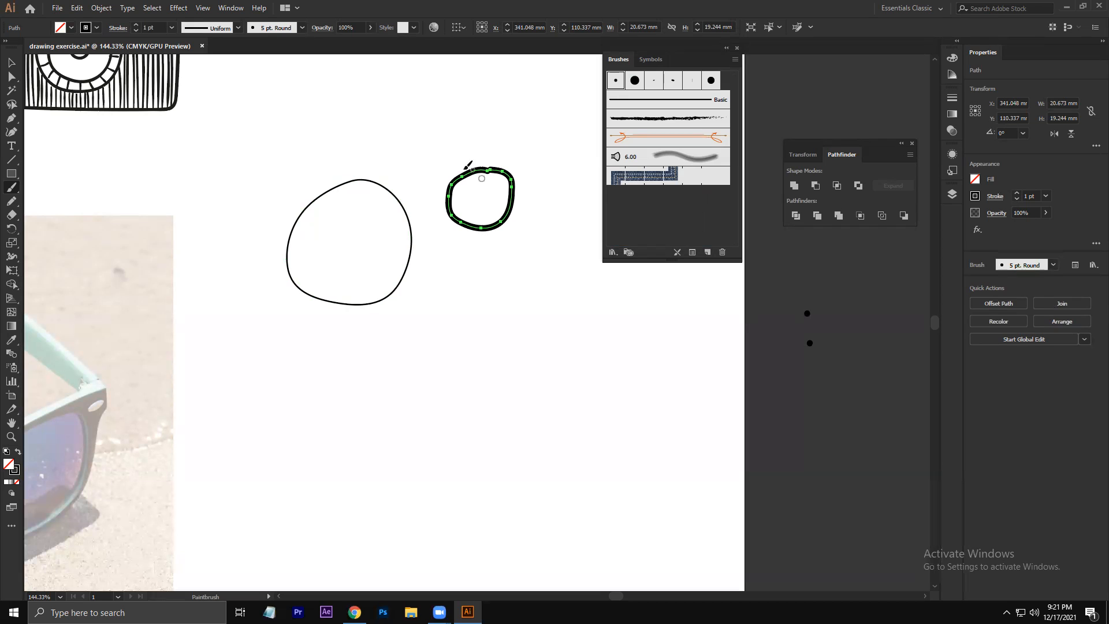
{"action": "key", "text": "z"}
{"action": "left_click_drag", "start_coordinate": [501, 154], "coordinate": [829, 530]}
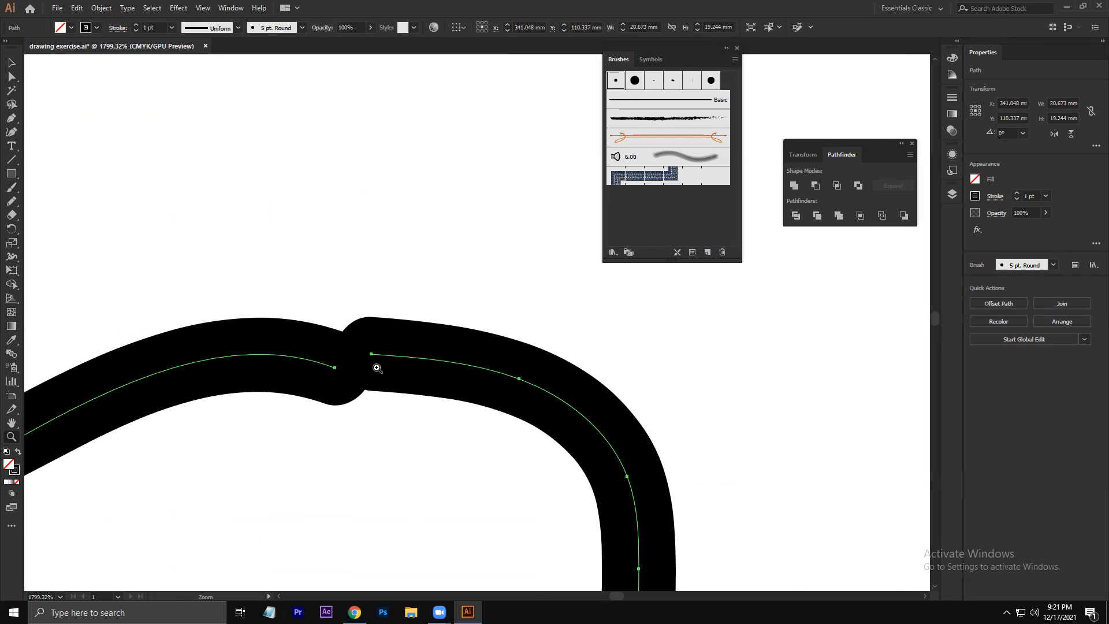
{"action": "left_click_drag", "start_coordinate": [464, 278], "coordinate": [186, 475]}
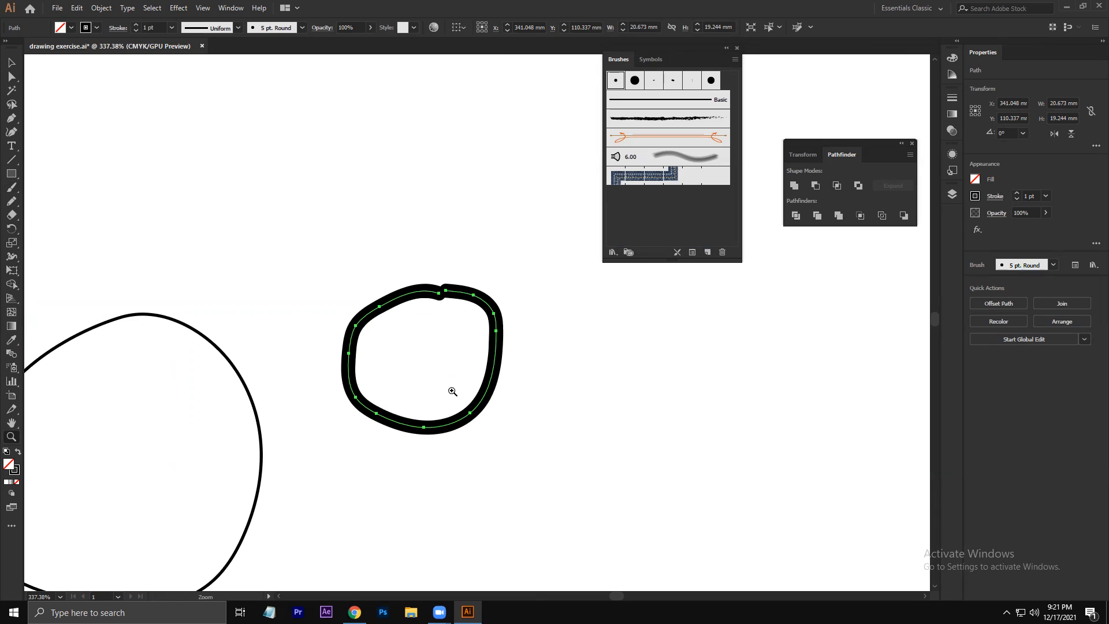
Step: Paint an oval above the small round stroke, and a closed Paintbrush shape about 21 mm wide and 16 mm tall beside it
{"action": "key", "text": "b"}
{"action": "mouse_move", "coordinate": [420, 139]}
{"action": "left_mouse_down"}
{"action": "mouse_move", "coordinate": [325, 160]}
{"action": "mouse_move", "coordinate": [310, 229]}
{"action": "mouse_move", "coordinate": [402, 250]}
{"action": "mouse_move", "coordinate": [485, 206]}
{"action": "mouse_move", "coordinate": [465, 123]}
{"action": "left_mouse_up"}
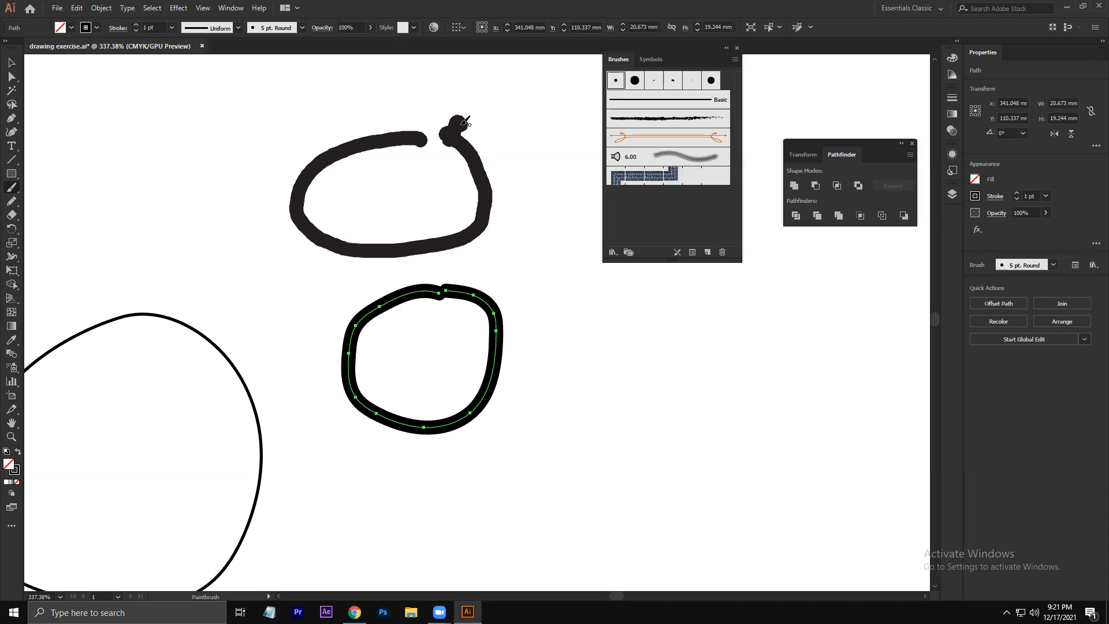
{"action": "left_click_drag", "start_coordinate": [464, 123], "coordinate": [427, 140]}
{"action": "mouse_move", "coordinate": [607, 307]}
{"action": "left_mouse_down"}
{"action": "mouse_move", "coordinate": [558, 343]}
{"action": "mouse_move", "coordinate": [593, 419]}
{"action": "mouse_move", "coordinate": [682, 348]}
{"action": "mouse_move", "coordinate": [622, 305]}
{"action": "left_mouse_up"}
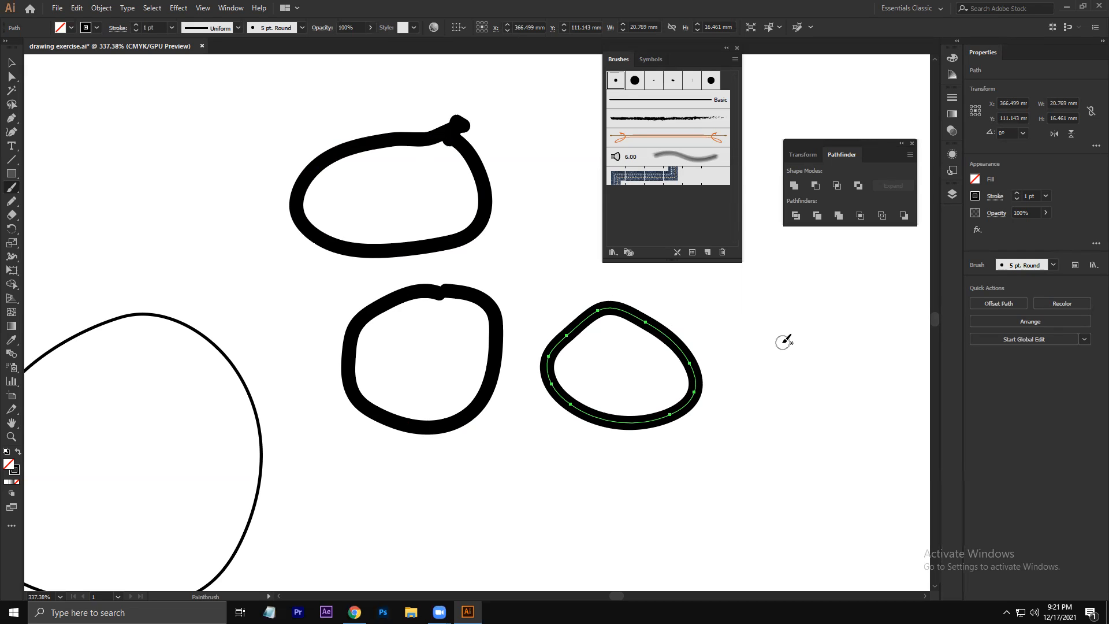
Step: Paint several curving and looping freehand strokes with the Paintbrush in the empty area above the pencil loop
{"action": "left_click_drag", "start_coordinate": [237, 149], "coordinate": [443, 283]}
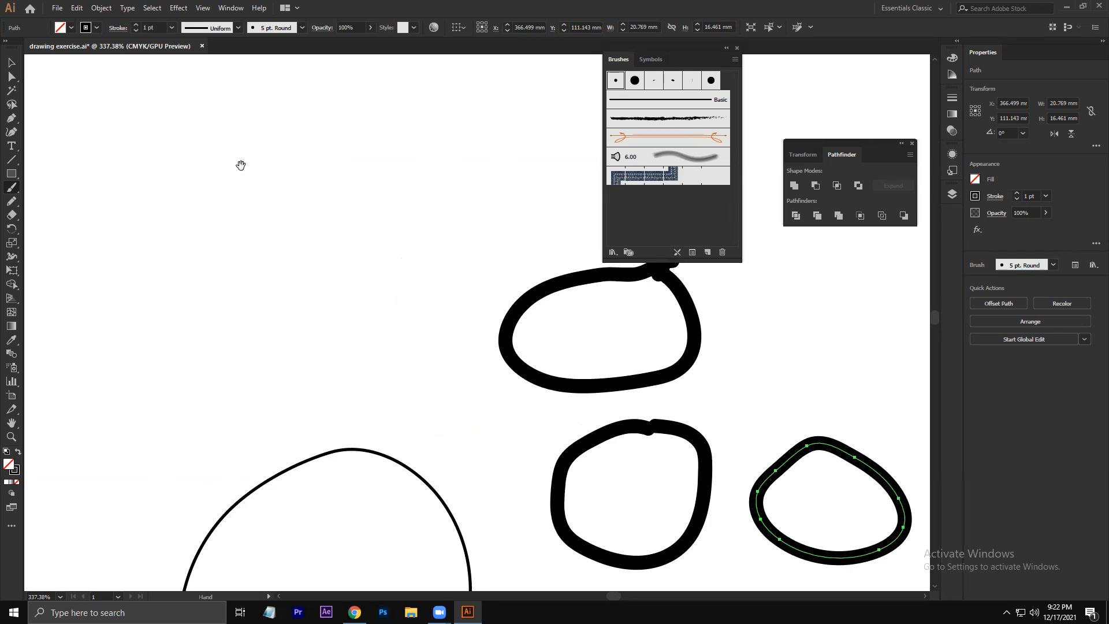
{"action": "left_click_drag", "start_coordinate": [241, 165], "coordinate": [252, 181]}
{"action": "mouse_move", "coordinate": [360, 135]}
{"action": "left_mouse_down"}
{"action": "mouse_move", "coordinate": [294, 167]}
{"action": "mouse_move", "coordinate": [254, 290]}
{"action": "mouse_move", "coordinate": [228, 283]}
{"action": "left_mouse_up"}
{"action": "mouse_move", "coordinate": [415, 150]}
{"action": "left_mouse_down"}
{"action": "mouse_move", "coordinate": [337, 286]}
{"action": "mouse_move", "coordinate": [426, 262]}
{"action": "mouse_move", "coordinate": [450, 173]}
{"action": "mouse_move", "coordinate": [472, 151]}
{"action": "left_mouse_up"}
{"action": "mouse_move", "coordinate": [535, 234]}
{"action": "left_mouse_down"}
{"action": "mouse_move", "coordinate": [406, 373]}
{"action": "mouse_move", "coordinate": [291, 375]}
{"action": "mouse_move", "coordinate": [176, 284]}
{"action": "mouse_move", "coordinate": [136, 138]}
{"action": "mouse_move", "coordinate": [247, 85]}
{"action": "mouse_move", "coordinate": [254, 200]}
{"action": "mouse_move", "coordinate": [230, 248]}
{"action": "left_mouse_up"}
Step: Paint a freehand line about 51 mm wide, two straight horizontal strokes, the lower about 89 mm long, and a vertical stroke about 29 mm long
{"action": "left_click_drag", "start_coordinate": [114, 407], "coordinate": [508, 452]}
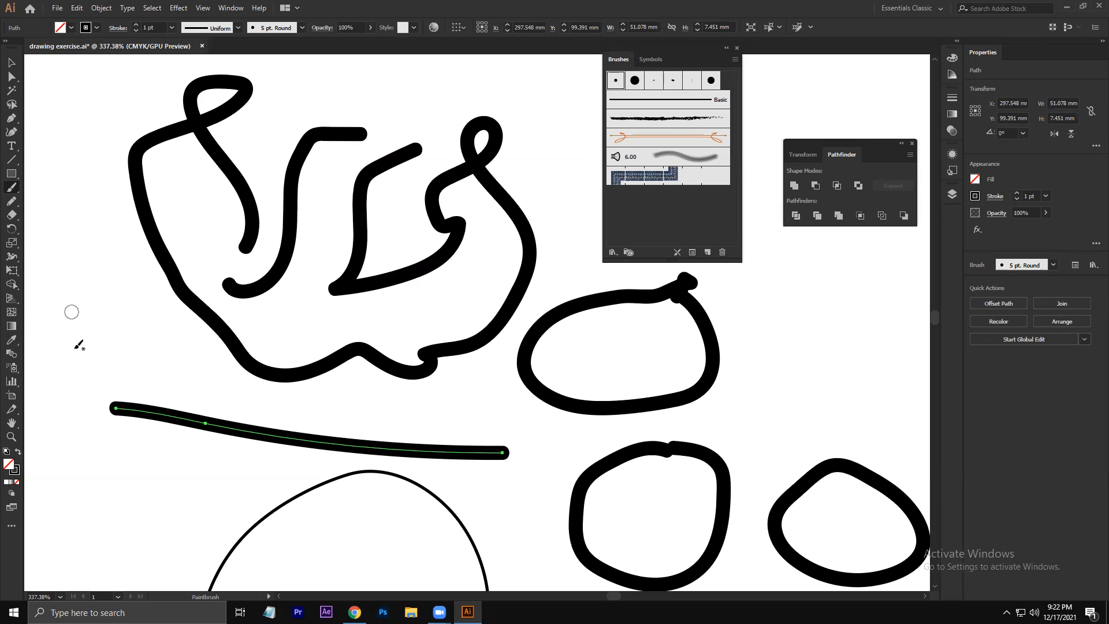
{"action": "mouse_move", "coordinate": [68, 328]}
{"action": "left_mouse_down"}
{"action": "mouse_move", "coordinate": [174, 338]}
{"action": "mouse_move", "coordinate": [56, 328]}
{"action": "mouse_move", "coordinate": [564, 376]}
{"action": "mouse_move", "coordinate": [853, 380]}
{"action": "left_mouse_up"}
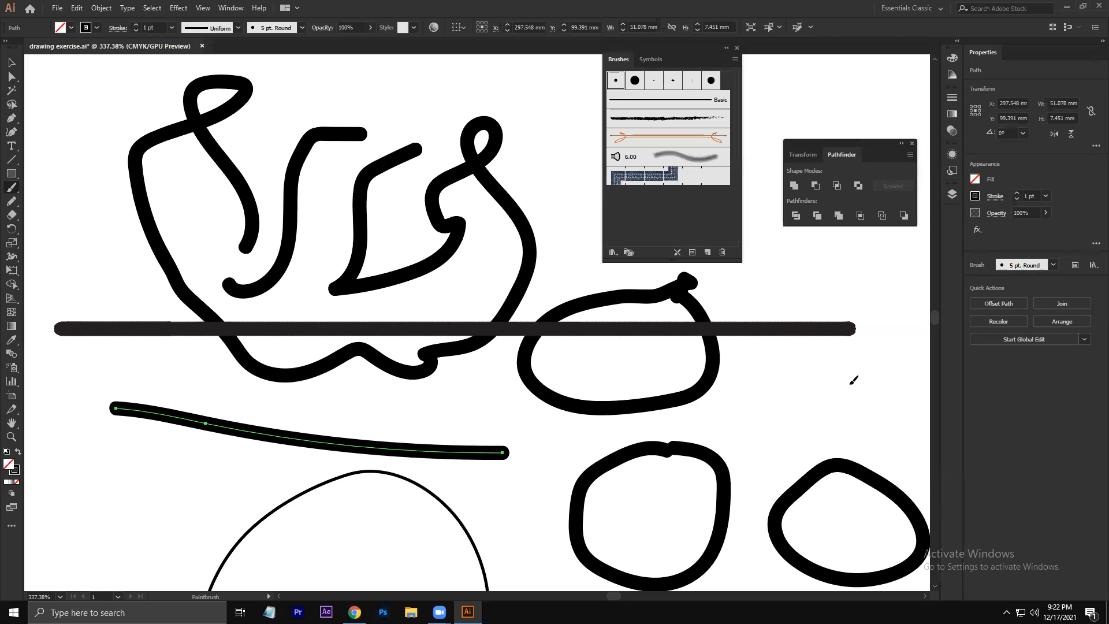
{"action": "mouse_move", "coordinate": [853, 380]}
{"action": "left_mouse_down"}
{"action": "mouse_move", "coordinate": [272, 356]}
{"action": "mouse_move", "coordinate": [470, 348]}
{"action": "mouse_move", "coordinate": [88, 337]}
{"action": "mouse_move", "coordinate": [81, 369]}
{"action": "mouse_move", "coordinate": [760, 409]}
{"action": "left_mouse_up"}
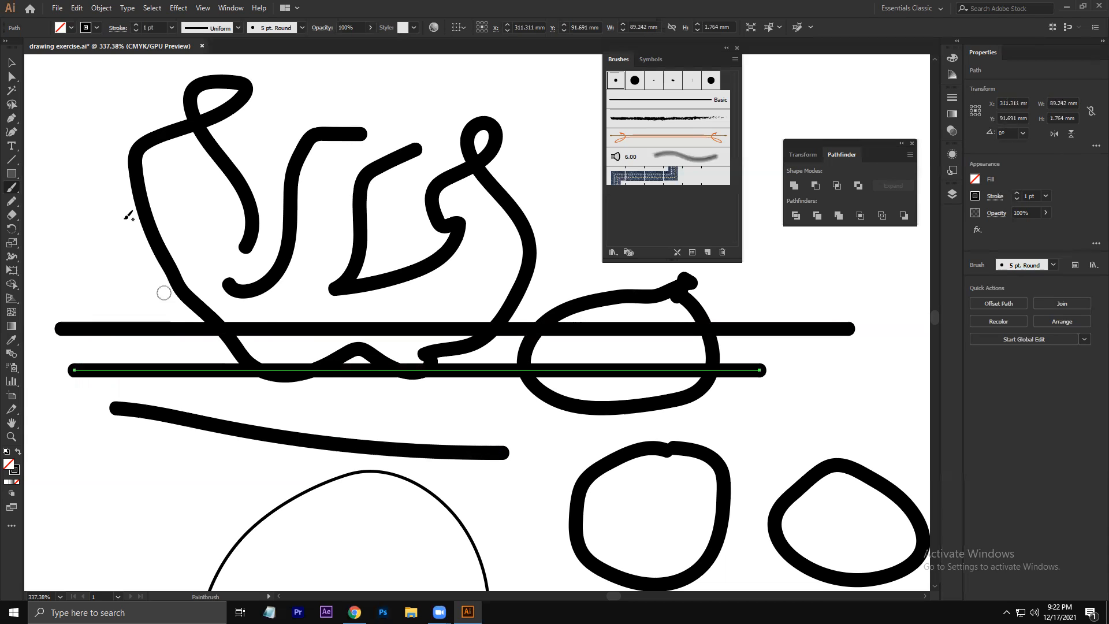
{"action": "left_click_drag", "start_coordinate": [100, 115], "coordinate": [100, 330]}
Step: Paint a dot, short straight horizontal and vertical dashes, and a 45-degree diagonal stroke spanning about 36 by 36 mm beside the pencil loop
{"action": "key", "text": "space"}
{"action": "mouse_move", "coordinate": [189, 461]}
{"action": "left_mouse_down"}
{"action": "mouse_move", "coordinate": [292, 320]}
{"action": "mouse_move", "coordinate": [311, 317]}
{"action": "left_mouse_up"}
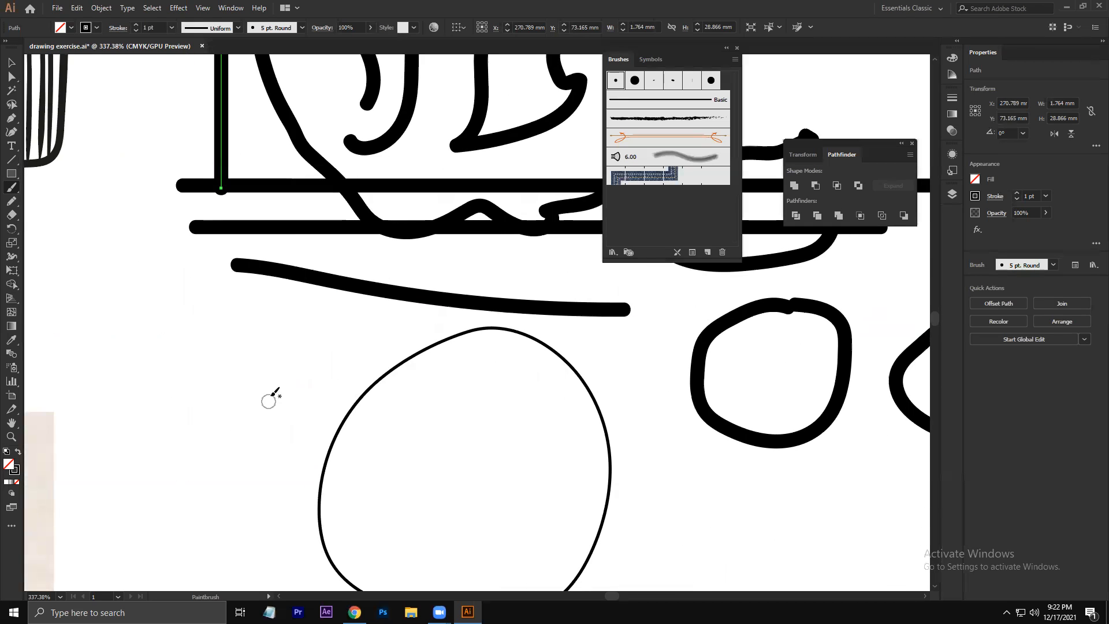
{"action": "left_click", "coordinate": [335, 325]}
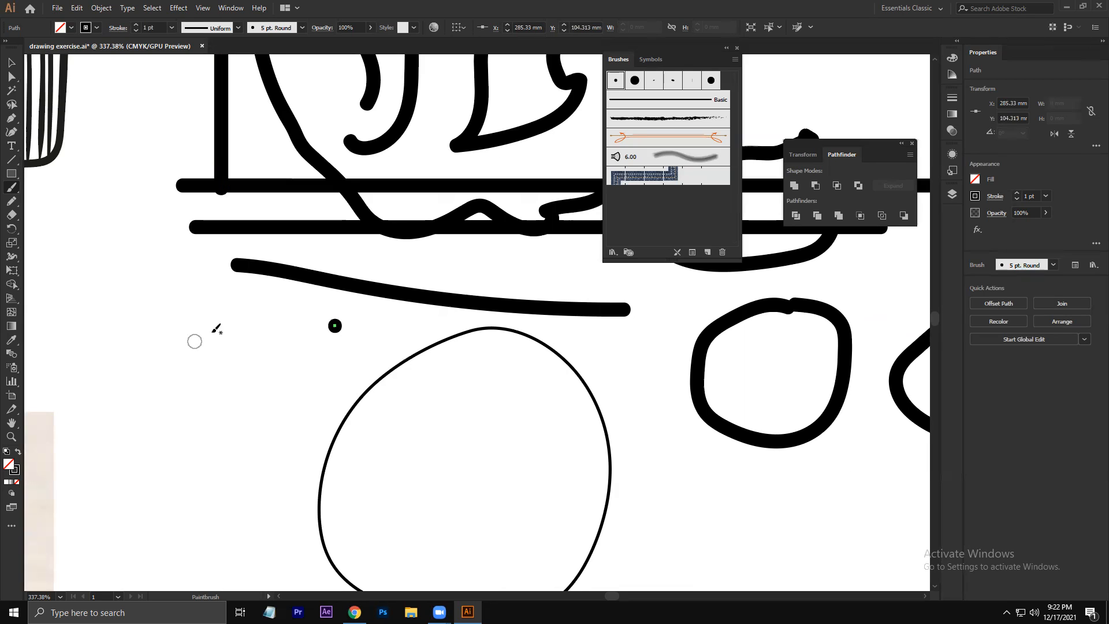
{"action": "left_click_drag", "start_coordinate": [273, 309], "coordinate": [213, 309]}
{"action": "left_click_drag", "start_coordinate": [279, 338], "coordinate": [229, 339]}
{"action": "left_click_drag", "start_coordinate": [288, 380], "coordinate": [288, 470]}
{"action": "left_click_drag", "start_coordinate": [242, 399], "coordinate": [242, 468]}
{"action": "left_click_drag", "start_coordinate": [217, 418], "coordinate": [148, 419]}
{"action": "left_click_drag", "start_coordinate": [113, 507], "coordinate": [180, 508]}
{"action": "mouse_move", "coordinate": [188, 458]}
{"action": "left_mouse_down"}
{"action": "mouse_move", "coordinate": [312, 337]}
{"action": "mouse_move", "coordinate": [327, 346]}
{"action": "mouse_move", "coordinate": [338, 311]}
{"action": "mouse_move", "coordinate": [154, 507]}
{"action": "mouse_move", "coordinate": [371, 318]}
{"action": "mouse_move", "coordinate": [398, 250]}
{"action": "mouse_move", "coordinate": [459, 203]}
{"action": "left_mouse_up"}
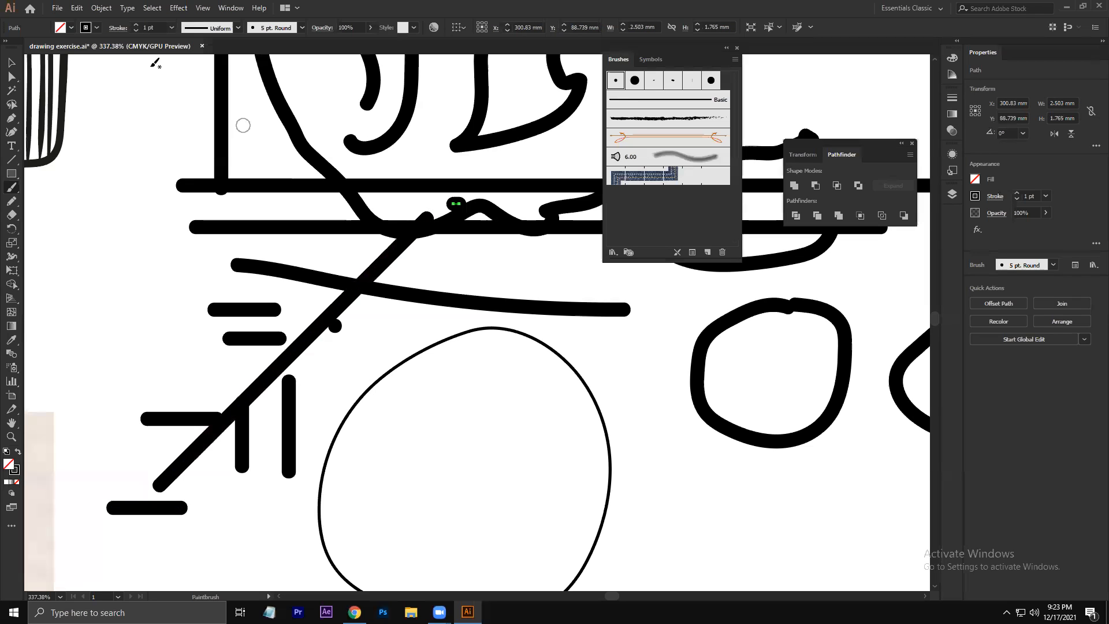
Step: Select the pencil loop and all the painted practice strokes on the artboard, and delete them
{"action": "left_click", "coordinate": [11, 62]}
{"action": "left_click", "coordinate": [344, 303]}
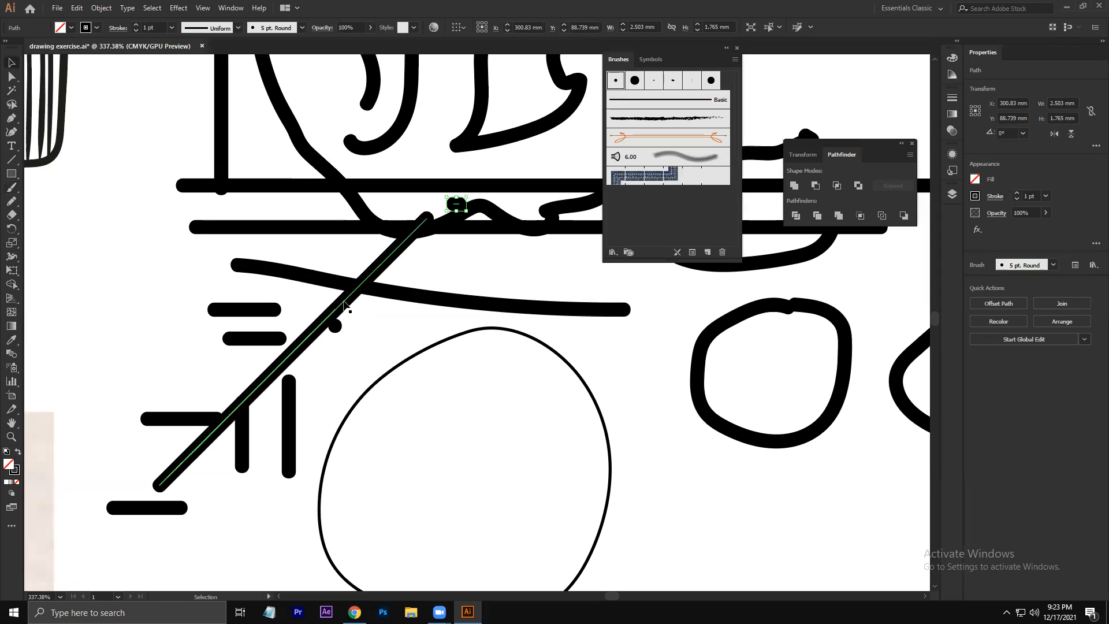
{"action": "left_click", "coordinate": [344, 303]}
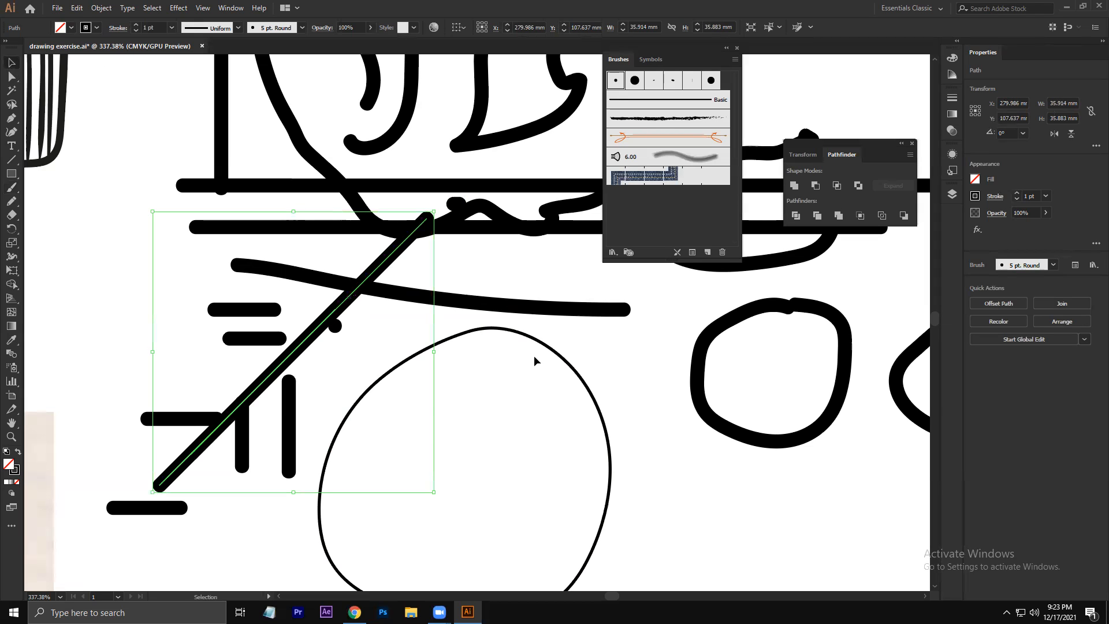
{"action": "key", "text": "z"}
{"action": "left_click_drag", "start_coordinate": [595, 325], "coordinate": [416, 366]}
{"action": "left_click_drag", "start_coordinate": [551, 277], "coordinate": [237, 263]}
{"action": "key", "text": "v"}
{"action": "left_click_drag", "start_coordinate": [109, 144], "coordinate": [453, 430]}
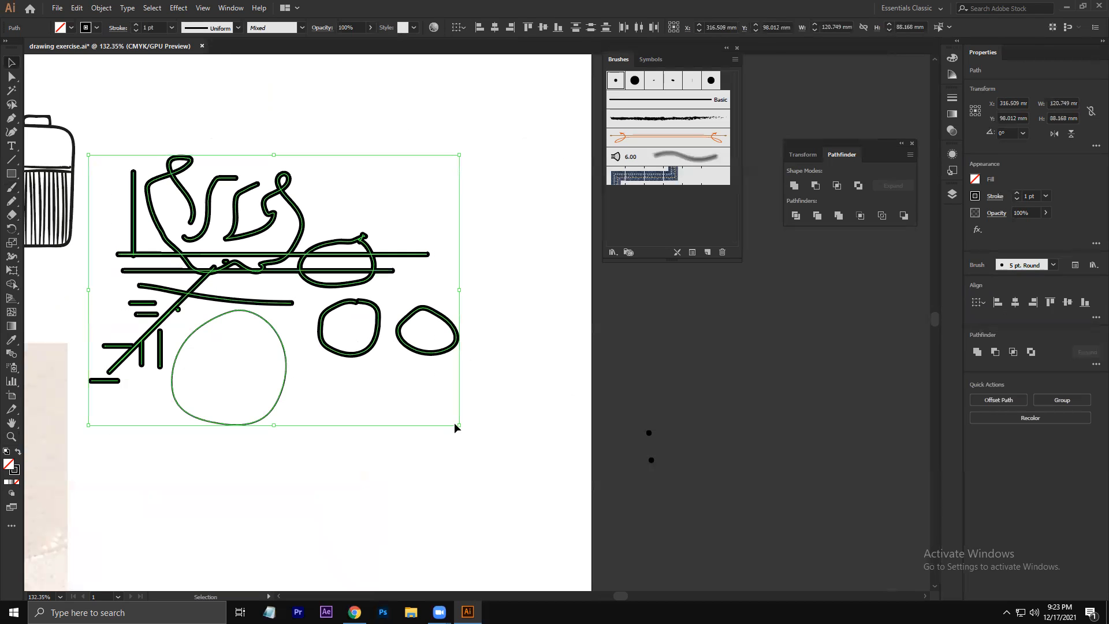
{"action": "key", "text": "Delete"}
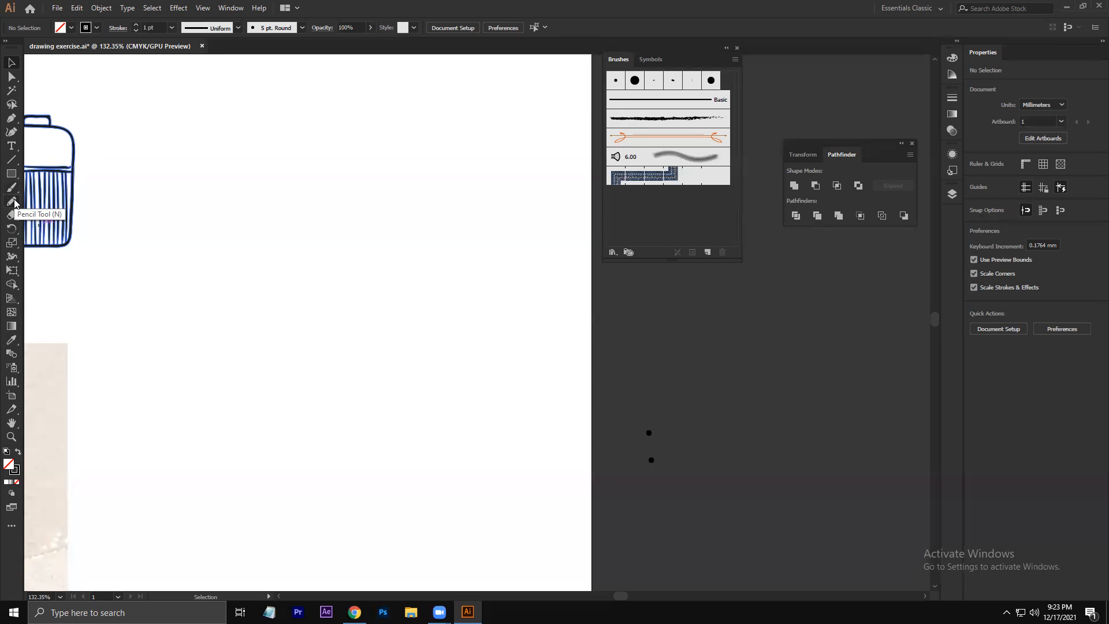
Step: Bring the sunglasses photo into view and close the floating Pathfinder panel
{"action": "key", "text": "space"}
{"action": "mouse_move", "coordinate": [128, 233]}
{"action": "left_mouse_down"}
{"action": "mouse_move", "coordinate": [385, 132]}
{"action": "mouse_move", "coordinate": [574, 93]}
{"action": "left_mouse_up"}
{"action": "left_click_drag", "start_coordinate": [324, 228], "coordinate": [475, 131]}
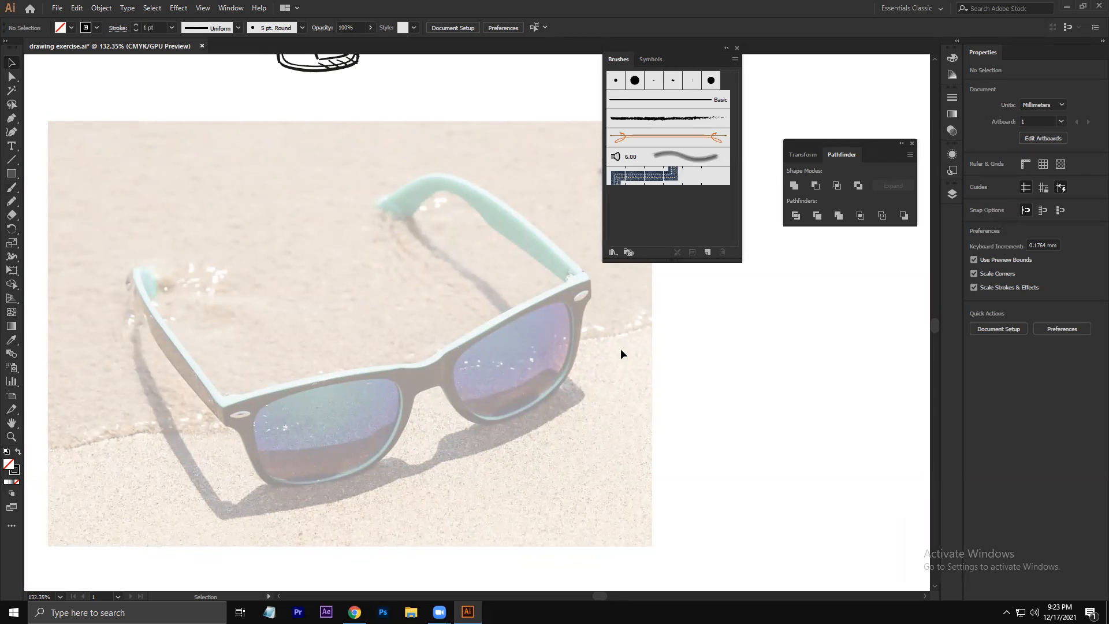
{"action": "left_click", "coordinate": [912, 144]}
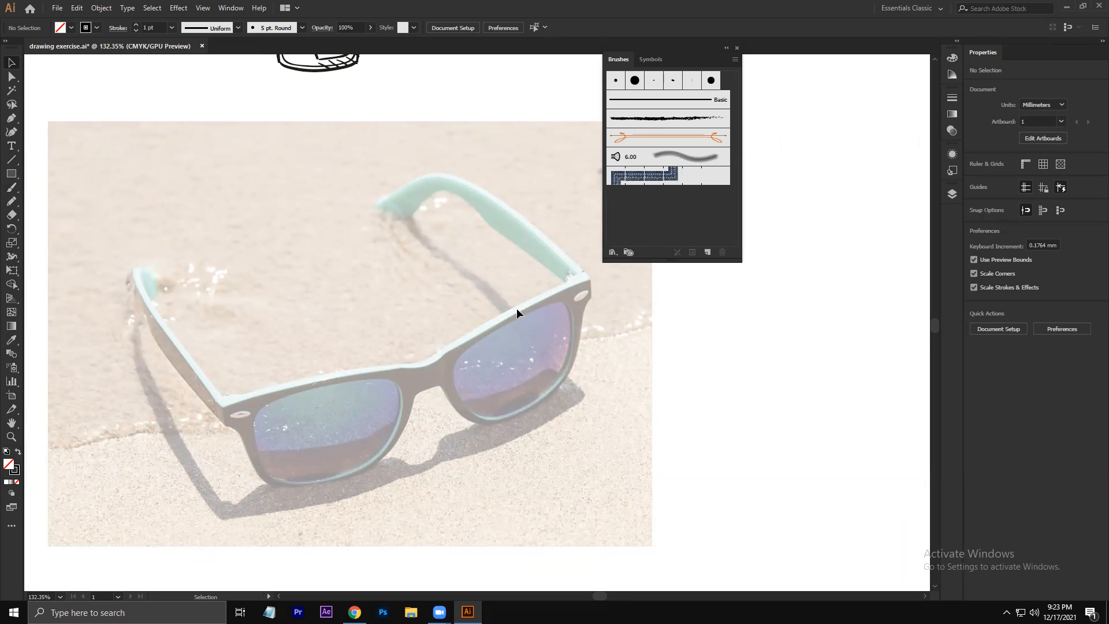
Step: Show the layer list and toggle the image layer's visibility to check that it holds the sunglasses photo
{"action": "left_click", "coordinate": [953, 193]}
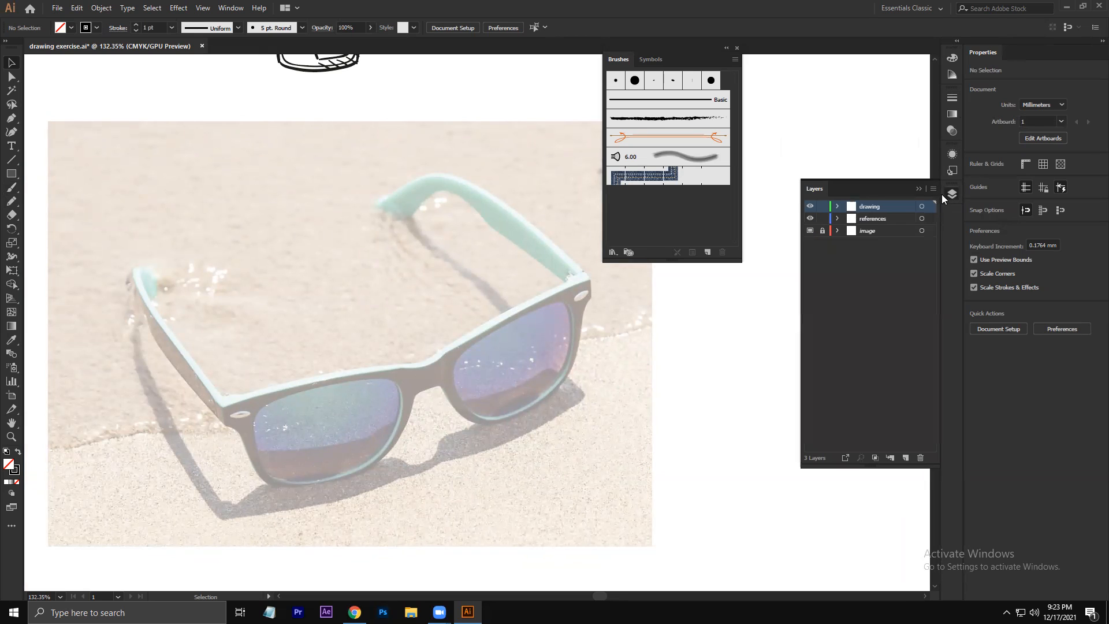
{"action": "left_click", "coordinate": [867, 231]}
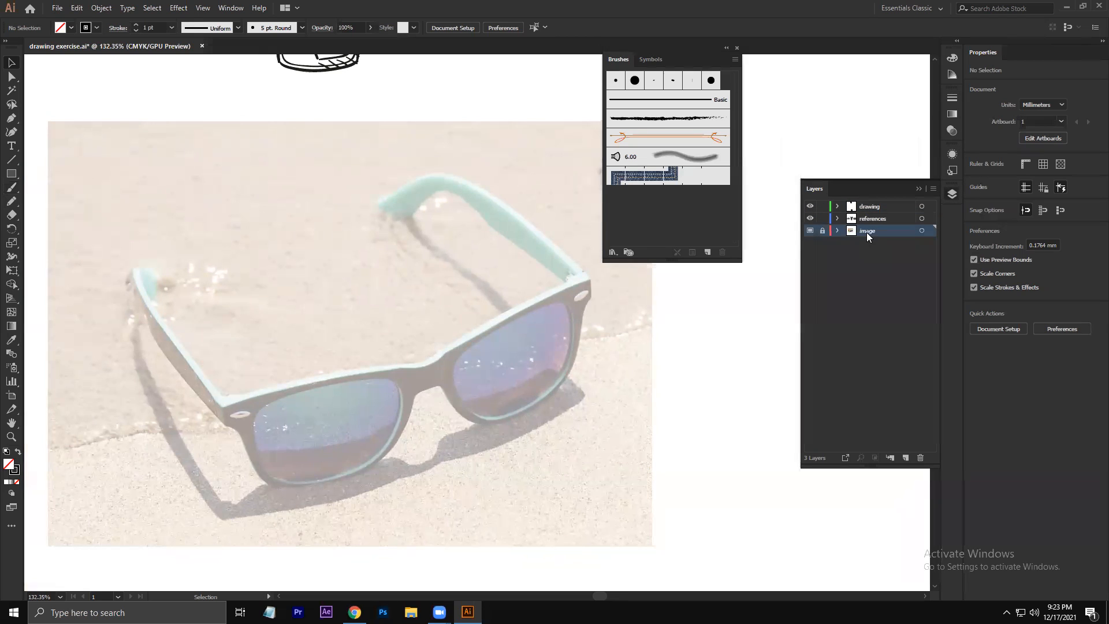
{"action": "left_click", "coordinate": [822, 231]}
{"action": "left_click", "coordinate": [808, 231]}
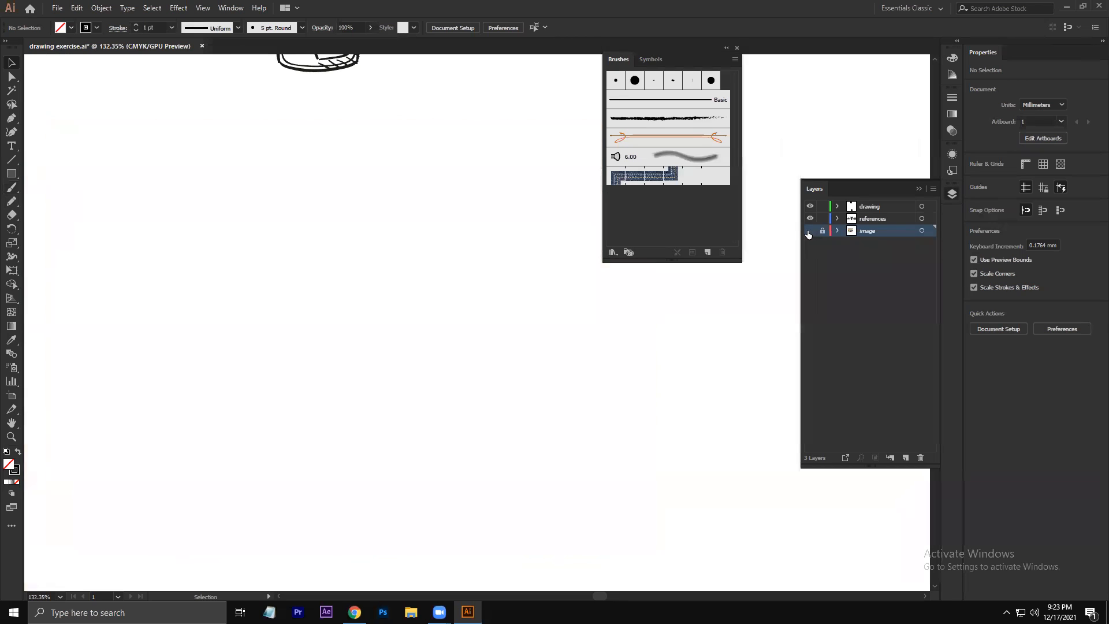
{"action": "left_click", "coordinate": [808, 231]}
{"action": "left_click", "coordinate": [808, 231]}
{"action": "left_click", "coordinate": [808, 231]}
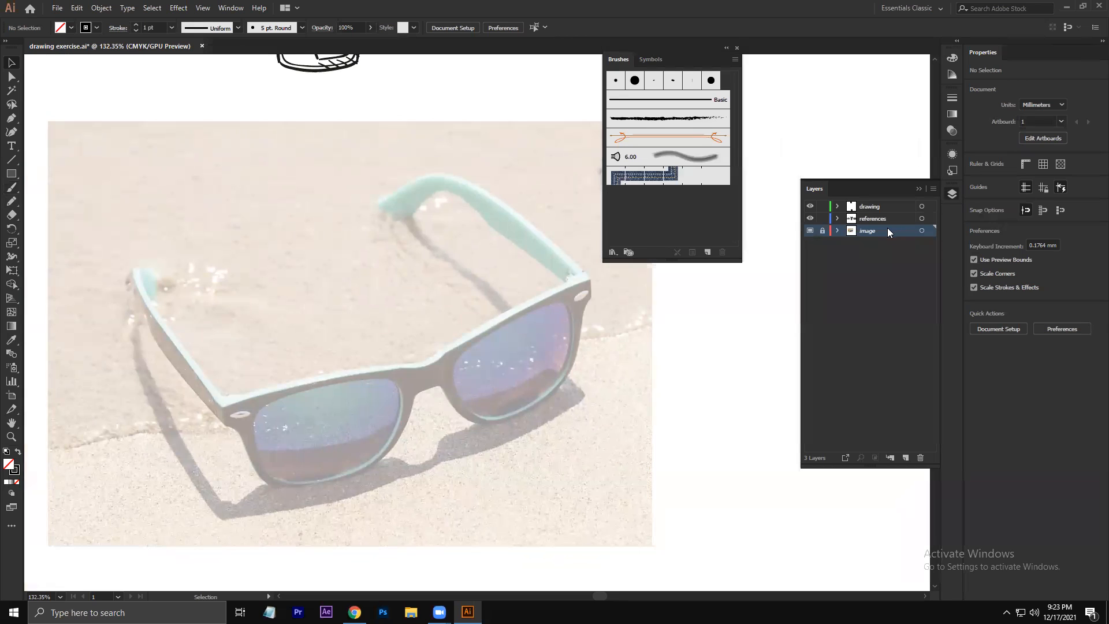
Step: Inspect the contents of the image layer down to the items in its clip group
{"action": "left_click", "coordinate": [836, 230]}
{"action": "left_click", "coordinate": [850, 243]}
{"action": "left_click", "coordinate": [889, 246]}
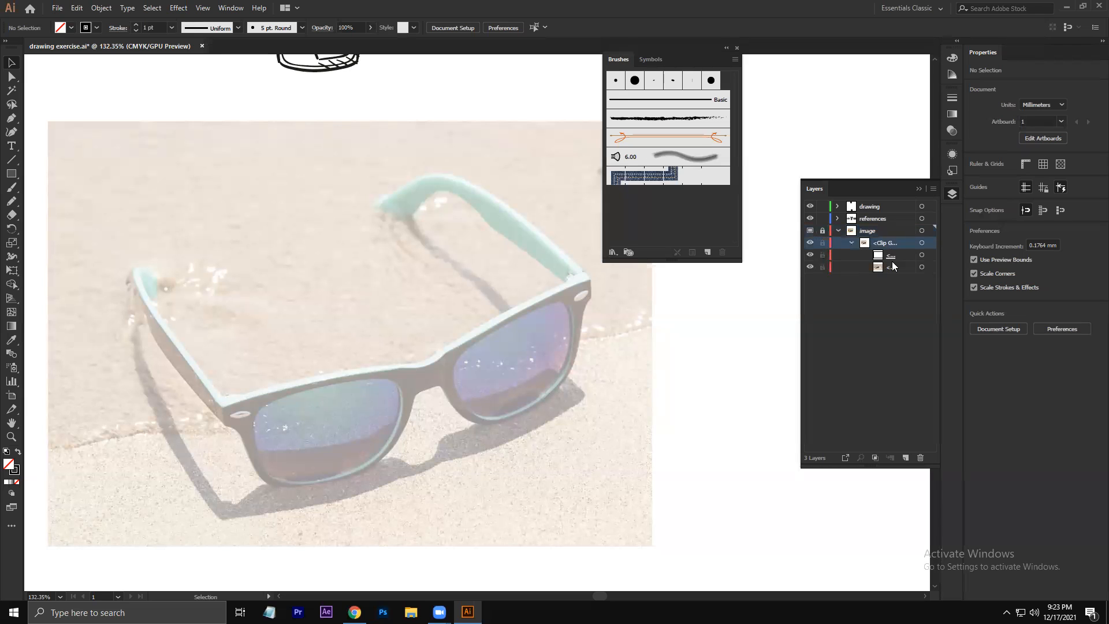
{"action": "left_click", "coordinate": [850, 243]}
{"action": "left_click", "coordinate": [838, 230]}
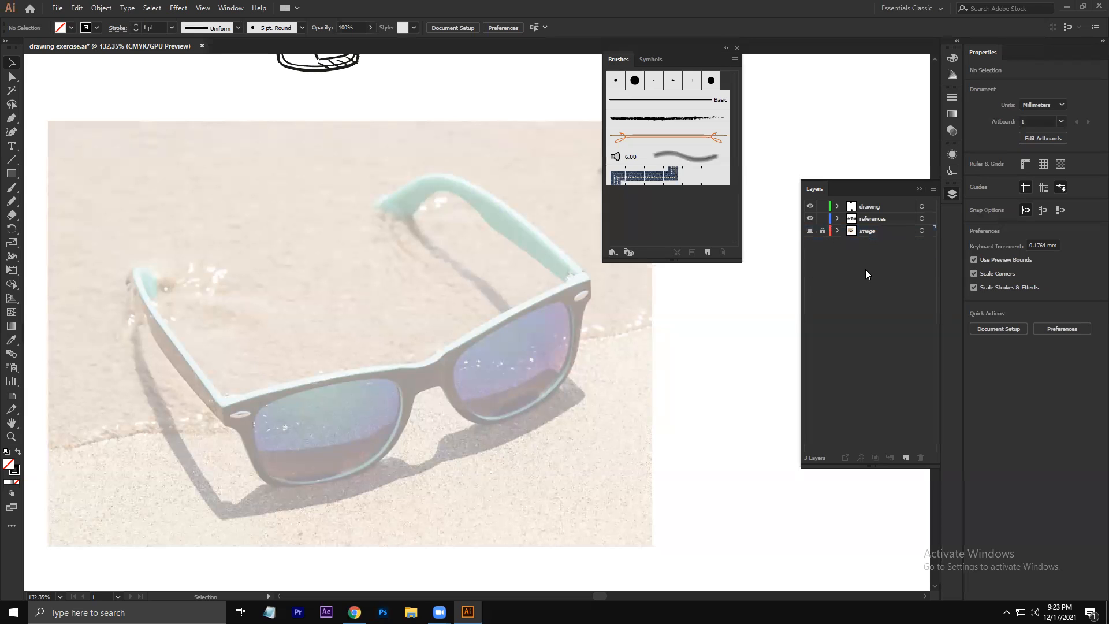
Step: Make the drawing layer active and close the floating set of brushes
{"action": "left_click", "coordinate": [882, 210]}
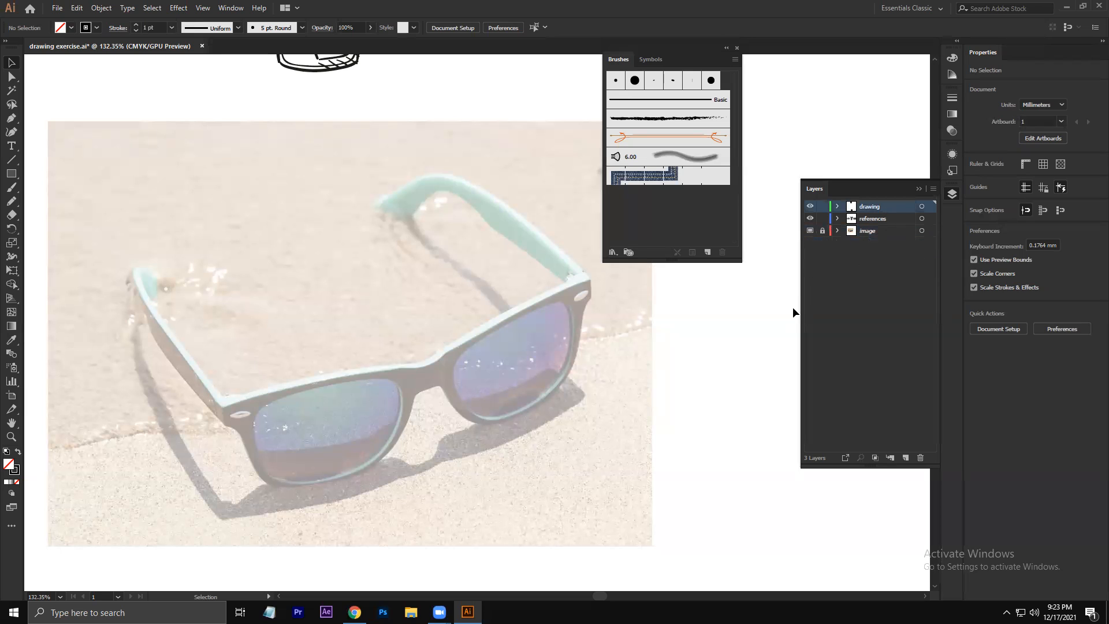
{"action": "left_click", "coordinate": [737, 49]}
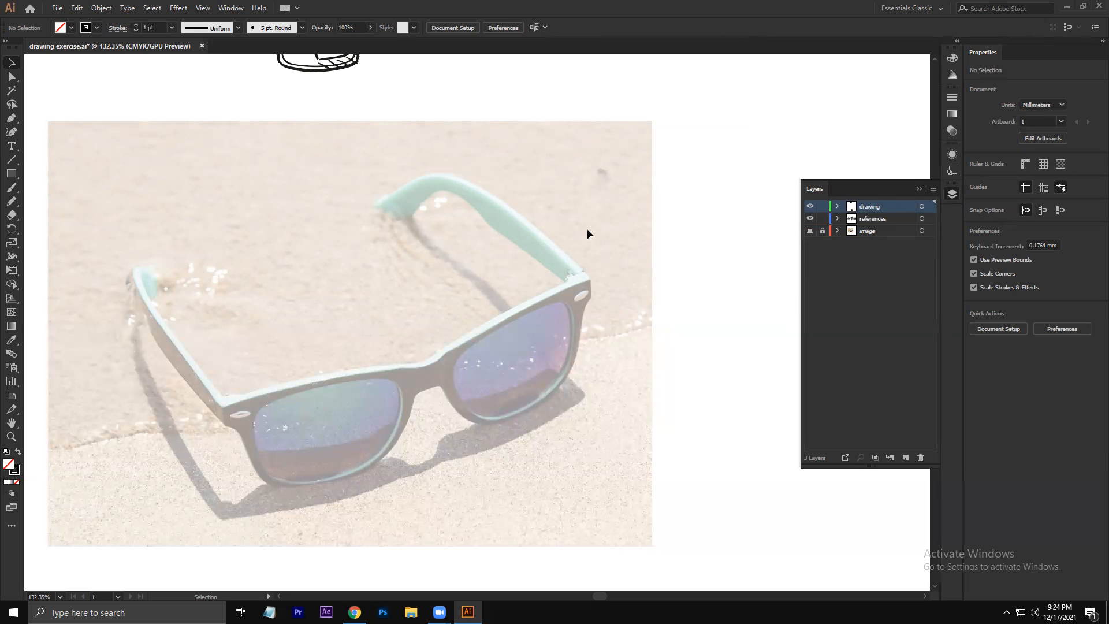
Step: Examine the frame, lenses and temples of the sunglasses in the reference photo up close
{"action": "key", "text": "z"}
{"action": "left_click_drag", "start_coordinate": [584, 230], "coordinate": [546, 281]}
{"action": "left_click_drag", "start_coordinate": [447, 262], "coordinate": [448, 253]}
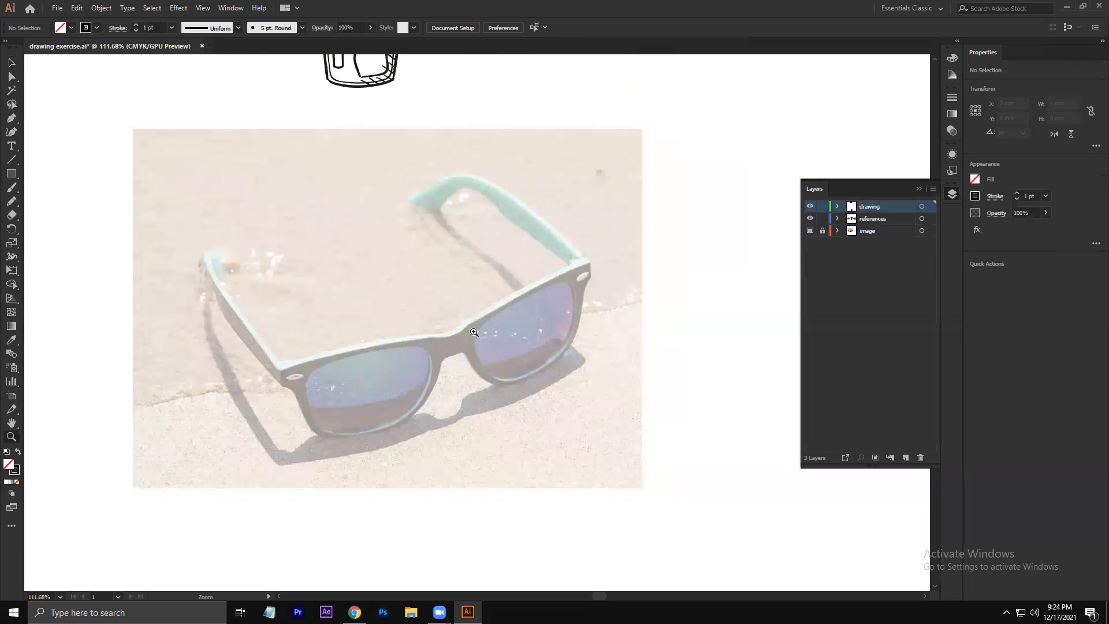
{"action": "left_click", "coordinate": [474, 333]}
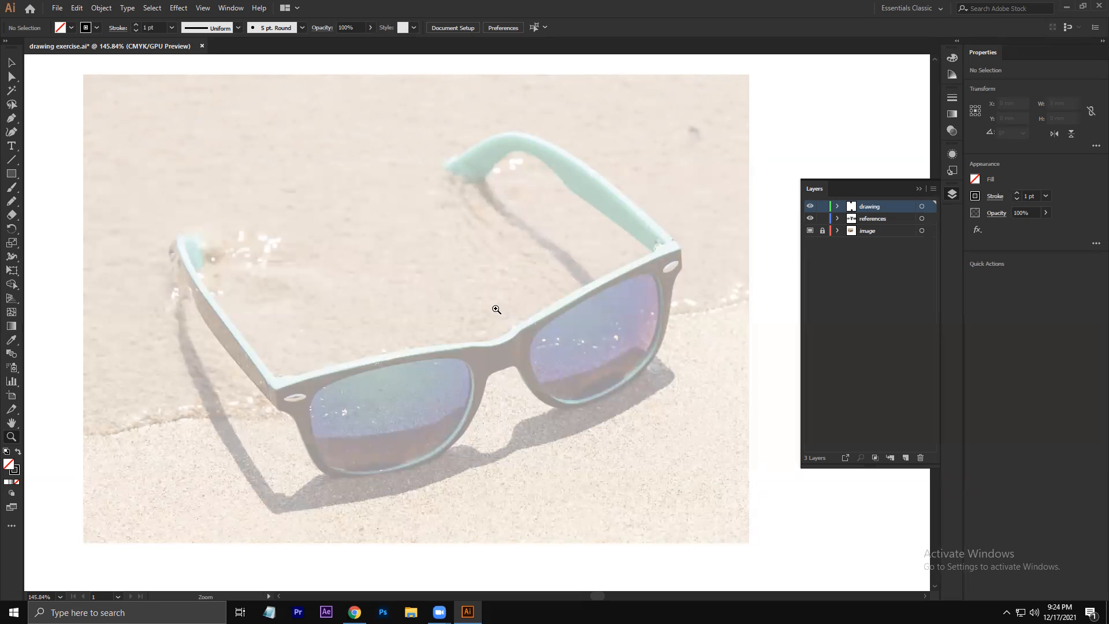
{"action": "left_click", "coordinate": [442, 335]}
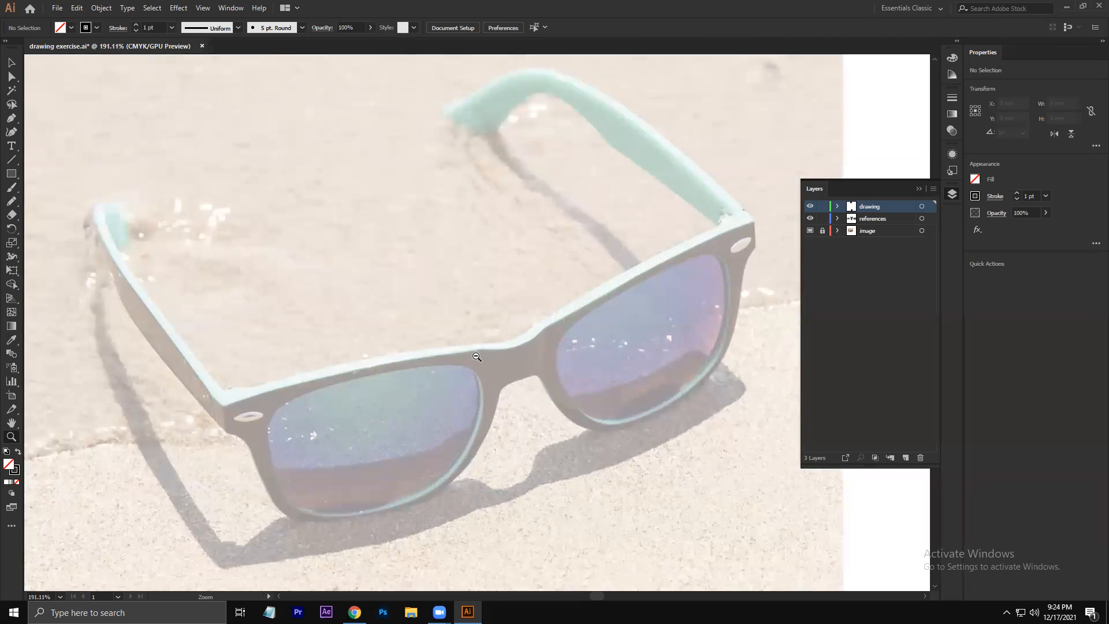
{"action": "left_click", "coordinate": [535, 316]}
{"action": "left_click_drag", "start_coordinate": [557, 328], "coordinate": [533, 320]}
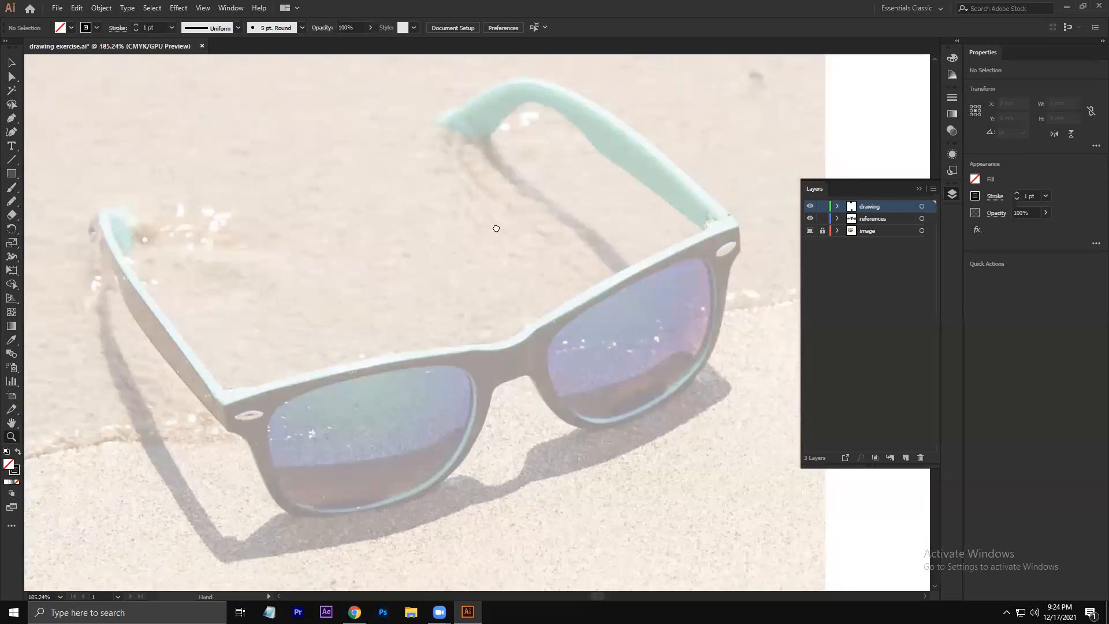
{"action": "left_click_drag", "start_coordinate": [495, 227], "coordinate": [496, 232]}
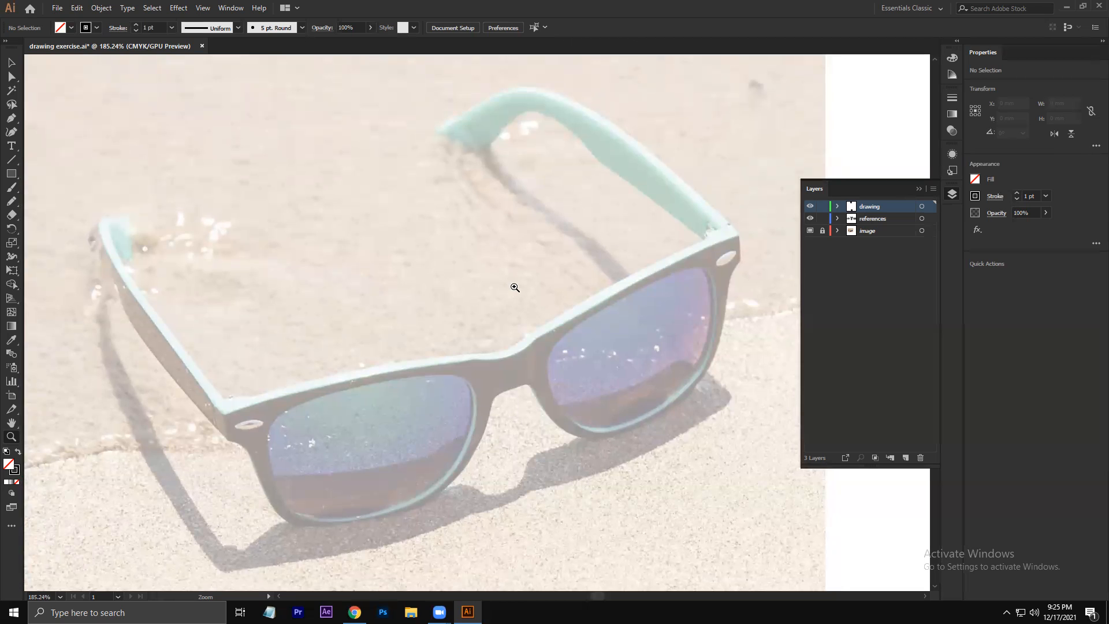
Step: Activate the Paintbrush tool and reduce the stroke weight to 0.75 pt
{"action": "left_click", "coordinate": [230, 8]}
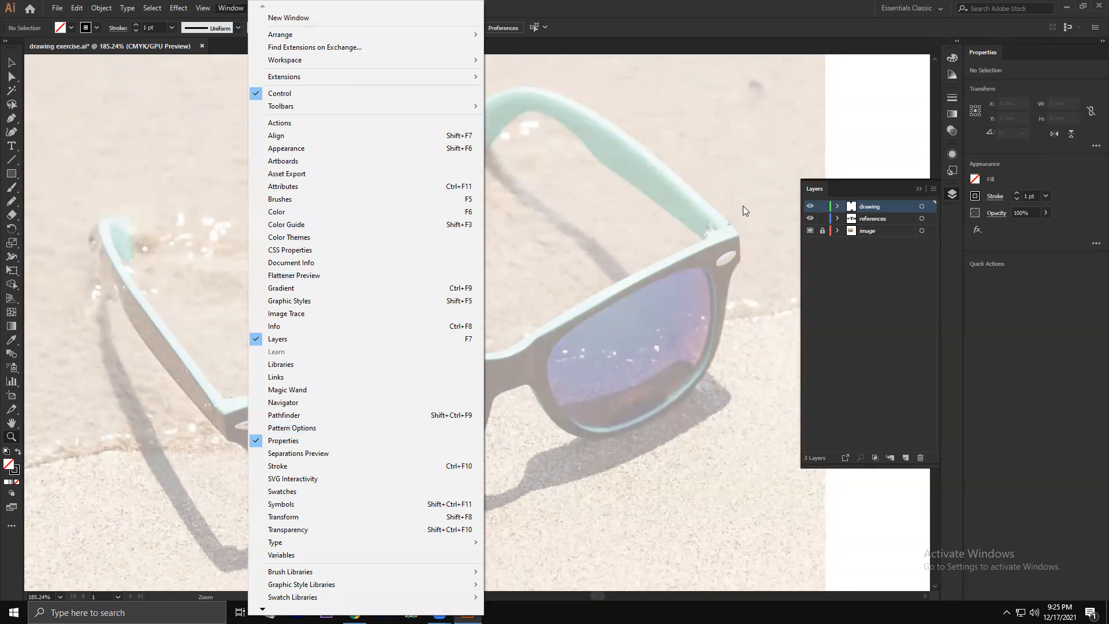
{"action": "left_click", "coordinate": [11, 187]}
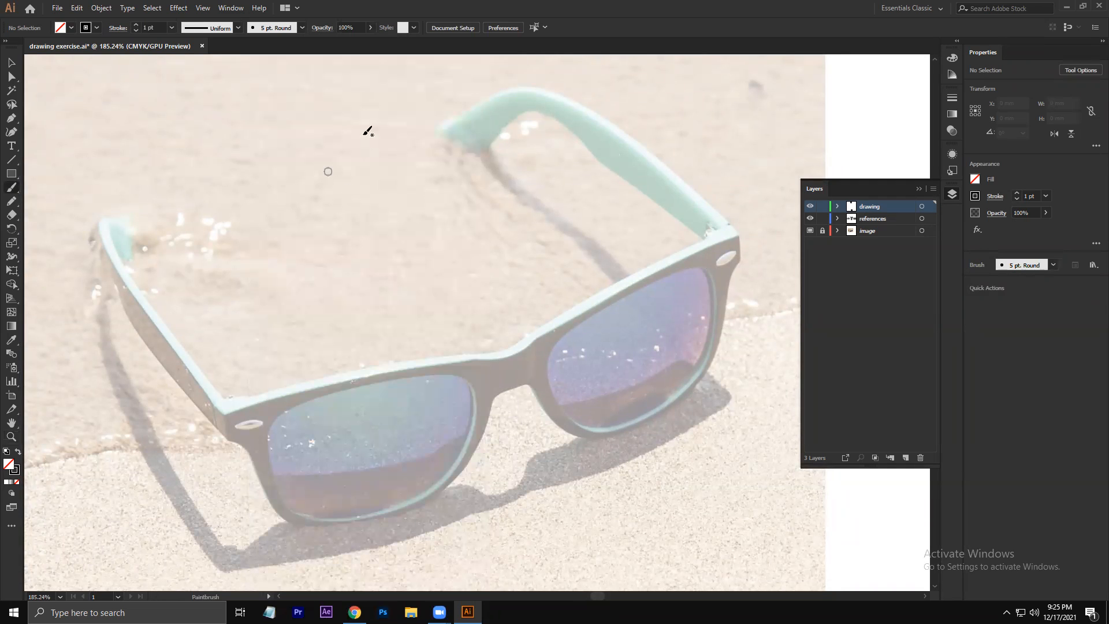
{"action": "double_click", "coordinate": [8, 190]}
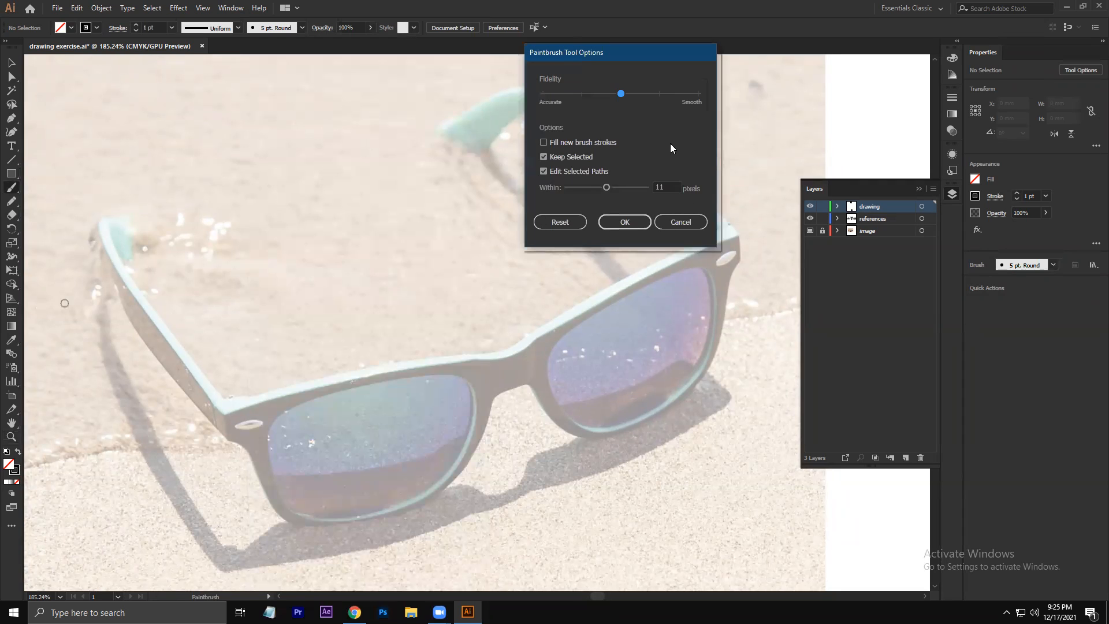
{"action": "left_click", "coordinate": [679, 223]}
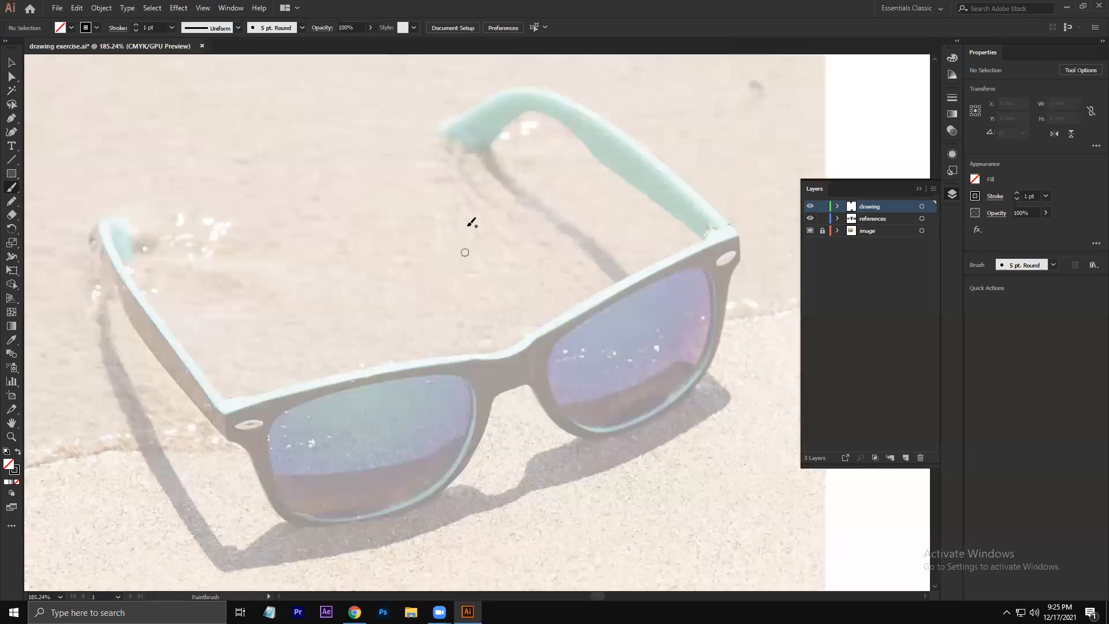
{"action": "left_click", "coordinate": [135, 30]}
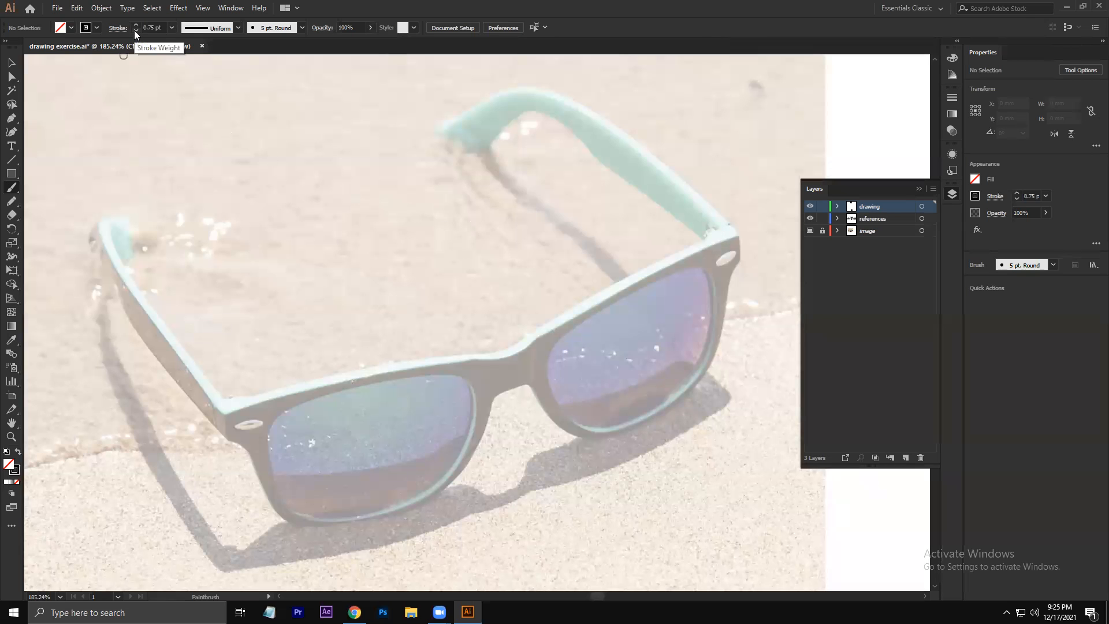
Step: Look up the Paintbrush entry in the list of tool keyboard shortcuts and leave the list unchanged
{"action": "left_click", "coordinate": [260, 7]}
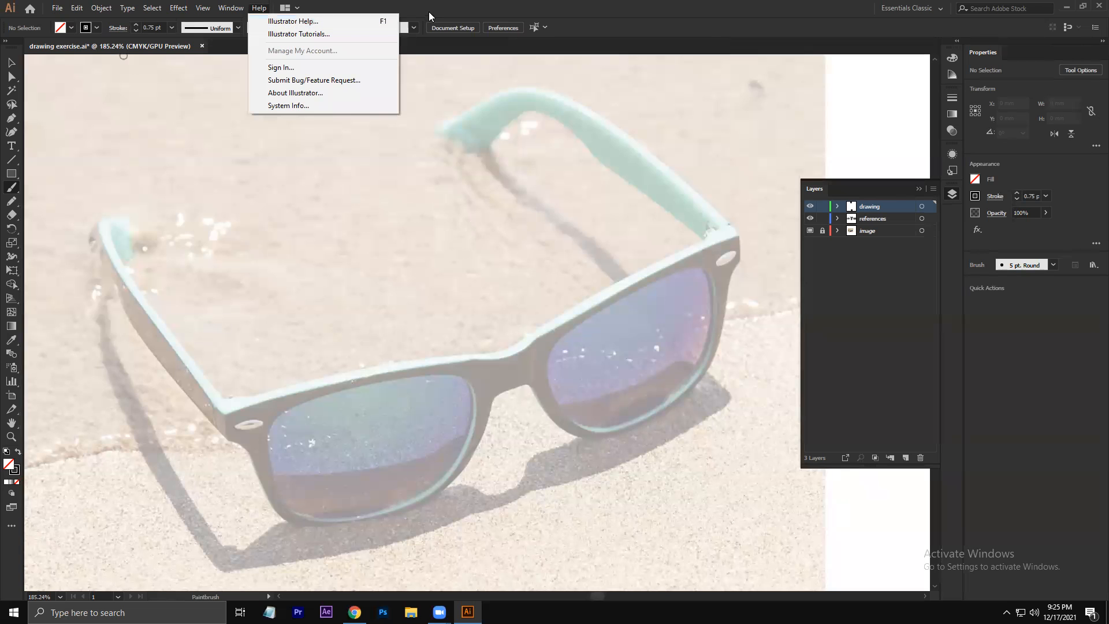
{"action": "left_click", "coordinate": [451, 4]}
{"action": "left_click", "coordinate": [77, 7]}
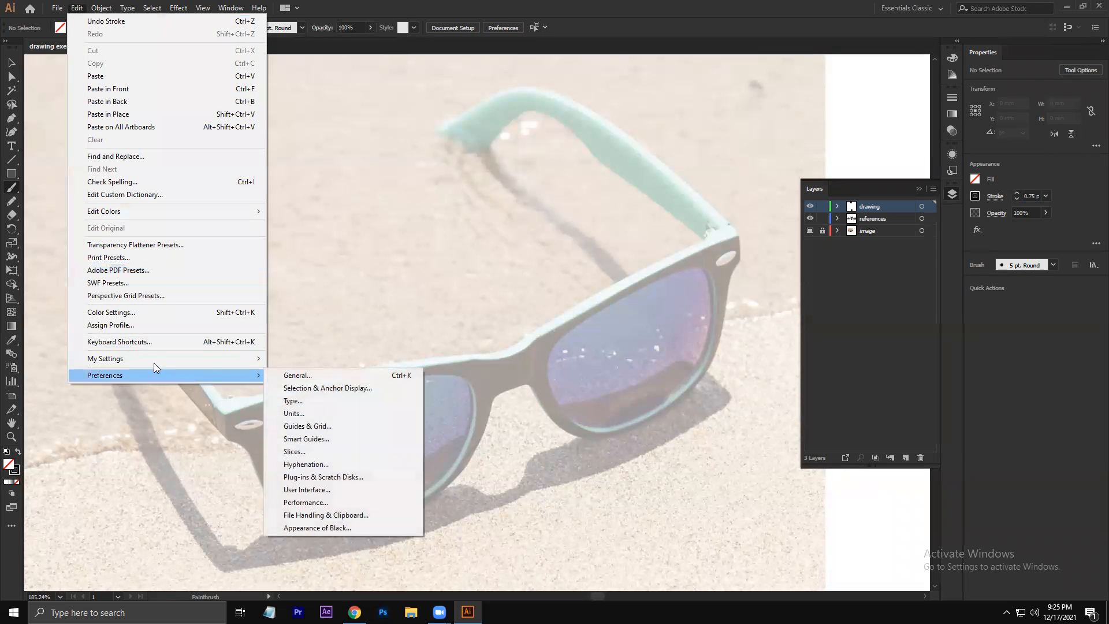
{"action": "left_click", "coordinate": [147, 340]}
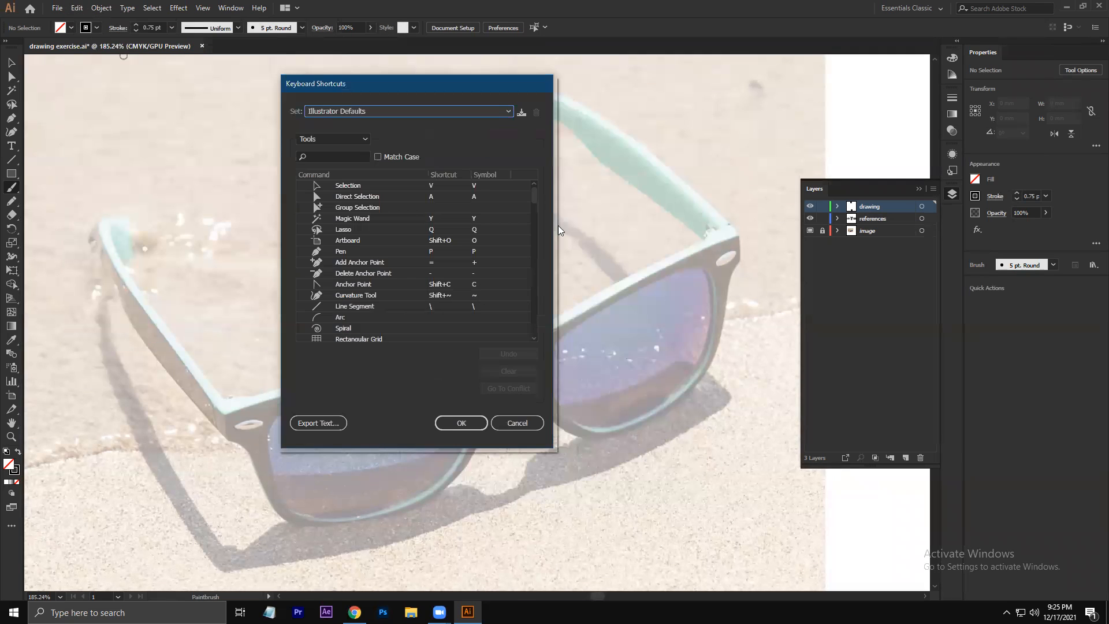
{"action": "mouse_move", "coordinate": [535, 195]}
{"action": "left_mouse_down"}
{"action": "mouse_move", "coordinate": [522, 328]}
{"action": "mouse_move", "coordinate": [522, 249]}
{"action": "left_mouse_up"}
{"action": "scroll", "coordinate": [522, 247], "scroll_direction": "up", "scroll_amount": 9}
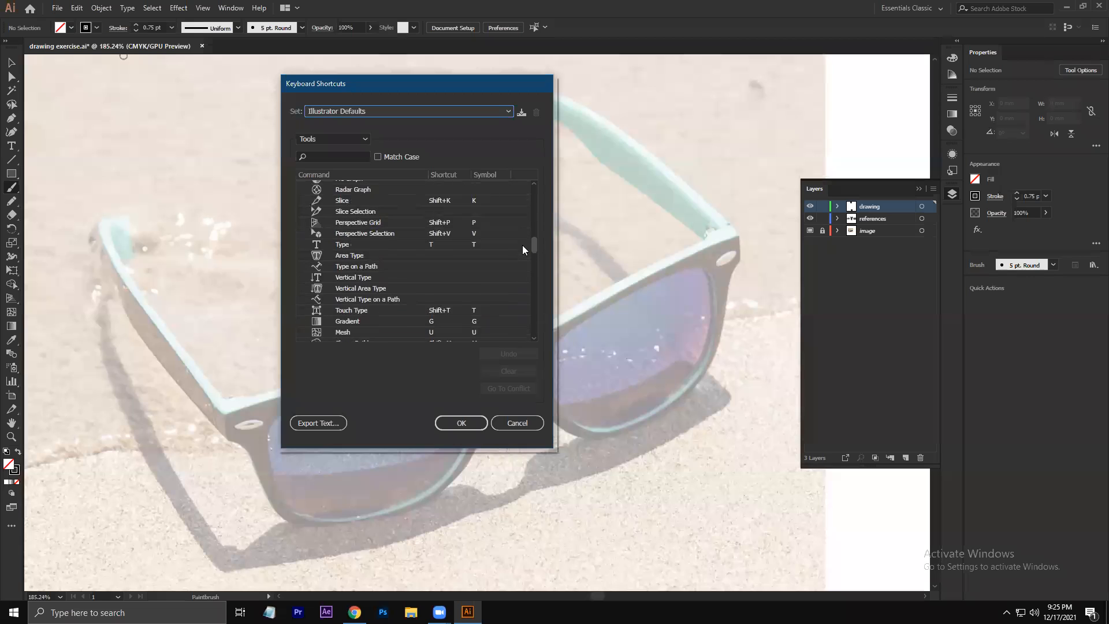
{"action": "scroll", "coordinate": [521, 226], "scroll_direction": "up", "scroll_amount": 1}
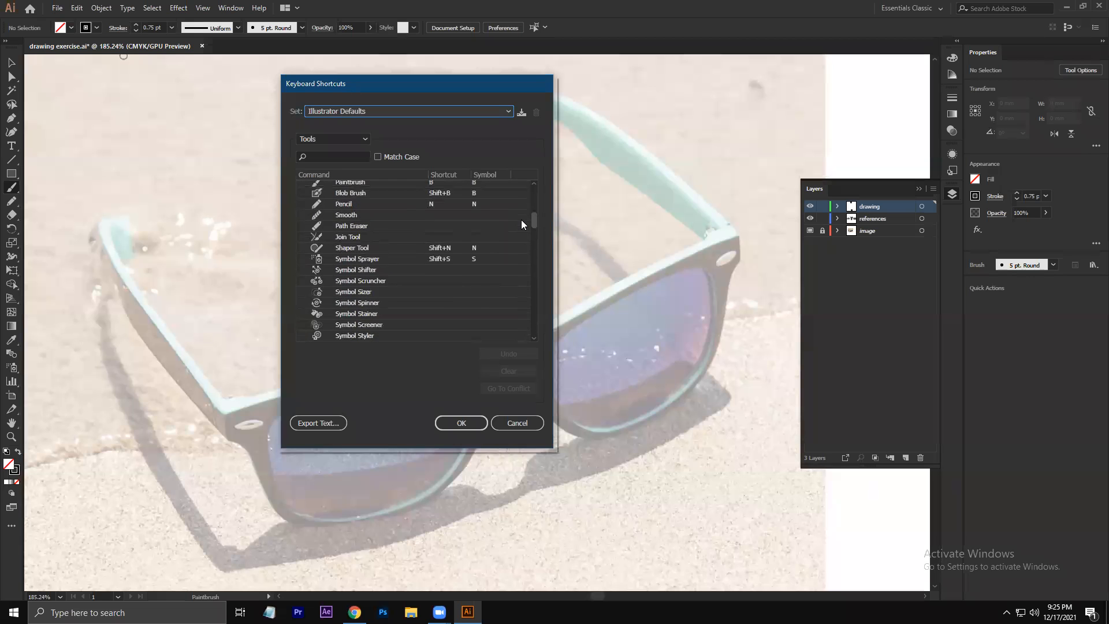
{"action": "scroll", "coordinate": [521, 219], "scroll_direction": "up", "scroll_amount": 2}
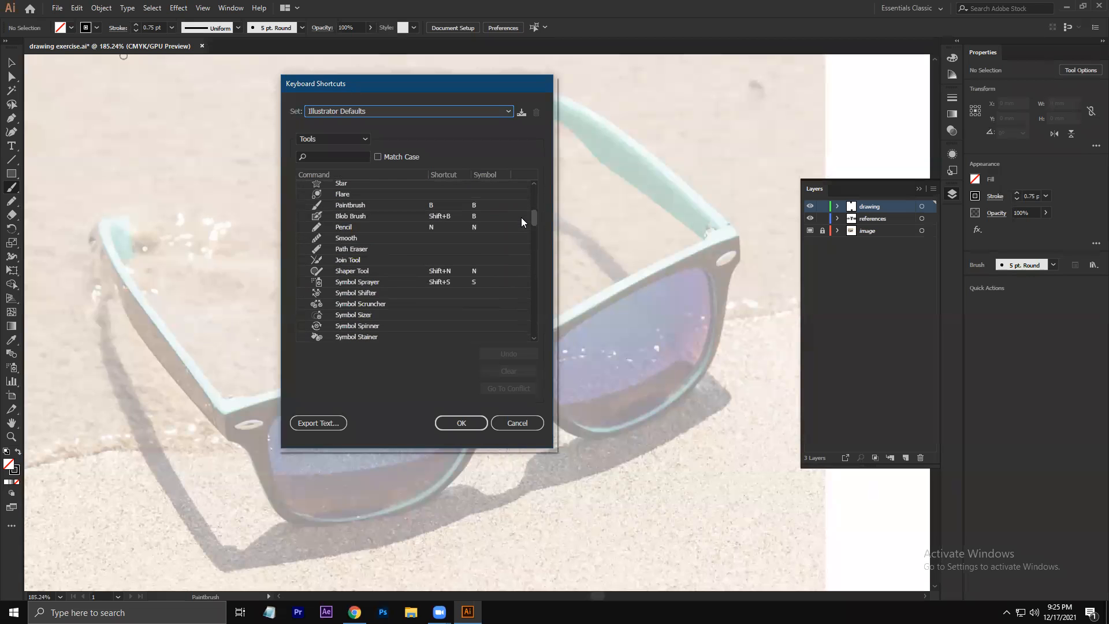
{"action": "scroll", "coordinate": [521, 218], "scroll_direction": "up", "scroll_amount": 1}
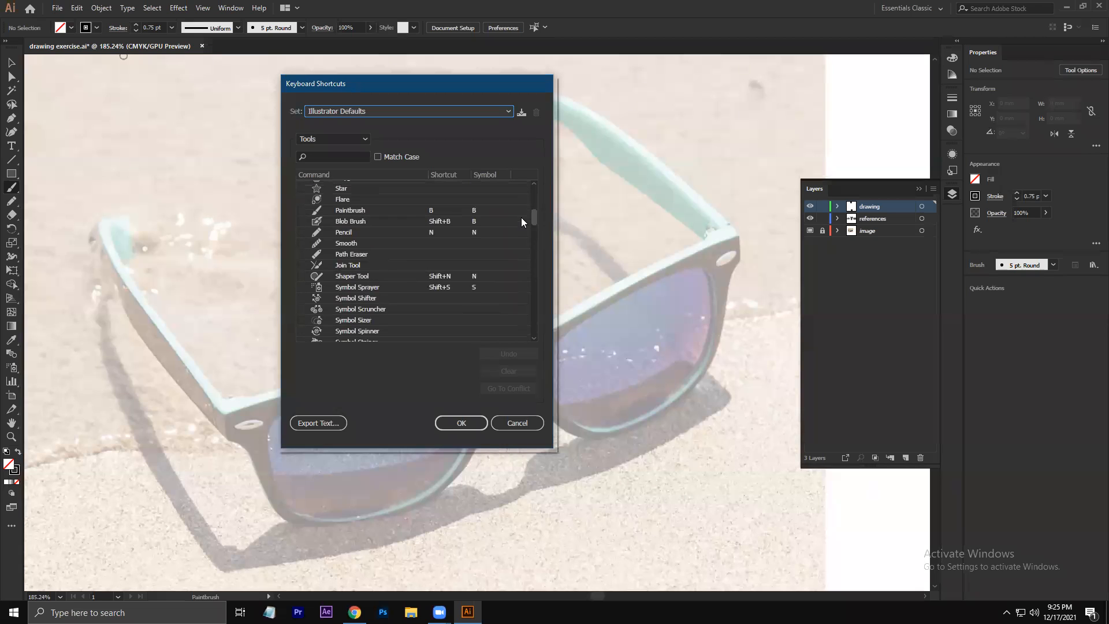
{"action": "left_click", "coordinate": [521, 425]}
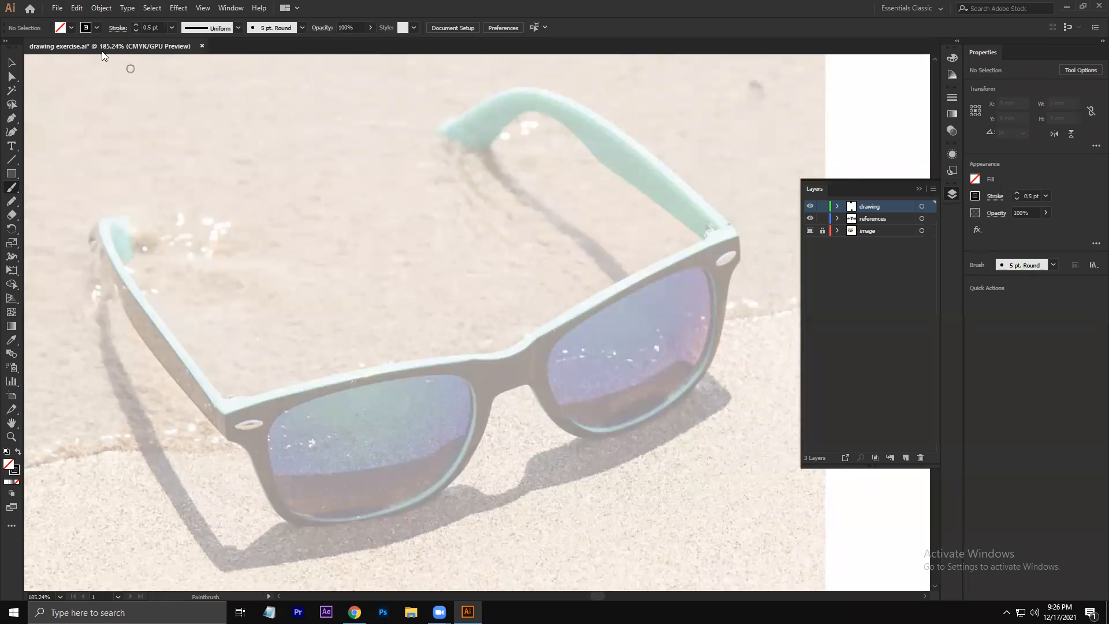
Step: Reduce the stroke weight to 0.25 pt and activate the Paintbrush tool
{"action": "left_click", "coordinate": [137, 30]}
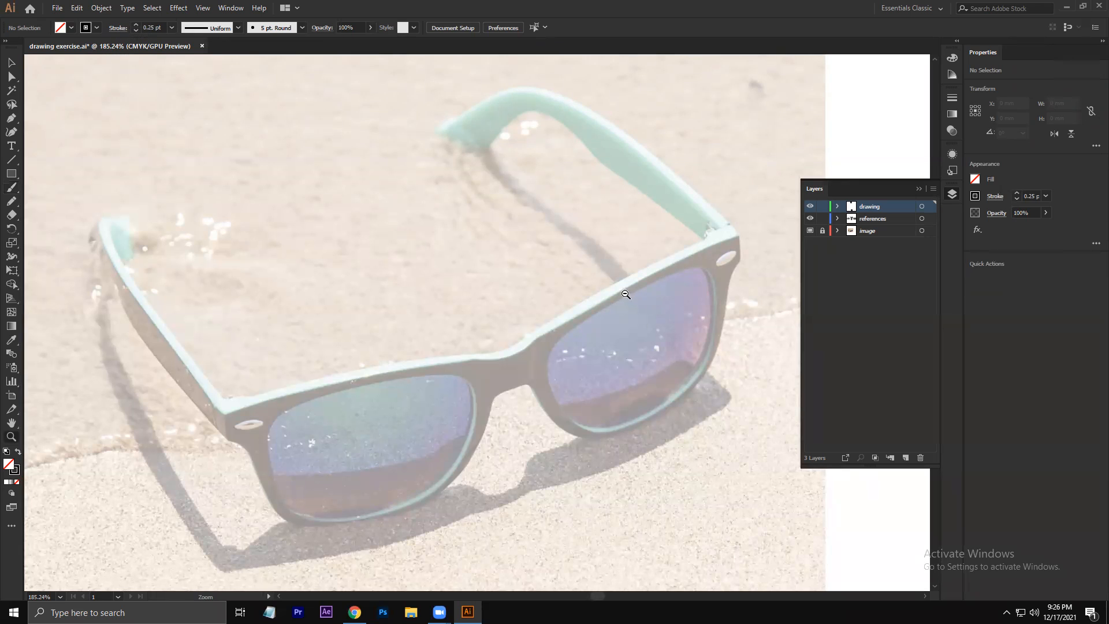
{"action": "scroll", "coordinate": [623, 301], "scroll_direction": "down", "scroll_amount": 1}
{"action": "left_click_drag", "start_coordinate": [90, 208], "coordinate": [136, 208]}
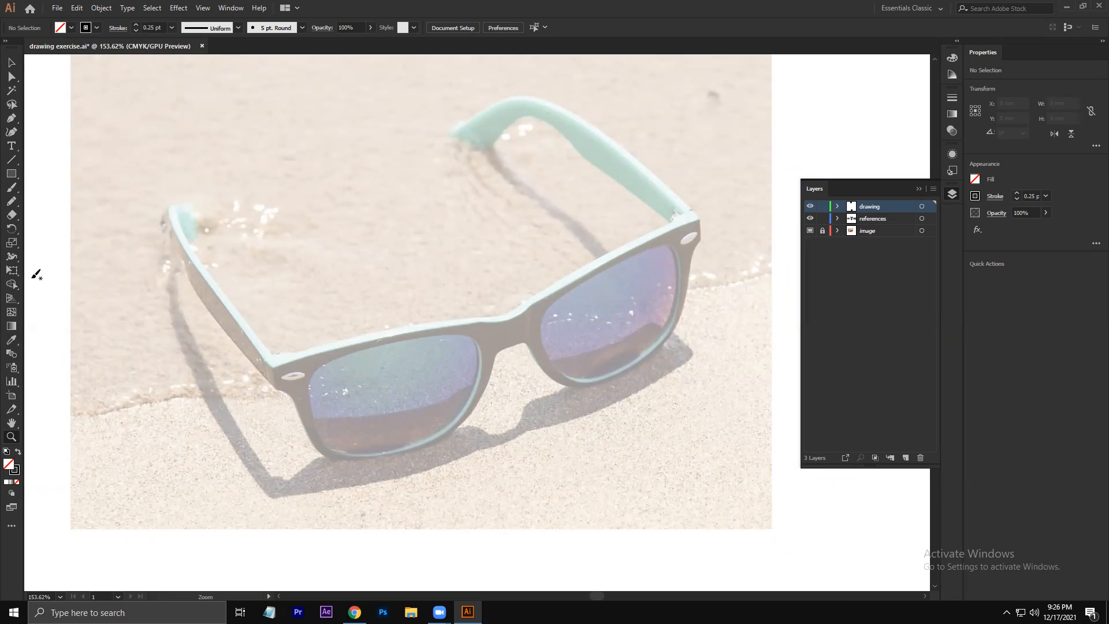
{"action": "key", "text": "b"}
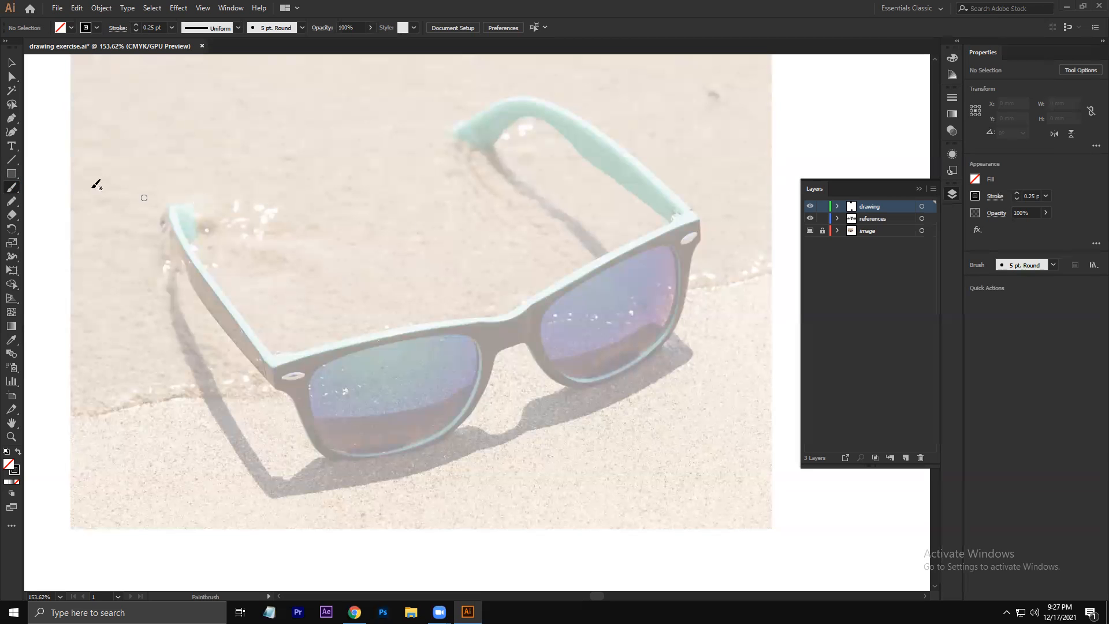
Step: Review the tool options of the Paintbrush and the Pencil without changing them
{"action": "double_click", "coordinate": [11, 187]}
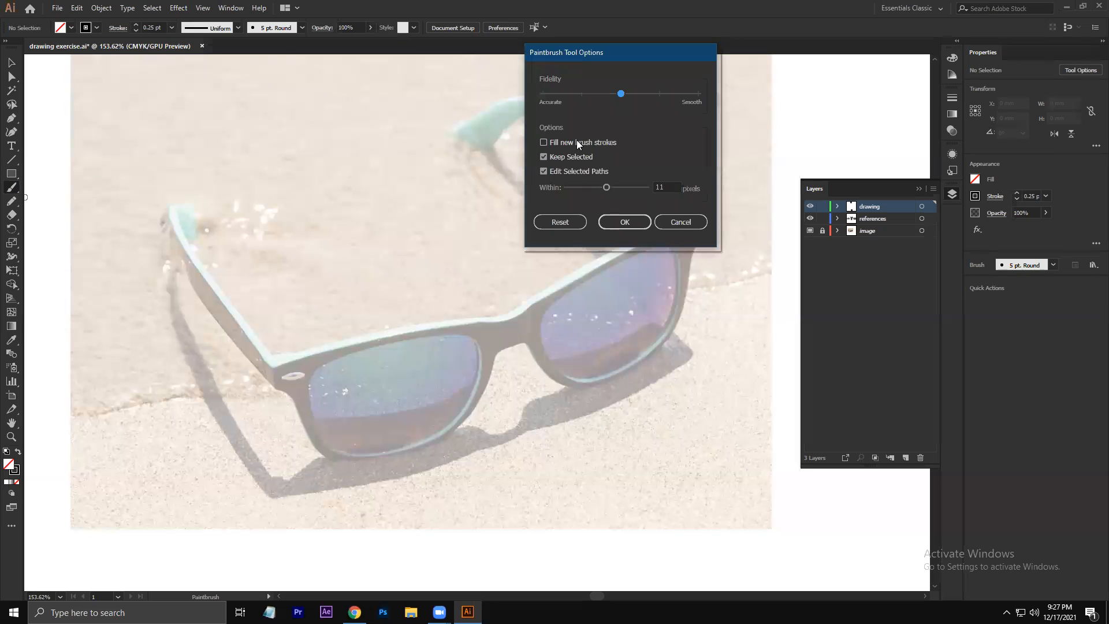
{"action": "left_click", "coordinate": [679, 221]}
{"action": "double_click", "coordinate": [11, 200]}
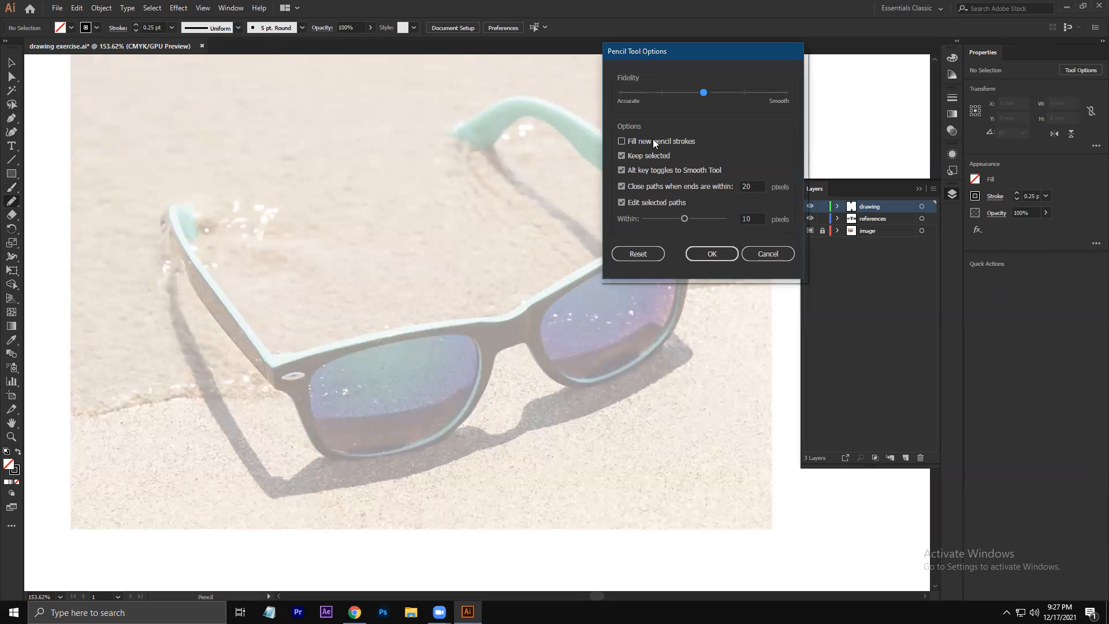
{"action": "left_click", "coordinate": [761, 255]}
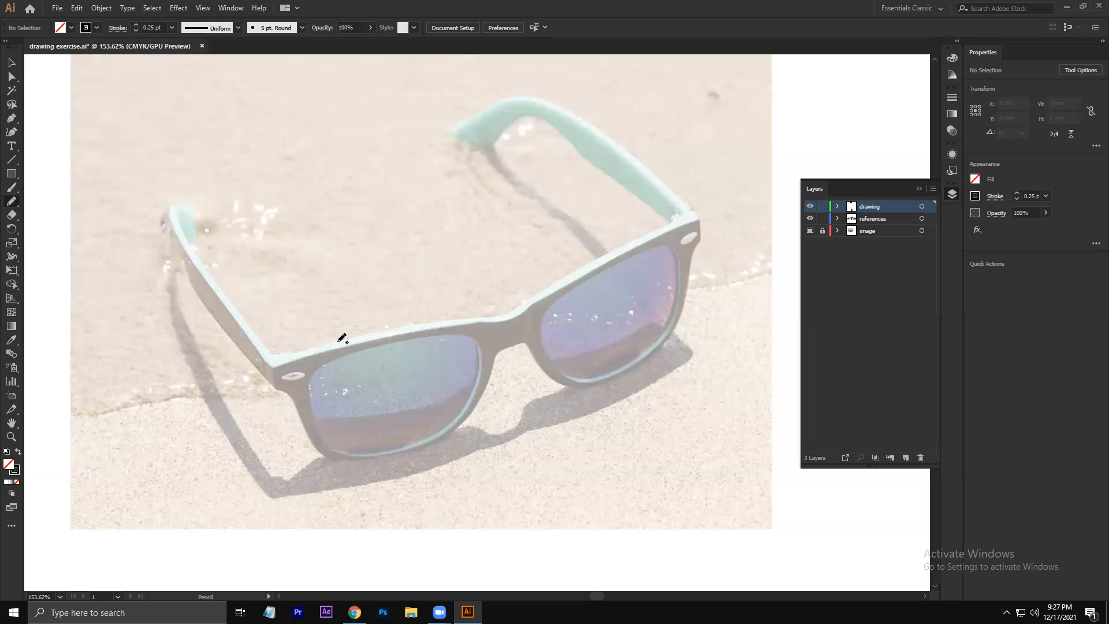
{"action": "scroll", "coordinate": [349, 343], "scroll_direction": "up", "scroll_amount": 2}
{"action": "mouse_move", "coordinate": [538, 208]}
{"action": "left_mouse_down"}
{"action": "mouse_move", "coordinate": [510, 213]}
{"action": "mouse_move", "coordinate": [537, 219]}
{"action": "left_mouse_up"}
{"action": "left_click_drag", "start_coordinate": [429, 230], "coordinate": [444, 234]}
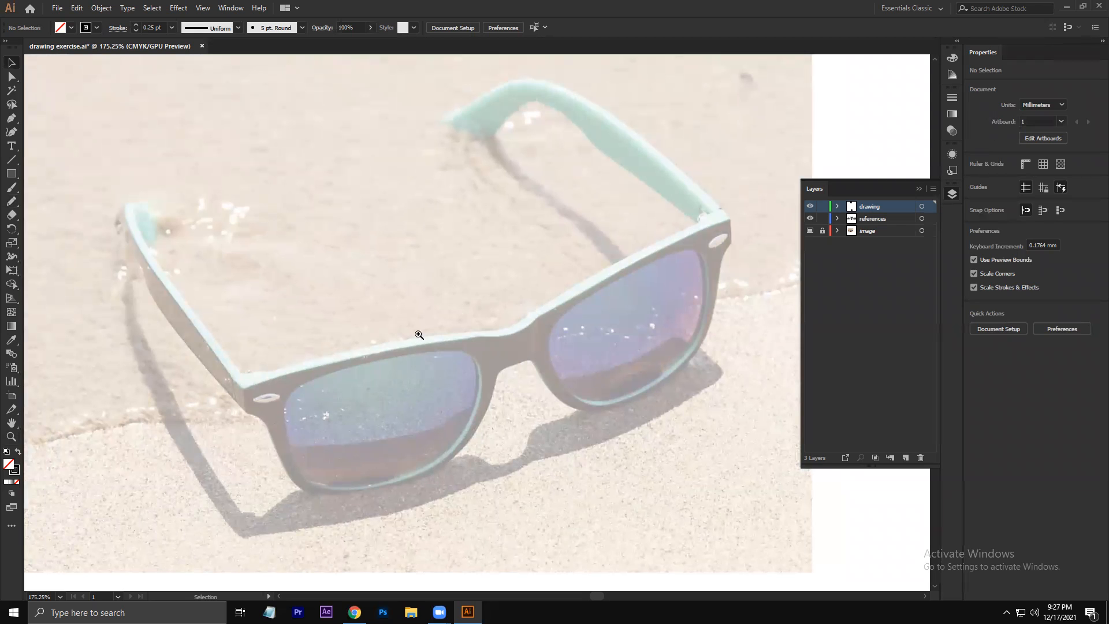
{"action": "scroll", "coordinate": [425, 339], "scroll_direction": "up", "scroll_amount": 1}
{"action": "mouse_move", "coordinate": [560, 186]}
{"action": "left_mouse_down"}
{"action": "mouse_move", "coordinate": [545, 204]}
{"action": "mouse_move", "coordinate": [589, 178]}
{"action": "mouse_move", "coordinate": [572, 181]}
{"action": "left_mouse_up"}
{"action": "mouse_move", "coordinate": [484, 195]}
{"action": "left_mouse_down"}
{"action": "mouse_move", "coordinate": [451, 201]}
{"action": "mouse_move", "coordinate": [468, 208]}
{"action": "left_mouse_up"}
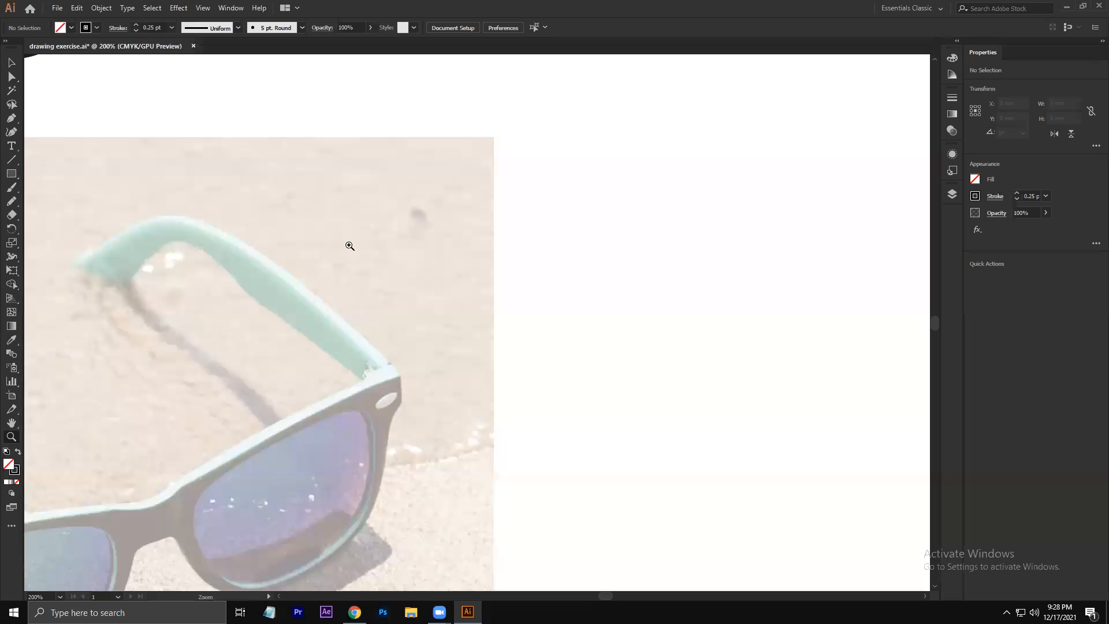
{"action": "key", "text": "v"}
{"action": "left_click_drag", "start_coordinate": [338, 254], "coordinate": [749, 149]}
{"action": "left_click_drag", "start_coordinate": [784, 205], "coordinate": [646, 188]}
{"action": "left_click_drag", "start_coordinate": [754, 172], "coordinate": [708, 197]}
{"action": "left_click_drag", "start_coordinate": [639, 213], "coordinate": [684, 204]}
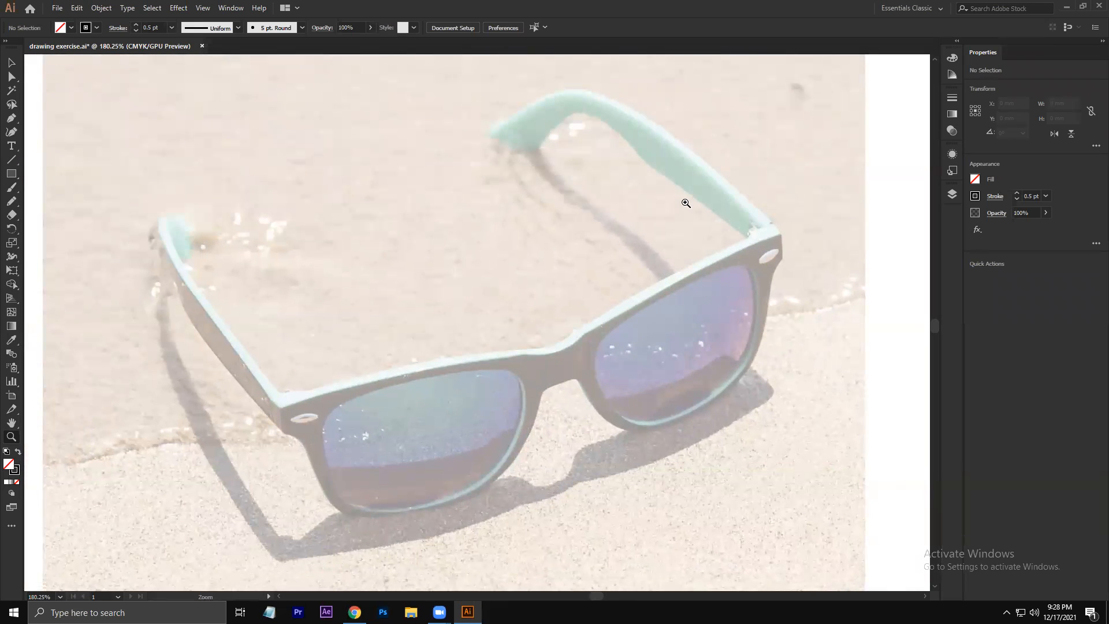
Step: With the Paintbrush at 0.25 pt, paint a line about 136 mm wide along the boundary between the frame's dark front and light rim
{"action": "key", "text": "b"}
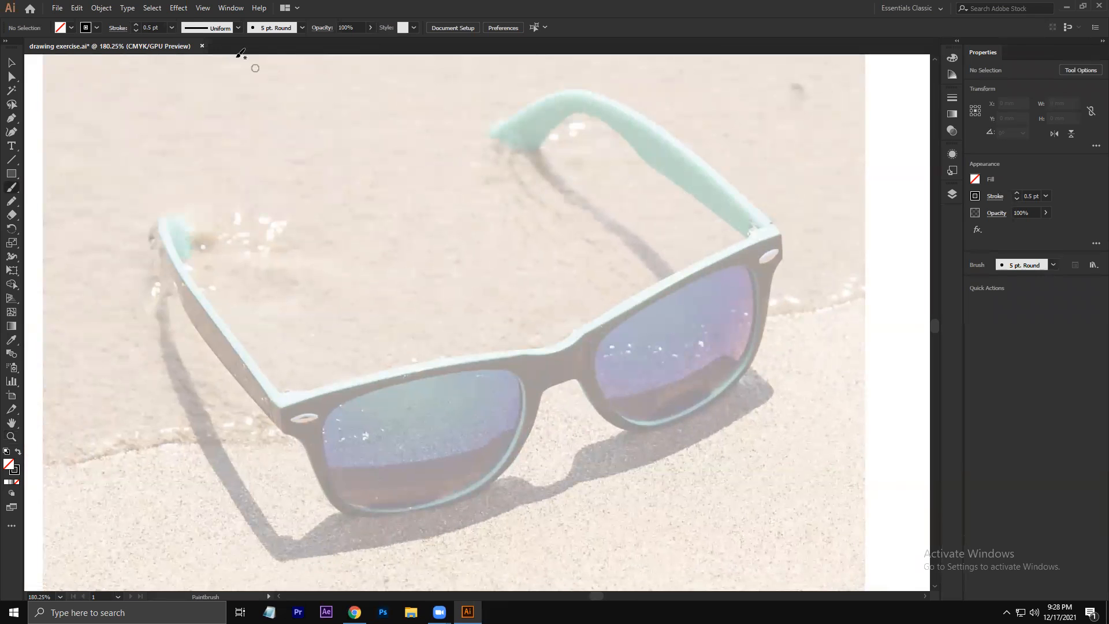
{"action": "left_click", "coordinate": [171, 27]}
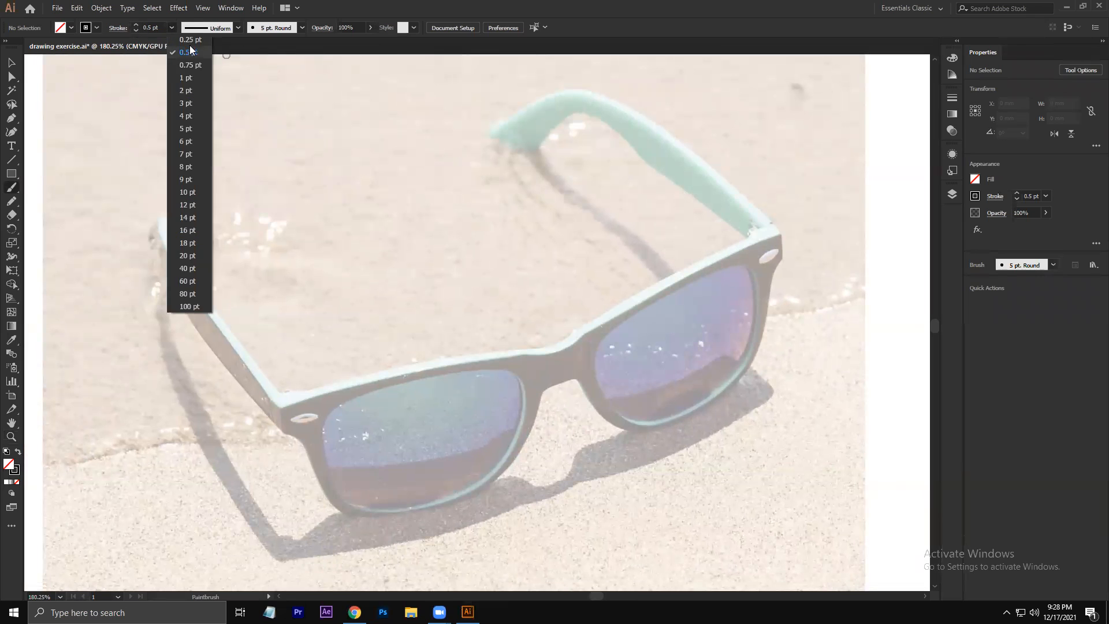
{"action": "left_click", "coordinate": [190, 40]}
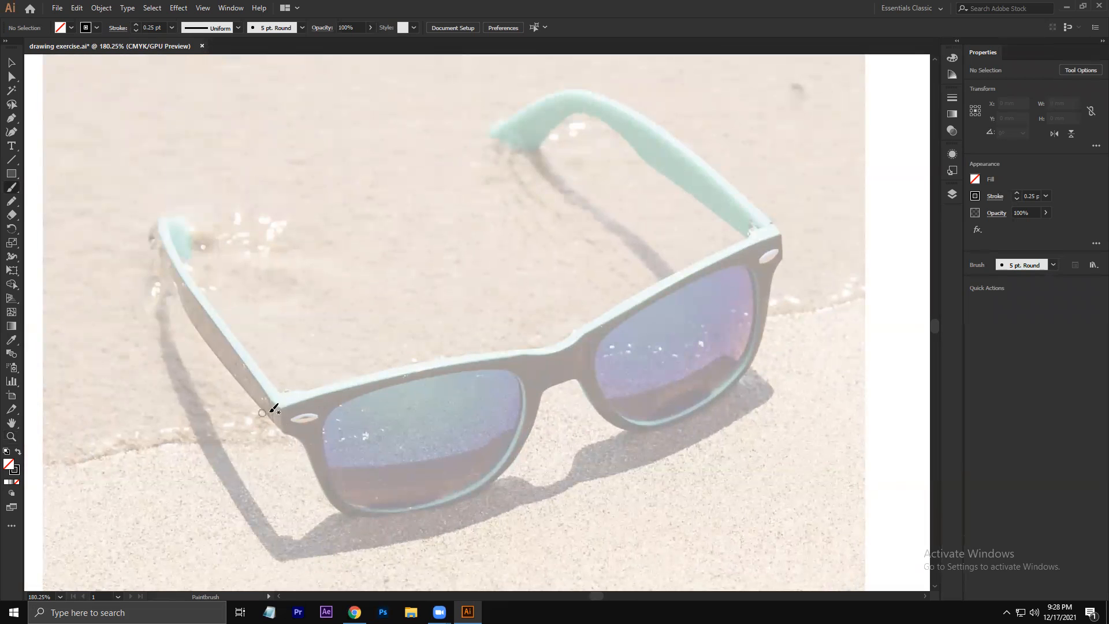
{"action": "mouse_move", "coordinate": [261, 416]}
{"action": "left_mouse_down"}
{"action": "mouse_move", "coordinate": [417, 372]}
{"action": "mouse_move", "coordinate": [568, 348]}
{"action": "mouse_move", "coordinate": [580, 335]}
{"action": "left_mouse_up"}
{"action": "left_click_drag", "start_coordinate": [536, 250], "coordinate": [413, 288]}
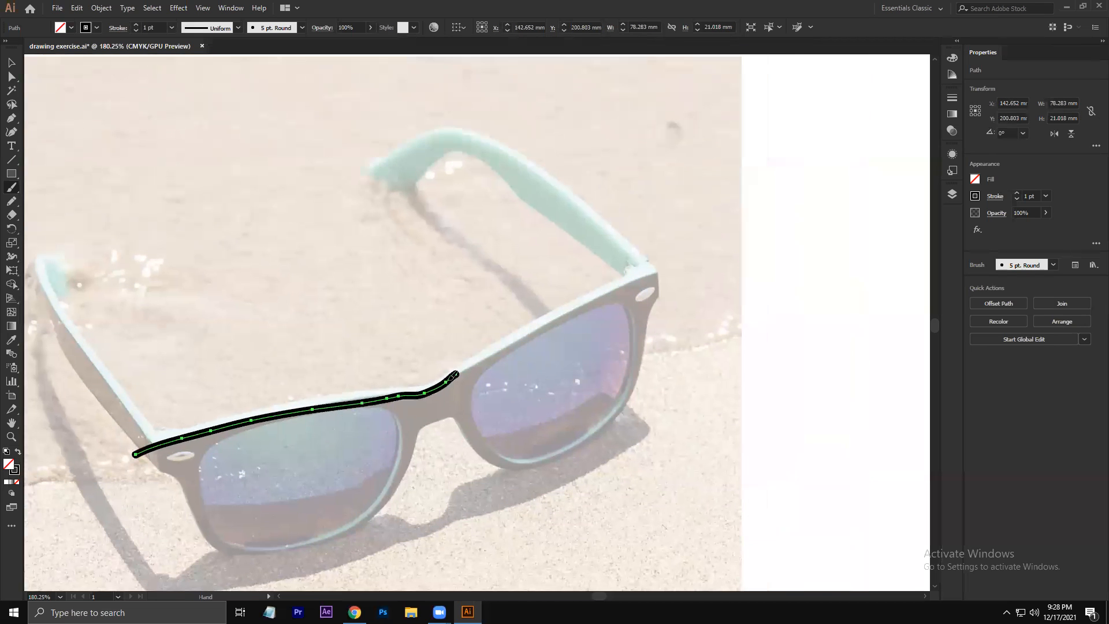
{"action": "left_click_drag", "start_coordinate": [481, 363], "coordinate": [529, 336]}
{"action": "mouse_move", "coordinate": [471, 365]}
{"action": "left_mouse_down"}
{"action": "mouse_move", "coordinate": [567, 309]}
{"action": "mouse_move", "coordinate": [697, 263]}
{"action": "left_mouse_up"}
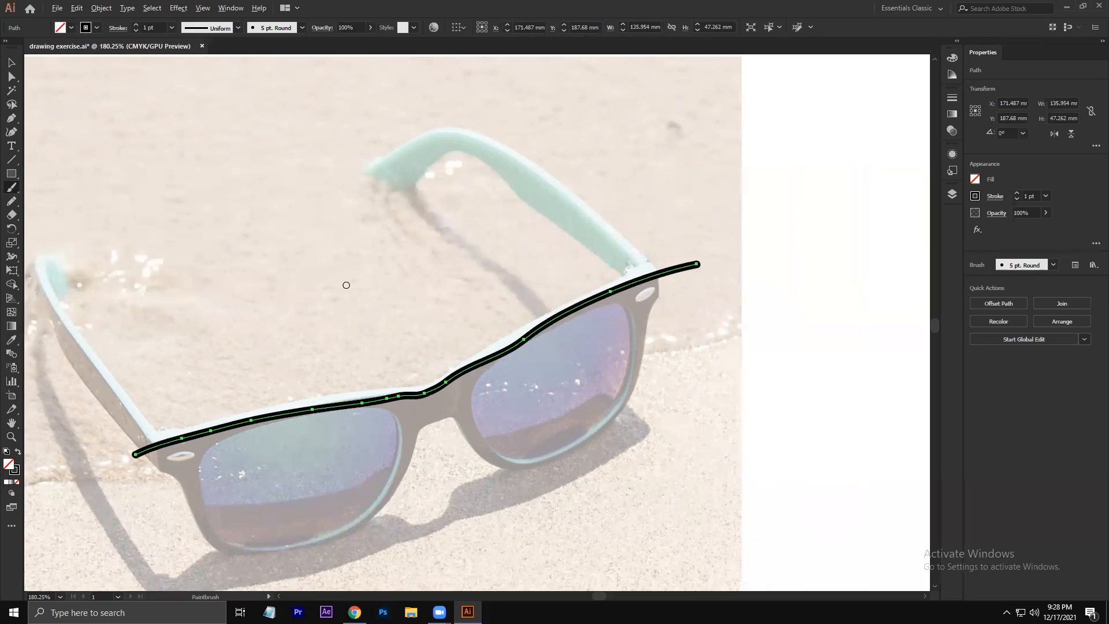
Step: Repaint sections of the line over the bridge, right lens and left lens so it follows the frame's contour smoothly
{"action": "mouse_move", "coordinate": [455, 378]}
{"action": "left_mouse_down"}
{"action": "mouse_move", "coordinate": [389, 401]}
{"action": "mouse_move", "coordinate": [445, 385]}
{"action": "left_mouse_up"}
{"action": "left_click_drag", "start_coordinate": [351, 405], "coordinate": [391, 399]}
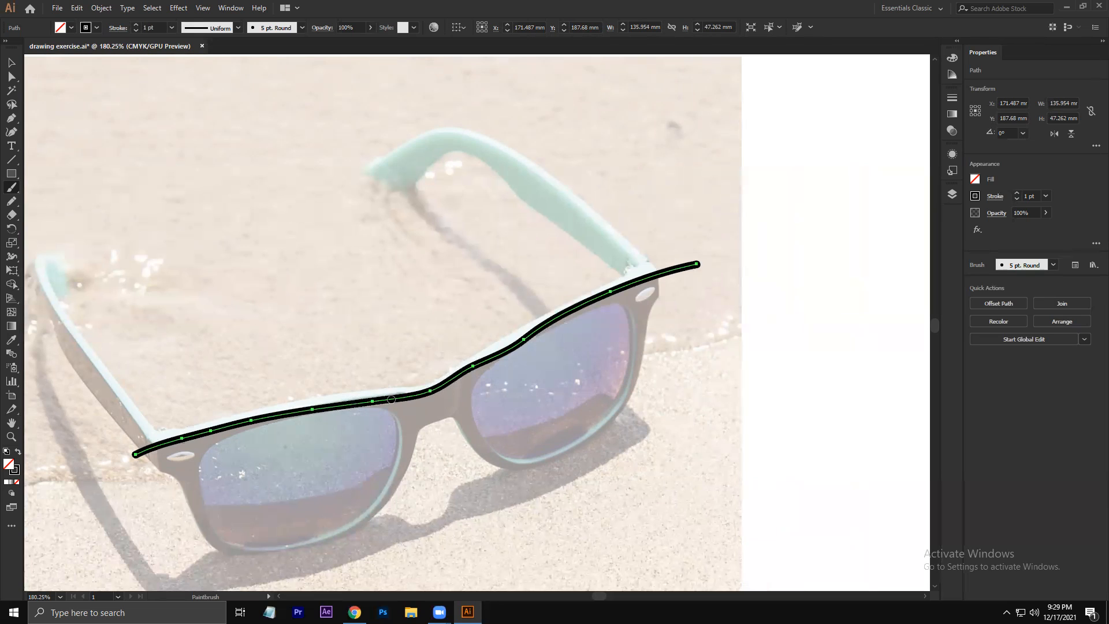
{"action": "left_click_drag", "start_coordinate": [182, 428], "coordinate": [246, 424]}
{"action": "left_click_drag", "start_coordinate": [557, 316], "coordinate": [521, 338]}
{"action": "left_click_drag", "start_coordinate": [577, 303], "coordinate": [600, 292]}
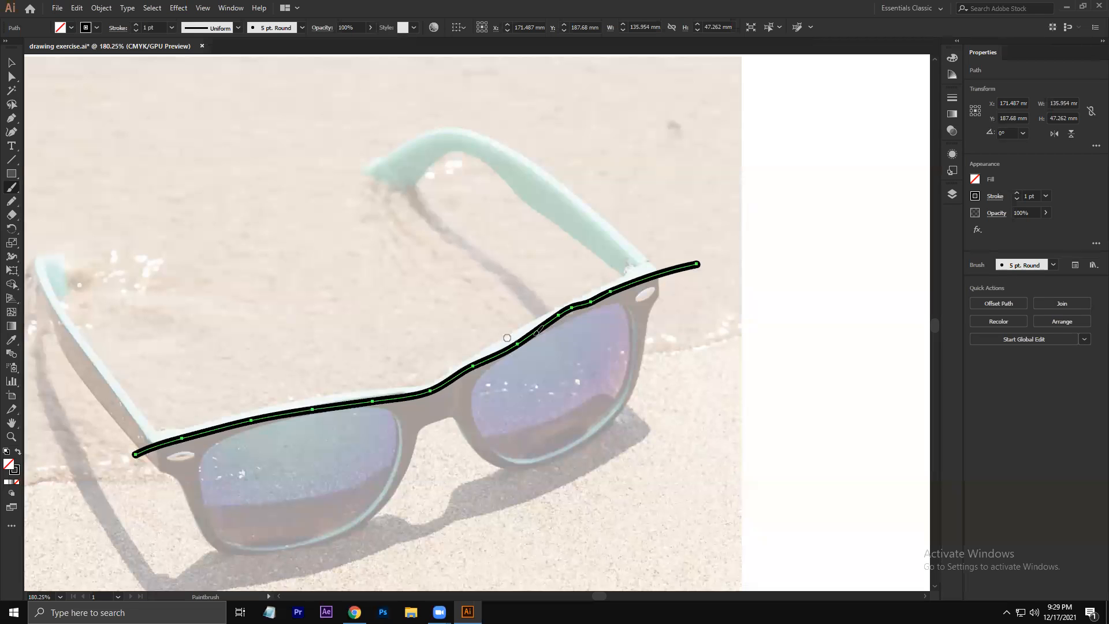
{"action": "mouse_move", "coordinate": [538, 331]}
{"action": "left_mouse_down"}
{"action": "mouse_move", "coordinate": [618, 290]}
{"action": "mouse_move", "coordinate": [505, 352]}
{"action": "left_mouse_up"}
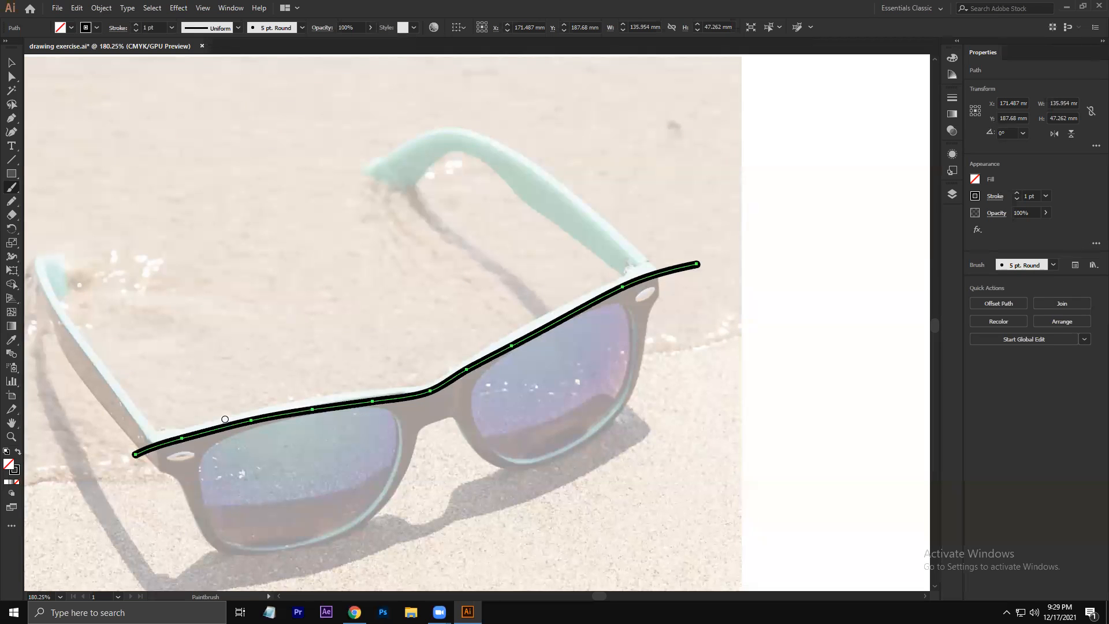
{"action": "left_click_drag", "start_coordinate": [257, 419], "coordinate": [203, 432]}
Step: Select the traced frame line, set its stroke weight to 0.25 pt, and deselect it
{"action": "key", "text": "z"}
{"action": "mouse_move", "coordinate": [416, 352]}
{"action": "left_mouse_down"}
{"action": "mouse_move", "coordinate": [388, 362]}
{"action": "mouse_move", "coordinate": [408, 339]}
{"action": "mouse_move", "coordinate": [391, 351]}
{"action": "left_mouse_up"}
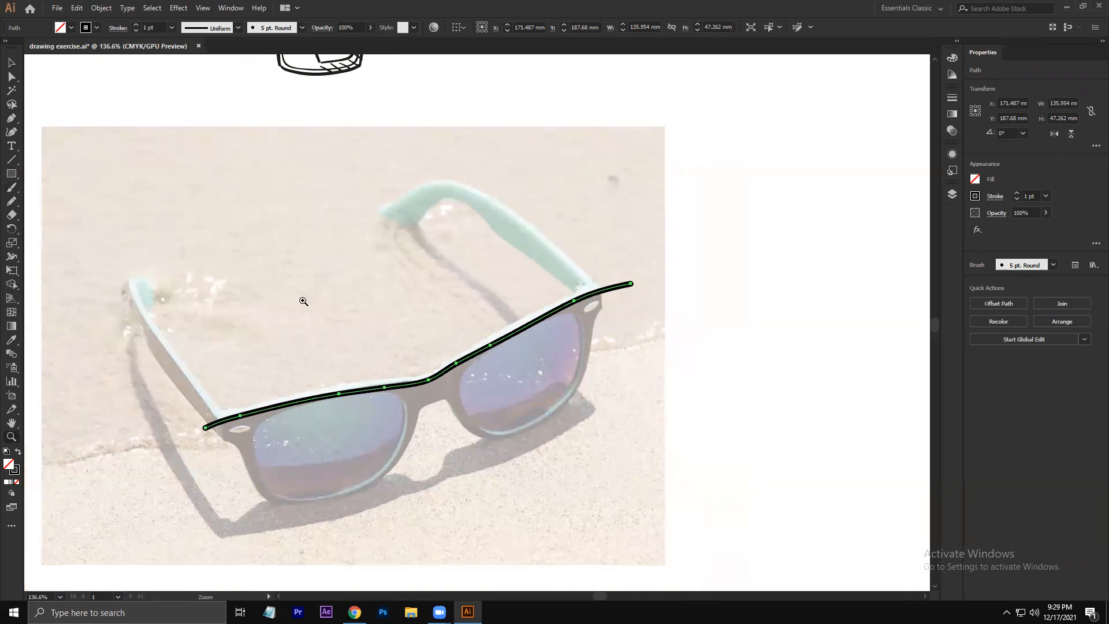
{"action": "left_click", "coordinate": [12, 63]}
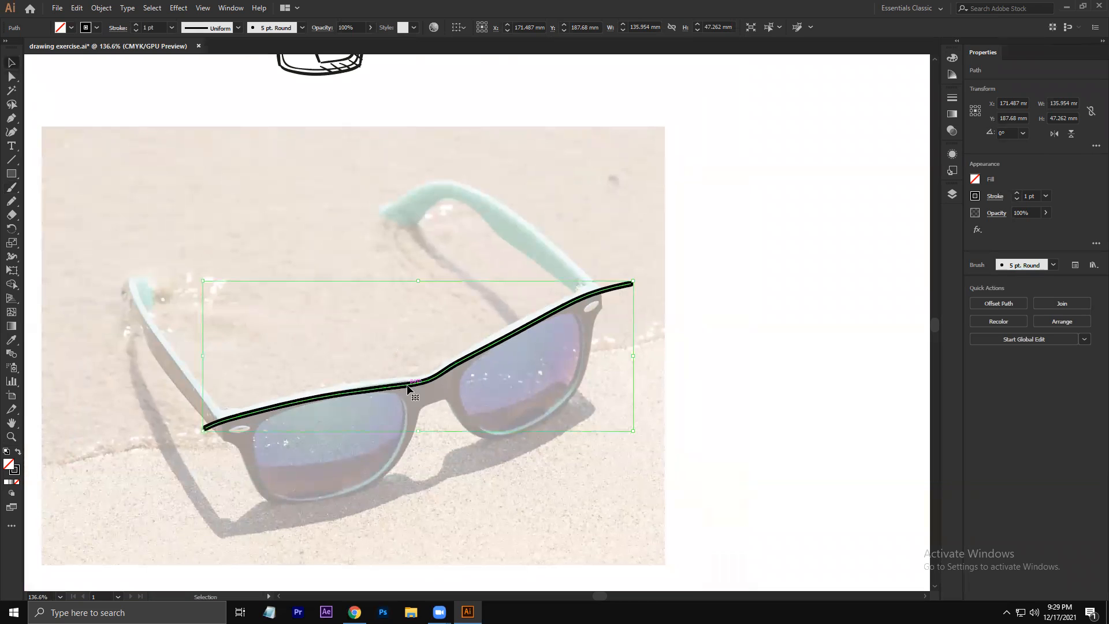
{"action": "left_click", "coordinate": [172, 28]}
{"action": "left_click", "coordinate": [178, 40]}
{"action": "left_click", "coordinate": [604, 300]}
Step: Select the traced line and repaint its stretch above the left lens and bridge to match the dark frame's upper edge
{"action": "key", "text": "z"}
{"action": "left_click_drag", "start_coordinate": [394, 355], "coordinate": [555, 441]}
{"action": "left_click_drag", "start_coordinate": [339, 311], "coordinate": [443, 174]}
{"action": "mouse_move", "coordinate": [445, 218]}
{"action": "left_mouse_down"}
{"action": "mouse_move", "coordinate": [461, 189]}
{"action": "mouse_move", "coordinate": [431, 207]}
{"action": "left_mouse_up"}
{"action": "mouse_move", "coordinate": [449, 261]}
{"action": "left_mouse_down"}
{"action": "mouse_move", "coordinate": [465, 230]}
{"action": "mouse_move", "coordinate": [512, 227]}
{"action": "mouse_move", "coordinate": [442, 230]}
{"action": "mouse_move", "coordinate": [453, 236]}
{"action": "left_mouse_up"}
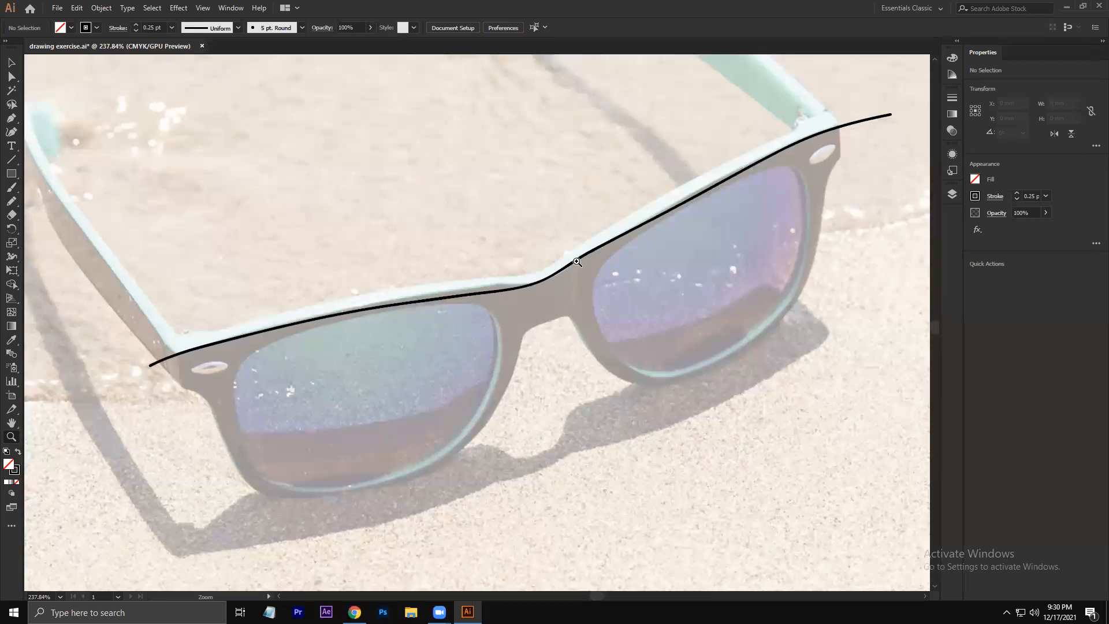
{"action": "key", "text": "v"}
{"action": "left_click", "coordinate": [547, 276]}
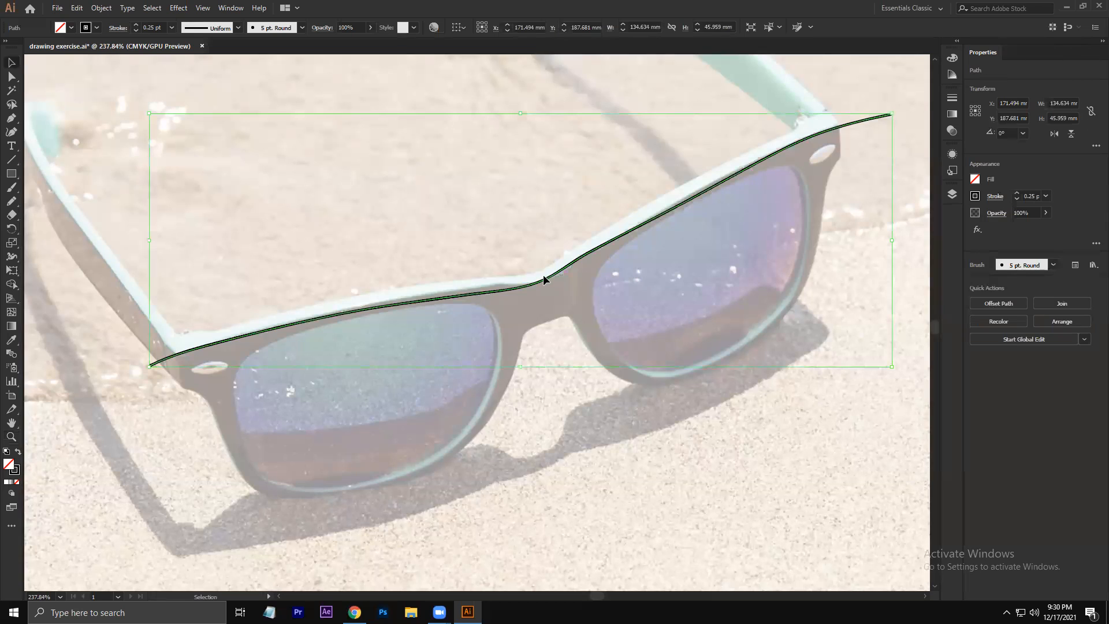
{"action": "key", "text": "b"}
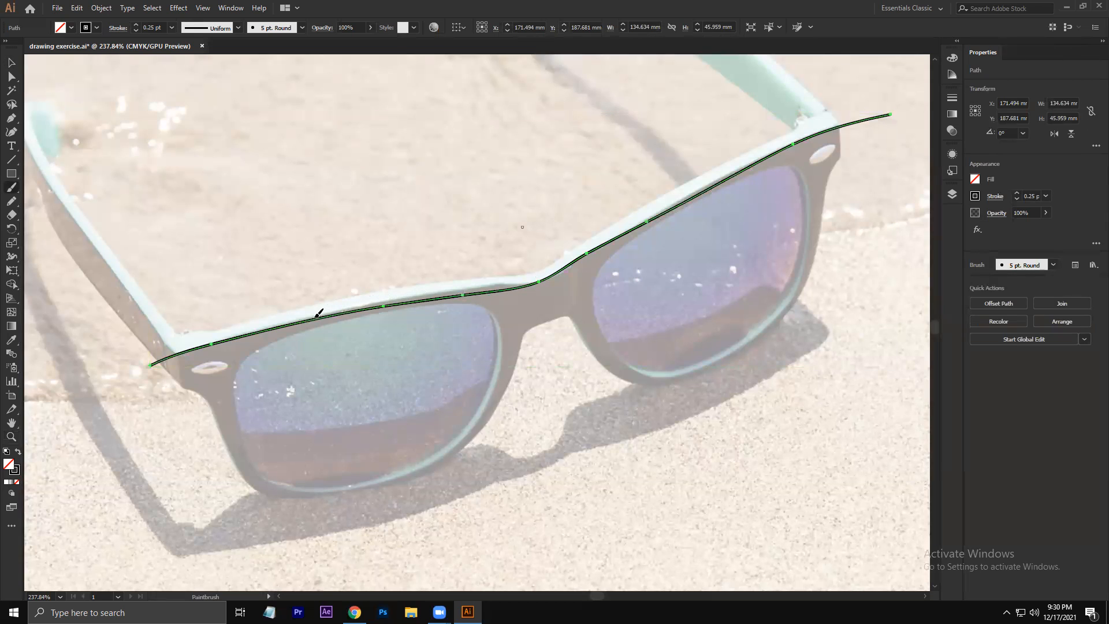
{"action": "left_click_drag", "start_coordinate": [321, 314], "coordinate": [406, 298]}
{"action": "mouse_move", "coordinate": [475, 286]}
{"action": "left_mouse_down"}
{"action": "mouse_move", "coordinate": [494, 285]}
{"action": "mouse_move", "coordinate": [504, 263]}
{"action": "left_mouse_up"}
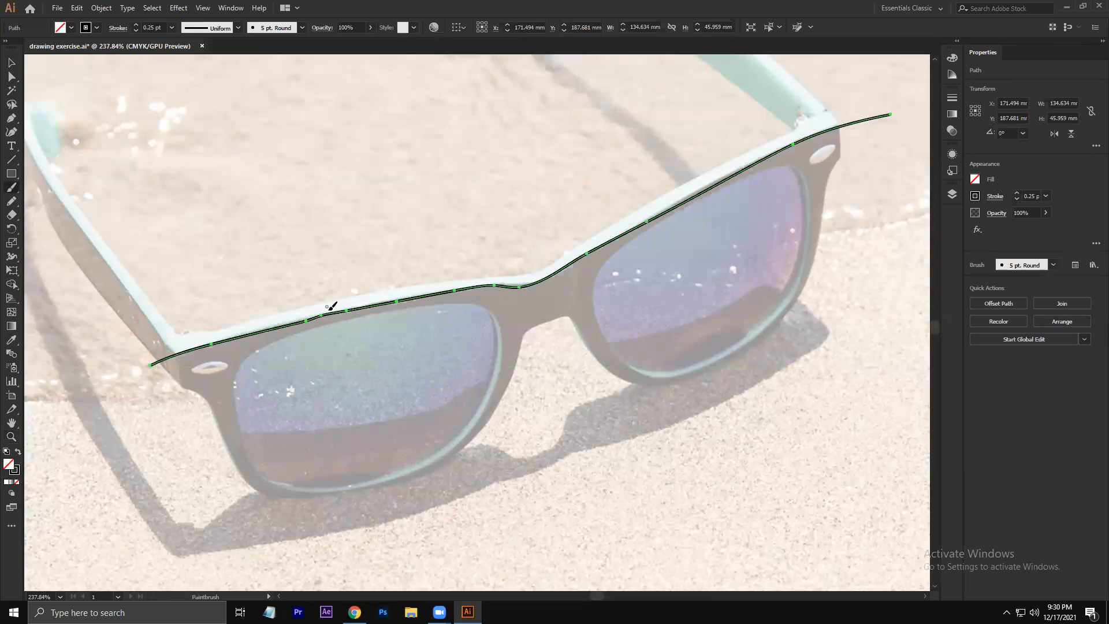
{"action": "left_click_drag", "start_coordinate": [306, 320], "coordinate": [383, 305]}
Step: Duplicate the line onto the light rim's upper edge and repaint the copy's right part to follow the rim past the right hinge
{"action": "key", "text": "v"}
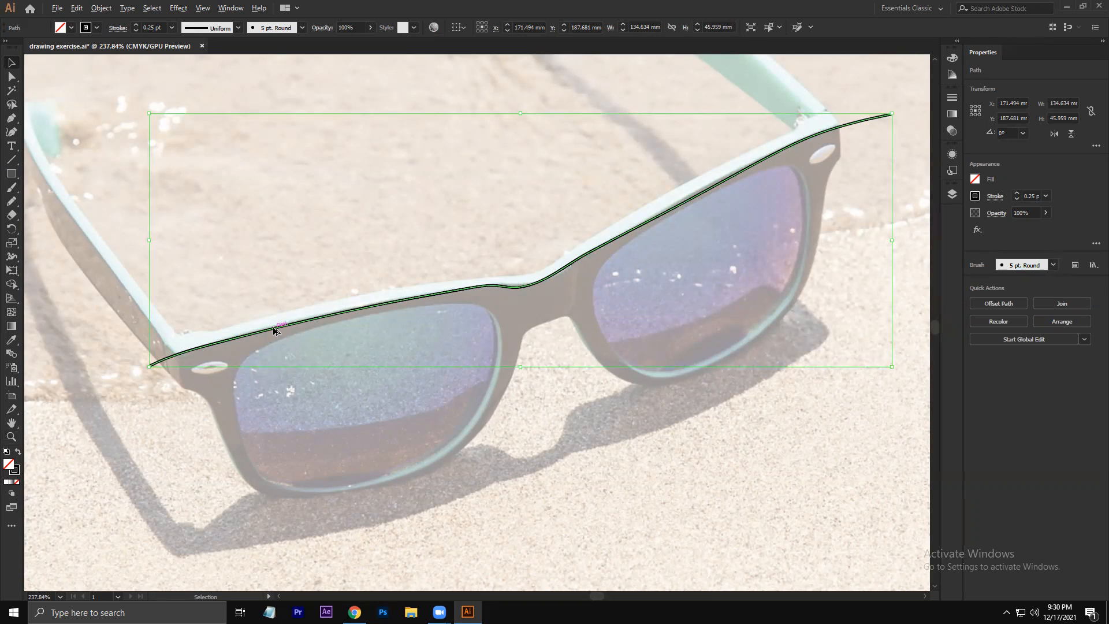
{"action": "left_click_drag", "start_coordinate": [272, 327], "coordinate": [273, 320]}
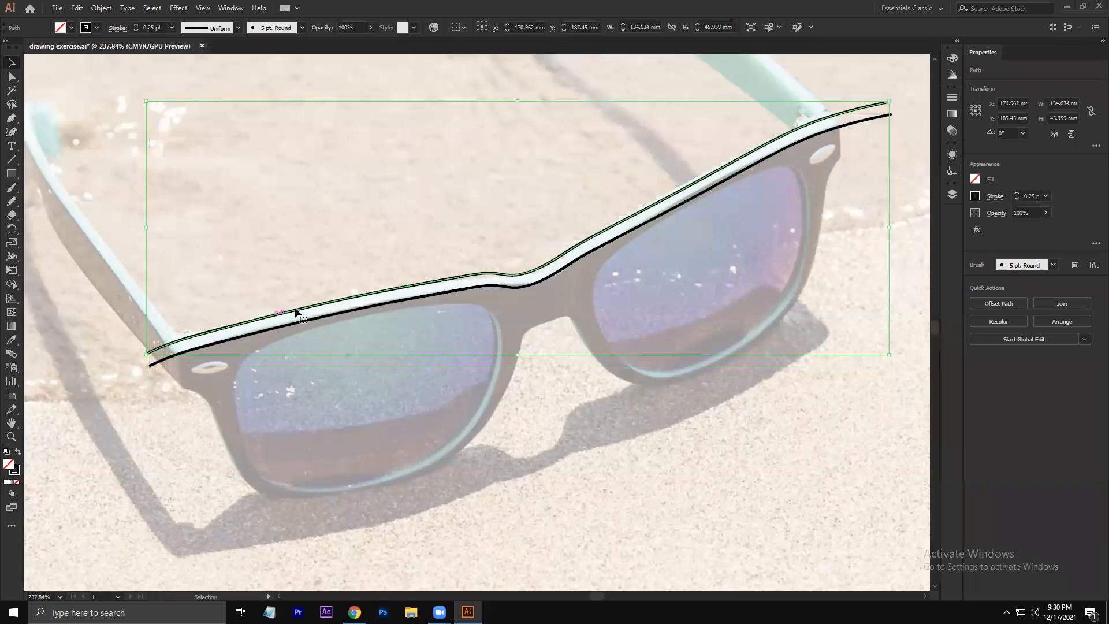
{"action": "key", "text": "b"}
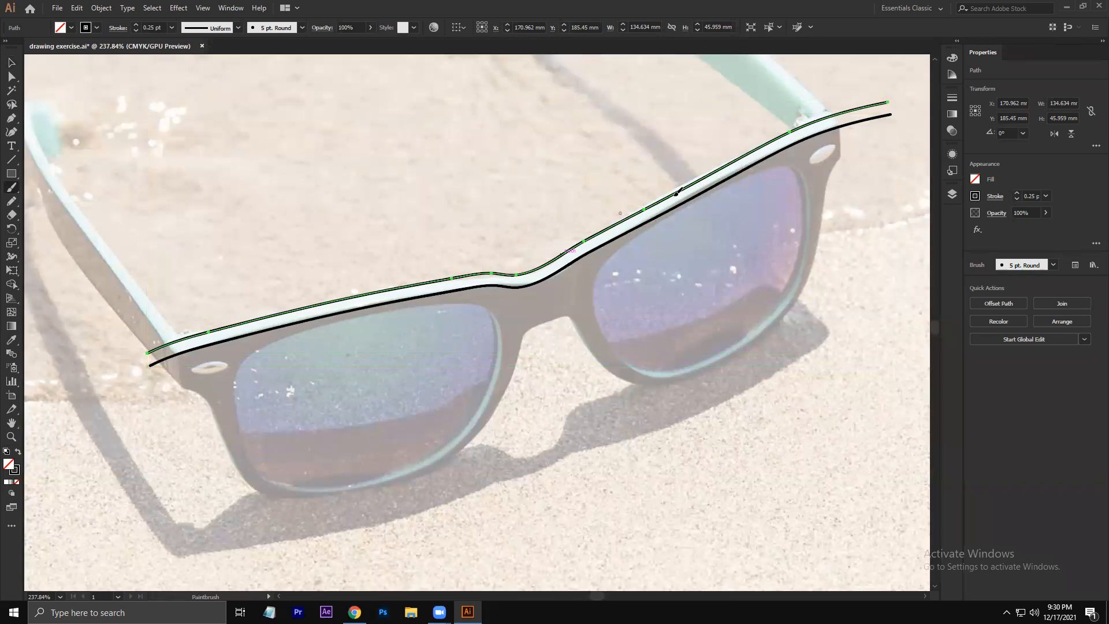
{"action": "left_click_drag", "start_coordinate": [670, 194], "coordinate": [692, 176]}
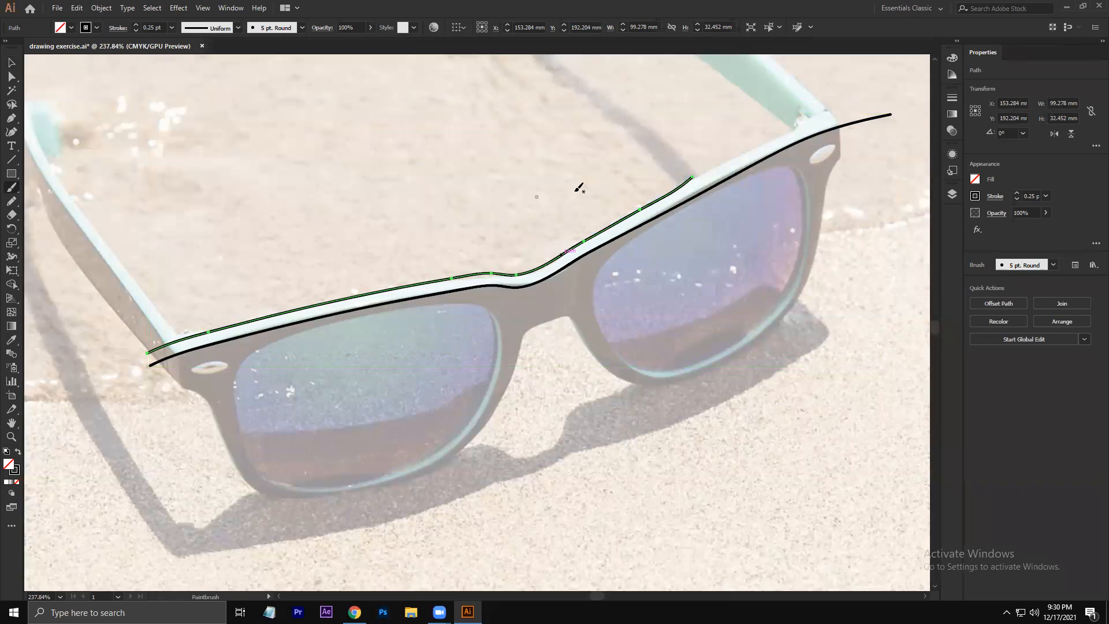
{"action": "left_click_drag", "start_coordinate": [559, 165], "coordinate": [472, 190]}
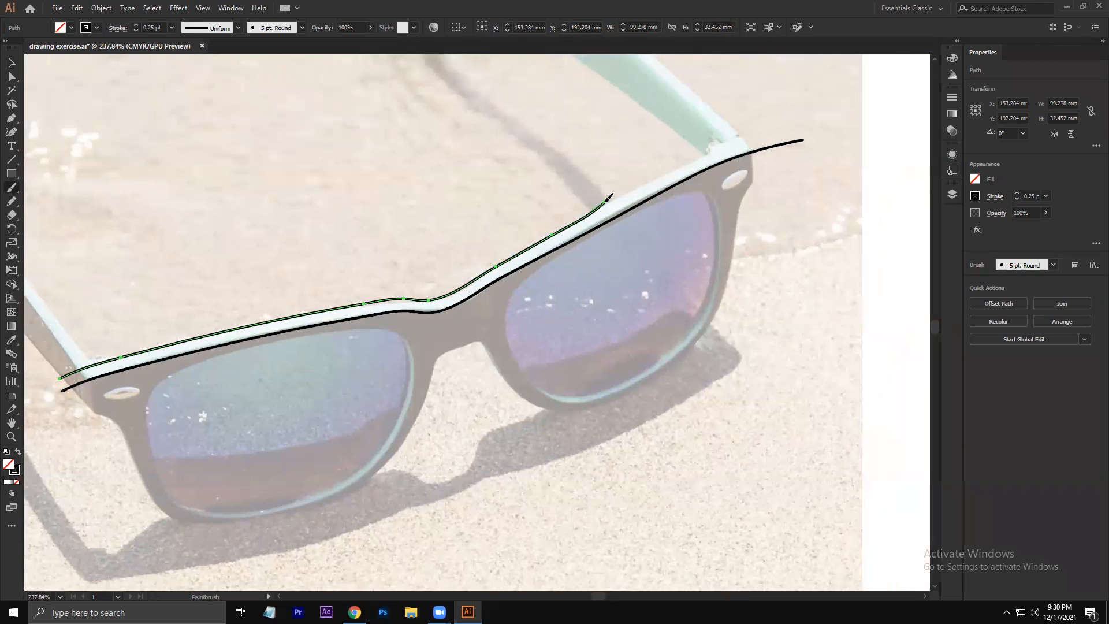
{"action": "left_click_drag", "start_coordinate": [637, 188], "coordinate": [790, 114]}
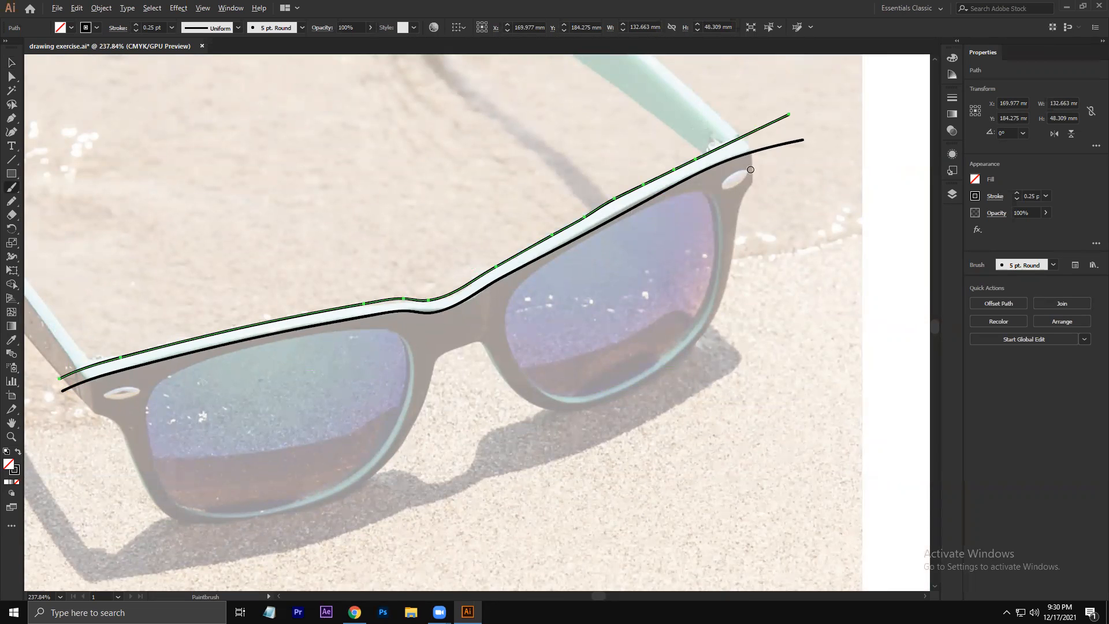
{"action": "mouse_move", "coordinate": [697, 156]}
{"action": "left_mouse_down"}
{"action": "mouse_move", "coordinate": [605, 195]}
{"action": "mouse_move", "coordinate": [675, 173]}
{"action": "mouse_move", "coordinate": [541, 245]}
{"action": "left_mouse_up"}
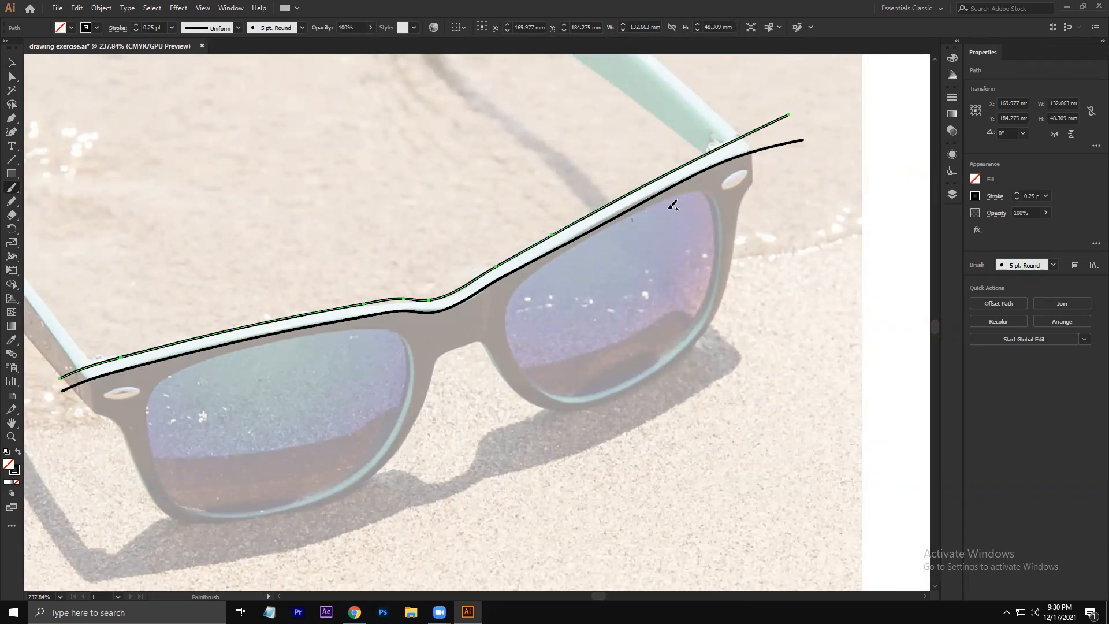
Step: Repaint the upper rim line from the bridge to above the left lens so it follows the light rim's edge
{"action": "key", "text": "space"}
{"action": "left_click_drag", "start_coordinate": [435, 171], "coordinate": [720, 189]}
{"action": "left_click_drag", "start_coordinate": [351, 128], "coordinate": [334, 99]}
{"action": "left_click_drag", "start_coordinate": [358, 290], "coordinate": [235, 221]}
{"action": "mouse_move", "coordinate": [378, 230]}
{"action": "left_mouse_down"}
{"action": "mouse_move", "coordinate": [341, 205]}
{"action": "mouse_move", "coordinate": [254, 321]}
{"action": "mouse_move", "coordinate": [264, 339]}
{"action": "mouse_move", "coordinate": [330, 210]}
{"action": "left_mouse_up"}
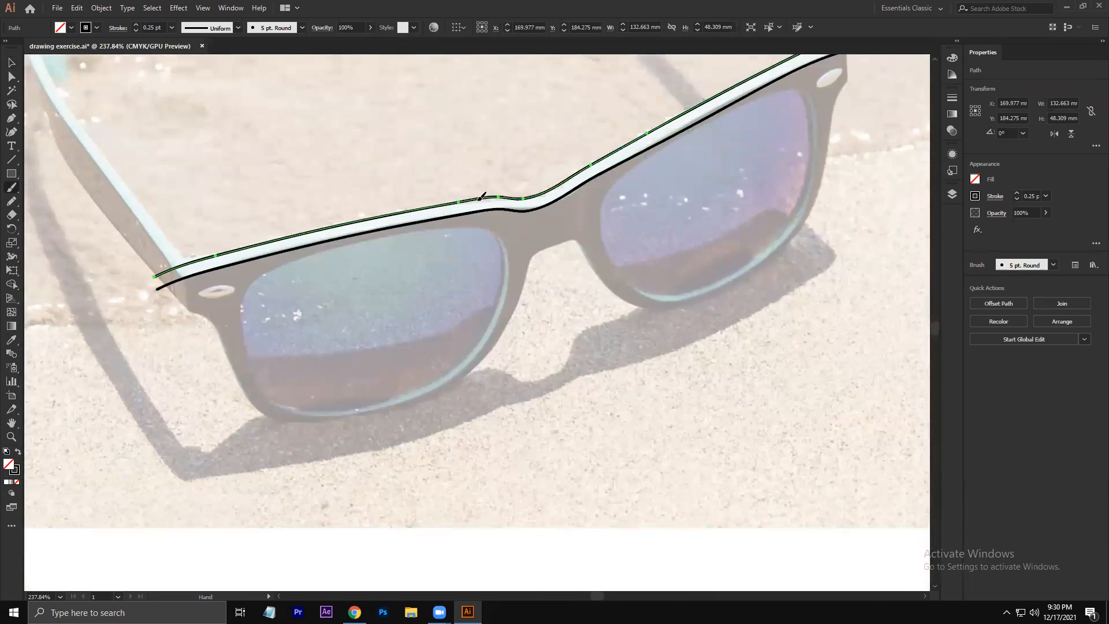
{"action": "left_click_drag", "start_coordinate": [508, 198], "coordinate": [348, 223]}
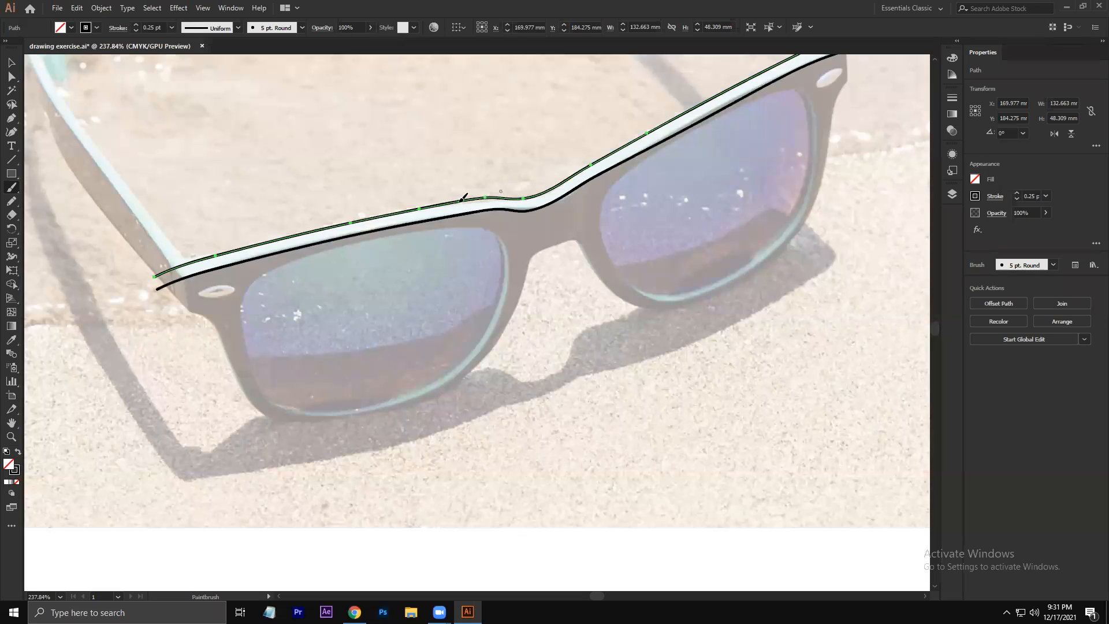
Step: Try short downward brush strokes across the left ends of the two rim lines, undoing each stroke
{"action": "mouse_move", "coordinate": [207, 214]}
{"action": "left_mouse_down"}
{"action": "mouse_move", "coordinate": [204, 157]}
{"action": "mouse_move", "coordinate": [191, 313]}
{"action": "left_mouse_up"}
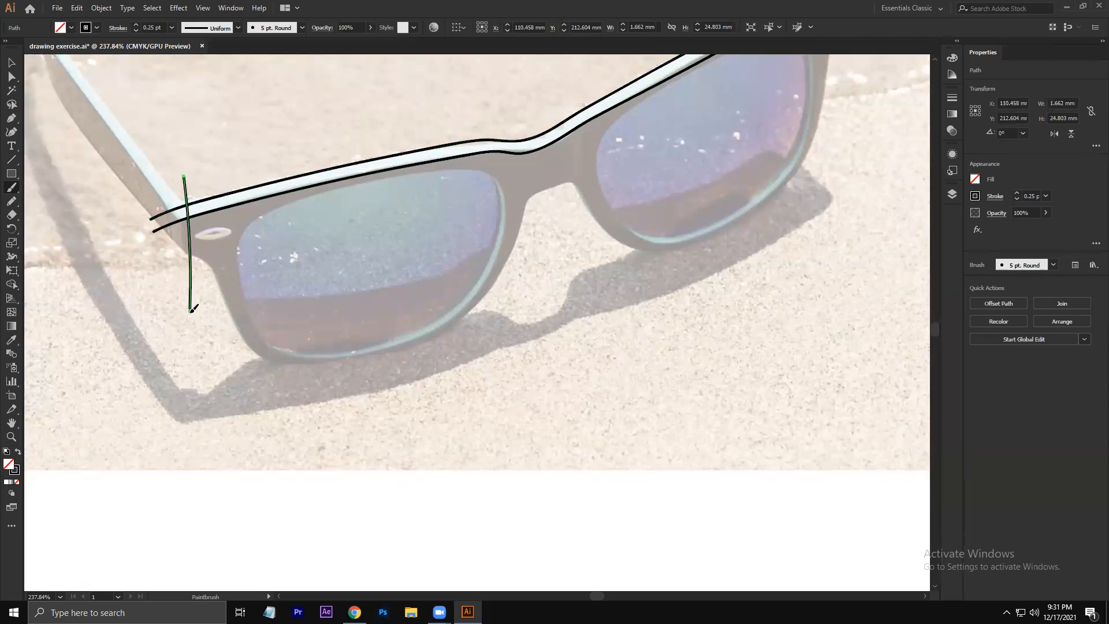
{"action": "key", "text": "ctrl+z"}
{"action": "left_click_drag", "start_coordinate": [186, 179], "coordinate": [165, 316]}
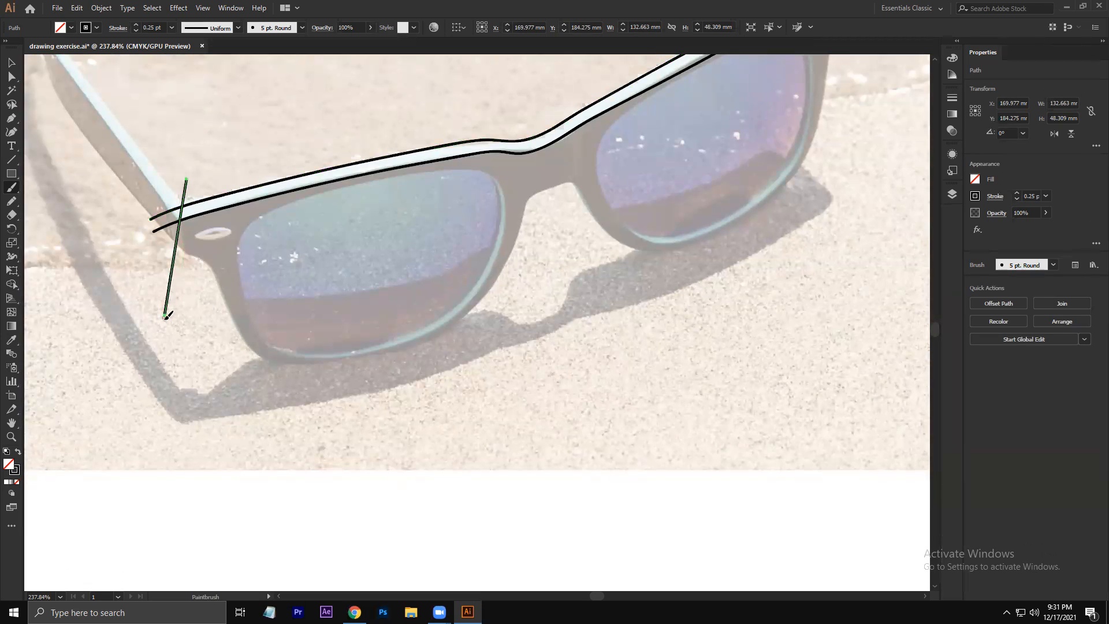
{"action": "key", "text": "ctrl+z"}
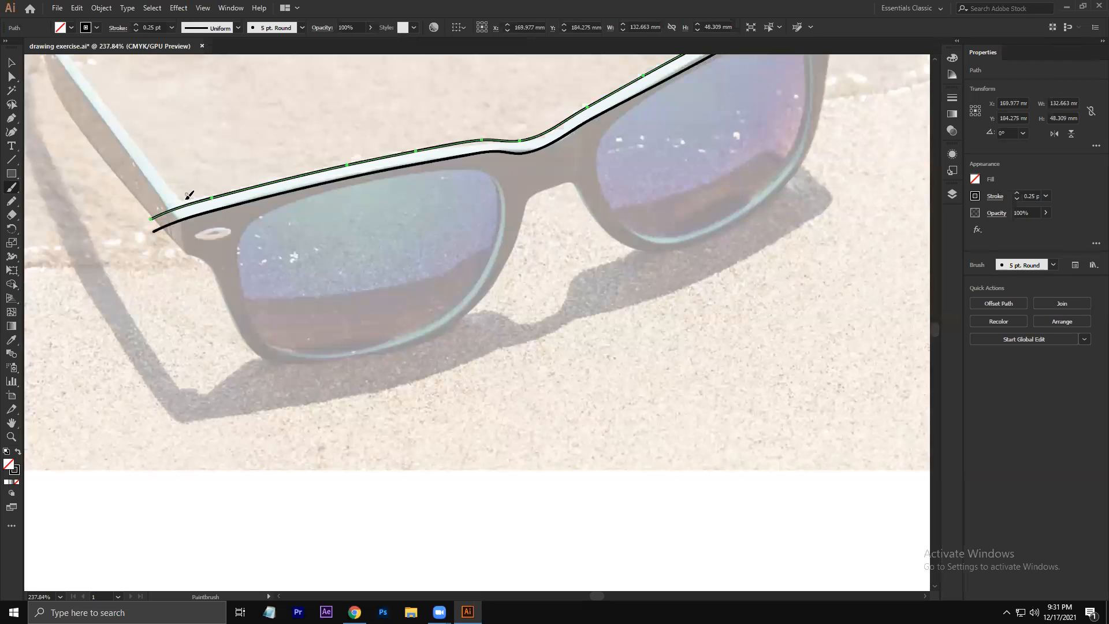
{"action": "left_click_drag", "start_coordinate": [187, 203], "coordinate": [192, 258]}
{"action": "key", "text": "ctrl+z"}
{"action": "left_click", "coordinate": [11, 63]}
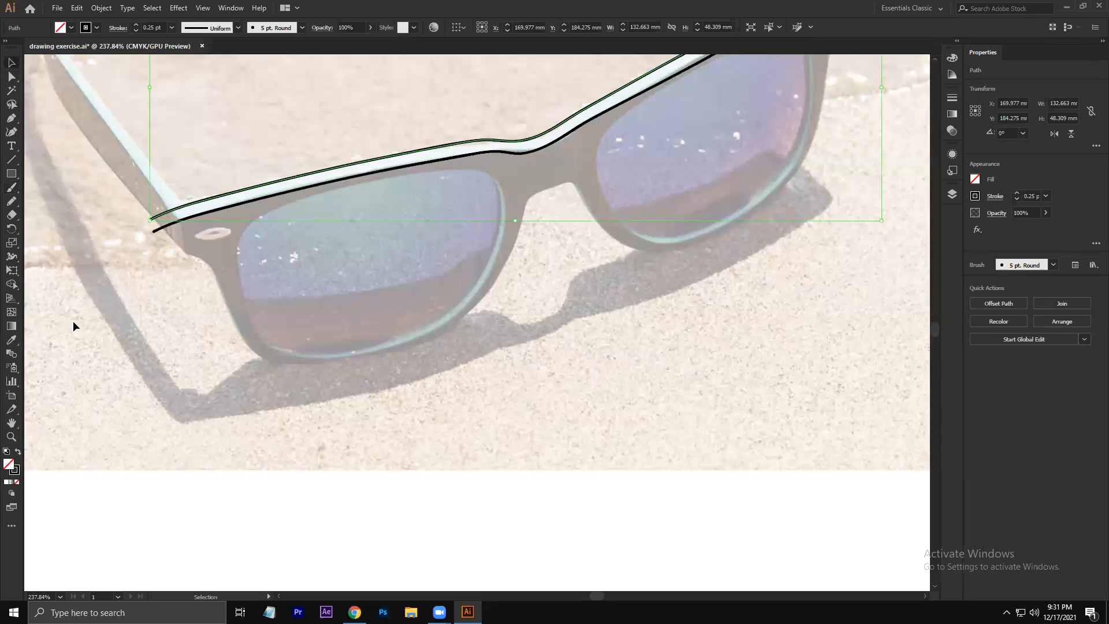
{"action": "left_click", "coordinate": [72, 322]}
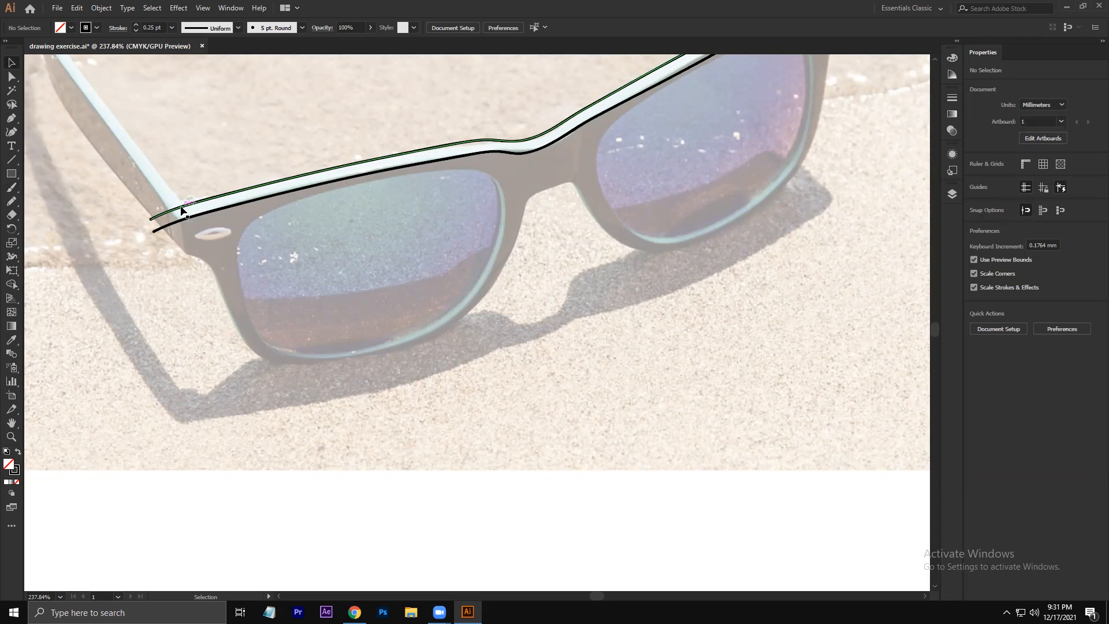
{"action": "left_click", "coordinate": [181, 210]}
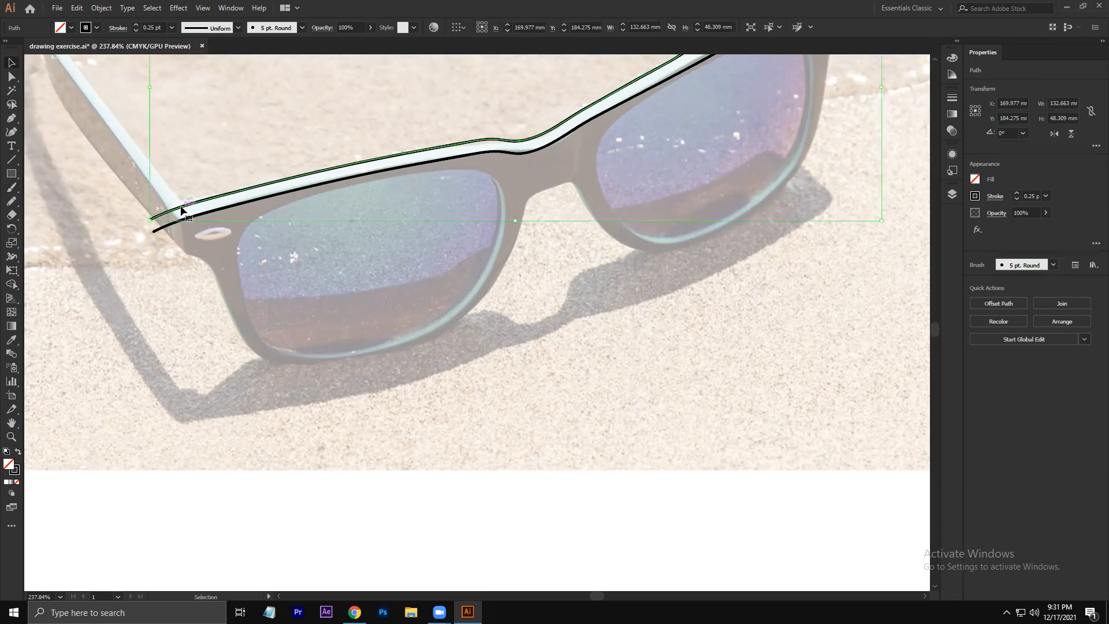
{"action": "left_click", "coordinate": [151, 294]}
{"action": "left_click_drag", "start_coordinate": [297, 271], "coordinate": [221, 358]}
{"action": "left_click_drag", "start_coordinate": [426, 188], "coordinate": [365, 239]}
{"action": "left_click_drag", "start_coordinate": [132, 261], "coordinate": [197, 228]}
{"action": "mouse_move", "coordinate": [212, 340]}
{"action": "left_mouse_down"}
{"action": "mouse_move", "coordinate": [243, 318]}
{"action": "mouse_move", "coordinate": [201, 330]}
{"action": "left_mouse_up"}
Step: Select the upper rim line and paint a slanted stroke about 20 mm tall across the left ends of both rim lines
{"action": "key", "text": "b"}
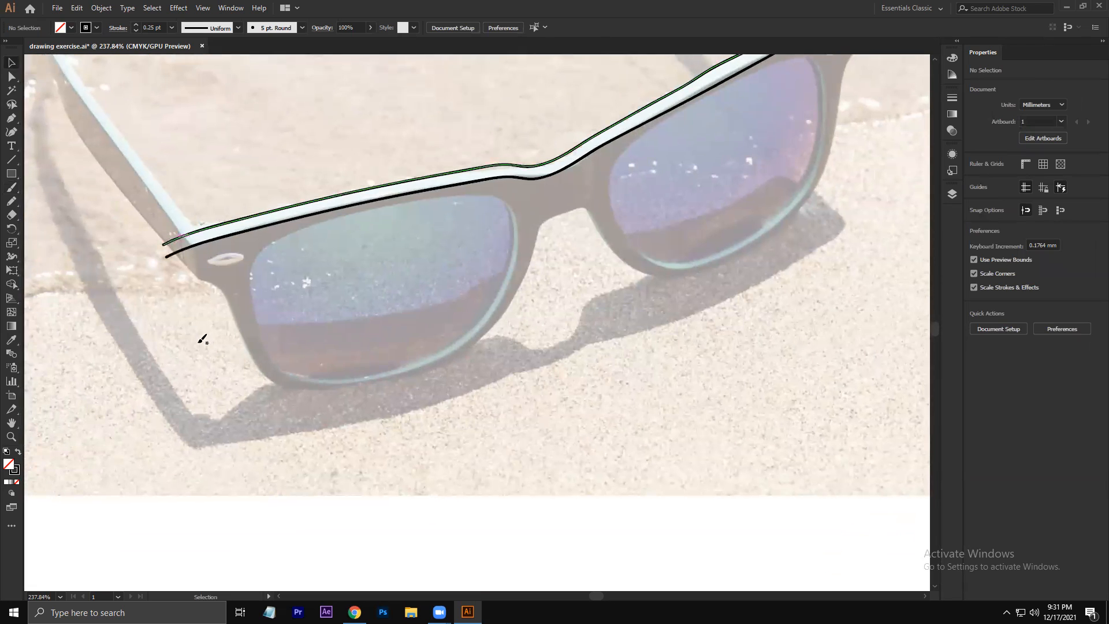
{"action": "left_click", "coordinate": [201, 228], "text": "ctrl"}
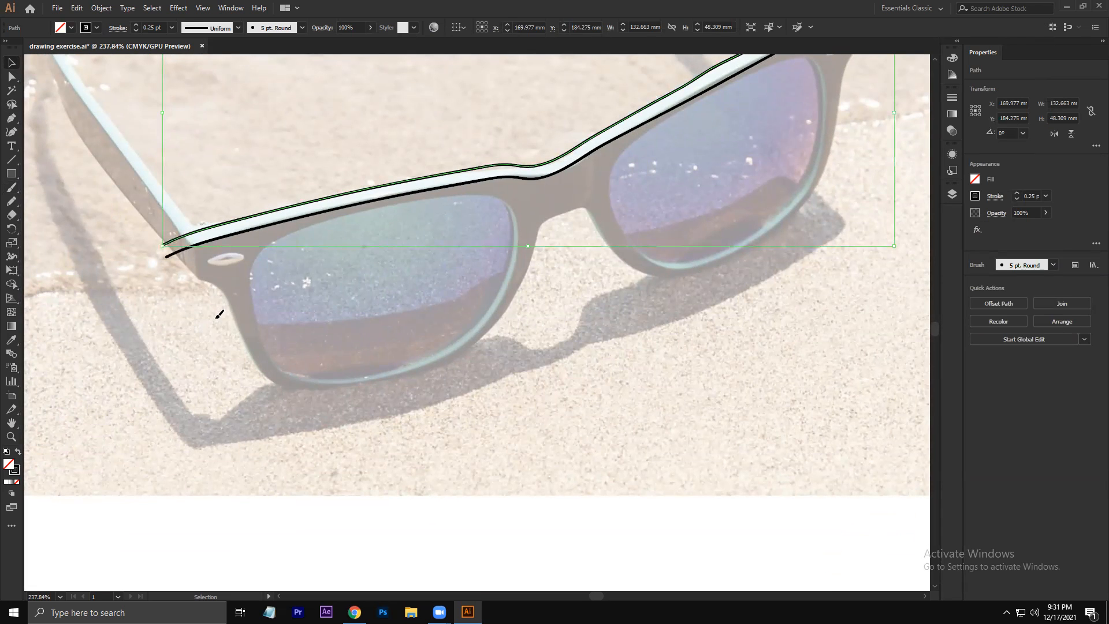
{"action": "left_click_drag", "start_coordinate": [194, 203], "coordinate": [216, 315]}
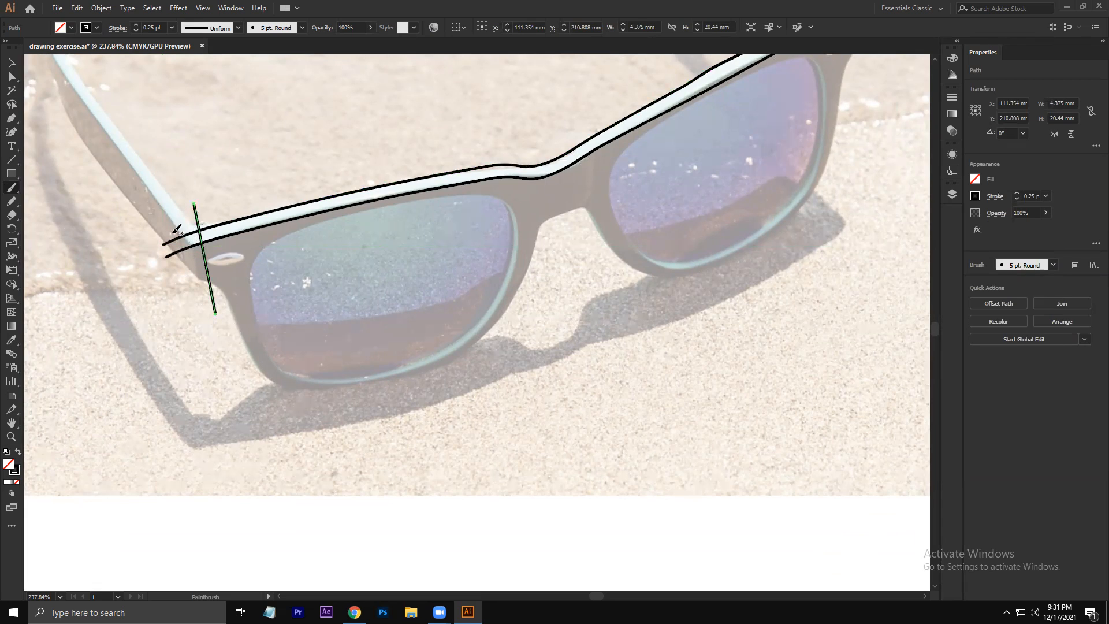
Step: Review the Paintbrush tool options without changing them and undo the slanted stroke at the frame's left corner
{"action": "double_click", "coordinate": [8, 193]}
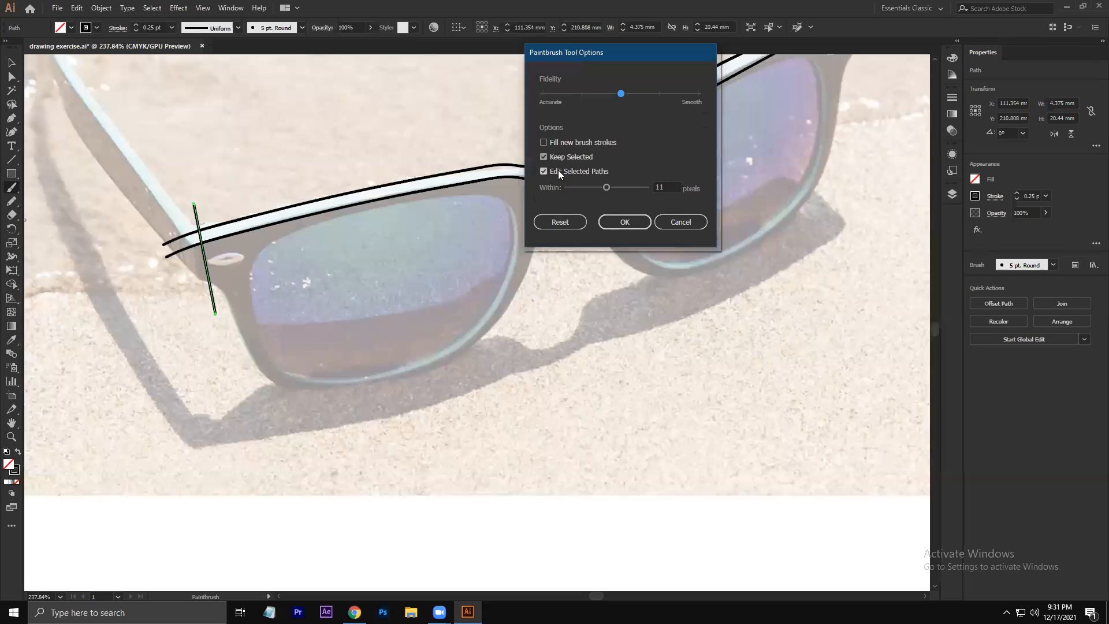
{"action": "left_click", "coordinate": [682, 223]}
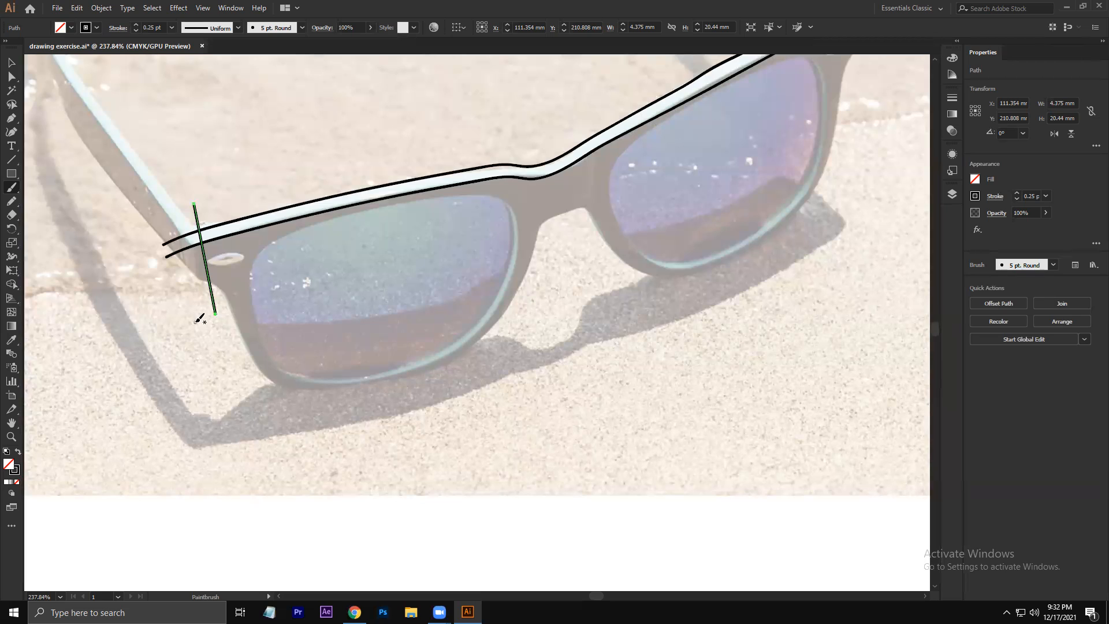
{"action": "key", "text": "ctrl+z"}
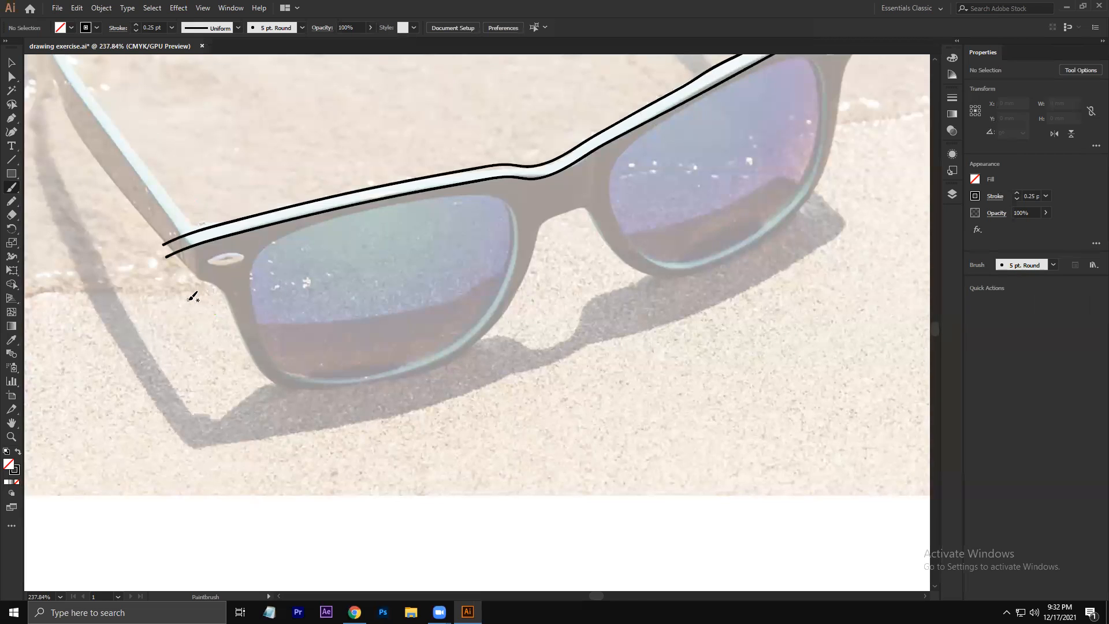
{"action": "double_click", "coordinate": [13, 187]}
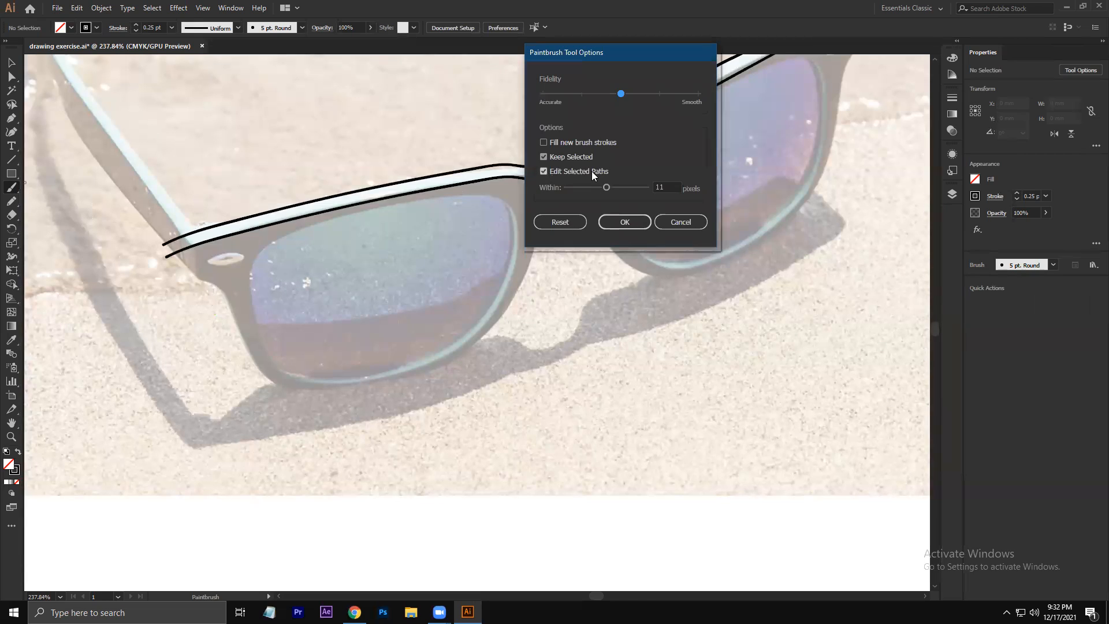
{"action": "left_click", "coordinate": [683, 224]}
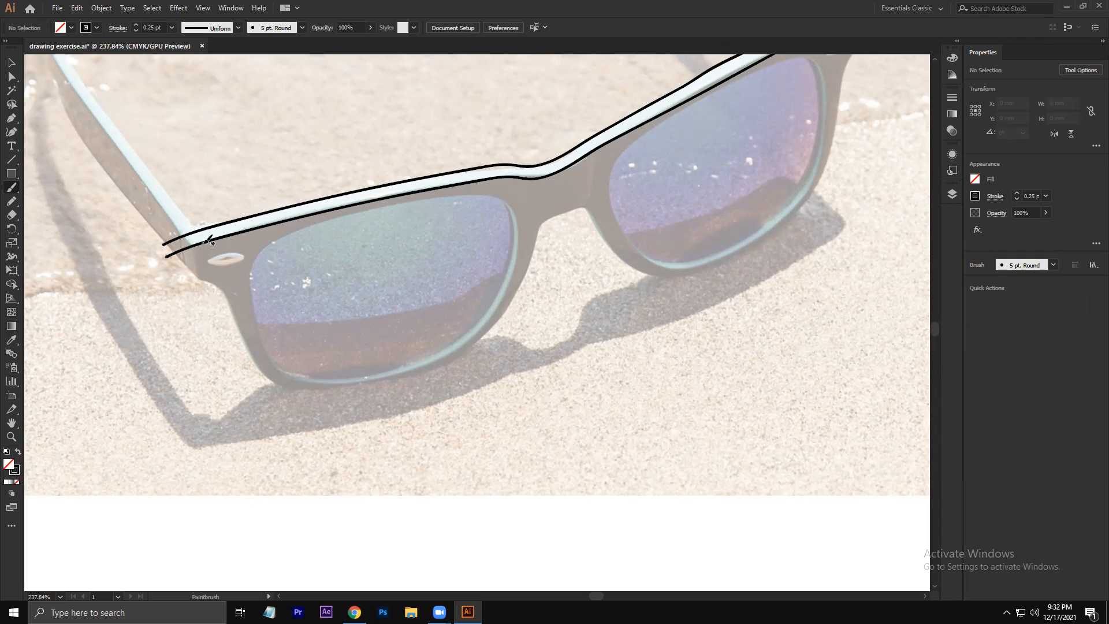
{"action": "left_click_drag", "start_coordinate": [199, 234], "coordinate": [193, 290]}
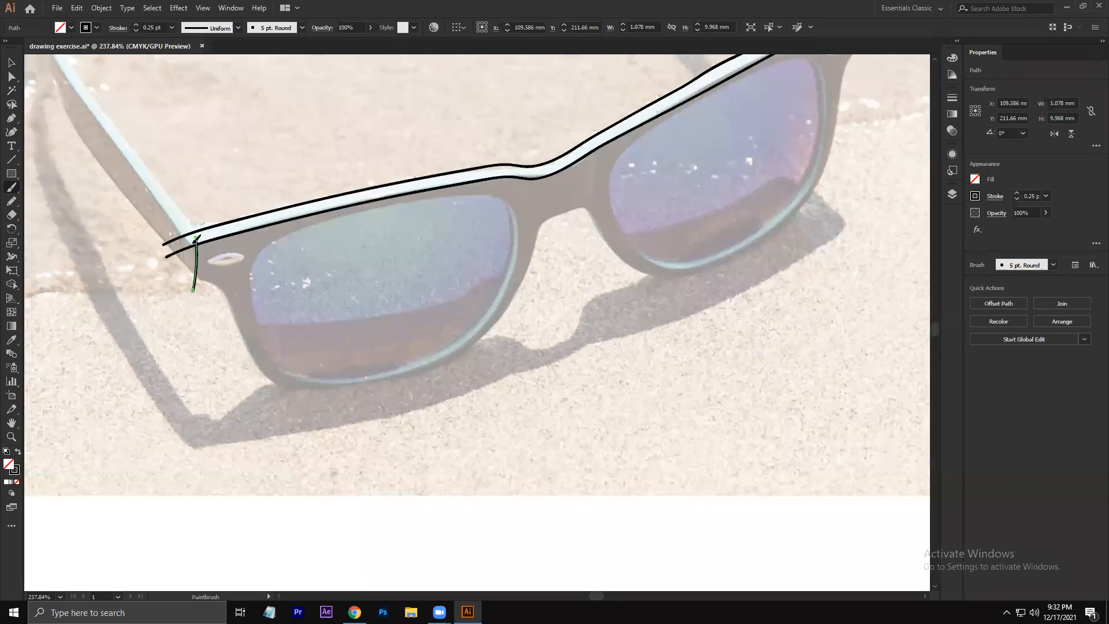
{"action": "left_click_drag", "start_coordinate": [194, 242], "coordinate": [193, 243]}
{"action": "key", "text": "ctrl+z"}
{"action": "key", "text": "ctrl+z"}
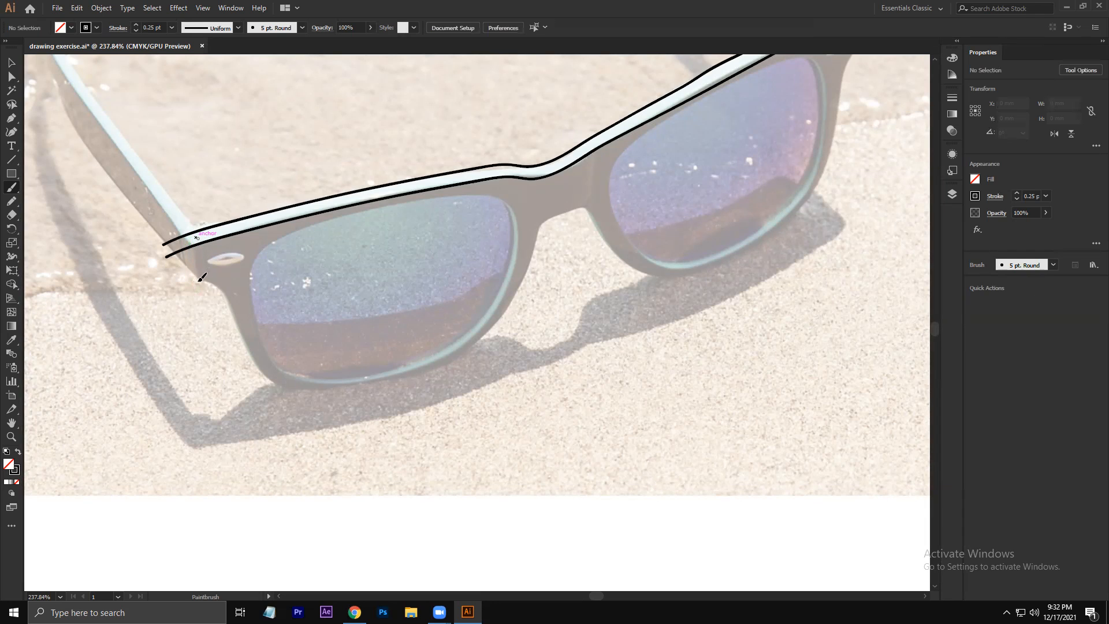
{"action": "left_click_drag", "start_coordinate": [195, 238], "coordinate": [194, 282]}
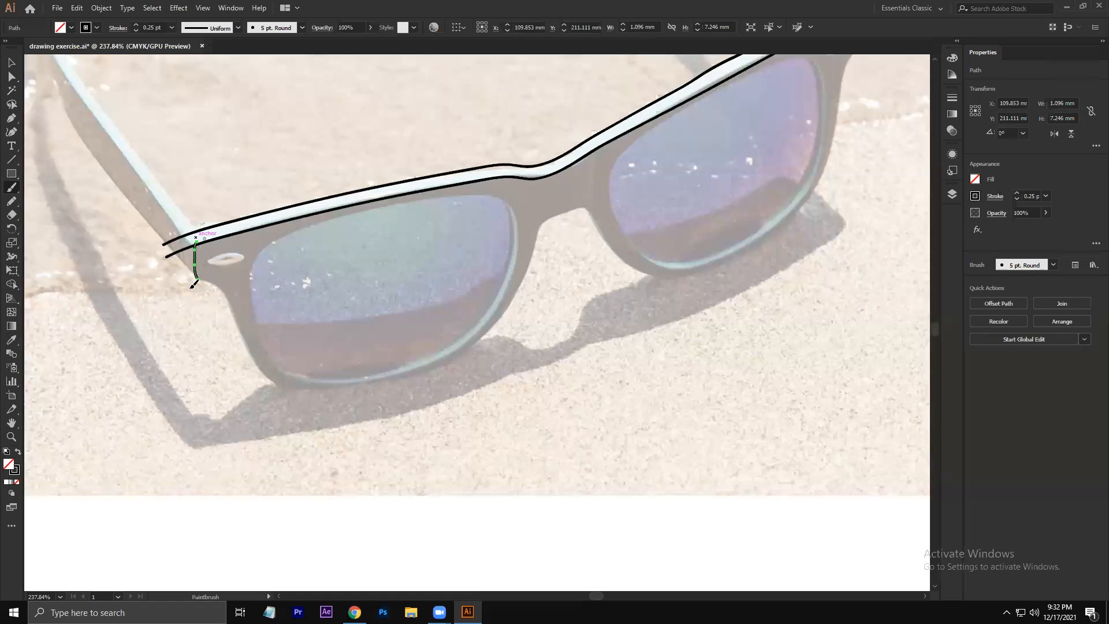
{"action": "left_click_drag", "start_coordinate": [191, 241], "coordinate": [190, 287]}
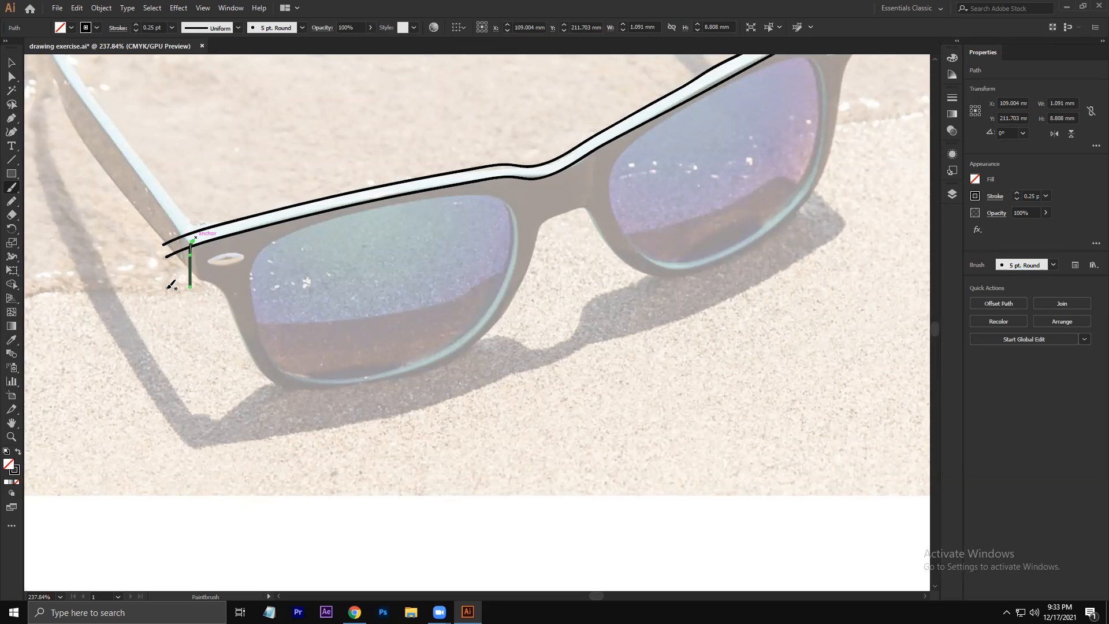
{"action": "key", "text": "ctrl+z"}
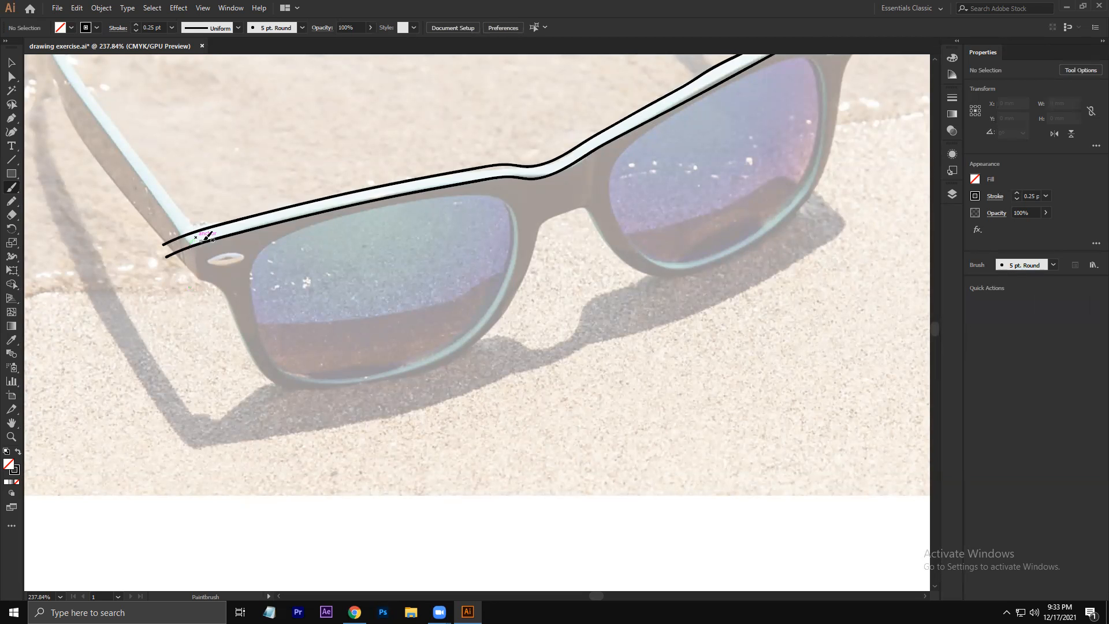
Step: Paint the frame's lower outline from its left corner around the left lens to the bridge, about 64 mm wide
{"action": "mouse_move", "coordinate": [195, 222]}
{"action": "left_mouse_down"}
{"action": "mouse_move", "coordinate": [199, 287]}
{"action": "mouse_move", "coordinate": [230, 312]}
{"action": "mouse_move", "coordinate": [195, 278]}
{"action": "mouse_move", "coordinate": [231, 306]}
{"action": "left_mouse_up"}
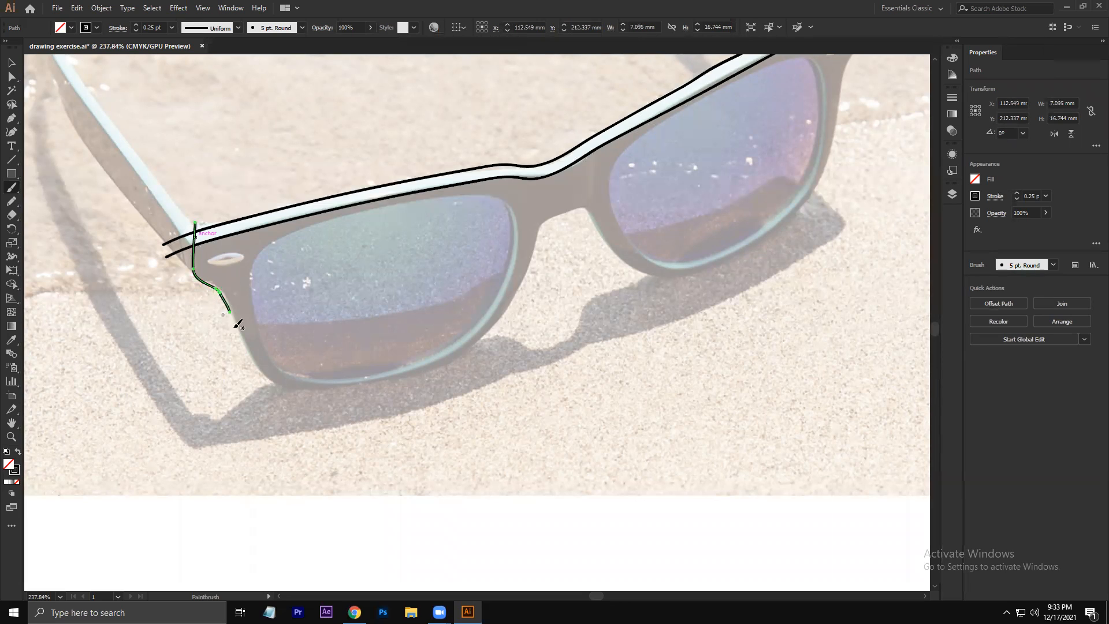
{"action": "left_click_drag", "start_coordinate": [241, 333], "coordinate": [253, 354]}
{"action": "key", "text": "space"}
{"action": "mouse_move", "coordinate": [245, 312]}
{"action": "left_mouse_down"}
{"action": "mouse_move", "coordinate": [232, 286]}
{"action": "mouse_move", "coordinate": [239, 324]}
{"action": "mouse_move", "coordinate": [266, 355]}
{"action": "mouse_move", "coordinate": [354, 361]}
{"action": "mouse_move", "coordinate": [453, 336]}
{"action": "left_mouse_up"}
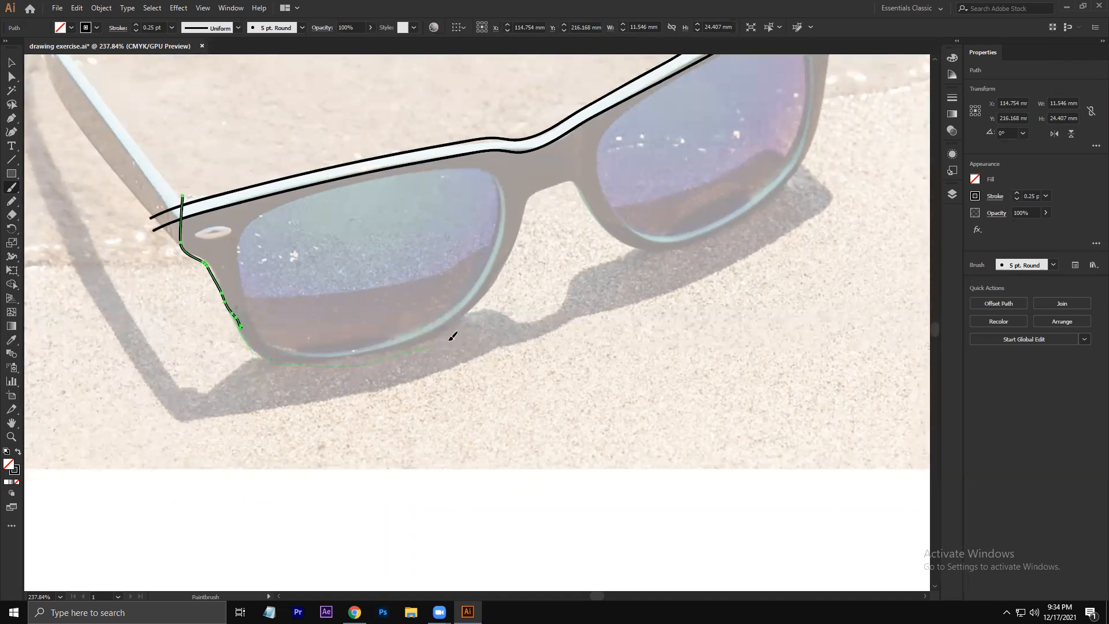
{"action": "left_click_drag", "start_coordinate": [489, 296], "coordinate": [530, 201]}
{"action": "mouse_move", "coordinate": [305, 359]}
{"action": "left_mouse_down"}
{"action": "mouse_move", "coordinate": [391, 351]}
{"action": "mouse_move", "coordinate": [447, 327]}
{"action": "mouse_move", "coordinate": [495, 286]}
{"action": "left_mouse_up"}
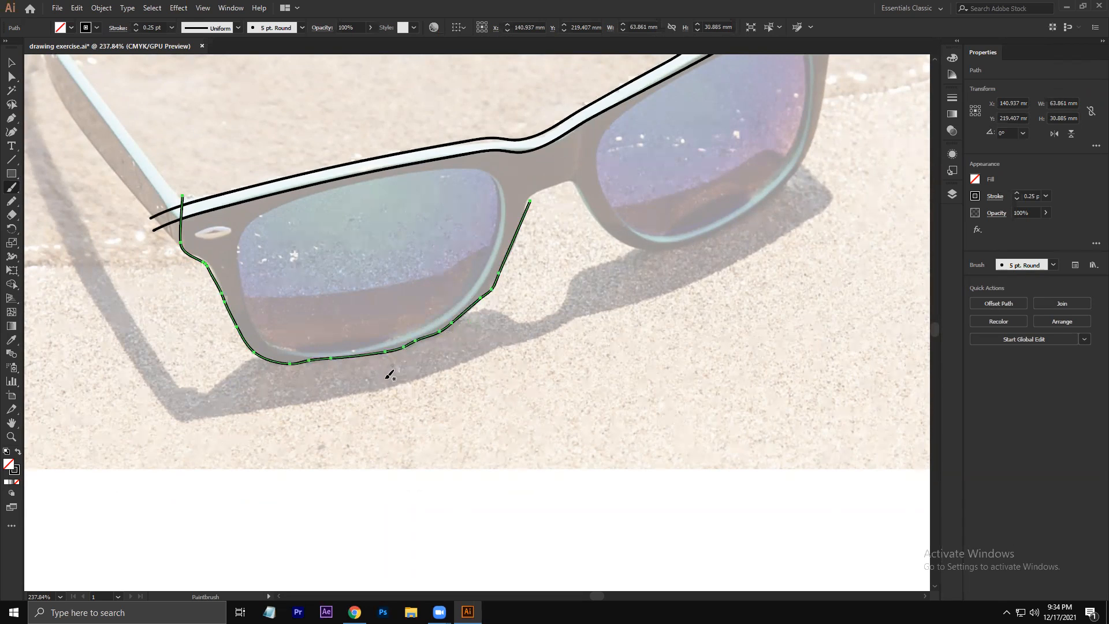
{"action": "mouse_move", "coordinate": [408, 350]}
{"action": "left_mouse_down"}
{"action": "mouse_move", "coordinate": [494, 288]}
{"action": "mouse_move", "coordinate": [361, 361]}
{"action": "mouse_move", "coordinate": [324, 368]}
{"action": "mouse_move", "coordinate": [488, 352]}
{"action": "mouse_move", "coordinate": [503, 272]}
{"action": "mouse_move", "coordinate": [484, 306]}
{"action": "left_mouse_up"}
Step: Extend the outline under the bridge and around the right lens to just above the right corner, about 120 mm wide overall
{"action": "mouse_move", "coordinate": [530, 199]}
{"action": "left_mouse_down"}
{"action": "mouse_move", "coordinate": [615, 181]}
{"action": "mouse_move", "coordinate": [476, 201]}
{"action": "mouse_move", "coordinate": [446, 267]}
{"action": "mouse_move", "coordinate": [480, 285]}
{"action": "mouse_move", "coordinate": [514, 285]}
{"action": "mouse_move", "coordinate": [614, 231]}
{"action": "mouse_move", "coordinate": [647, 192]}
{"action": "mouse_move", "coordinate": [667, 90]}
{"action": "mouse_move", "coordinate": [706, 78]}
{"action": "mouse_move", "coordinate": [648, 183]}
{"action": "mouse_move", "coordinate": [622, 178]}
{"action": "mouse_move", "coordinate": [625, 103]}
{"action": "left_mouse_up"}
{"action": "key", "text": "space"}
{"action": "key", "text": "space"}
{"action": "left_click_drag", "start_coordinate": [661, 176], "coordinate": [701, 107]}
{"action": "key", "text": "space"}
{"action": "mouse_move", "coordinate": [361, 329]}
{"action": "left_mouse_down"}
{"action": "mouse_move", "coordinate": [422, 296]}
{"action": "mouse_move", "coordinate": [413, 308]}
{"action": "left_mouse_up"}
{"action": "key", "text": "space"}
{"action": "left_click_drag", "start_coordinate": [434, 209], "coordinate": [379, 306]}
Step: Repaint uneven stretches of the lower frame outline below the left lens, beside the bridge and along the right side to smooth them
{"action": "left_click_drag", "start_coordinate": [185, 375], "coordinate": [284, 367]}
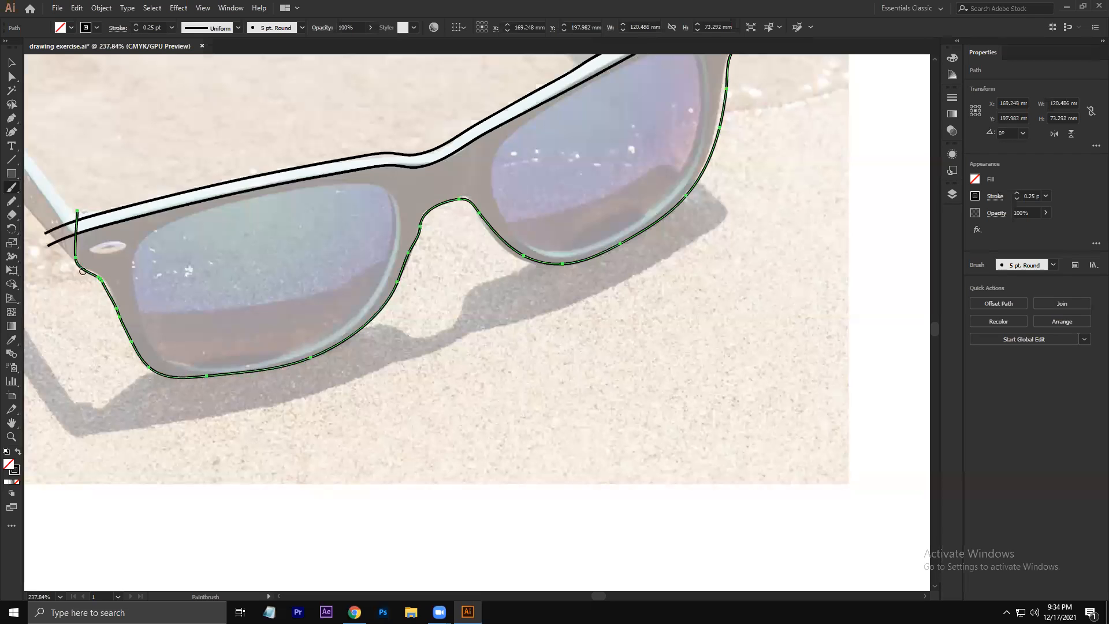
{"action": "left_click_drag", "start_coordinate": [94, 273], "coordinate": [128, 335]}
{"action": "left_click_drag", "start_coordinate": [420, 222], "coordinate": [403, 272]}
{"action": "key", "text": "space"}
{"action": "mouse_move", "coordinate": [715, 187]}
{"action": "left_mouse_down"}
{"action": "mouse_move", "coordinate": [651, 301]}
{"action": "mouse_move", "coordinate": [653, 242]}
{"action": "left_mouse_up"}
{"action": "key", "text": "ctrl+z"}
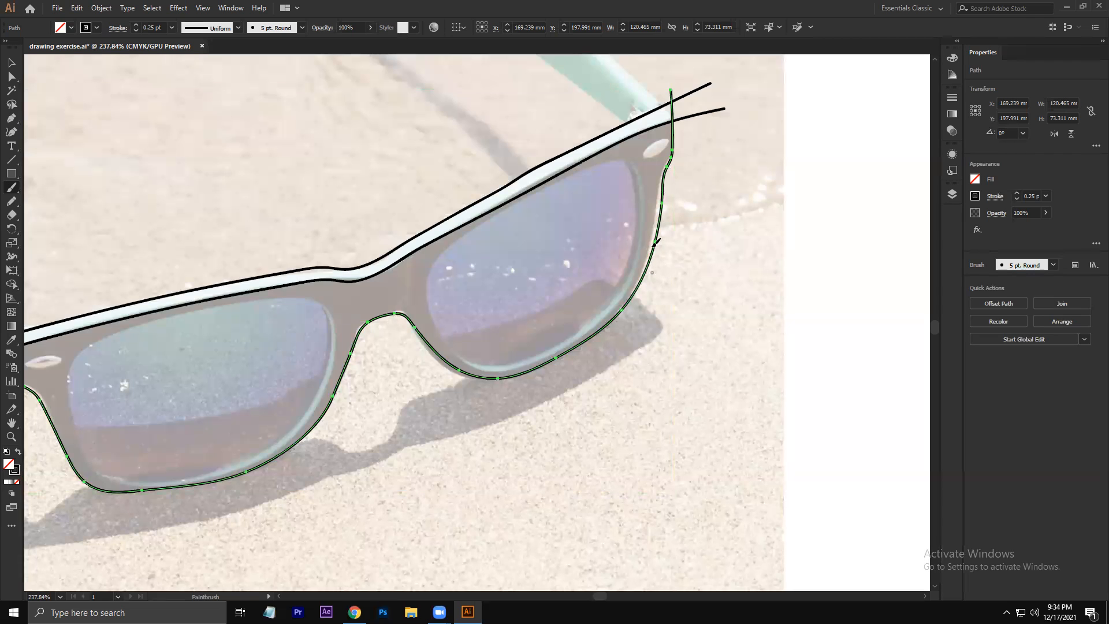
{"action": "mouse_move", "coordinate": [654, 243]}
{"action": "left_mouse_down"}
{"action": "mouse_move", "coordinate": [667, 174]}
{"action": "mouse_move", "coordinate": [653, 264]}
{"action": "left_mouse_up"}
Step: Paint a closed outline around the left lens, about 47 mm wide by 33 mm high
{"action": "mouse_move", "coordinate": [281, 131]}
{"action": "left_mouse_down"}
{"action": "mouse_move", "coordinate": [406, 140]}
{"action": "mouse_move", "coordinate": [371, 113]}
{"action": "left_mouse_up"}
{"action": "left_click_drag", "start_coordinate": [314, 148], "coordinate": [293, 102]}
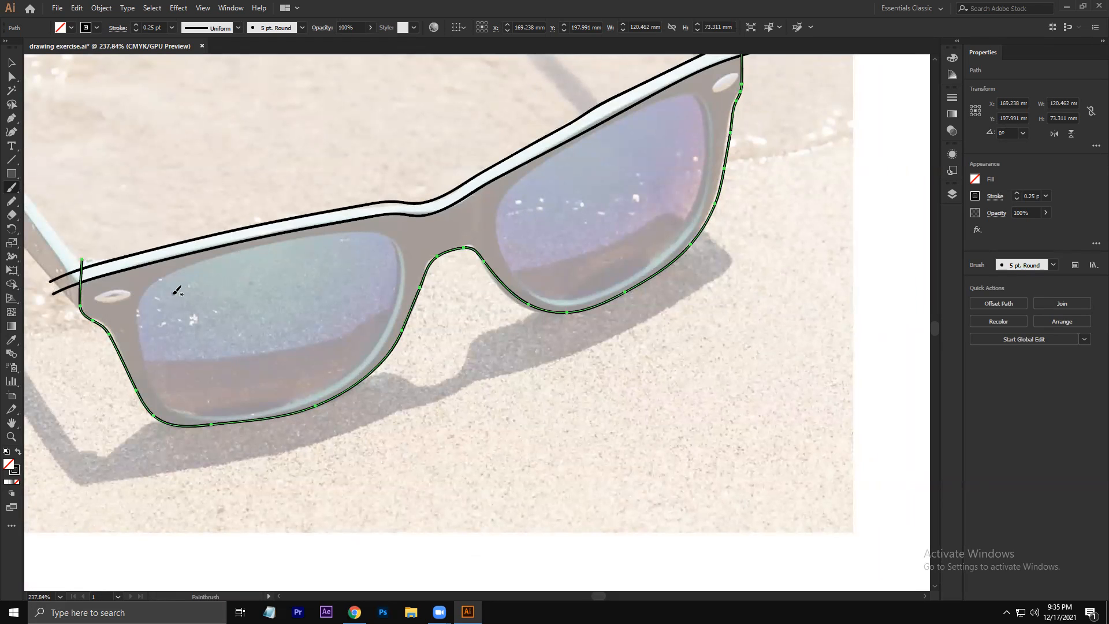
{"action": "mouse_move", "coordinate": [138, 302]}
{"action": "left_mouse_down"}
{"action": "mouse_move", "coordinate": [146, 349]}
{"action": "mouse_move", "coordinate": [177, 399]}
{"action": "mouse_move", "coordinate": [238, 410]}
{"action": "mouse_move", "coordinate": [305, 393]}
{"action": "mouse_move", "coordinate": [370, 350]}
{"action": "mouse_move", "coordinate": [396, 252]}
{"action": "mouse_move", "coordinate": [368, 235]}
{"action": "mouse_move", "coordinate": [329, 237]}
{"action": "mouse_move", "coordinate": [239, 252]}
{"action": "mouse_move", "coordinate": [149, 287]}
{"action": "left_mouse_up"}
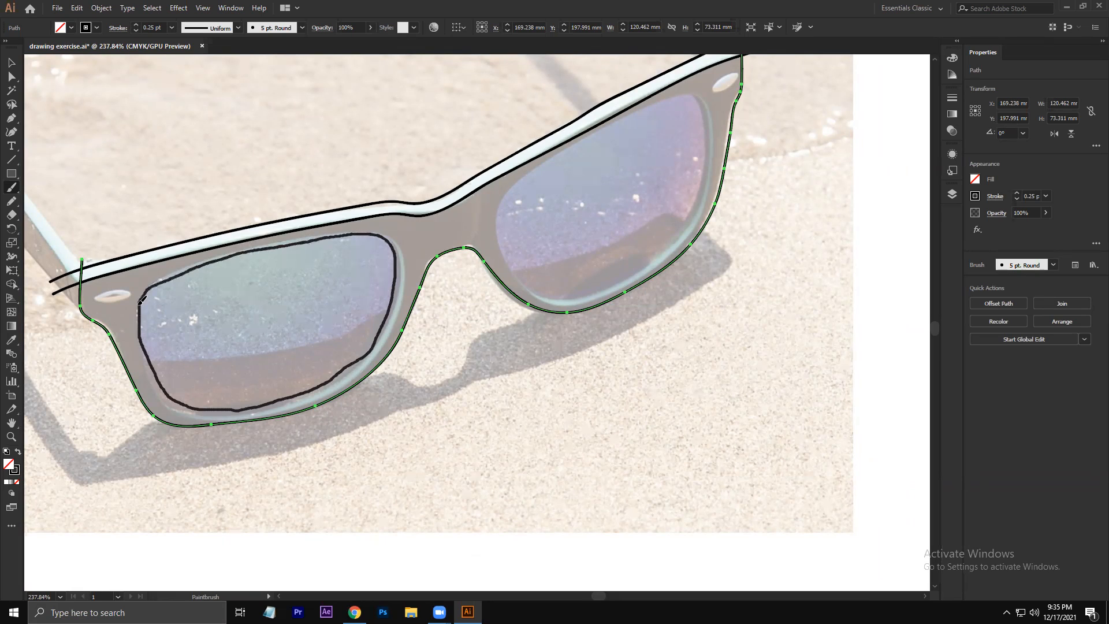
{"action": "left_click_drag", "start_coordinate": [142, 301], "coordinate": [139, 305]}
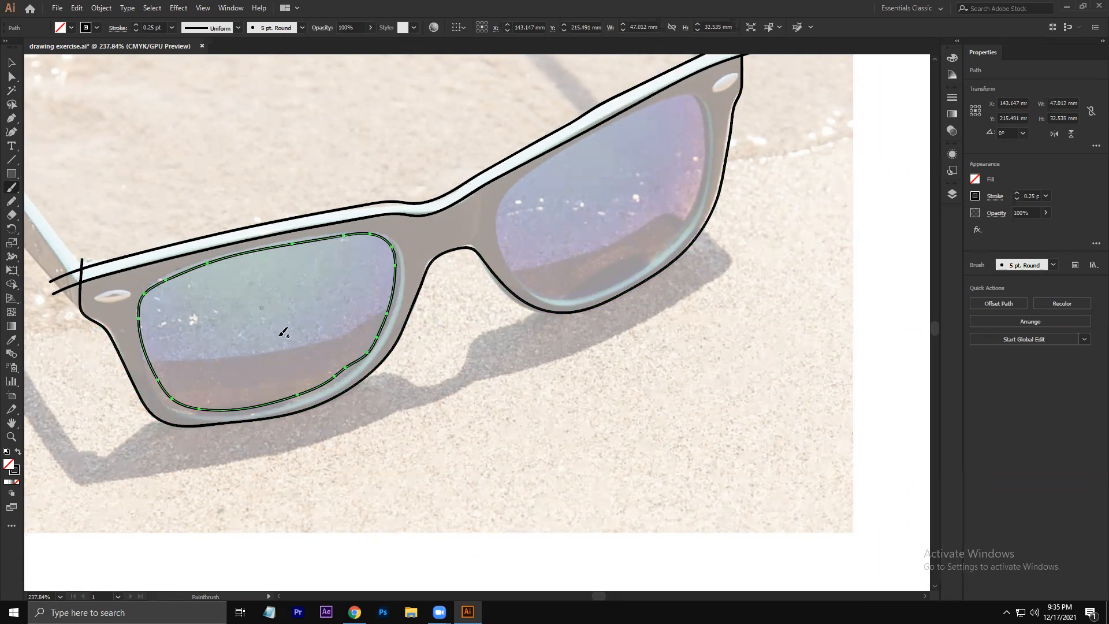
Step: Repaint the lower, left and right edges of the left lens outline so they follow the lens in the photo
{"action": "mouse_move", "coordinate": [366, 352]}
{"action": "left_mouse_down"}
{"action": "mouse_move", "coordinate": [325, 379]}
{"action": "mouse_move", "coordinate": [378, 350]}
{"action": "mouse_move", "coordinate": [362, 353]}
{"action": "mouse_move", "coordinate": [393, 254]}
{"action": "mouse_move", "coordinate": [383, 324]}
{"action": "left_mouse_up"}
{"action": "mouse_move", "coordinate": [347, 371]}
{"action": "left_mouse_down"}
{"action": "mouse_move", "coordinate": [312, 392]}
{"action": "mouse_move", "coordinate": [274, 397]}
{"action": "left_mouse_up"}
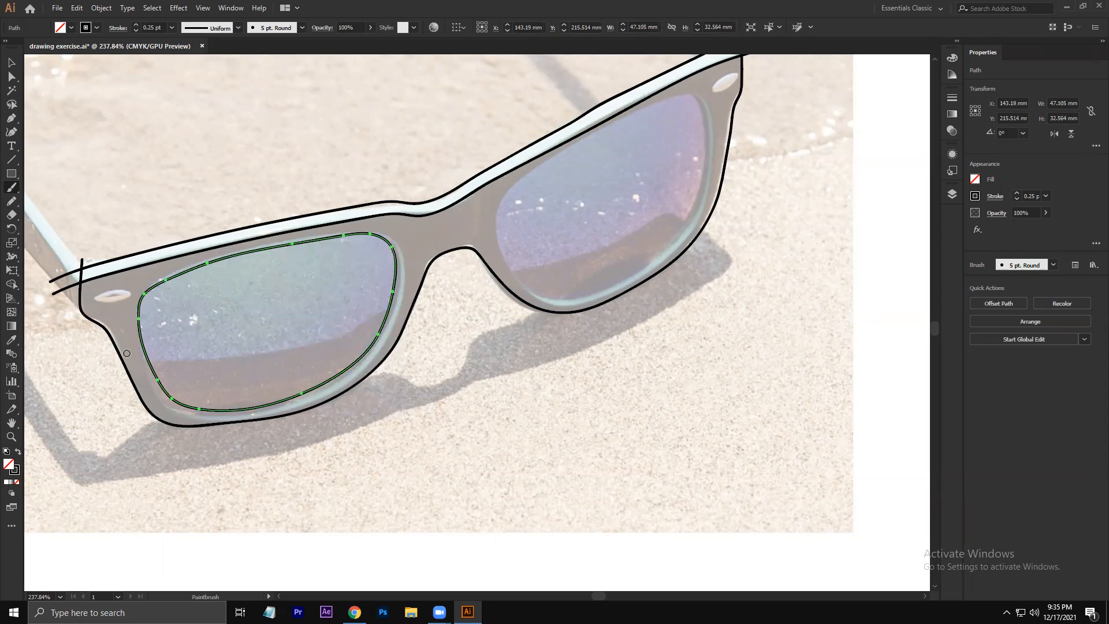
{"action": "mouse_move", "coordinate": [146, 294]}
{"action": "left_mouse_down"}
{"action": "mouse_move", "coordinate": [142, 366]}
{"action": "mouse_move", "coordinate": [174, 411]}
{"action": "left_mouse_up"}
{"action": "mouse_move", "coordinate": [147, 345]}
{"action": "left_mouse_down"}
{"action": "mouse_move", "coordinate": [175, 406]}
{"action": "mouse_move", "coordinate": [280, 406]}
{"action": "mouse_move", "coordinate": [354, 373]}
{"action": "mouse_move", "coordinate": [391, 318]}
{"action": "mouse_move", "coordinate": [400, 273]}
{"action": "left_mouse_up"}
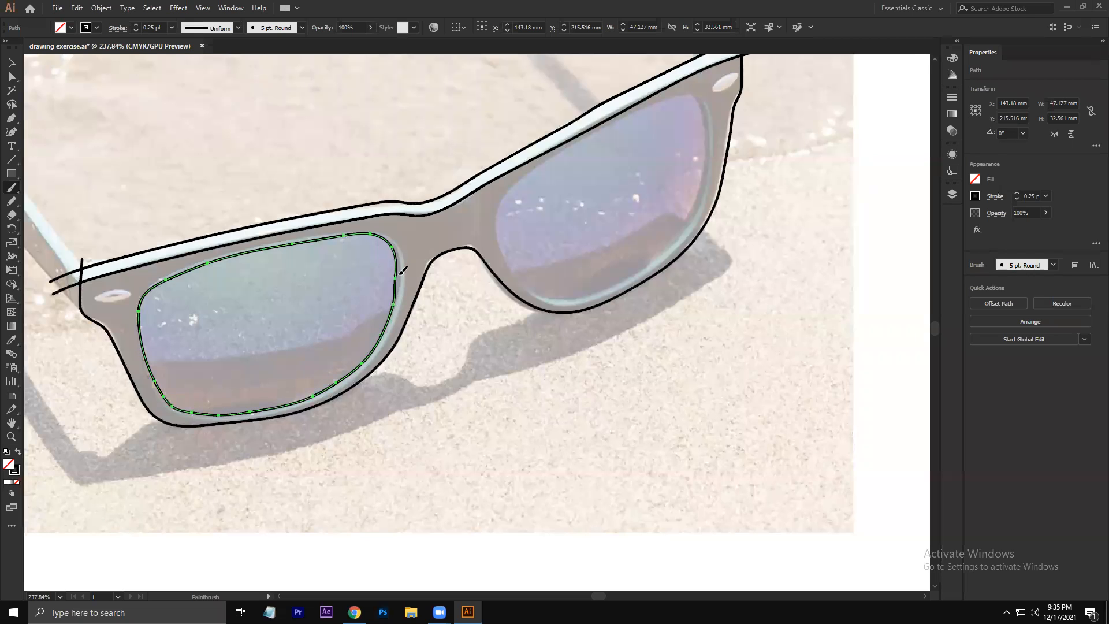
{"action": "mouse_move", "coordinate": [152, 376]}
{"action": "left_mouse_down"}
{"action": "mouse_move", "coordinate": [201, 427]}
{"action": "mouse_move", "coordinate": [164, 399]}
{"action": "mouse_move", "coordinate": [185, 412]}
{"action": "left_mouse_up"}
{"action": "left_click_drag", "start_coordinate": [395, 251], "coordinate": [397, 261]}
{"action": "left_click_drag", "start_coordinate": [396, 269], "coordinate": [397, 302]}
{"action": "left_click_drag", "start_coordinate": [170, 280], "coordinate": [296, 264]}
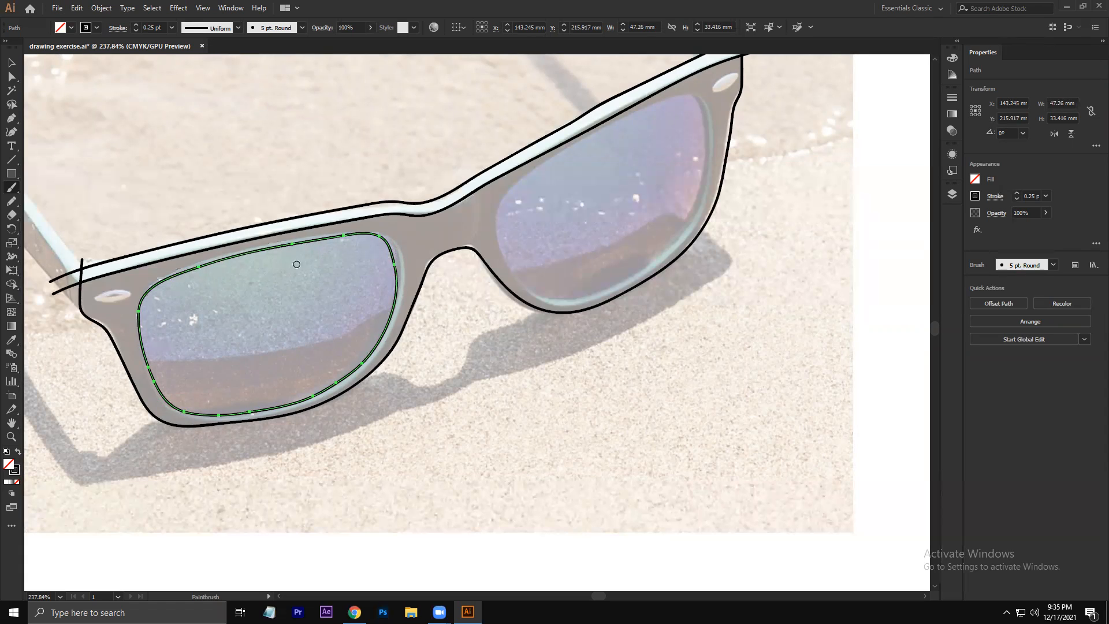
Step: Smooth the left lens outline by repainting its corners and top edge over the lens border
{"action": "left_click_drag", "start_coordinate": [372, 237], "coordinate": [409, 289]}
{"action": "left_click_drag", "start_coordinate": [311, 399], "coordinate": [263, 411]}
{"action": "mouse_move", "coordinate": [134, 305]}
{"action": "left_mouse_down"}
{"action": "mouse_move", "coordinate": [165, 390]}
{"action": "mouse_move", "coordinate": [192, 411]}
{"action": "mouse_move", "coordinate": [168, 411]}
{"action": "mouse_move", "coordinate": [245, 424]}
{"action": "mouse_move", "coordinate": [197, 417]}
{"action": "left_mouse_up"}
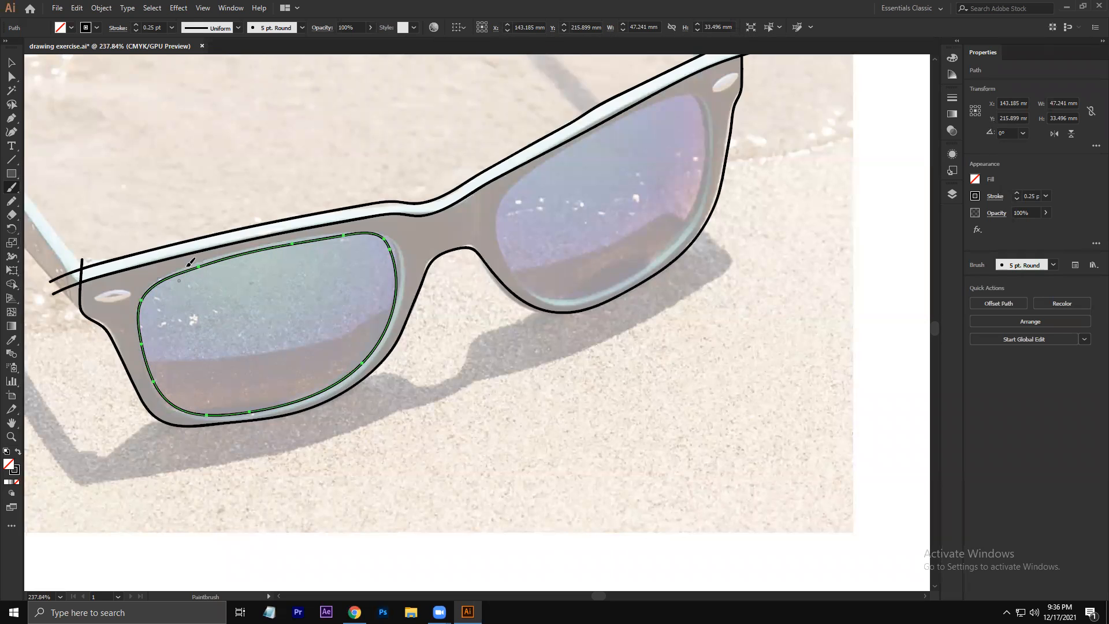
{"action": "mouse_move", "coordinate": [352, 231]}
{"action": "left_mouse_down"}
{"action": "mouse_move", "coordinate": [188, 264]}
{"action": "mouse_move", "coordinate": [281, 245]}
{"action": "left_mouse_up"}
{"action": "mouse_move", "coordinate": [213, 257]}
{"action": "left_mouse_down"}
{"action": "mouse_move", "coordinate": [373, 233]}
{"action": "mouse_move", "coordinate": [394, 293]}
{"action": "left_mouse_up"}
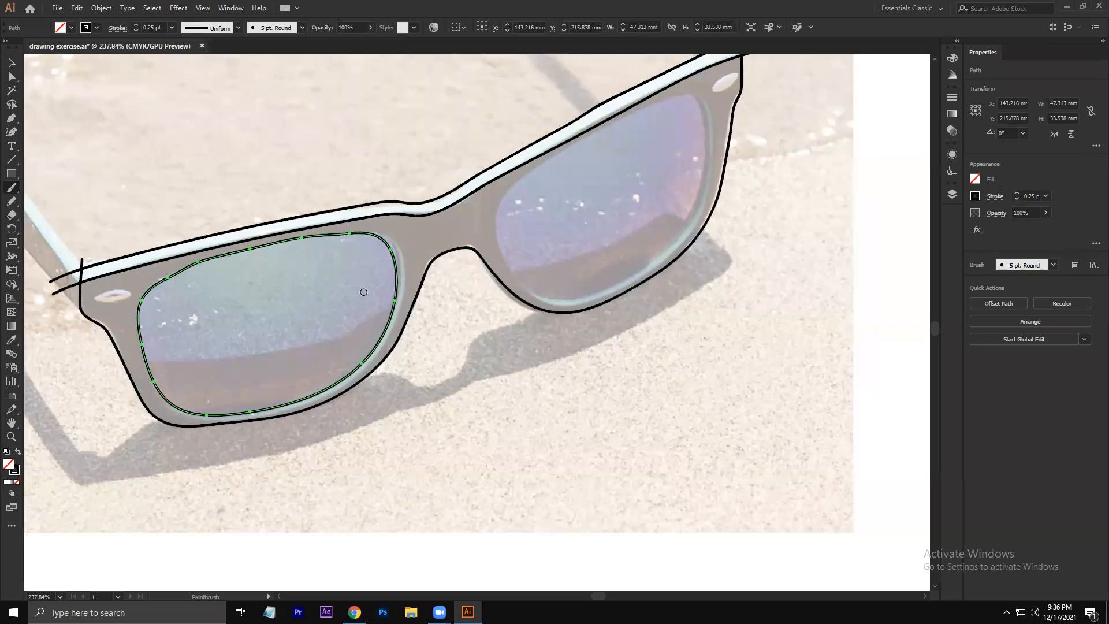
{"action": "mouse_move", "coordinate": [167, 280]}
{"action": "left_mouse_down"}
{"action": "mouse_move", "coordinate": [196, 264]}
{"action": "mouse_move", "coordinate": [142, 298]}
{"action": "left_mouse_up"}
{"action": "left_click_drag", "start_coordinate": [337, 243], "coordinate": [394, 247]}
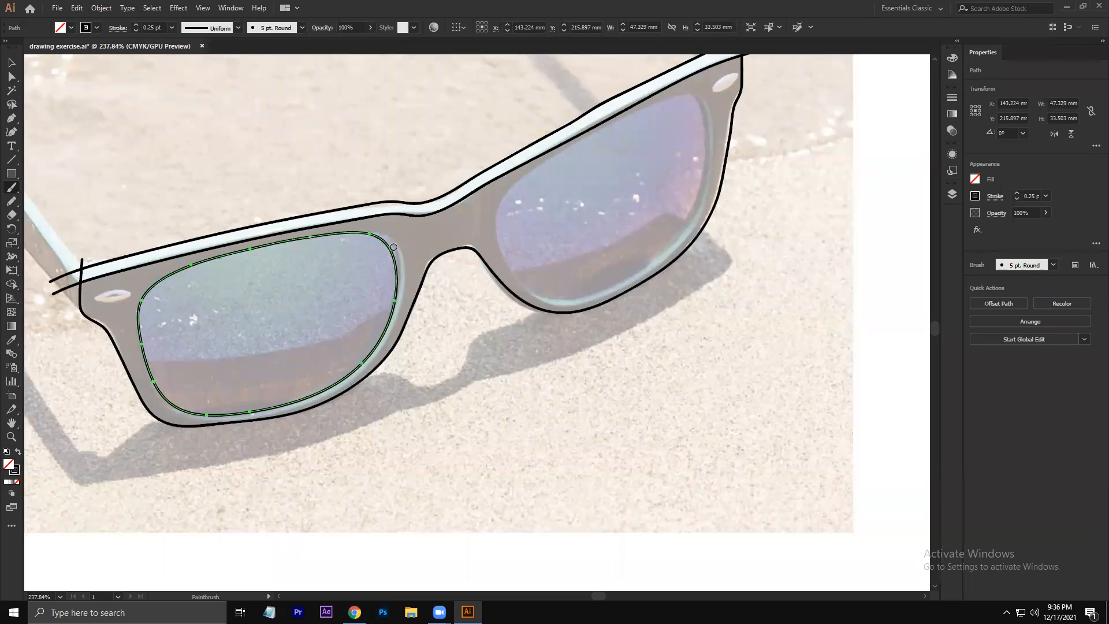
Step: Paint an outline around the right lens, about 39 mm wide by 36 mm high
{"action": "key", "text": "space"}
{"action": "mouse_move", "coordinate": [305, 270]}
{"action": "left_mouse_down"}
{"action": "mouse_move", "coordinate": [237, 317]}
{"action": "mouse_move", "coordinate": [102, 346]}
{"action": "mouse_move", "coordinate": [372, 247]}
{"action": "mouse_move", "coordinate": [359, 283]}
{"action": "mouse_move", "coordinate": [381, 305]}
{"action": "left_mouse_up"}
{"action": "key", "text": "ctrl+z"}
{"action": "mouse_move", "coordinate": [363, 267]}
{"action": "left_mouse_down"}
{"action": "mouse_move", "coordinate": [376, 317]}
{"action": "mouse_move", "coordinate": [409, 346]}
{"action": "mouse_move", "coordinate": [453, 346]}
{"action": "mouse_move", "coordinate": [509, 322]}
{"action": "mouse_move", "coordinate": [559, 257]}
{"action": "mouse_move", "coordinate": [571, 161]}
{"action": "mouse_move", "coordinate": [534, 158]}
{"action": "mouse_move", "coordinate": [425, 214]}
{"action": "left_mouse_up"}
{"action": "left_click_drag", "start_coordinate": [487, 189], "coordinate": [483, 193]}
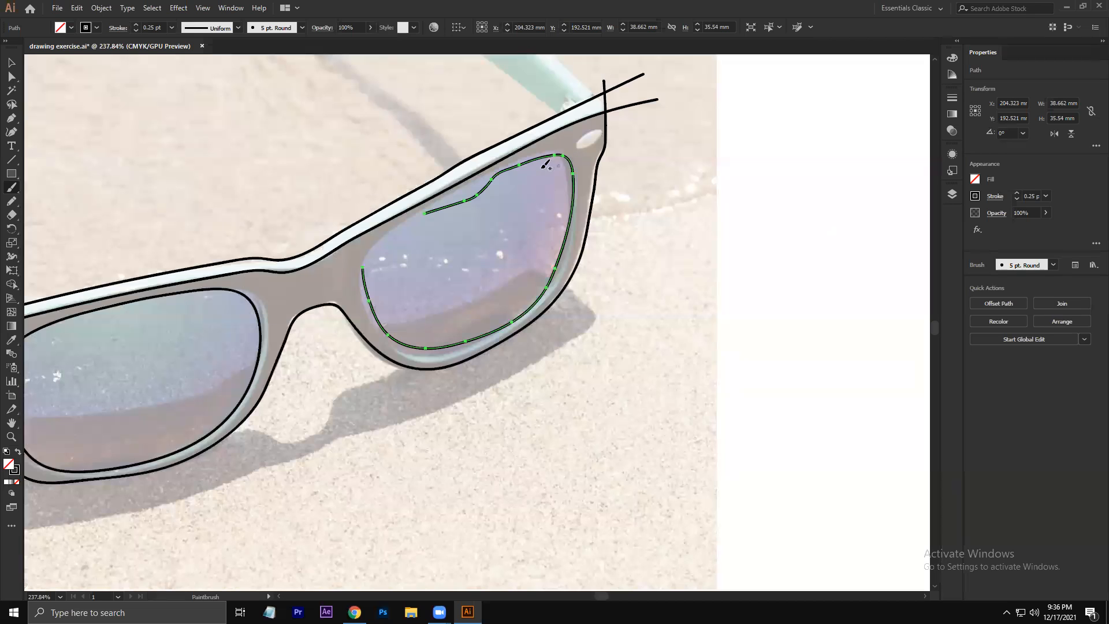
Step: Try to repaint the upper edge of the right lens outline down to its open left end
{"action": "left_click_drag", "start_coordinate": [519, 163], "coordinate": [394, 230]}
{"action": "left_click_drag", "start_coordinate": [365, 257], "coordinate": [366, 266]}
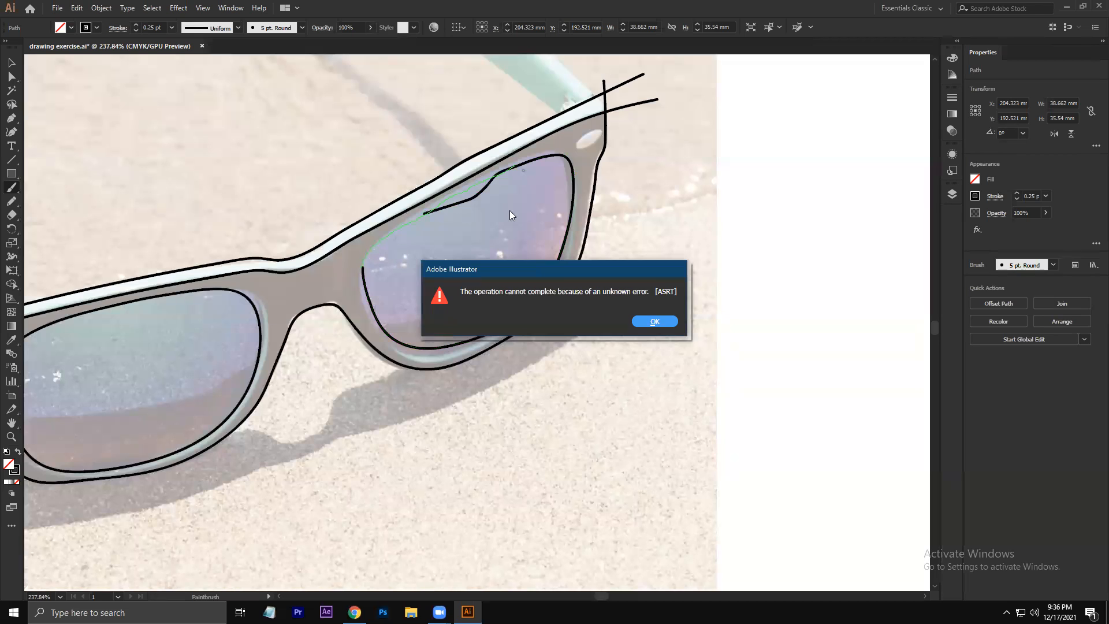
{"action": "left_click", "coordinate": [655, 321]}
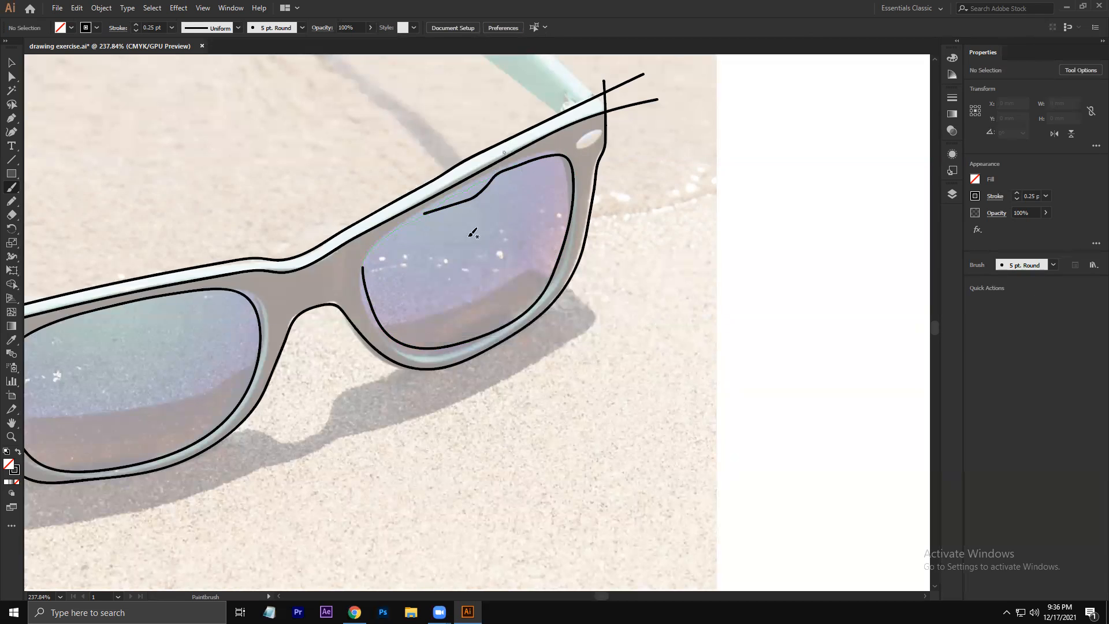
Step: Reselect the right lens outline and try again to correct and close its upper edge with the Paintbrush
{"action": "key", "text": "v"}
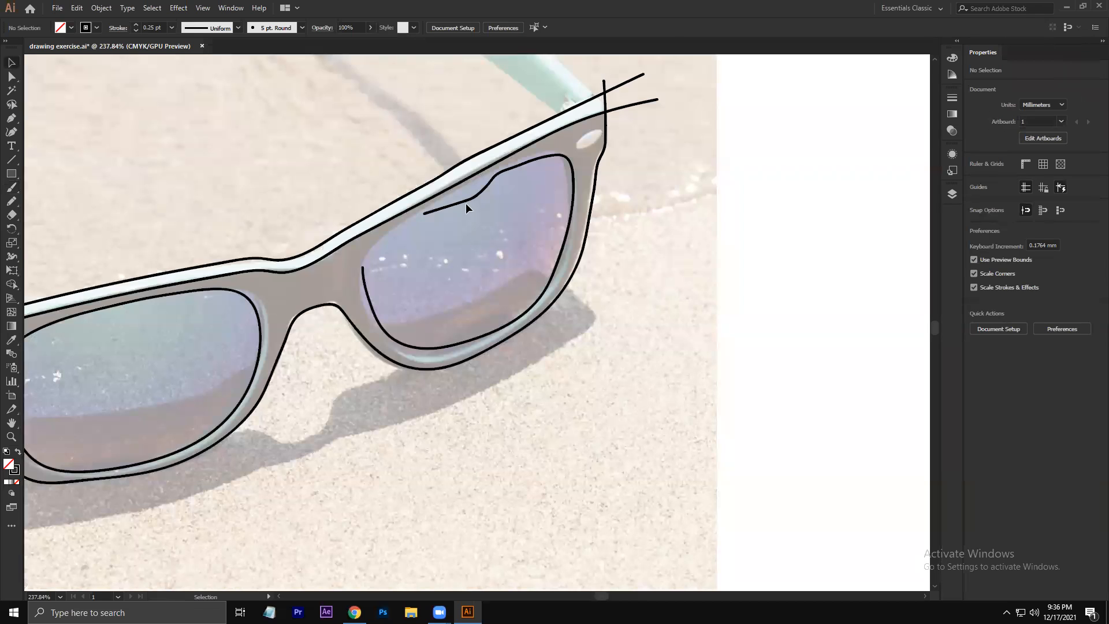
{"action": "left_click", "coordinate": [466, 199]}
{"action": "key", "text": "b"}
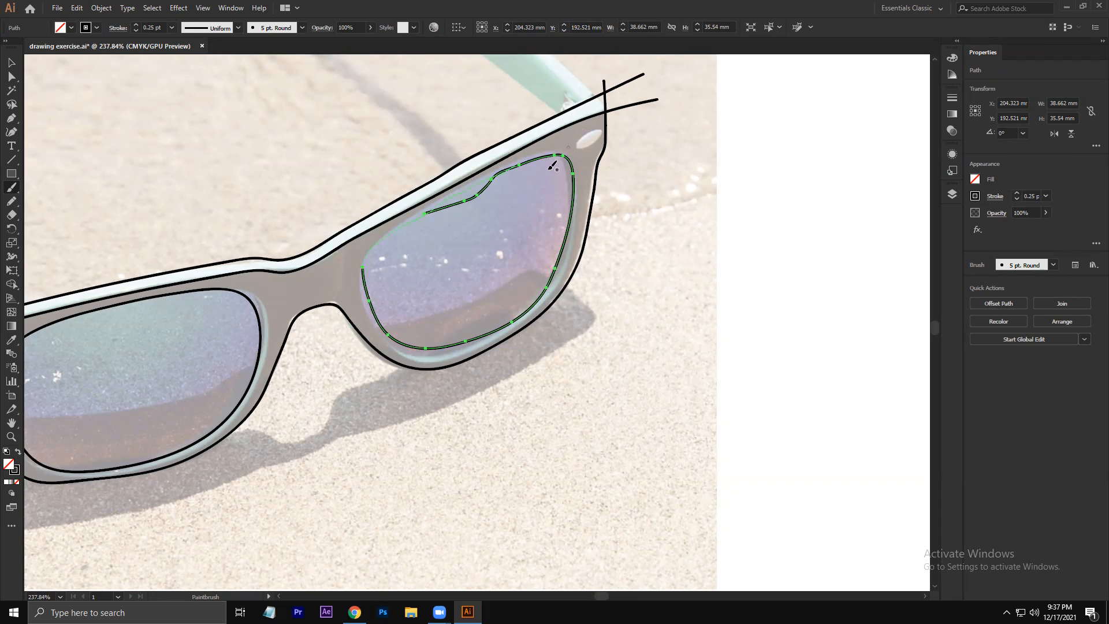
{"action": "left_click_drag", "start_coordinate": [551, 156], "coordinate": [484, 179]}
{"action": "left_click_drag", "start_coordinate": [403, 225], "coordinate": [362, 262]}
{"action": "left_click_drag", "start_coordinate": [362, 264], "coordinate": [364, 266]}
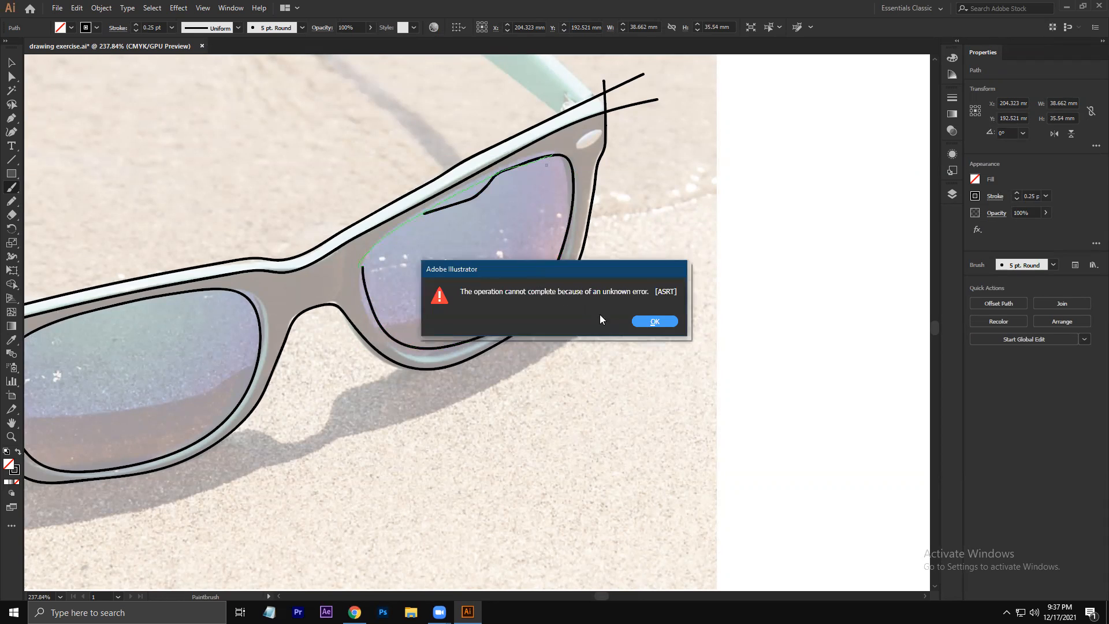
{"action": "left_click", "coordinate": [654, 321]}
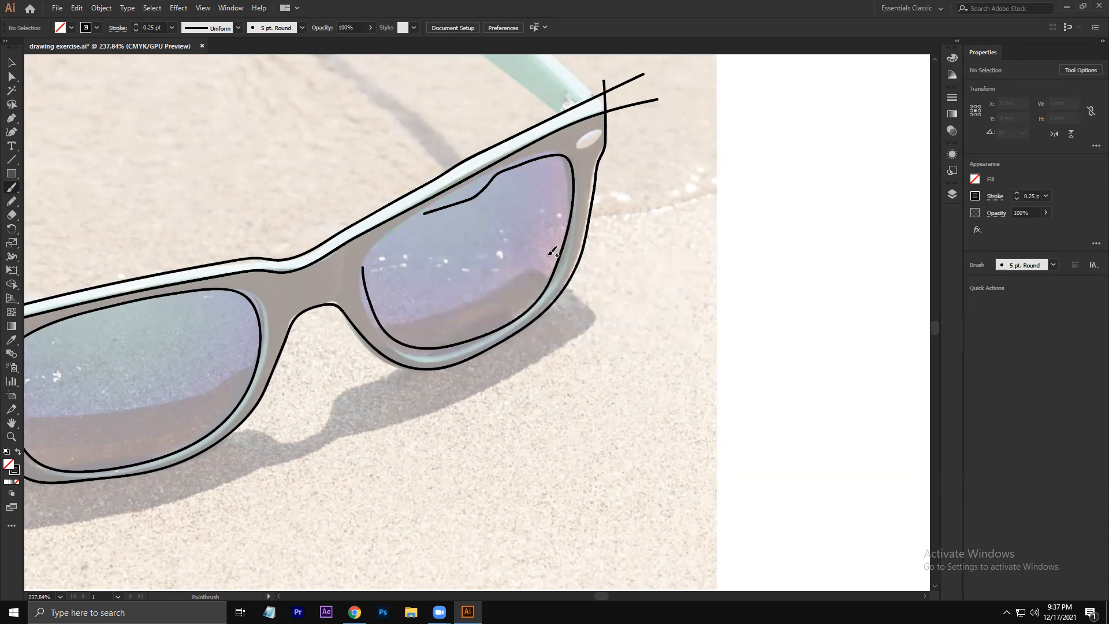
Step: Delete the unfinished right lens outline and paint a new closed one, about 39 mm wide by 36 mm high
{"action": "key", "text": "v"}
{"action": "left_click", "coordinate": [542, 297]}
{"action": "key", "text": "Delete"}
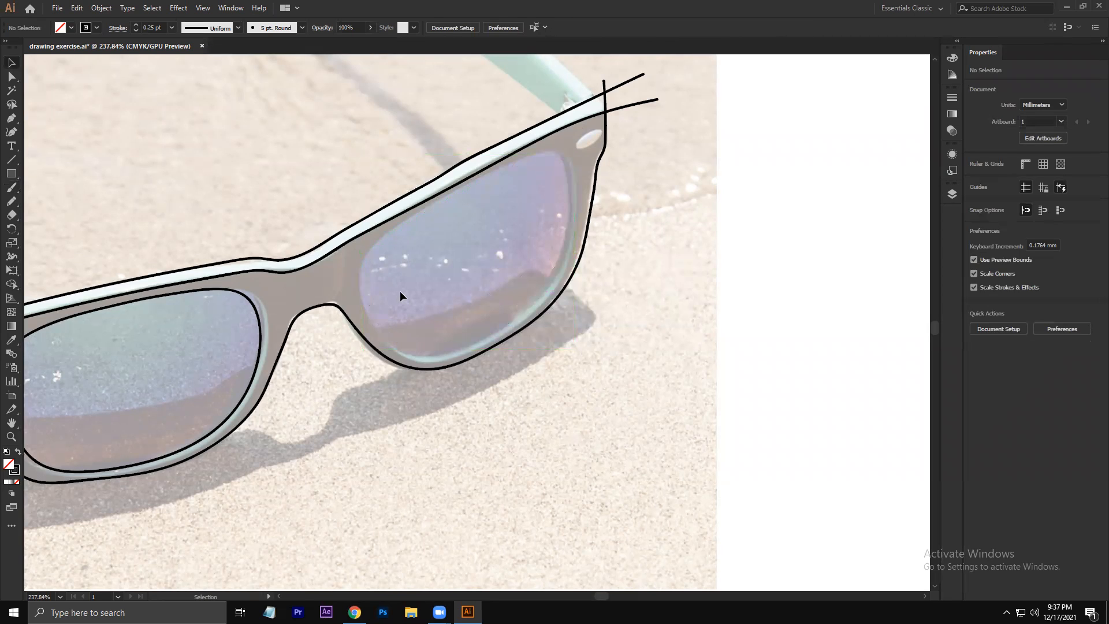
{"action": "key", "text": "b"}
{"action": "mouse_move", "coordinate": [363, 263]}
{"action": "left_mouse_down"}
{"action": "mouse_move", "coordinate": [364, 299]}
{"action": "mouse_move", "coordinate": [399, 338]}
{"action": "mouse_move", "coordinate": [415, 348]}
{"action": "mouse_move", "coordinate": [479, 333]}
{"action": "mouse_move", "coordinate": [511, 318]}
{"action": "mouse_move", "coordinate": [552, 271]}
{"action": "mouse_move", "coordinate": [571, 235]}
{"action": "mouse_move", "coordinate": [573, 164]}
{"action": "mouse_move", "coordinate": [546, 151]}
{"action": "mouse_move", "coordinate": [504, 161]}
{"action": "mouse_move", "coordinate": [421, 208]}
{"action": "mouse_move", "coordinate": [372, 256]}
{"action": "left_mouse_up"}
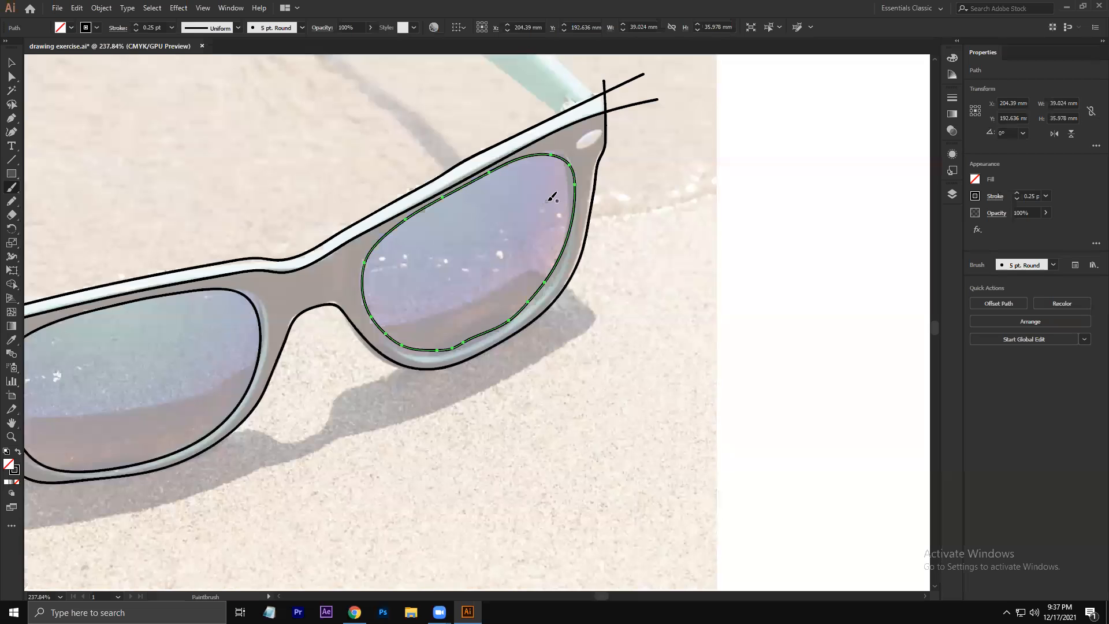
Step: Repaint the lower and upper edges of the right lens outline to follow the lens smoothly, and deselect it
{"action": "mouse_move", "coordinate": [507, 341]}
{"action": "left_mouse_down"}
{"action": "mouse_move", "coordinate": [414, 345]}
{"action": "mouse_move", "coordinate": [544, 284]}
{"action": "left_mouse_up"}
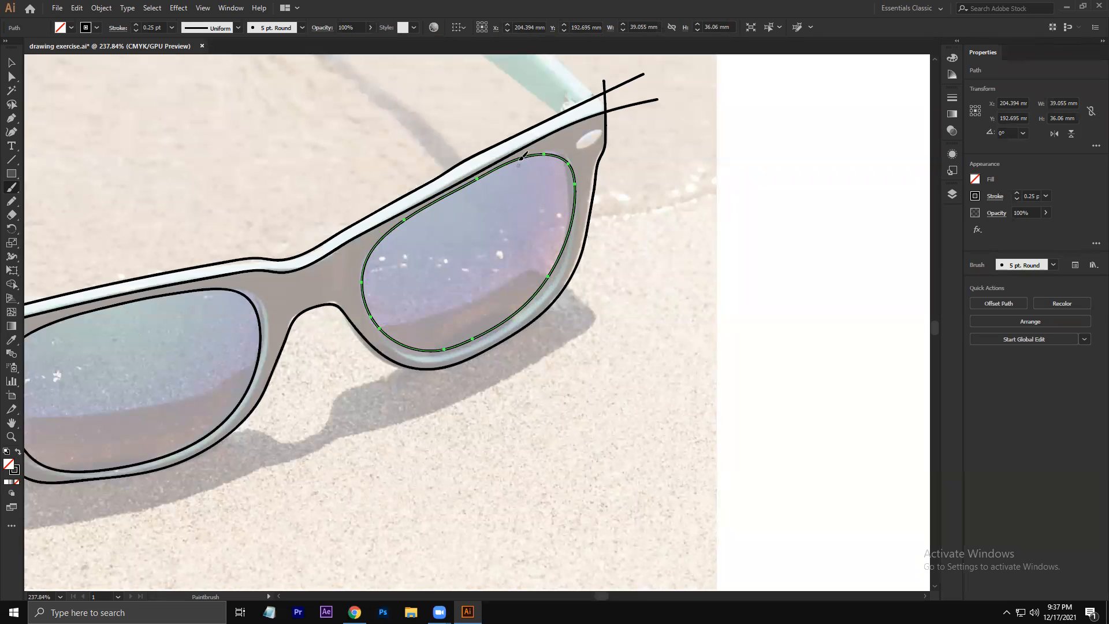
{"action": "left_click_drag", "start_coordinate": [529, 155], "coordinate": [459, 186]}
{"action": "left_click_drag", "start_coordinate": [542, 155], "coordinate": [398, 222]}
{"action": "mouse_move", "coordinate": [542, 154]}
{"action": "left_mouse_down"}
{"action": "mouse_move", "coordinate": [405, 214]}
{"action": "mouse_move", "coordinate": [492, 172]}
{"action": "mouse_move", "coordinate": [382, 237]}
{"action": "mouse_move", "coordinate": [518, 170]}
{"action": "mouse_move", "coordinate": [563, 217]}
{"action": "mouse_move", "coordinate": [575, 192]}
{"action": "left_mouse_up"}
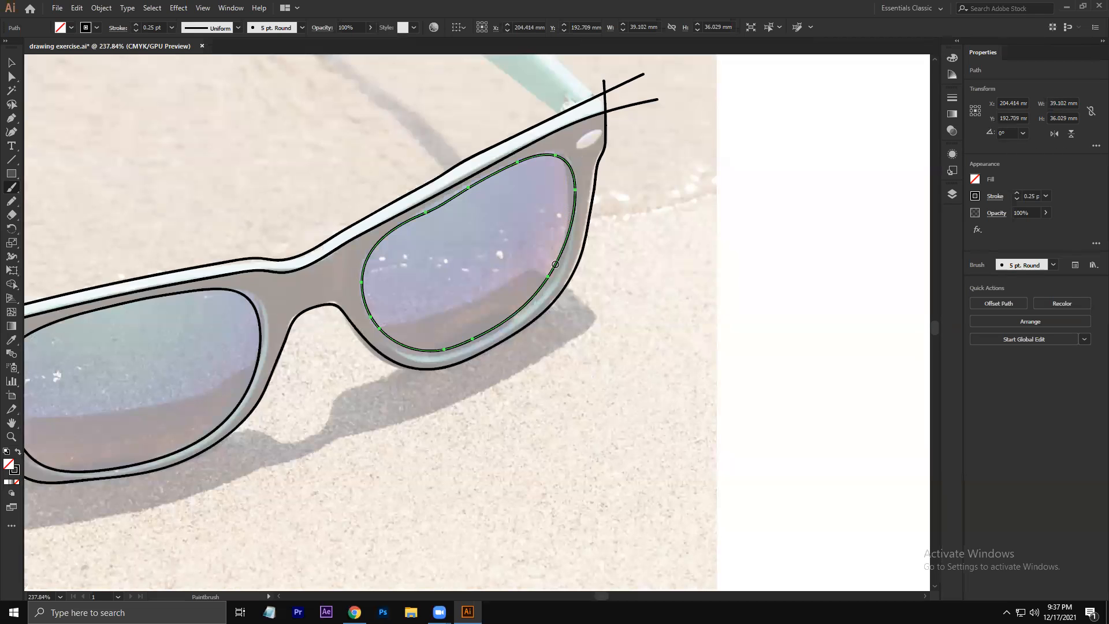
{"action": "left_click_drag", "start_coordinate": [413, 343], "coordinate": [445, 347]}
{"action": "left_click_drag", "start_coordinate": [518, 163], "coordinate": [412, 228]}
{"action": "mouse_move", "coordinate": [262, 174]}
{"action": "left_mouse_down"}
{"action": "mouse_move", "coordinate": [274, 192]}
{"action": "mouse_move", "coordinate": [394, 229]}
{"action": "left_mouse_up"}
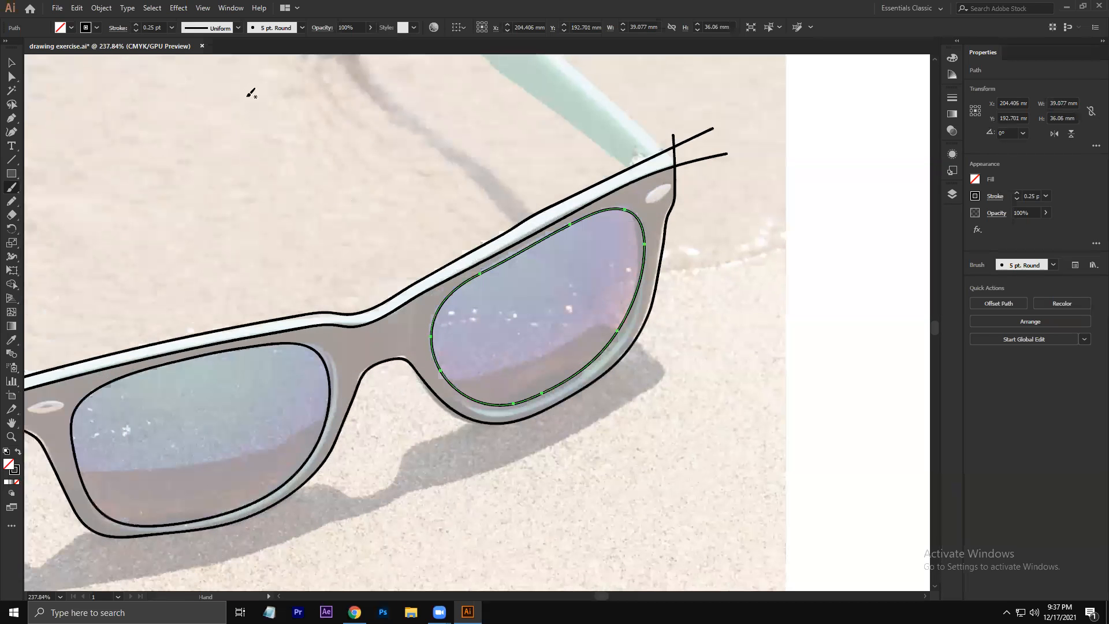
{"action": "left_click_drag", "start_coordinate": [202, 197], "coordinate": [423, 162]}
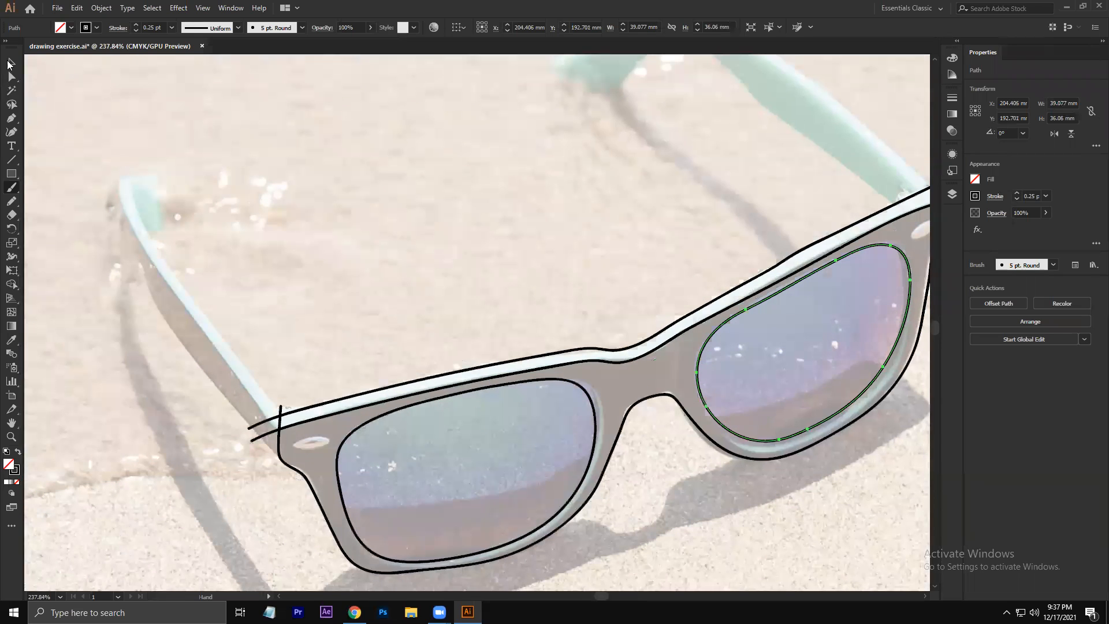
{"action": "left_click_drag", "start_coordinate": [451, 171], "coordinate": [393, 130]}
{"action": "key", "text": "v"}
{"action": "left_click", "coordinate": [301, 245]}
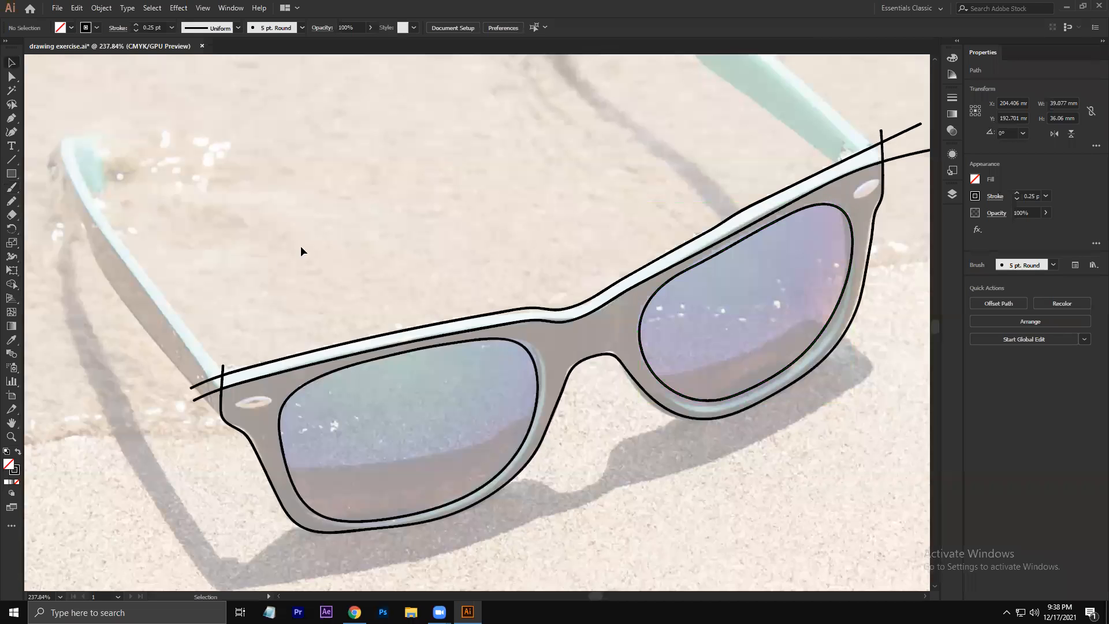
Step: Paint a straight vertical Paintbrush line about 54 mm long beside the left temple arm, undoing a first horizontal attempt
{"action": "key", "text": "b"}
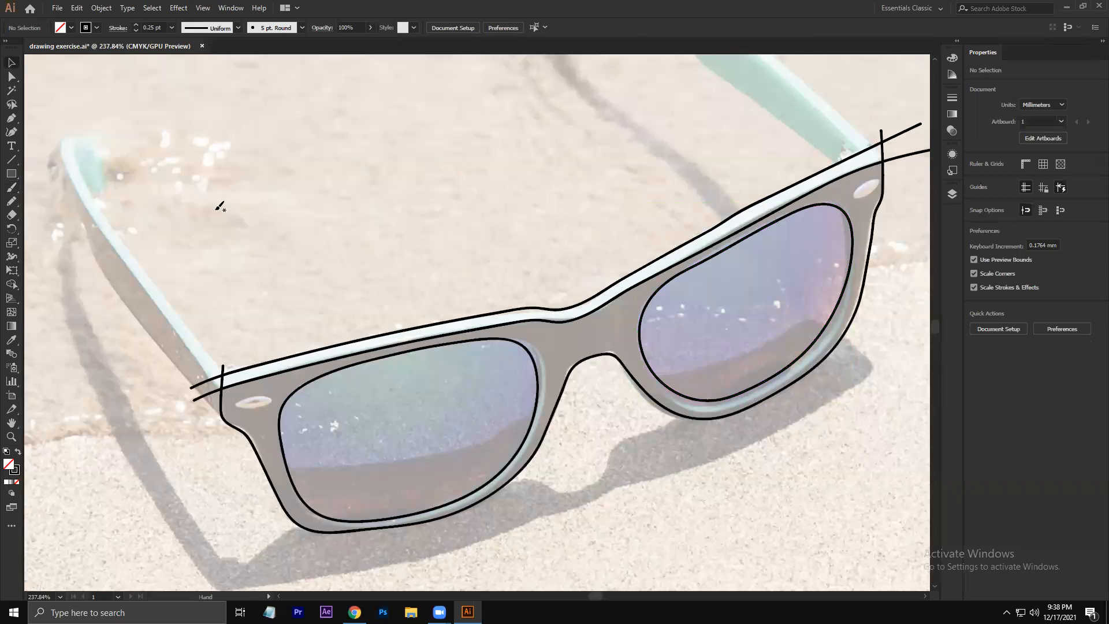
{"action": "left_click_drag", "start_coordinate": [217, 209], "coordinate": [372, 149]}
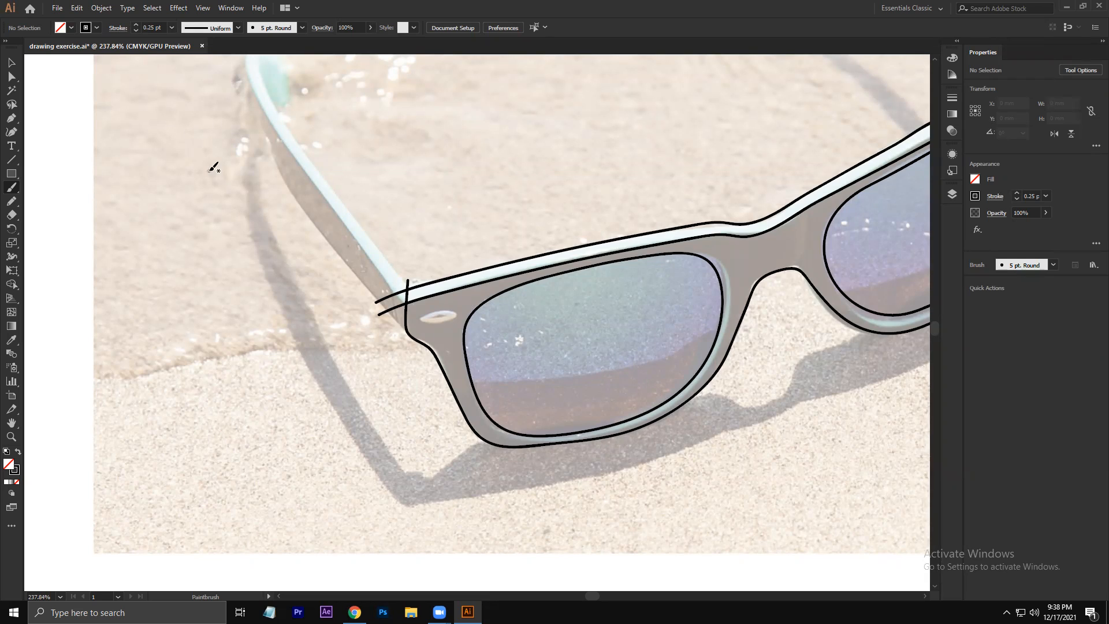
{"action": "left_click_drag", "start_coordinate": [207, 106], "coordinate": [181, 105]}
{"action": "mouse_move", "coordinate": [236, 343]}
{"action": "left_mouse_down"}
{"action": "mouse_move", "coordinate": [251, 327]}
{"action": "mouse_move", "coordinate": [326, 306]}
{"action": "mouse_move", "coordinate": [178, 295]}
{"action": "left_mouse_up"}
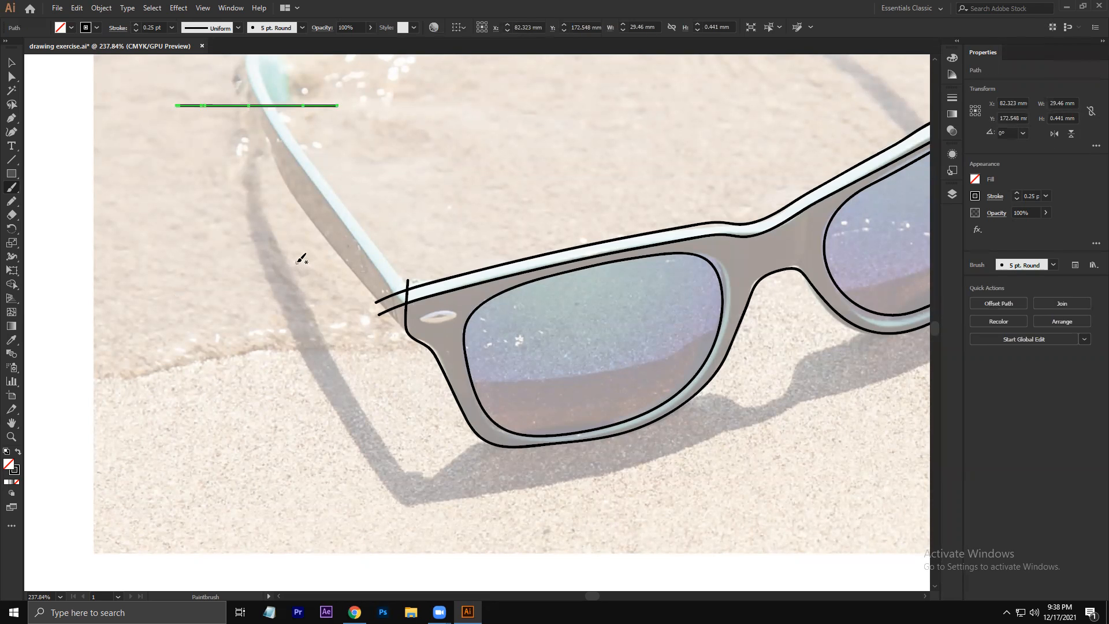
{"action": "key", "text": "ctrl+z"}
{"action": "mouse_move", "coordinate": [209, 102]}
{"action": "left_mouse_down"}
{"action": "mouse_move", "coordinate": [193, 185]}
{"action": "mouse_move", "coordinate": [188, 393]}
{"action": "left_mouse_up"}
Step: Move the vertical line's lower end to the left hinge and rotate it about 37° to run along the temple arm
{"action": "key", "text": "v"}
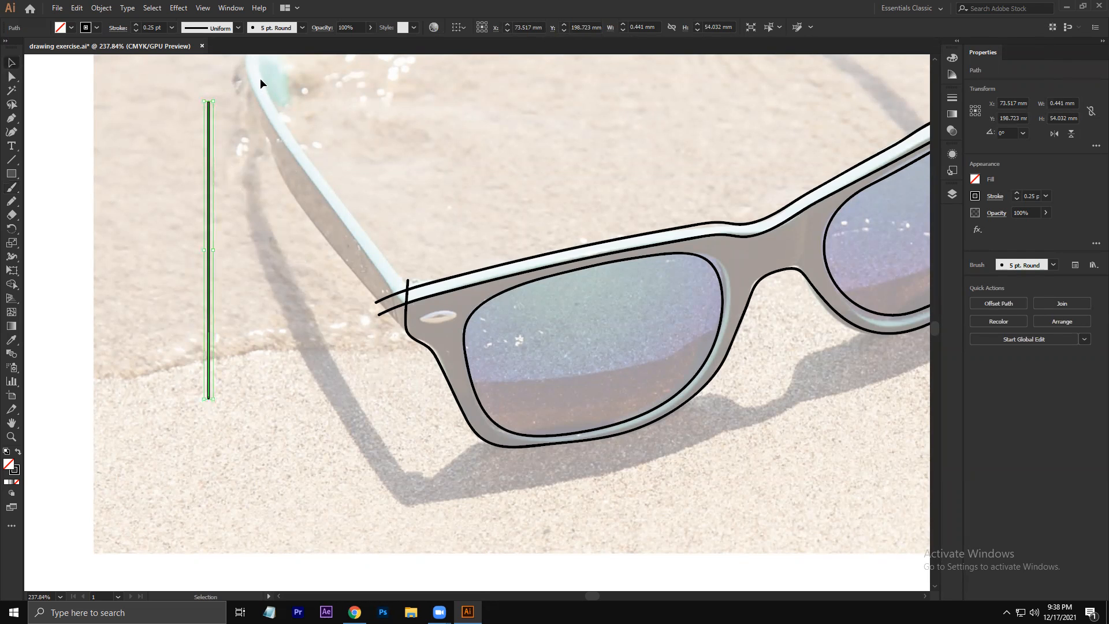
{"action": "scroll", "coordinate": [359, 173], "scroll_direction": "up", "scroll_amount": 2}
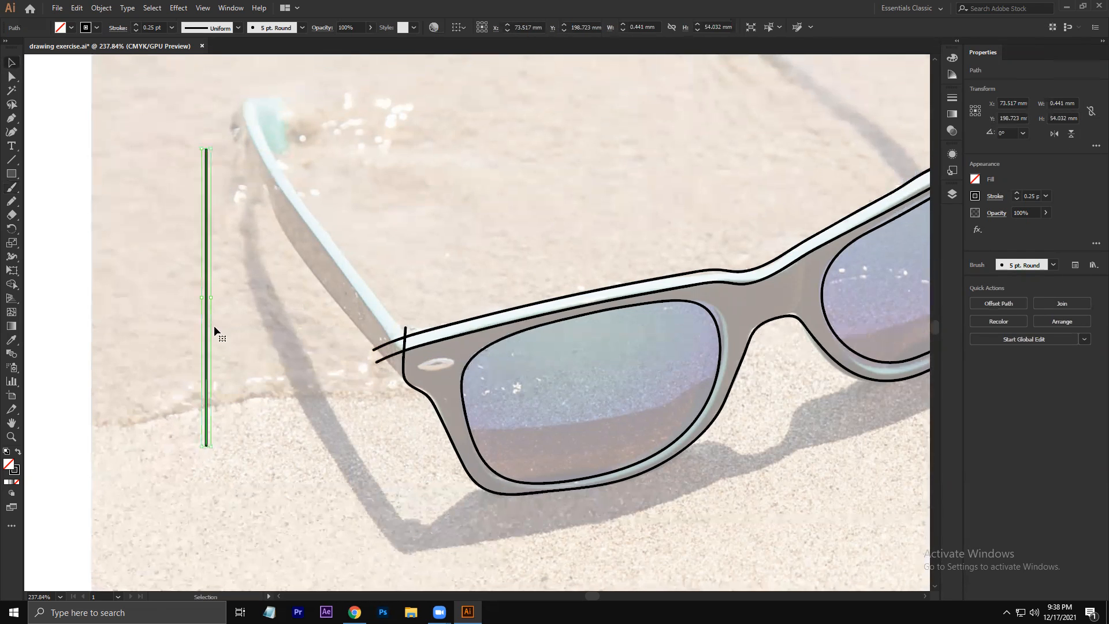
{"action": "left_click_drag", "start_coordinate": [206, 328], "coordinate": [404, 233]}
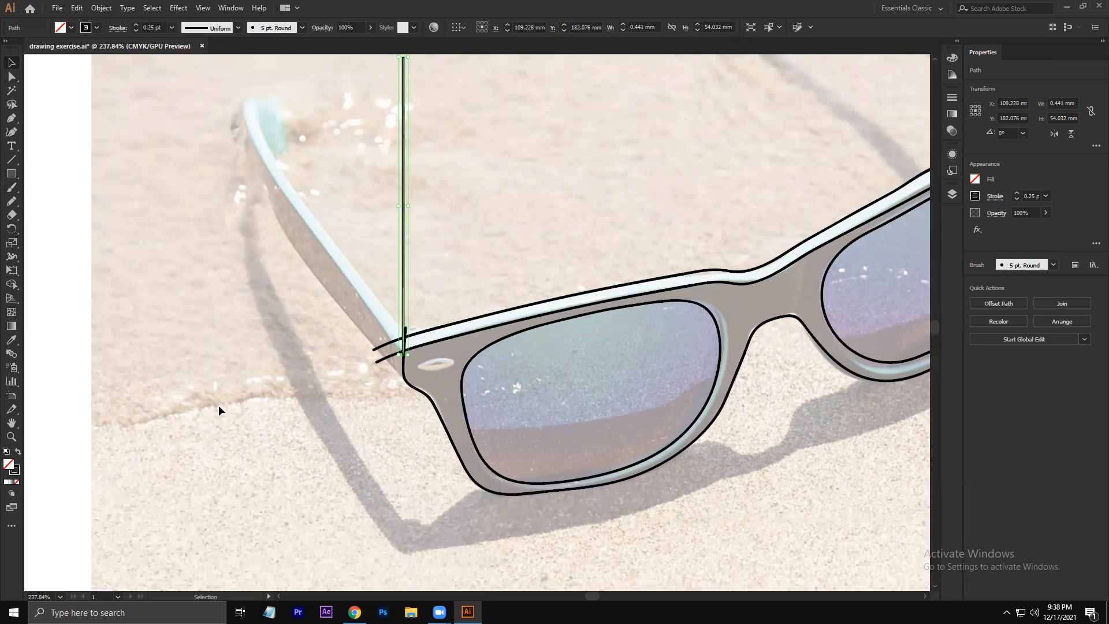
{"action": "key", "text": "r"}
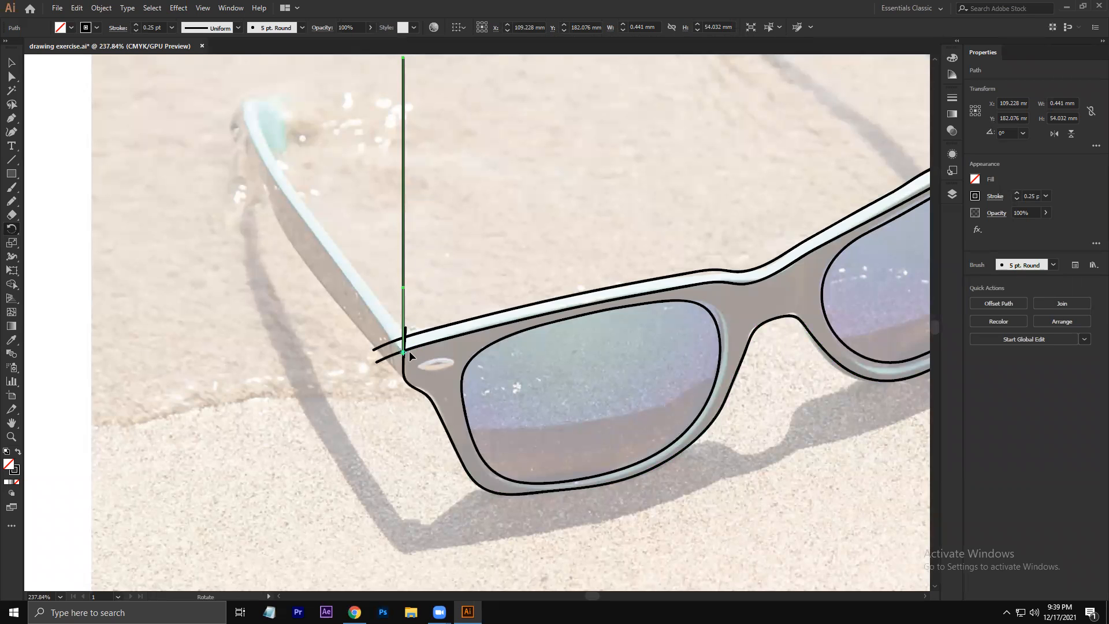
{"action": "left_click_drag", "start_coordinate": [401, 57], "coordinate": [292, 175]}
{"action": "left_click_drag", "start_coordinate": [287, 191], "coordinate": [286, 194]}
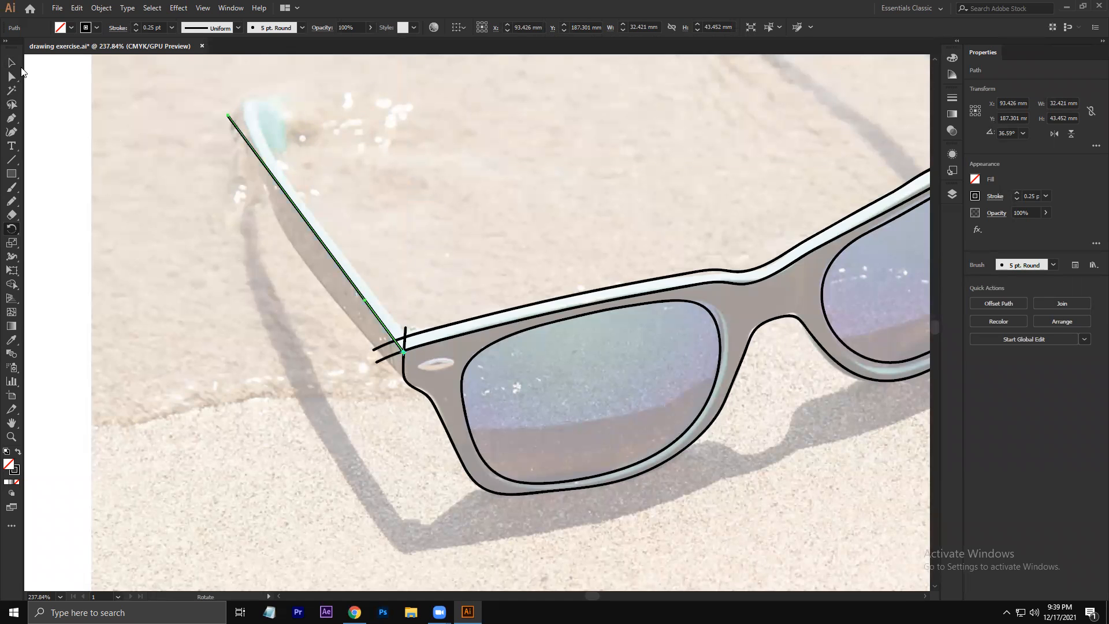
{"action": "key", "text": "v"}
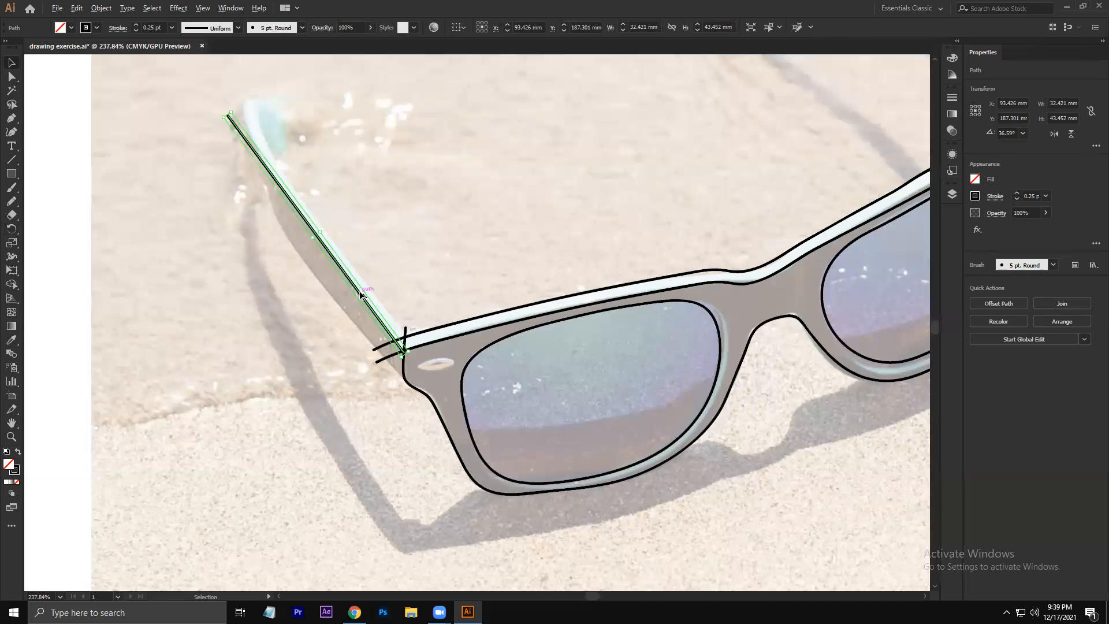
Step: Duplicate the angled line twice, placing one copy on the left temple's upper edge and one on its lower edge
{"action": "left_click_drag", "start_coordinate": [359, 292], "coordinate": [374, 295]}
{"action": "left_click", "coordinate": [272, 310]}
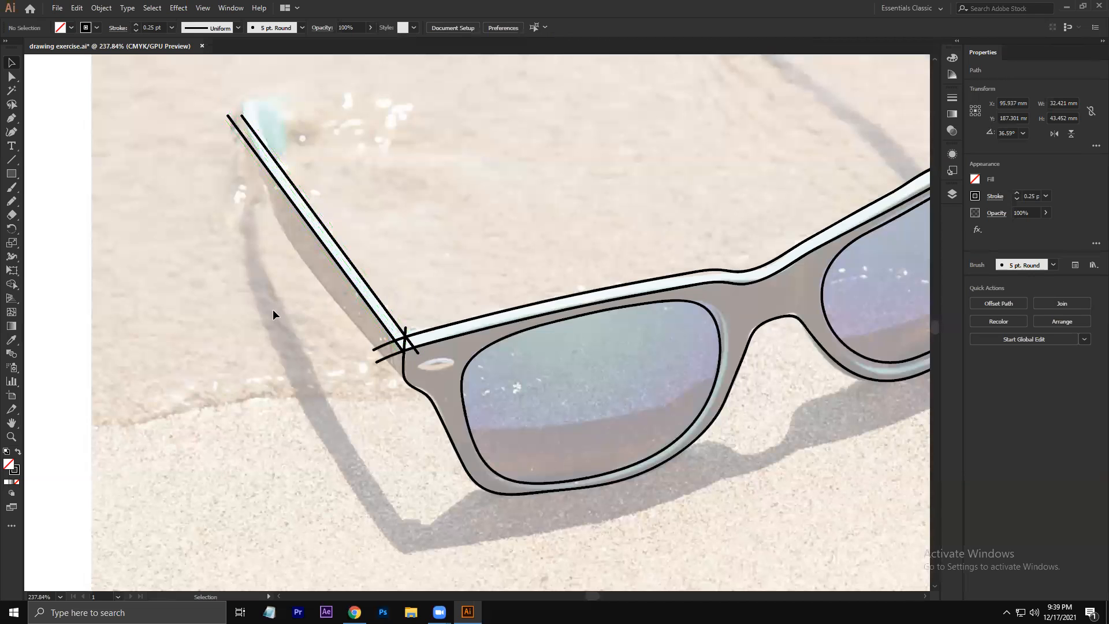
{"action": "left_click", "coordinate": [361, 299]}
{"action": "left_click_drag", "start_coordinate": [362, 300], "coordinate": [359, 337]}
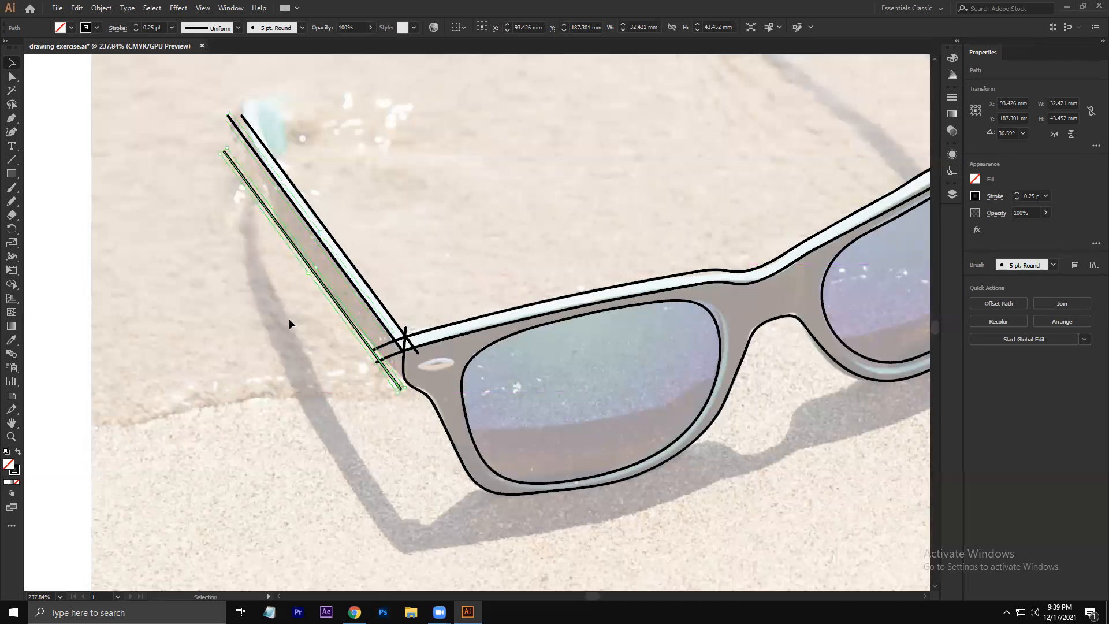
{"action": "left_click", "coordinate": [202, 298]}
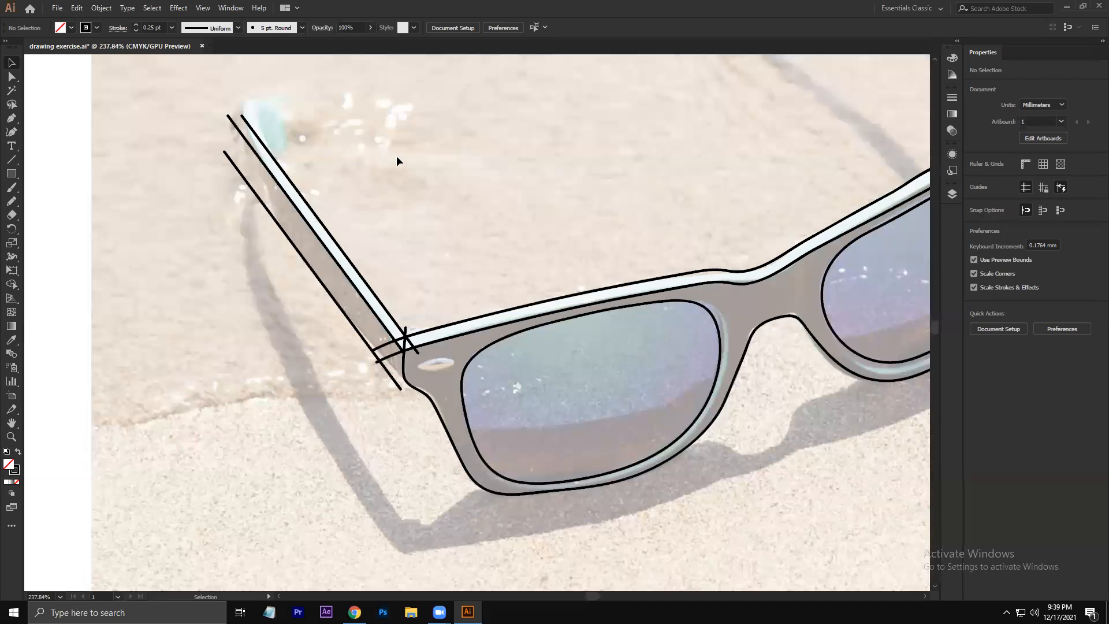
Step: Repaint the far end of the left temple's upper line into a rounded loop around the turquoise ear tip
{"action": "scroll", "coordinate": [387, 162], "scroll_direction": "up", "scroll_amount": 3}
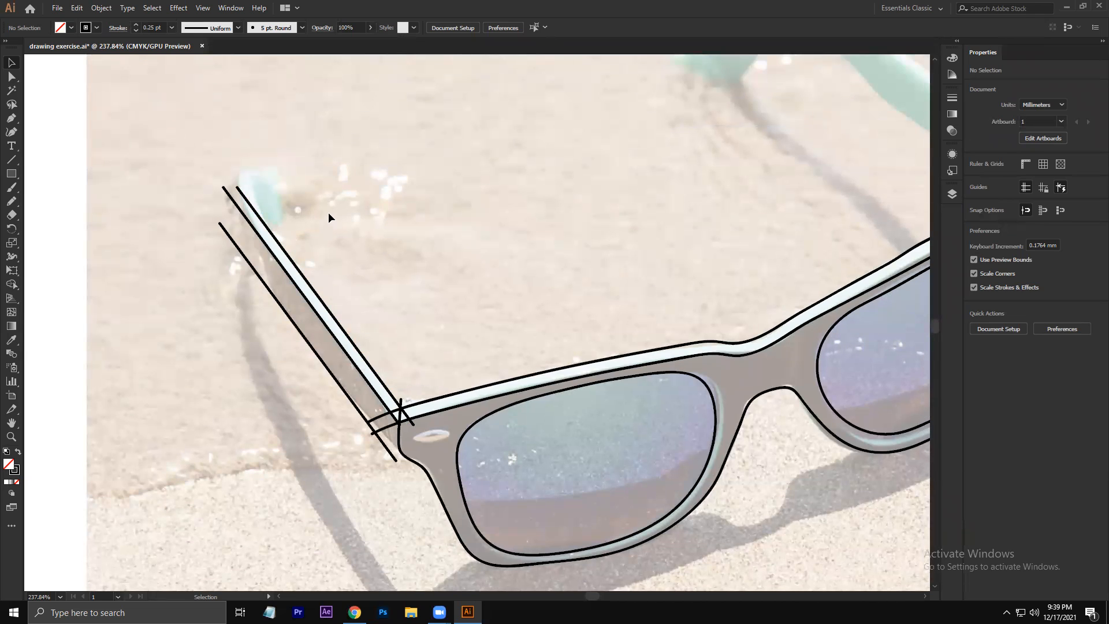
{"action": "left_click", "coordinate": [286, 251]}
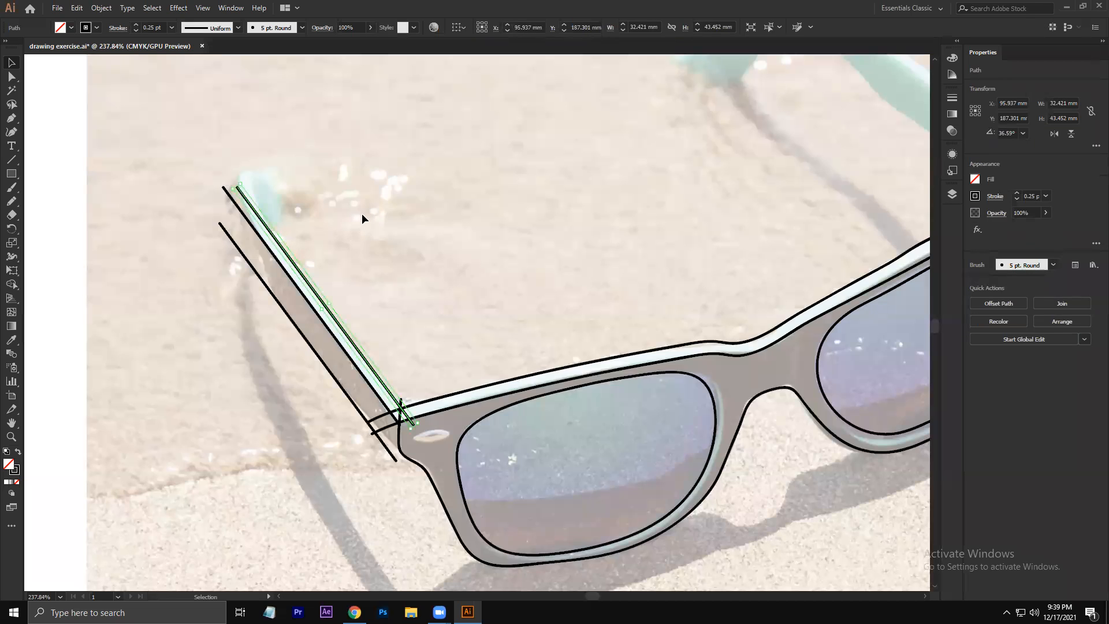
{"action": "key", "text": "b"}
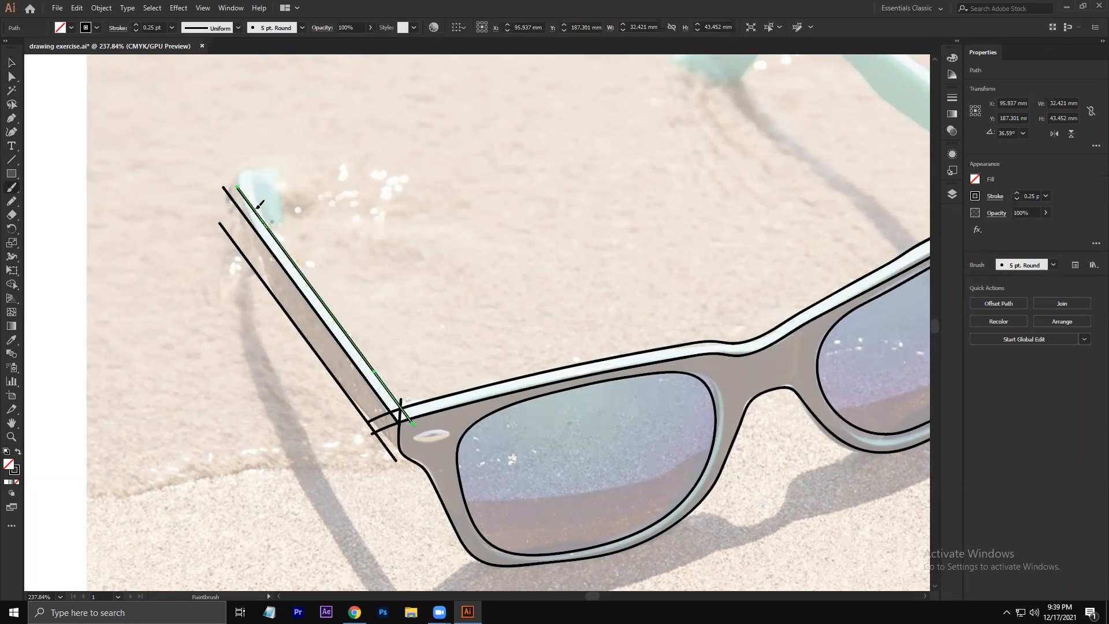
{"action": "left_click_drag", "start_coordinate": [254, 182], "coordinate": [266, 168]}
{"action": "left_click_drag", "start_coordinate": [278, 206], "coordinate": [264, 224]}
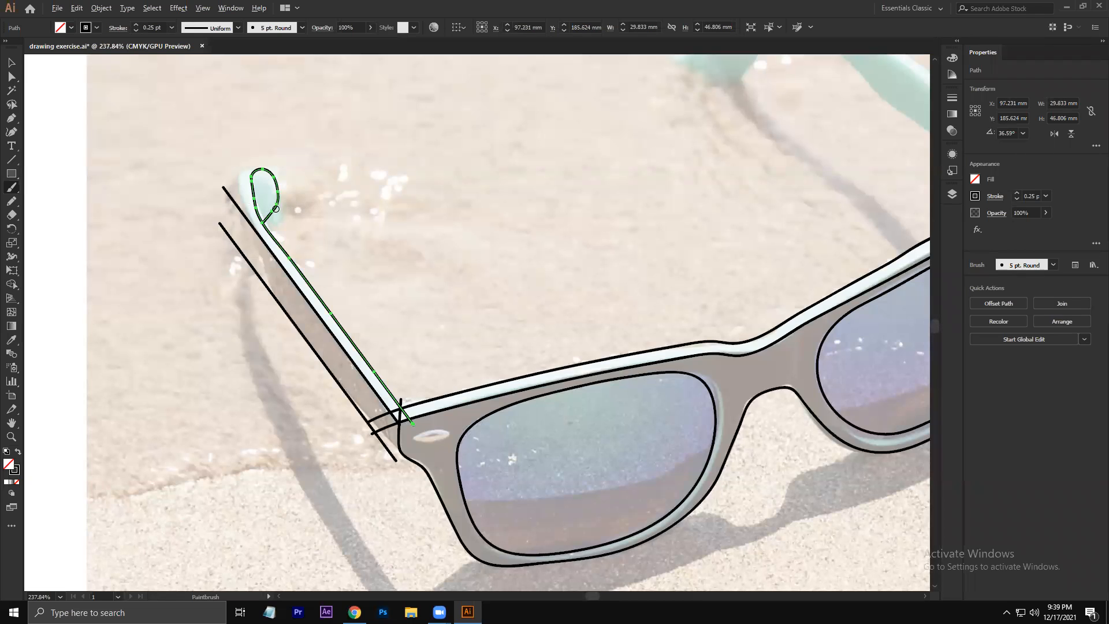
{"action": "key", "text": "ctrl+z"}
{"action": "left_click_drag", "start_coordinate": [272, 177], "coordinate": [266, 224]}
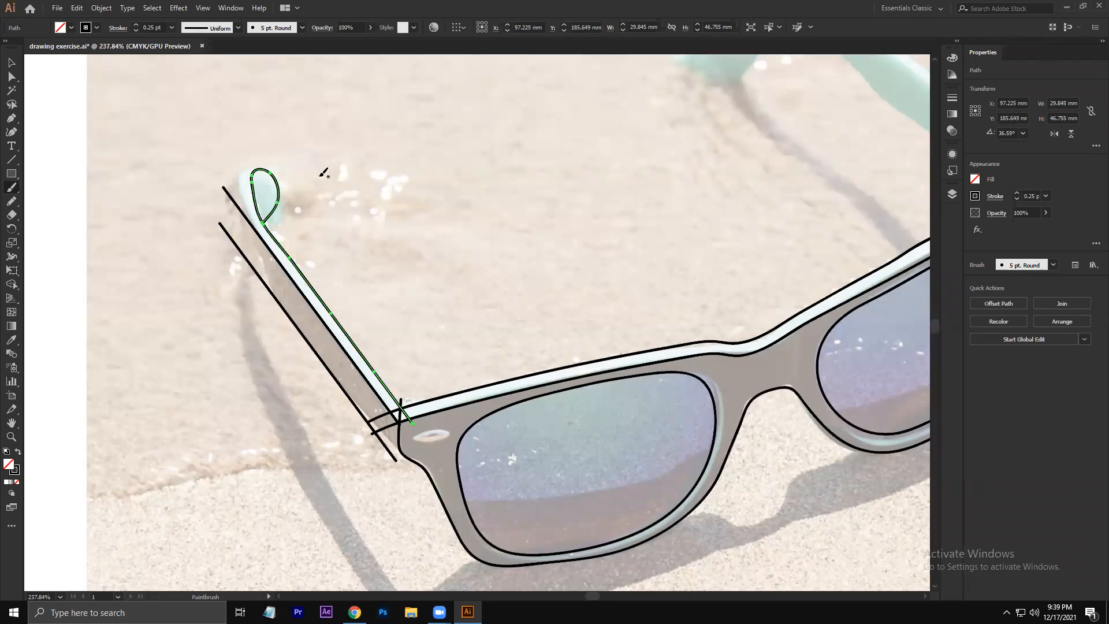
Step: Repaint the far end of the left temple's middle line so it curves smoothly up around the ear tip
{"action": "key", "text": "v"}
{"action": "left_click", "coordinate": [304, 301]}
{"action": "key", "text": "b"}
{"action": "left_click_drag", "start_coordinate": [258, 245], "coordinate": [253, 169]}
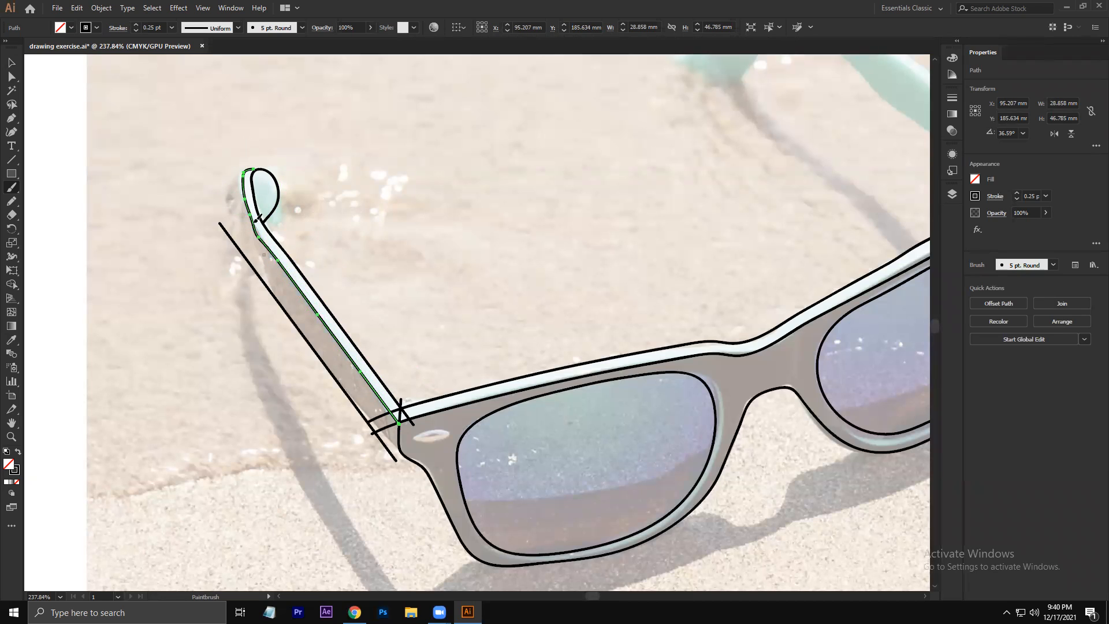
{"action": "left_click_drag", "start_coordinate": [248, 171], "coordinate": [248, 238]}
{"action": "left_click_drag", "start_coordinate": [242, 192], "coordinate": [291, 284]}
{"action": "mouse_move", "coordinate": [252, 169]}
{"action": "left_mouse_down"}
{"action": "mouse_move", "coordinate": [230, 206]}
{"action": "mouse_move", "coordinate": [240, 180]}
{"action": "mouse_move", "coordinate": [267, 249]}
{"action": "left_mouse_up"}
{"action": "left_click_drag", "start_coordinate": [288, 286], "coordinate": [289, 288]}
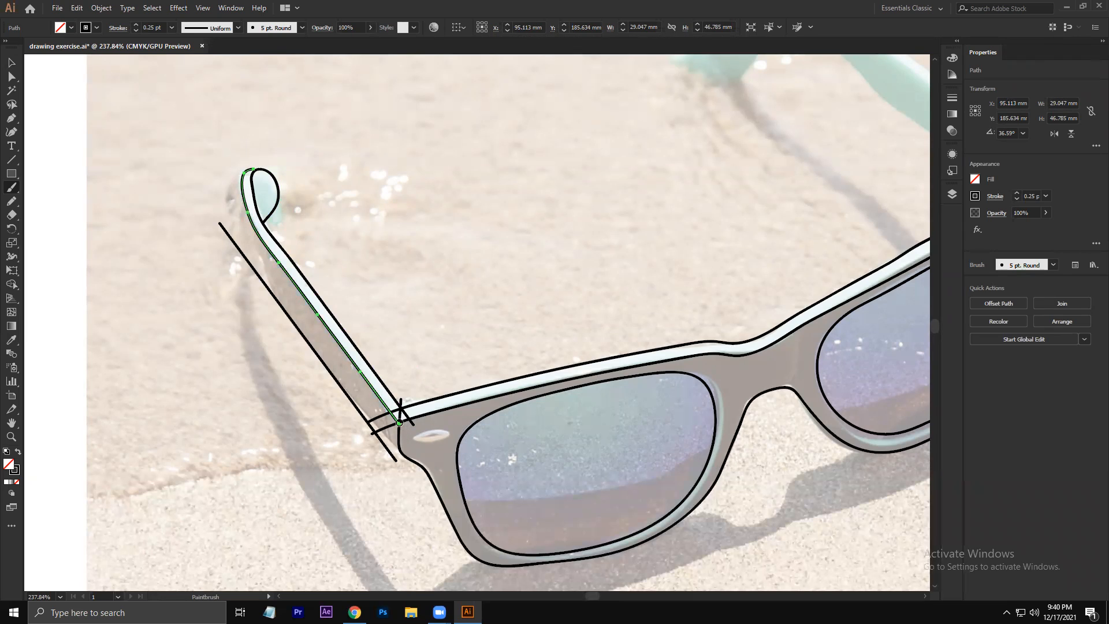
Step: Select the left temple's lower line and repaint its hinge end to meet the frame corner
{"action": "left_click_drag", "start_coordinate": [346, 403], "coordinate": [306, 324]}
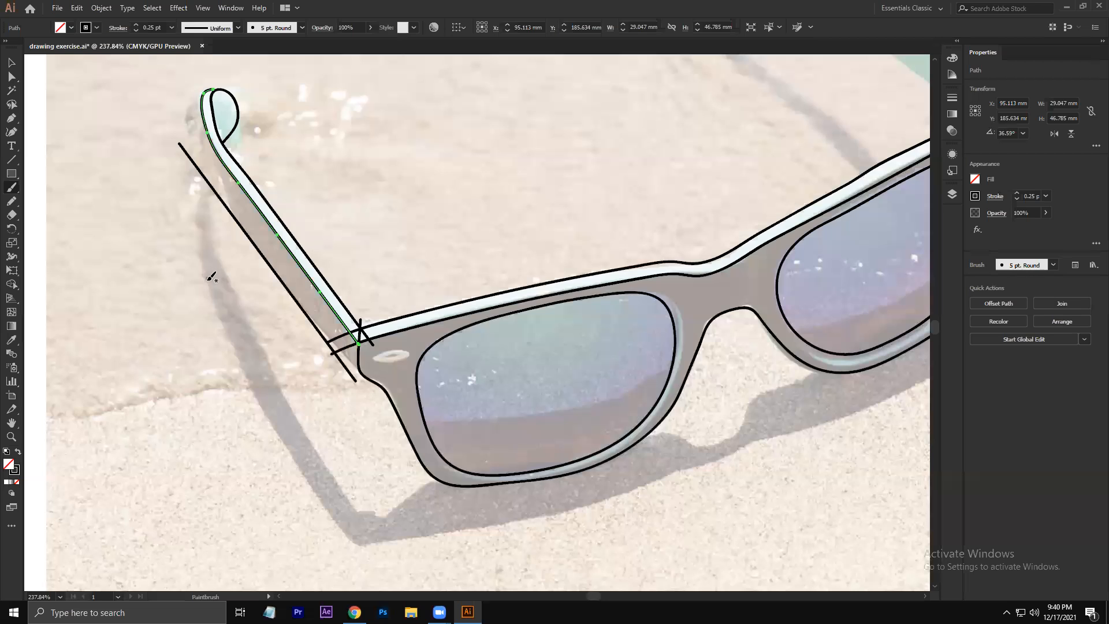
{"action": "key", "text": "v"}
{"action": "left_click", "coordinate": [276, 276]}
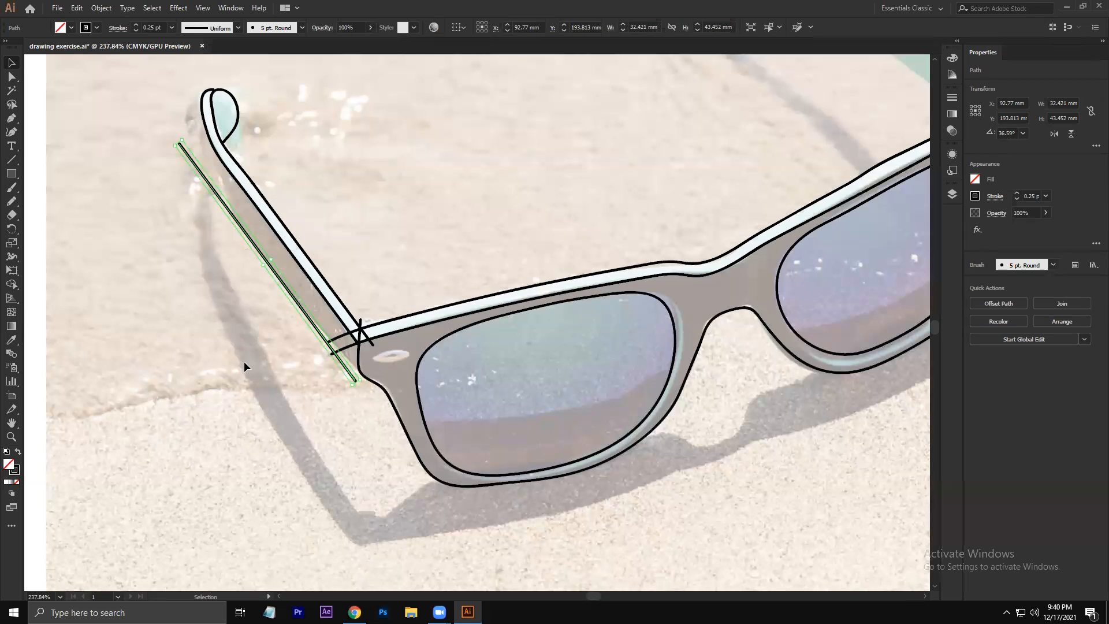
{"action": "key", "text": "b"}
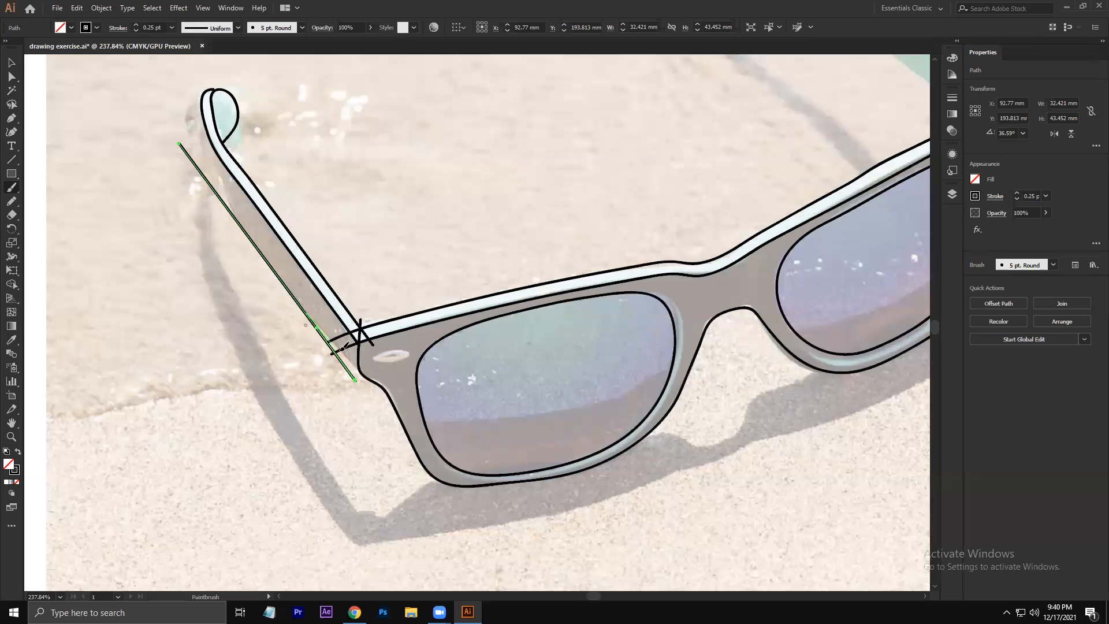
{"action": "left_click_drag", "start_coordinate": [356, 359], "coordinate": [361, 369]}
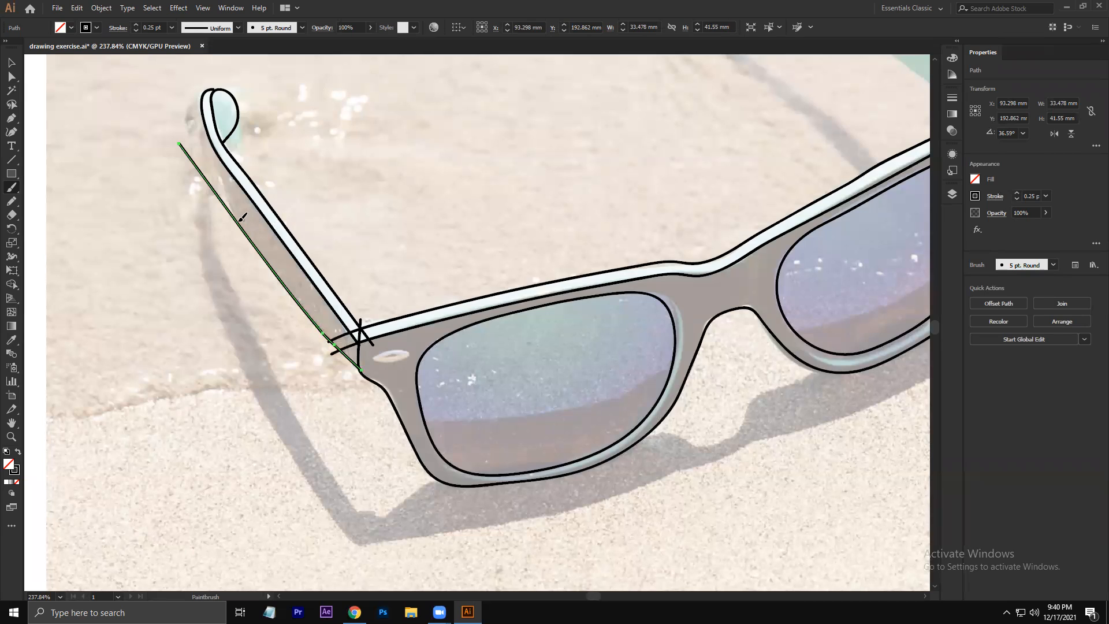
Step: Repaint the left temple's lower line so it follows the arm's underside and curves up into the ear tip
{"action": "left_click_drag", "start_coordinate": [239, 213], "coordinate": [303, 309]}
{"action": "mouse_move", "coordinate": [231, 214]}
{"action": "left_mouse_down"}
{"action": "mouse_move", "coordinate": [227, 192]}
{"action": "mouse_move", "coordinate": [178, 143]}
{"action": "left_mouse_up"}
{"action": "left_click", "coordinate": [226, 214]}
{"action": "key", "text": "ctrl+z"}
{"action": "left_click_drag", "start_coordinate": [209, 184], "coordinate": [224, 219]}
{"action": "mouse_move", "coordinate": [206, 114]}
{"action": "left_mouse_down"}
{"action": "mouse_move", "coordinate": [240, 225]}
{"action": "mouse_move", "coordinate": [218, 156]}
{"action": "left_mouse_up"}
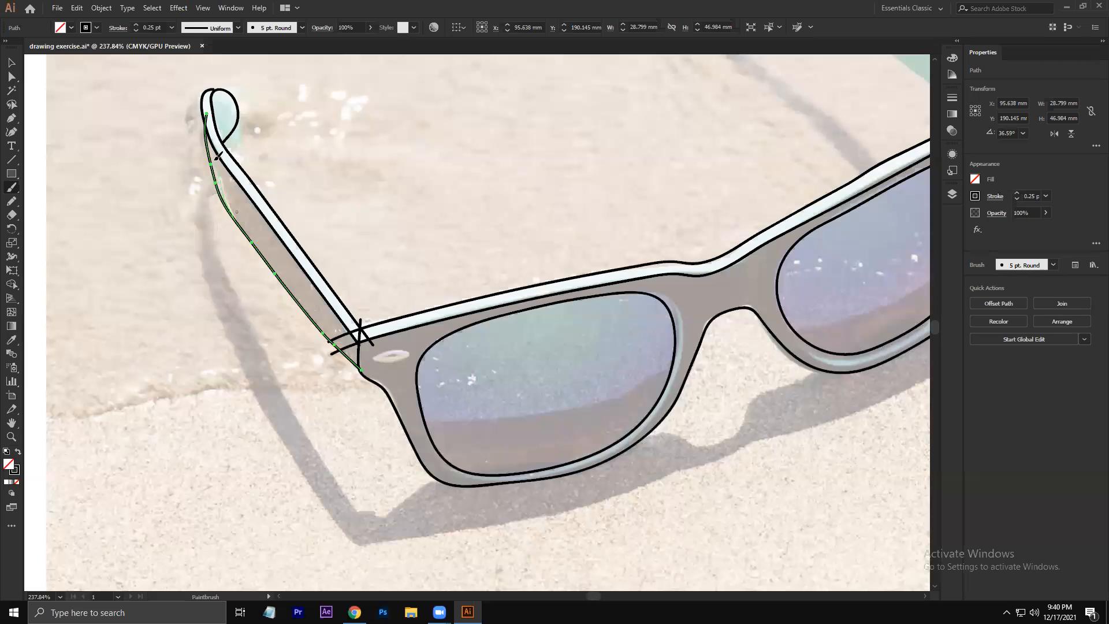
{"action": "left_click_drag", "start_coordinate": [212, 118], "coordinate": [208, 121]}
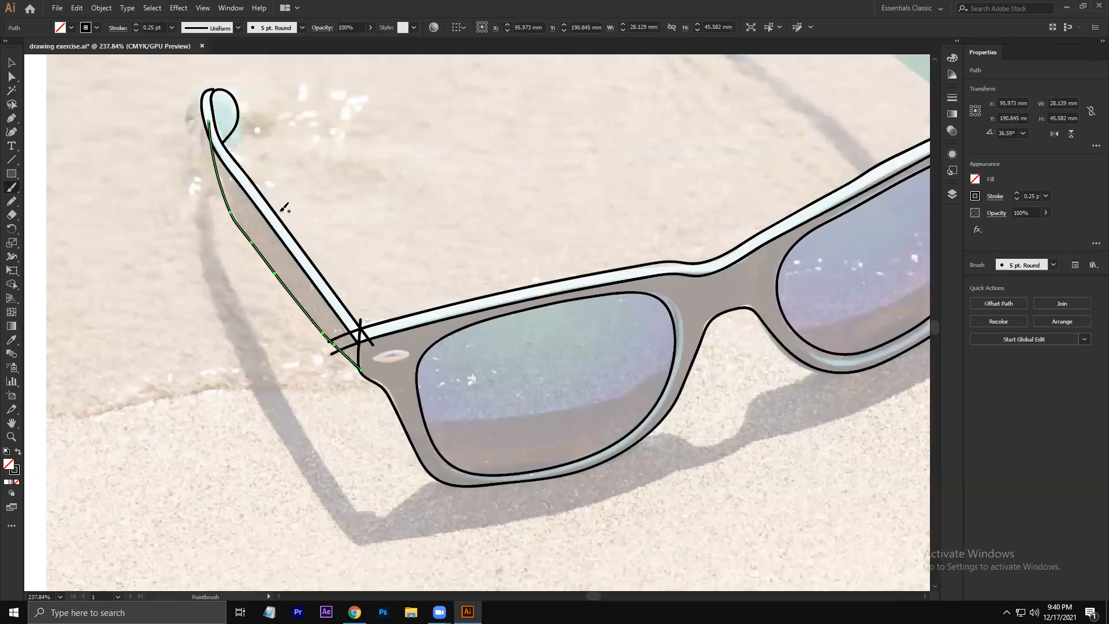
{"action": "left_click_drag", "start_coordinate": [256, 265], "coordinate": [257, 242]}
{"action": "left_click_drag", "start_coordinate": [325, 337], "coordinate": [347, 355]}
Step: Paint the inner upper edge of the right temple from its ear tip past the hinge, about 86 mm wide by 46 mm high
{"action": "key", "text": "space"}
{"action": "left_click_drag", "start_coordinate": [471, 168], "coordinate": [230, 186]}
{"action": "left_click_drag", "start_coordinate": [367, 178], "coordinate": [490, 154]}
{"action": "key", "text": "space"}
{"action": "key", "text": "space"}
{"action": "left_click_drag", "start_coordinate": [421, 267], "coordinate": [338, 367]}
{"action": "key", "text": "space"}
{"action": "left_click_drag", "start_coordinate": [426, 240], "coordinate": [388, 326]}
{"action": "left_click_drag", "start_coordinate": [488, 153], "coordinate": [357, 240]}
{"action": "key", "text": "space"}
{"action": "left_click_drag", "start_coordinate": [376, 189], "coordinate": [428, 126]}
{"action": "mouse_move", "coordinate": [331, 186]}
{"action": "left_mouse_down"}
{"action": "mouse_move", "coordinate": [405, 143]}
{"action": "mouse_move", "coordinate": [435, 137]}
{"action": "mouse_move", "coordinate": [494, 153]}
{"action": "mouse_move", "coordinate": [601, 224]}
{"action": "mouse_move", "coordinate": [667, 296]}
{"action": "mouse_move", "coordinate": [801, 392]}
{"action": "left_mouse_up"}
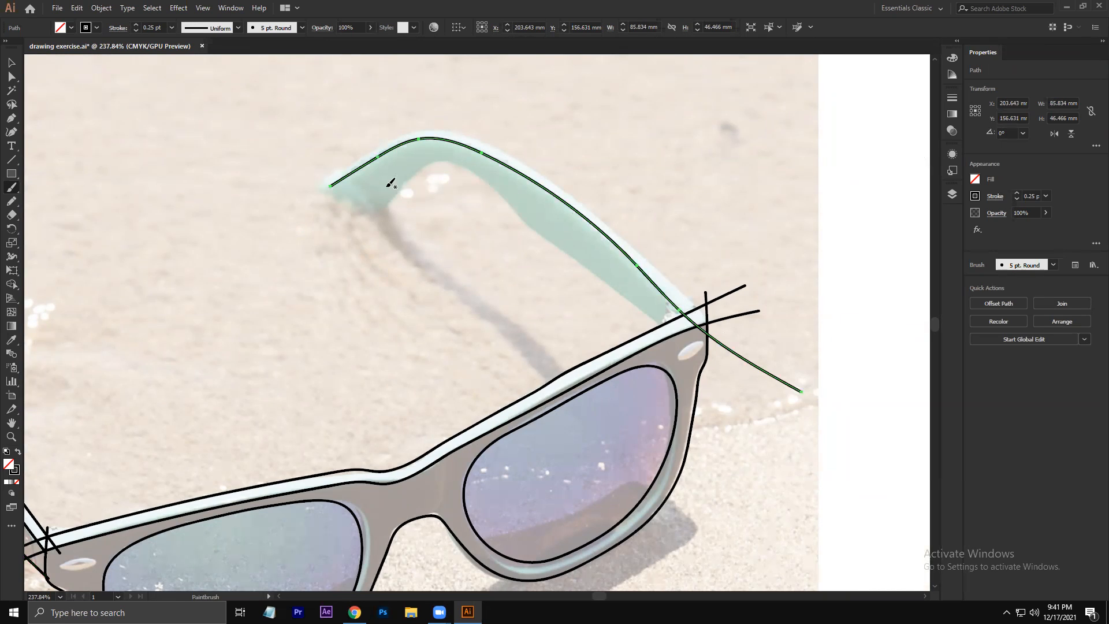
Step: Continue the right temple path around the ear tip and along the arm's lower edge to the hinge
{"action": "mouse_move", "coordinate": [334, 191]}
{"action": "left_mouse_down"}
{"action": "mouse_move", "coordinate": [355, 201]}
{"action": "mouse_move", "coordinate": [394, 194]}
{"action": "left_mouse_up"}
{"action": "left_click_drag", "start_coordinate": [453, 162], "coordinate": [482, 174]}
{"action": "left_click_drag", "start_coordinate": [653, 281], "coordinate": [654, 283]}
{"action": "left_click_drag", "start_coordinate": [549, 237], "coordinate": [631, 289]}
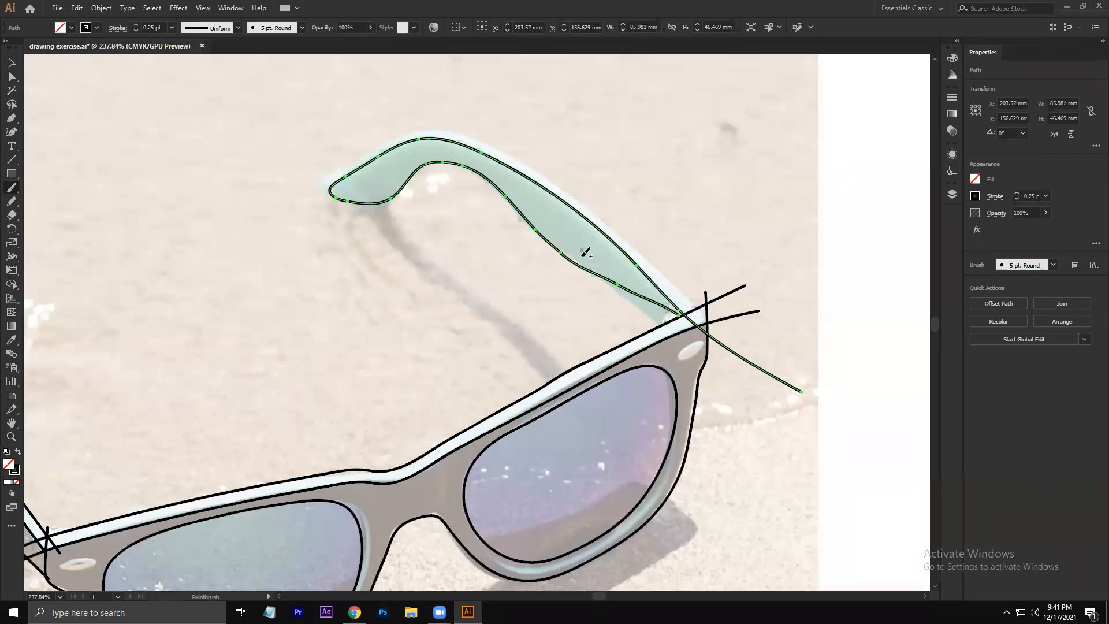
Step: Repaint the right temple's lower edge to follow the arm smoothly past the upper rim, and deselect it
{"action": "left_click_drag", "start_coordinate": [553, 246], "coordinate": [556, 248]}
{"action": "mouse_move", "coordinate": [568, 254]}
{"action": "left_mouse_down"}
{"action": "mouse_move", "coordinate": [535, 221]}
{"action": "mouse_move", "coordinate": [535, 234]}
{"action": "mouse_move", "coordinate": [584, 275]}
{"action": "left_mouse_up"}
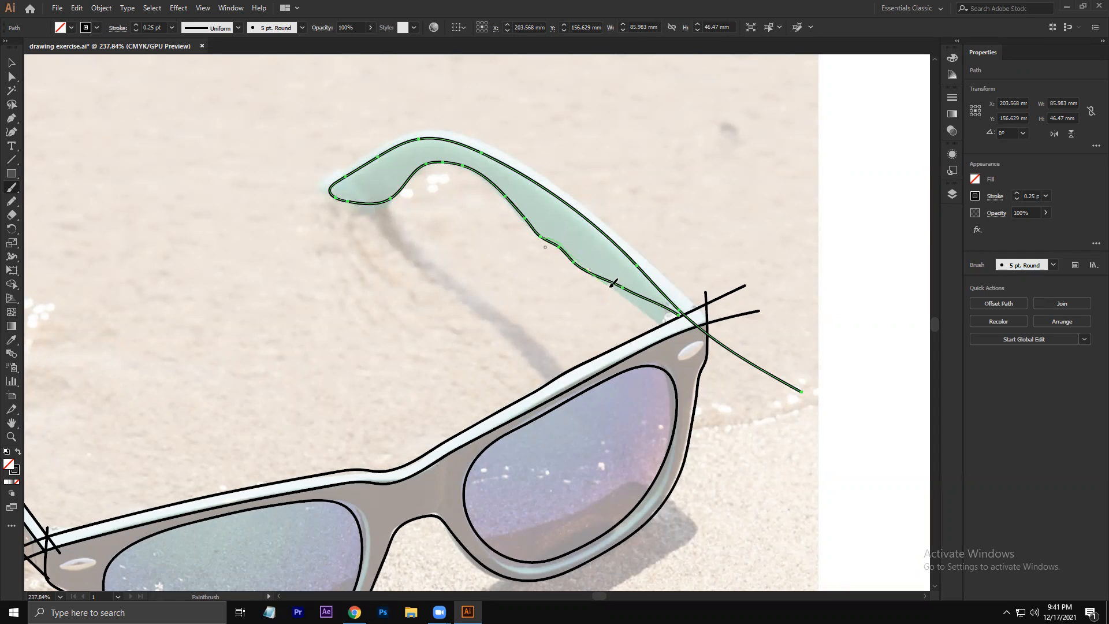
{"action": "left_click_drag", "start_coordinate": [628, 297], "coordinate": [697, 347]}
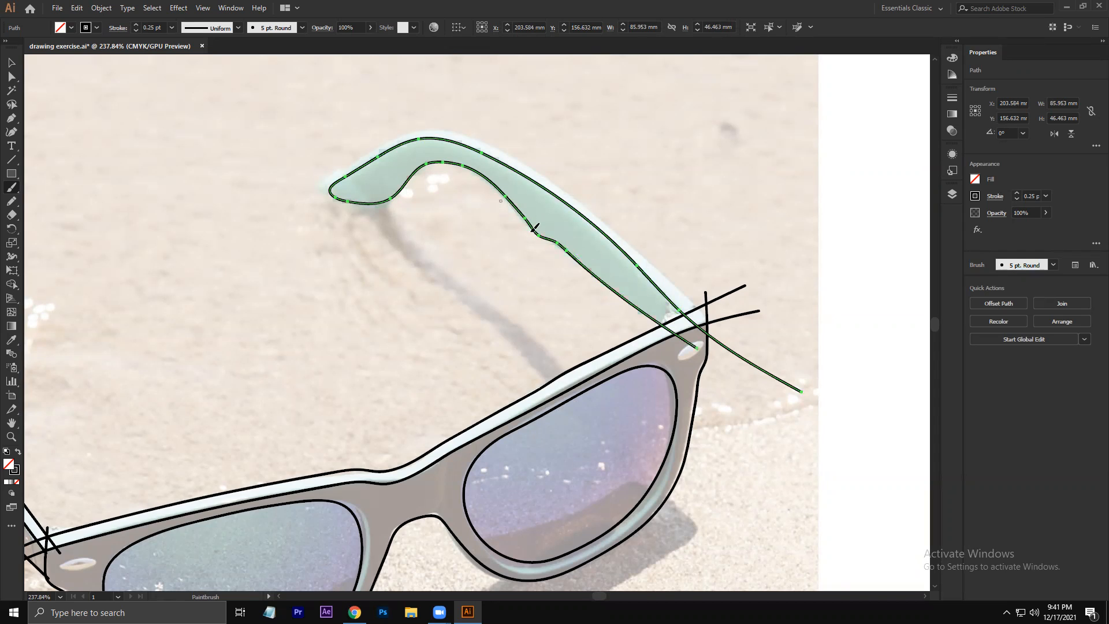
{"action": "left_click_drag", "start_coordinate": [515, 209], "coordinate": [597, 269]}
{"action": "key", "text": "v"}
{"action": "left_click", "coordinate": [684, 219]}
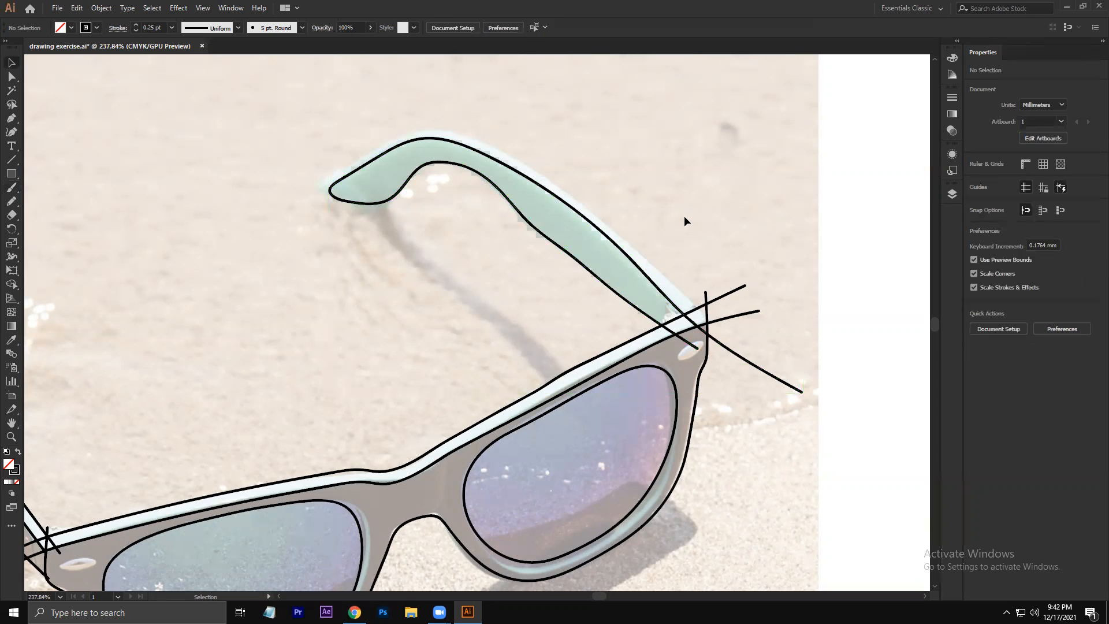
Step: Paint the right temple's outer edge from the hinge around the ear tip, about 71 mm wide by 35 mm high, smooth it and deselect
{"action": "key", "text": "b"}
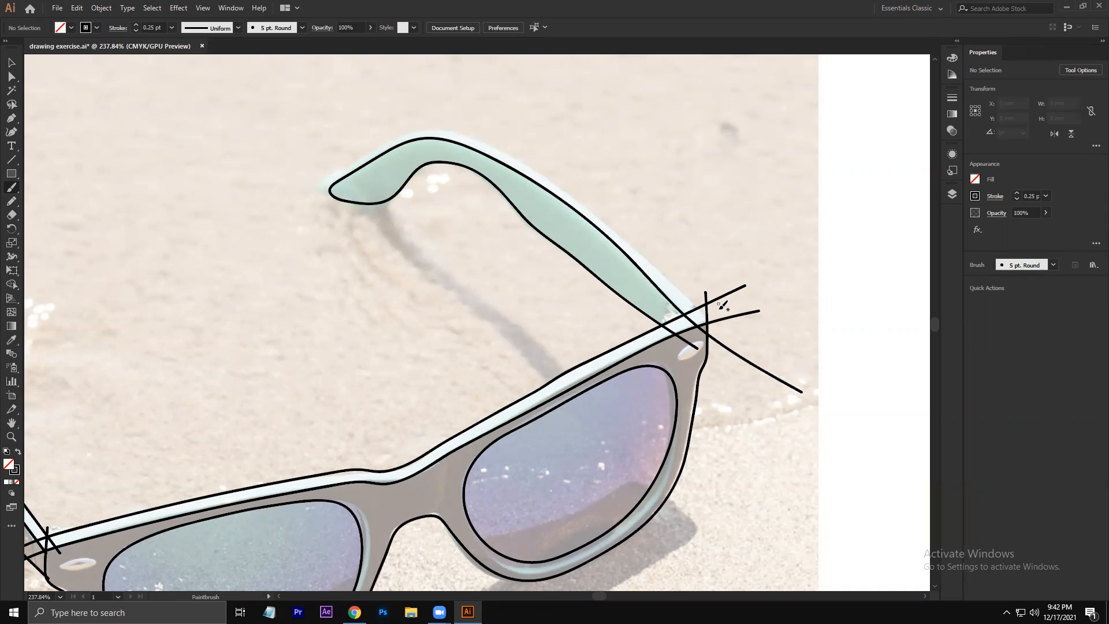
{"action": "mouse_move", "coordinate": [707, 319]}
{"action": "left_mouse_down"}
{"action": "mouse_move", "coordinate": [600, 210]}
{"action": "mouse_move", "coordinate": [503, 147]}
{"action": "mouse_move", "coordinate": [442, 127]}
{"action": "mouse_move", "coordinate": [375, 134]}
{"action": "left_mouse_up"}
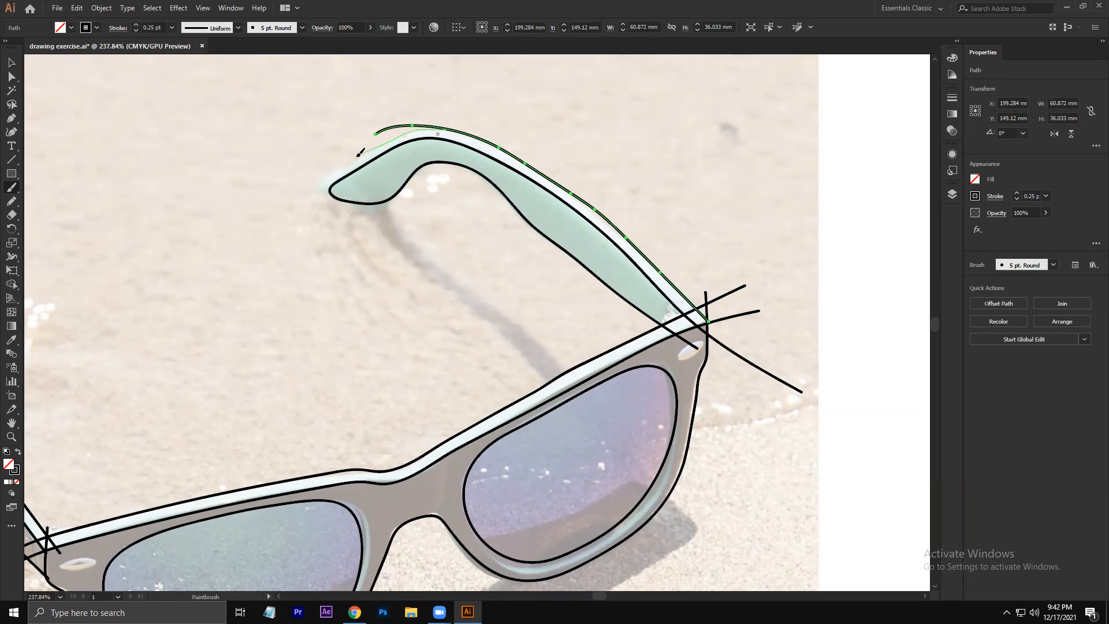
{"action": "left_click_drag", "start_coordinate": [326, 176], "coordinate": [336, 196]}
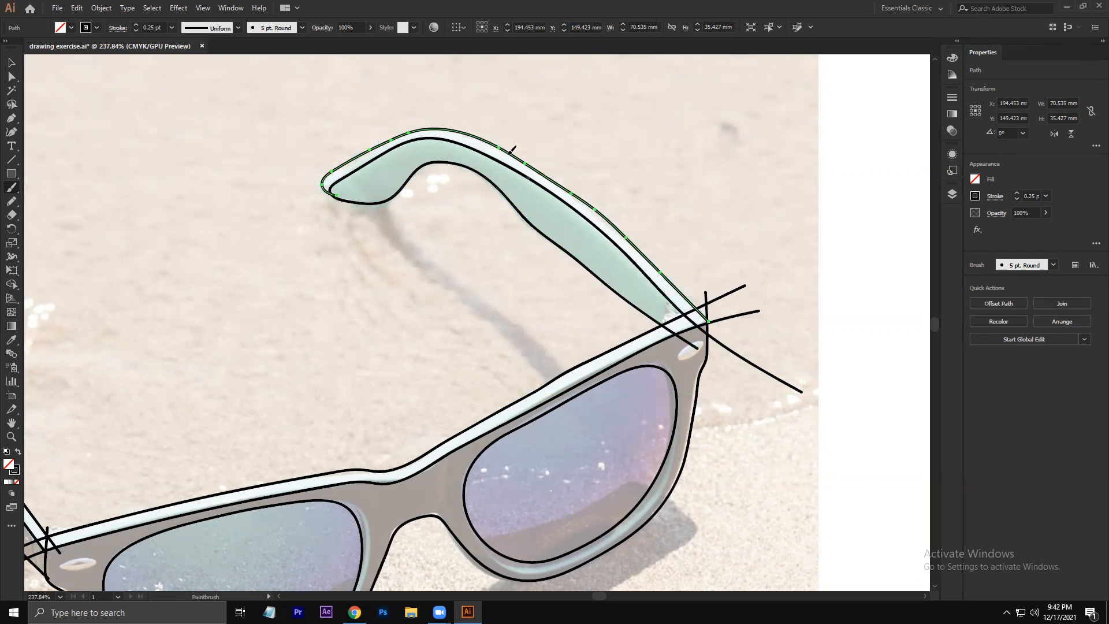
{"action": "mouse_move", "coordinate": [539, 172]}
{"action": "left_mouse_down"}
{"action": "mouse_move", "coordinate": [608, 232]}
{"action": "mouse_move", "coordinate": [582, 215]}
{"action": "mouse_move", "coordinate": [567, 192]}
{"action": "mouse_move", "coordinate": [650, 249]}
{"action": "left_mouse_up"}
{"action": "key", "text": "space"}
{"action": "mouse_move", "coordinate": [664, 170]}
{"action": "left_mouse_down"}
{"action": "mouse_move", "coordinate": [631, 141]}
{"action": "mouse_move", "coordinate": [630, 72]}
{"action": "left_mouse_up"}
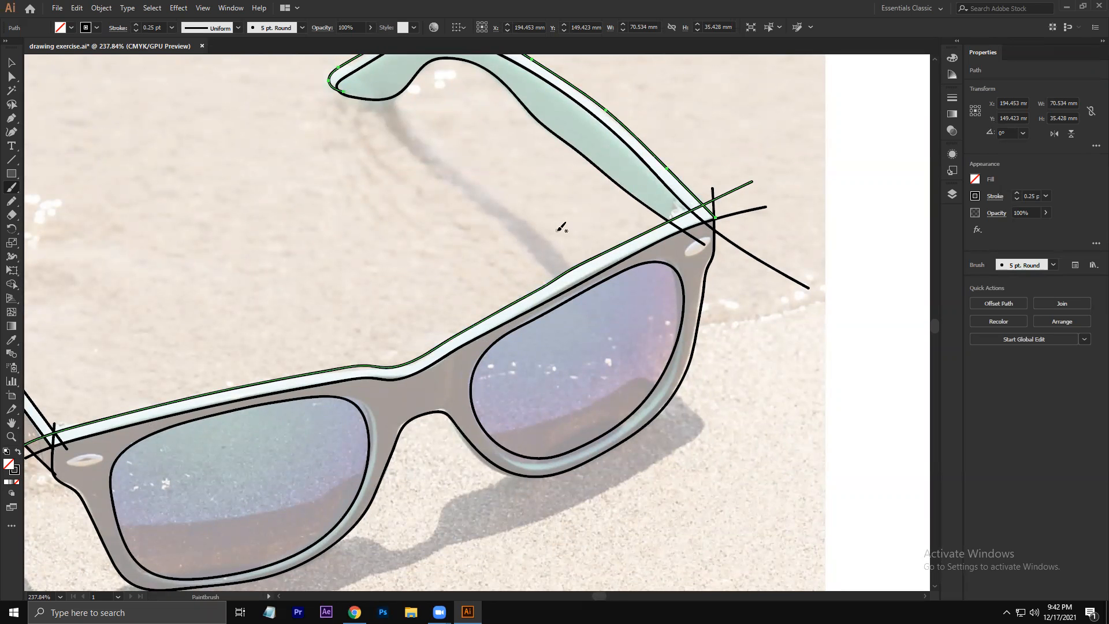
{"action": "left_click_drag", "start_coordinate": [612, 200], "coordinate": [498, 189]}
{"action": "key", "text": "v"}
{"action": "left_click", "coordinate": [185, 115]}
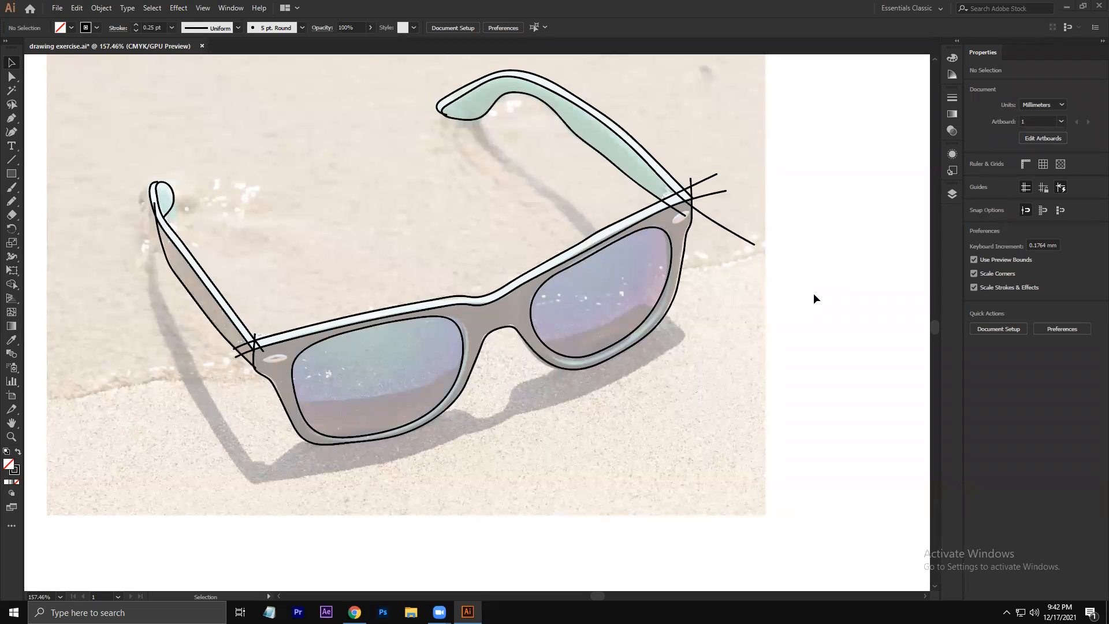
Step: Select all the sunglasses lines and trim the overhanging ends at the left temple's ear tip and above its hinge with Shape Builder
{"action": "left_click_drag", "start_coordinate": [420, 170], "coordinate": [403, 212]}
{"action": "left_click_drag", "start_coordinate": [101, 145], "coordinate": [748, 450]}
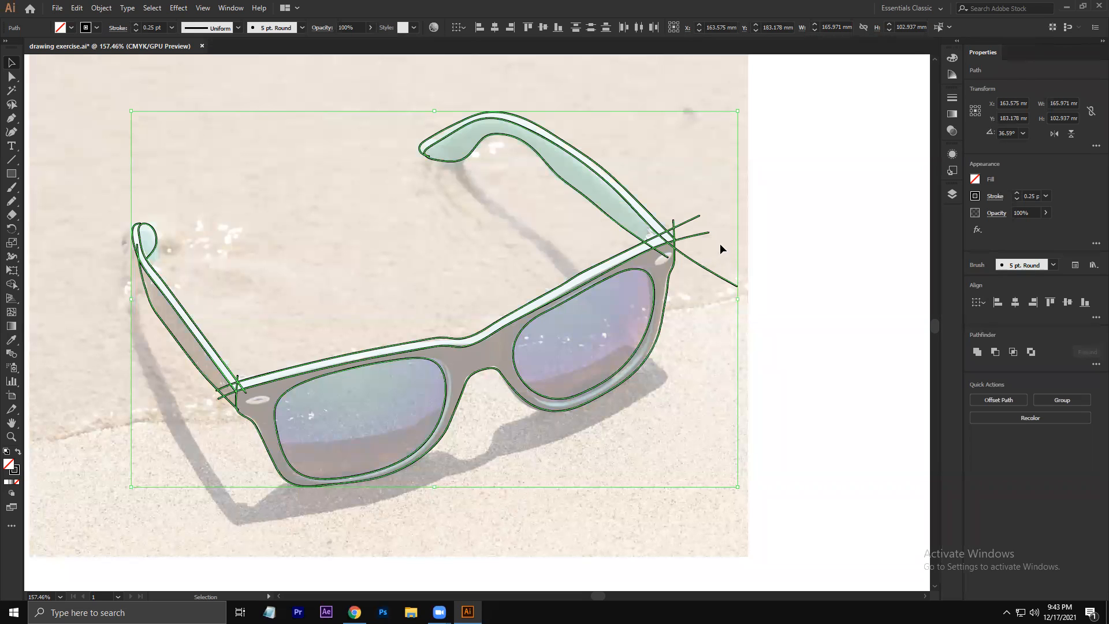
{"action": "key", "text": "z"}
{"action": "left_click_drag", "start_coordinate": [224, 410], "coordinate": [280, 440]}
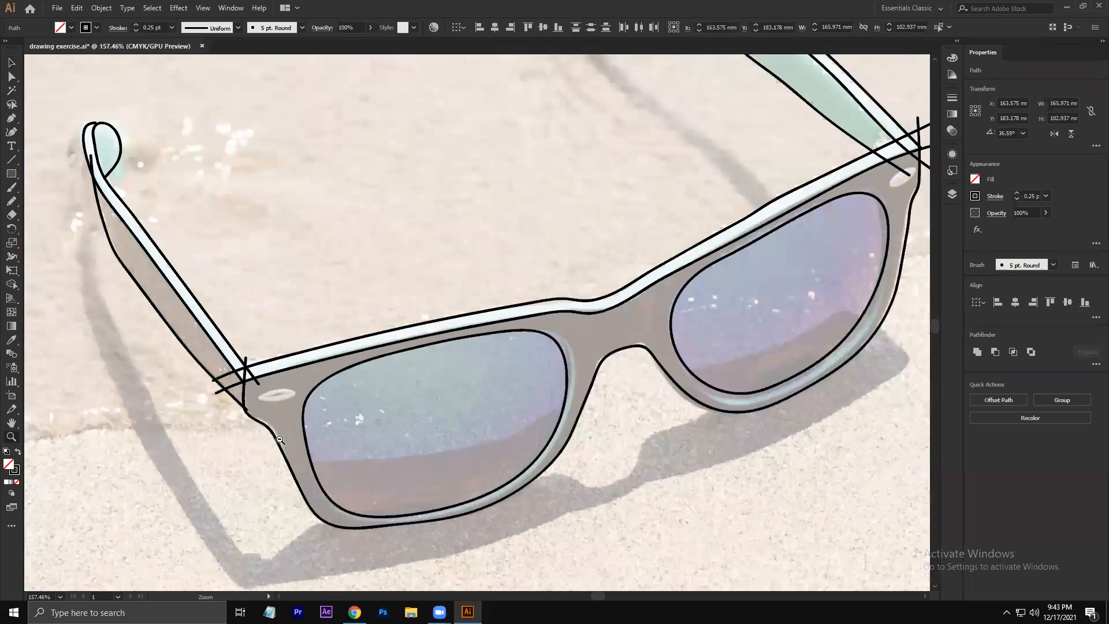
{"action": "left_click", "coordinate": [254, 392]}
{"action": "left_click", "coordinate": [237, 307]}
{"action": "mouse_move", "coordinate": [230, 176]}
{"action": "left_mouse_down"}
{"action": "mouse_move", "coordinate": [207, 146]}
{"action": "mouse_move", "coordinate": [241, 125]}
{"action": "left_mouse_up"}
{"action": "key", "text": "shift+m"}
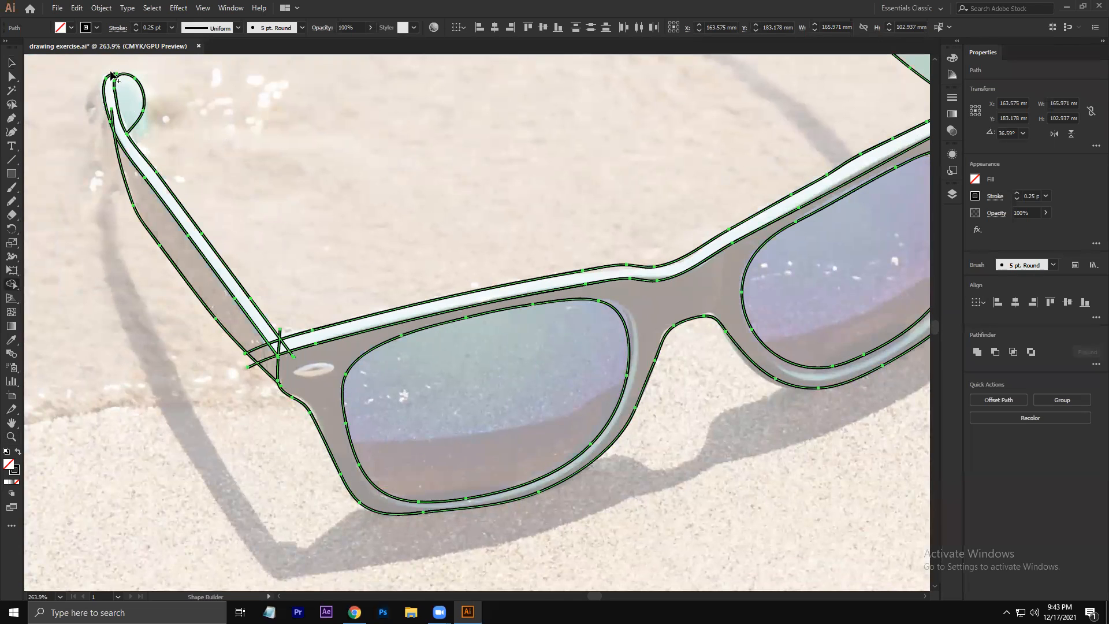
{"action": "left_click", "coordinate": [114, 118]}
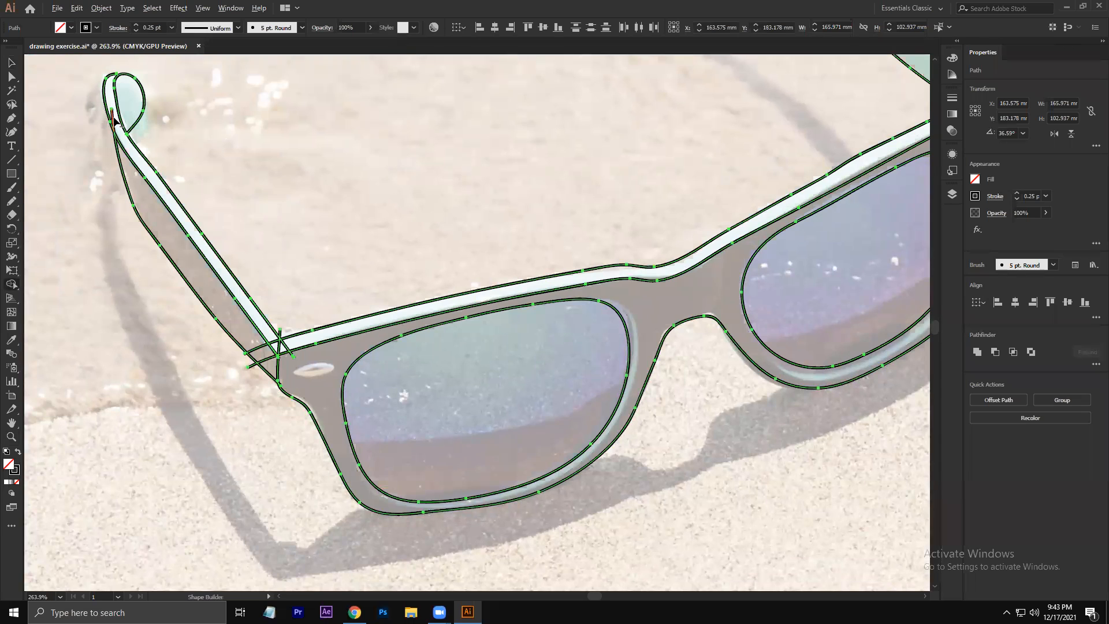
{"action": "left_click", "coordinate": [280, 333], "text": "alt"}
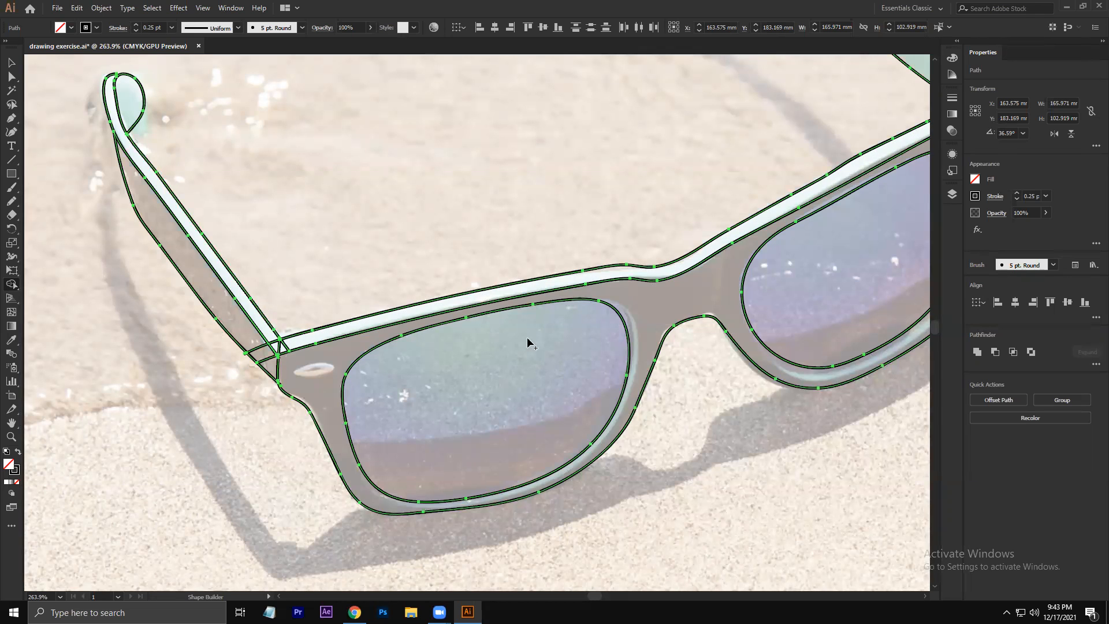
{"action": "left_click_drag", "start_coordinate": [490, 215], "coordinate": [265, 240]}
{"action": "left_click_drag", "start_coordinate": [442, 195], "coordinate": [434, 202]}
{"action": "left_click_drag", "start_coordinate": [548, 234], "coordinate": [424, 316]}
{"action": "left_click_drag", "start_coordinate": [426, 243], "coordinate": [609, 302]}
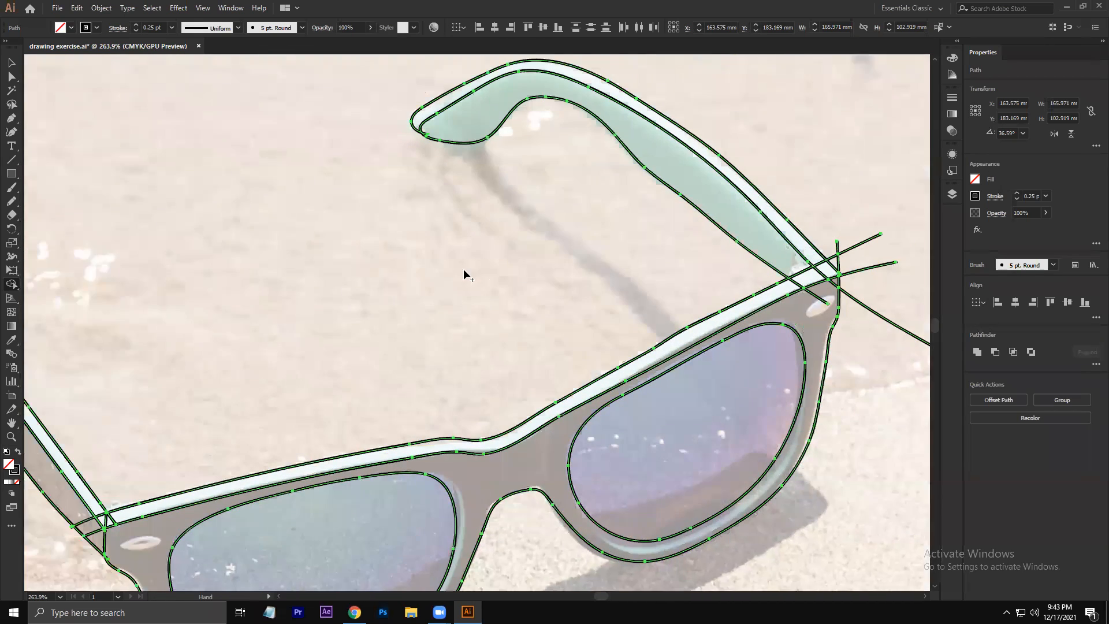
{"action": "left_click_drag", "start_coordinate": [463, 274], "coordinate": [489, 257]}
{"action": "left_click_drag", "start_coordinate": [337, 285], "coordinate": [225, 303]}
{"action": "left_click_drag", "start_coordinate": [486, 249], "coordinate": [231, 358]}
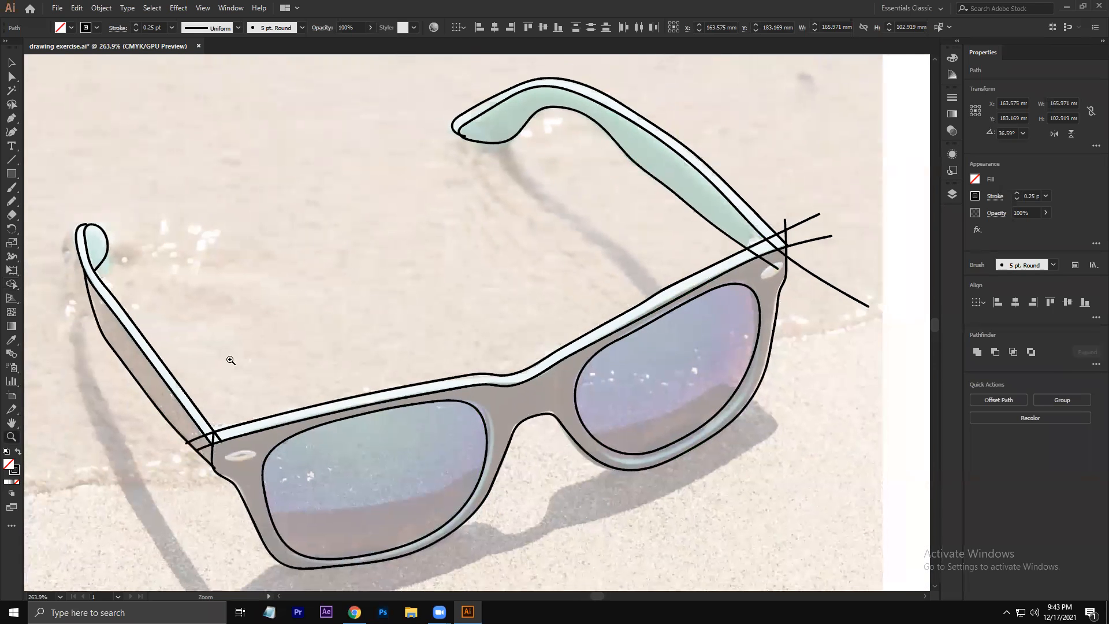
{"action": "mouse_move", "coordinate": [818, 248]}
{"action": "left_mouse_down"}
{"action": "mouse_move", "coordinate": [830, 243]}
{"action": "mouse_move", "coordinate": [829, 261]}
{"action": "left_mouse_up"}
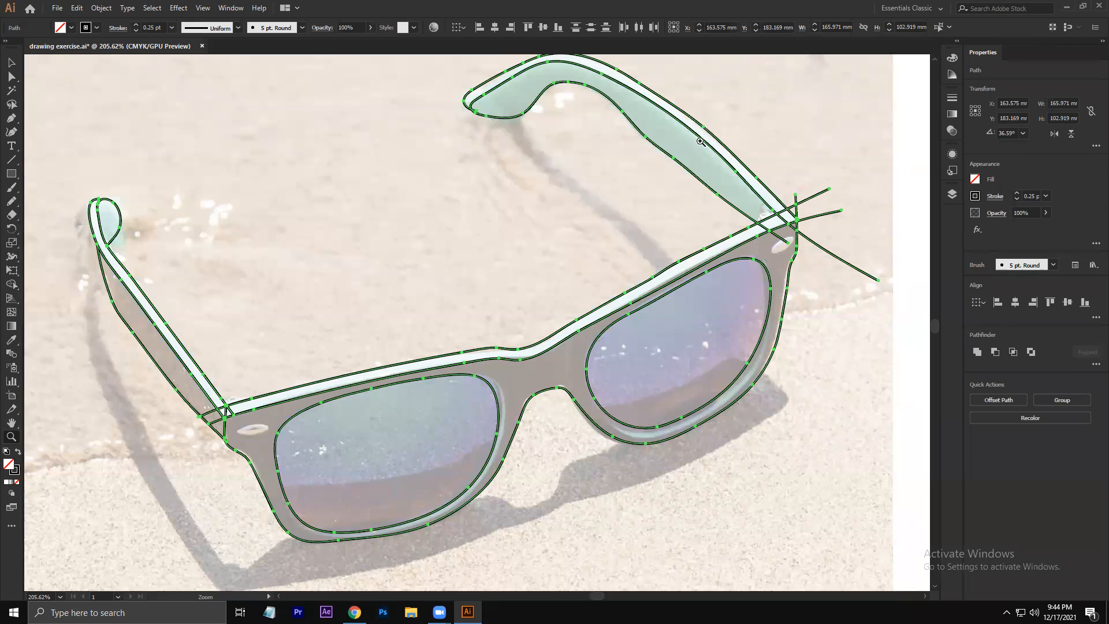
Step: Remove the crossing line pieces at the left hinge with Shape Builder so the rim and temple meet cleanly
{"action": "left_click", "coordinate": [11, 63]}
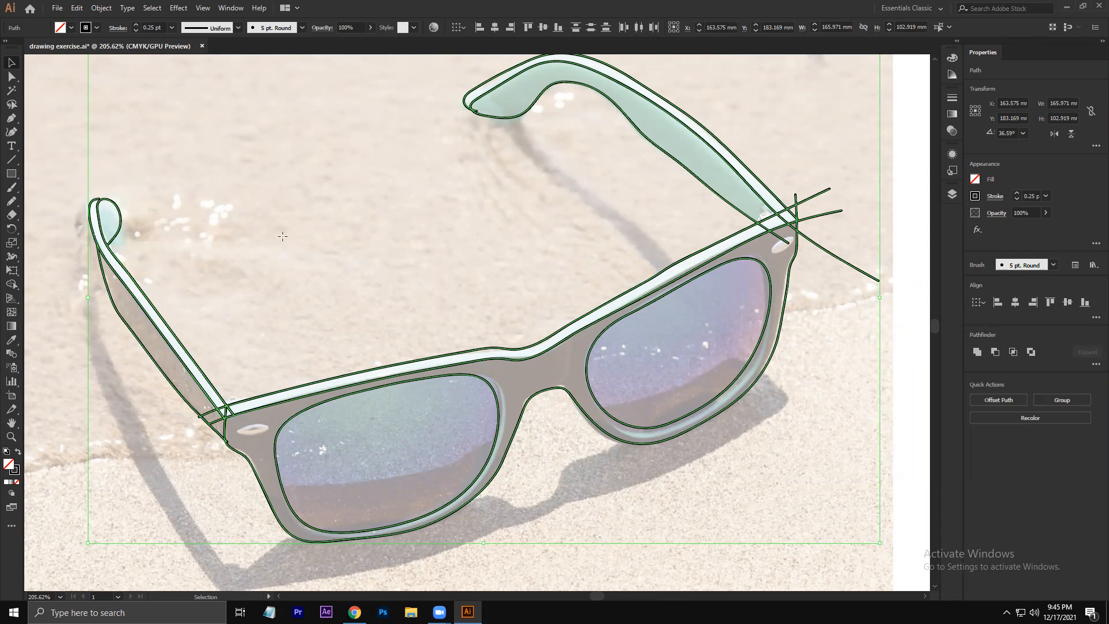
{"action": "key", "text": "z"}
{"action": "left_click_drag", "start_coordinate": [86, 221], "coordinate": [26, 169]}
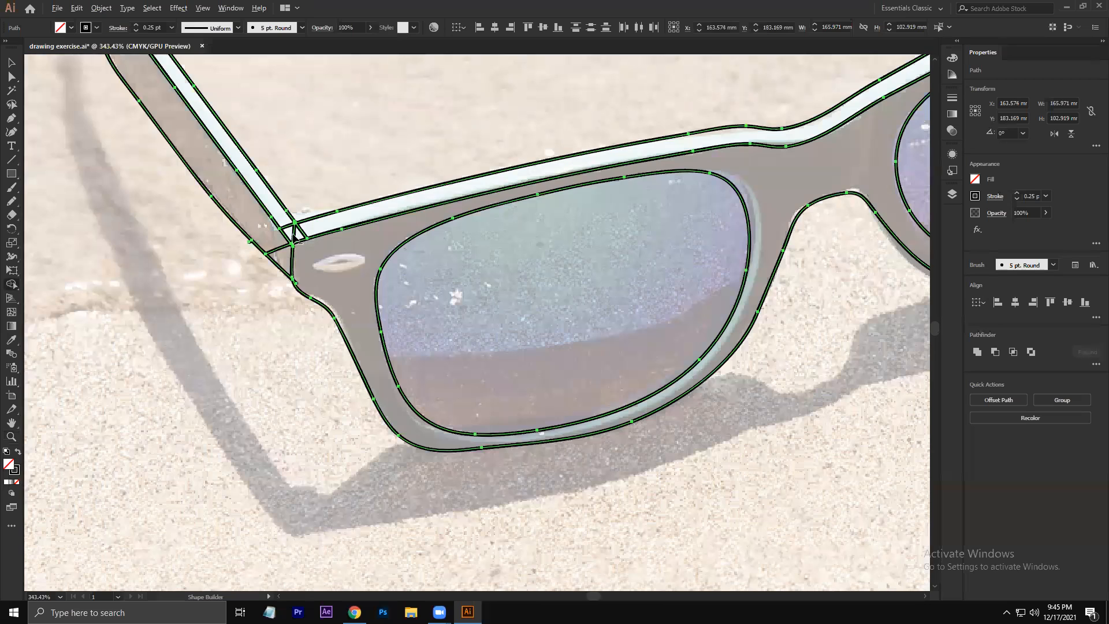
{"action": "left_click_drag", "start_coordinate": [320, 242], "coordinate": [68, 272]}
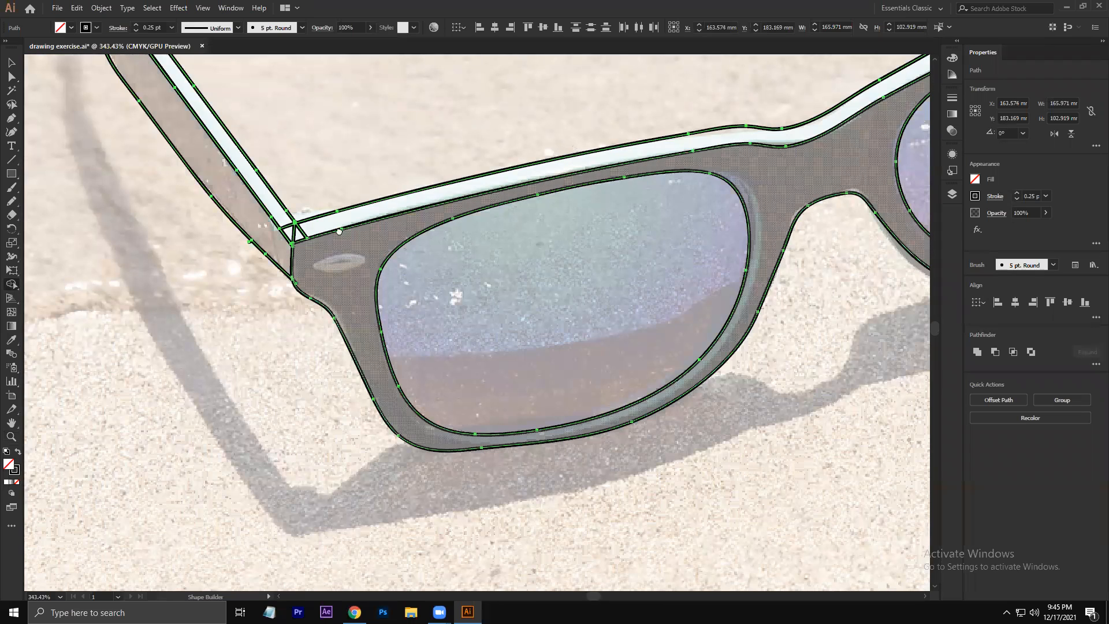
{"action": "left_click", "coordinate": [467, 275]}
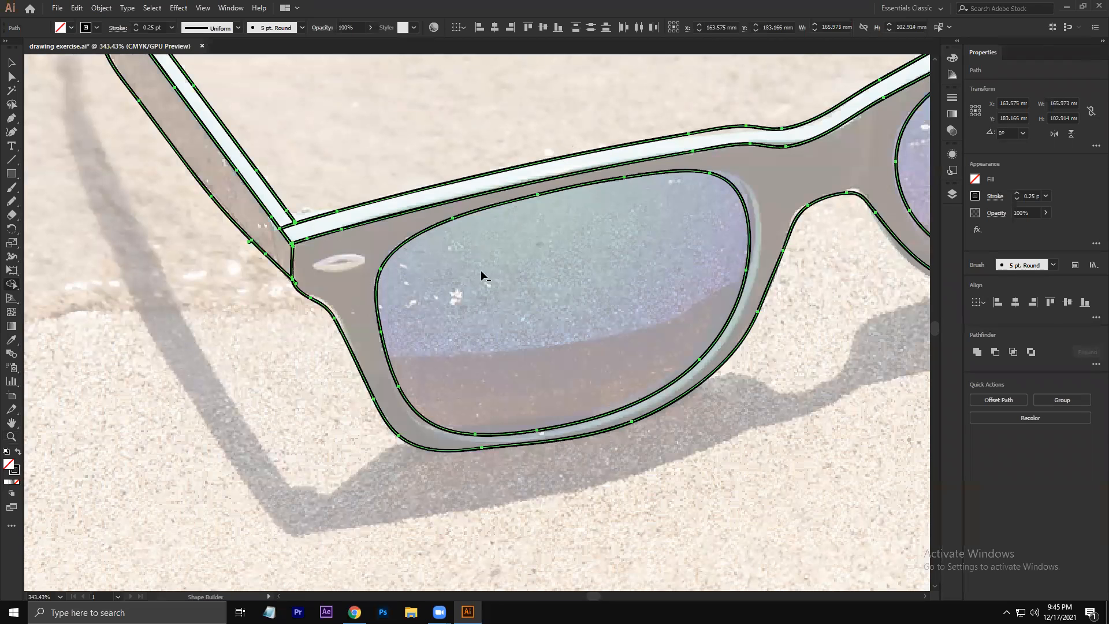
Step: Trim the long line ends that overshoot the frame's outer corner at the right hinge
{"action": "left_click_drag", "start_coordinate": [883, 163], "coordinate": [528, 279]}
{"action": "left_click_drag", "start_coordinate": [849, 120], "coordinate": [488, 251]}
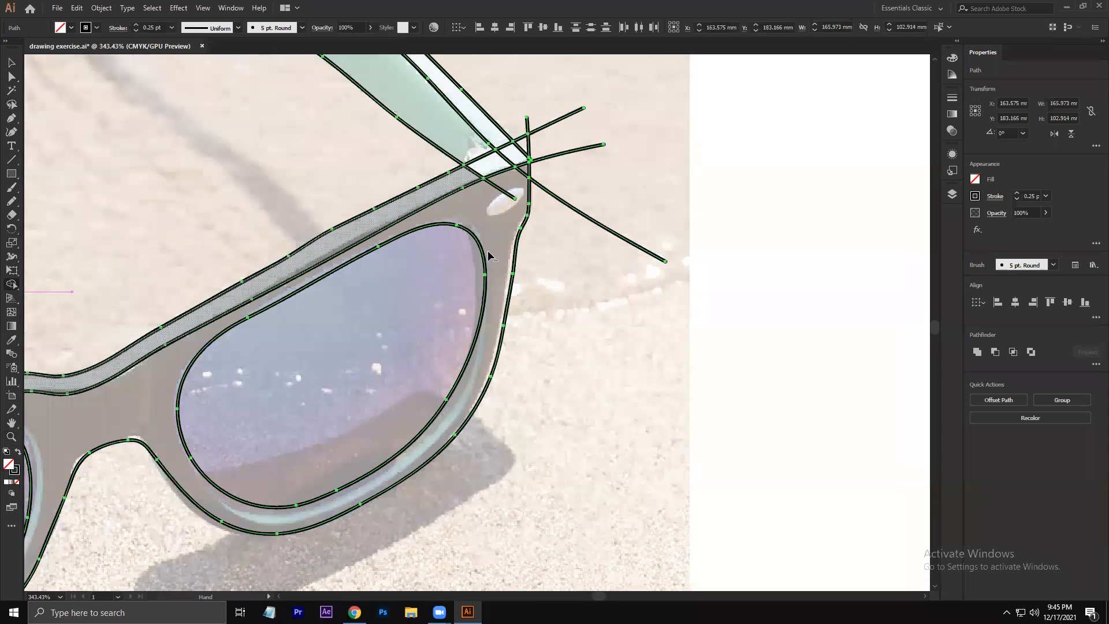
{"action": "mouse_move", "coordinate": [558, 226]}
{"action": "left_mouse_down"}
{"action": "mouse_move", "coordinate": [509, 236]}
{"action": "mouse_move", "coordinate": [522, 304]}
{"action": "left_mouse_up"}
{"action": "left_click", "coordinate": [522, 274], "text": "alt"}
{"action": "left_click", "coordinate": [530, 231], "text": "alt"}
{"action": "left_click", "coordinate": [493, 212], "text": "alt"}
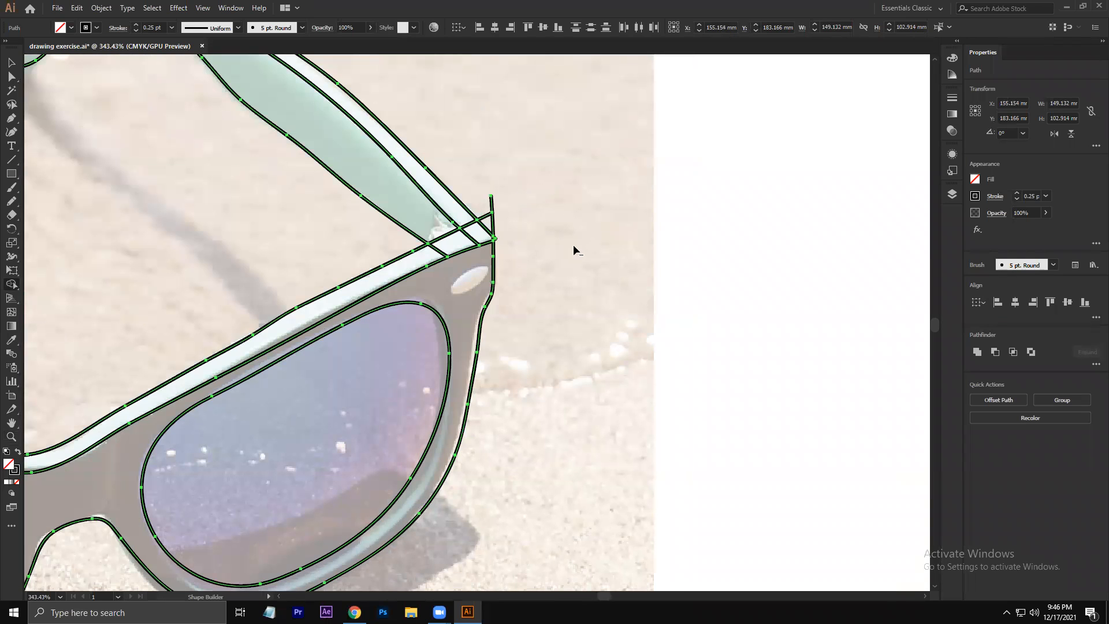
{"action": "left_click", "coordinate": [492, 215], "text": "alt"}
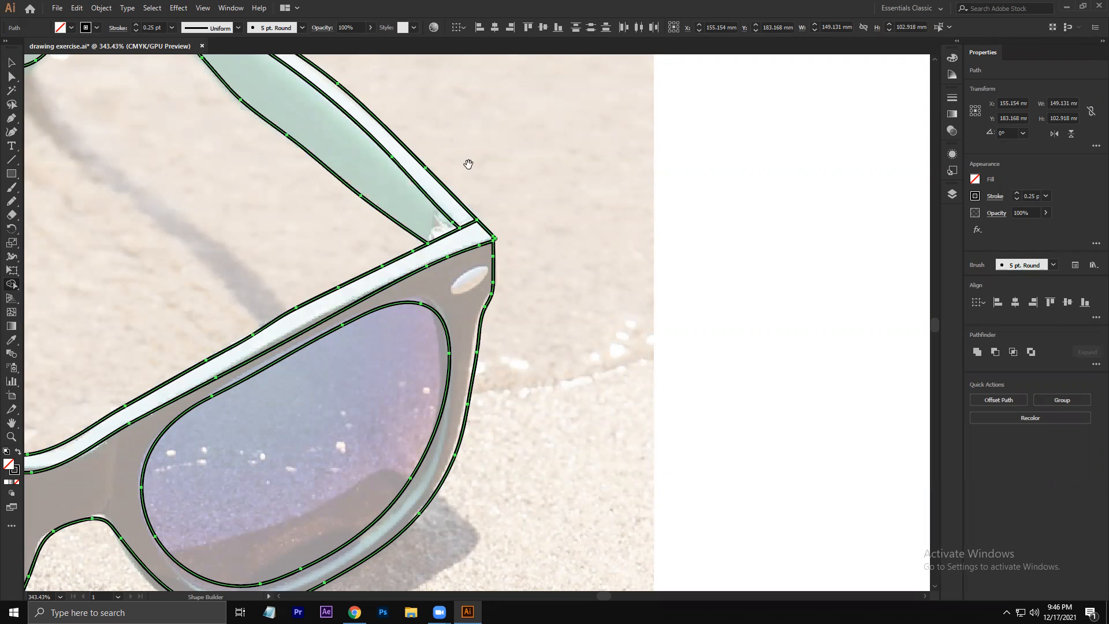
Step: Trim the short line end sticking into the right temple's ear tip with Shape Builder
{"action": "left_click_drag", "start_coordinate": [359, 52], "coordinate": [478, 171]}
{"action": "left_click_drag", "start_coordinate": [87, 165], "coordinate": [568, 415]}
{"action": "key", "text": "z"}
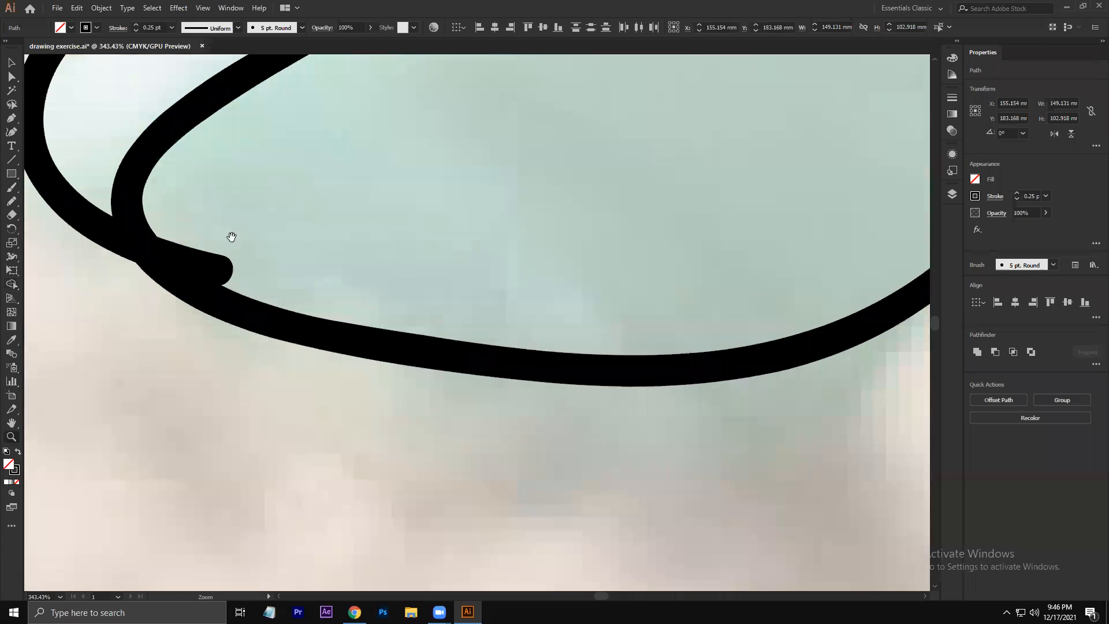
{"action": "left_click_drag", "start_coordinate": [262, 288], "coordinate": [325, 228]}
{"action": "key", "text": "shift+m"}
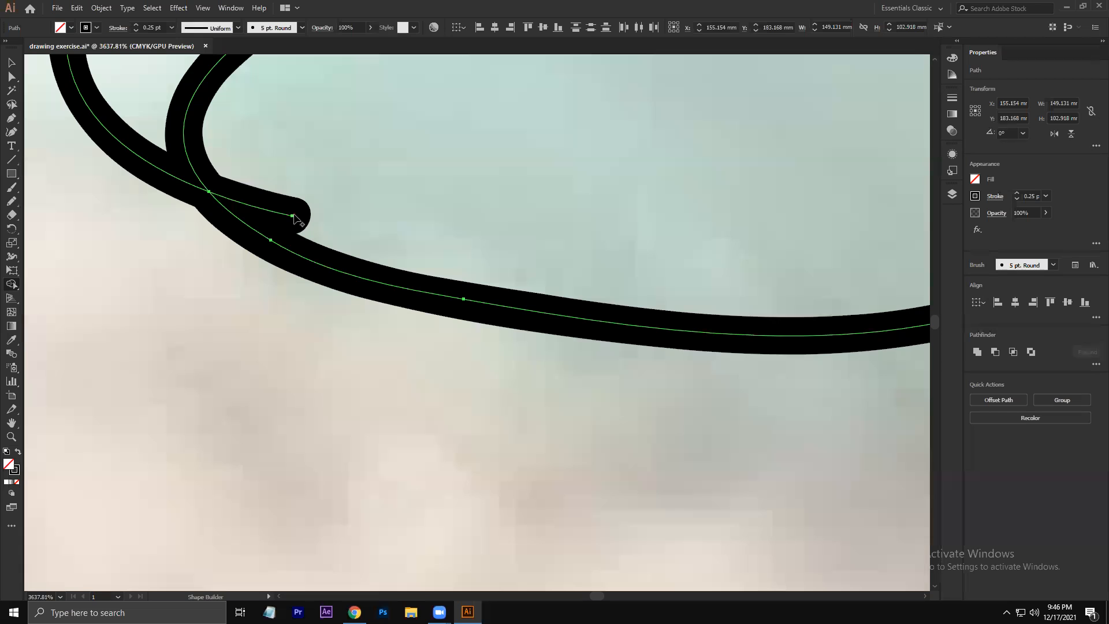
{"action": "mouse_move", "coordinate": [291, 219]}
{"action": "left_mouse_down"}
{"action": "mouse_move", "coordinate": [408, 230]}
{"action": "mouse_move", "coordinate": [248, 296]}
{"action": "left_mouse_up"}
{"action": "key", "text": "ctrl+space"}
{"action": "left_click_drag", "start_coordinate": [456, 205], "coordinate": [240, 314]}
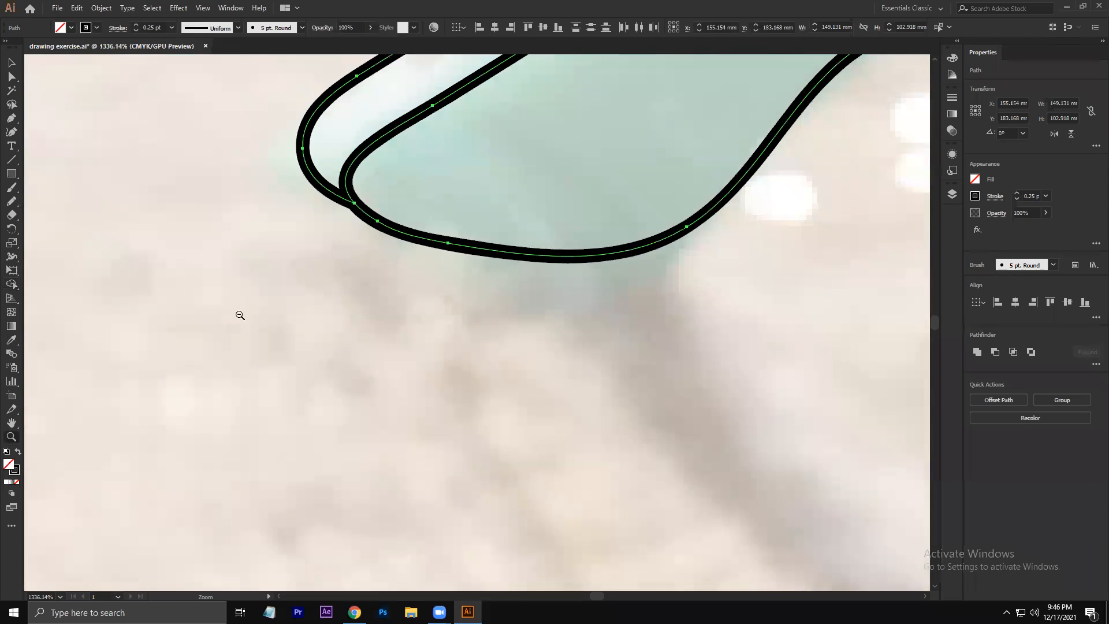
{"action": "left_click_drag", "start_coordinate": [307, 285], "coordinate": [240, 314]}
Step: Remove the remaining small line pieces at the right hinge and deselect the artwork
{"action": "key", "text": "space"}
{"action": "left_click_drag", "start_coordinate": [608, 250], "coordinate": [476, 214]}
{"action": "left_click", "coordinate": [493, 200], "text": "alt"}
{"action": "left_click", "coordinate": [475, 212], "text": "alt"}
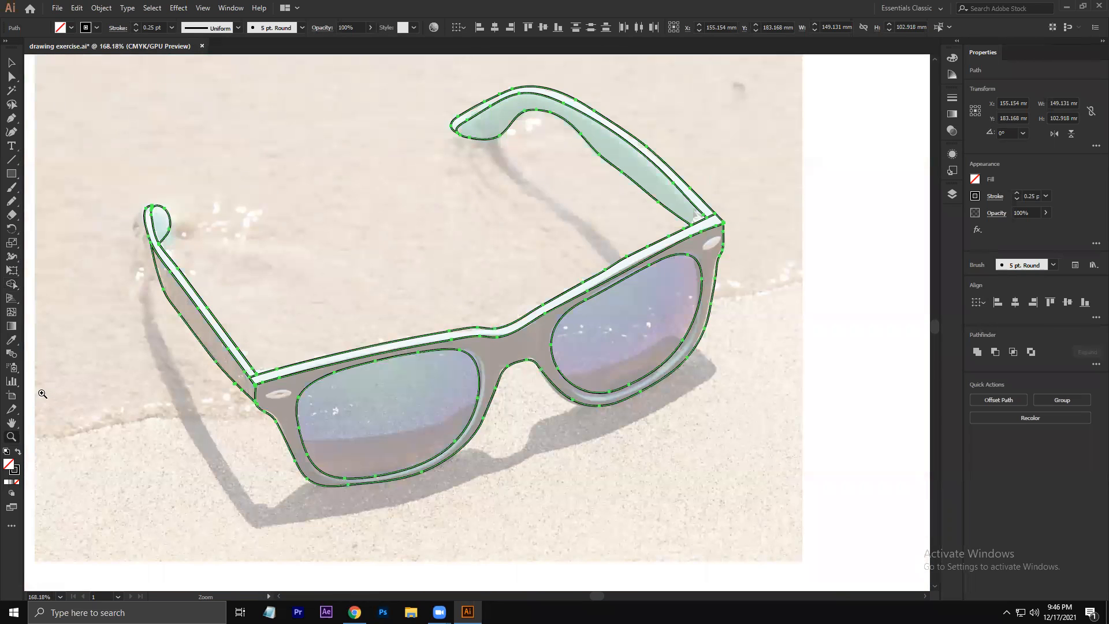
{"action": "key", "text": "b"}
{"action": "left_click", "coordinate": [13, 64]}
{"action": "left_click", "coordinate": [389, 338]}
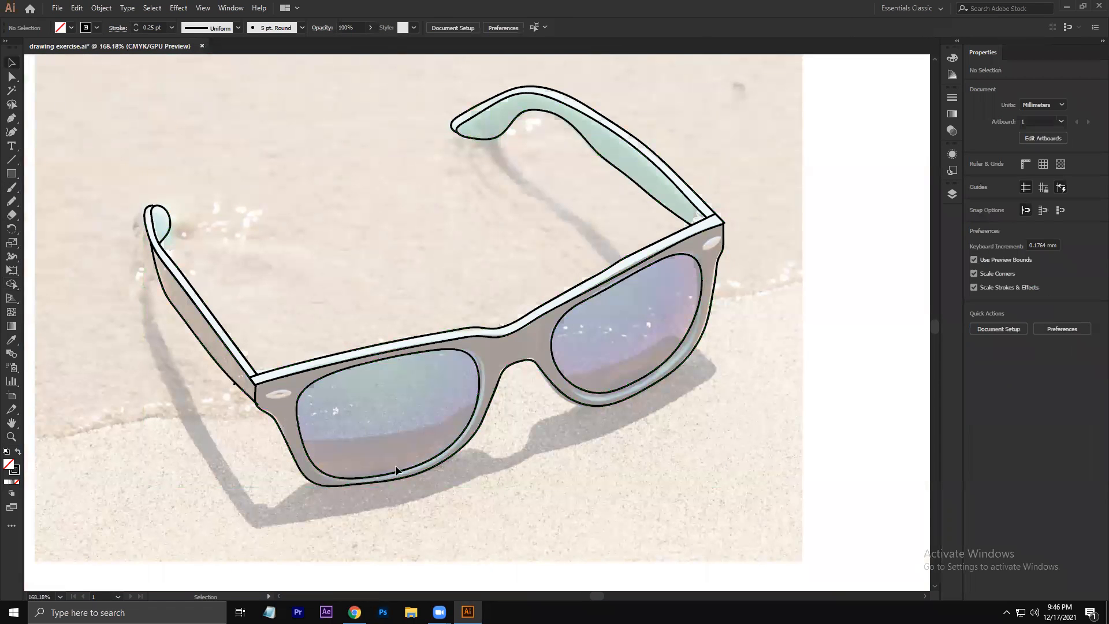
Step: Paint a curved dividing line across the left lens's lower part, about 45 mm wide by 16 mm high, and deselect it
{"action": "key", "text": "z"}
{"action": "mouse_move", "coordinate": [377, 480]}
{"action": "left_mouse_down"}
{"action": "mouse_move", "coordinate": [518, 325]}
{"action": "mouse_move", "coordinate": [488, 288]}
{"action": "mouse_move", "coordinate": [451, 289]}
{"action": "mouse_move", "coordinate": [224, 415]}
{"action": "mouse_move", "coordinate": [426, 375]}
{"action": "mouse_move", "coordinate": [331, 396]}
{"action": "left_mouse_up"}
{"action": "key", "text": "b"}
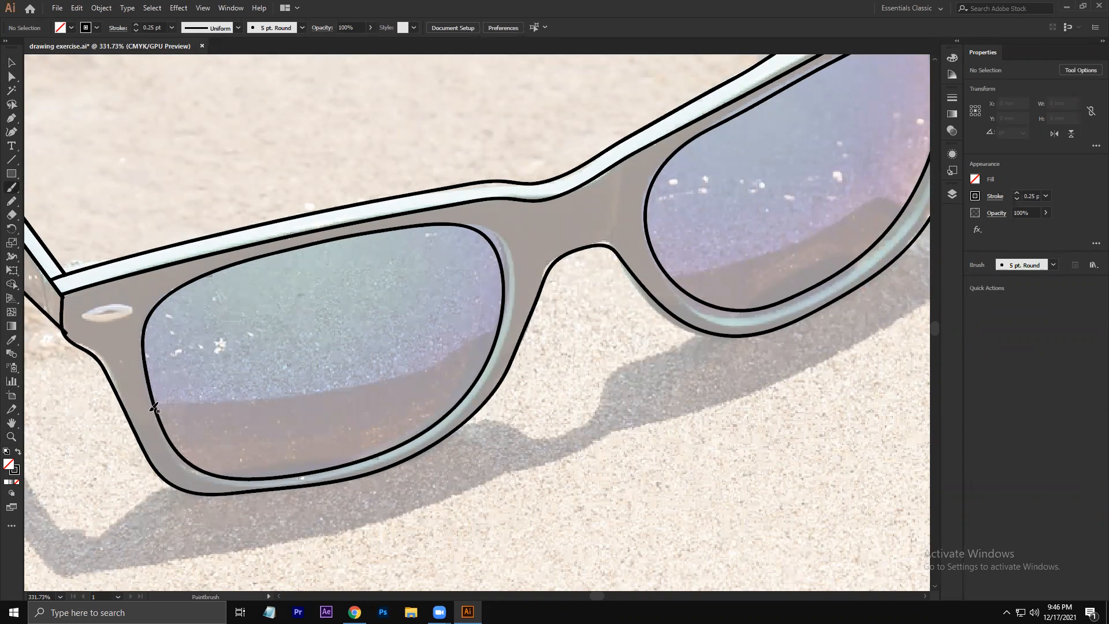
{"action": "mouse_move", "coordinate": [164, 411]}
{"action": "left_mouse_down"}
{"action": "mouse_move", "coordinate": [280, 425]}
{"action": "mouse_move", "coordinate": [372, 403]}
{"action": "mouse_move", "coordinate": [442, 372]}
{"action": "mouse_move", "coordinate": [502, 306]}
{"action": "left_mouse_up"}
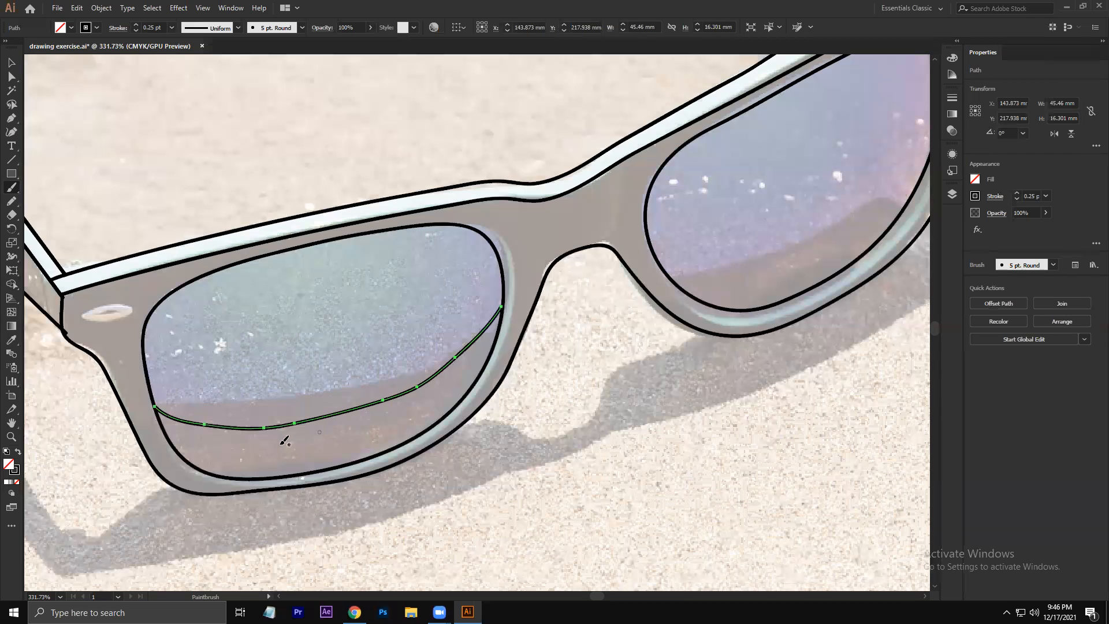
{"action": "left_click", "coordinate": [11, 62]}
{"action": "left_click", "coordinate": [638, 403]}
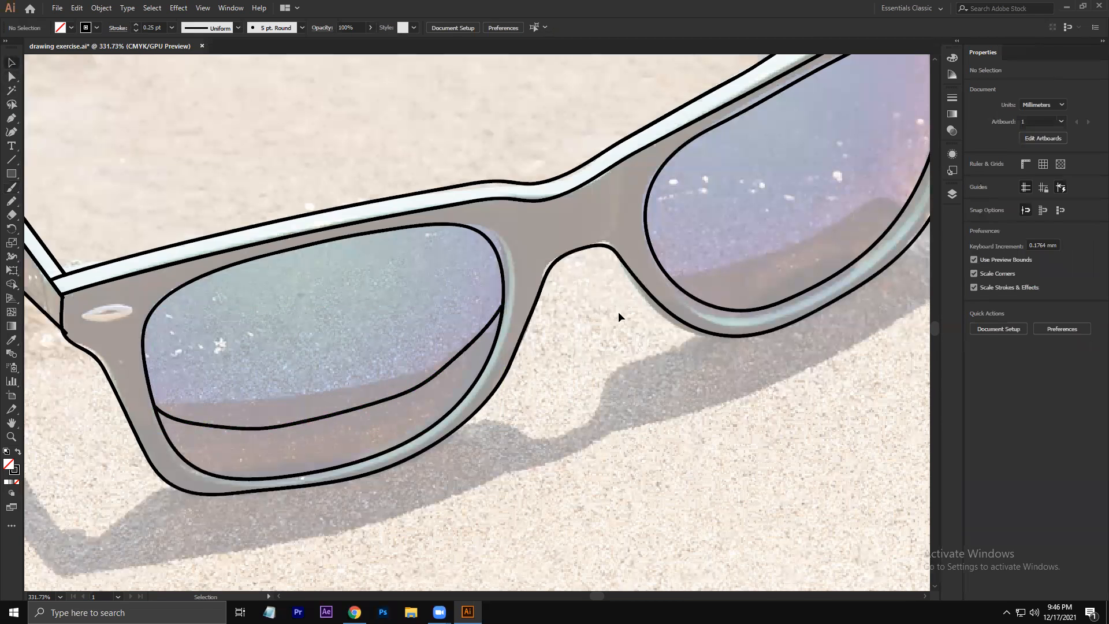
Step: Paint a curved dividing line across the right lens's lower part, about 36 mm wide by 24 mm high, and deselect it
{"action": "left_click_drag", "start_coordinate": [415, 397], "coordinate": [334, 461]}
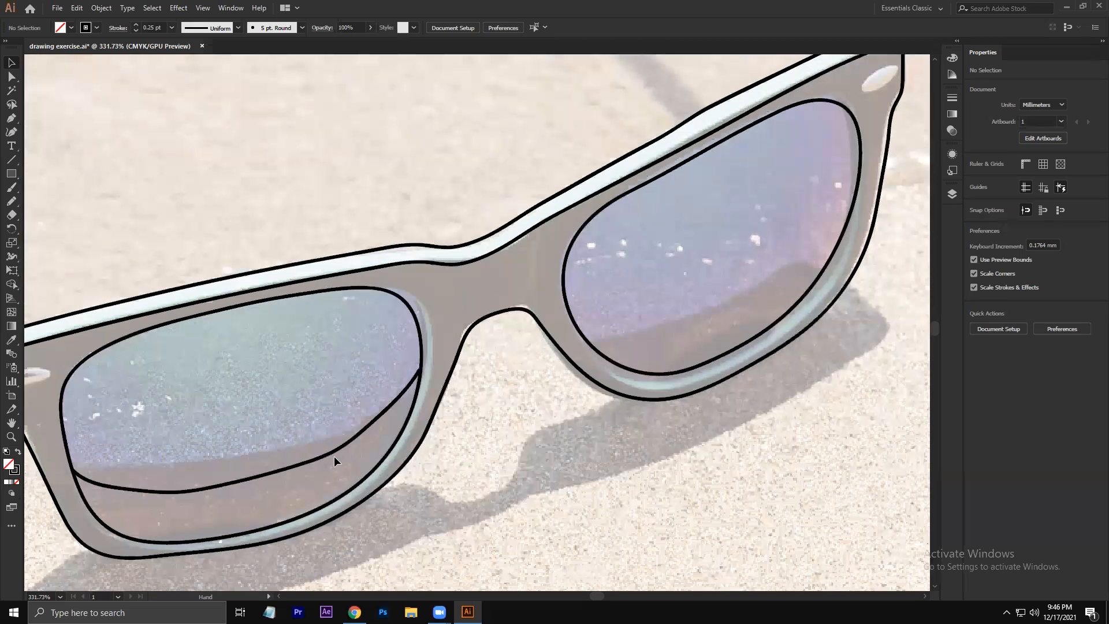
{"action": "left_click_drag", "start_coordinate": [387, 418], "coordinate": [327, 459]}
{"action": "key", "text": "b"}
{"action": "mouse_move", "coordinate": [526, 381]}
{"action": "left_mouse_down"}
{"action": "mouse_move", "coordinate": [419, 436]}
{"action": "mouse_move", "coordinate": [246, 470]}
{"action": "mouse_move", "coordinate": [407, 419]}
{"action": "mouse_move", "coordinate": [457, 379]}
{"action": "mouse_move", "coordinate": [520, 292]}
{"action": "left_mouse_up"}
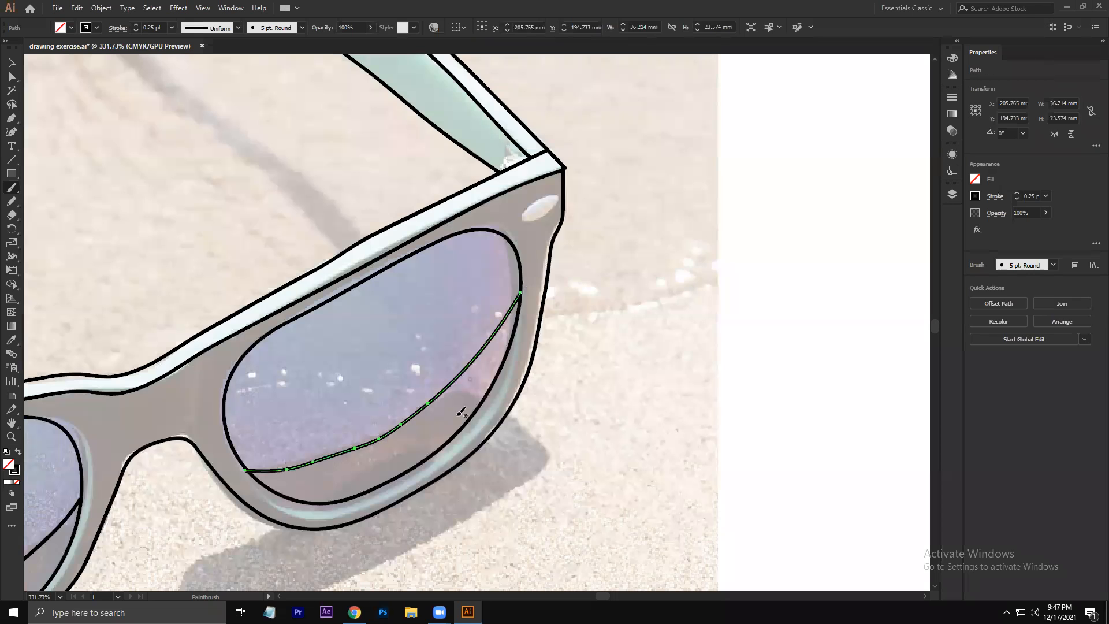
{"action": "left_click", "coordinate": [11, 64]}
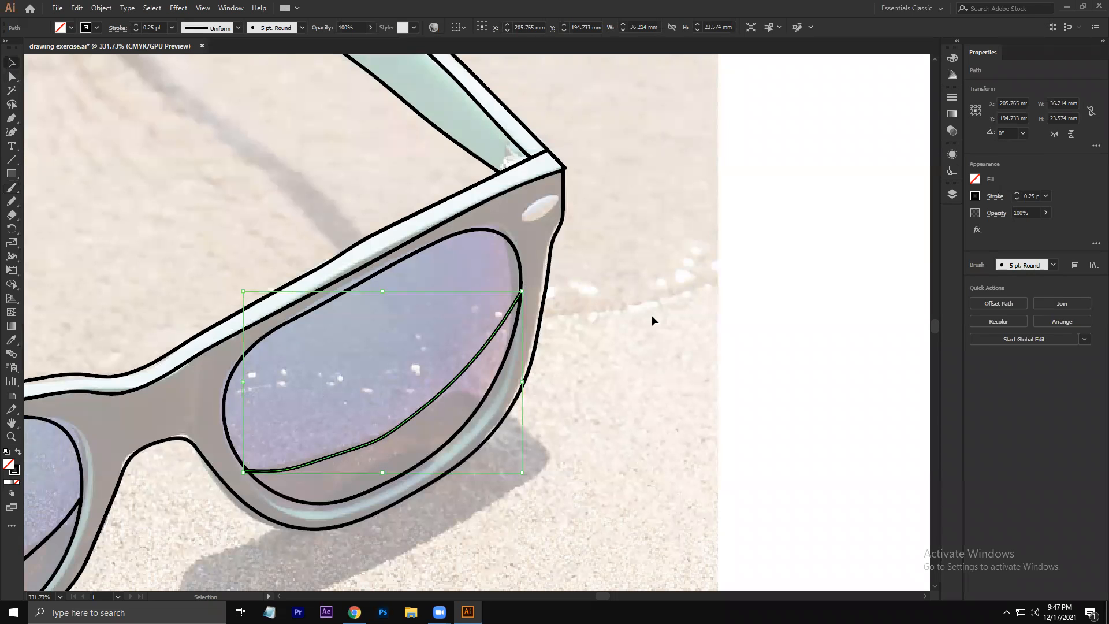
{"action": "left_click", "coordinate": [652, 314]}
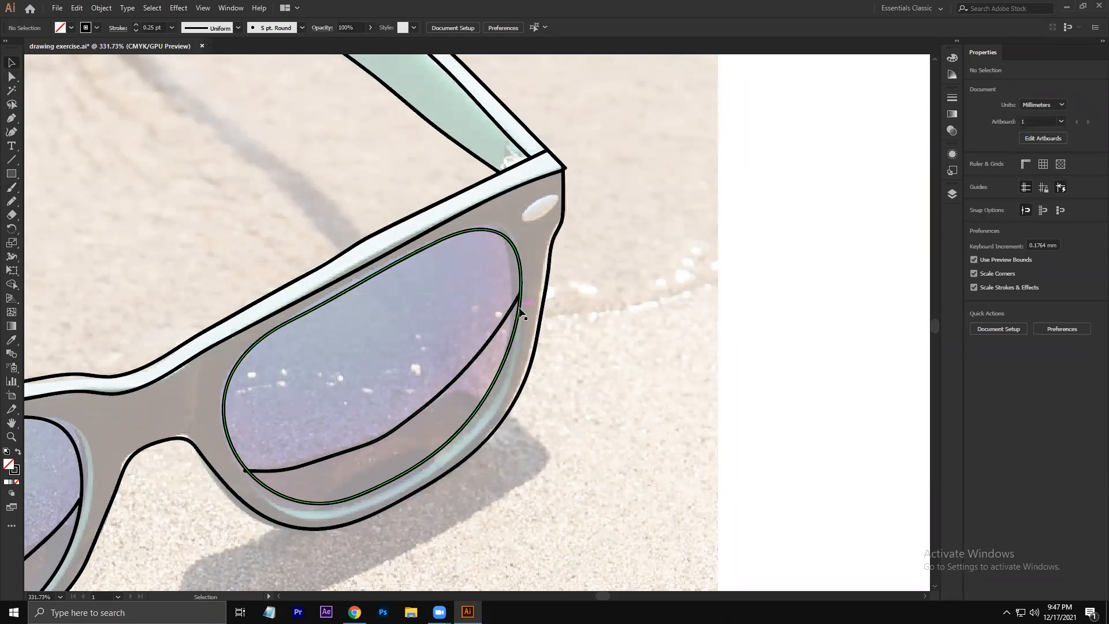
Step: Select the right lens outline with its dividing line and show the line's bridge-side end in Outline view
{"action": "key", "text": "z"}
{"action": "left_click_drag", "start_coordinate": [520, 320], "coordinate": [572, 335]}
{"action": "left_click", "coordinate": [526, 295]}
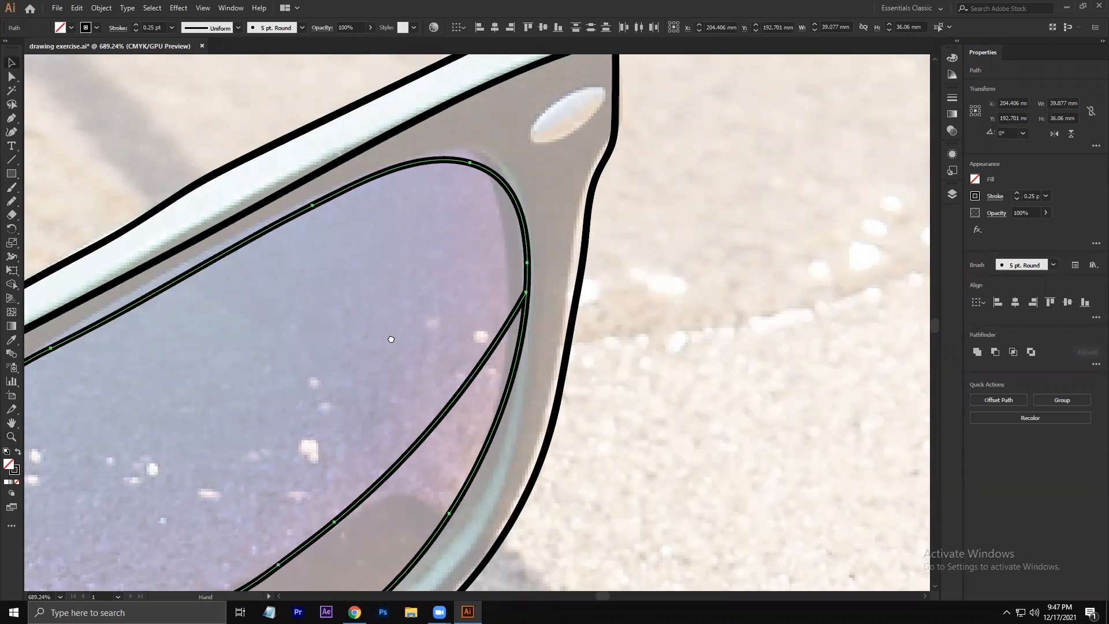
{"action": "left_click_drag", "start_coordinate": [391, 340], "coordinate": [510, 253]}
{"action": "left_click_drag", "start_coordinate": [257, 421], "coordinate": [359, 328]}
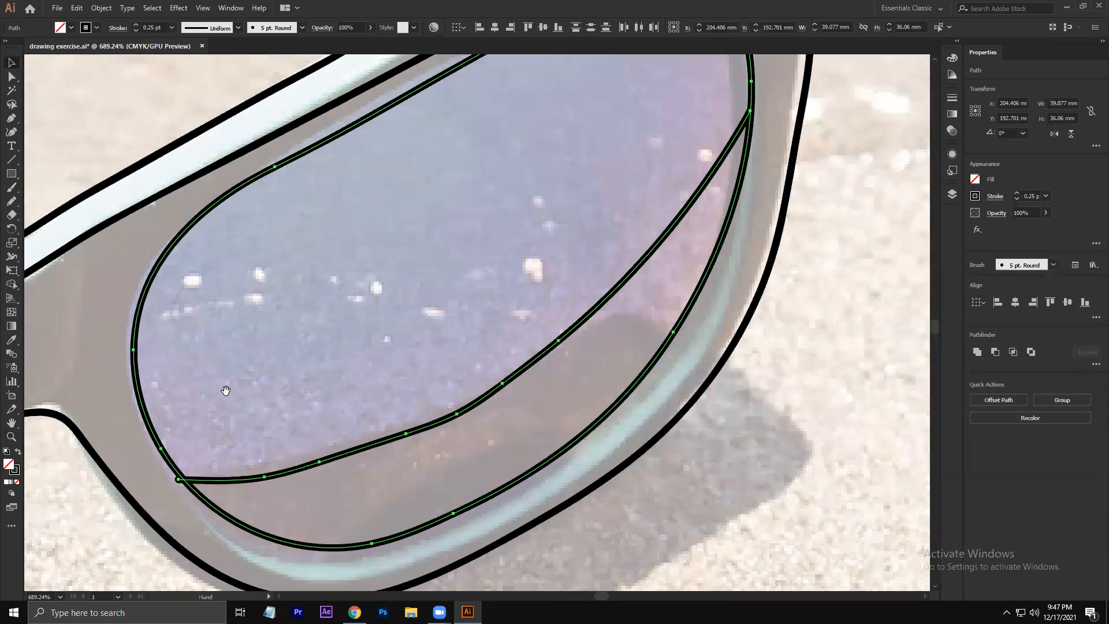
{"action": "left_click_drag", "start_coordinate": [241, 398], "coordinate": [279, 342]}
{"action": "left_click_drag", "start_coordinate": [240, 394], "coordinate": [263, 354]}
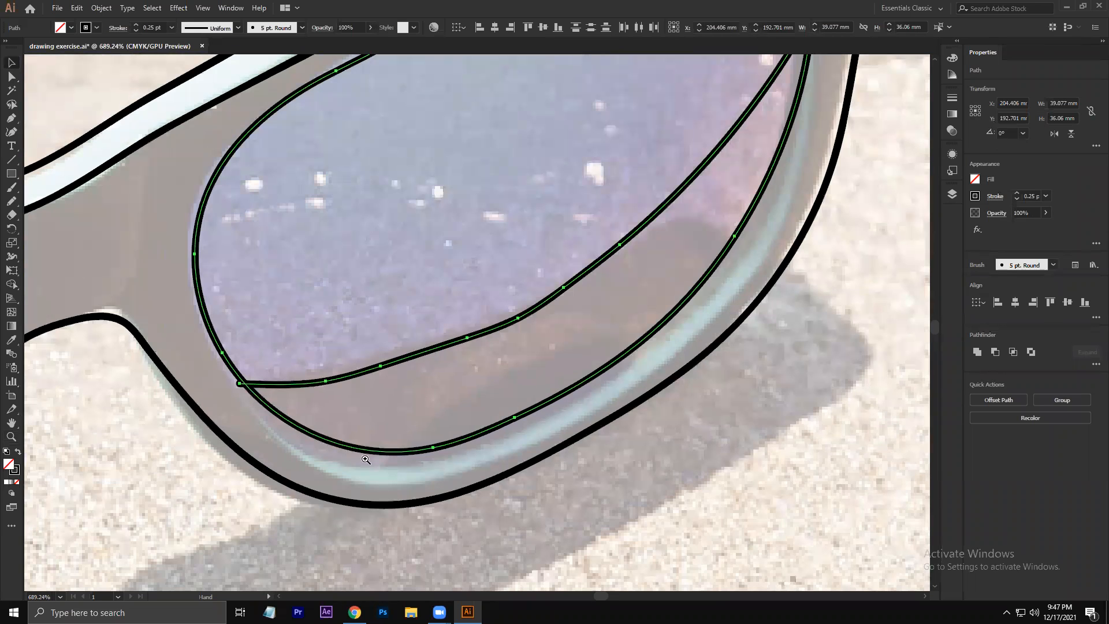
{"action": "left_click_drag", "start_coordinate": [239, 377], "coordinate": [346, 393]}
{"action": "left_click_drag", "start_coordinate": [257, 402], "coordinate": [316, 366]}
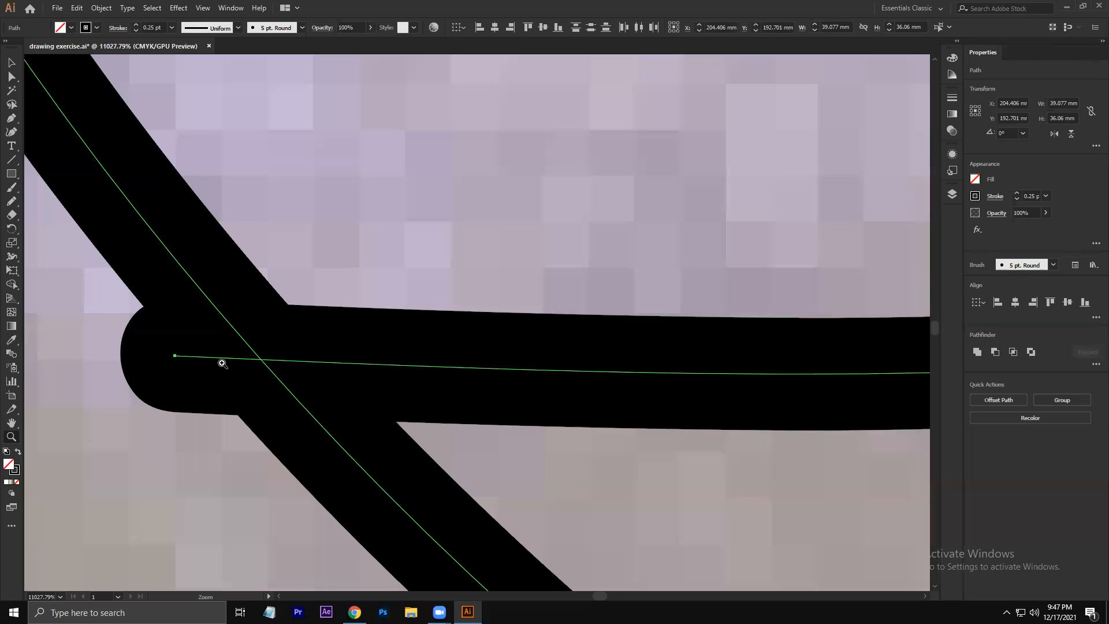
{"action": "key", "text": "ctrl+y"}
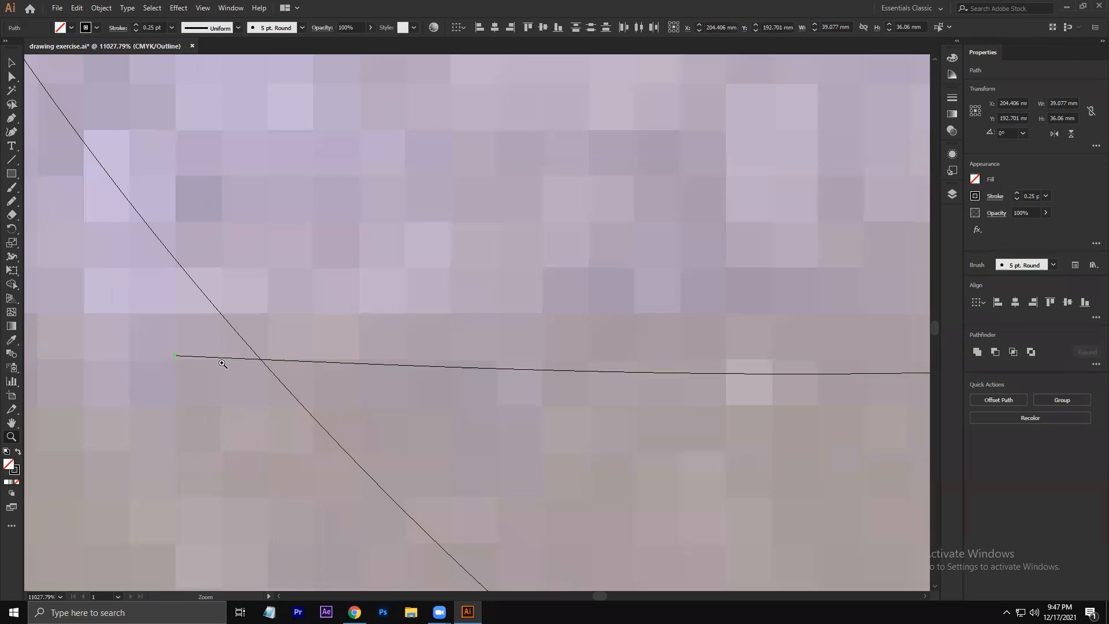
Step: Move the dividing line's bridge-side end anchor onto the right lens outline and return to the preview display
{"action": "left_click", "coordinate": [14, 77]}
{"action": "left_click_drag", "start_coordinate": [174, 356], "coordinate": [216, 356]}
{"action": "key", "text": "ctrl+z"}
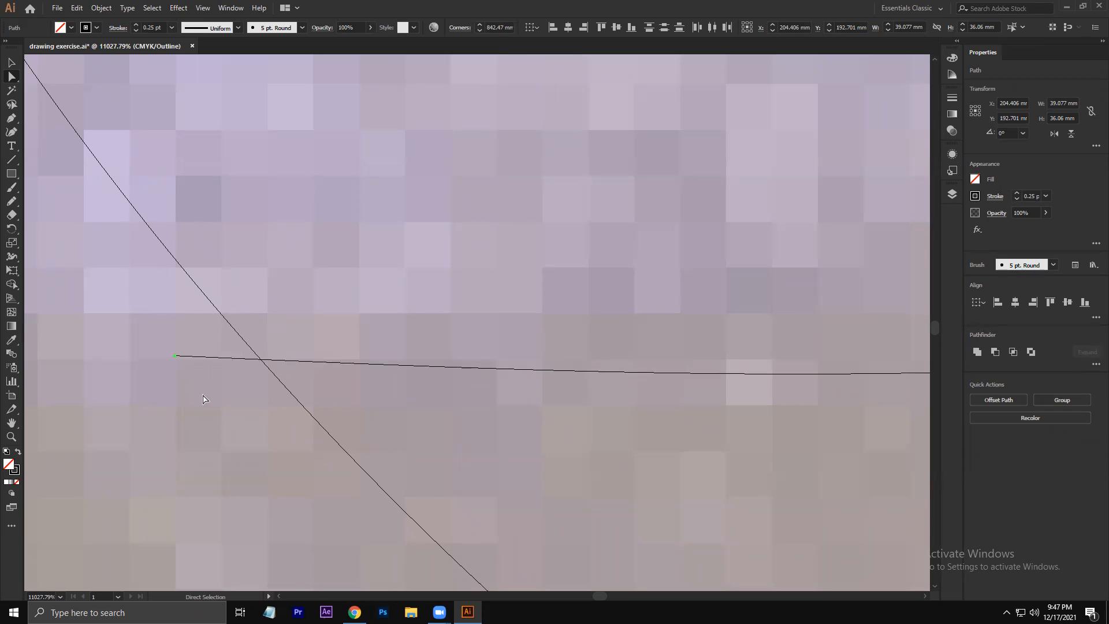
{"action": "left_click", "coordinate": [174, 356]}
{"action": "left_click_drag", "start_coordinate": [174, 357], "coordinate": [249, 346]}
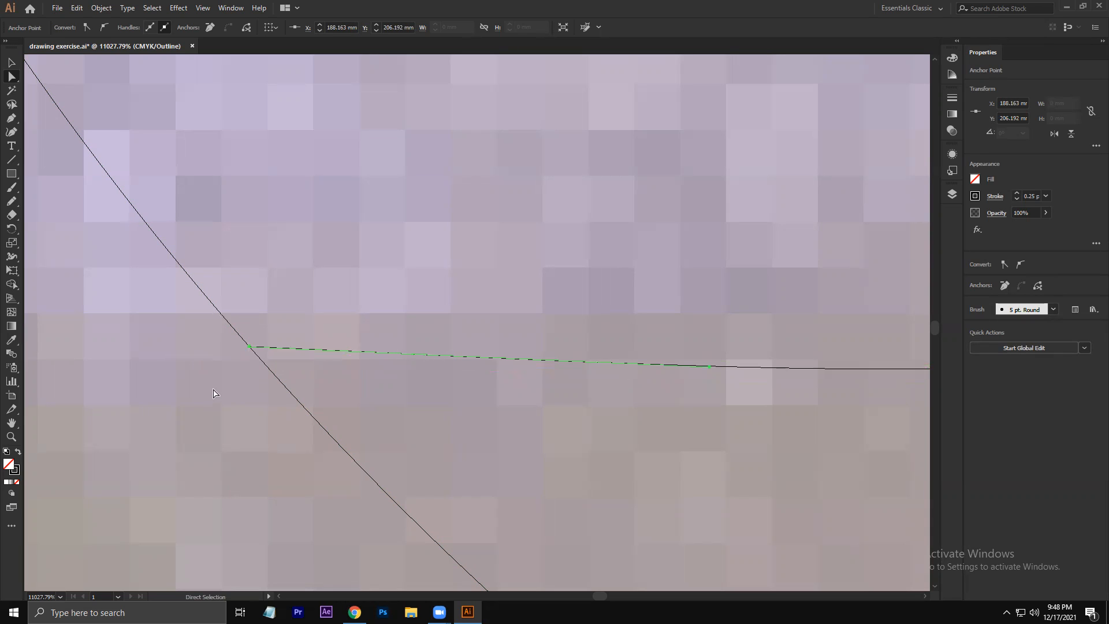
{"action": "key", "text": "ctrl+y"}
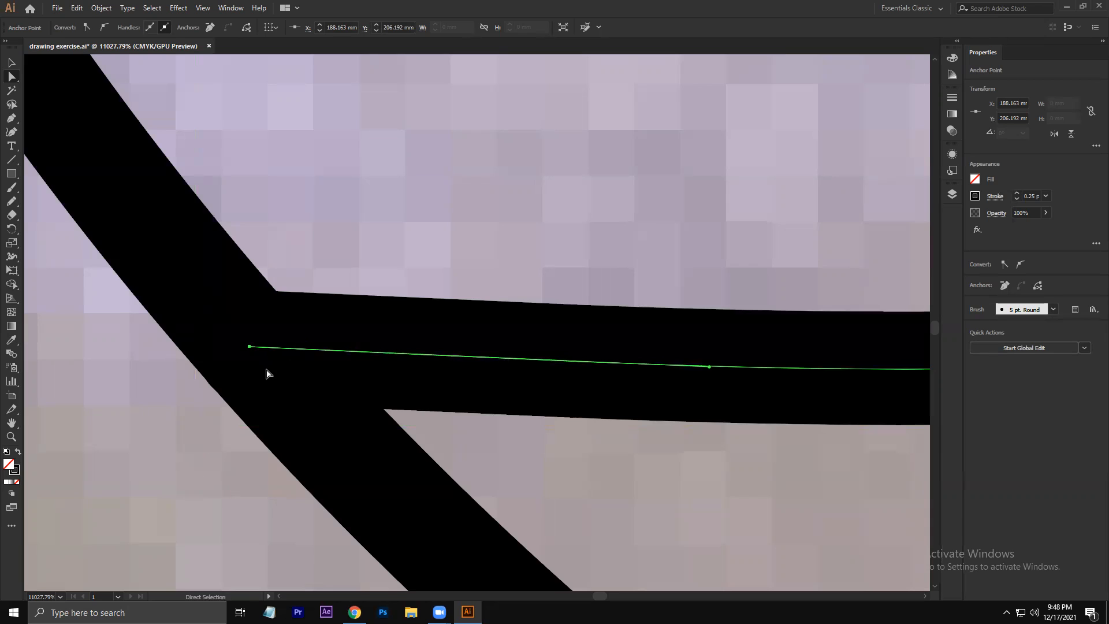
Step: Deselect the right lens's line and retouch the lower stretch of the left lens's dividing line with the Paintbrush
{"action": "left_click", "coordinate": [125, 472]}
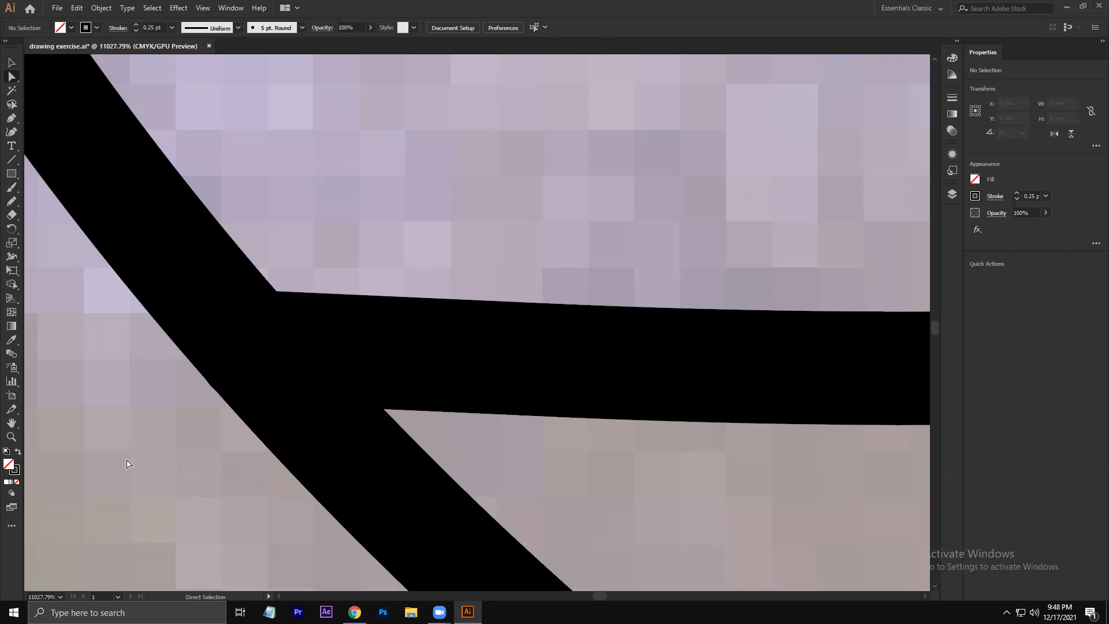
{"action": "key", "text": "z"}
{"action": "left_click_drag", "start_coordinate": [488, 281], "coordinate": [165, 485]}
{"action": "left_click_drag", "start_coordinate": [489, 311], "coordinate": [218, 470]}
{"action": "left_click_drag", "start_coordinate": [456, 295], "coordinate": [197, 300]}
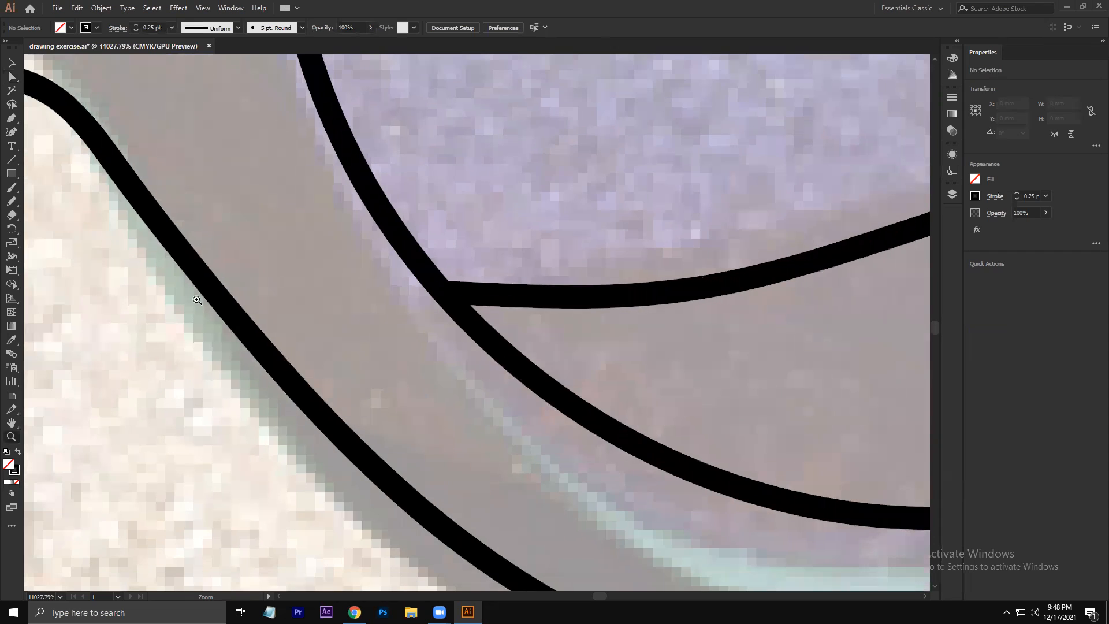
{"action": "mouse_move", "coordinate": [501, 248]}
{"action": "left_mouse_down"}
{"action": "mouse_move", "coordinate": [165, 238]}
{"action": "mouse_move", "coordinate": [21, 63]}
{"action": "left_mouse_up"}
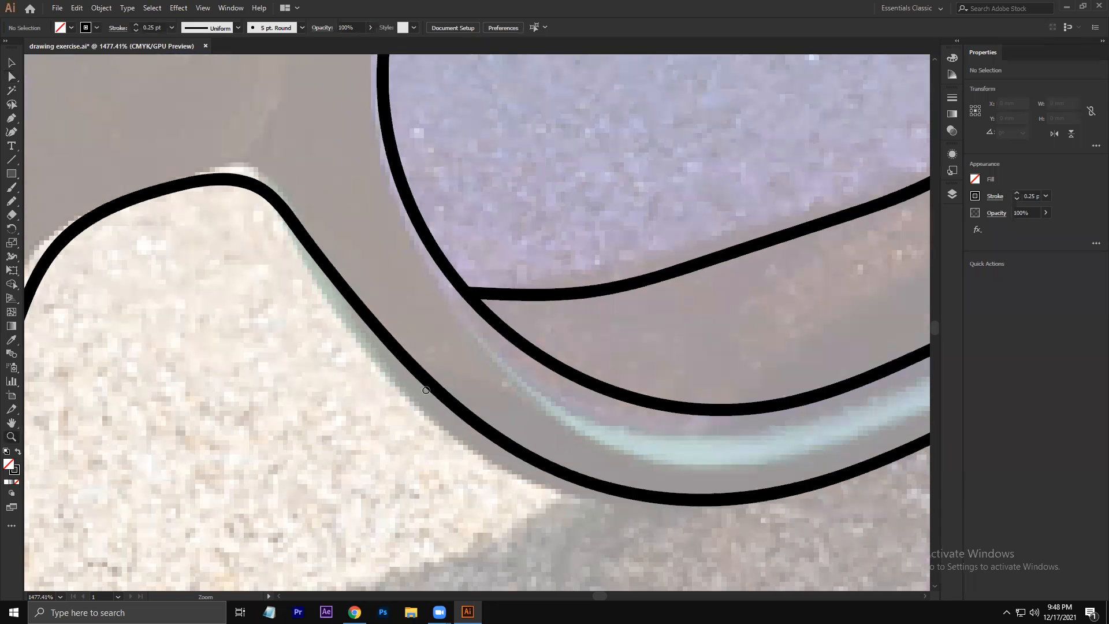
{"action": "left_click_drag", "start_coordinate": [335, 432], "coordinate": [264, 443]}
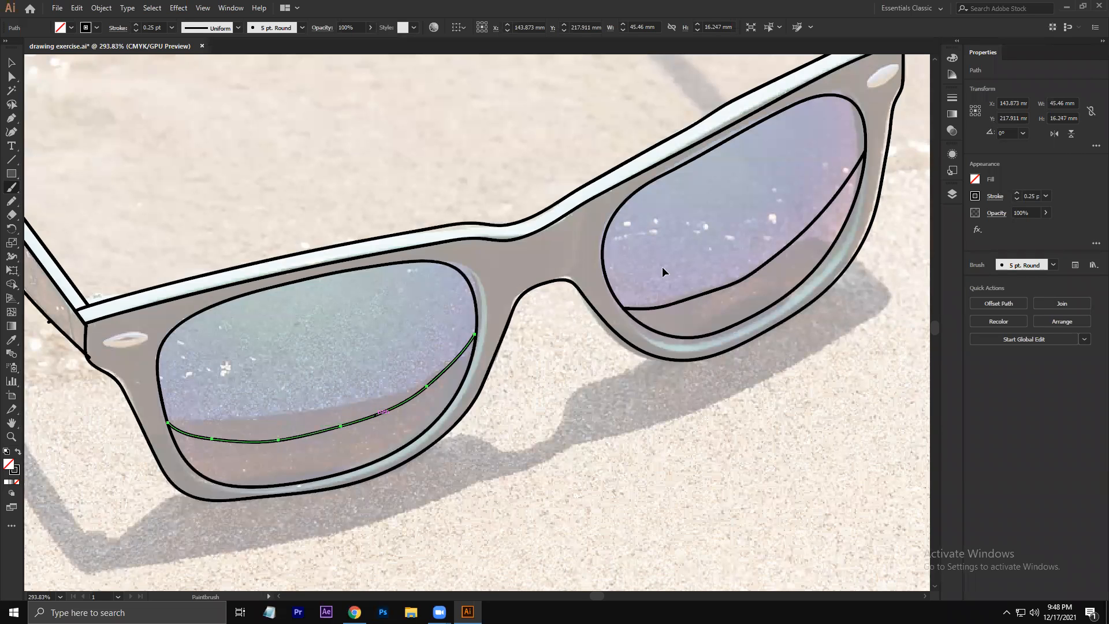
{"action": "left_click_drag", "start_coordinate": [658, 272], "coordinate": [591, 244]}
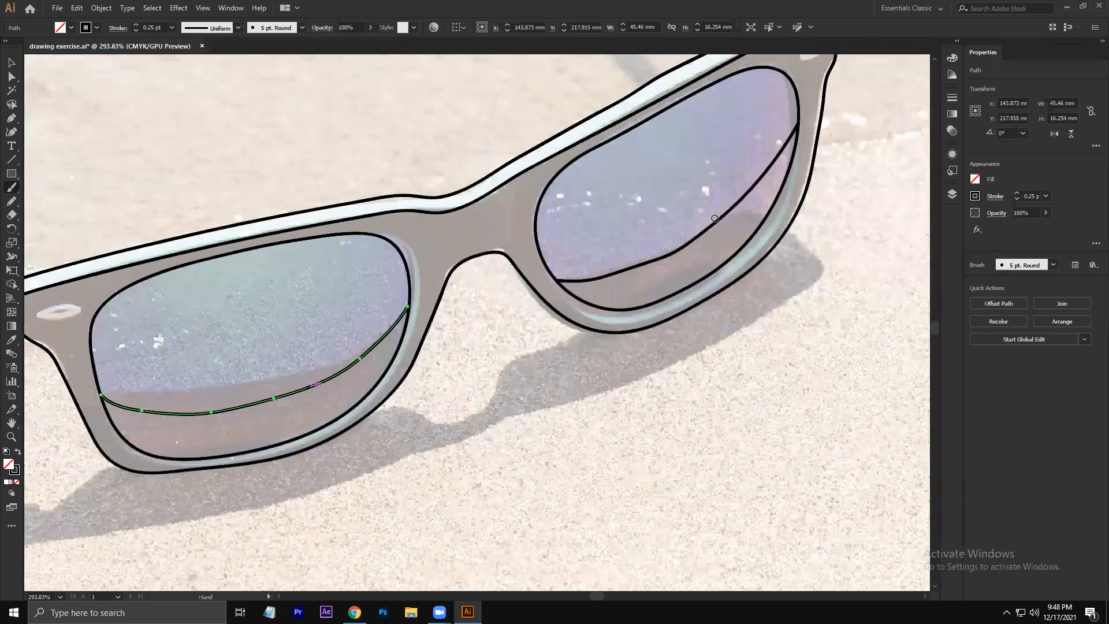
{"action": "left_click_drag", "start_coordinate": [700, 282], "coordinate": [693, 282]}
Step: Retouch the bridge-side stretch of the right lens's dividing line with the Paintbrush and deselect it
{"action": "key", "text": "v"}
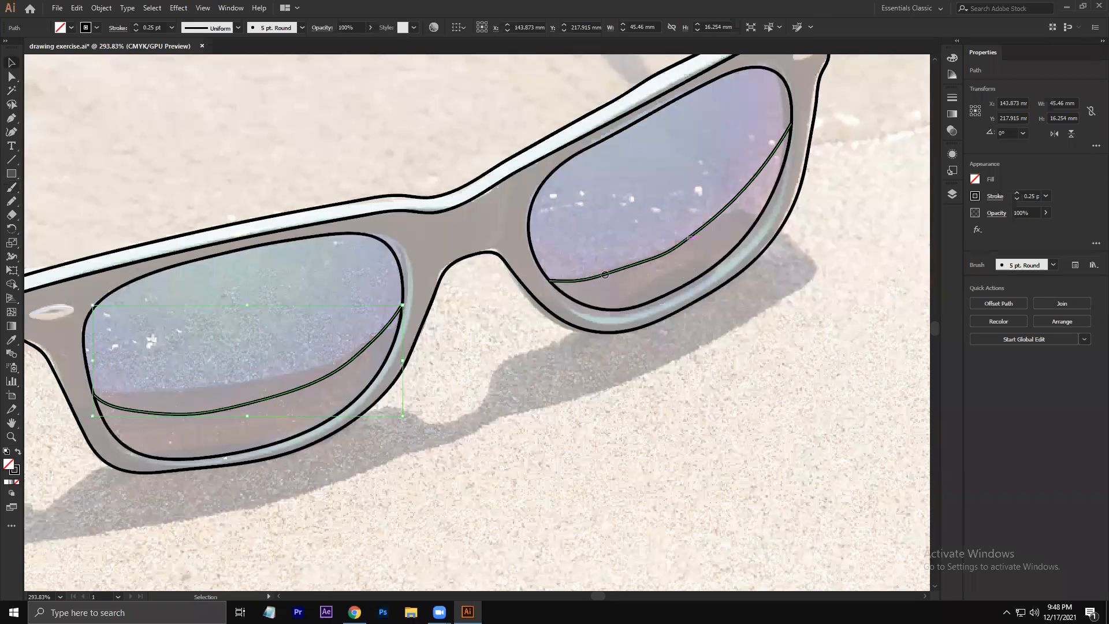
{"action": "left_click", "coordinate": [631, 264]}
{"action": "key", "text": "b"}
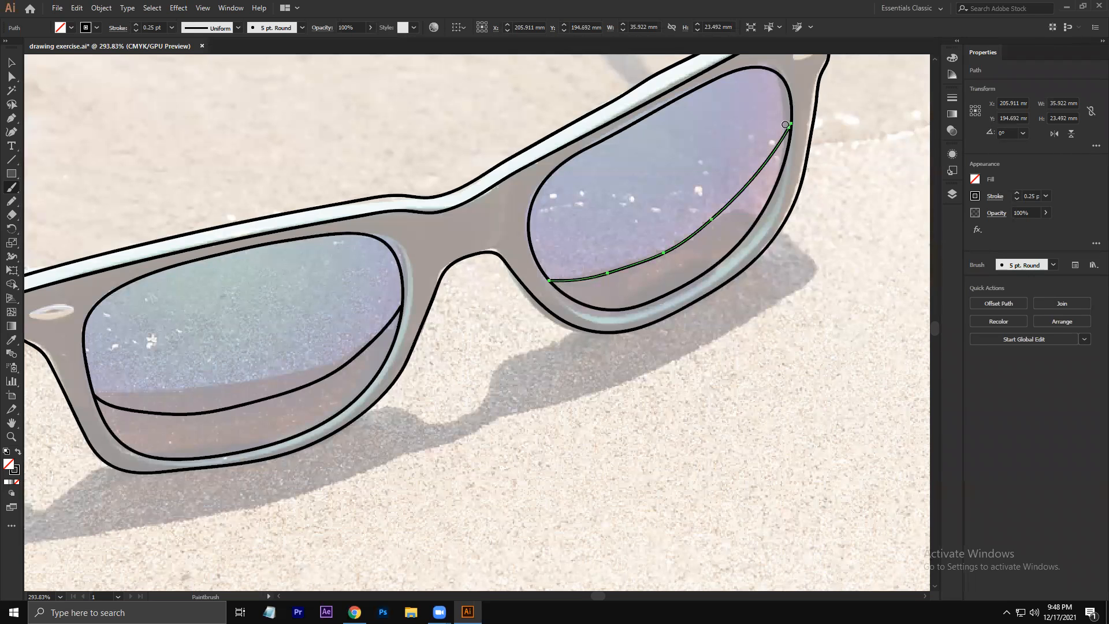
{"action": "left_click_drag", "start_coordinate": [592, 269], "coordinate": [638, 251]}
{"action": "key", "text": "v"}
{"action": "left_click", "coordinate": [384, 262]}
Step: Hide the image layer so that the traced sunglasses stand without the reference photo
{"action": "key", "text": "ctrl+space"}
{"action": "left_click_drag", "start_coordinate": [404, 217], "coordinate": [368, 201]}
{"action": "left_click_drag", "start_coordinate": [2, 70], "coordinate": [47, 92]}
{"action": "left_click_drag", "start_coordinate": [683, 220], "coordinate": [662, 263]}
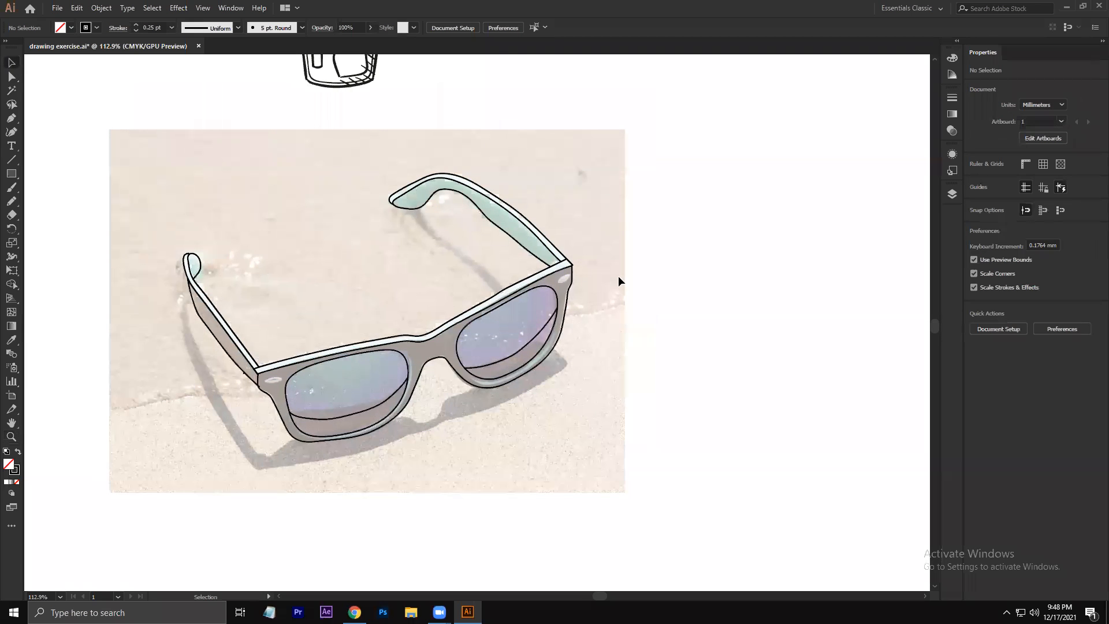
{"action": "left_click", "coordinate": [956, 193]}
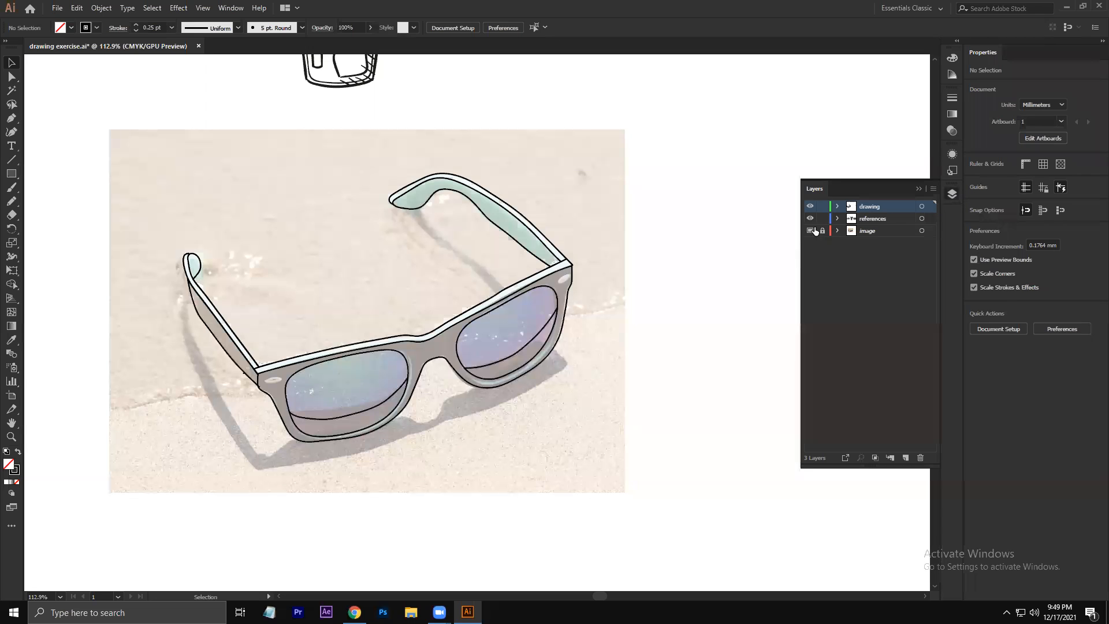
{"action": "left_click", "coordinate": [809, 231]}
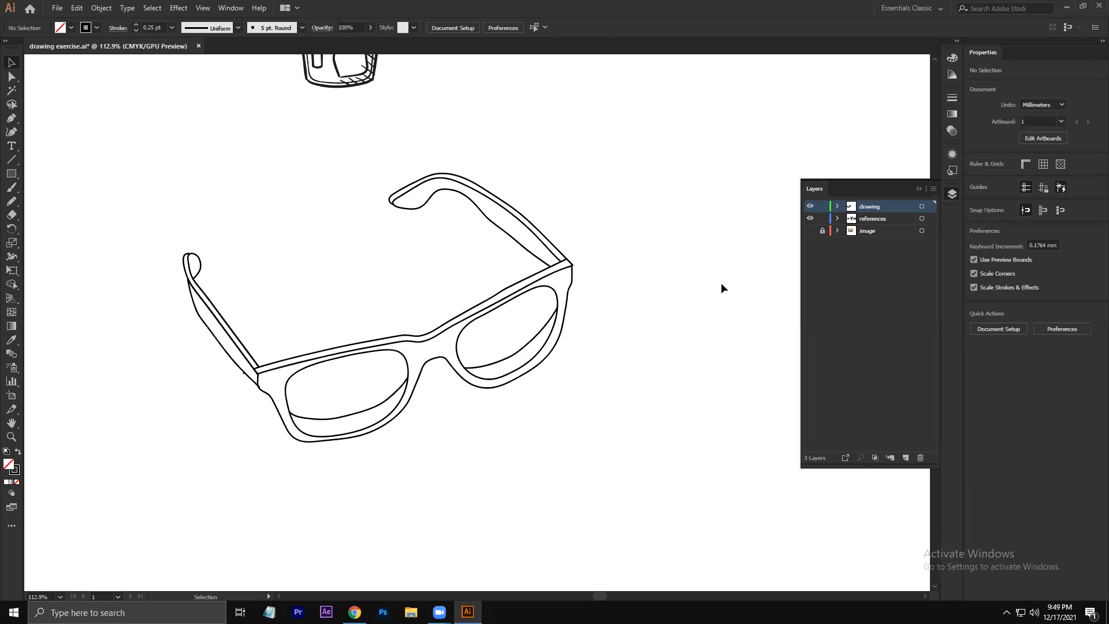
Step: Group all lines of the traced sunglasses and shift the group as one object on the artboard
{"action": "left_click_drag", "start_coordinate": [103, 145], "coordinate": [653, 448]}
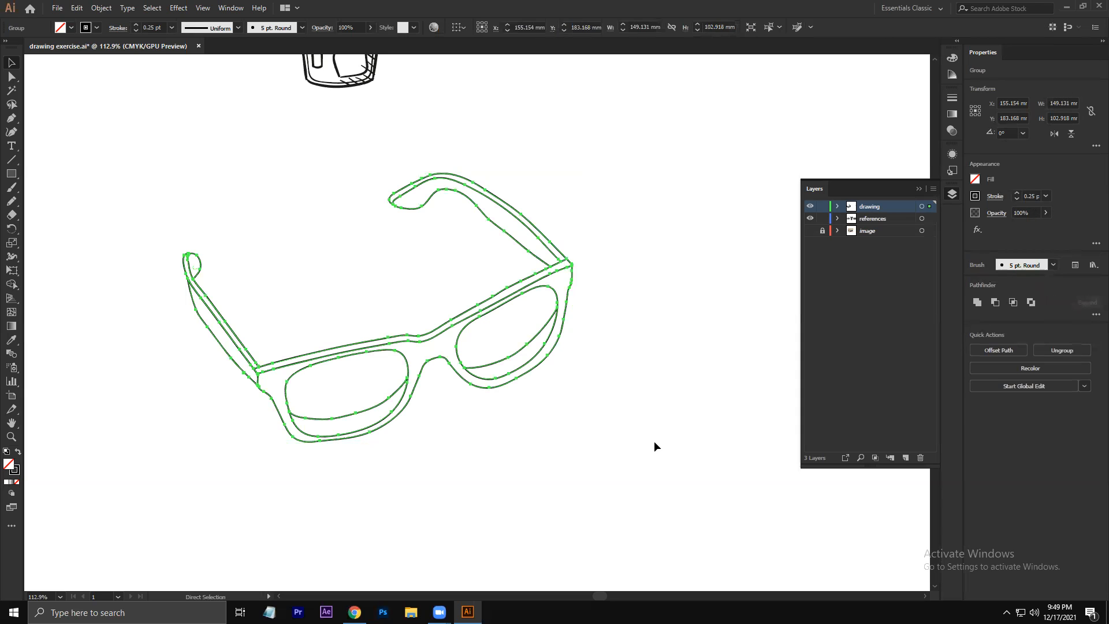
{"action": "left_click", "coordinate": [659, 390]}
{"action": "left_click_drag", "start_coordinate": [528, 289], "coordinate": [432, 257]}
{"action": "left_click", "coordinate": [517, 162]}
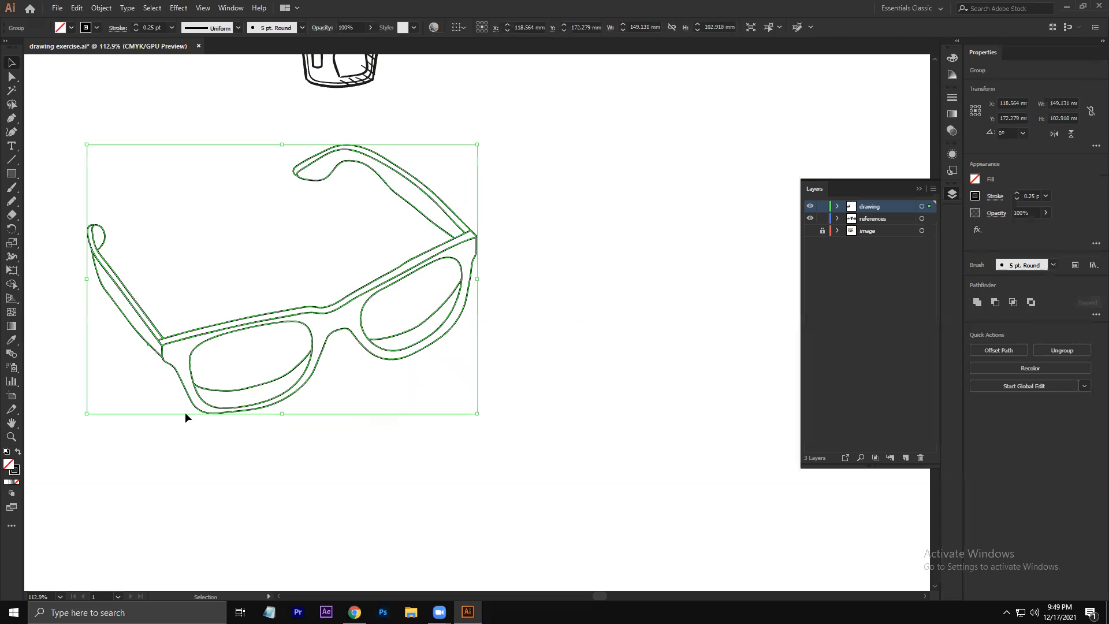
{"action": "left_click_drag", "start_coordinate": [202, 337], "coordinate": [537, 283]}
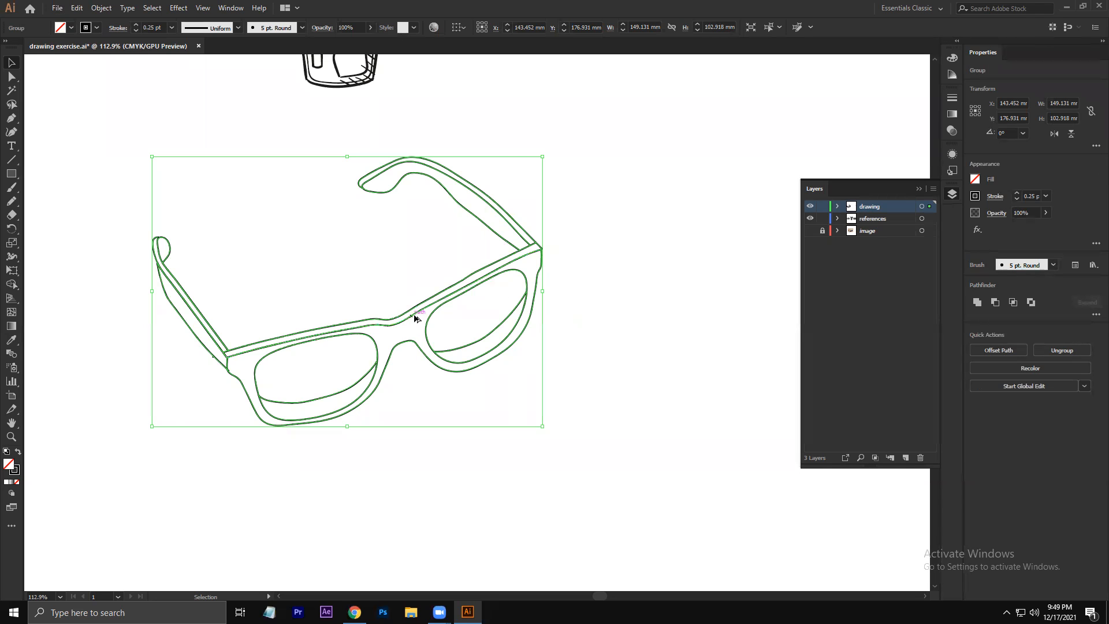
Step: Place a copy of the sunglasses group beside the original, slightly higher on the artboard, and deselect it
{"action": "left_click_drag", "start_coordinate": [434, 312], "coordinate": [786, 227]}
{"action": "key", "text": "ctrl+z"}
{"action": "left_click_drag", "start_coordinate": [293, 397], "coordinate": [133, 501]}
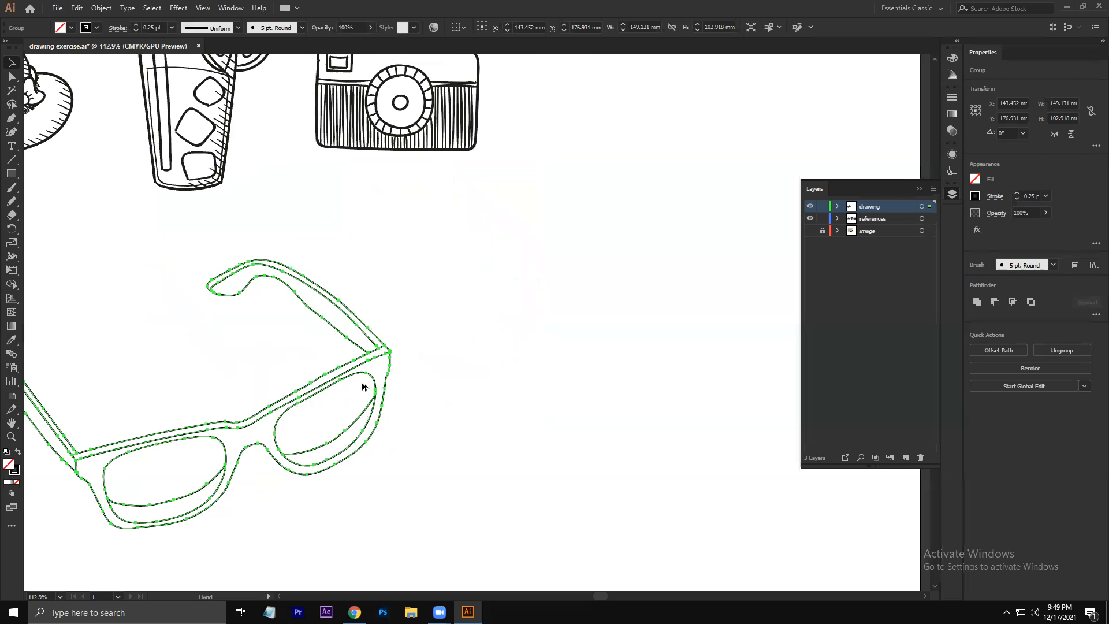
{"action": "left_click_drag", "start_coordinate": [297, 397], "coordinate": [749, 320]}
{"action": "left_click", "coordinate": [588, 509]}
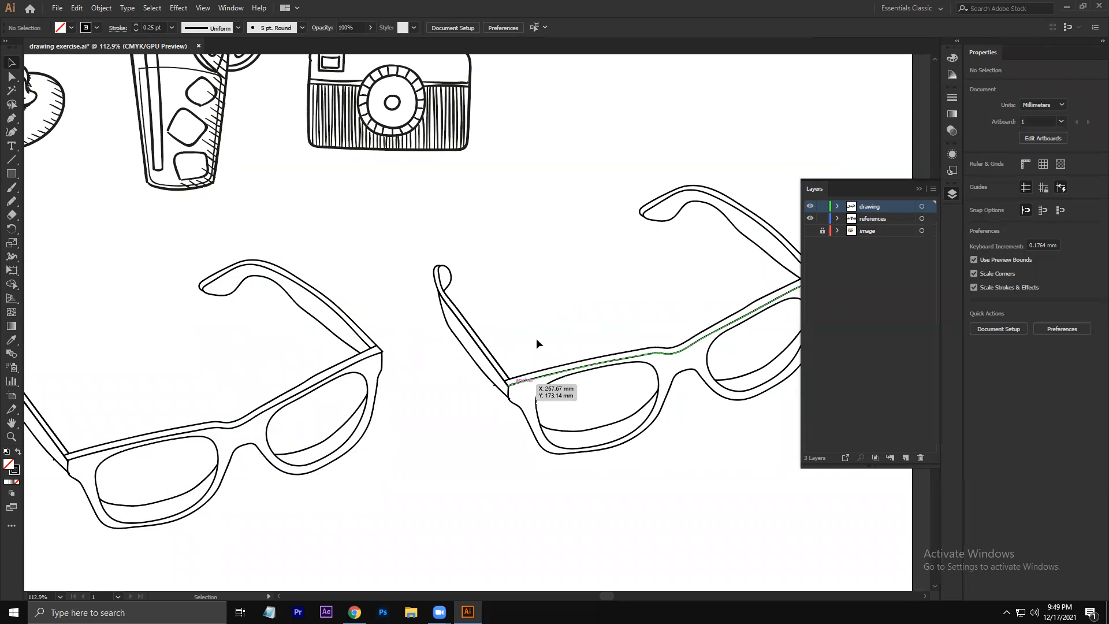
Step: Open the Simplify settings for the copied sunglasses group, keep the copy unobstructed and enable the preview
{"action": "scroll", "coordinate": [617, 316], "scroll_direction": "down", "scroll_amount": 2}
{"action": "scroll", "coordinate": [617, 316], "scroll_direction": "right", "scroll_amount": 2}
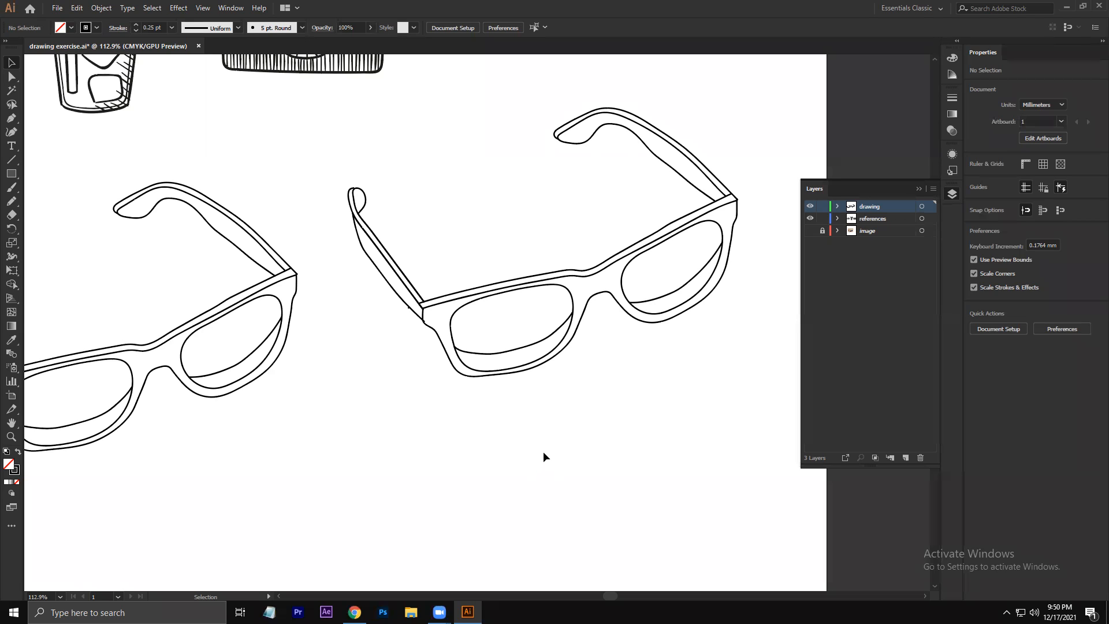
{"action": "left_click_drag", "start_coordinate": [324, 145], "coordinate": [724, 358]}
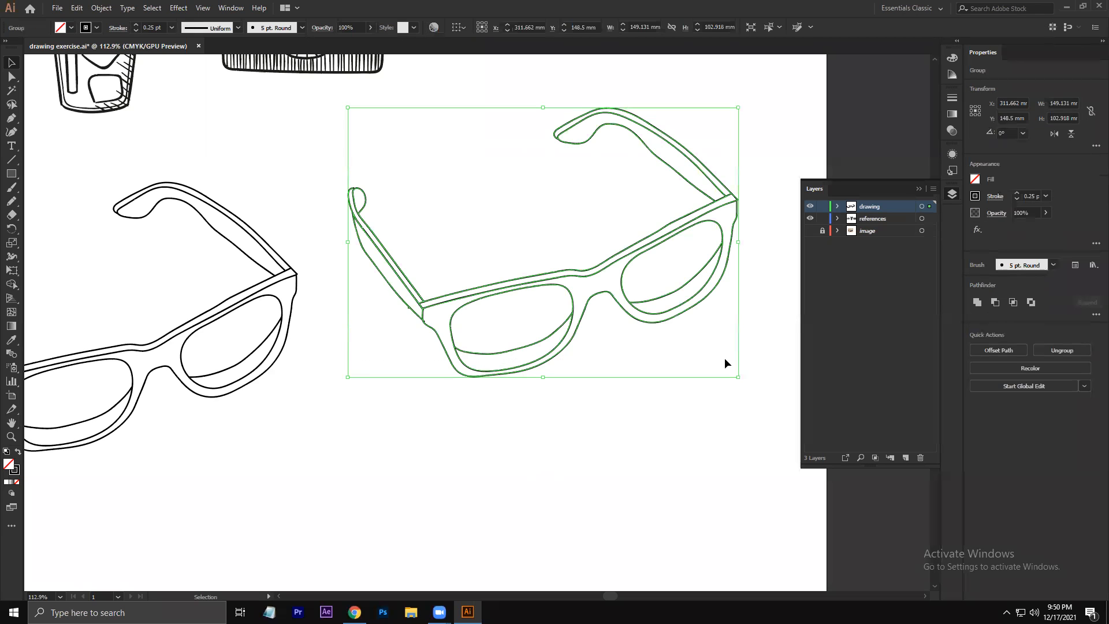
{"action": "left_click", "coordinate": [102, 8]}
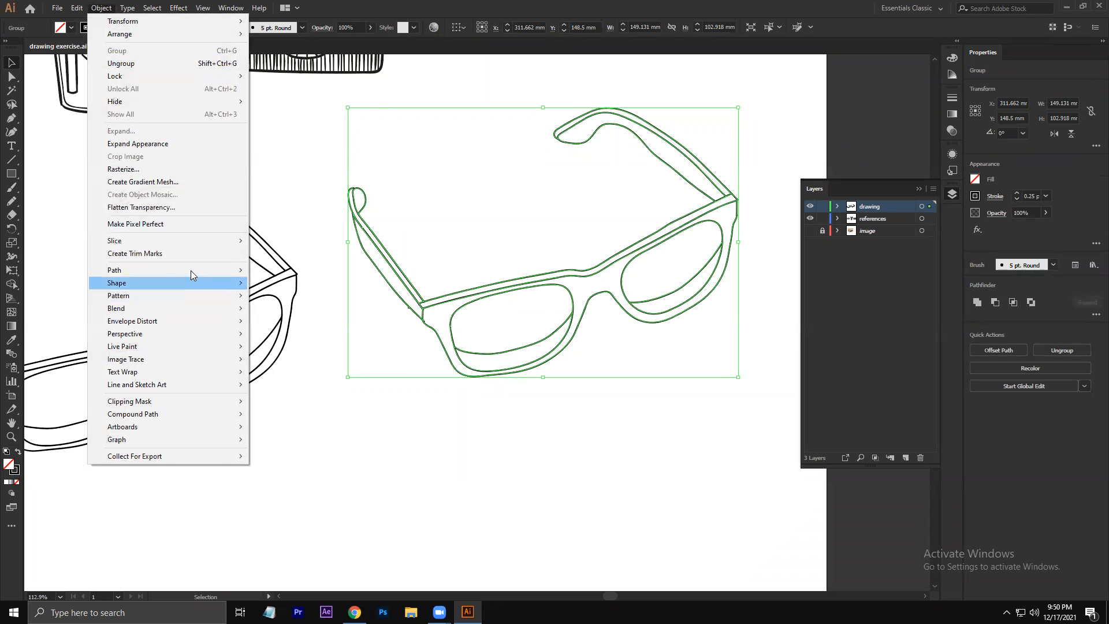
{"action": "mouse_move", "coordinate": [188, 269]}
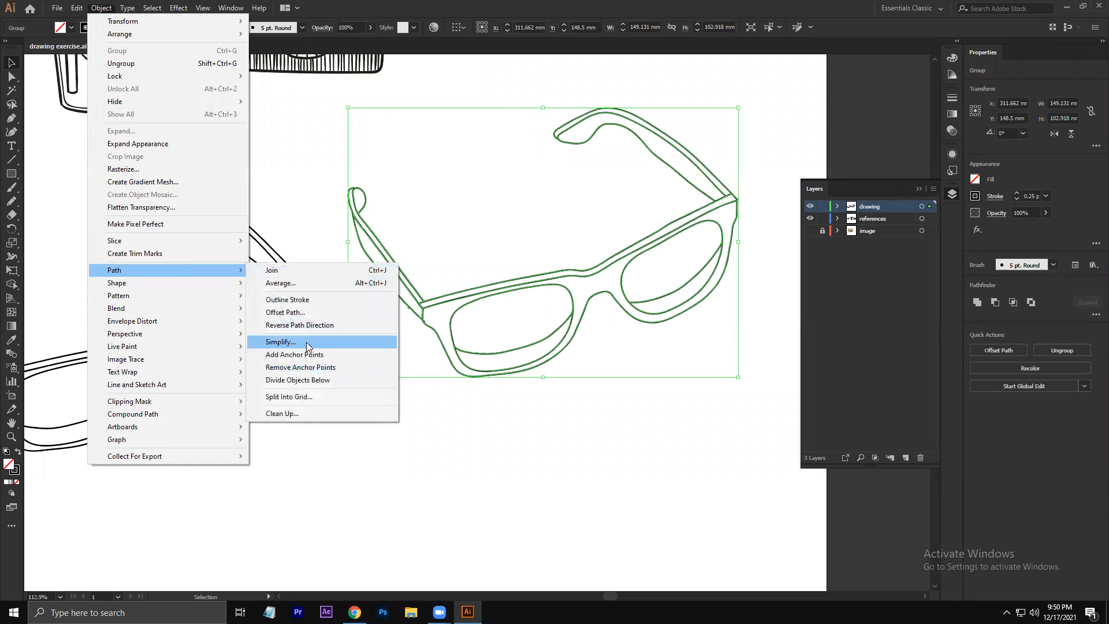
{"action": "left_click", "coordinate": [282, 341]}
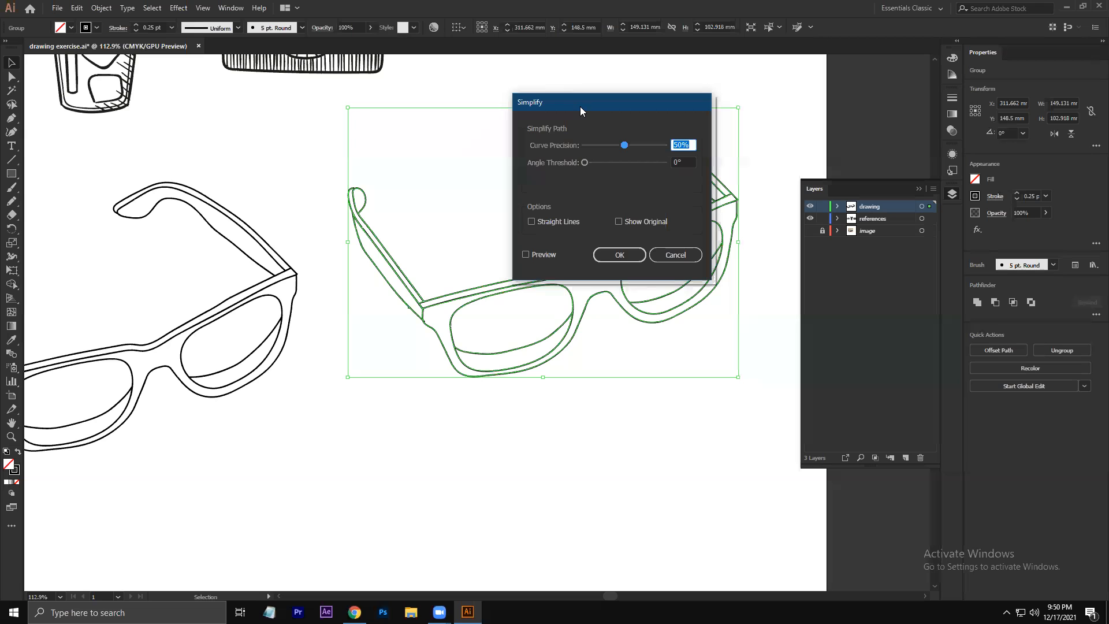
{"action": "left_click_drag", "start_coordinate": [580, 106], "coordinate": [698, 394]}
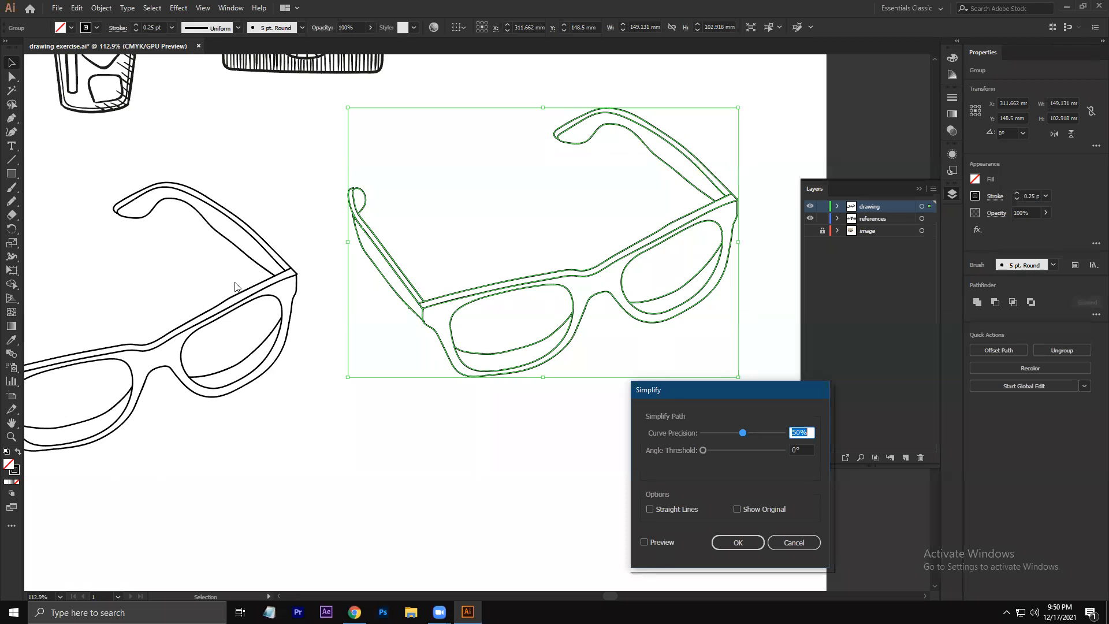
{"action": "left_click_drag", "start_coordinate": [752, 387], "coordinate": [224, 124]}
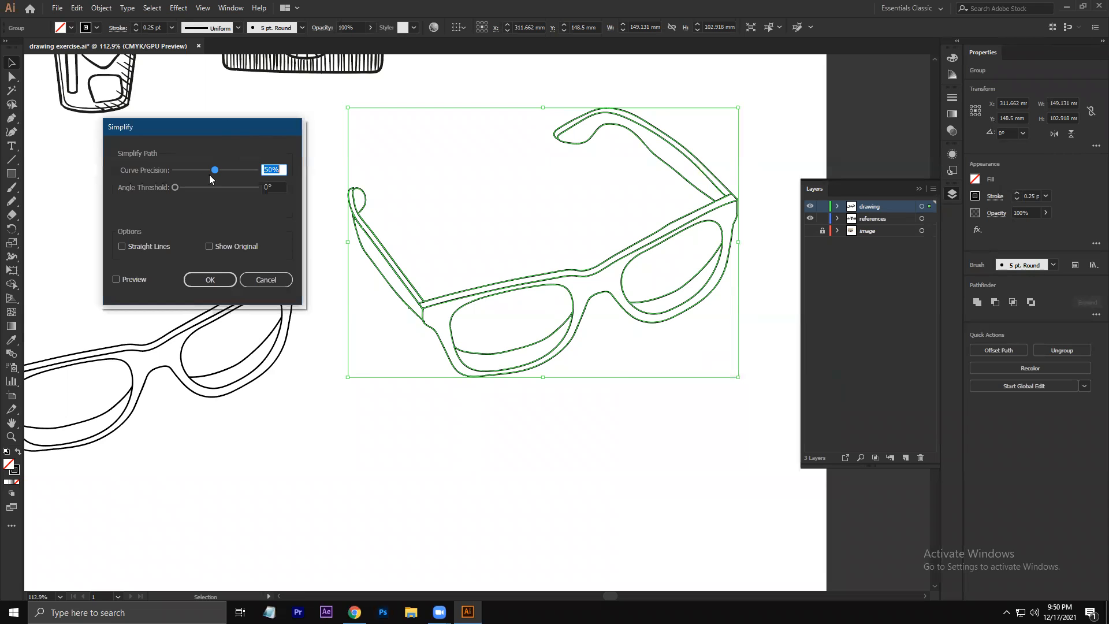
{"action": "left_click", "coordinate": [116, 278]}
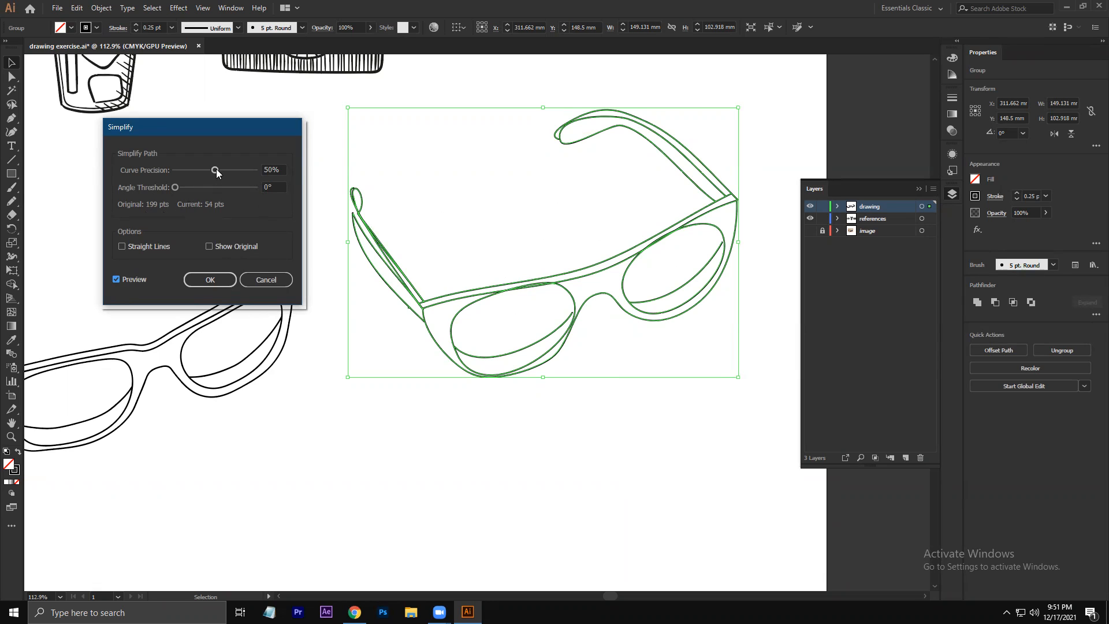
Step: Simplify the copied sunglasses with 94% curve precision and a 65° angle threshold, and deselect the group
{"action": "left_click_drag", "start_coordinate": [214, 171], "coordinate": [250, 176]}
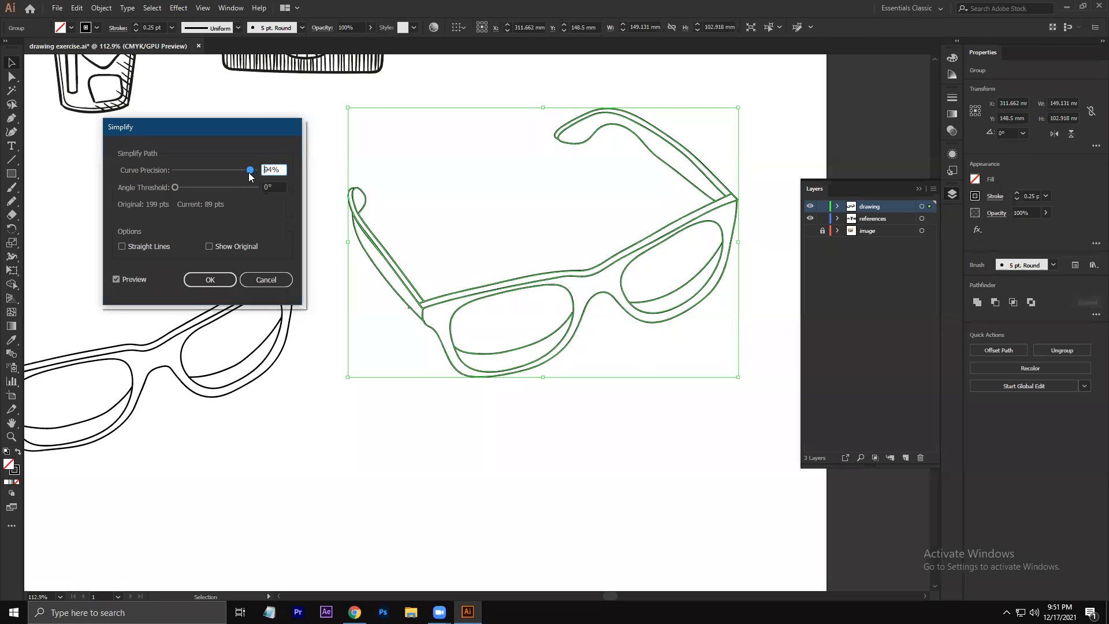
{"action": "left_click_drag", "start_coordinate": [176, 187], "coordinate": [207, 192]}
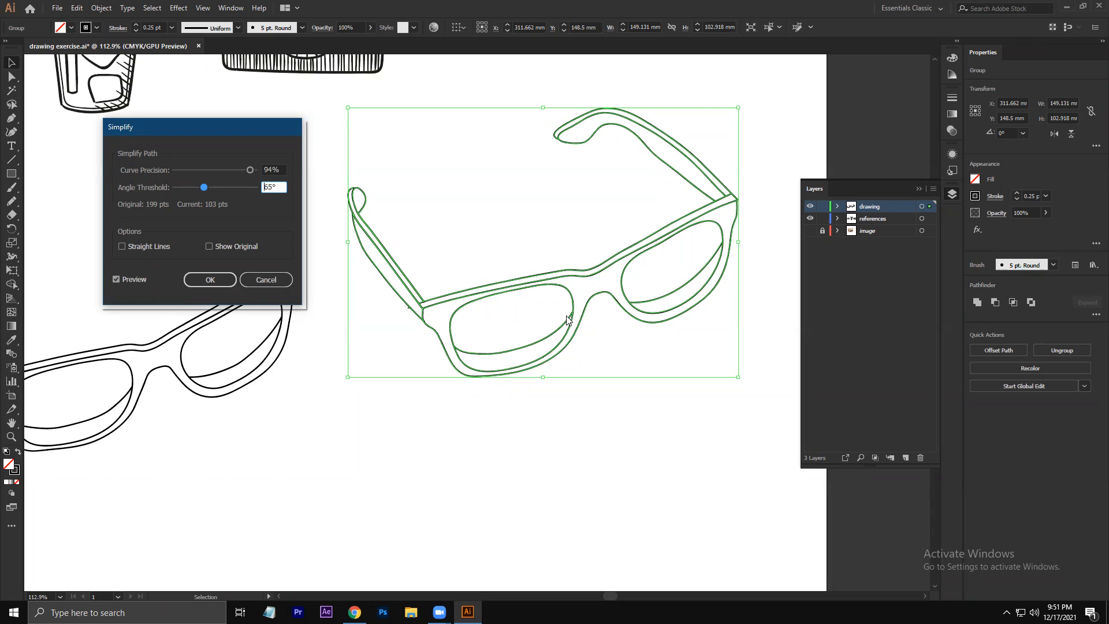
{"action": "left_click", "coordinate": [210, 279]}
{"action": "left_click", "coordinate": [485, 413]}
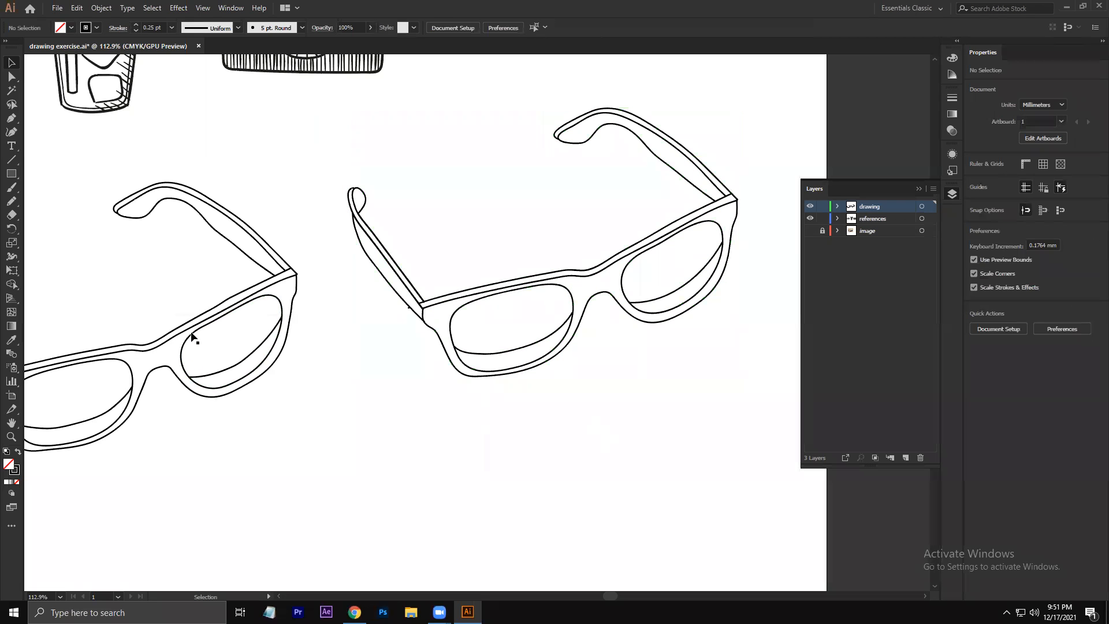
Step: Bring the copied sunglasses into close view and choose the Live Paint Bucket tool
{"action": "left_click_drag", "start_coordinate": [275, 292], "coordinate": [305, 374]}
{"action": "key", "text": "z"}
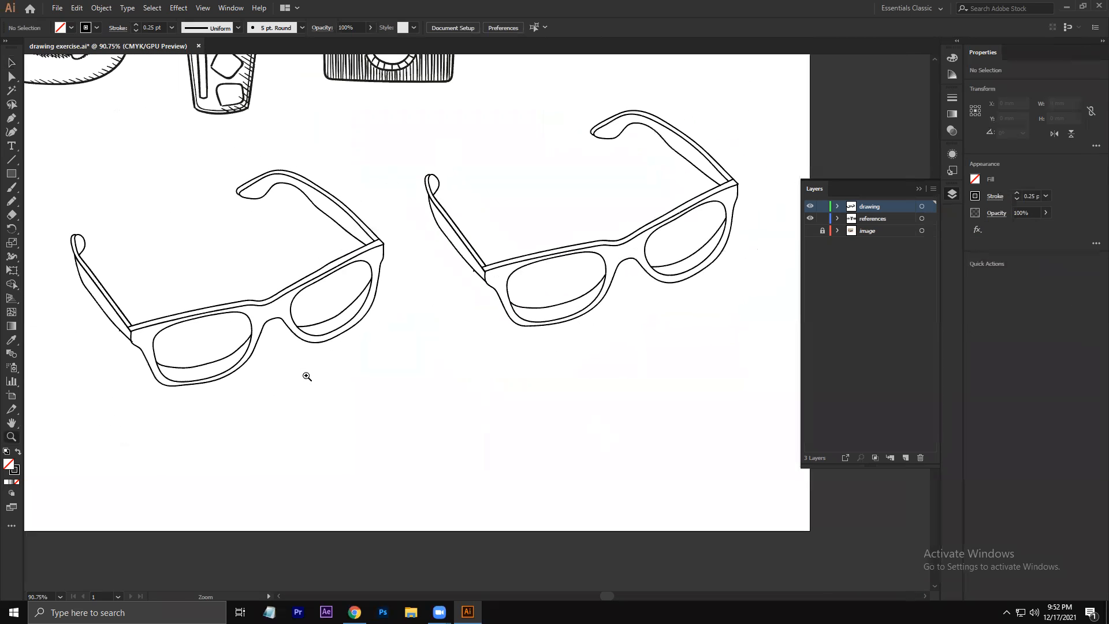
{"action": "left_click_drag", "start_coordinate": [510, 228], "coordinate": [569, 326]}
{"action": "left_click_drag", "start_coordinate": [555, 238], "coordinate": [506, 284]}
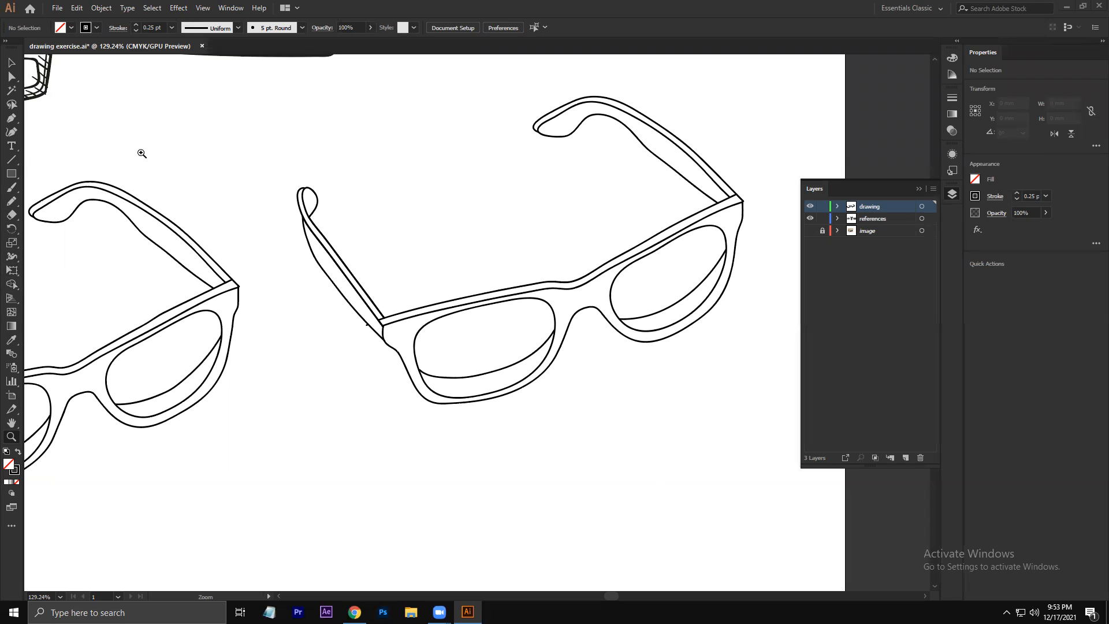
{"action": "left_click", "coordinate": [11, 62]}
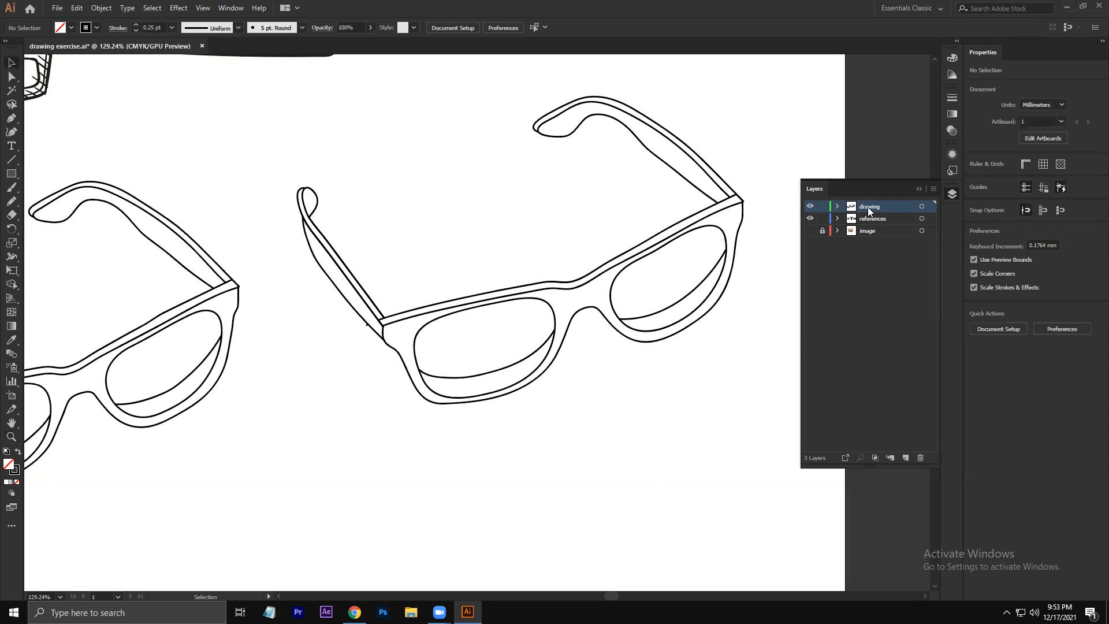
{"action": "key", "text": "shift+m"}
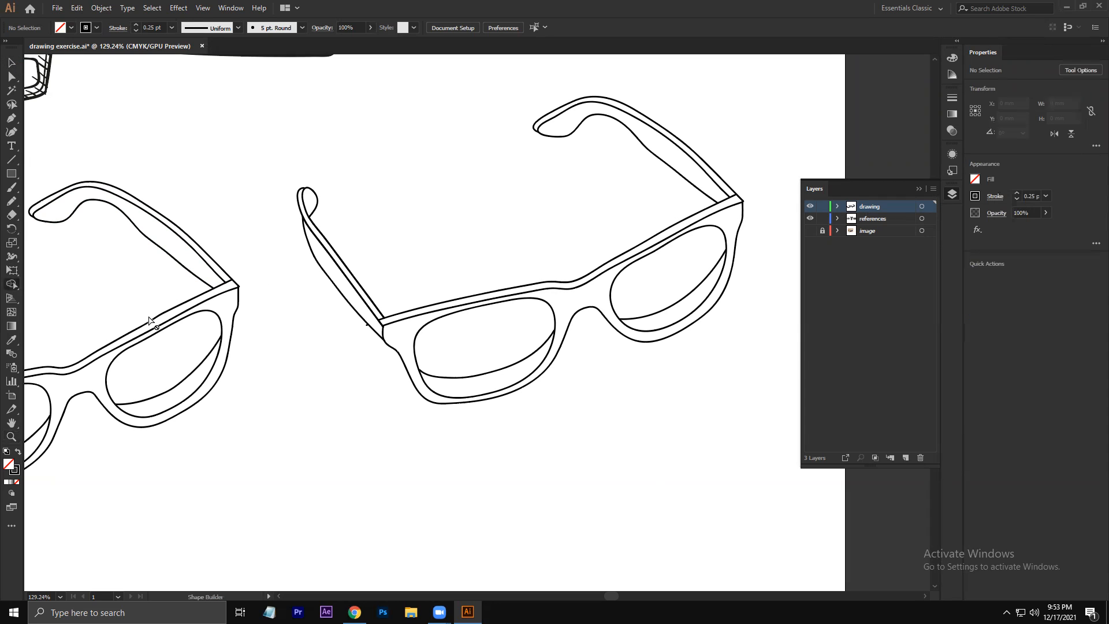
{"action": "left_click", "coordinate": [14, 283]}
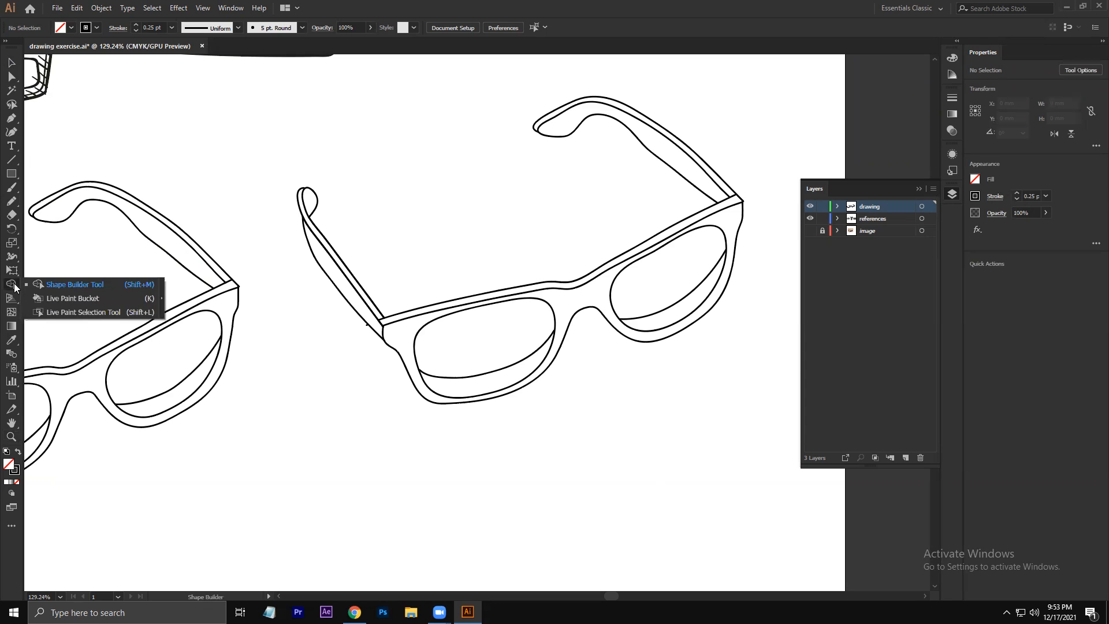
{"action": "left_click", "coordinate": [73, 298]}
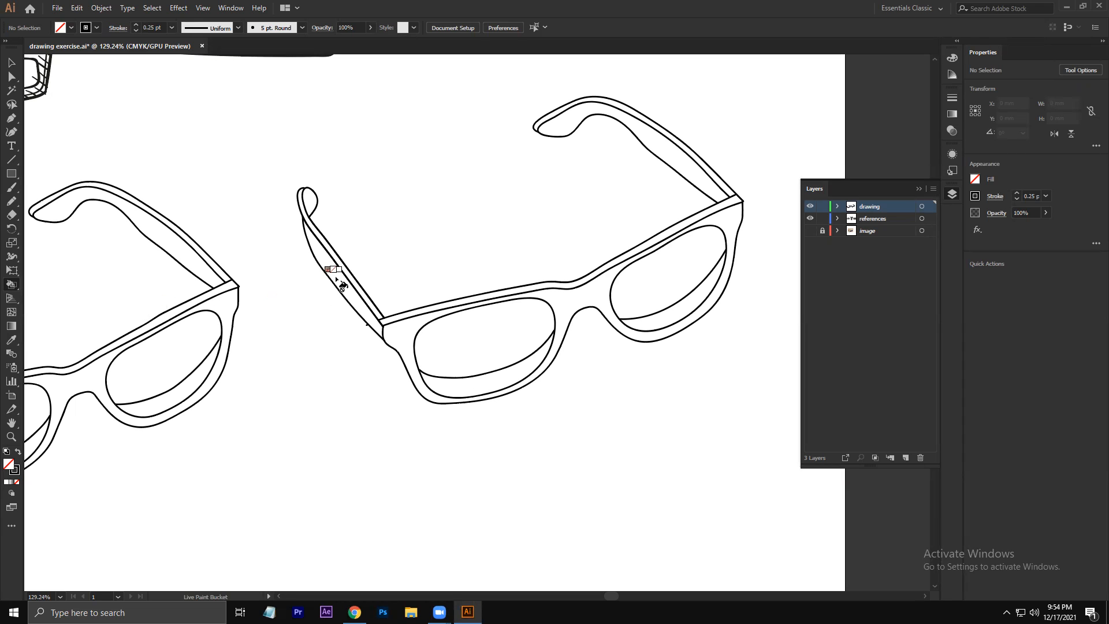
Step: Expand the drawing layer's contents, select the copied sunglasses group and activate the Live Paint Bucket tool for it
{"action": "left_click", "coordinate": [838, 206]}
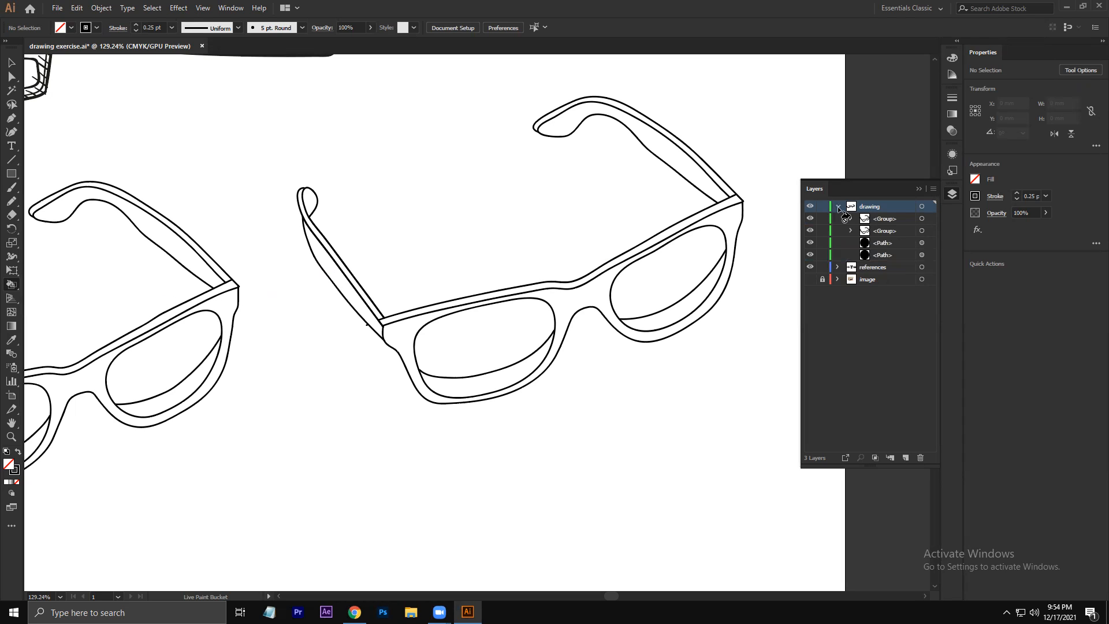
{"action": "left_click", "coordinate": [884, 230]}
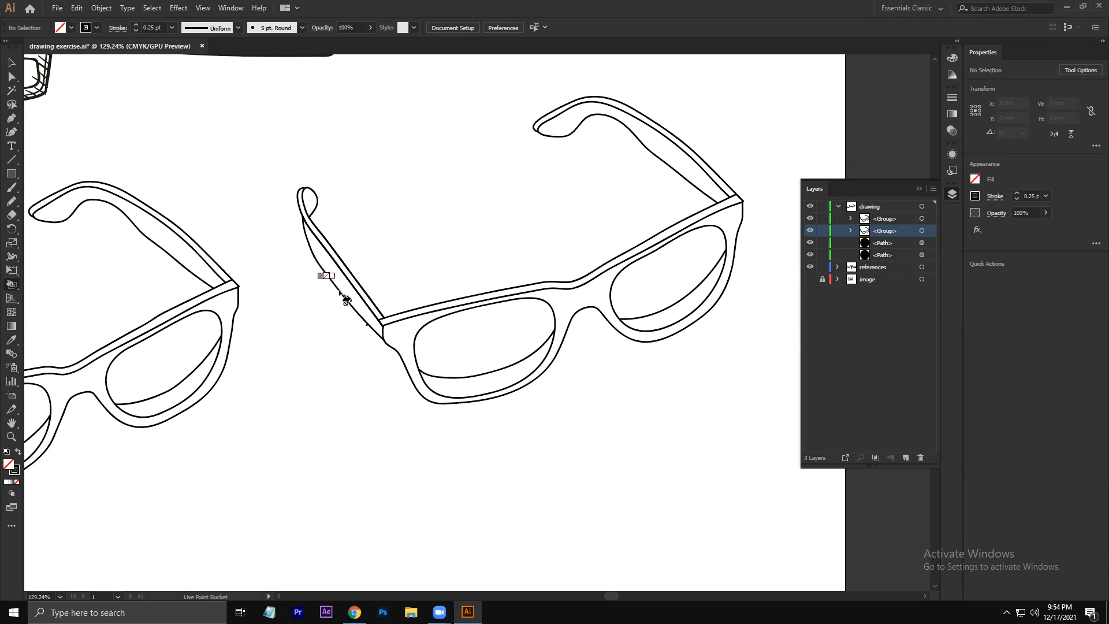
{"action": "left_click", "coordinate": [11, 63]}
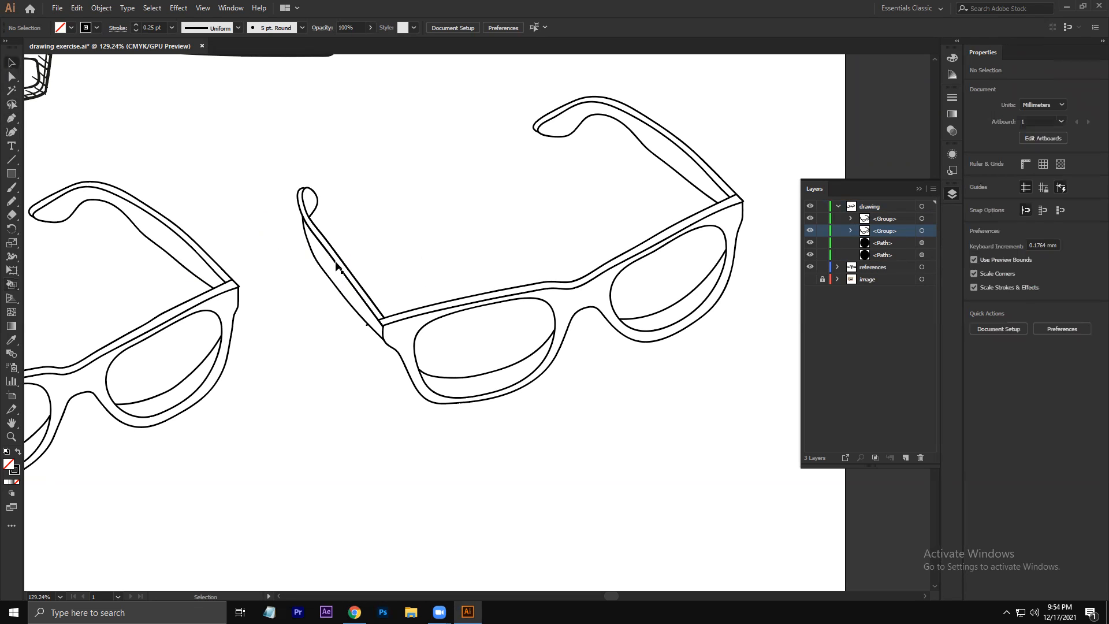
{"action": "mouse_move", "coordinate": [260, 149]}
{"action": "left_mouse_down"}
{"action": "mouse_move", "coordinate": [495, 307]}
{"action": "mouse_move", "coordinate": [590, 352]}
{"action": "left_mouse_up"}
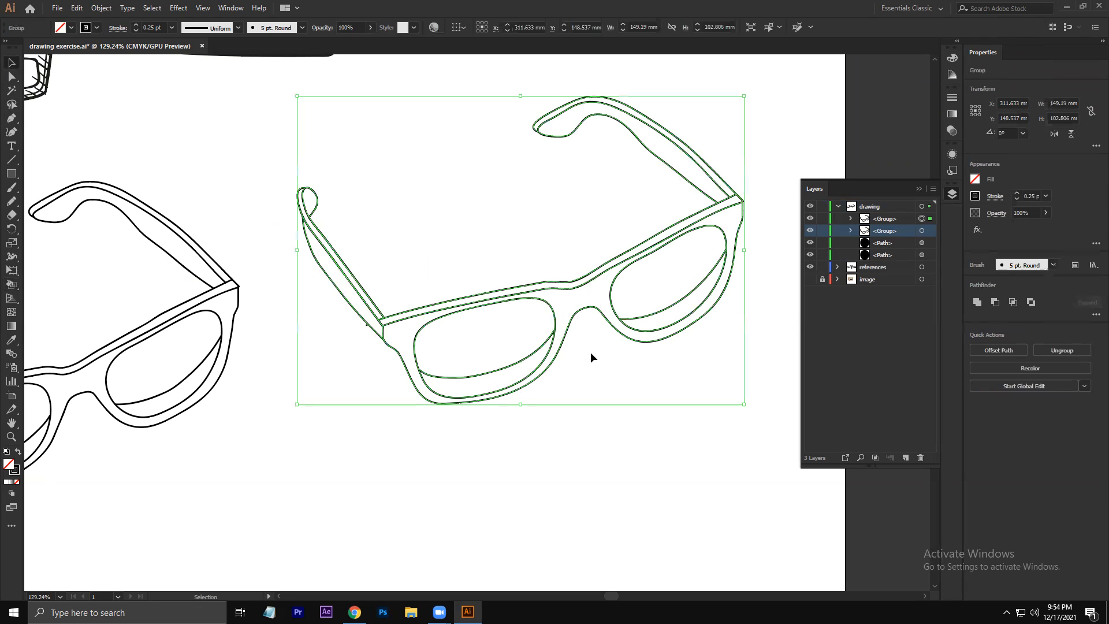
{"action": "key", "text": "k"}
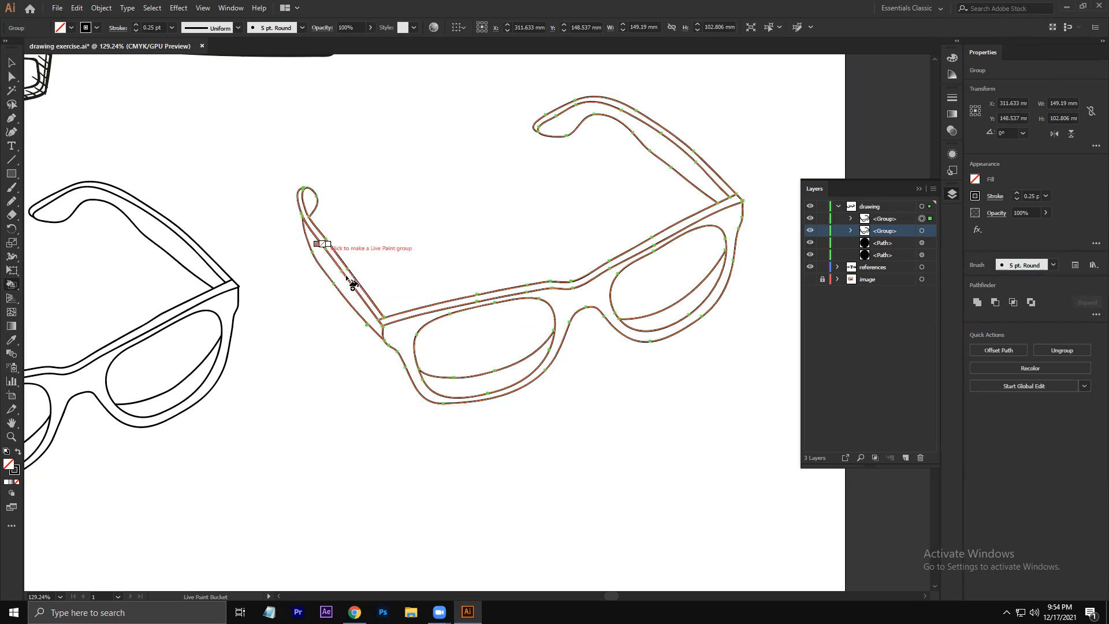
Step: Pick a dark grey swatch, convert the copied sunglasses to a Live Paint group and fill the left temple's outer side
{"action": "key", "text": "Right"}
{"action": "key", "text": "Right"}
{"action": "key", "text": "Right"}
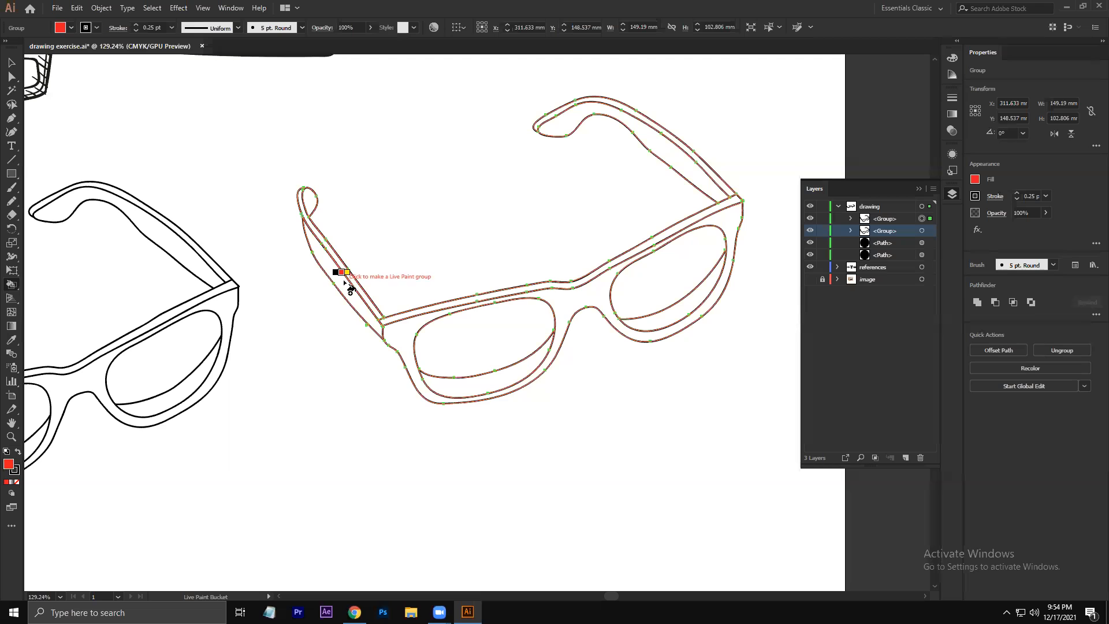
{"action": "key", "text": "Right"}
{"action": "key", "text": "Right"}
{"action": "key", "text": "Right"}
{"action": "key", "text": "Right"}
{"action": "key", "text": "Down"}
{"action": "key", "text": "Up"}
{"action": "key", "text": "Down"}
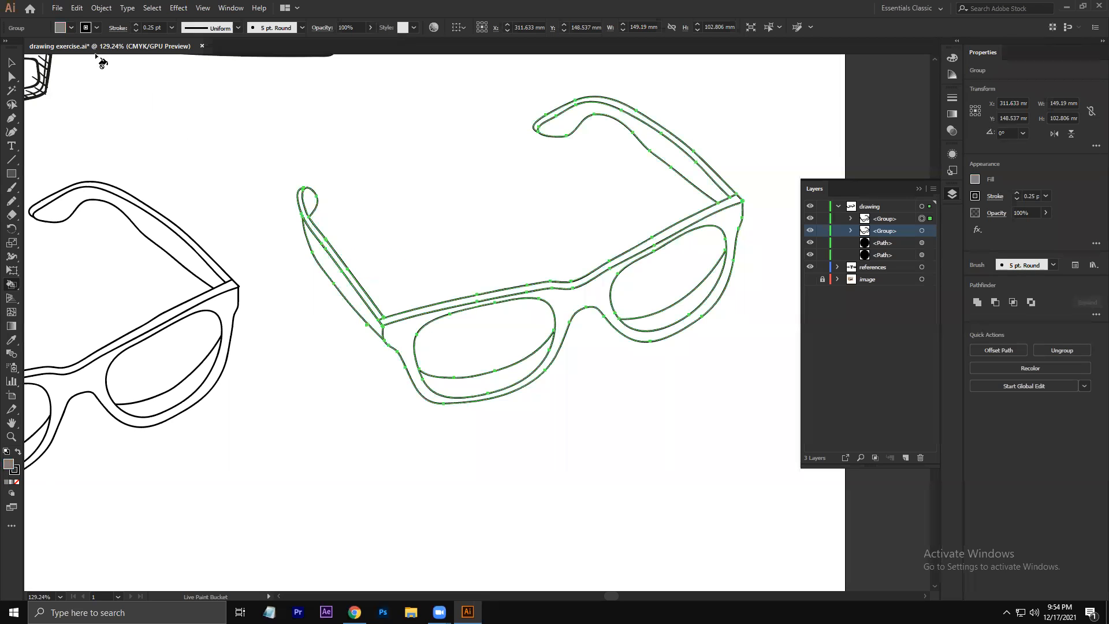
{"action": "left_click", "coordinate": [71, 27]}
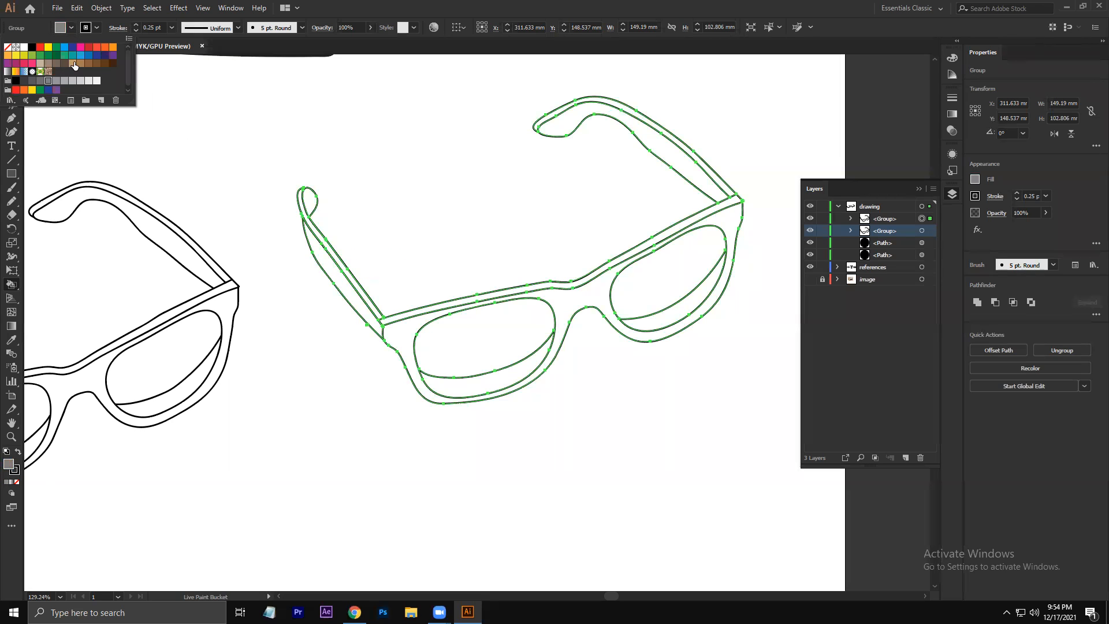
{"action": "key", "text": "Escape"}
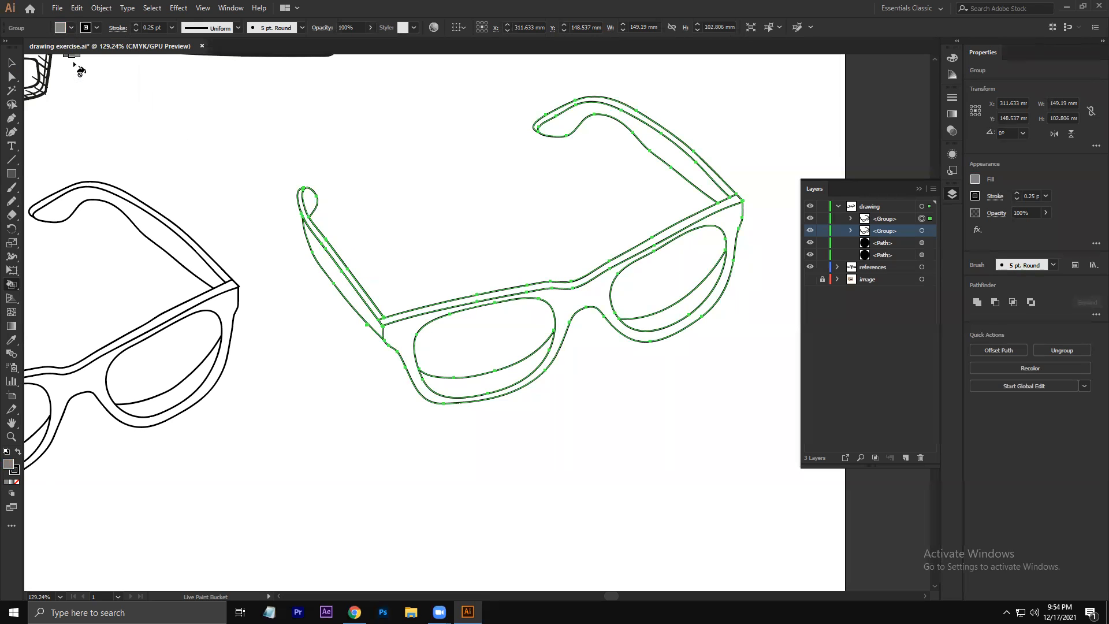
{"action": "left_click", "coordinate": [346, 287]}
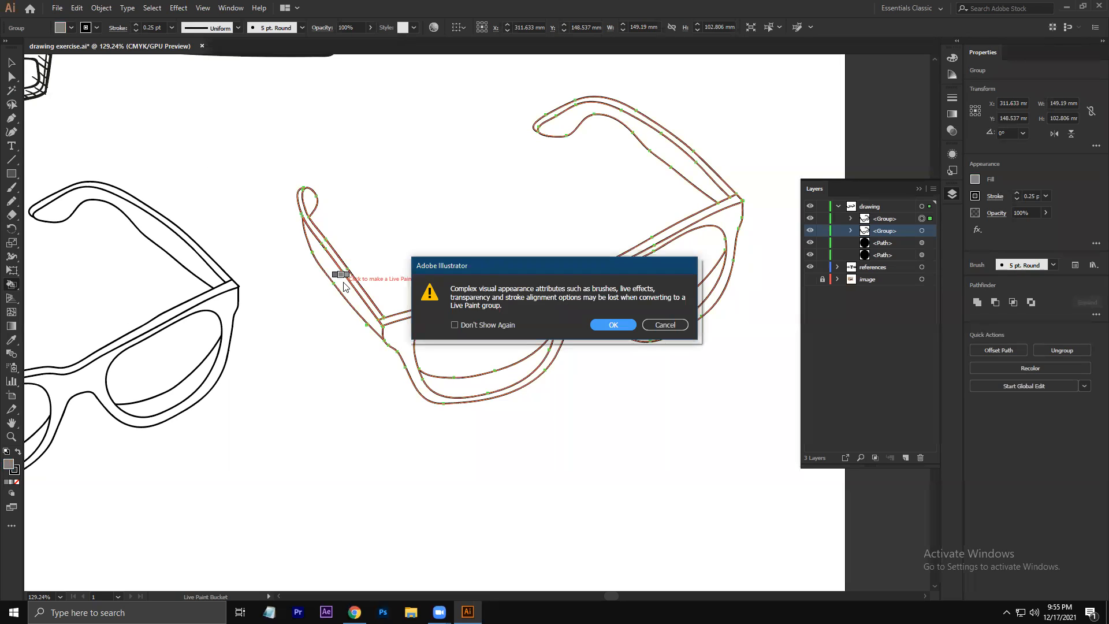
{"action": "left_click", "coordinate": [612, 325]}
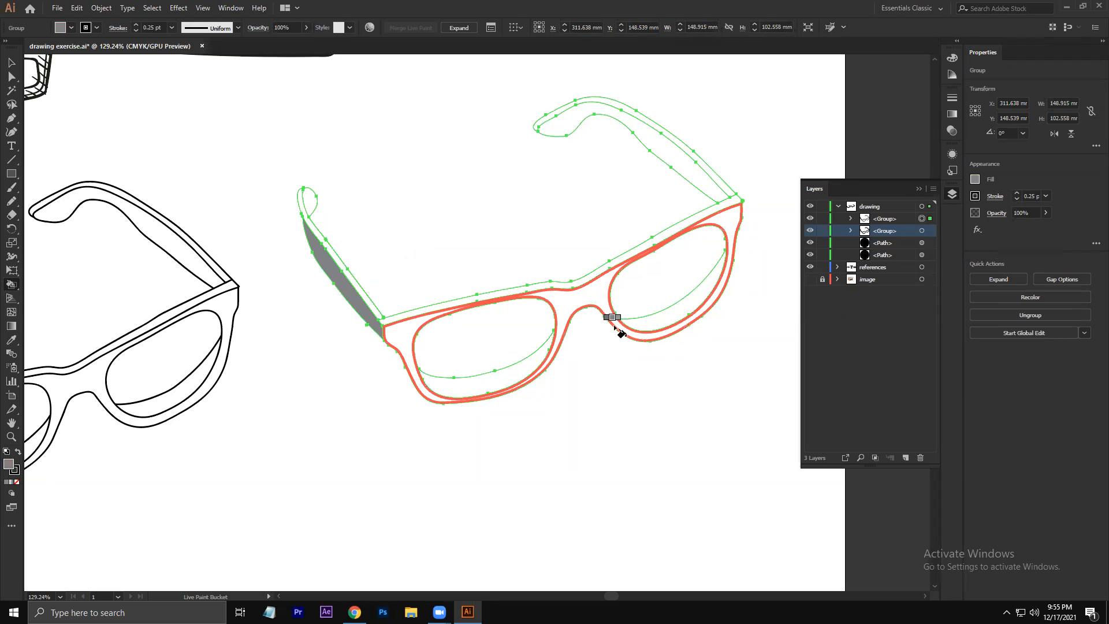
Step: Fill the frame front, the right temple's upper edge and the left temple's tip with the same dark grey
{"action": "left_click", "coordinate": [850, 231]}
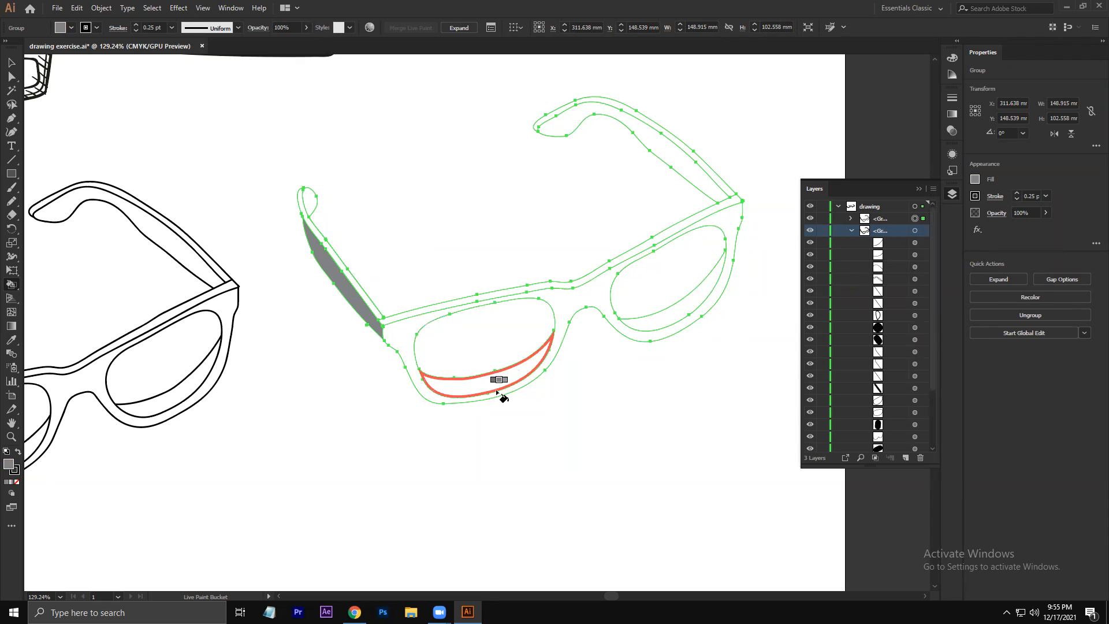
{"action": "left_click", "coordinate": [426, 395]}
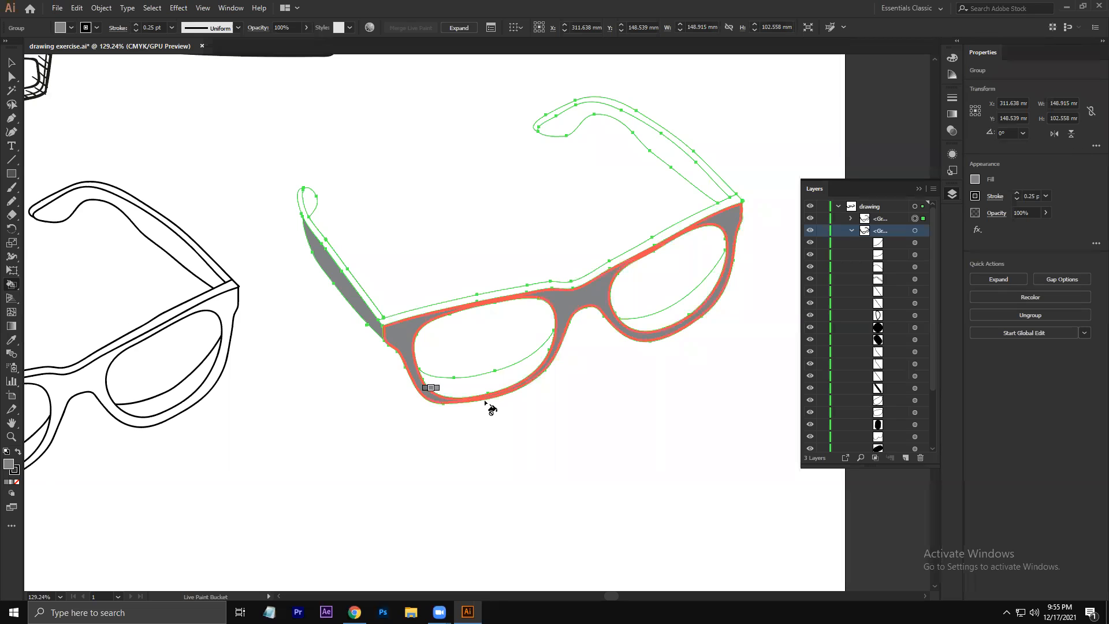
{"action": "left_click", "coordinate": [715, 177]}
{"action": "left_click", "coordinate": [305, 196]}
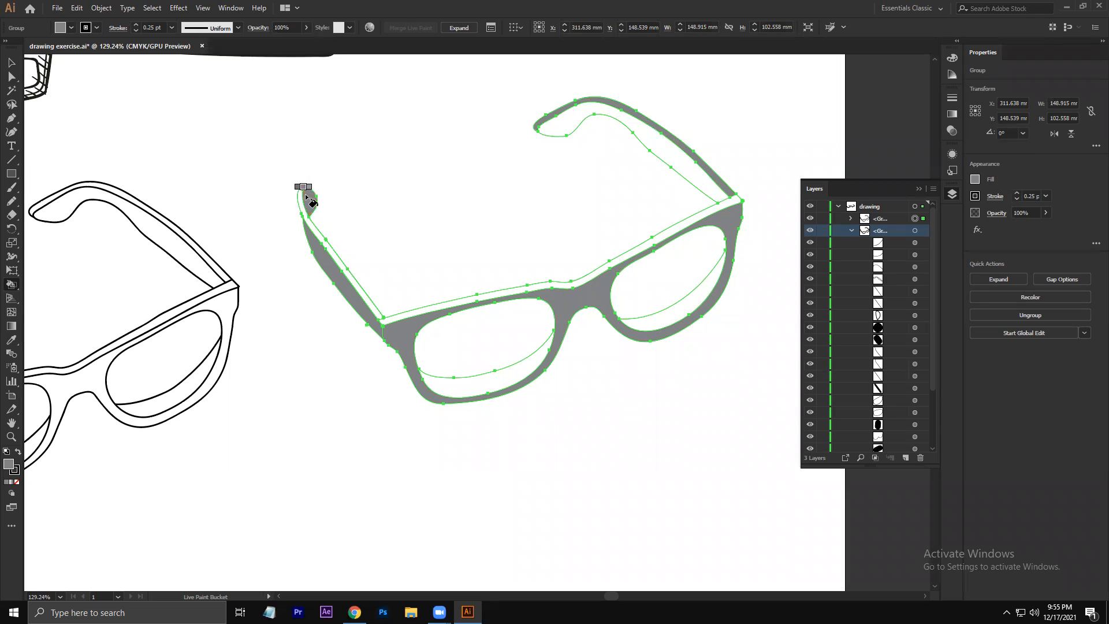
Step: Fill the right temple's inner face, the frame's top rim and the left temple's upper strip with a lighter grey
{"action": "left_click", "coordinate": [576, 121]}
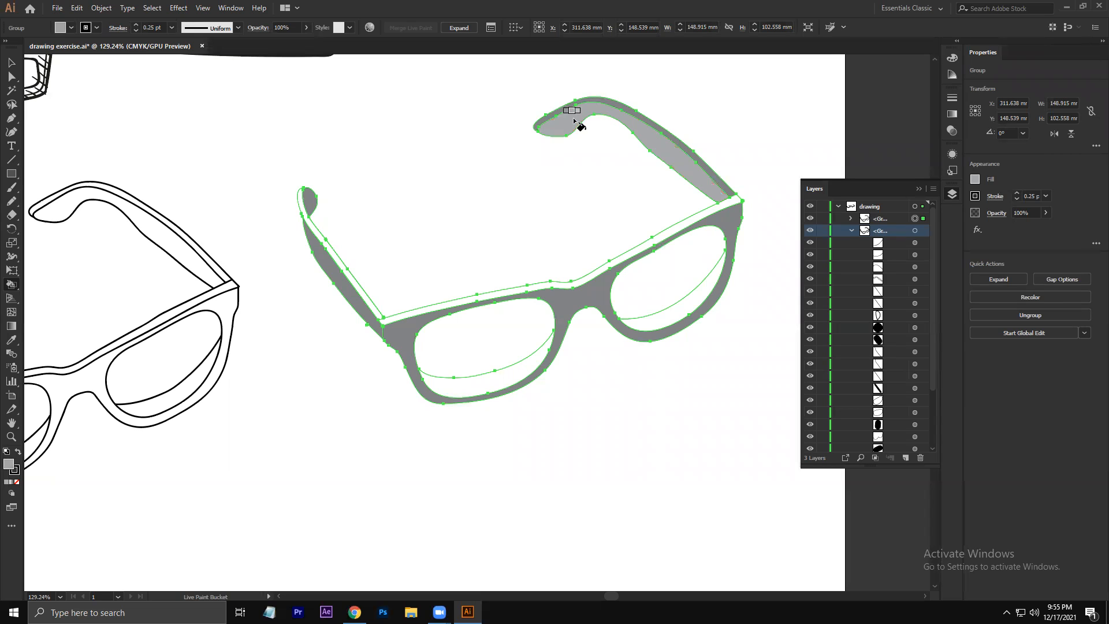
{"action": "left_click", "coordinate": [468, 299]}
{"action": "left_click", "coordinate": [367, 294]}
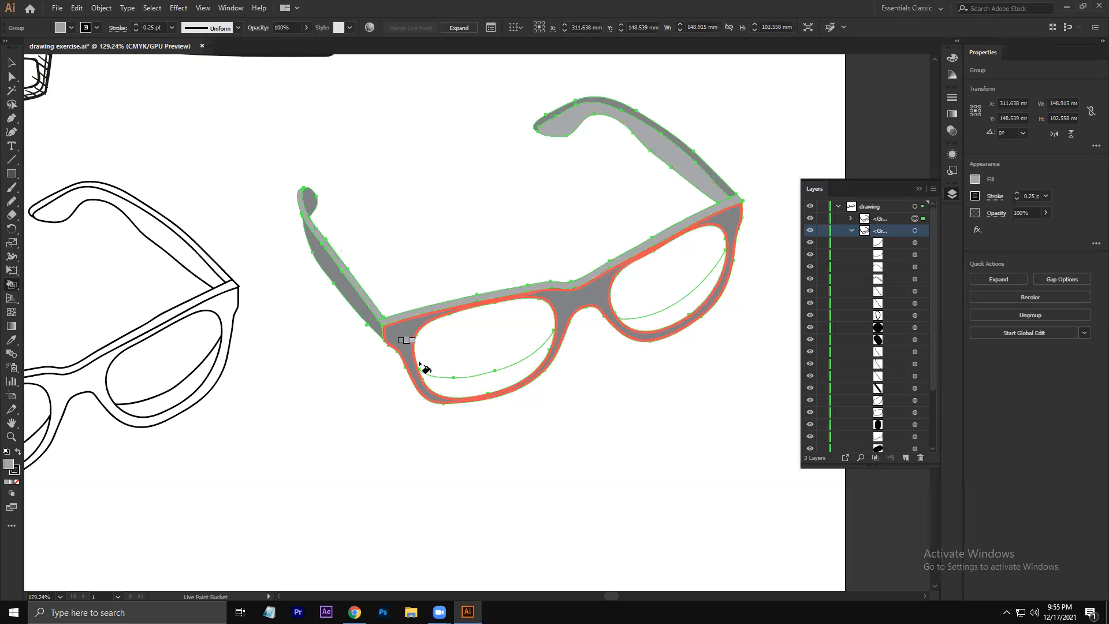
Step: Fill the lower crescents of both lenses with very light grey and switch to the Selection tool
{"action": "left_click", "coordinate": [529, 368]}
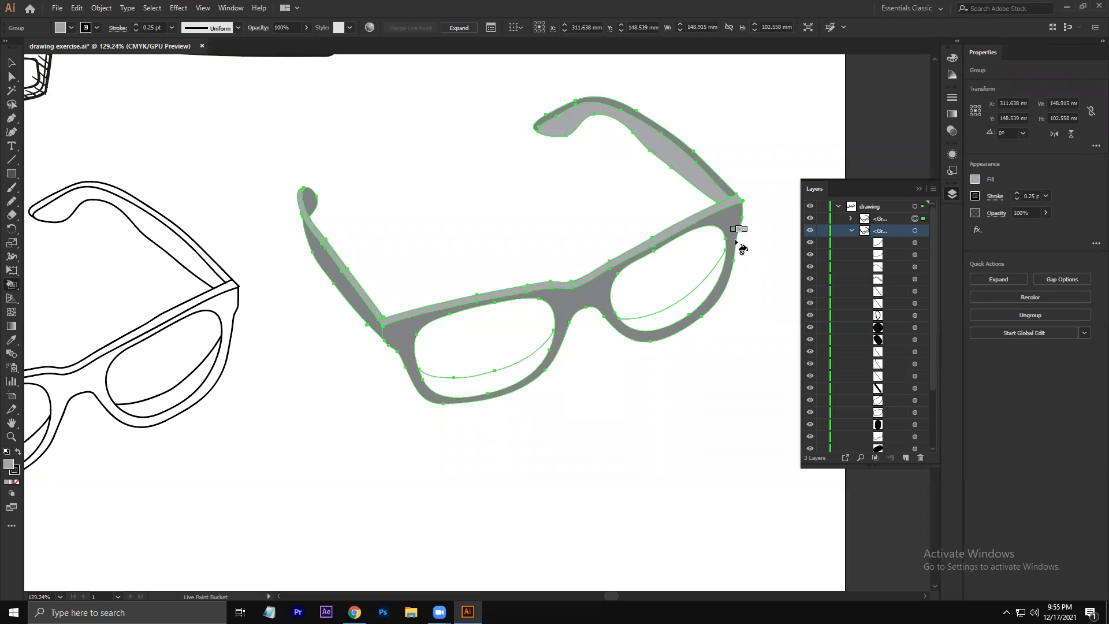
{"action": "left_click", "coordinate": [699, 295]}
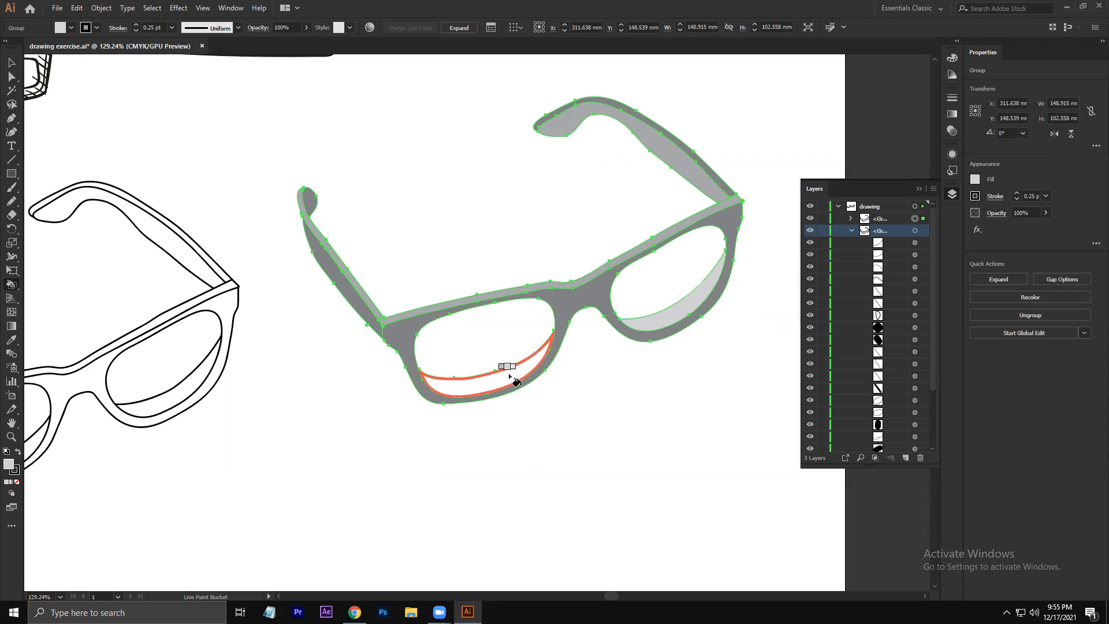
{"action": "left_click", "coordinate": [503, 369]}
{"action": "left_click", "coordinate": [11, 63]}
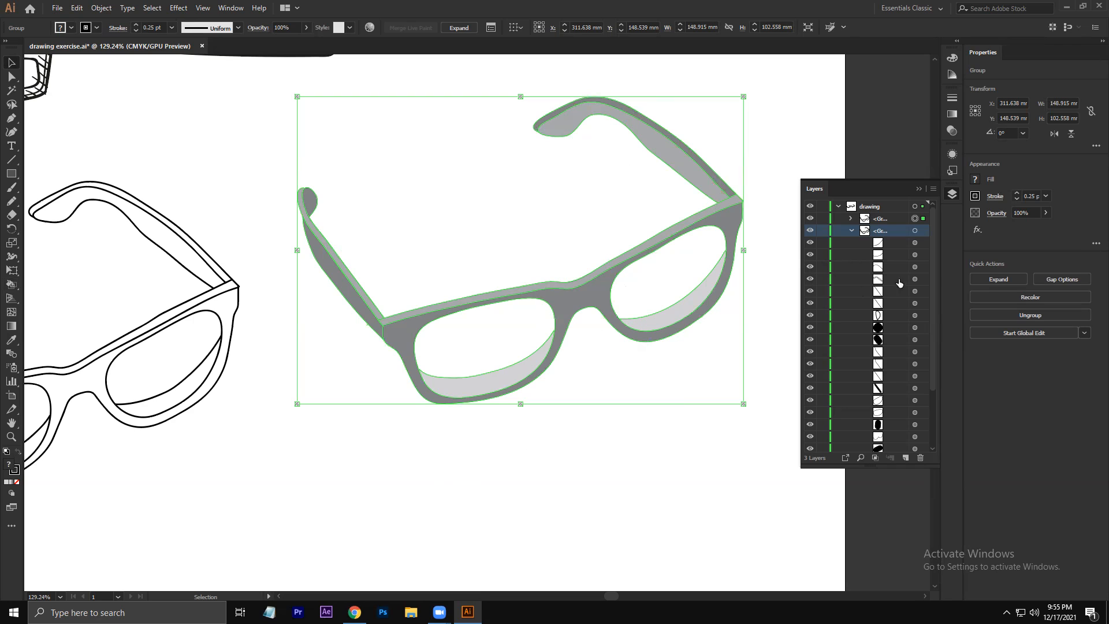
Step: Look through the paths of the original sunglasses group in the layer list, collapse the group and clear the list highlight
{"action": "scroll", "coordinate": [868, 332], "scroll_direction": "down", "scroll_amount": 3}
{"action": "scroll", "coordinate": [865, 355], "scroll_direction": "up", "scroll_amount": 5}
{"action": "left_click", "coordinate": [850, 230]}
{"action": "left_click", "coordinate": [877, 390]}
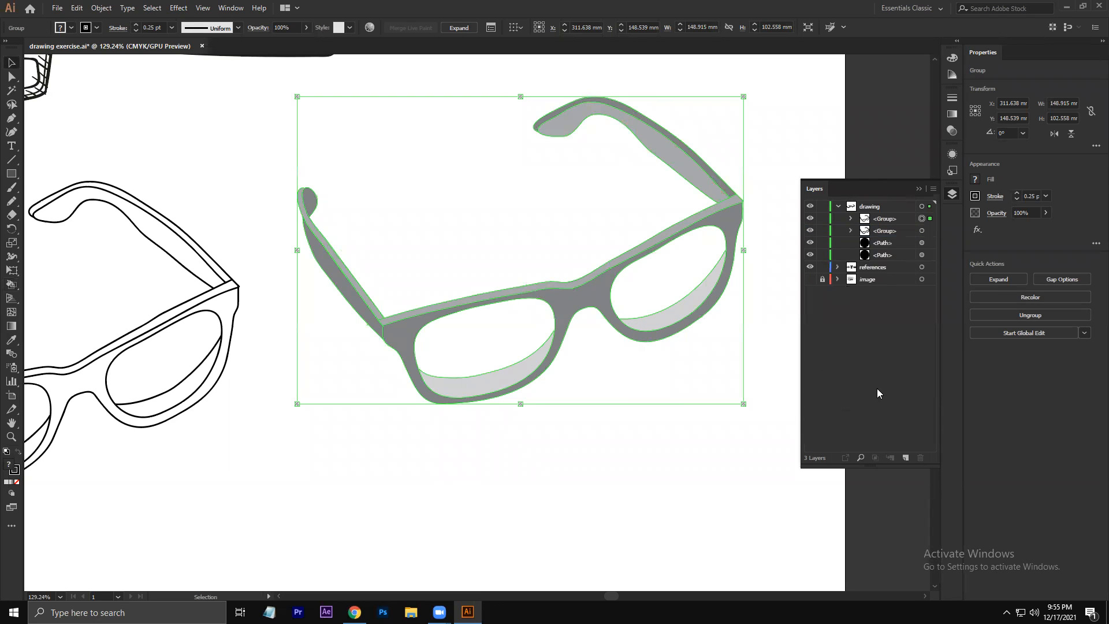
{"action": "left_click", "coordinate": [890, 231]}
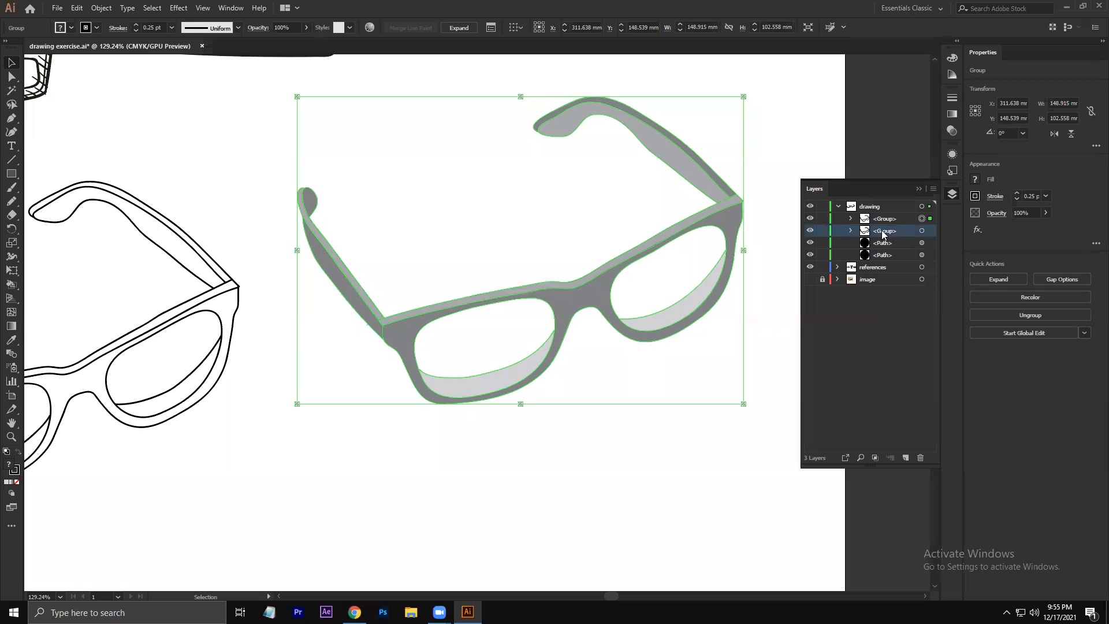
{"action": "left_click", "coordinate": [902, 350]}
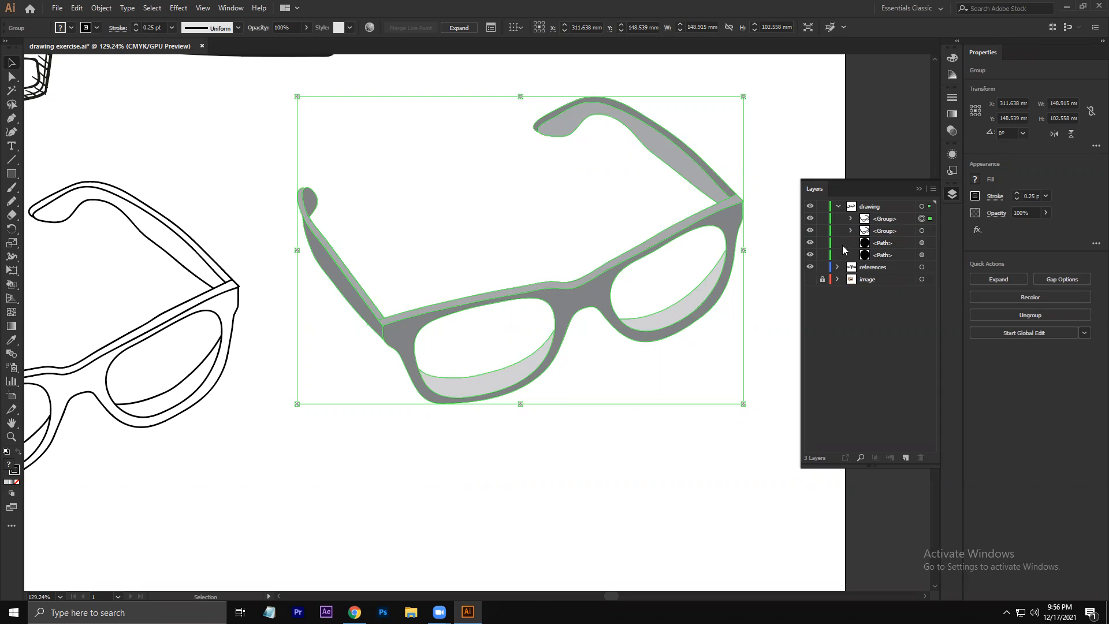
Step: Examine the paths inside the copy's Live Paint group, with the layer list widened to read the names, and put the list away
{"action": "left_click", "coordinate": [850, 218]}
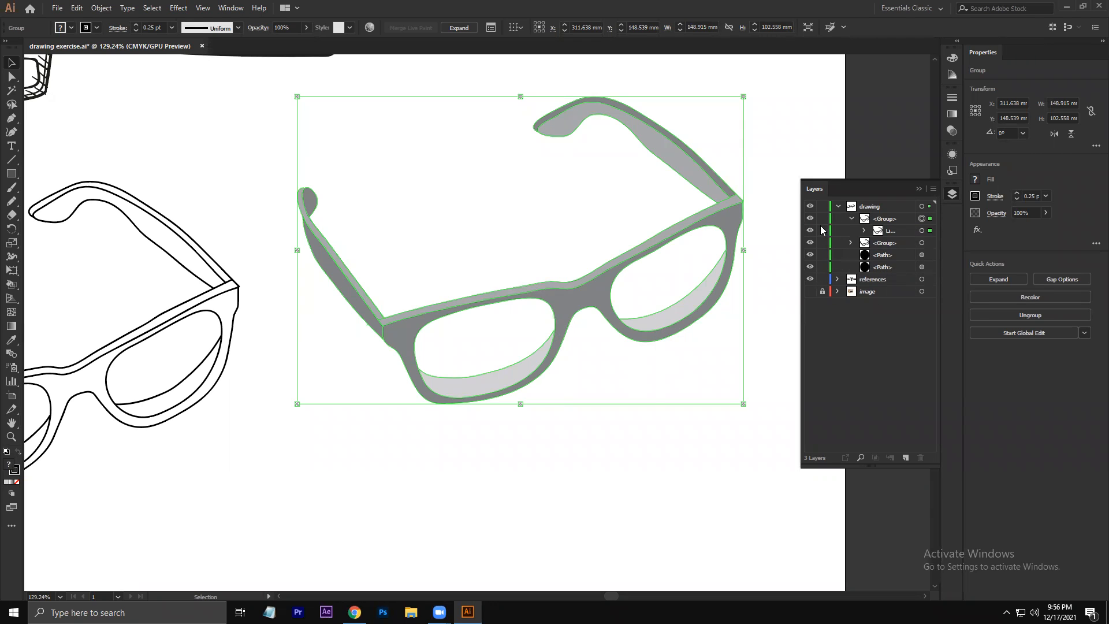
{"action": "left_click", "coordinate": [891, 223]}
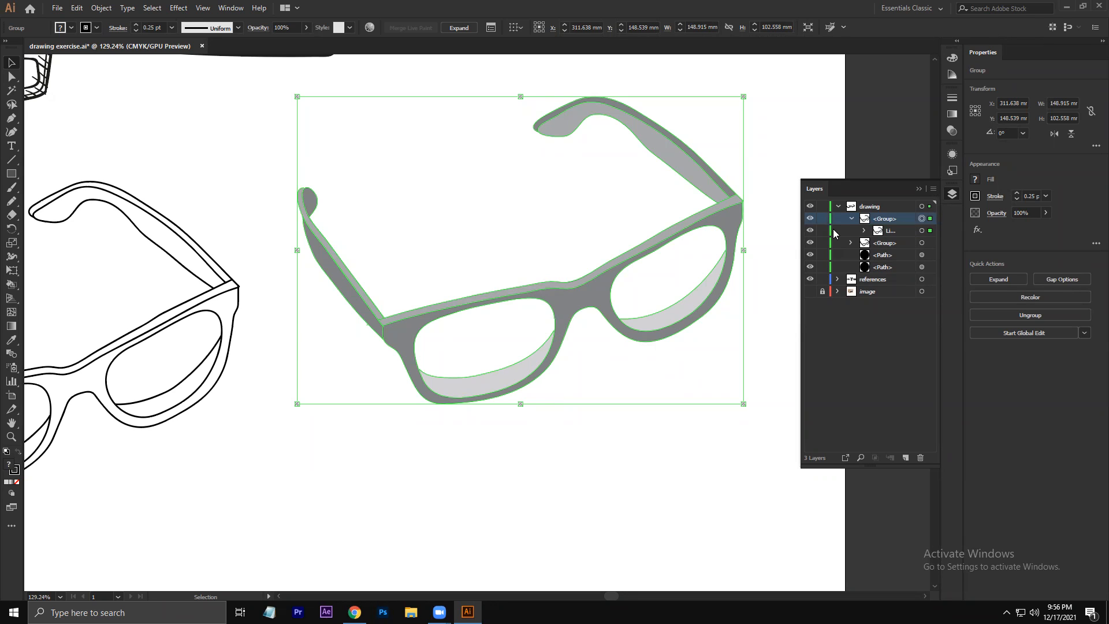
{"action": "left_click", "coordinate": [864, 231]}
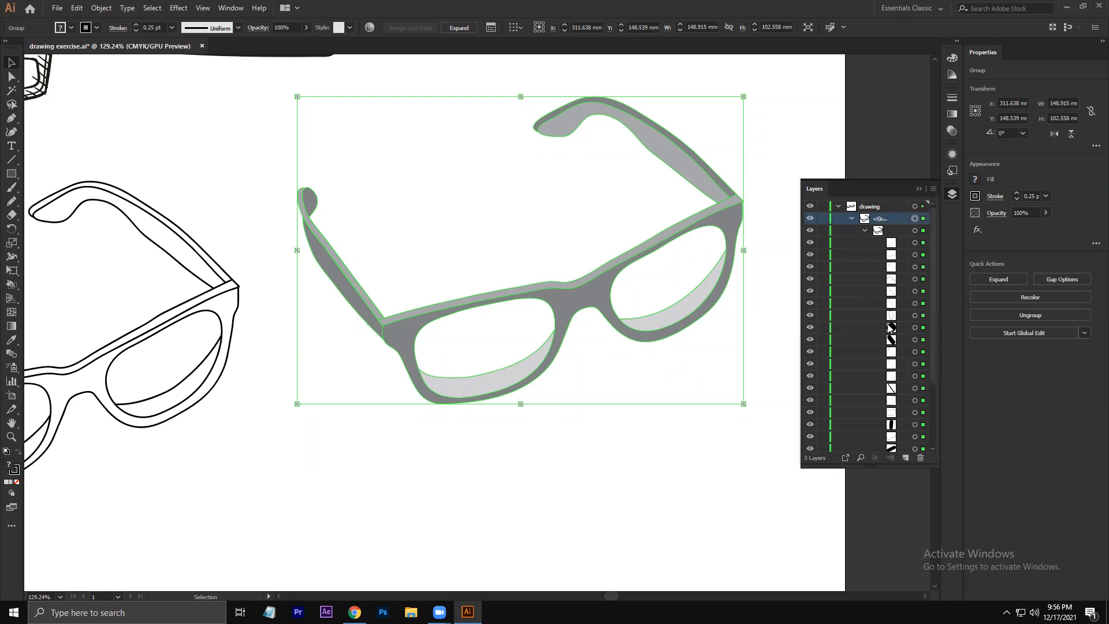
{"action": "left_click", "coordinate": [864, 231]}
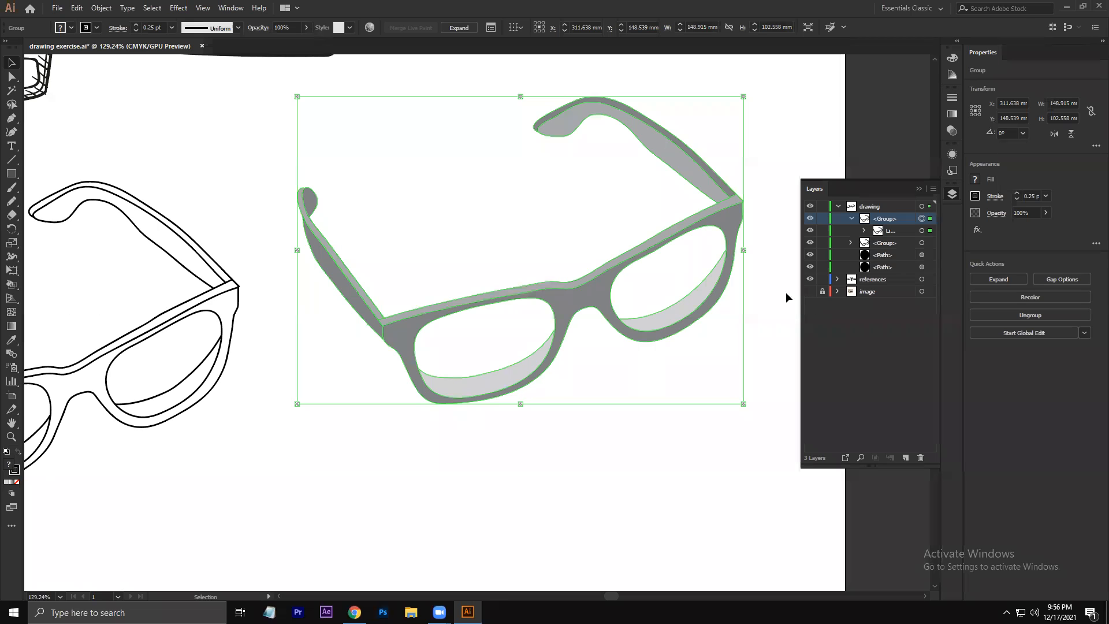
{"action": "left_click_drag", "start_coordinate": [800, 293], "coordinate": [581, 292]}
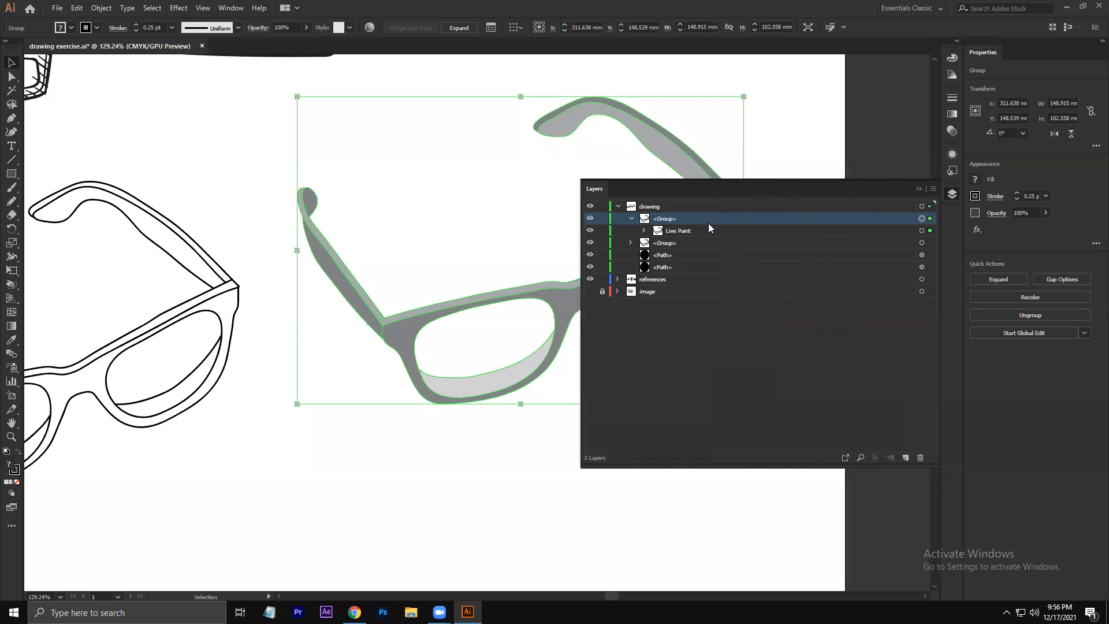
{"action": "left_click", "coordinate": [694, 230]}
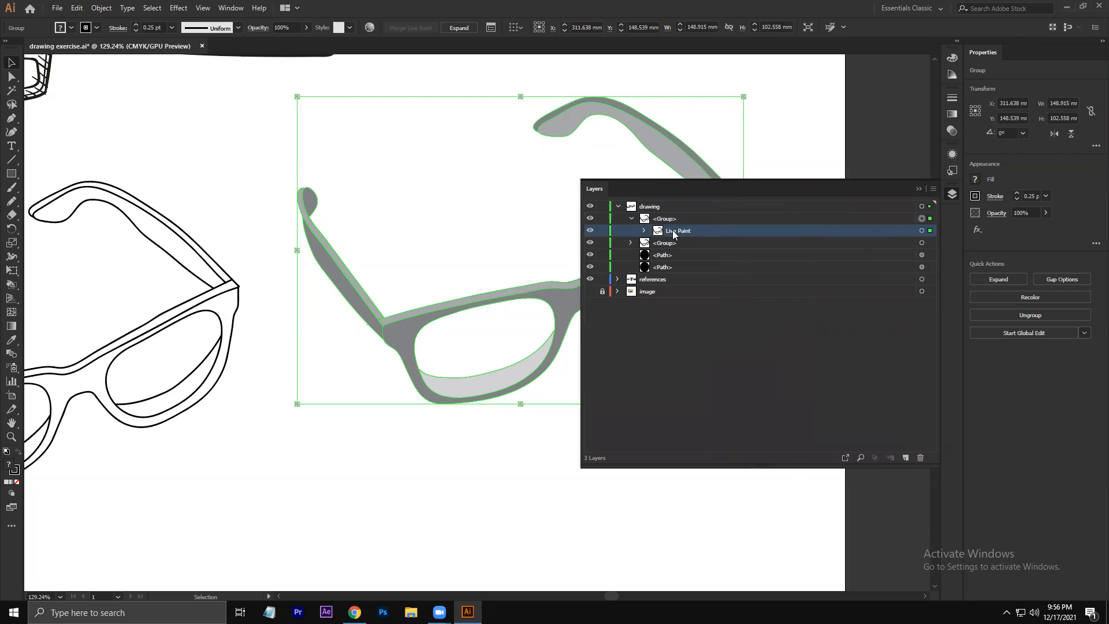
{"action": "left_click", "coordinate": [644, 231]}
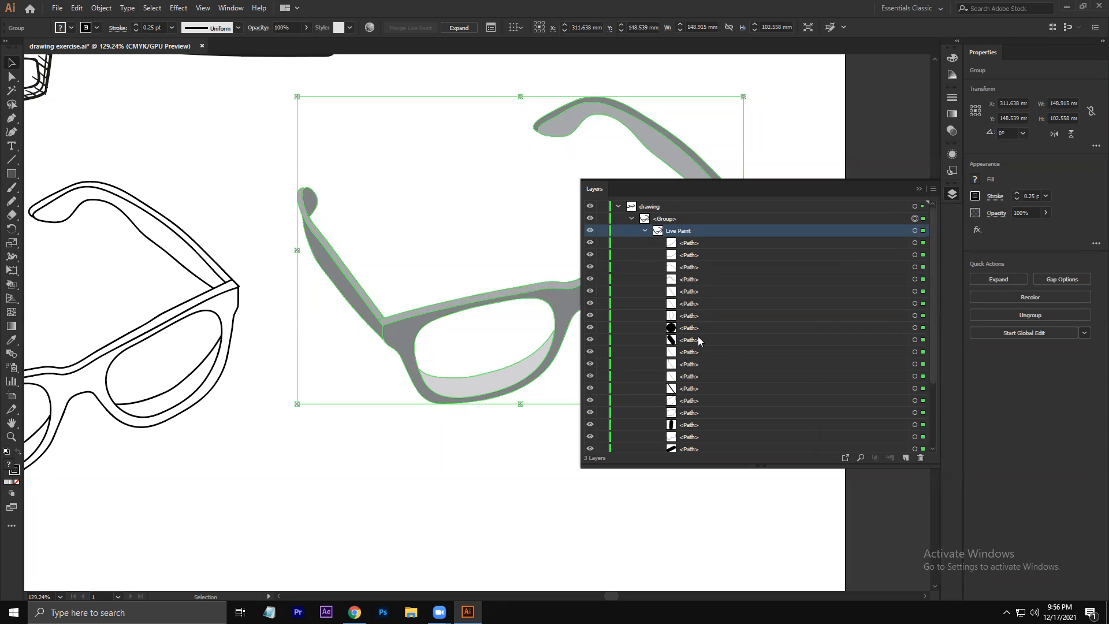
{"action": "scroll", "coordinate": [699, 341], "scroll_direction": "down", "scroll_amount": 2}
{"action": "scroll", "coordinate": [705, 385], "scroll_direction": "up", "scroll_amount": 2}
{"action": "left_click", "coordinate": [918, 190]}
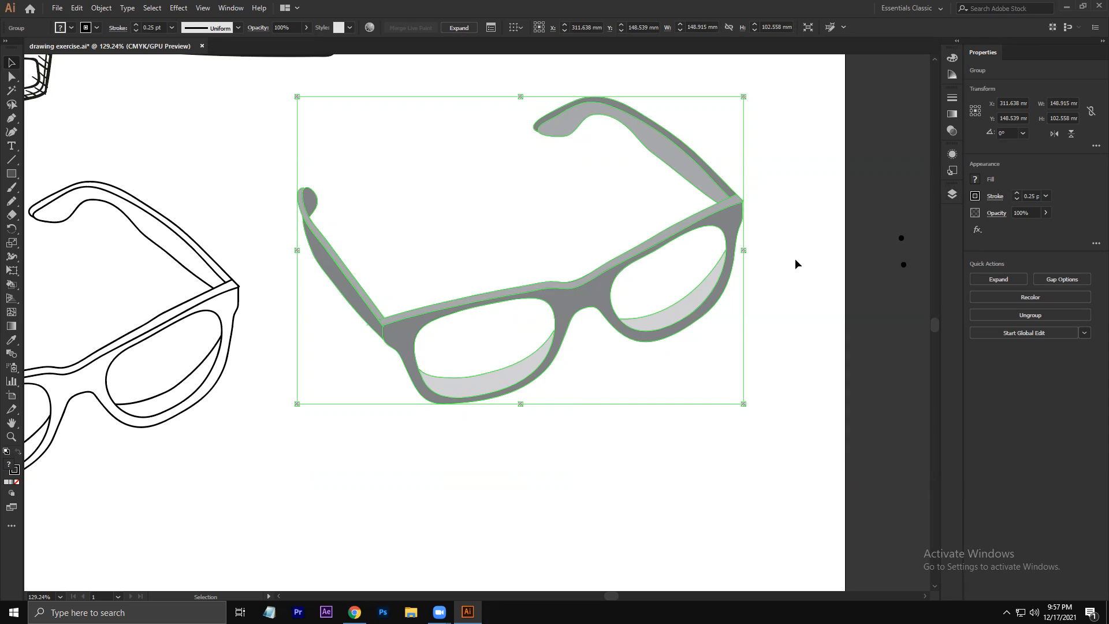
Step: Collapse the Live Paint contents in the layer list and make the image layer with the sunglasses photo visible
{"action": "key", "text": "z"}
{"action": "left_click_drag", "start_coordinate": [498, 222], "coordinate": [352, 272]}
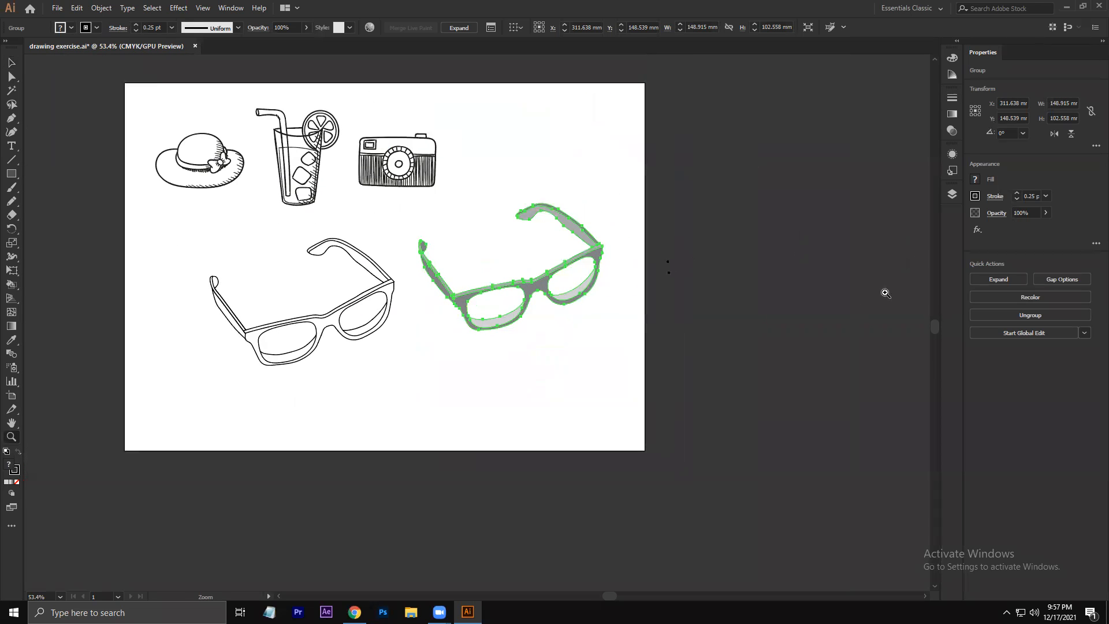
{"action": "left_click", "coordinate": [951, 195]}
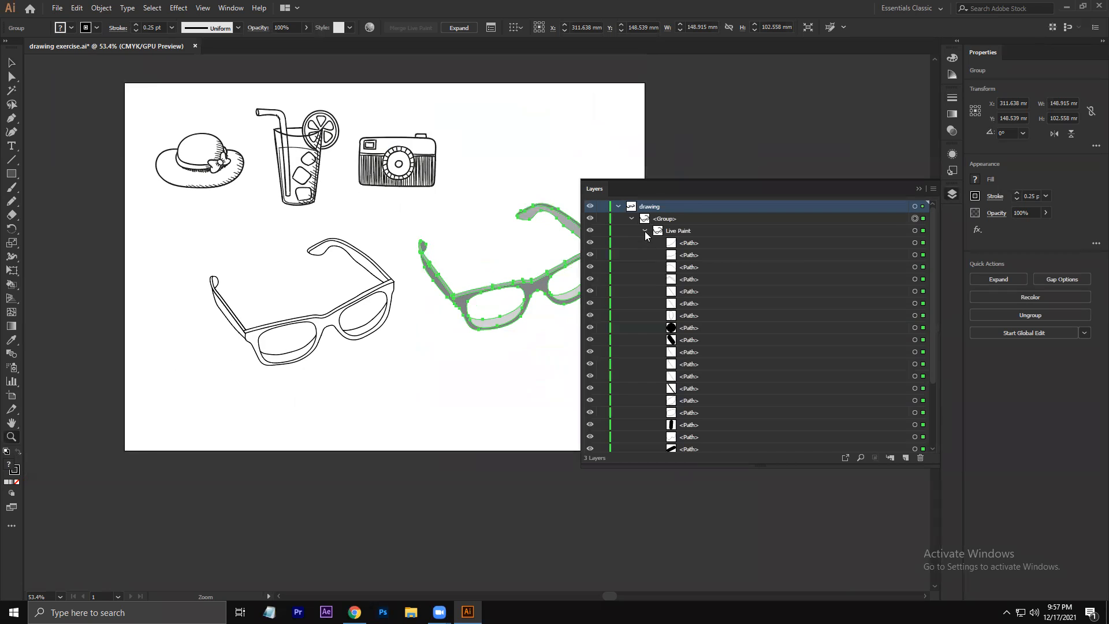
{"action": "left_click", "coordinate": [644, 231]}
{"action": "left_click", "coordinate": [639, 334]}
{"action": "left_click", "coordinate": [590, 291]}
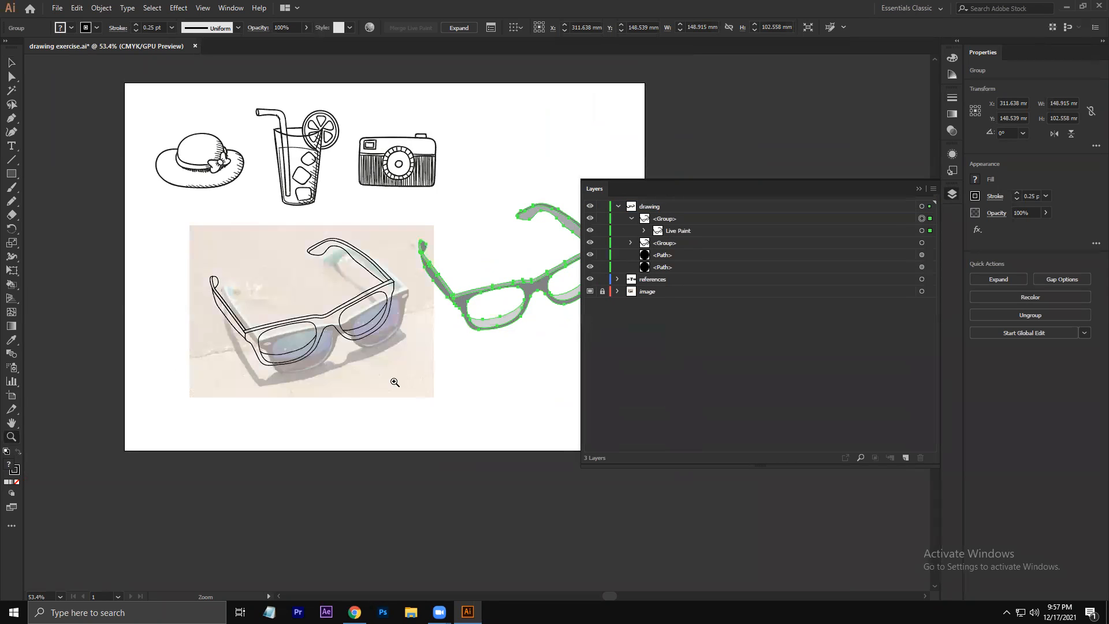
Step: Move the outlined sunglasses group off the photo to the artboard's upper right corner, deselect it and bring the photo into close view
{"action": "left_click", "coordinate": [11, 63]}
{"action": "mouse_move", "coordinate": [285, 361]}
{"action": "left_mouse_down"}
{"action": "mouse_move", "coordinate": [543, 137]}
{"action": "mouse_move", "coordinate": [500, 142]}
{"action": "left_mouse_up"}
{"action": "left_click", "coordinate": [379, 364]}
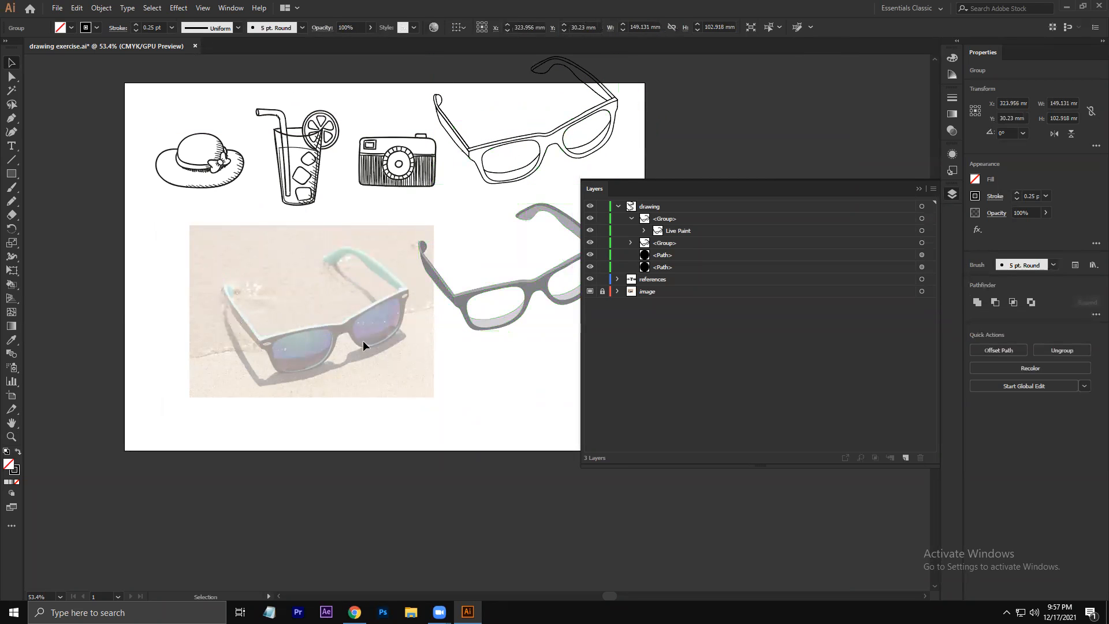
{"action": "key", "text": "z"}
{"action": "left_click_drag", "start_coordinate": [311, 315], "coordinate": [481, 348]}
{"action": "left_click_drag", "start_coordinate": [442, 284], "coordinate": [438, 251]}
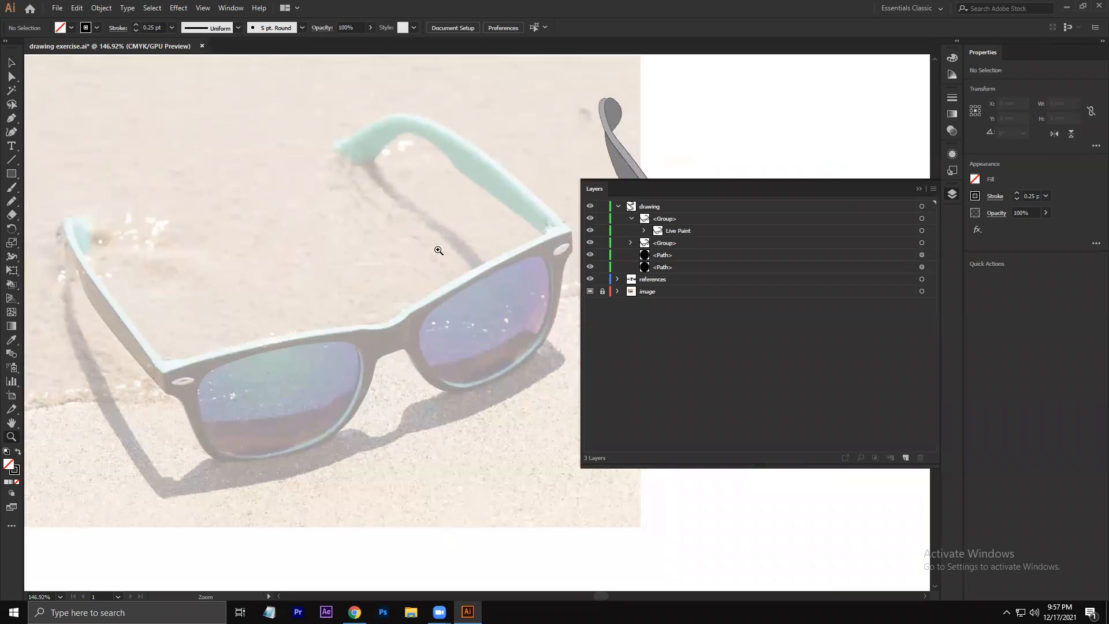
{"action": "left_click", "coordinate": [12, 118]}
{"action": "left_click", "coordinate": [647, 121]}
{"action": "left_click_drag", "start_coordinate": [835, 175], "coordinate": [369, 194]}
{"action": "left_click_drag", "start_coordinate": [509, 139], "coordinate": [488, 215]}
{"action": "left_click_drag", "start_coordinate": [442, 151], "coordinate": [421, 166]}
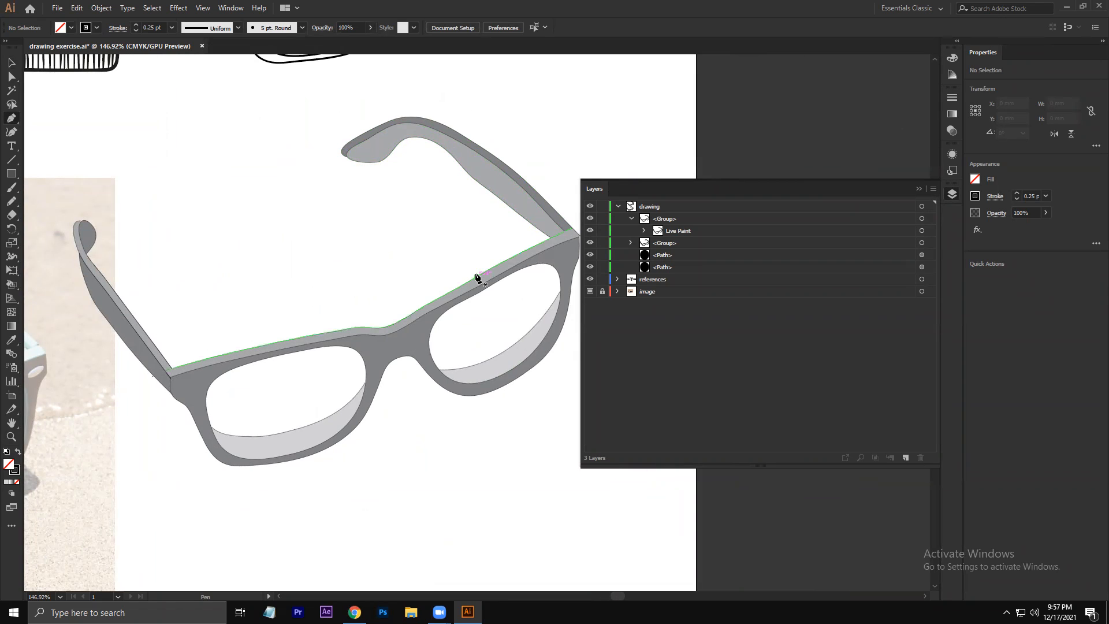
{"action": "left_click_drag", "start_coordinate": [289, 333], "coordinate": [455, 205]}
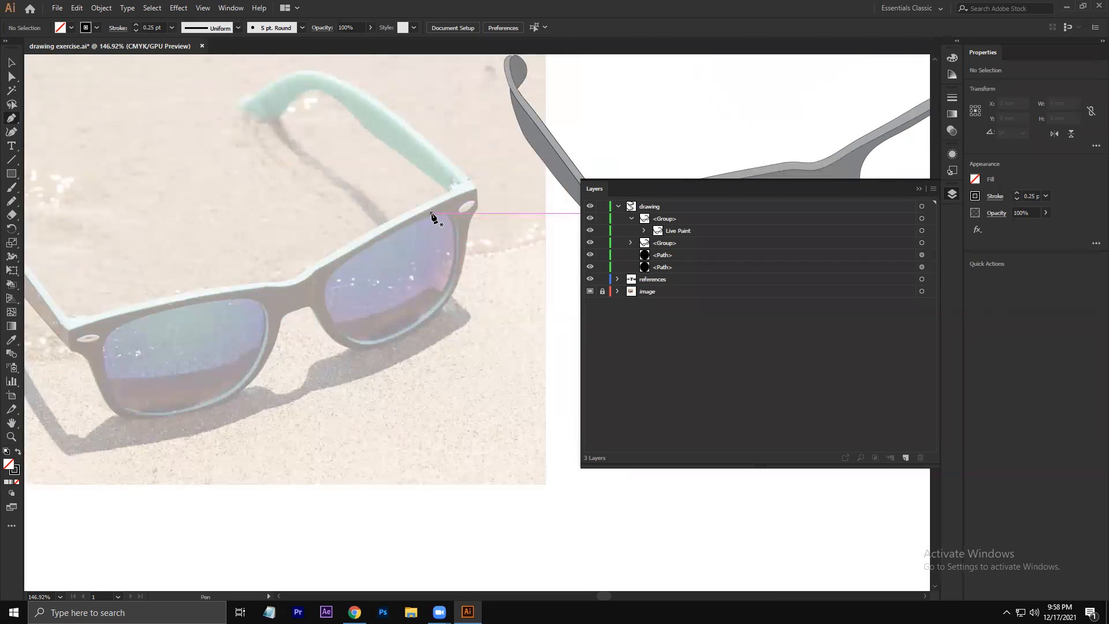
{"action": "left_click_drag", "start_coordinate": [340, 214], "coordinate": [429, 139]}
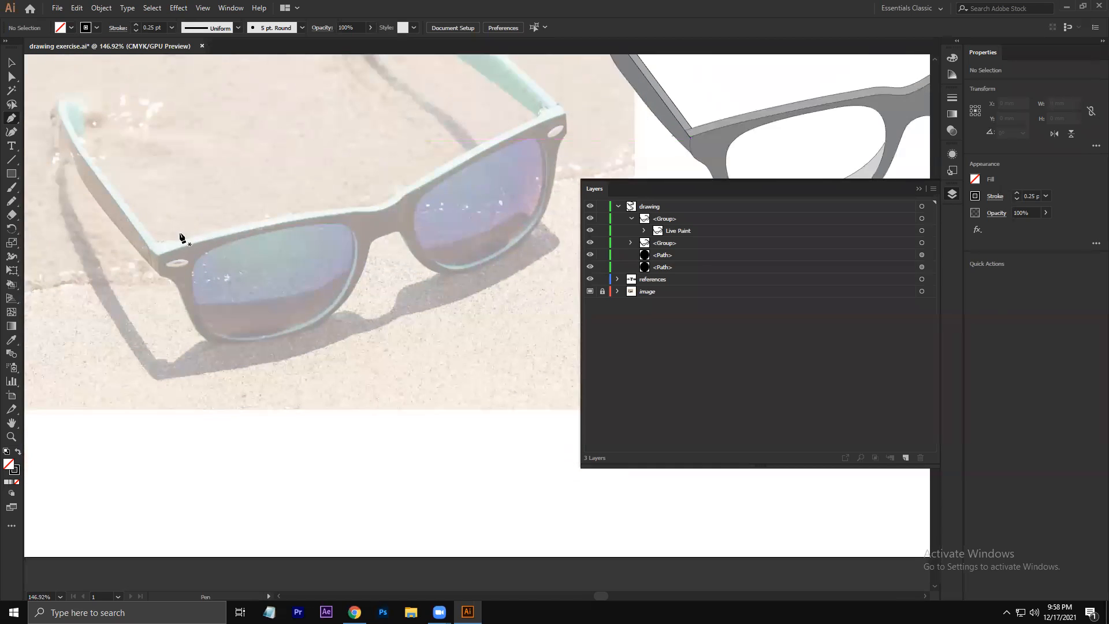
{"action": "left_click", "coordinate": [156, 255]}
{"action": "left_click_drag", "start_coordinate": [355, 211], "coordinate": [398, 218]}
{"action": "key", "text": "Escape"}
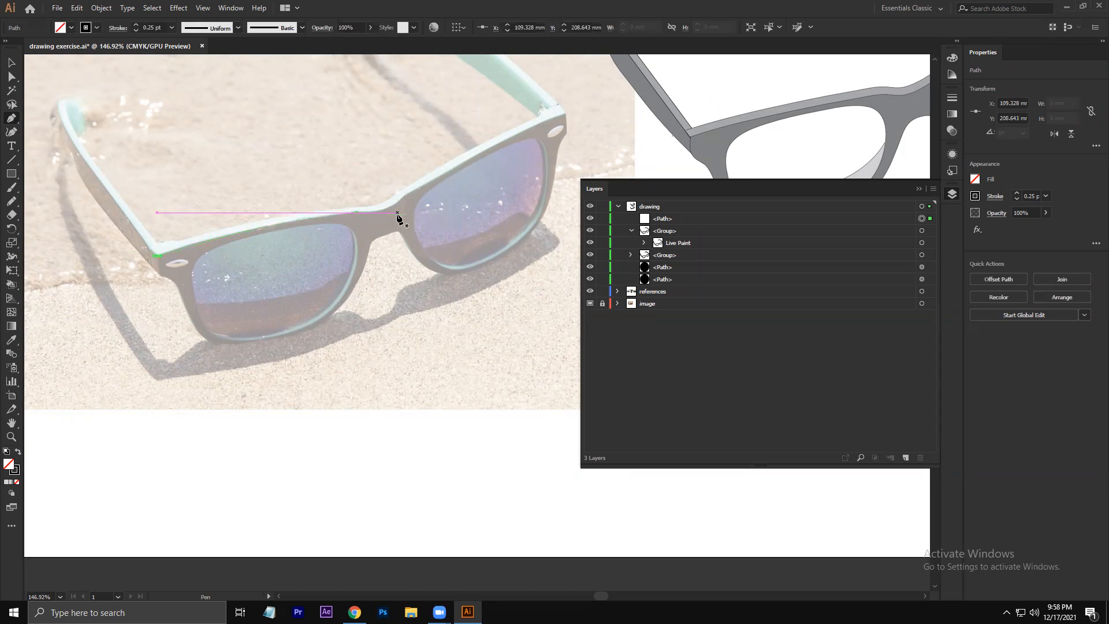
{"action": "key", "text": "Delete"}
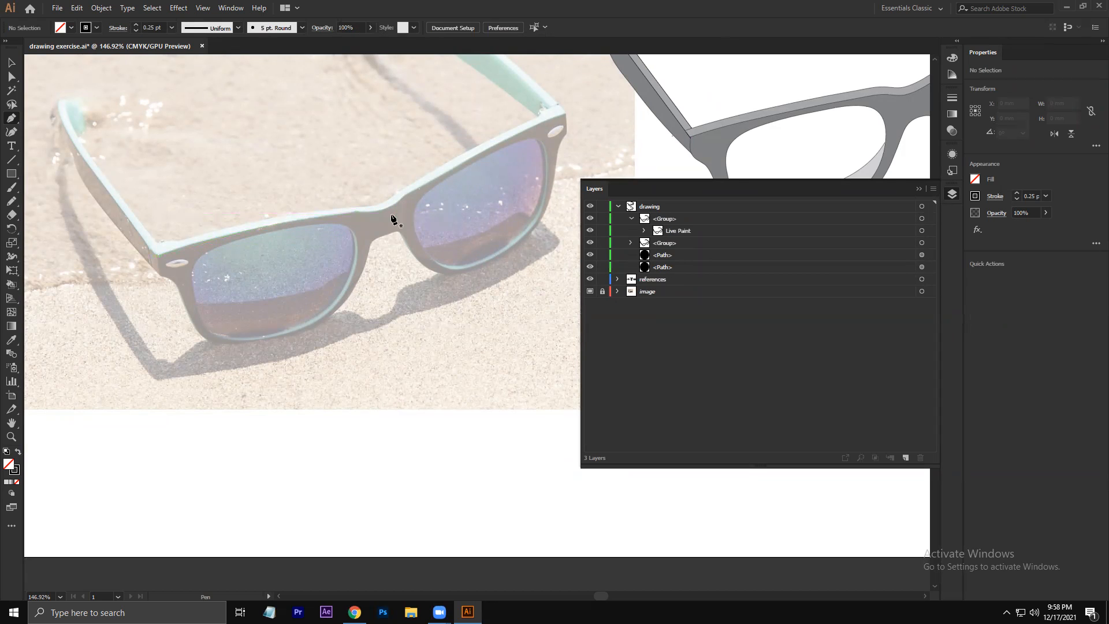
Step: Move the outlined sunglasses group fully onto the artboard's upper right area and the grey copy down to the lower right
{"action": "left_click_drag", "start_coordinate": [525, 134], "coordinate": [475, 307]}
{"action": "left_click_drag", "start_coordinate": [420, 213], "coordinate": [450, 239]}
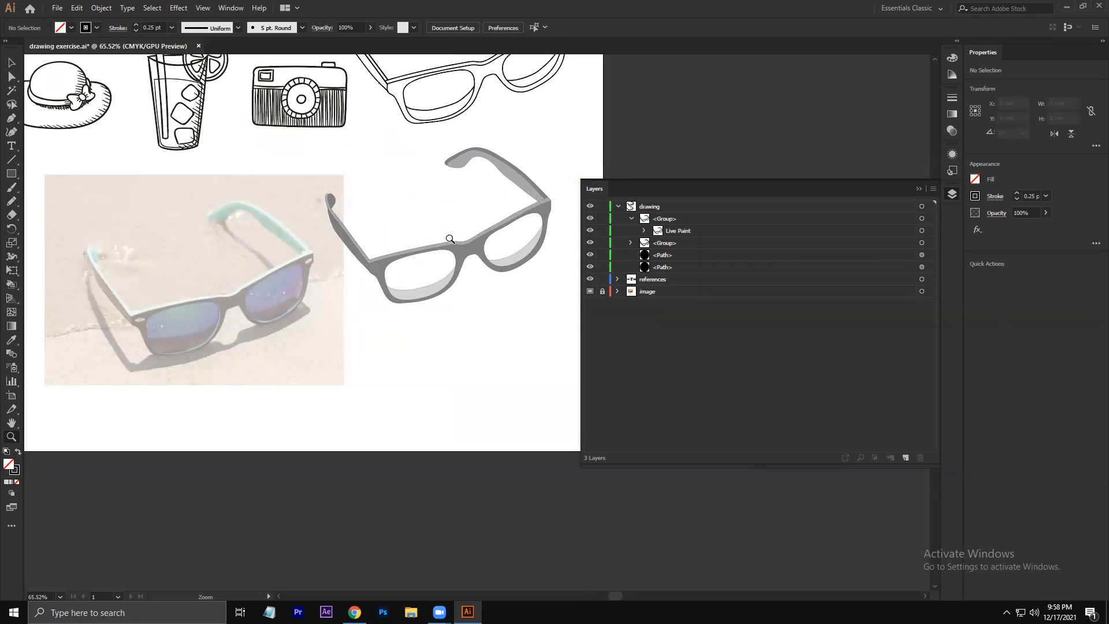
{"action": "left_click_drag", "start_coordinate": [448, 238], "coordinate": [434, 305]}
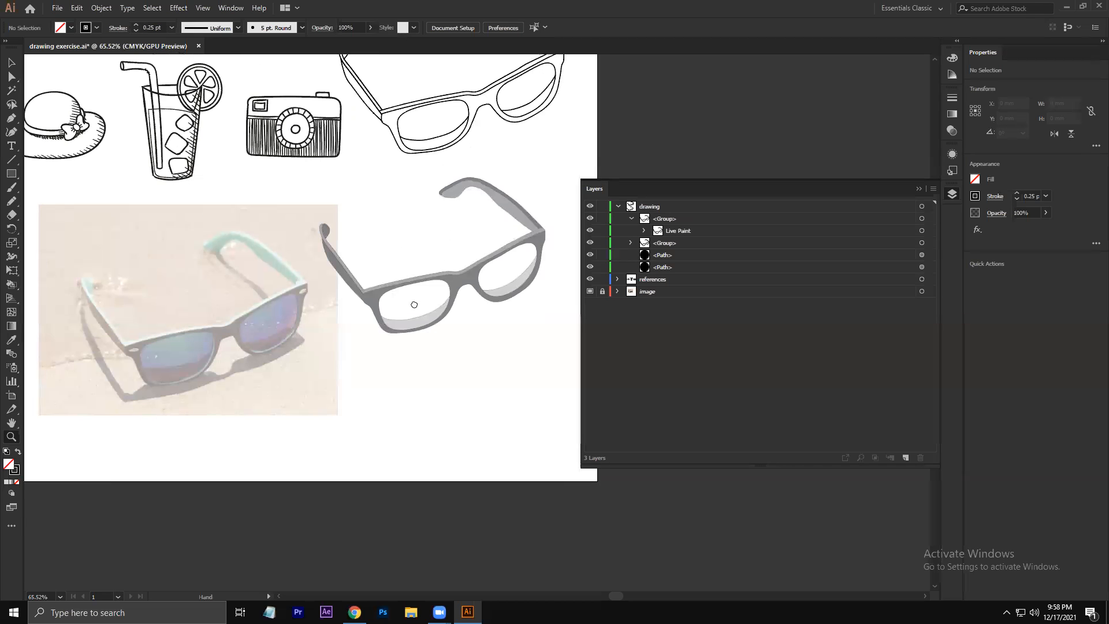
{"action": "left_click", "coordinate": [11, 63]}
{"action": "left_click_drag", "start_coordinate": [376, 93], "coordinate": [510, 201]}
{"action": "left_click_drag", "start_coordinate": [492, 130], "coordinate": [481, 214]}
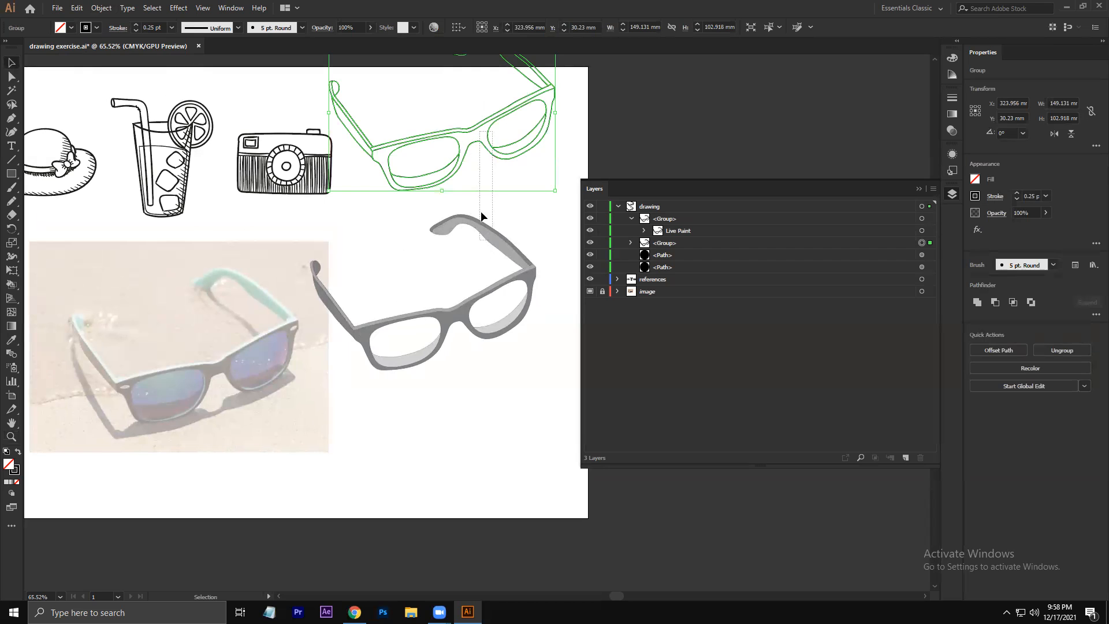
{"action": "left_click_drag", "start_coordinate": [475, 130], "coordinate": [502, 205]}
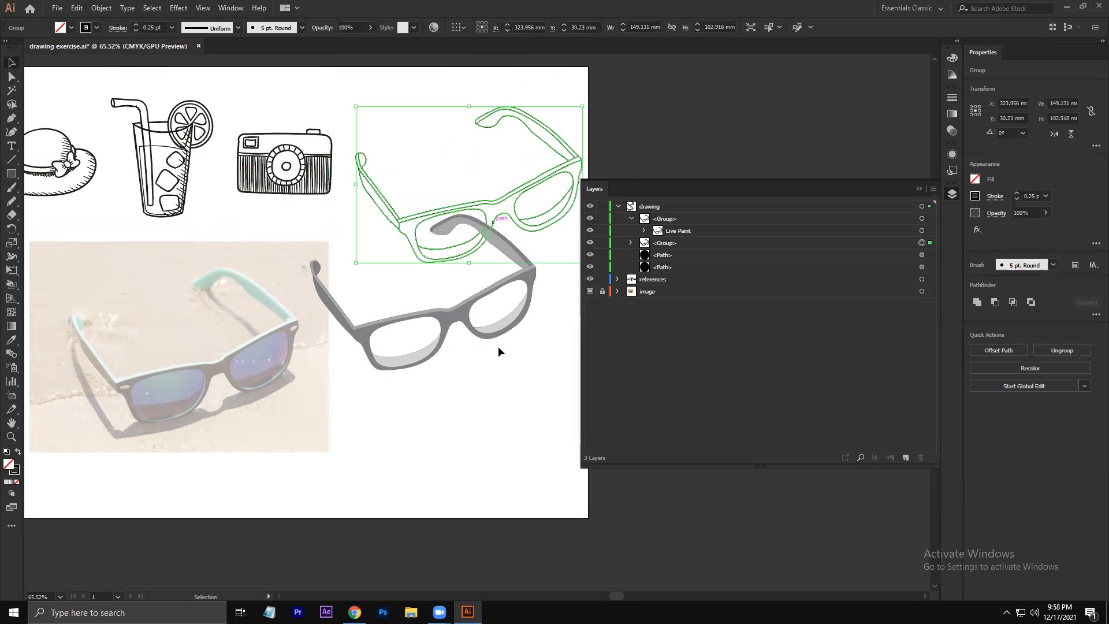
{"action": "left_click", "coordinate": [470, 307]}
{"action": "left_click_drag", "start_coordinate": [466, 302], "coordinate": [467, 434]}
Step: Select the outlined sunglasses group for the Shape Builder tool and enable the tool's Cursor Swatch Preview option
{"action": "left_click", "coordinate": [461, 196]}
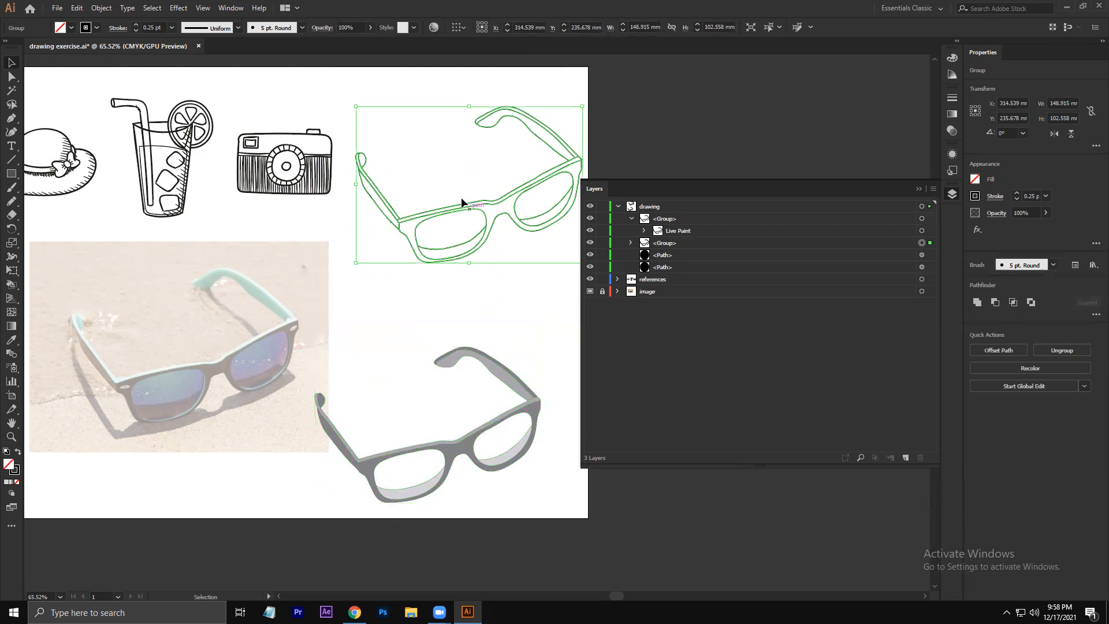
{"action": "key", "text": "shift+m"}
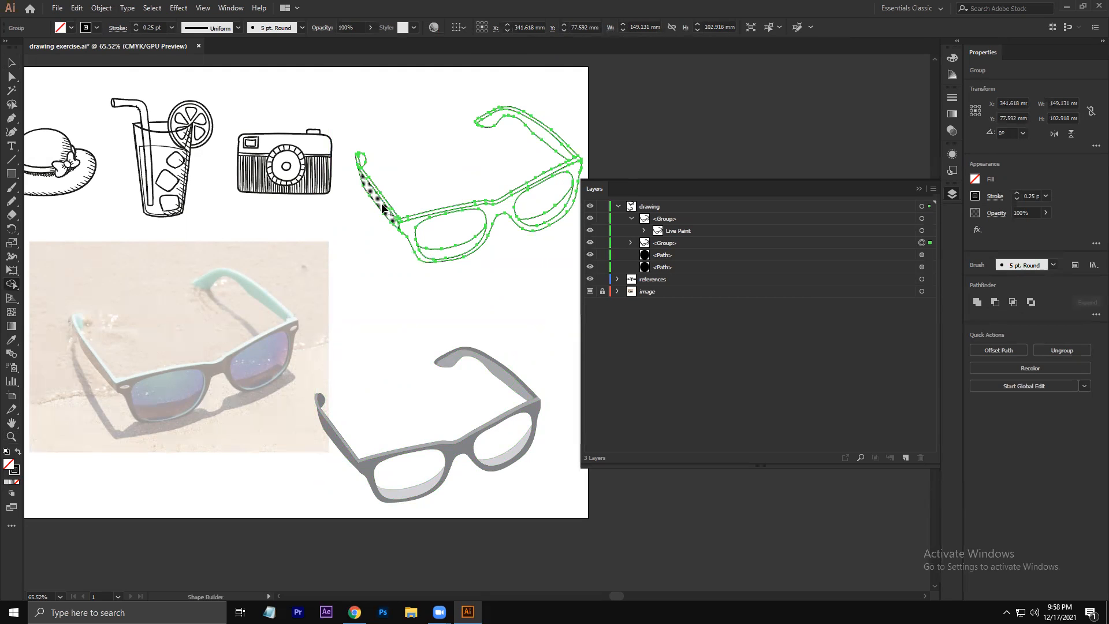
{"action": "double_click", "coordinate": [10, 284]}
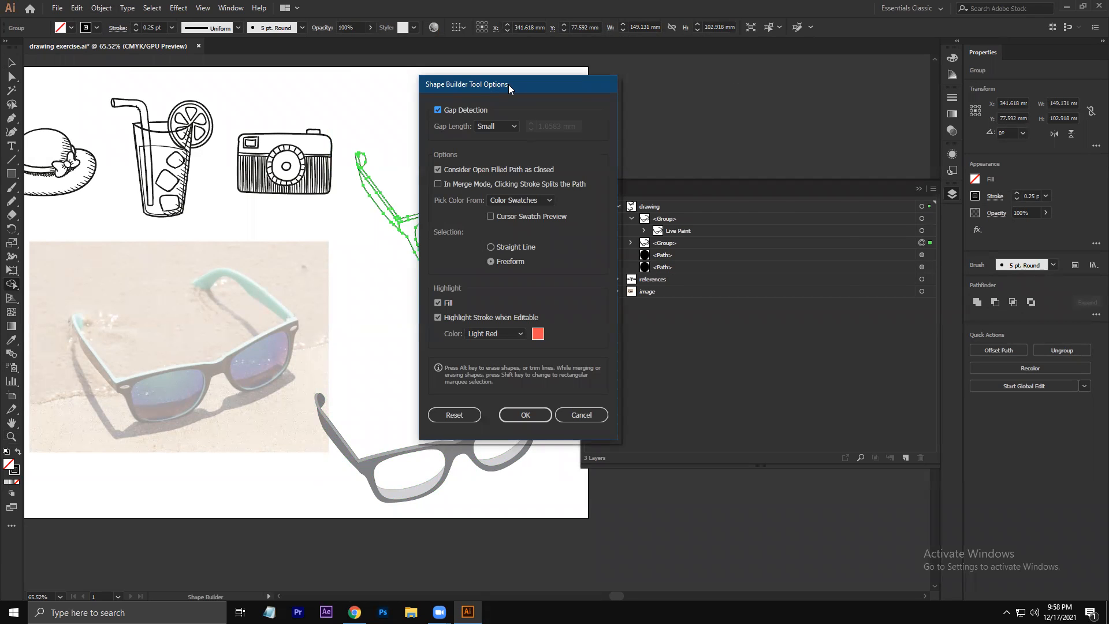
{"action": "left_click_drag", "start_coordinate": [508, 85], "coordinate": [734, 71]}
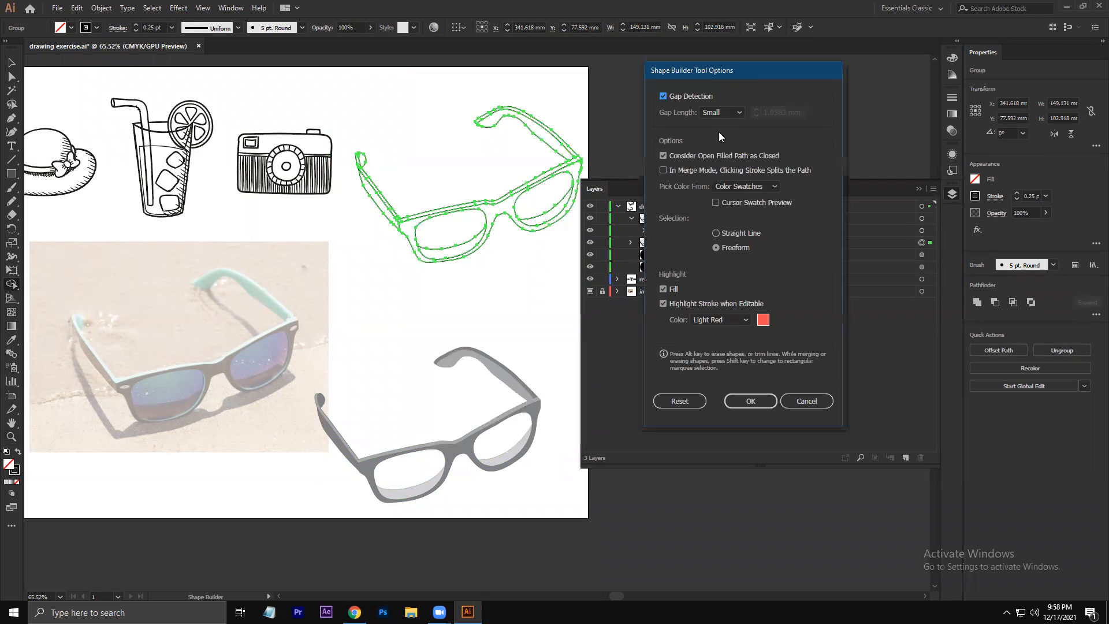
{"action": "left_click", "coordinate": [715, 203]}
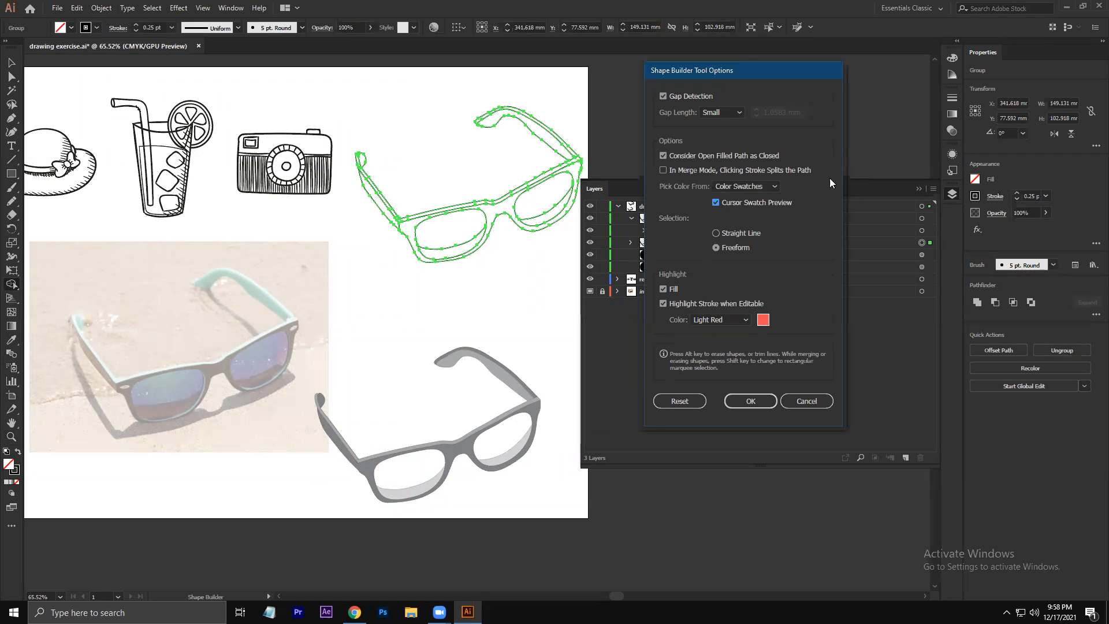
{"action": "left_click", "coordinate": [760, 403]}
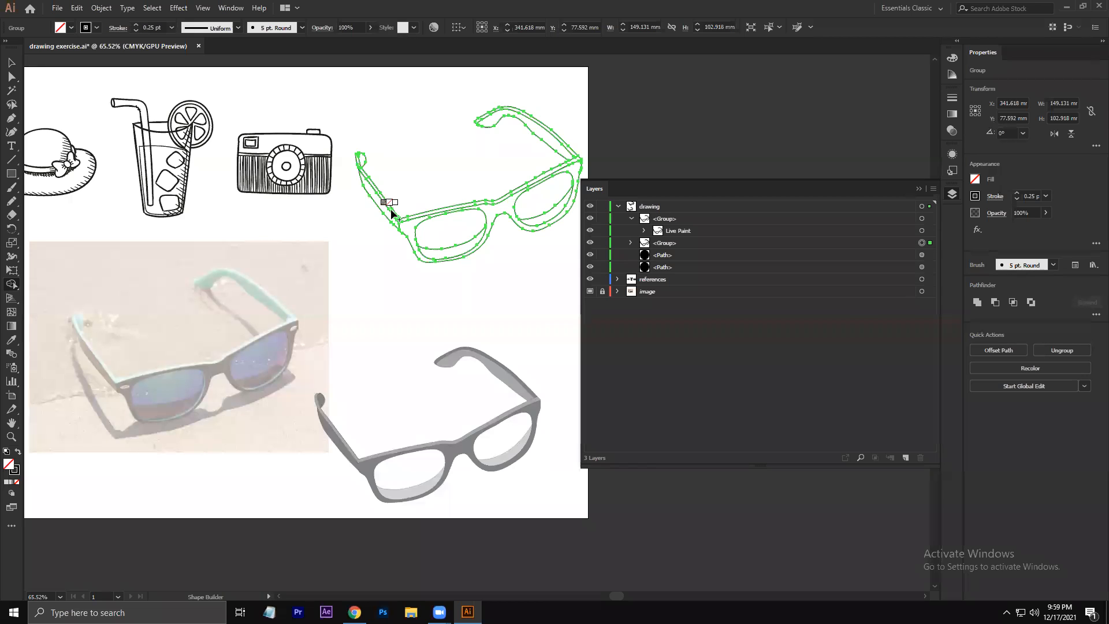
Step: Fill the left temple's outer side, the front frame and its top edge with the red swatch using Shape Builder
{"action": "key", "text": "ctrl+equal"}
{"action": "key", "text": "ctrl+equal"}
{"action": "left_click_drag", "start_coordinate": [443, 220], "coordinate": [292, 121]}
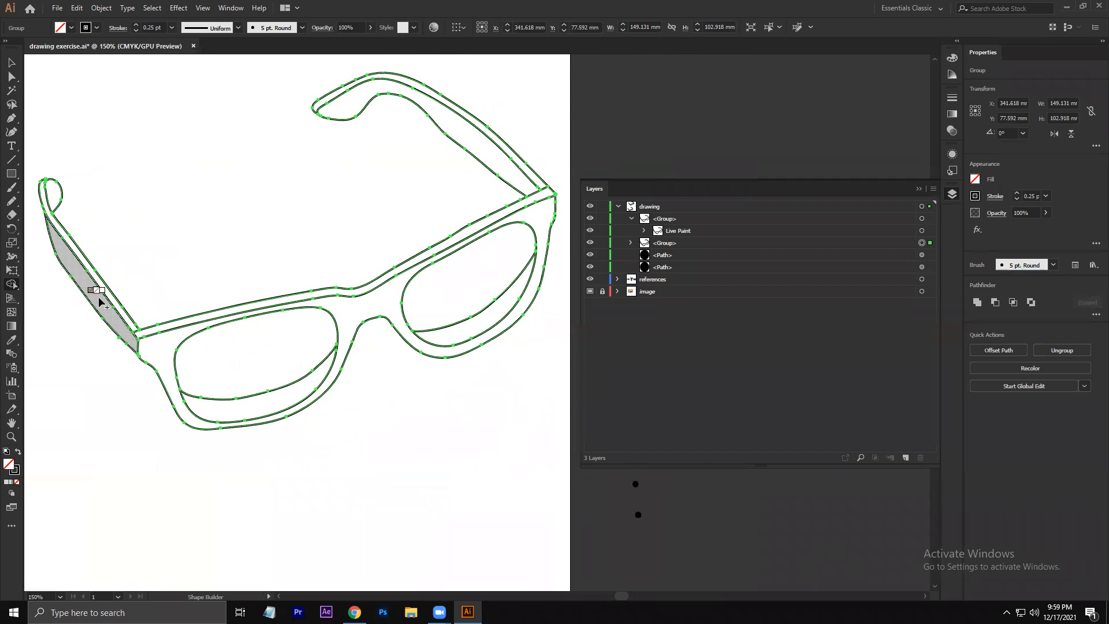
{"action": "key", "text": "Right"}
{"action": "key", "text": "Right"}
{"action": "key", "text": "Right"}
{"action": "left_click", "coordinate": [97, 296]}
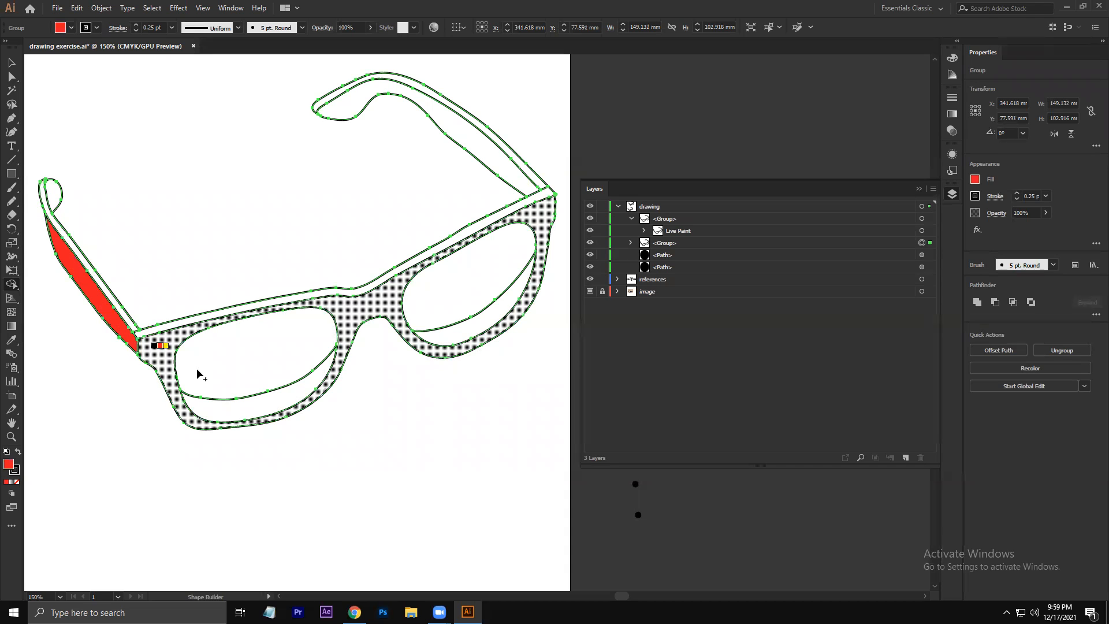
{"action": "left_click", "coordinate": [149, 327]}
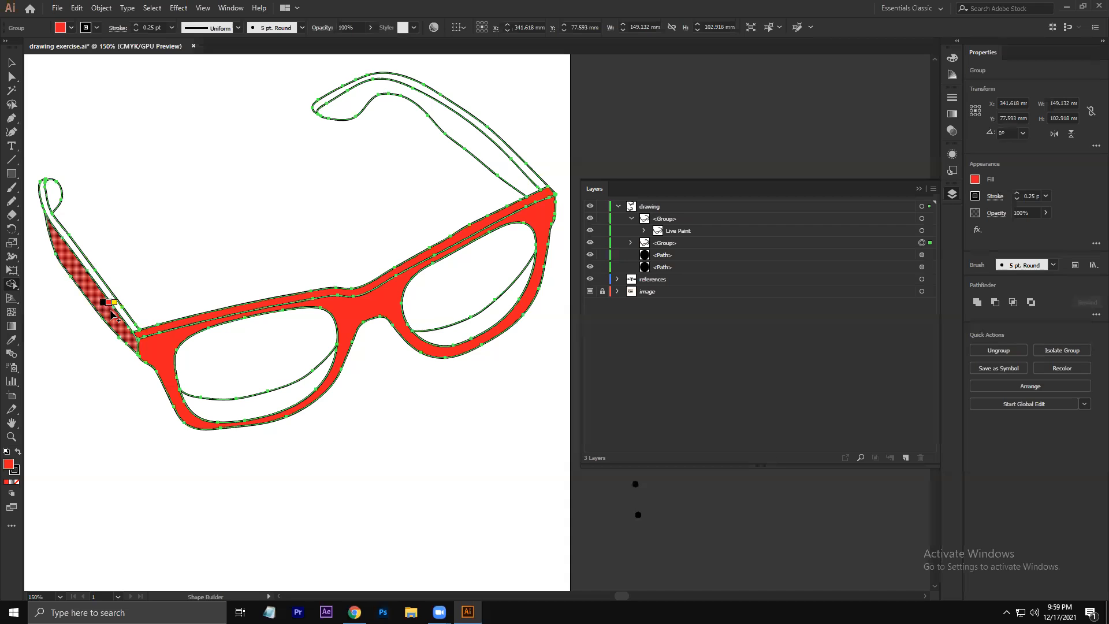
Step: Fill the left temple's remaining strip and curled tip and both parts of the right temple with the same red
{"action": "left_click", "coordinate": [56, 211]}
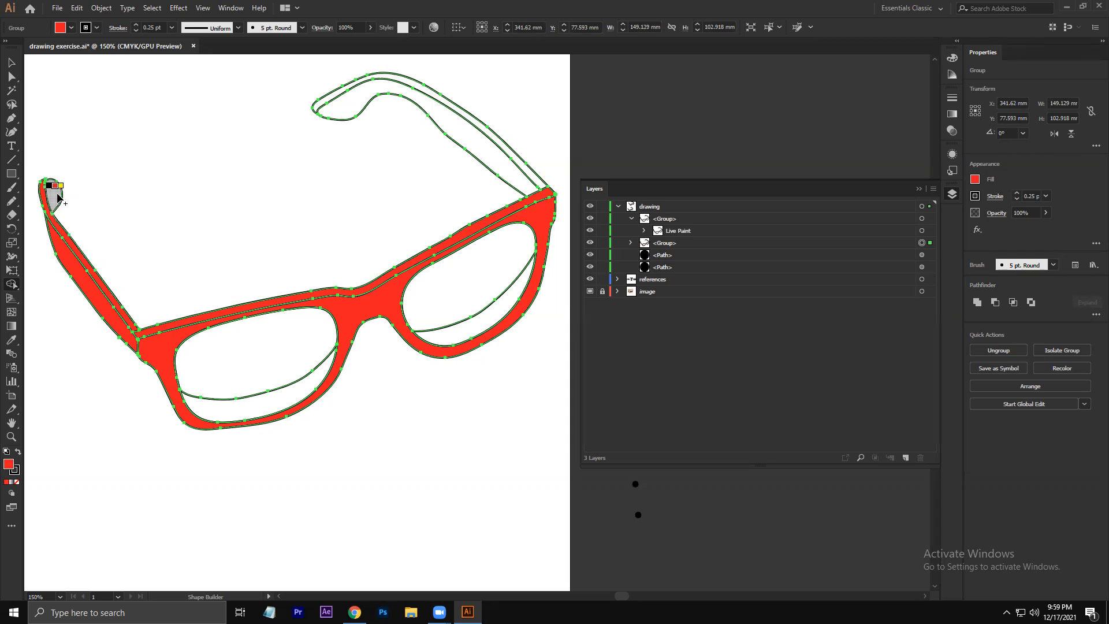
{"action": "left_click", "coordinate": [51, 189]}
{"action": "left_click", "coordinate": [454, 113]}
{"action": "left_click", "coordinate": [455, 101]}
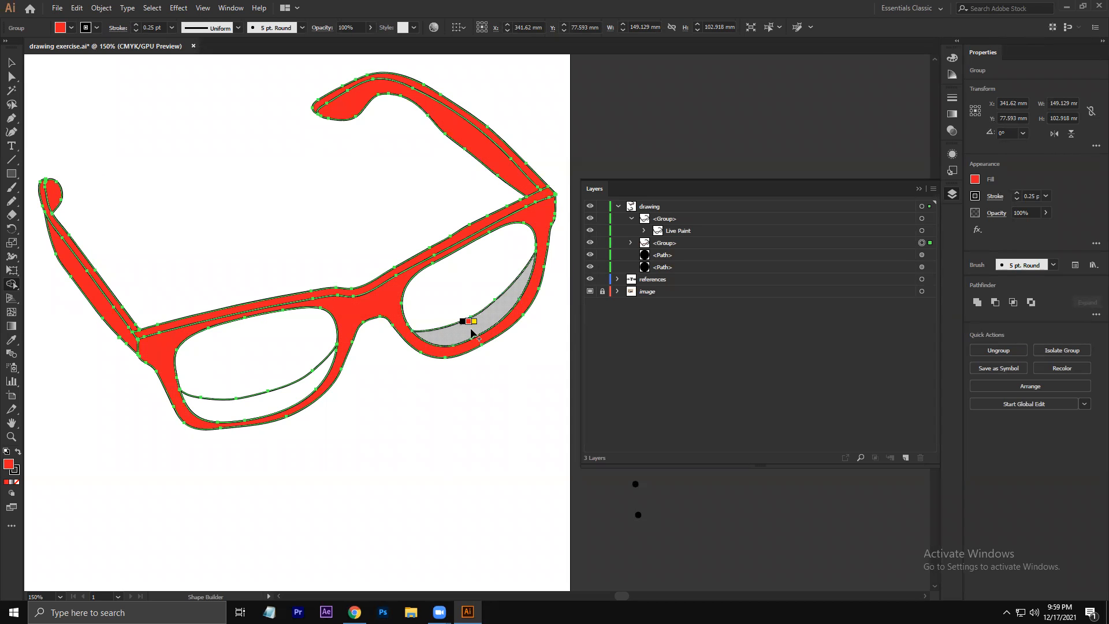
Step: Fill the crescent areas at the bottom of both lenses with a grey swatch using Shape Builder and deselect the sunglasses
{"action": "key", "text": "Right"}
{"action": "key", "text": "Left"}
{"action": "key", "text": "Left"}
{"action": "key", "text": "Up"}
{"action": "left_click", "coordinate": [470, 330]}
{"action": "left_click", "coordinate": [292, 393]}
{"action": "key", "text": "v"}
{"action": "left_click", "coordinate": [414, 186]}
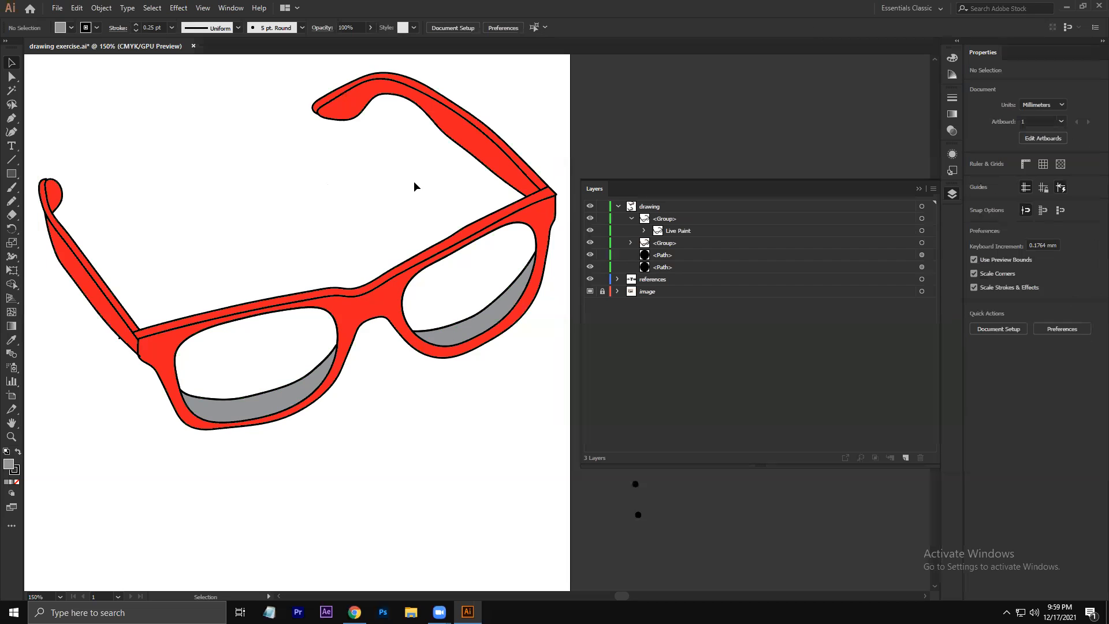
{"action": "key", "text": "z"}
{"action": "left_click_drag", "start_coordinate": [494, 145], "coordinate": [304, 303]}
{"action": "left_click", "coordinate": [11, 63]}
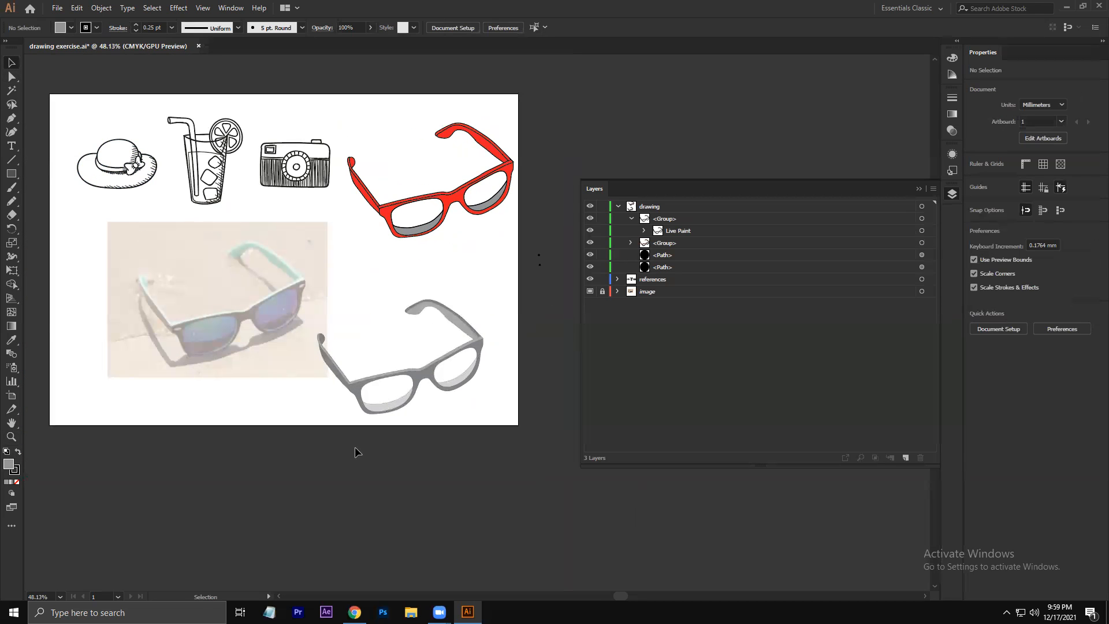